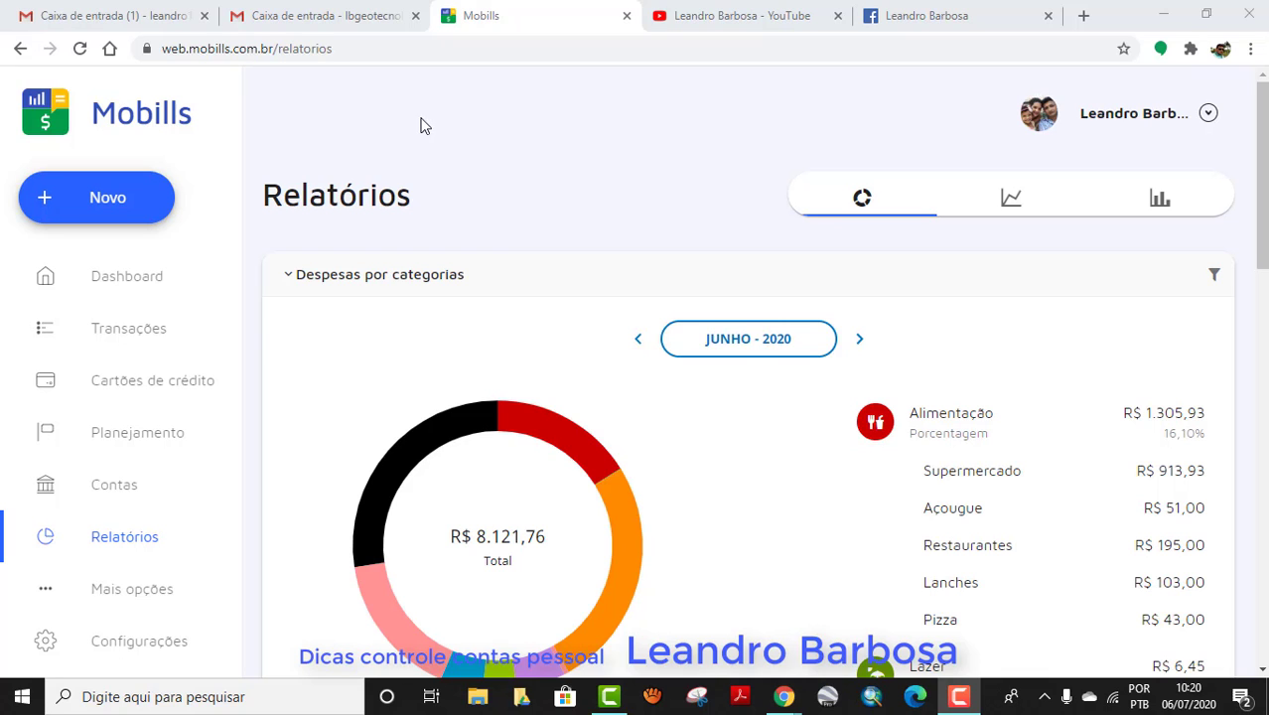
- Open Google Play in a new browser tab from the Google apps grid
{"action": "left_click", "coordinate": [1084, 15]}
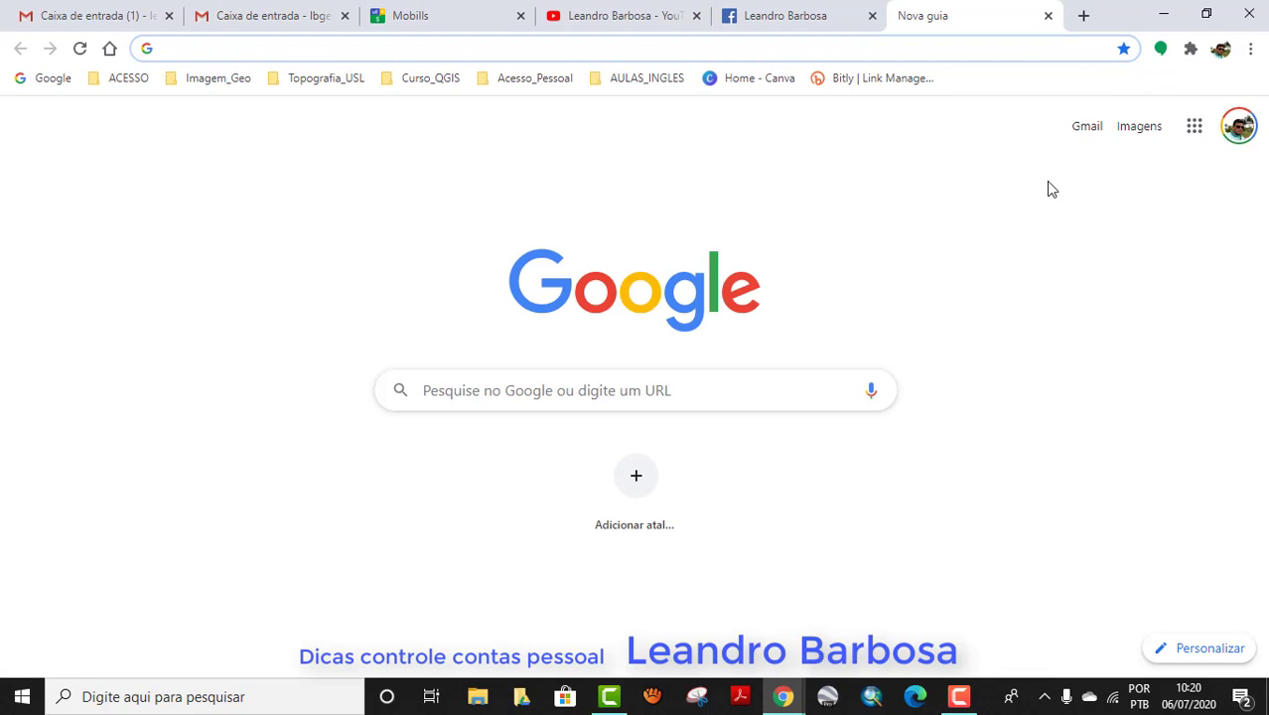
{"action": "left_click", "coordinate": [1193, 127]}
{"action": "left_click", "coordinate": [1114, 383]}
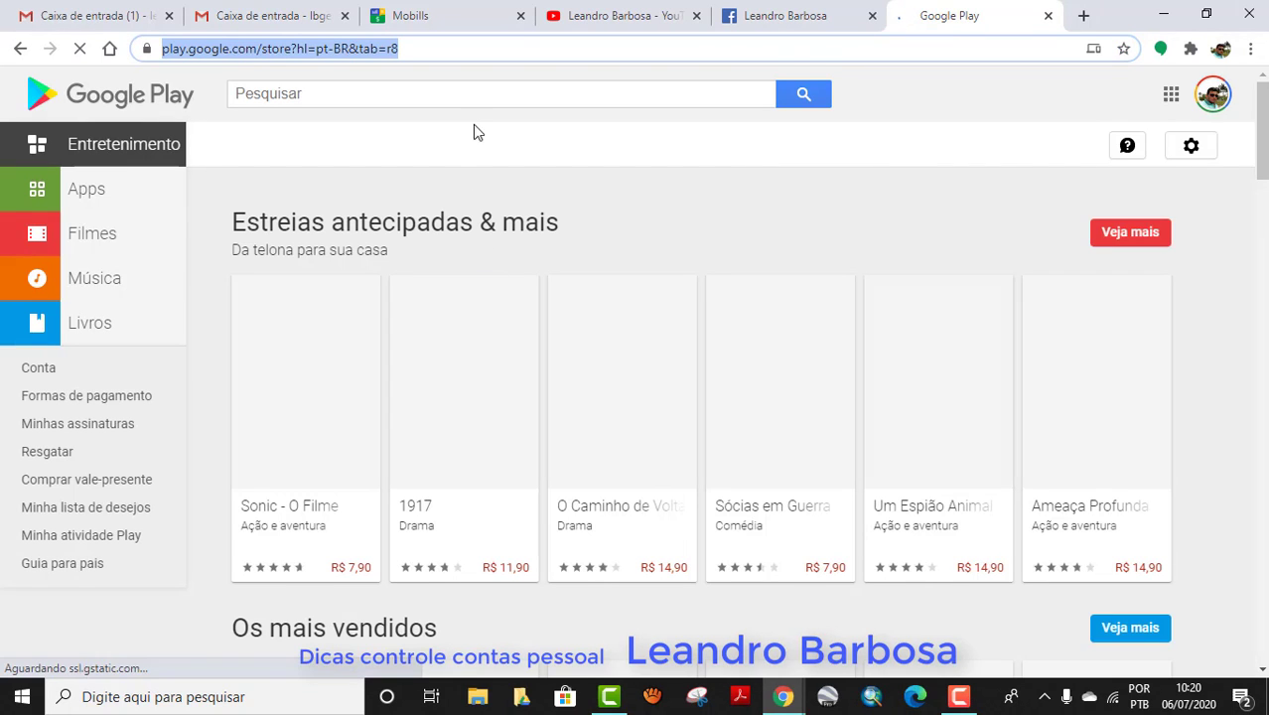
{"action": "left_click", "coordinate": [386, 16]}
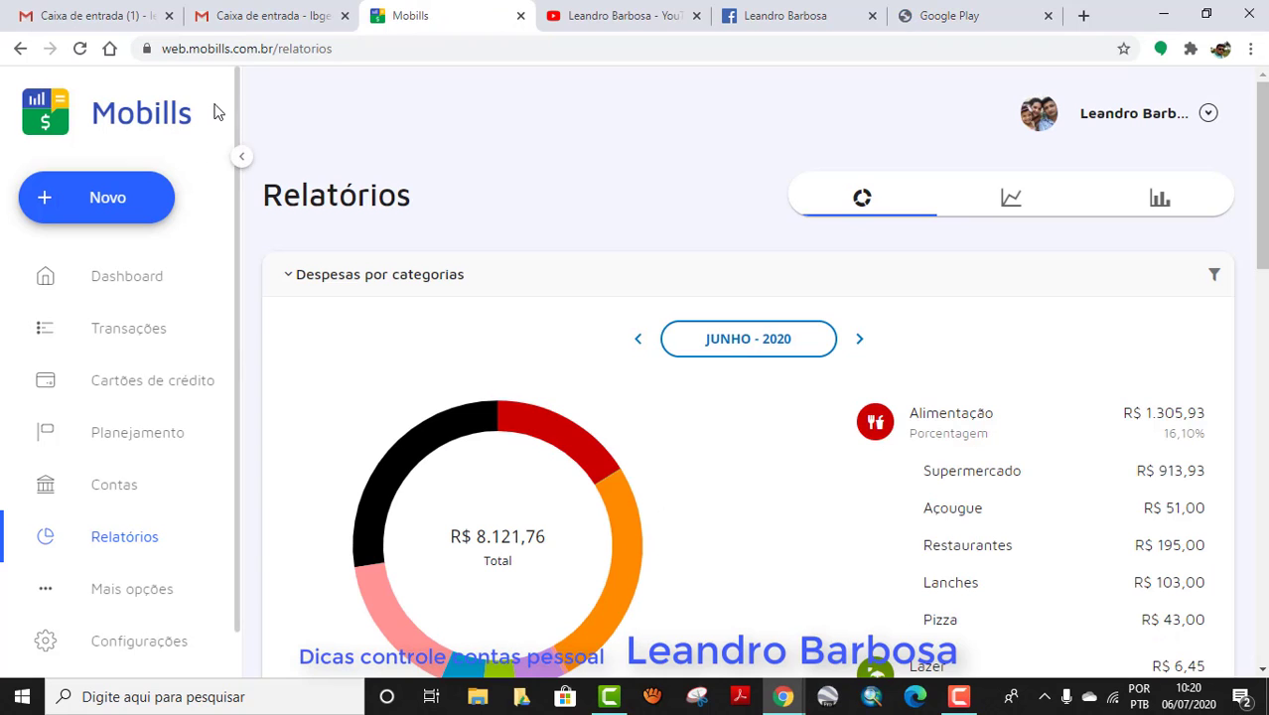
{"action": "left_click", "coordinate": [636, 15]}
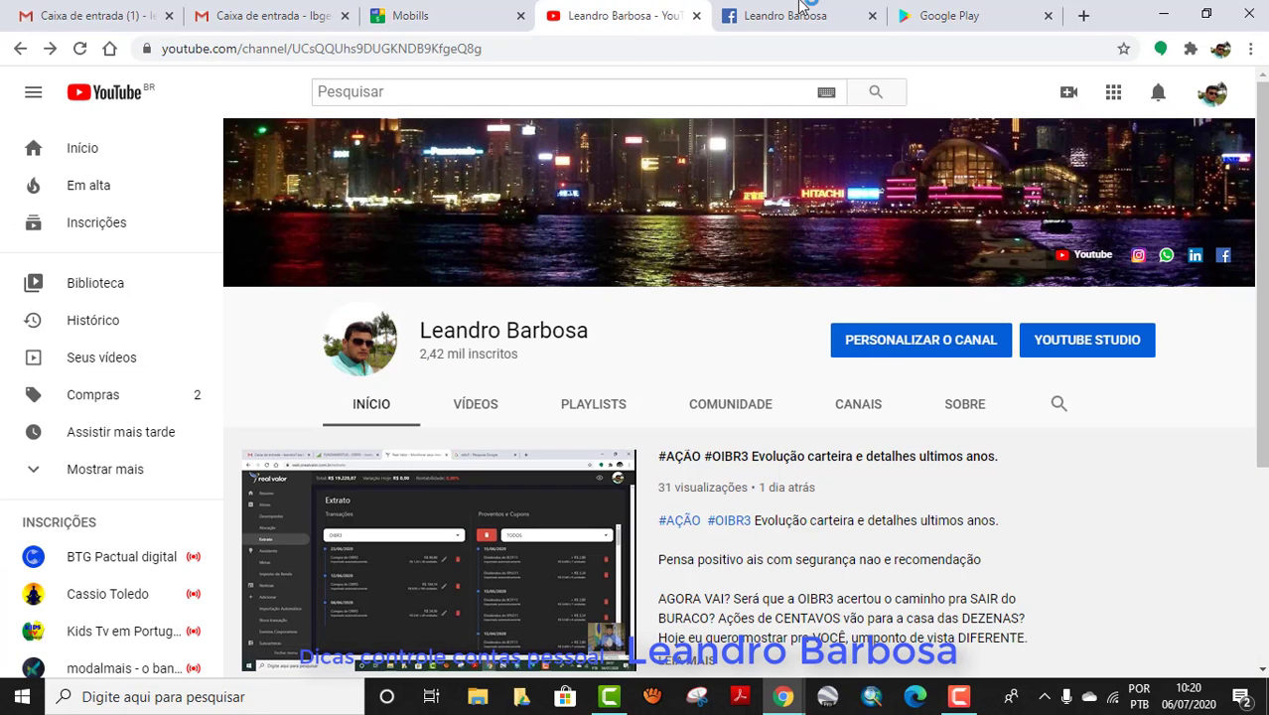
{"action": "left_click", "coordinate": [795, 15]}
{"action": "left_click", "coordinate": [913, 8]}
{"action": "type", "text": "mob"}
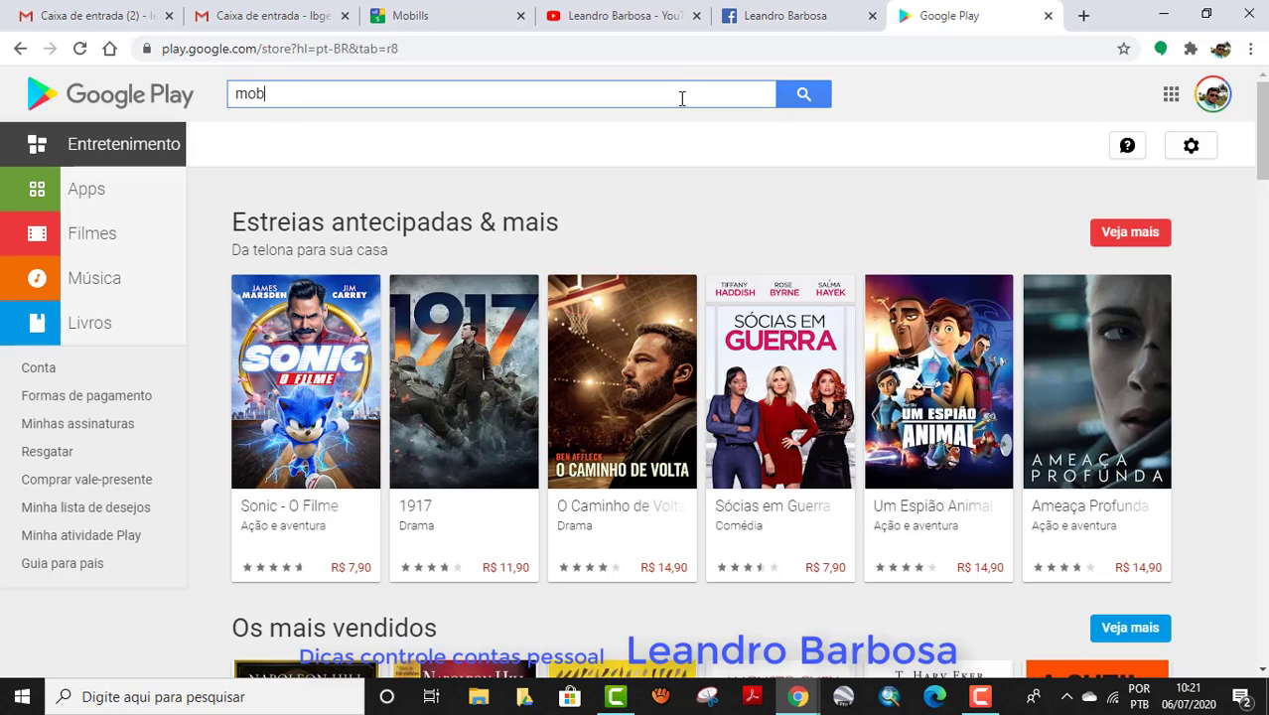
- Search Google Play for 'mobills' and open the Mobills app page
{"action": "type", "text": "ills"}
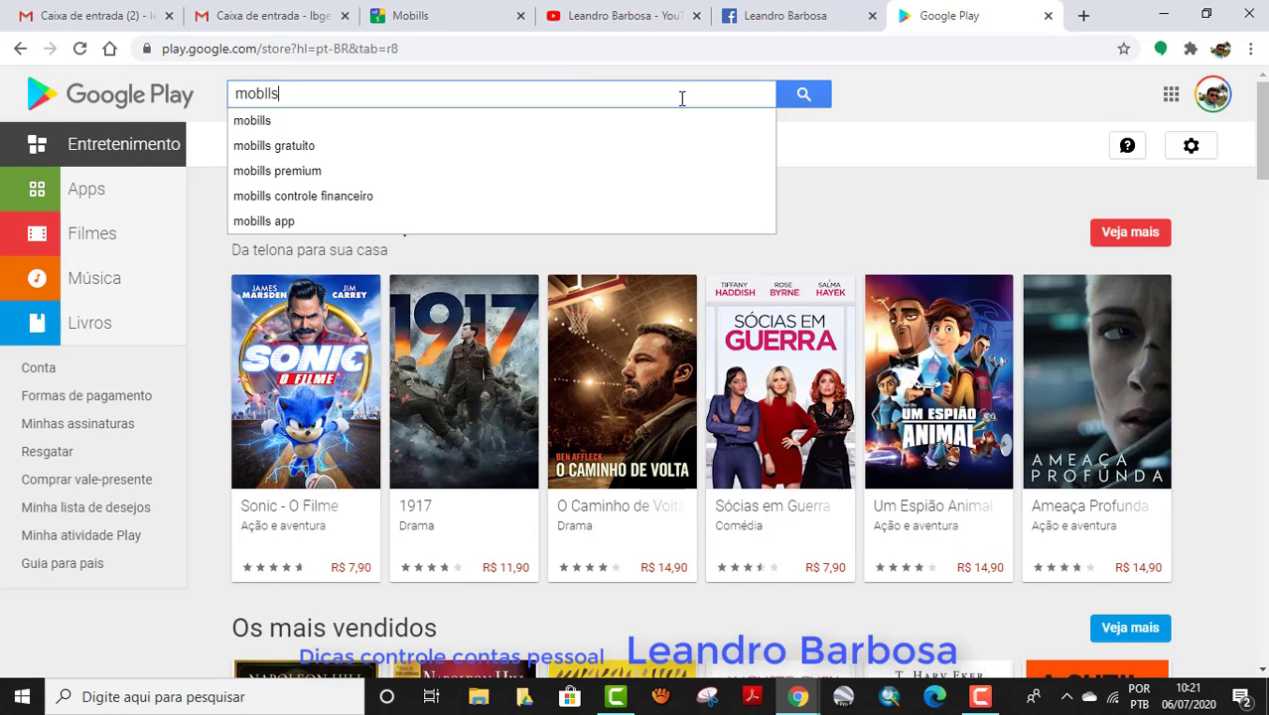
{"action": "key", "text": "Return"}
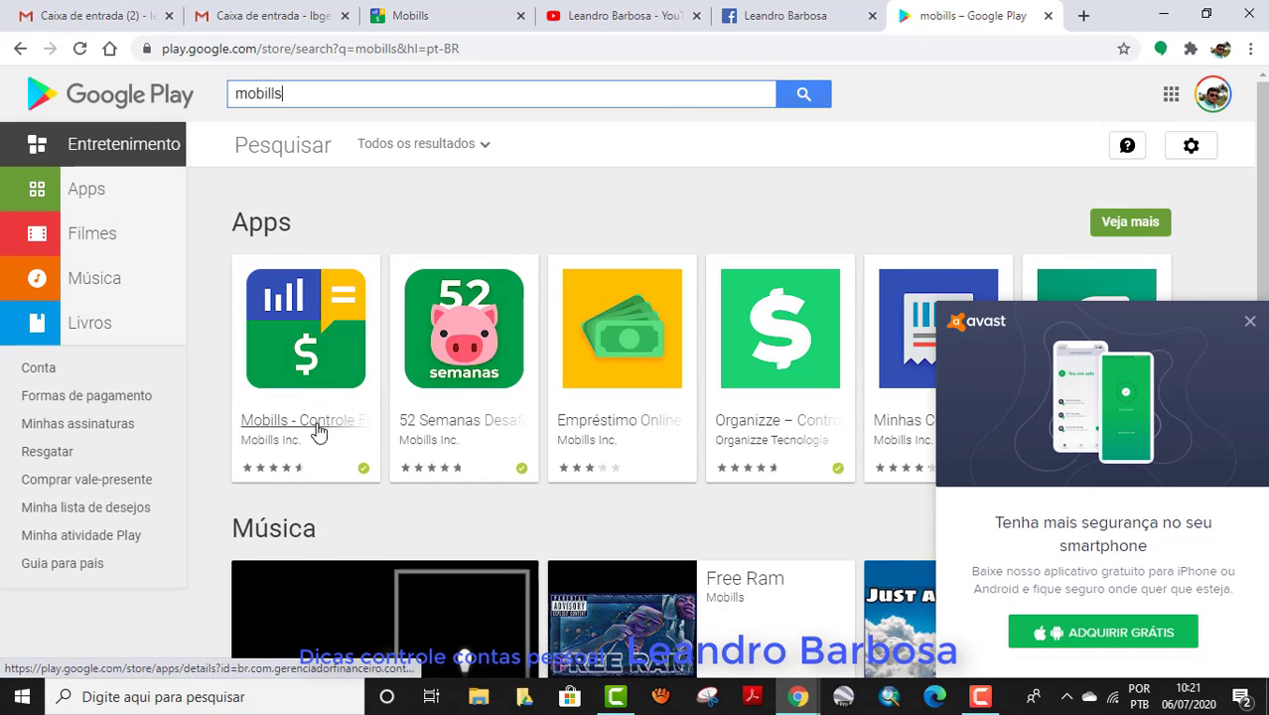
{"action": "left_click", "coordinate": [310, 430]}
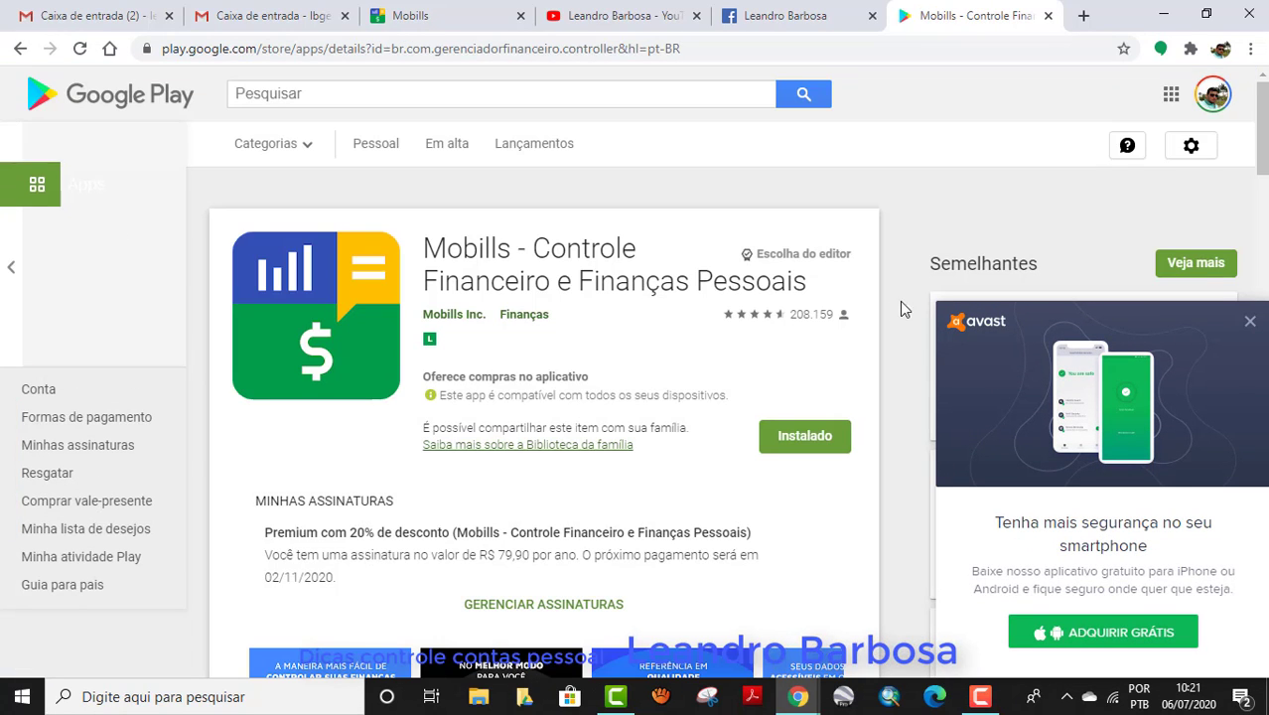
- Dismiss the Avast promotion popup and browse through the app's screenshots
{"action": "left_click", "coordinate": [1250, 321]}
{"action": "left_click_drag", "start_coordinate": [1263, 127], "coordinate": [1250, 208]}
{"action": "left_click", "coordinate": [864, 186]}
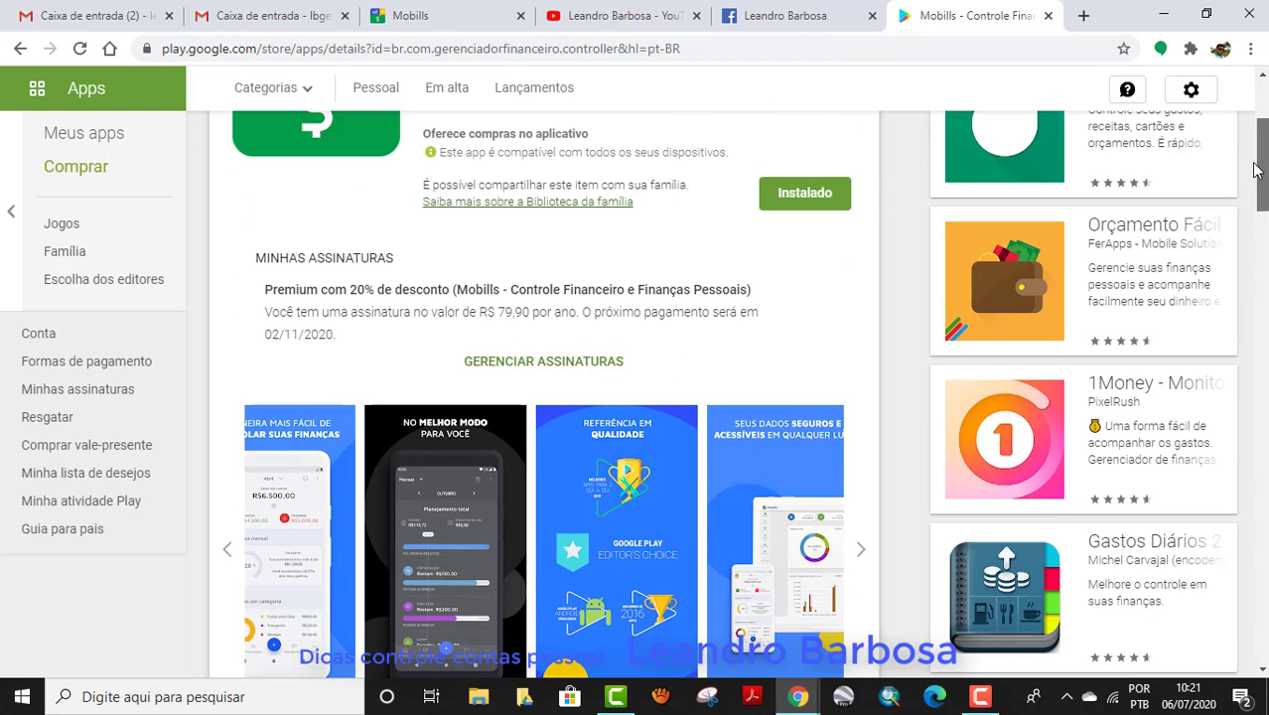
{"action": "left_click", "coordinate": [861, 318]}
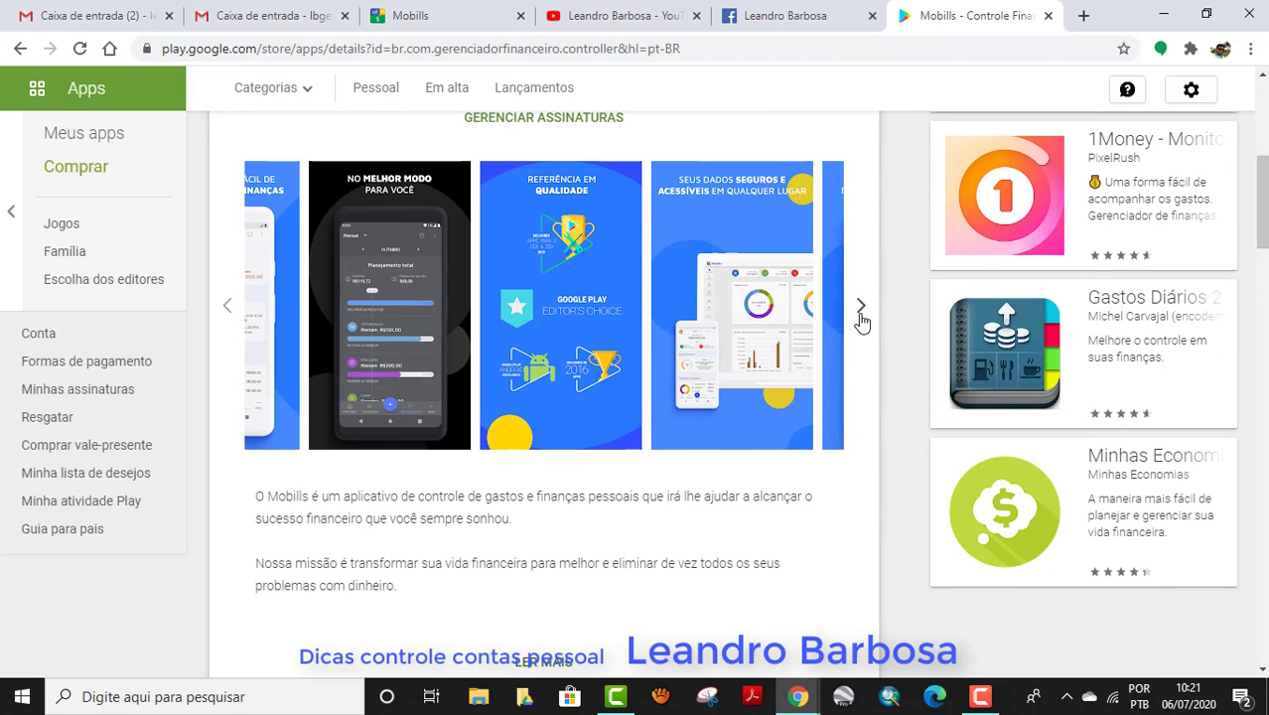
- Back in Mobills, switch the expense report between the line chart and category donut chart
{"action": "left_click", "coordinate": [500, 9]}
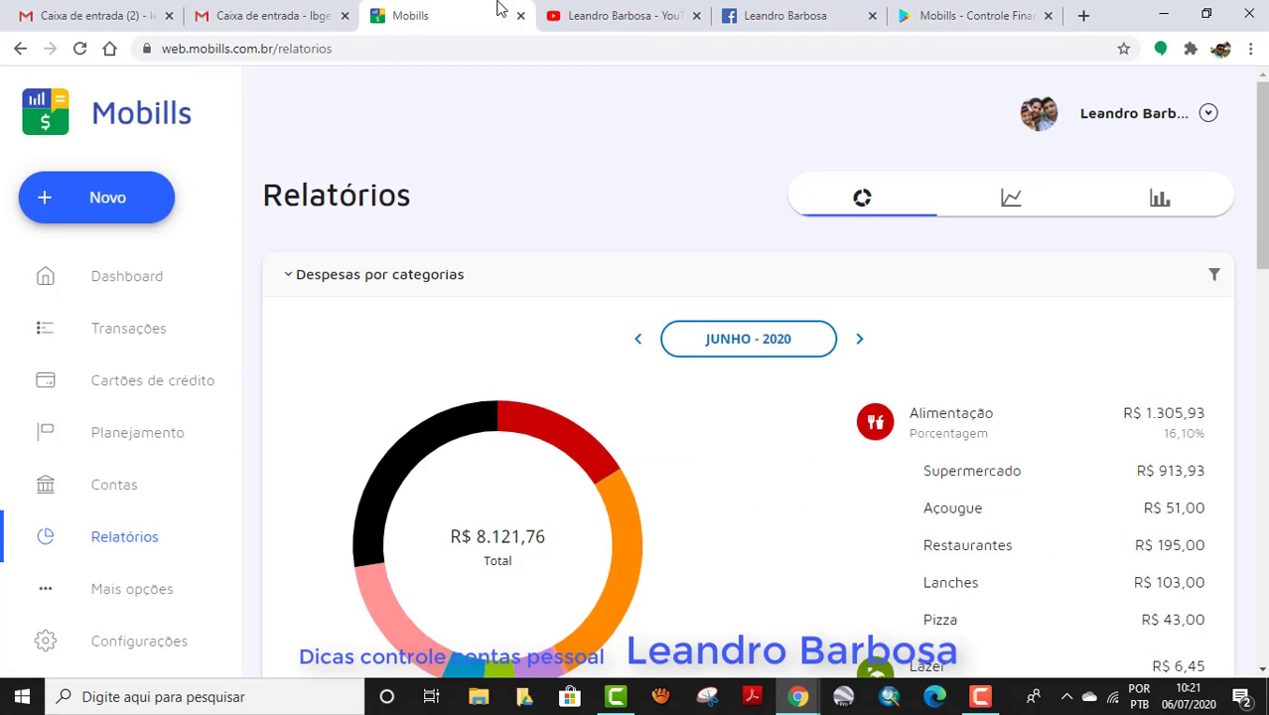
{"action": "left_click", "coordinate": [1036, 199]}
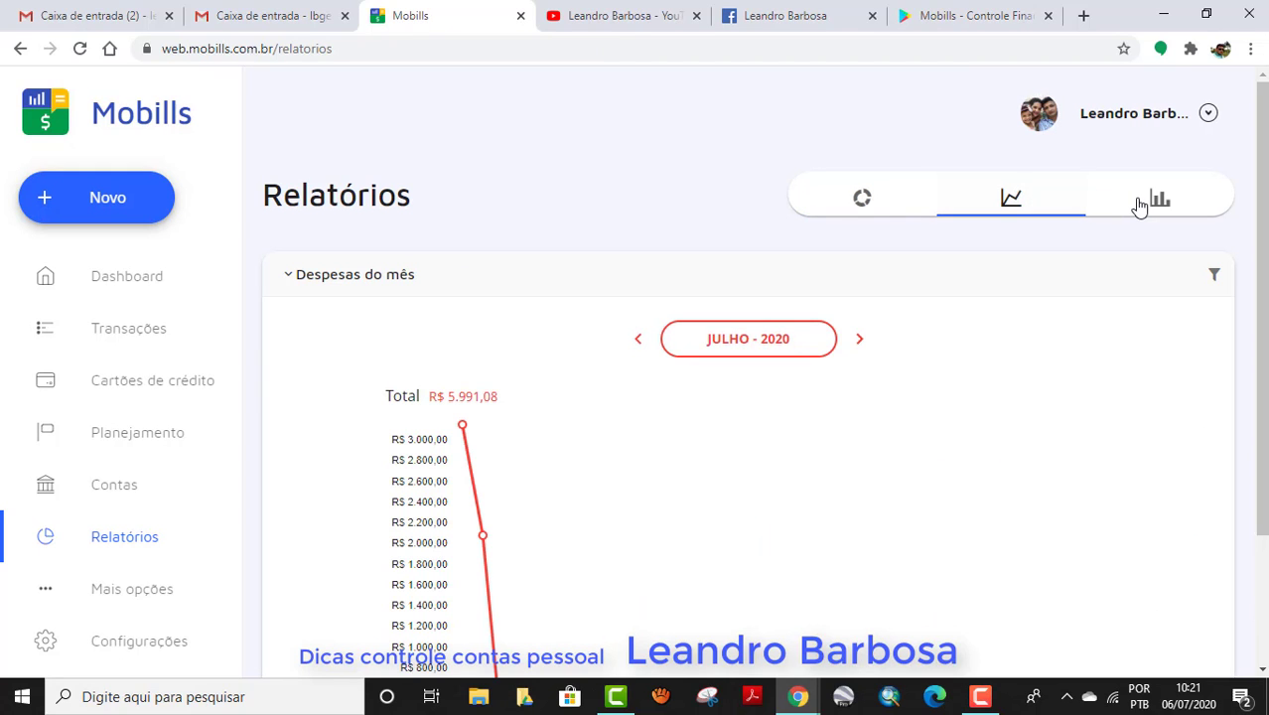
{"action": "left_click", "coordinate": [862, 204]}
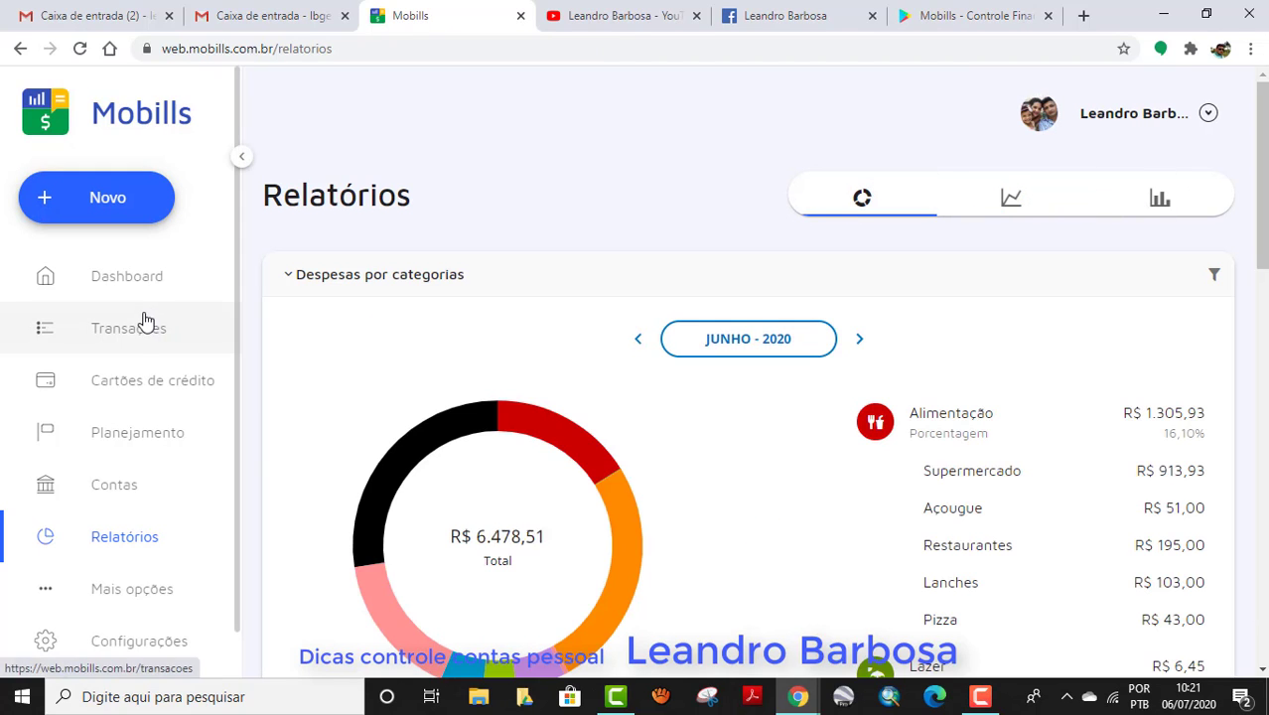
{"action": "left_click_drag", "start_coordinate": [1262, 151], "coordinate": [1195, 535]}
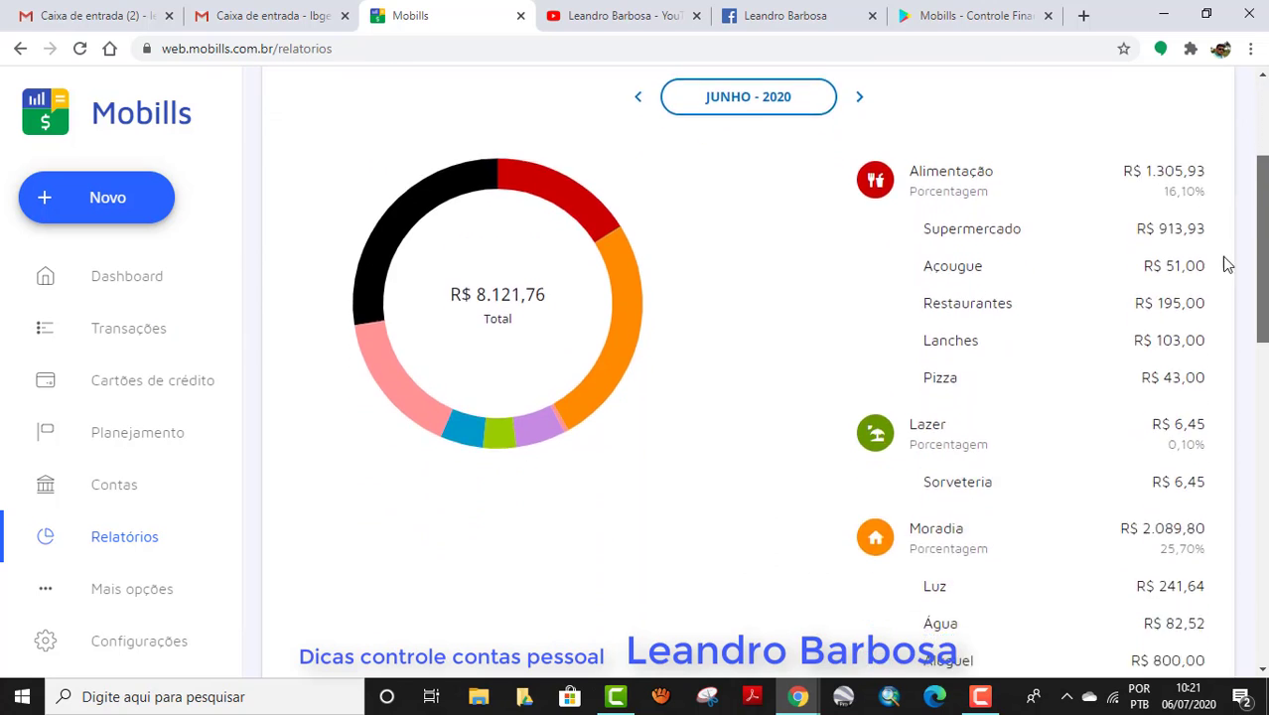
{"action": "scroll", "coordinate": [1196, 534], "scroll_direction": "up", "scroll_amount": 10}
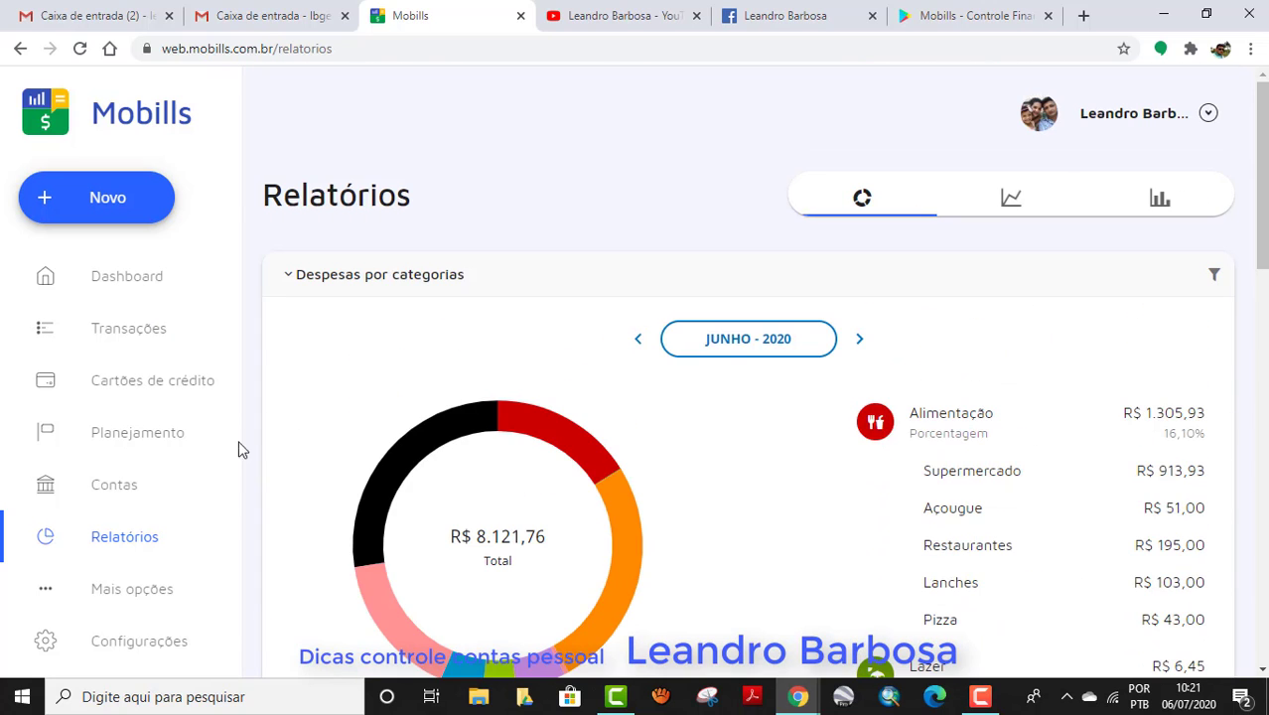
- Look over the Contas page and then the Cartões de crédito page
{"action": "left_click", "coordinate": [164, 496]}
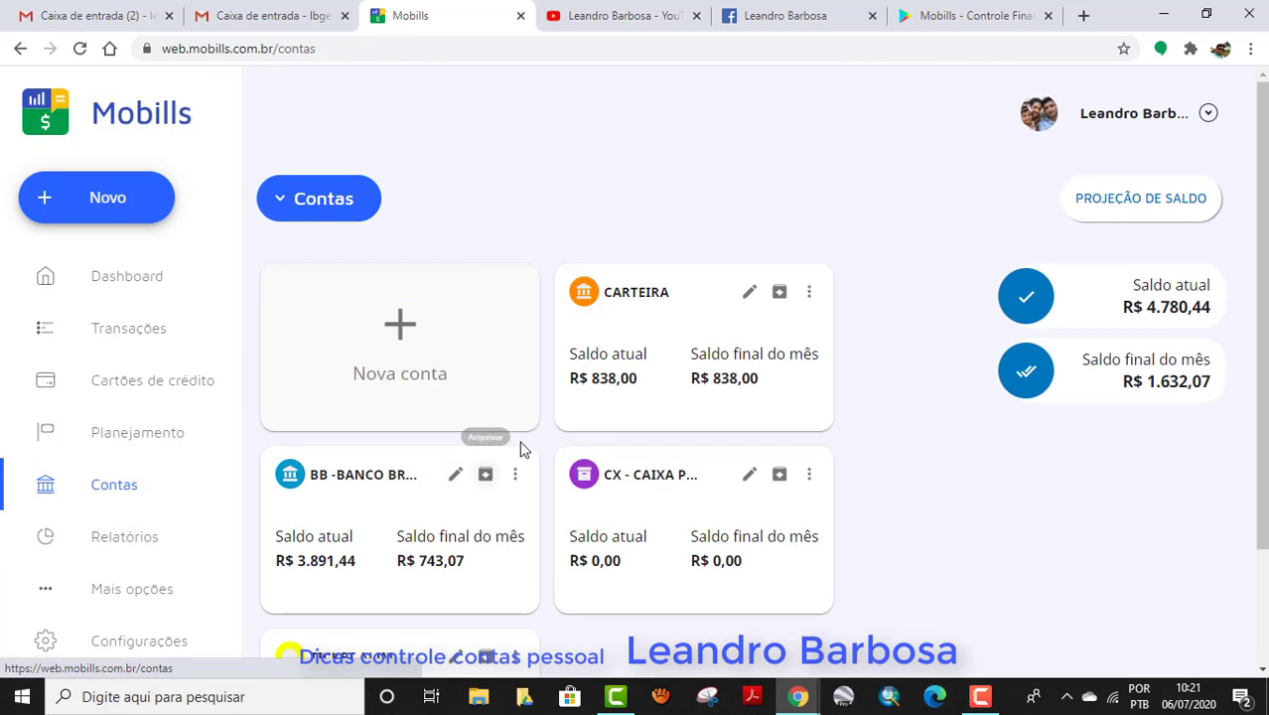
{"action": "scroll", "coordinate": [1224, 346], "scroll_direction": "down", "scroll_amount": 3}
{"action": "scroll", "coordinate": [1229, 124], "scroll_direction": "up", "scroll_amount": 3}
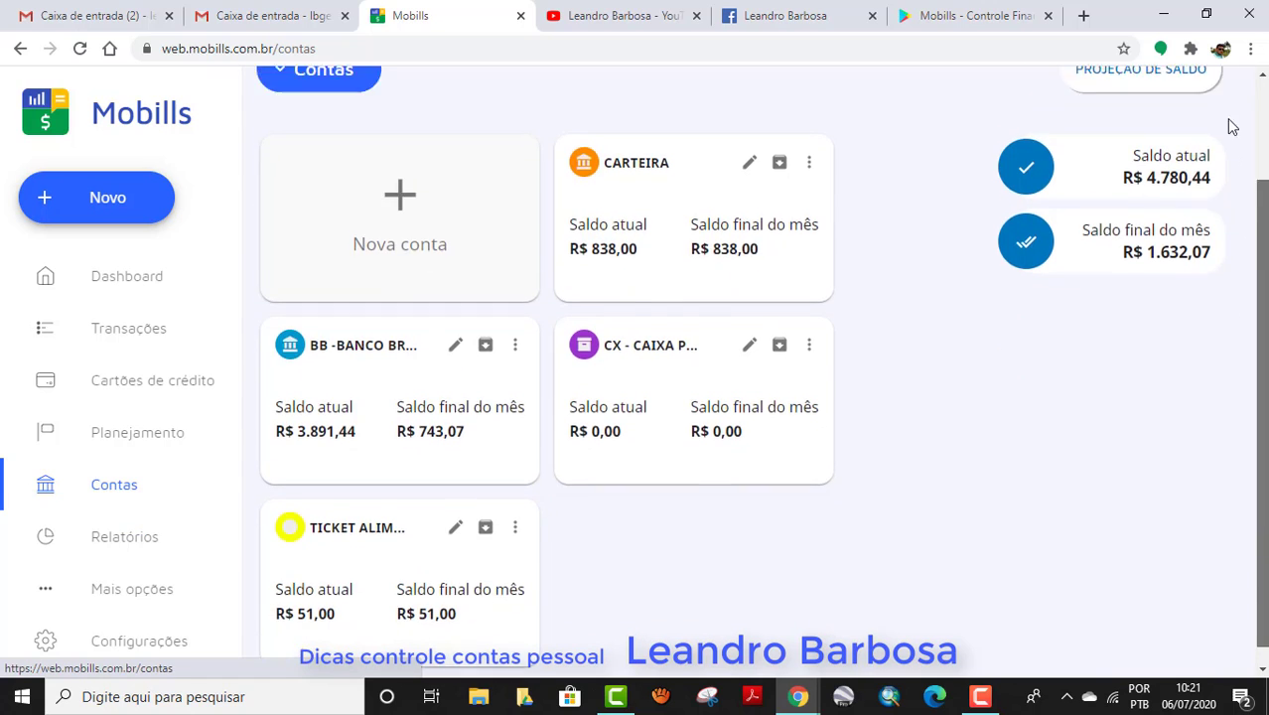
{"action": "left_click", "coordinate": [127, 386]}
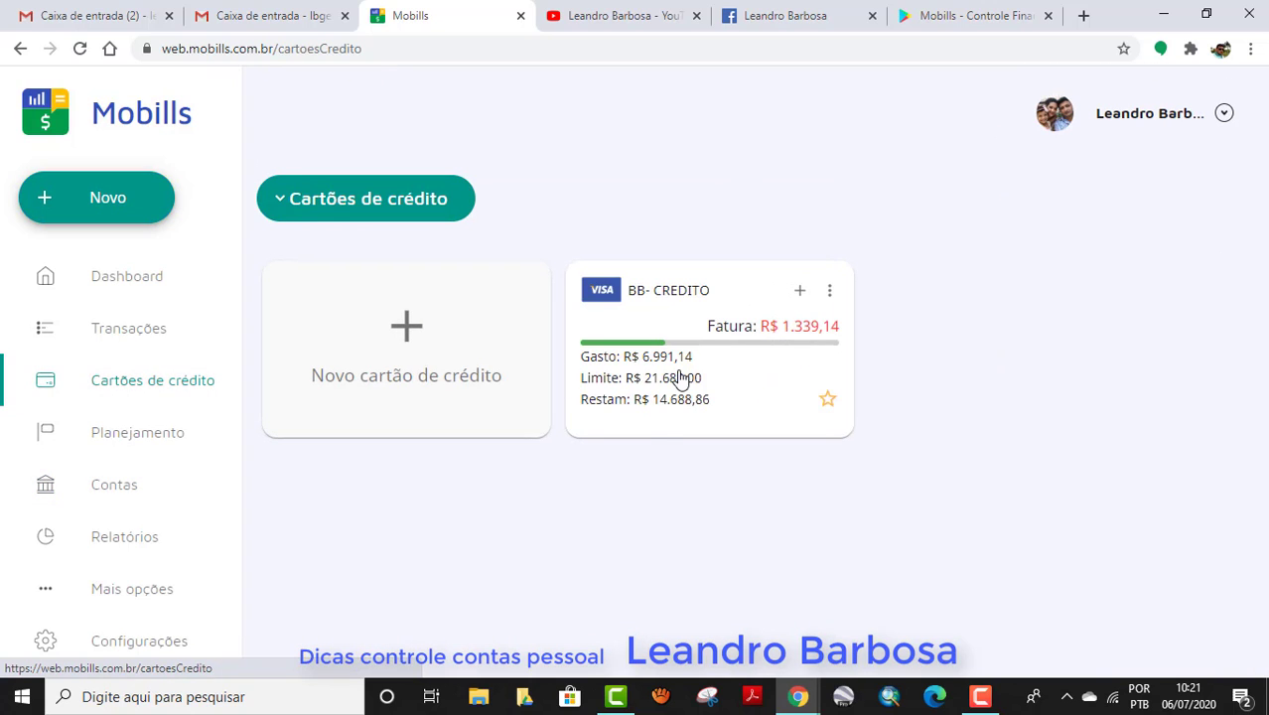
- Return to Relatórios, show June 2020, and view the balance bar and expenses line charts
{"action": "left_click", "coordinate": [150, 549]}
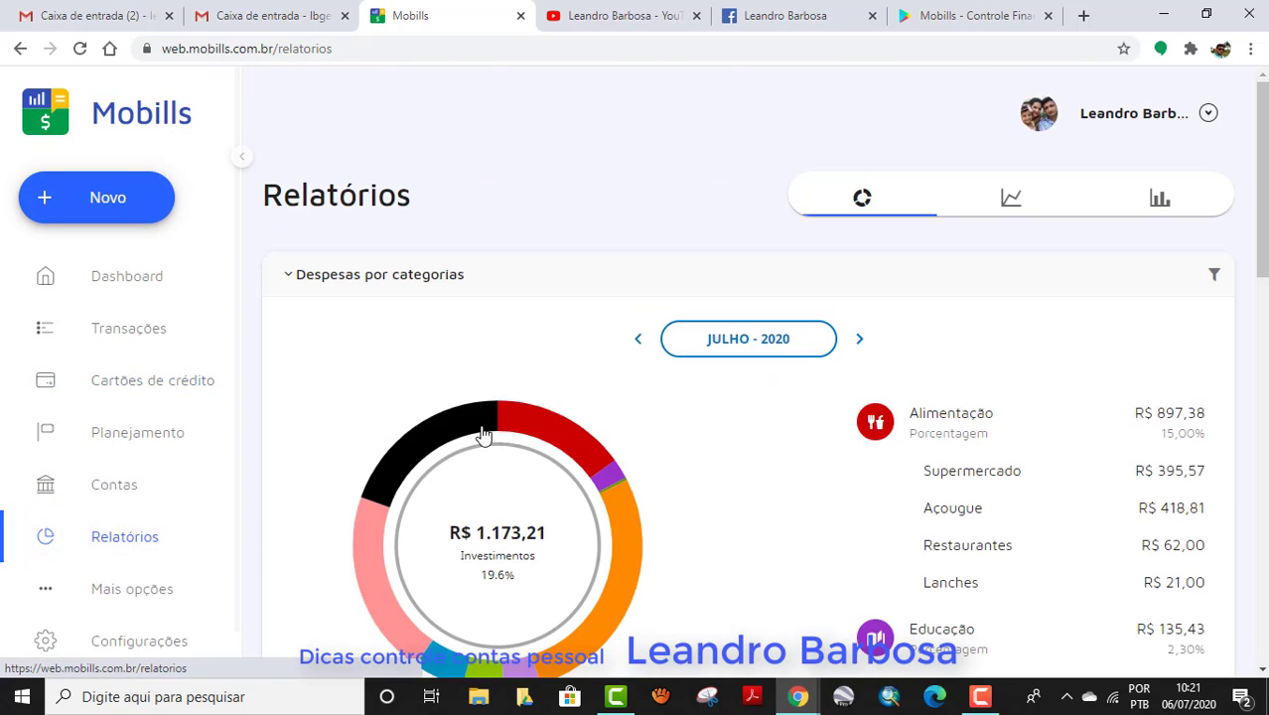
{"action": "left_click", "coordinate": [638, 339]}
{"action": "scroll", "coordinate": [1265, 159], "scroll_direction": "down", "scroll_amount": 1}
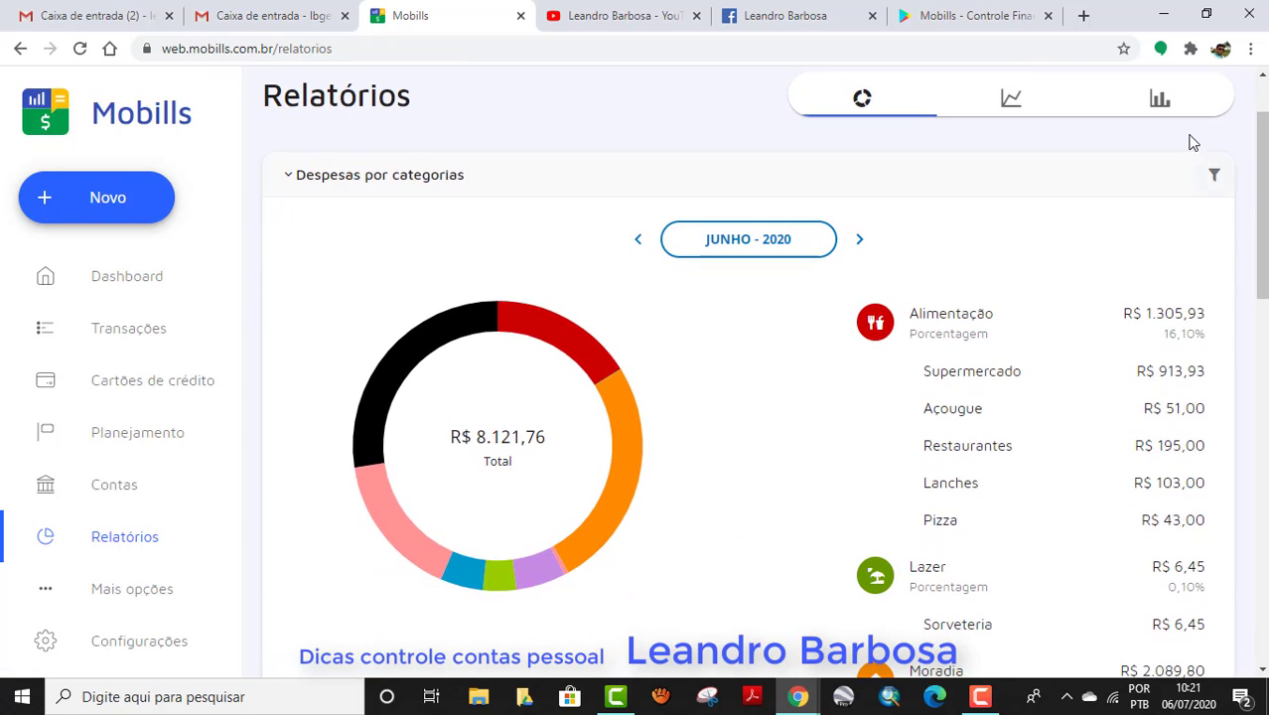
{"action": "left_click", "coordinate": [1170, 103]}
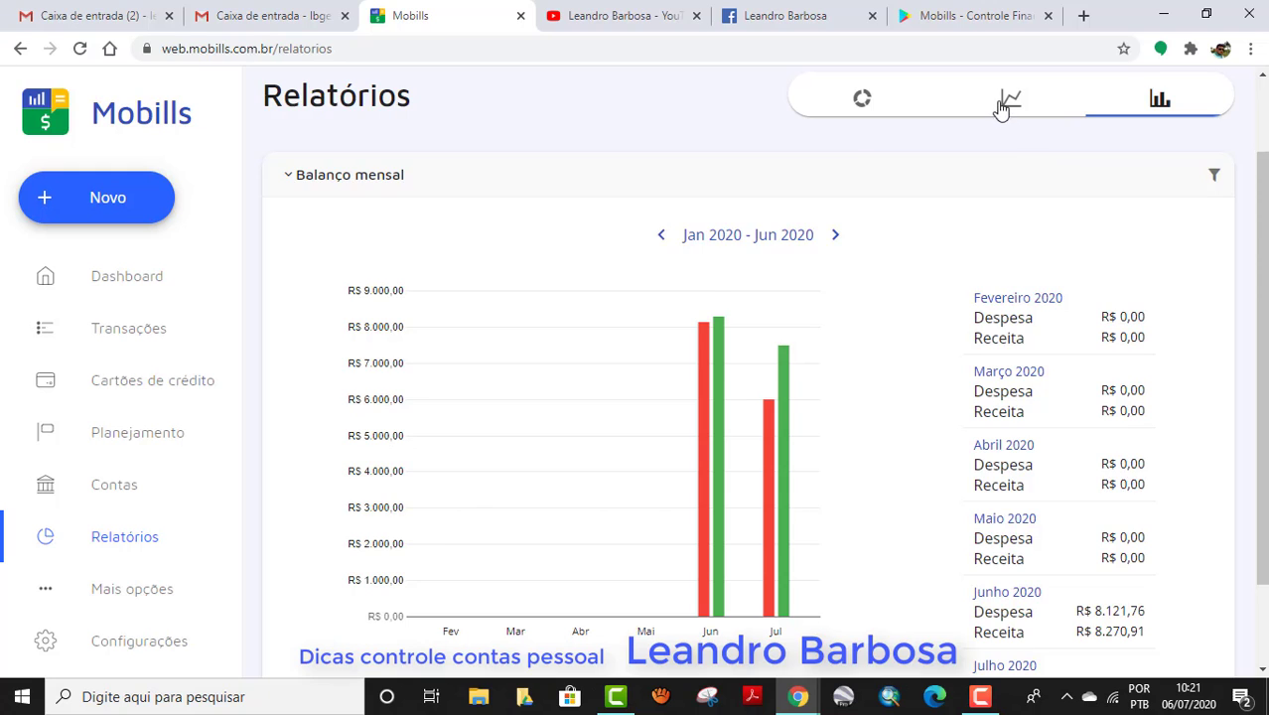
{"action": "left_click", "coordinate": [1010, 99]}
- Open Objetivos from Mais opções, then go to Configurações
{"action": "mouse_move", "coordinate": [144, 616]}
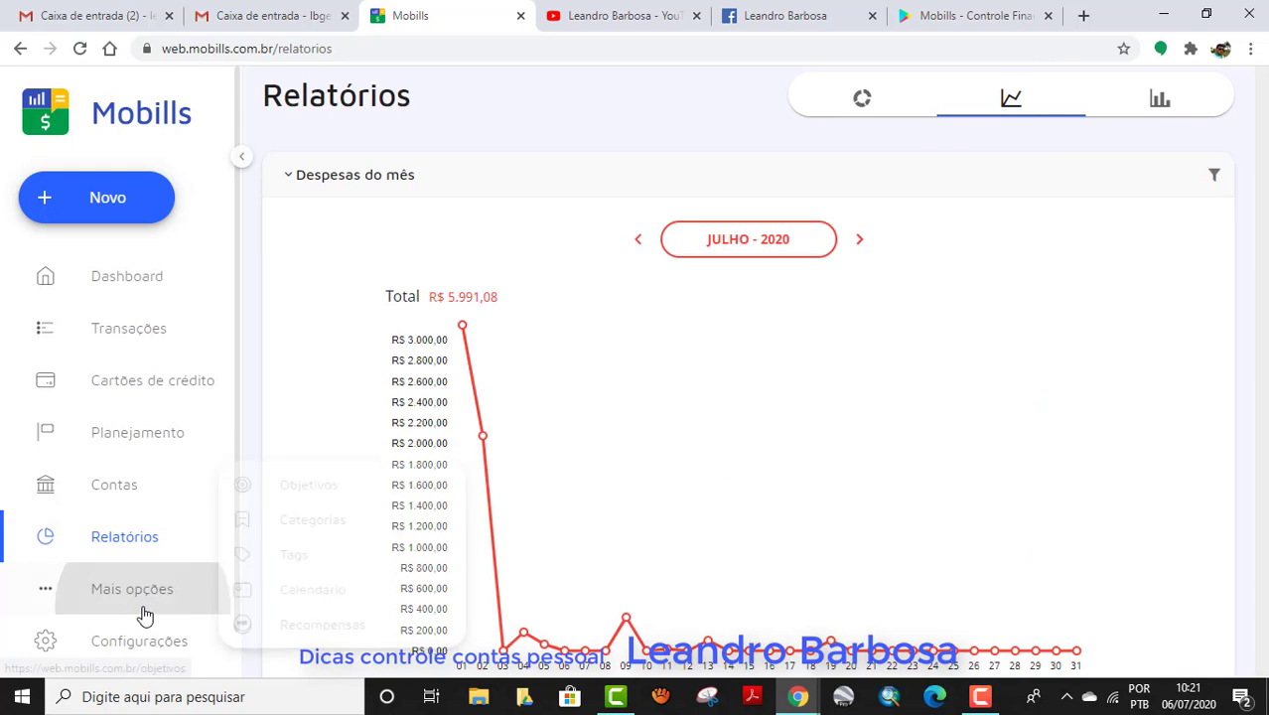
{"action": "left_click", "coordinate": [328, 474]}
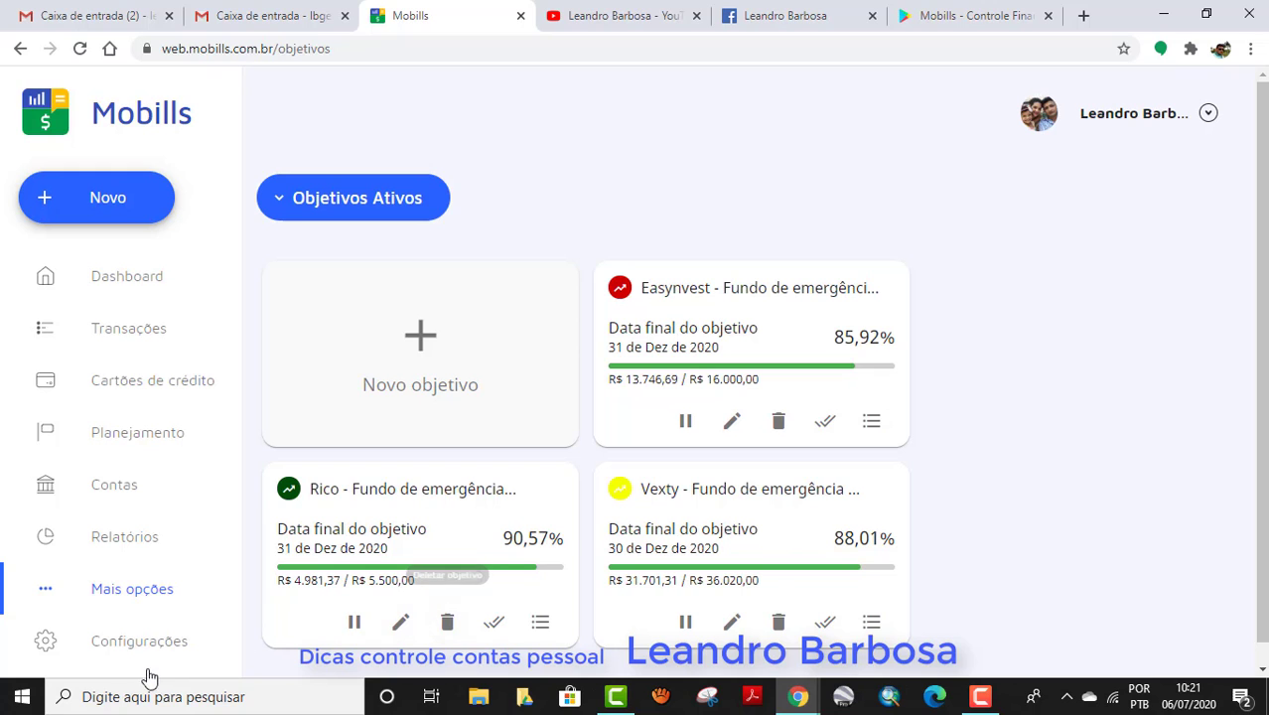
{"action": "left_click", "coordinate": [109, 632]}
- Open the main dashboard and scroll through its cards
{"action": "left_click", "coordinate": [134, 278]}
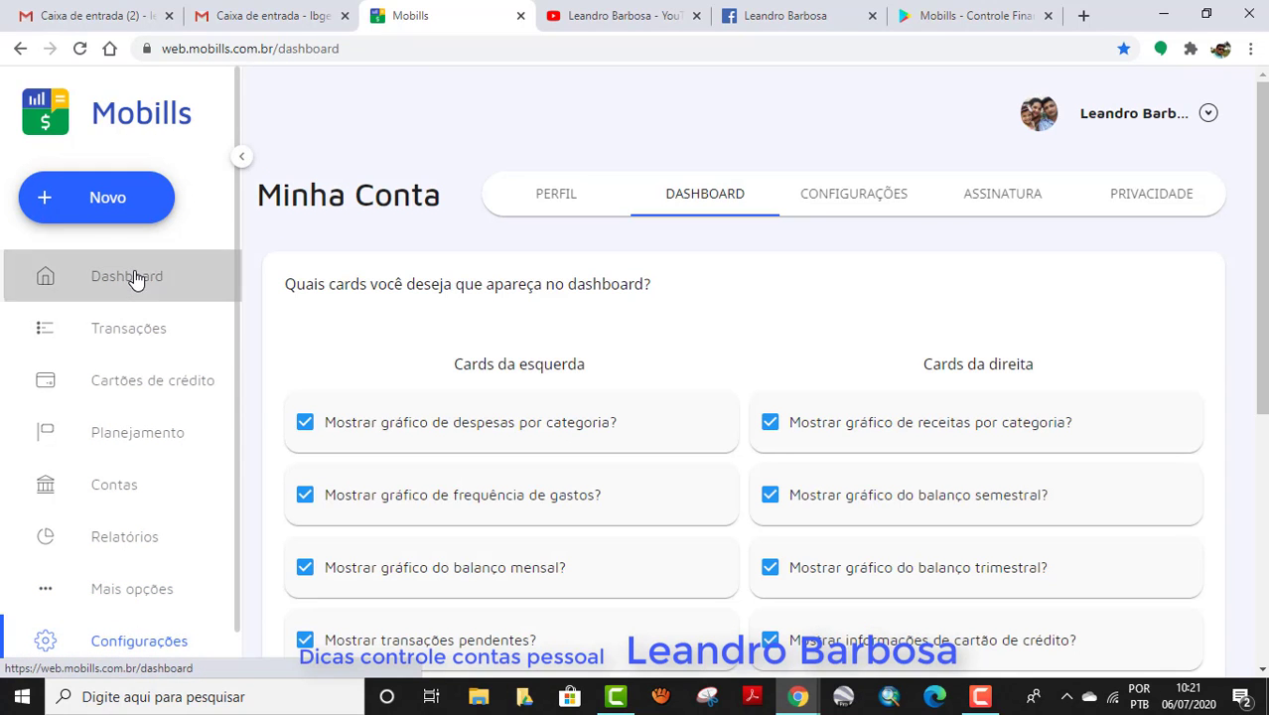
{"action": "scroll", "coordinate": [1242, 192], "scroll_direction": "down", "scroll_amount": 6}
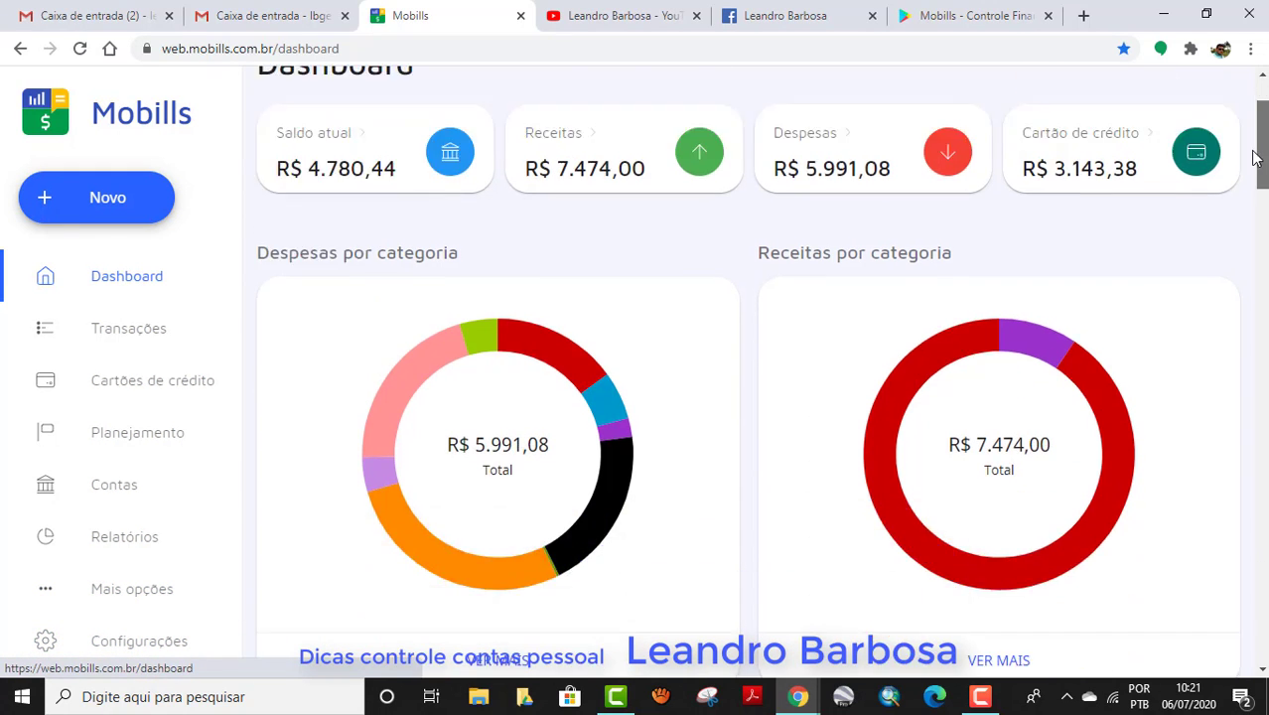
{"action": "scroll", "coordinate": [1203, 261], "scroll_direction": "down", "scroll_amount": 3}
{"action": "scroll", "coordinate": [1199, 312], "scroll_direction": "down", "scroll_amount": 4}
{"action": "scroll", "coordinate": [1183, 399], "scroll_direction": "down", "scroll_amount": 4}
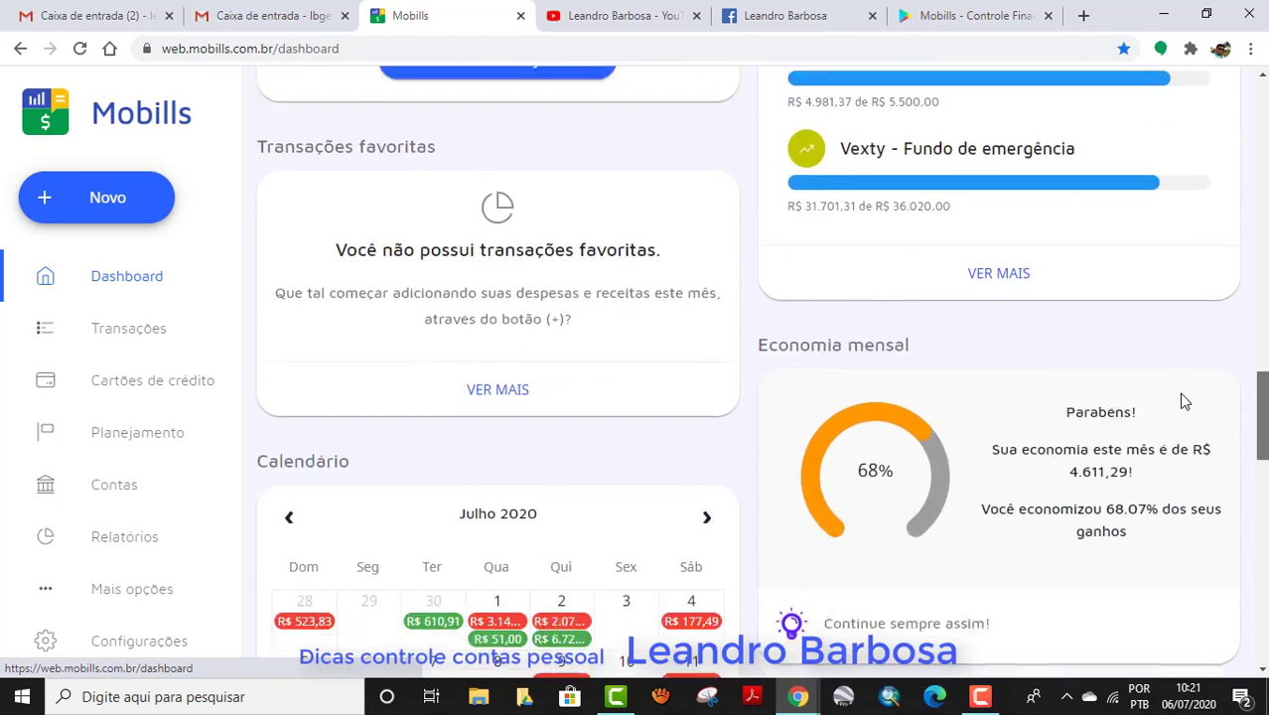
{"action": "scroll", "coordinate": [1170, 455], "scroll_direction": "down", "scroll_amount": 4}
{"action": "scroll", "coordinate": [1157, 497], "scroll_direction": "down", "scroll_amount": 5}
{"action": "scroll", "coordinate": [1137, 547], "scroll_direction": "down", "scroll_amount": 3}
{"action": "scroll", "coordinate": [1142, 506], "scroll_direction": "up", "scroll_amount": 1}
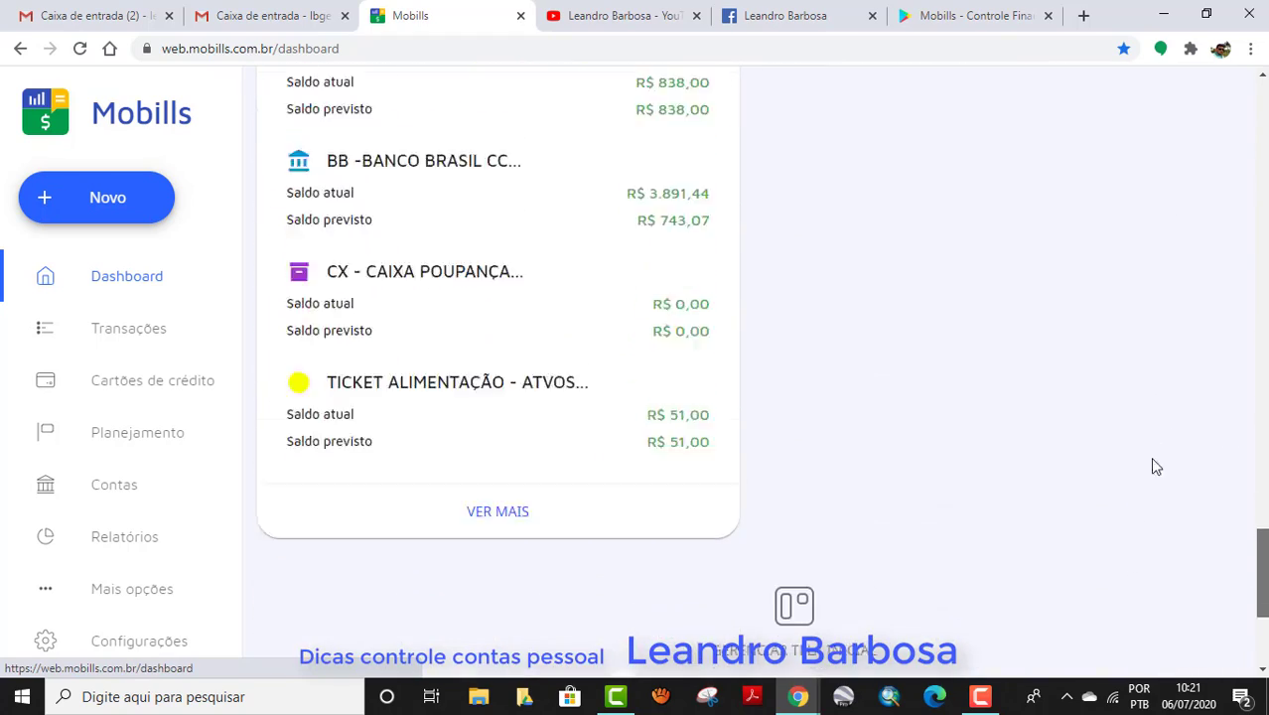
{"action": "scroll", "coordinate": [1150, 457], "scroll_direction": "up", "scroll_amount": 15}
- Visit transactions, credit cards and Planejamento, reviewing the June 2020 budget table
{"action": "left_click", "coordinate": [117, 329]}
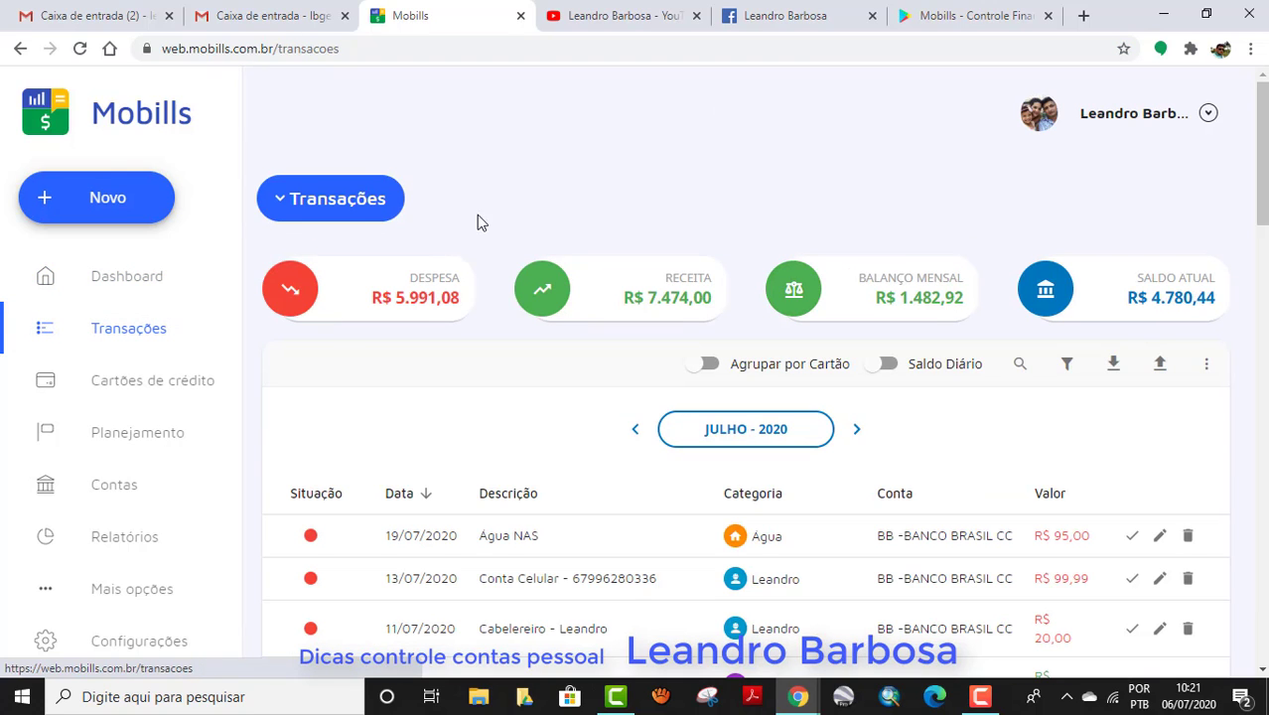
{"action": "left_click", "coordinate": [109, 375]}
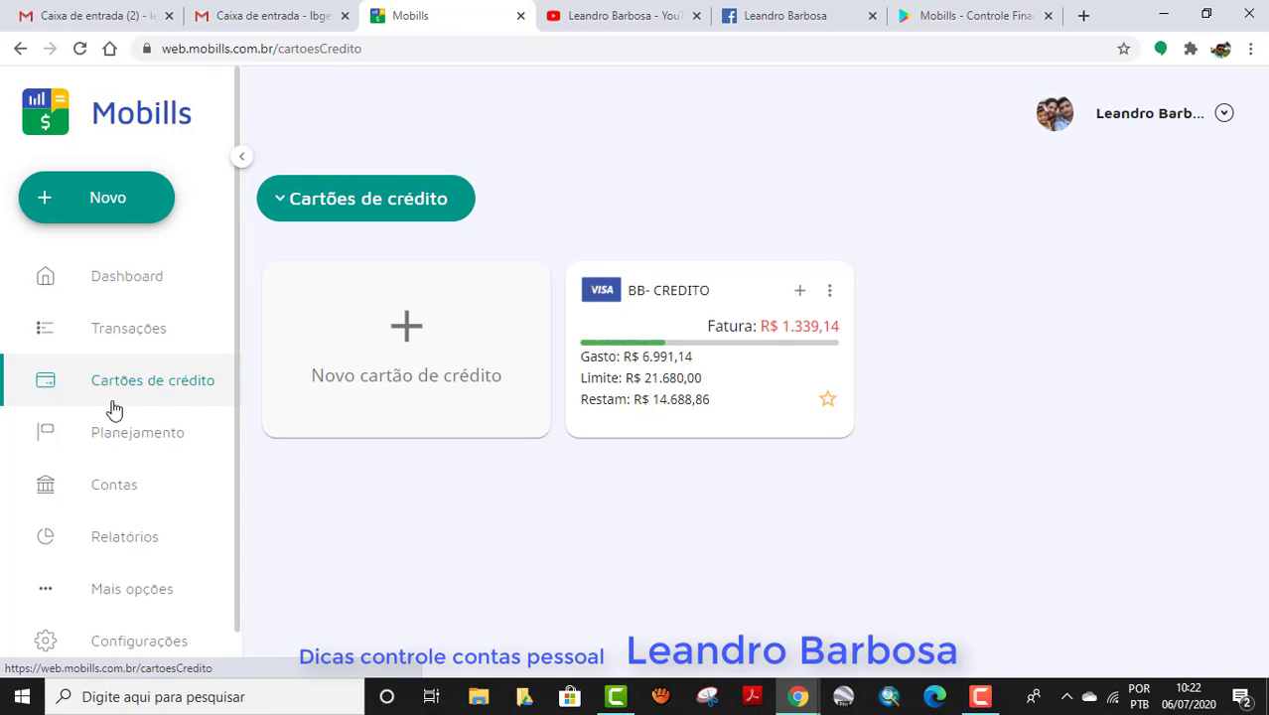
{"action": "left_click", "coordinate": [101, 453]}
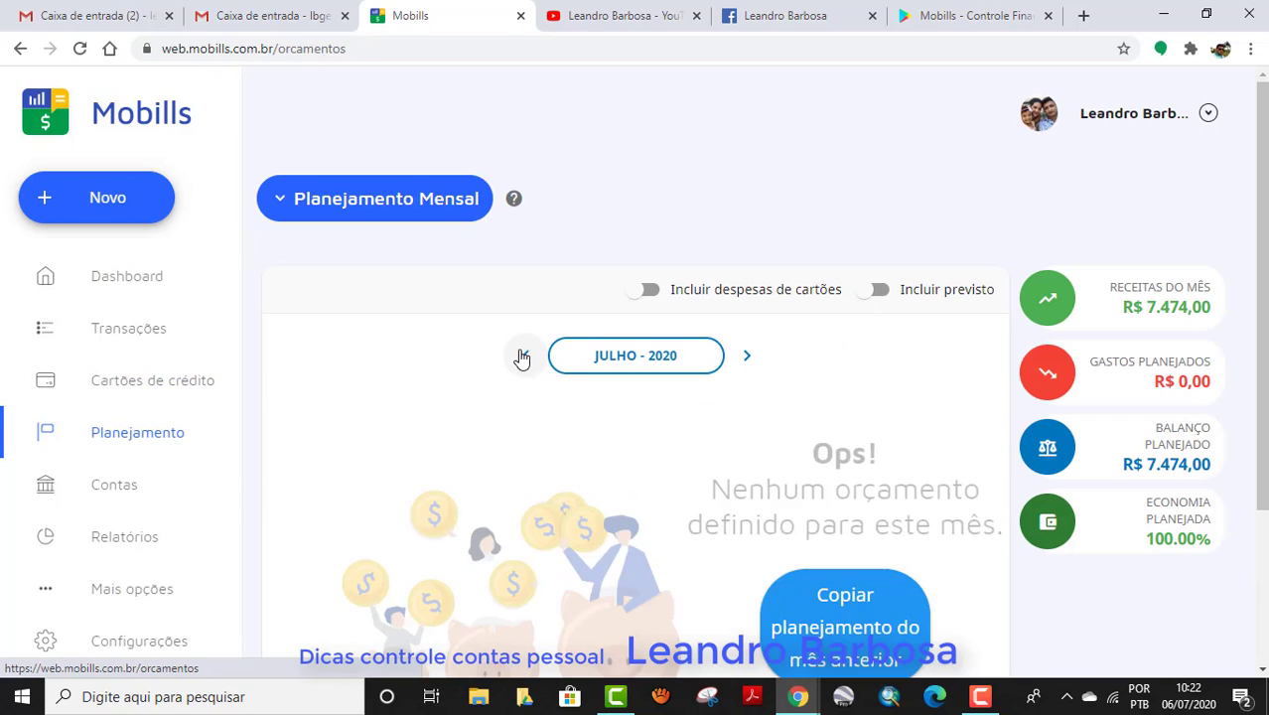
{"action": "left_click", "coordinate": [525, 356]}
{"action": "scroll", "coordinate": [1231, 239], "scroll_direction": "down", "scroll_amount": 3}
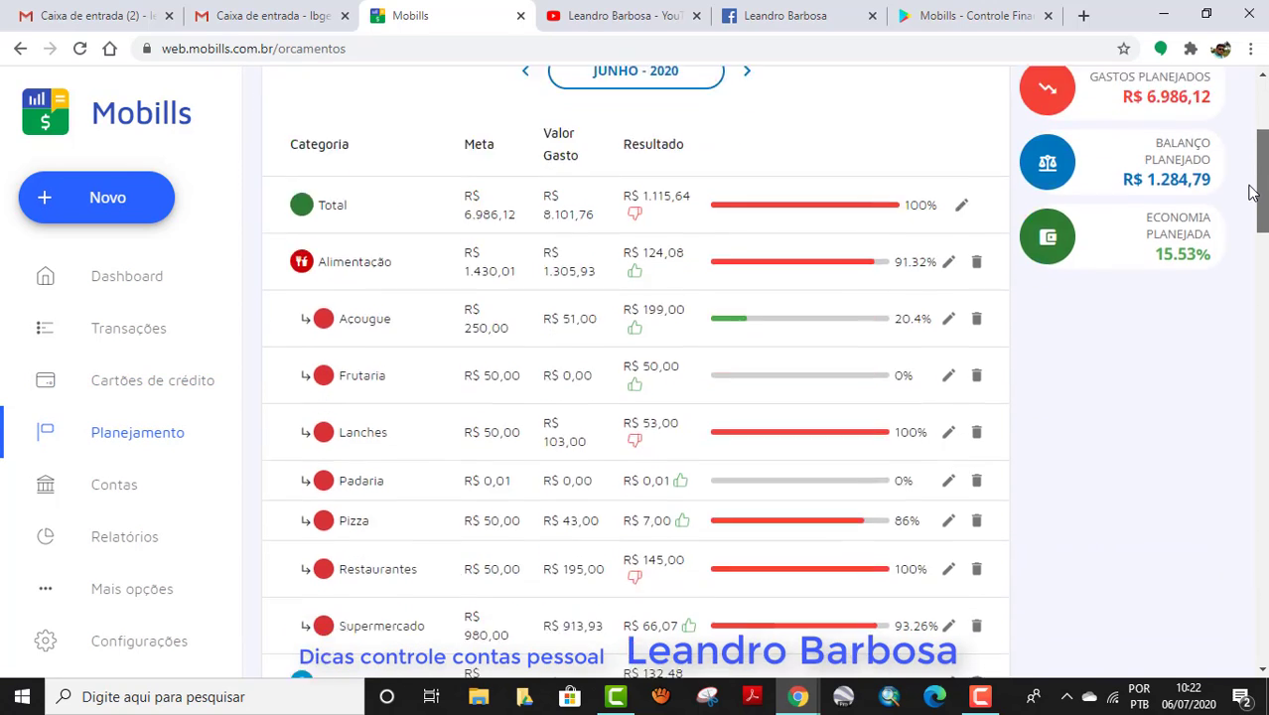
{"action": "scroll", "coordinate": [1233, 242], "scroll_direction": "down", "scroll_amount": 3}
{"action": "scroll", "coordinate": [1232, 241], "scroll_direction": "down", "scroll_amount": 3}
{"action": "scroll", "coordinate": [1221, 277], "scroll_direction": "down", "scroll_amount": 4}
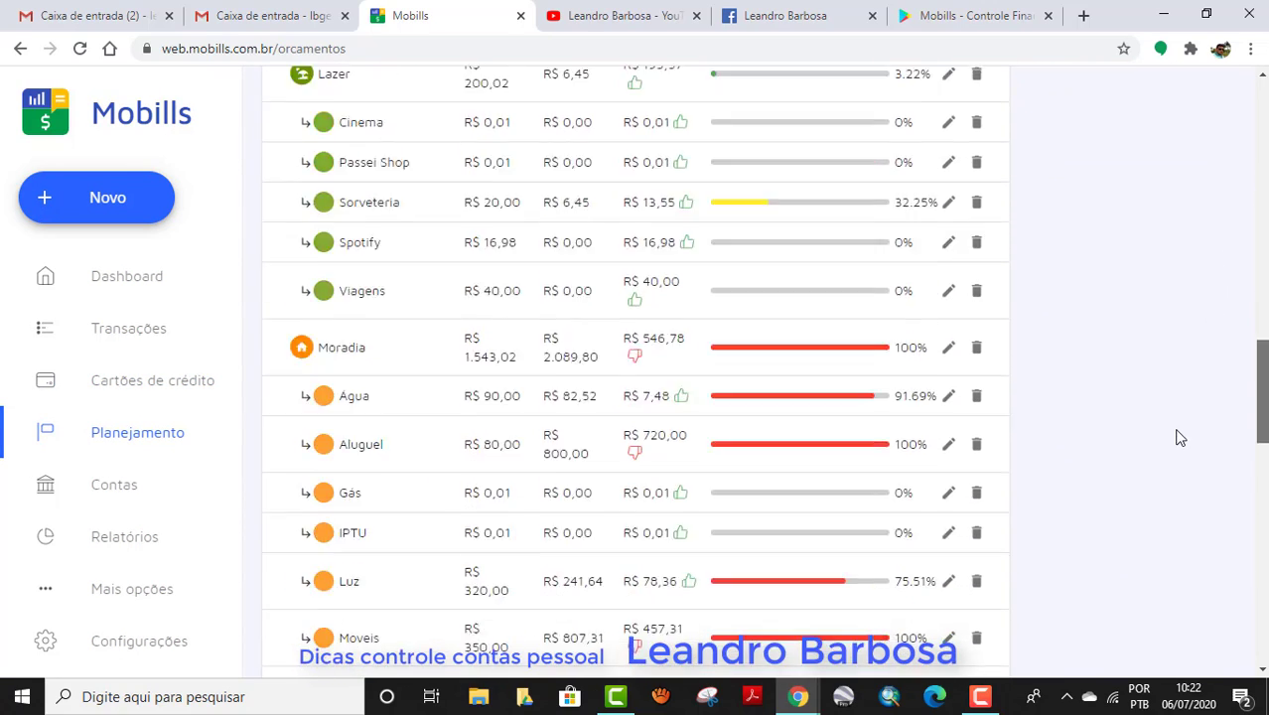
{"action": "scroll", "coordinate": [1179, 433], "scroll_direction": "down", "scroll_amount": 4}
{"action": "scroll", "coordinate": [1179, 502], "scroll_direction": "down", "scroll_amount": 4}
{"action": "scroll", "coordinate": [1164, 569], "scroll_direction": "down", "scroll_amount": 4}
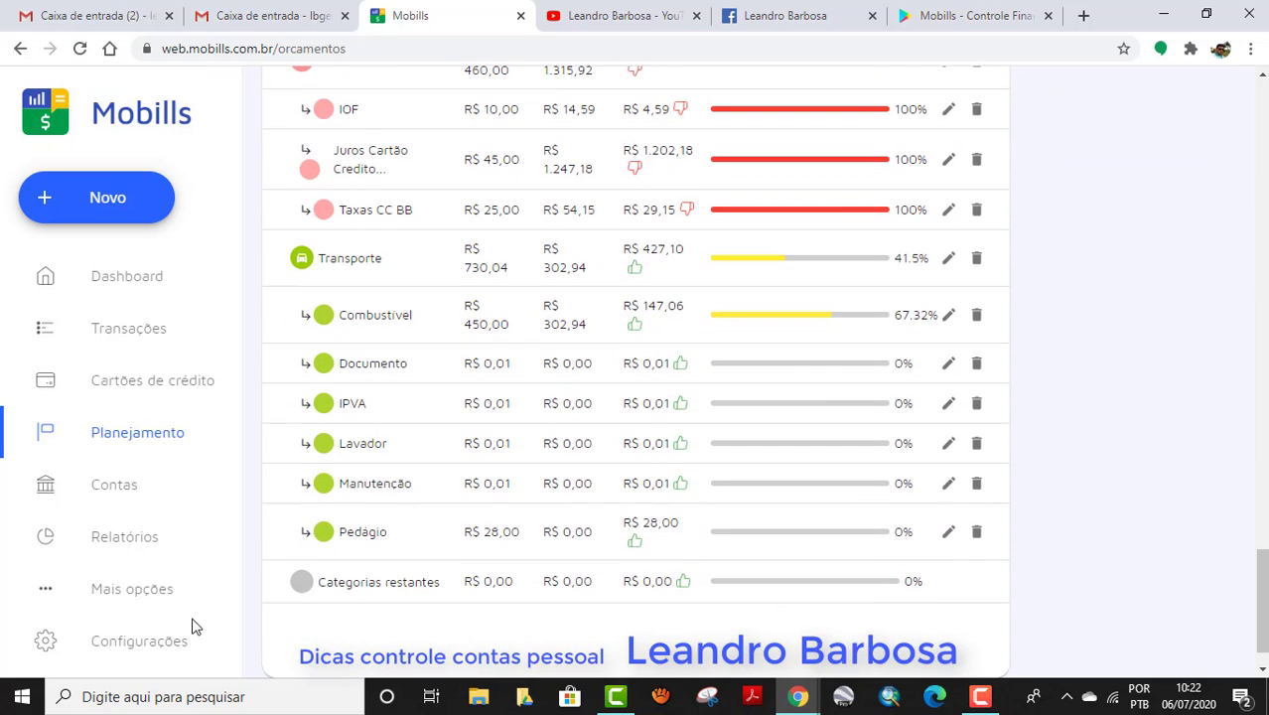
- Show the Relatórios page with July 2020 expenses by category totalling R$ 5.991,08
{"action": "left_click", "coordinate": [133, 528]}
{"action": "scroll", "coordinate": [244, 487], "scroll_direction": "down", "scroll_amount": 5}
{"action": "scroll", "coordinate": [544, 249], "scroll_direction": "up", "scroll_amount": 5}
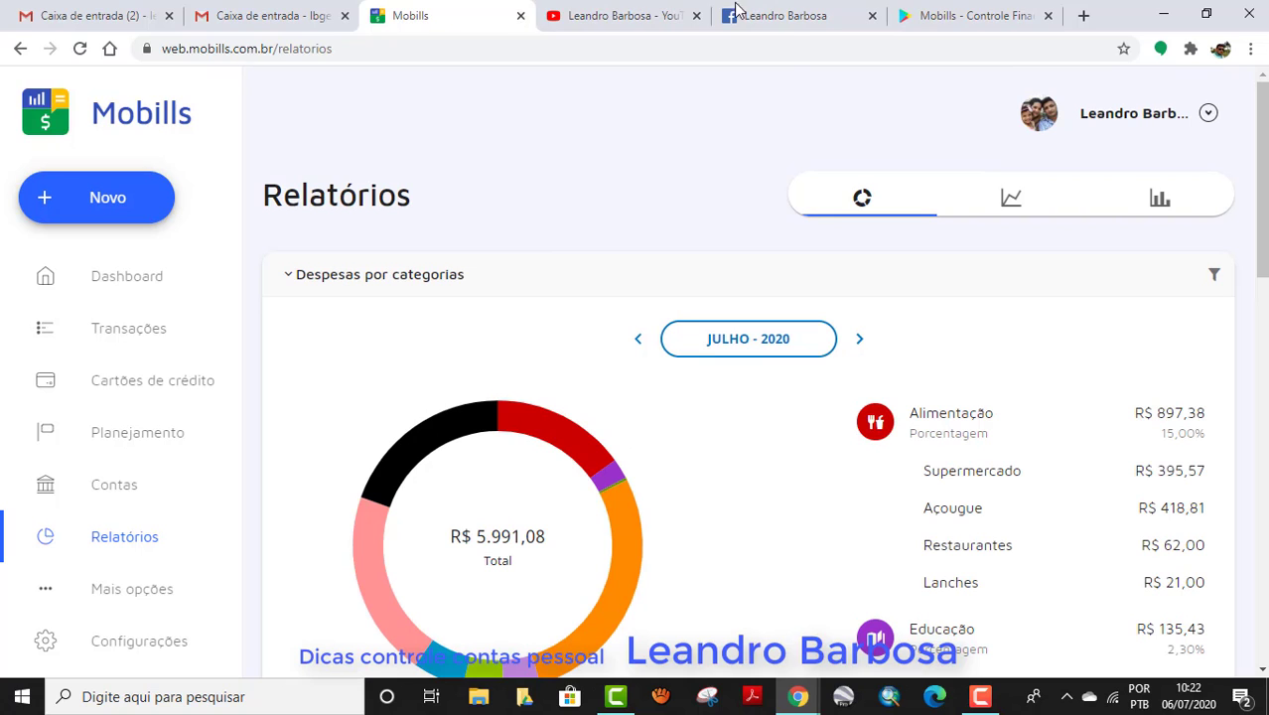
- Log out via the profile menu, bring up Google sign-in, and return to the Mobills login tab
{"action": "mouse_move", "coordinate": [1152, 102]}
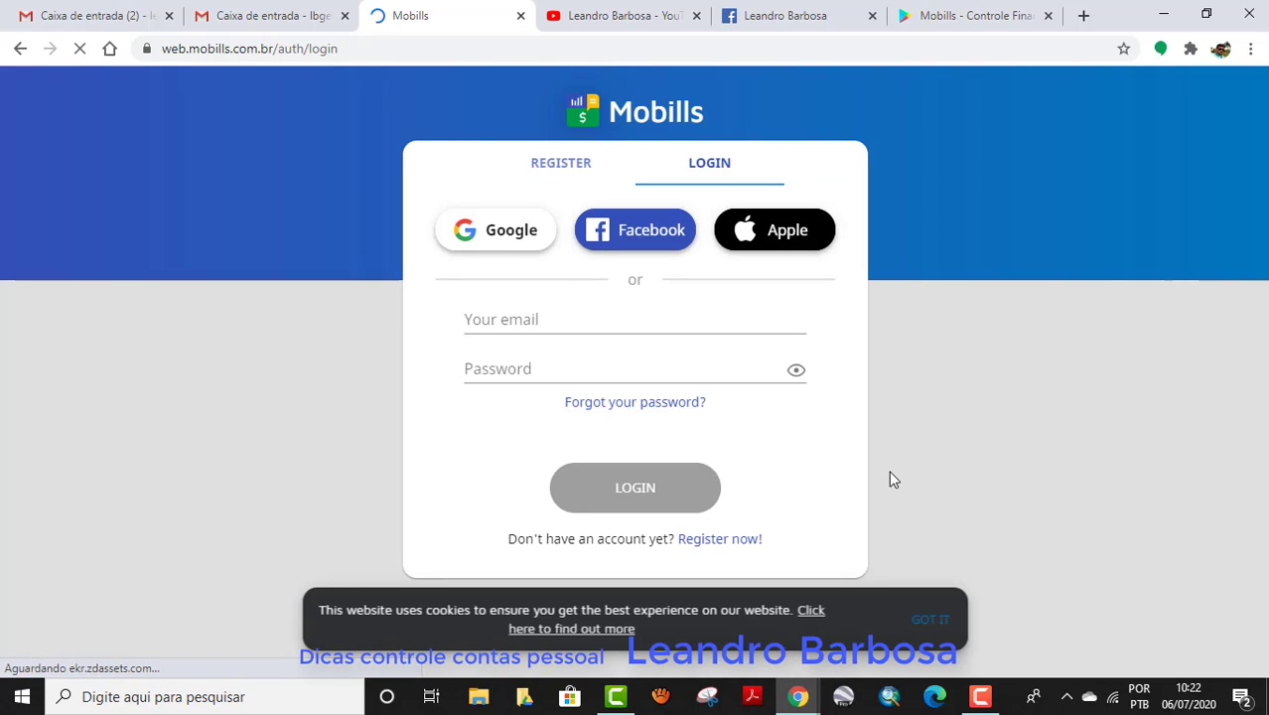
{"action": "left_click", "coordinate": [513, 238]}
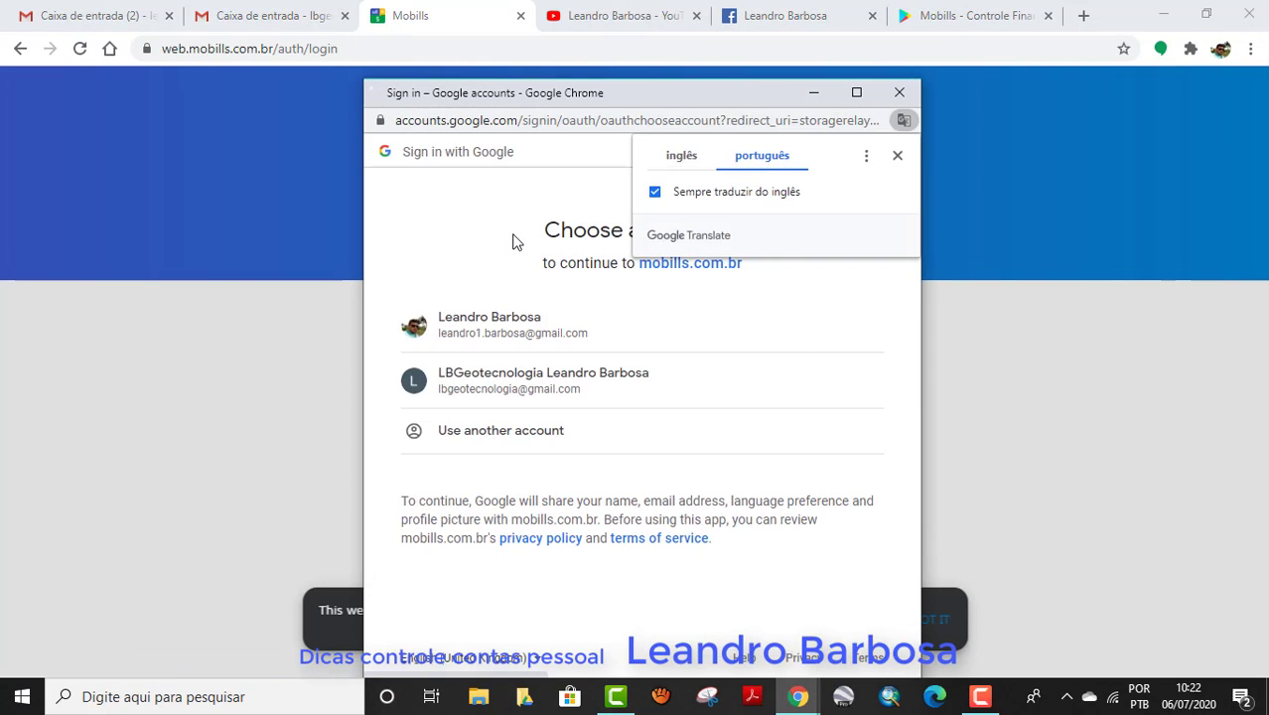
{"action": "left_click", "coordinate": [896, 156]}
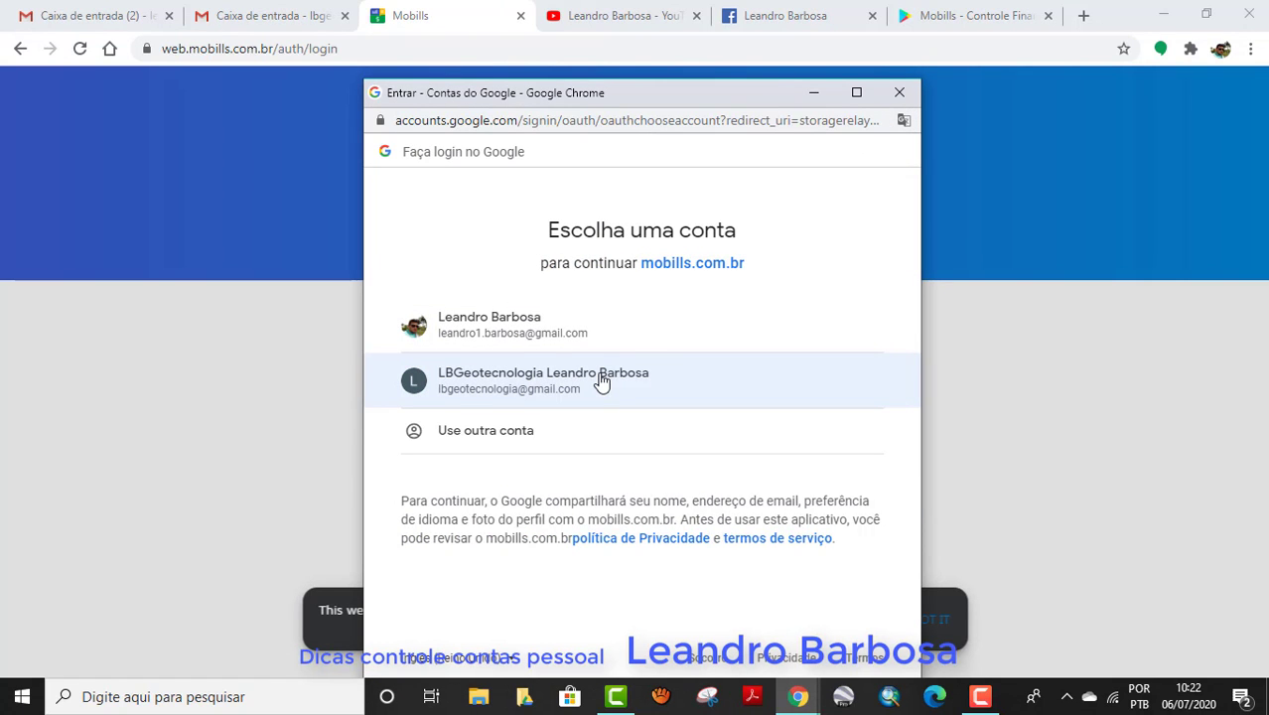
{"action": "left_click", "coordinate": [320, 9]}
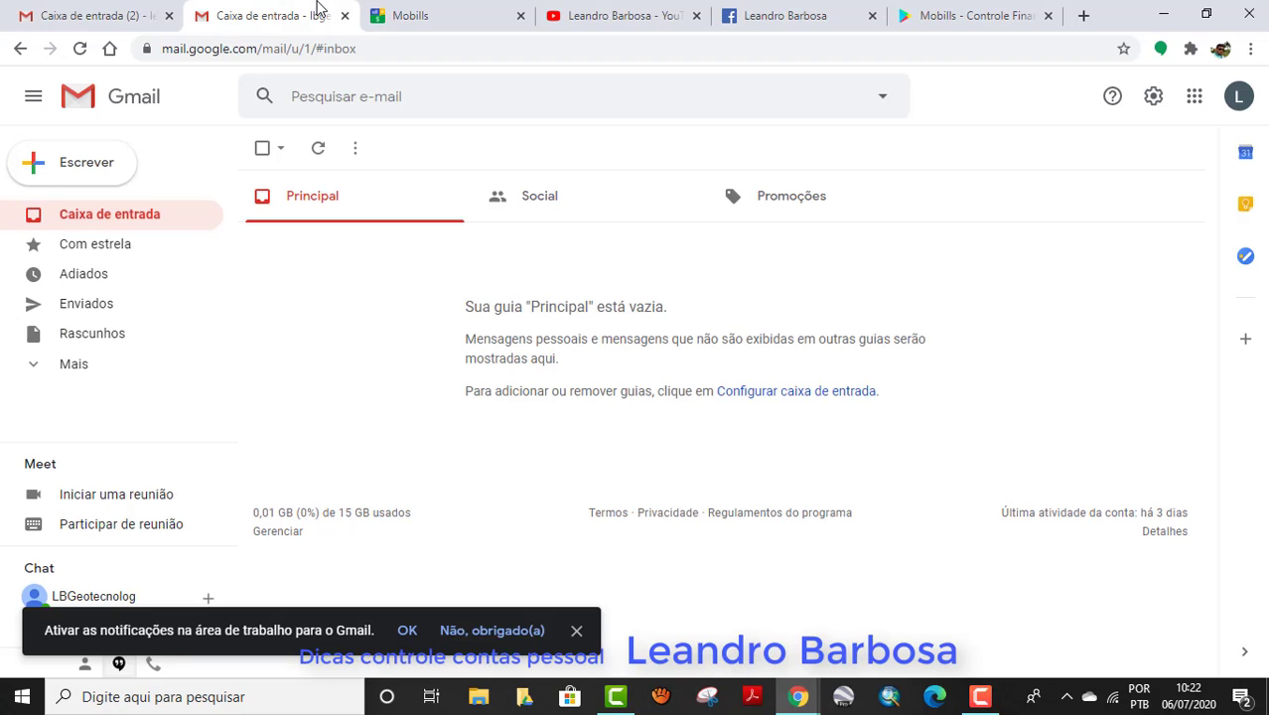
{"action": "left_click", "coordinate": [121, 8]}
{"action": "left_click", "coordinate": [416, 22]}
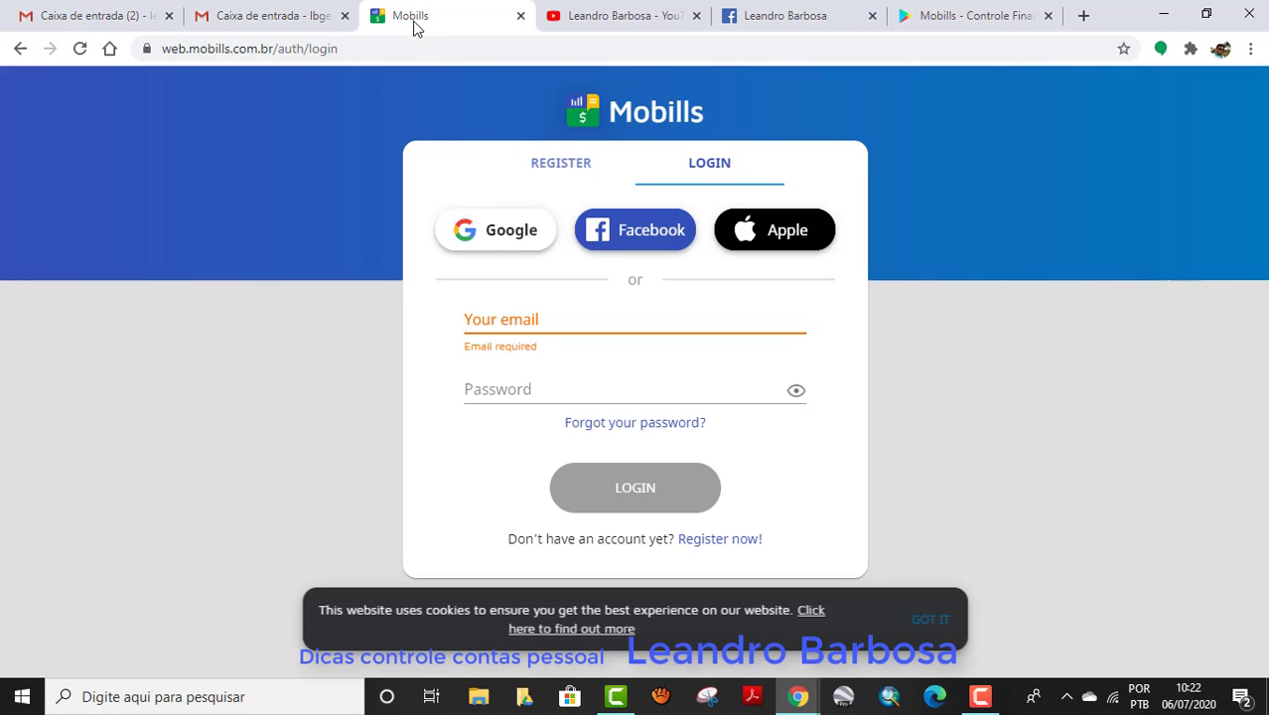
- Sign in with the second Google account, accept the terms, and skip the beta notice and tutorial
{"action": "left_click", "coordinate": [492, 253]}
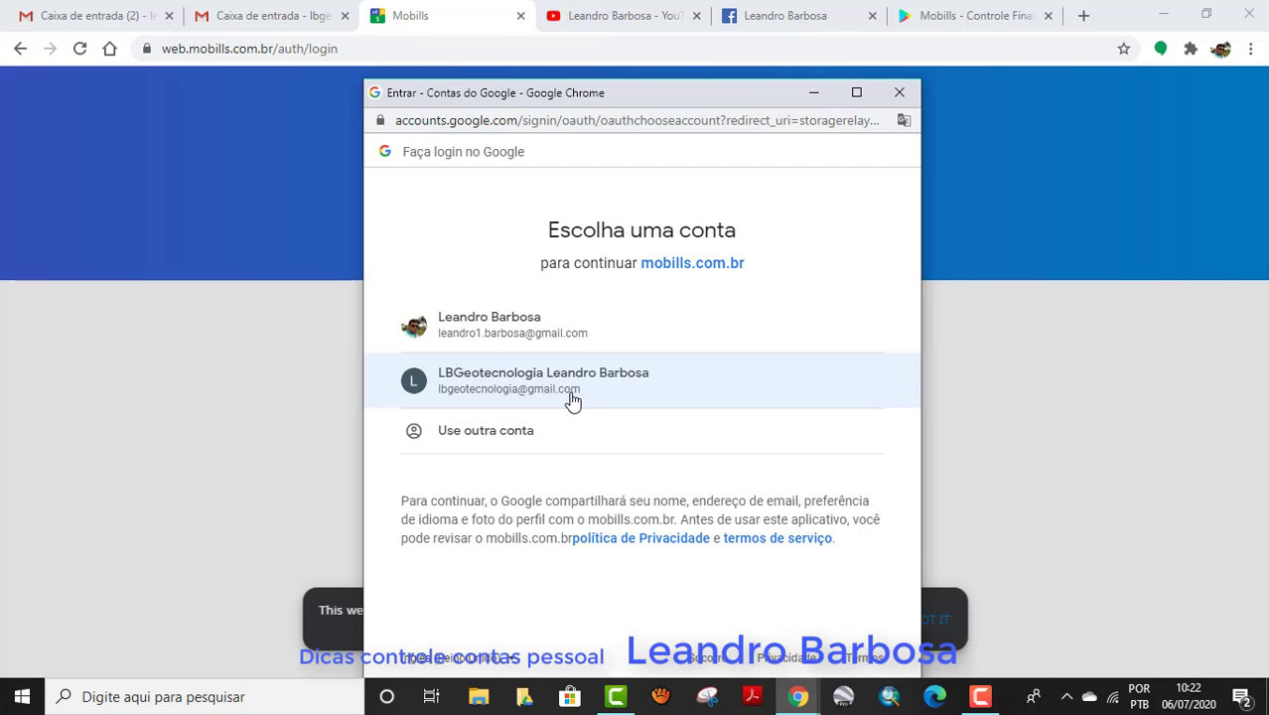
{"action": "left_click", "coordinate": [573, 400]}
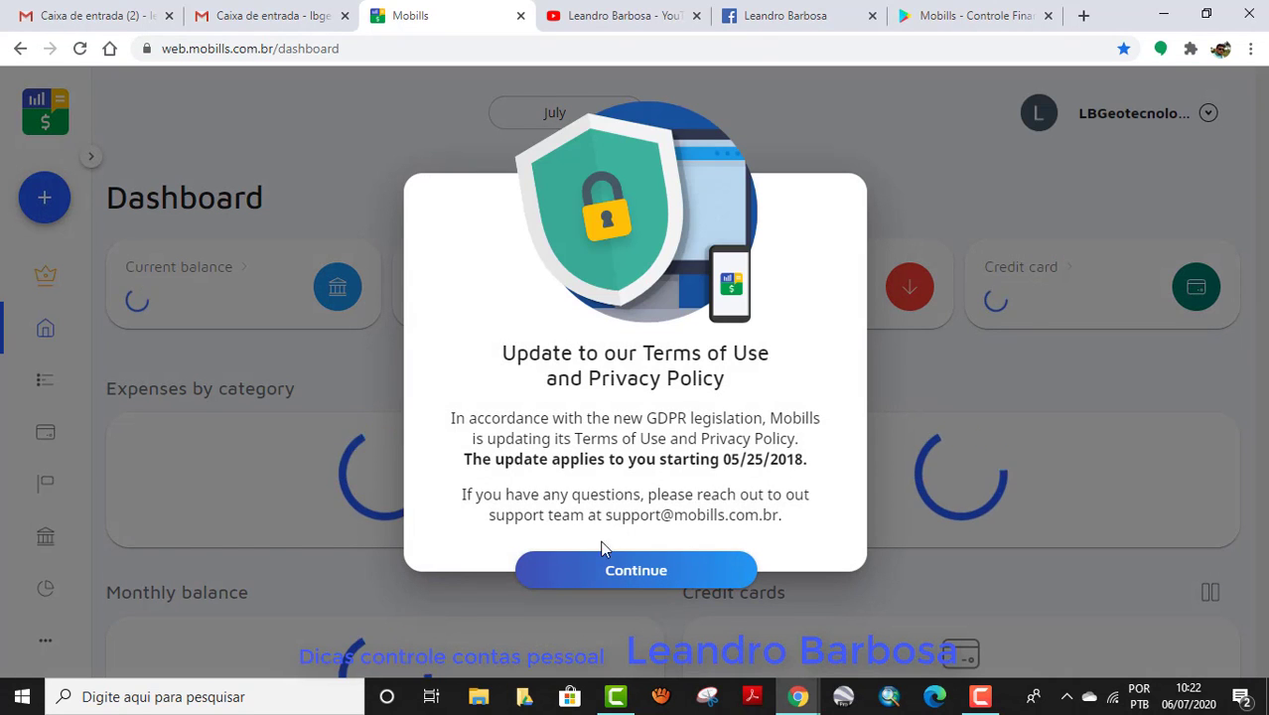
{"action": "left_click", "coordinate": [623, 572]}
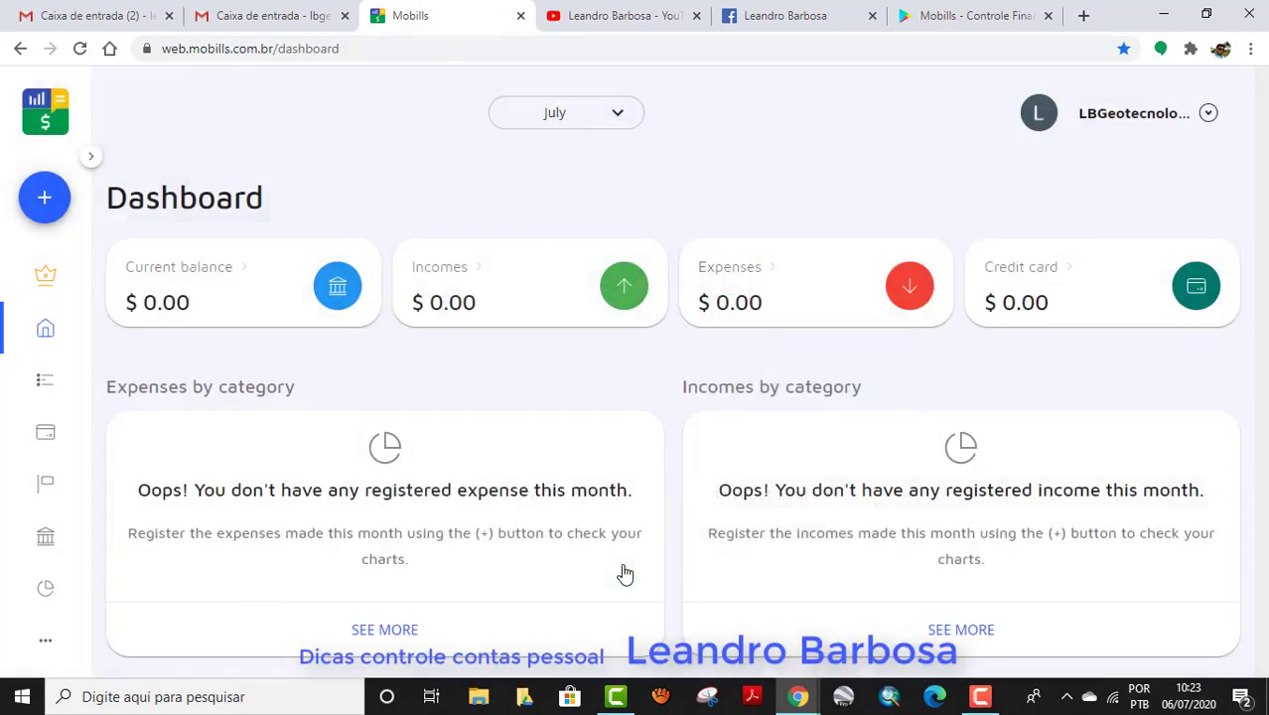
{"action": "left_click", "coordinate": [874, 229]}
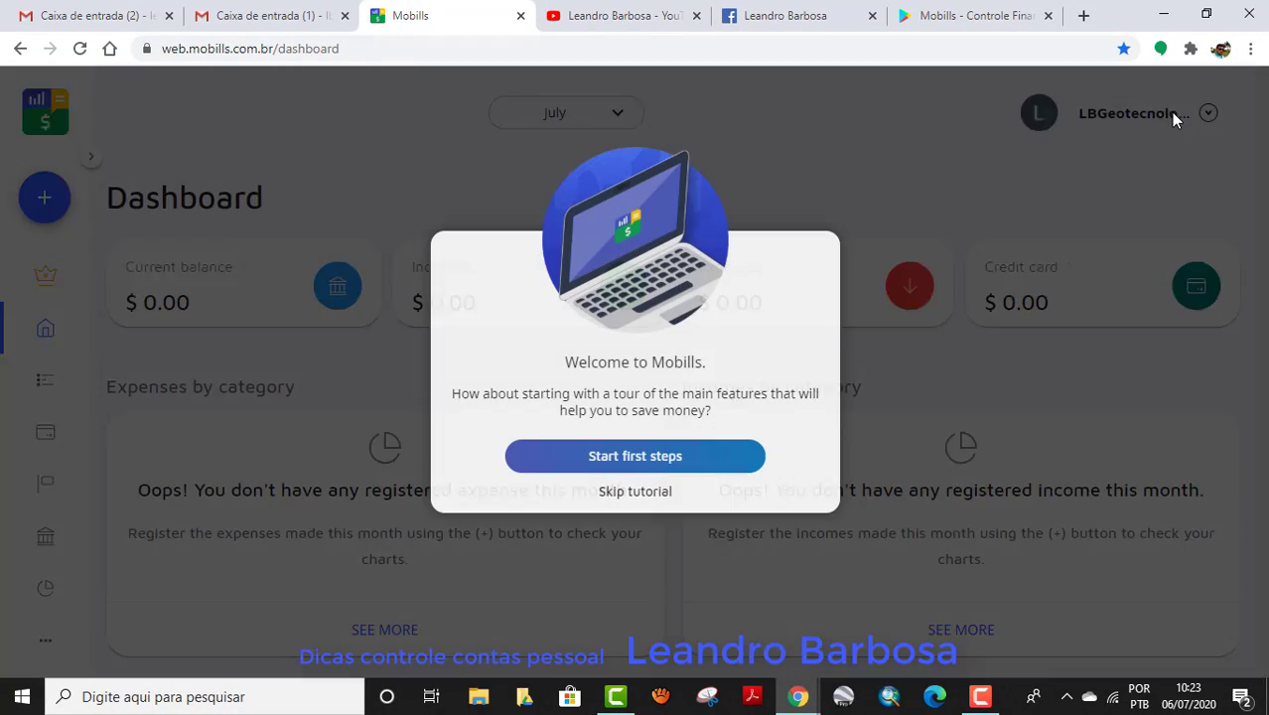
{"action": "left_click", "coordinate": [672, 492]}
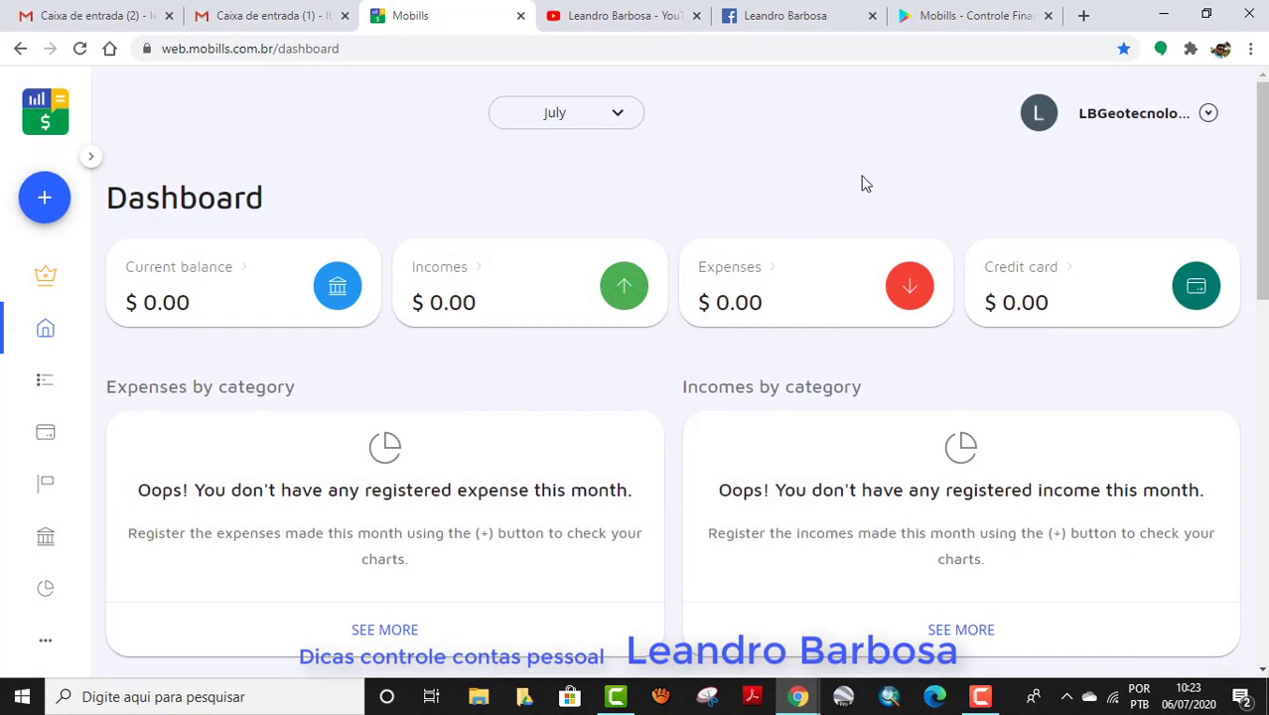
- Open My profile and browse its Profile, Subscription, Settings and Dashboard tabs
{"action": "mouse_move", "coordinate": [1124, 123]}
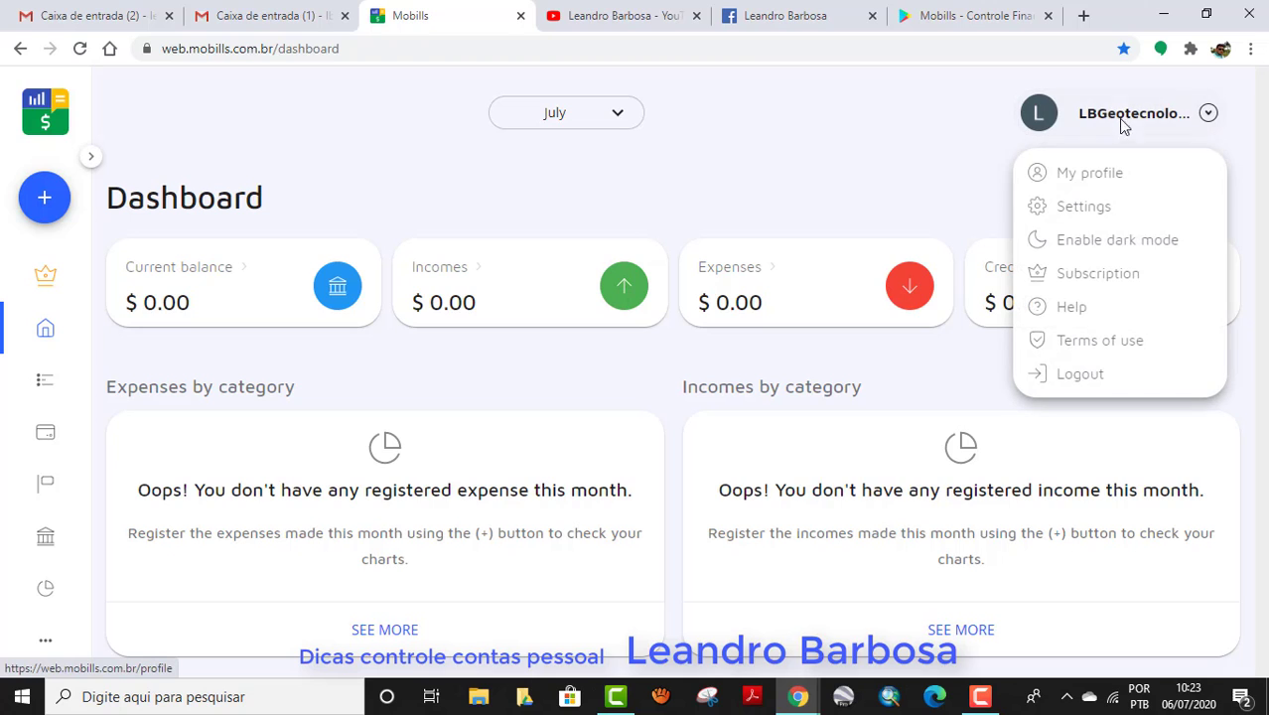
{"action": "left_click", "coordinate": [1086, 207]}
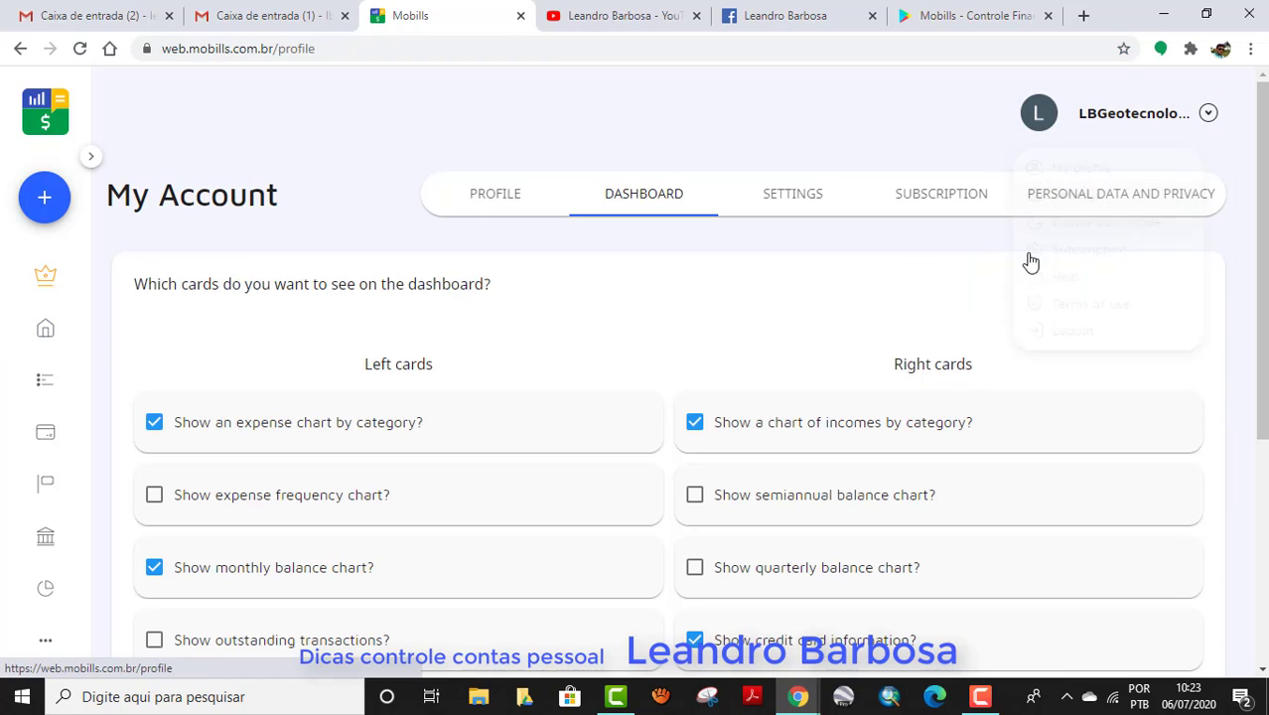
{"action": "left_click", "coordinate": [496, 209]}
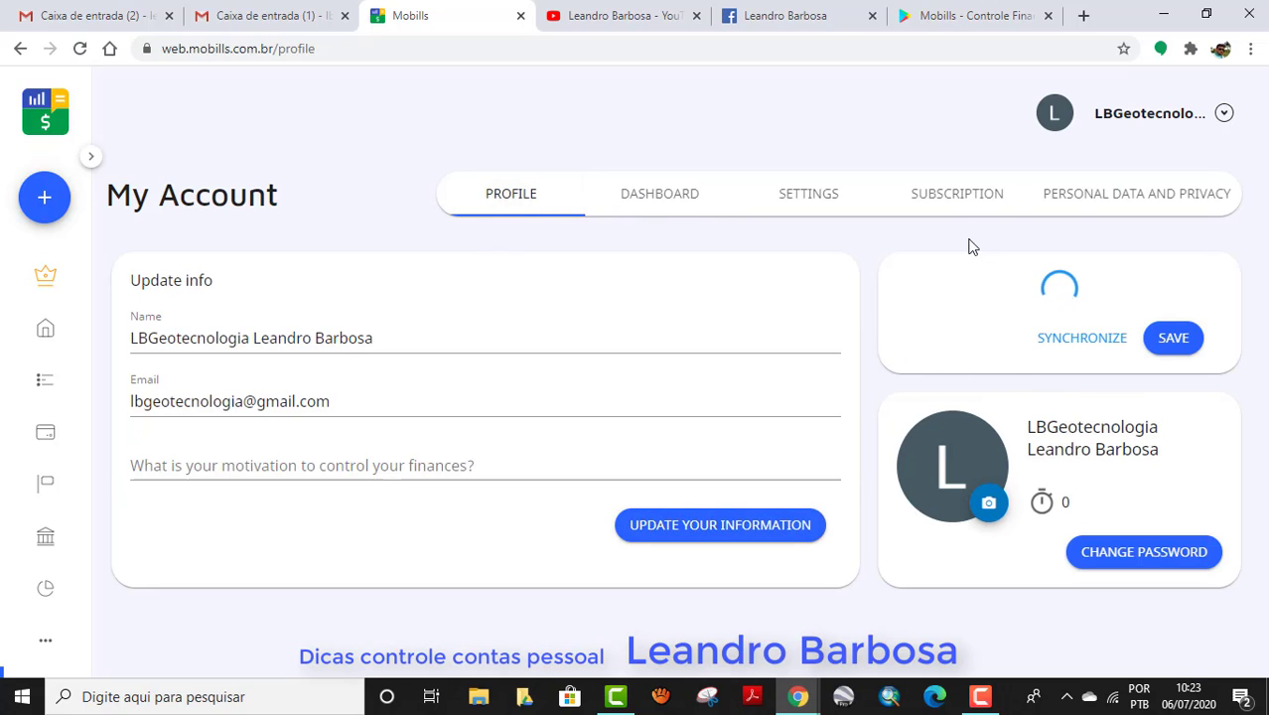
{"action": "left_click", "coordinate": [1085, 192]}
{"action": "left_click", "coordinate": [948, 196]}
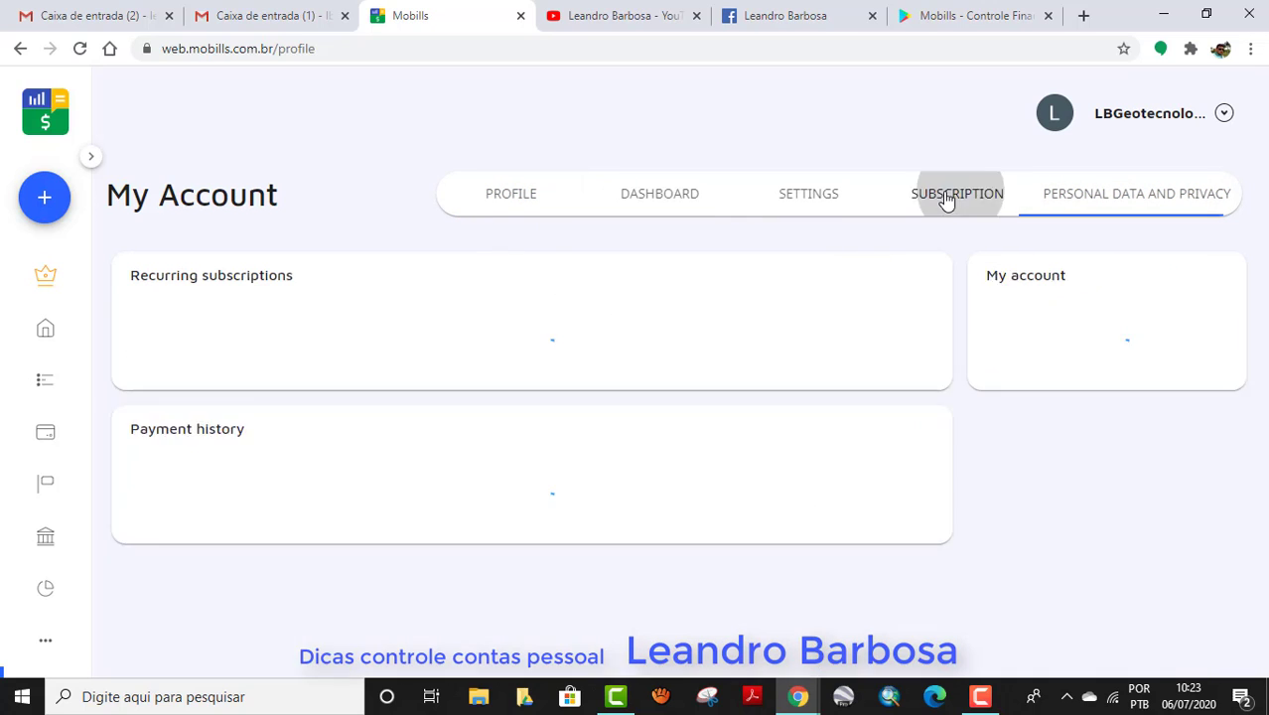
{"action": "left_click", "coordinate": [793, 198]}
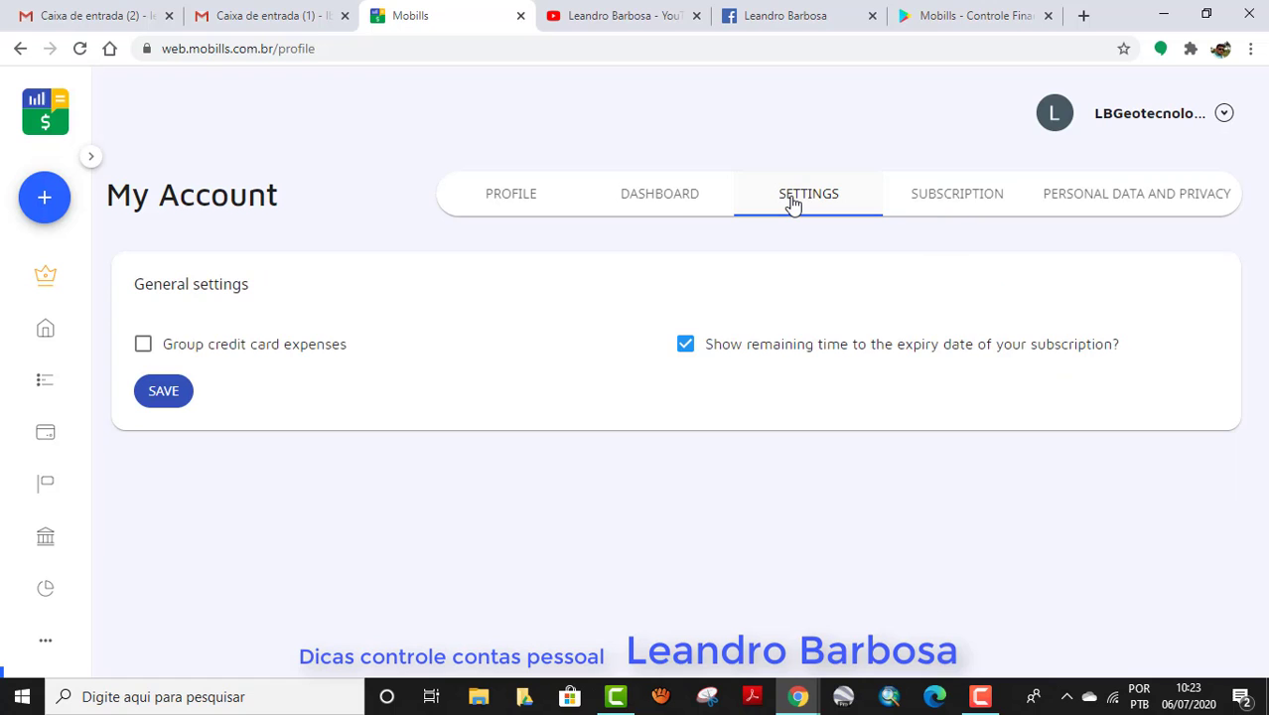
{"action": "left_click", "coordinate": [632, 209]}
{"action": "scroll", "coordinate": [697, 261], "scroll_direction": "down", "scroll_amount": 4}
{"action": "left_click", "coordinate": [695, 259]}
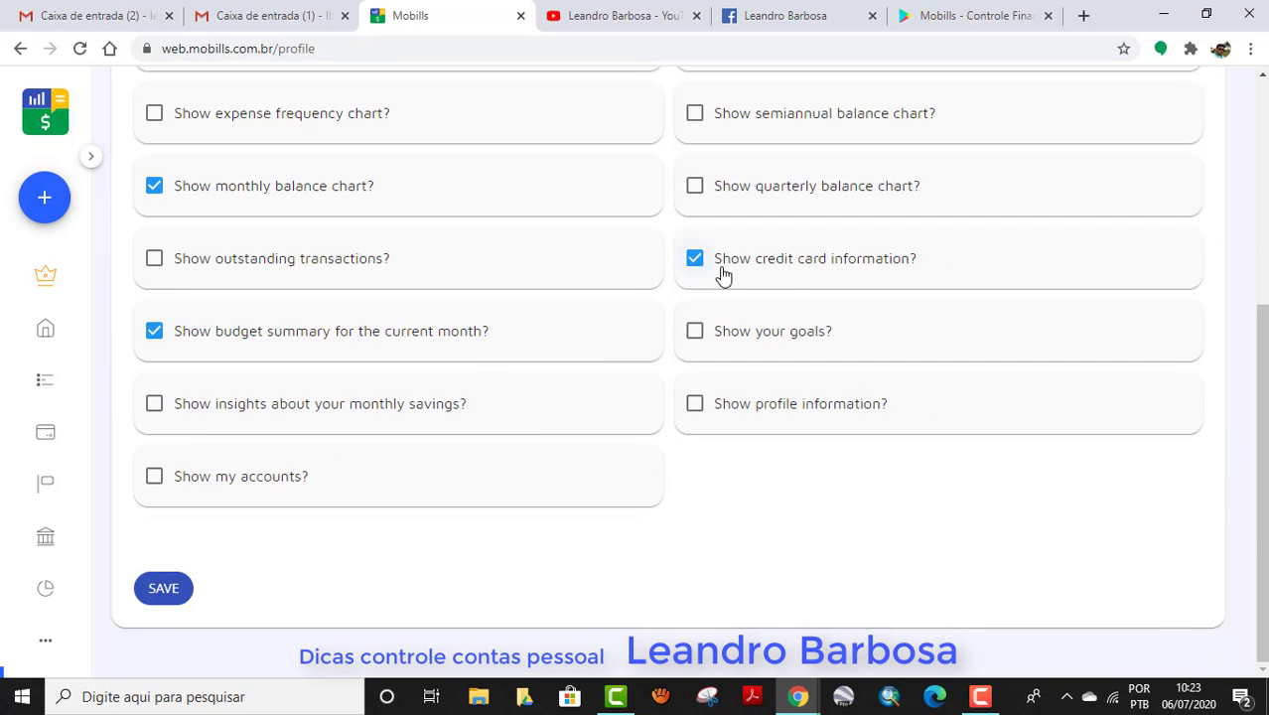
{"action": "scroll", "coordinate": [723, 276], "scroll_direction": "up", "scroll_amount": 4}
- Return to the Profile page and scroll to the English language and United States currency settings
{"action": "left_click", "coordinate": [1170, 129]}
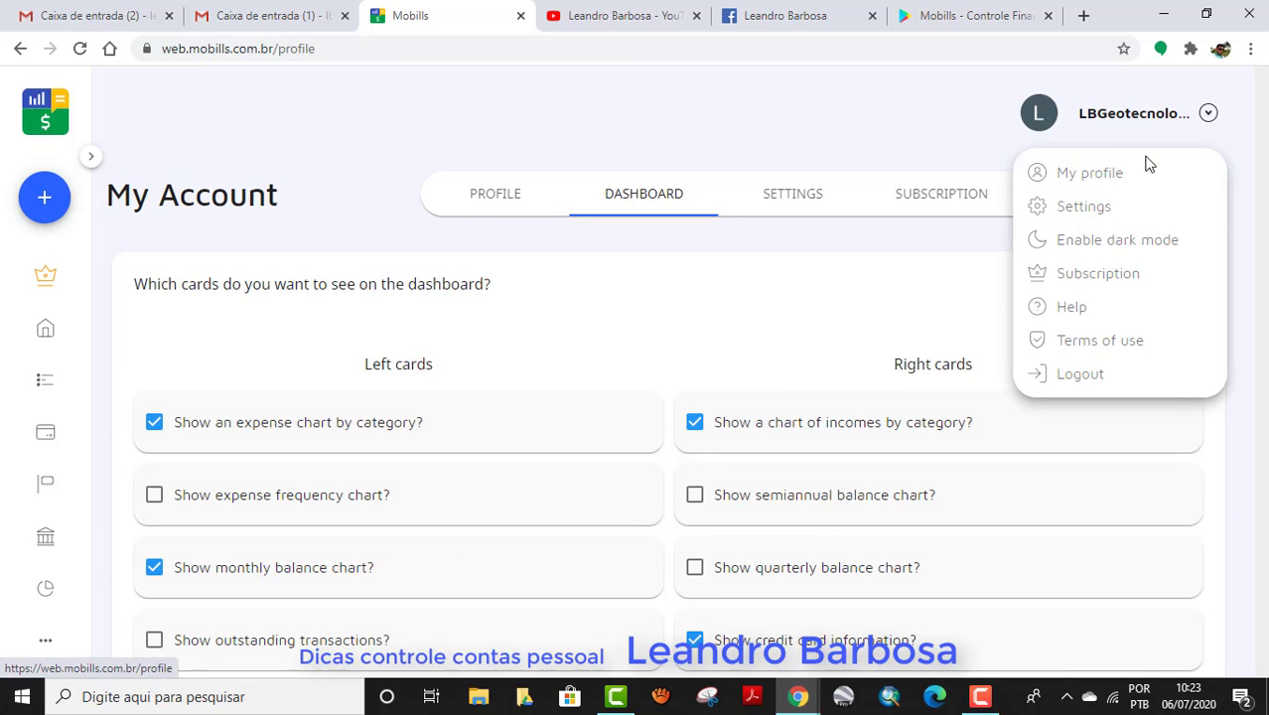
{"action": "left_click", "coordinate": [1083, 177]}
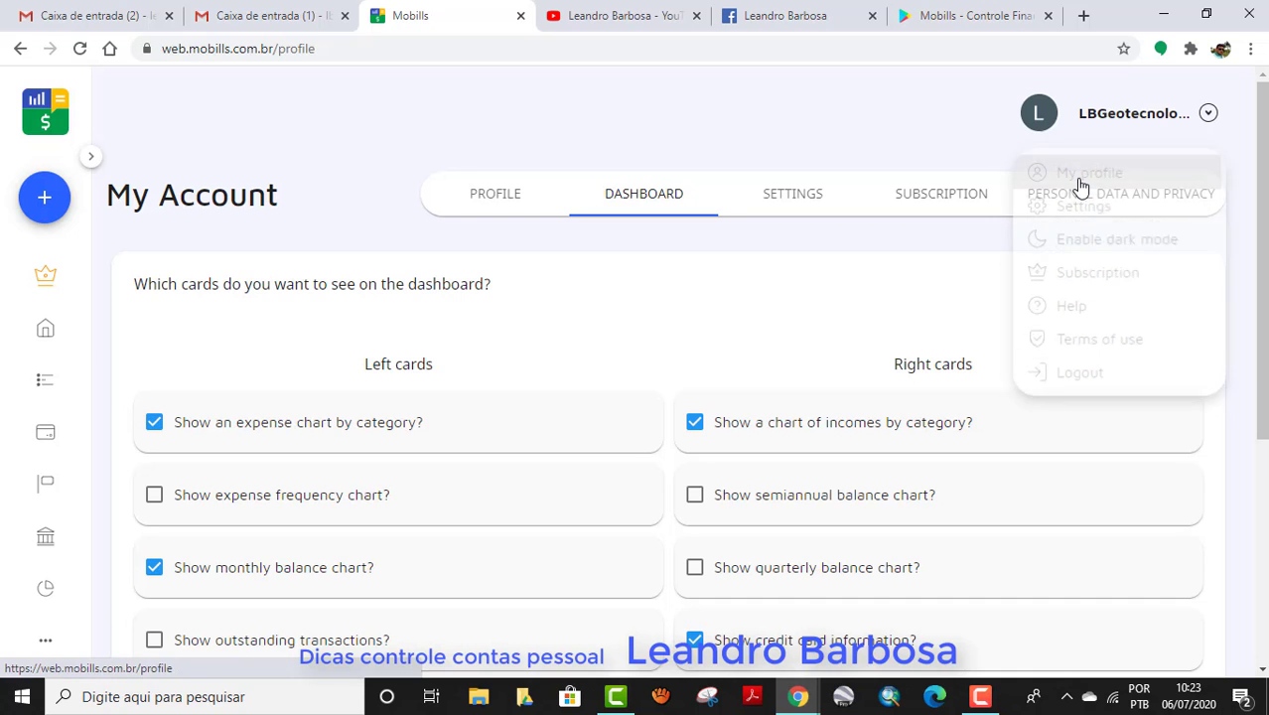
{"action": "left_click_drag", "start_coordinate": [1259, 116], "coordinate": [1231, 223]}
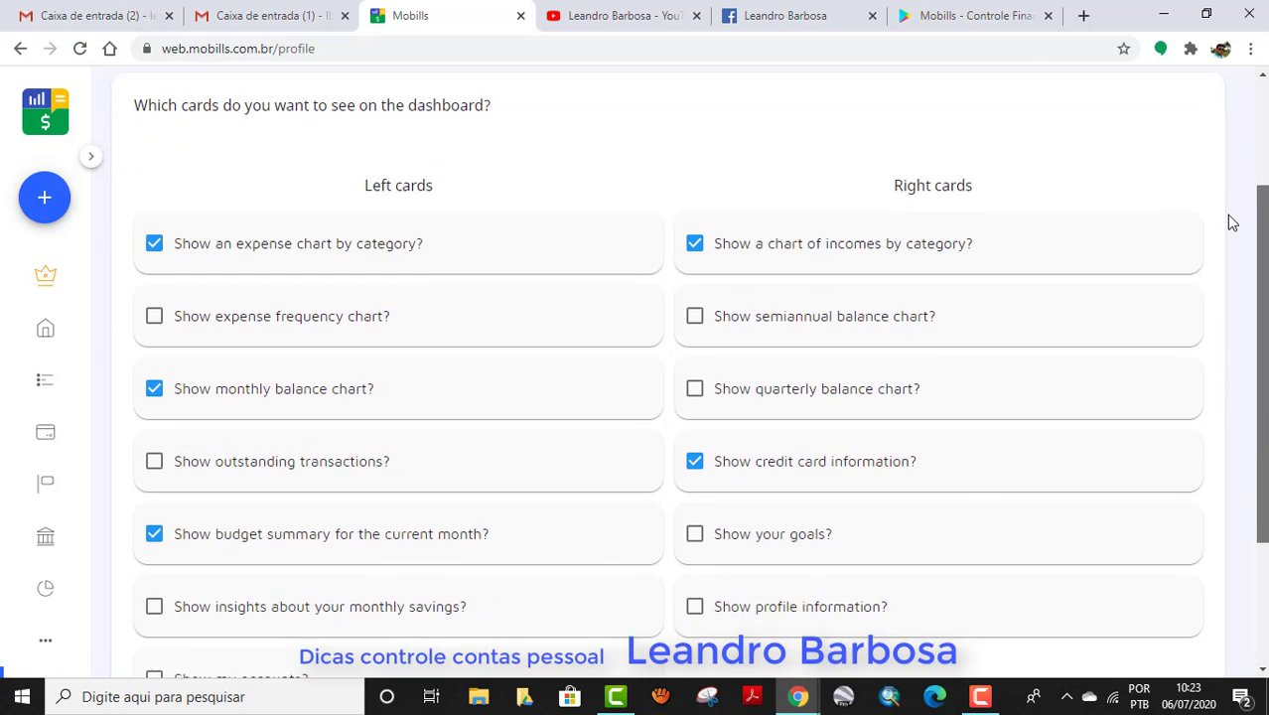
{"action": "scroll", "coordinate": [1213, 269], "scroll_direction": "down", "scroll_amount": 2}
{"action": "scroll", "coordinate": [1213, 292], "scroll_direction": "down", "scroll_amount": 1}
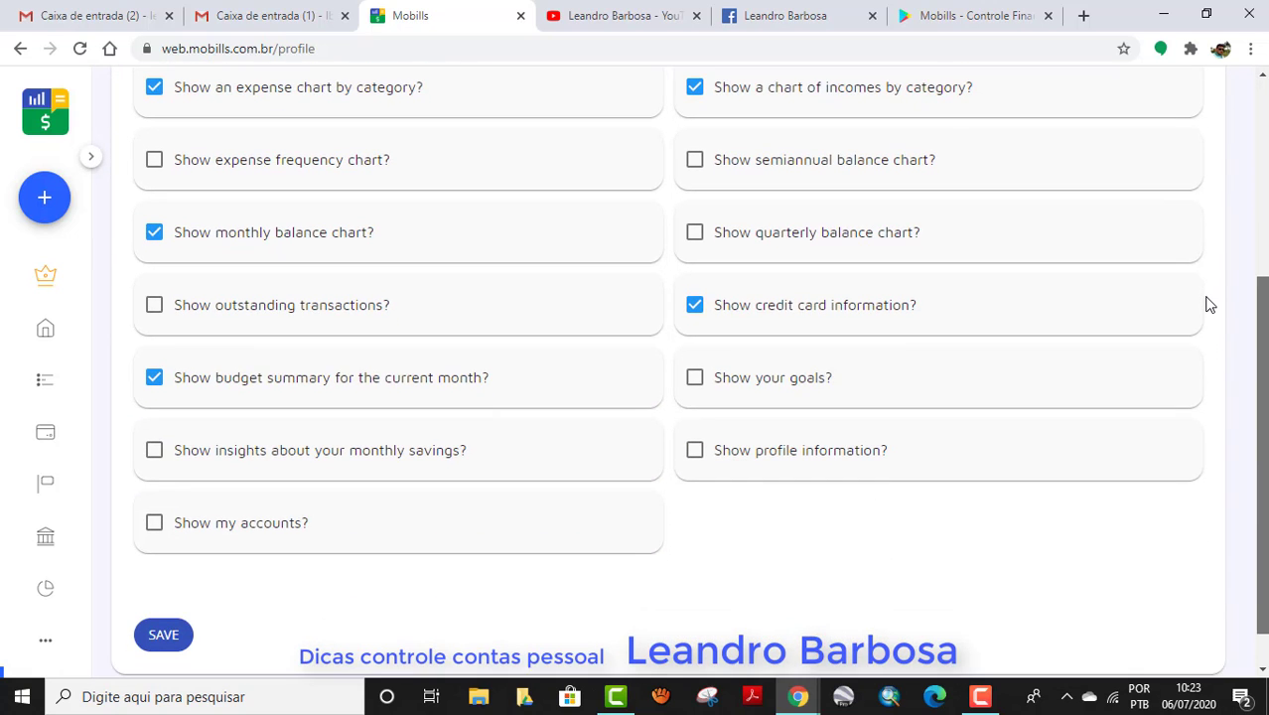
{"action": "left_click_drag", "start_coordinate": [1259, 328], "coordinate": [1249, 139]}
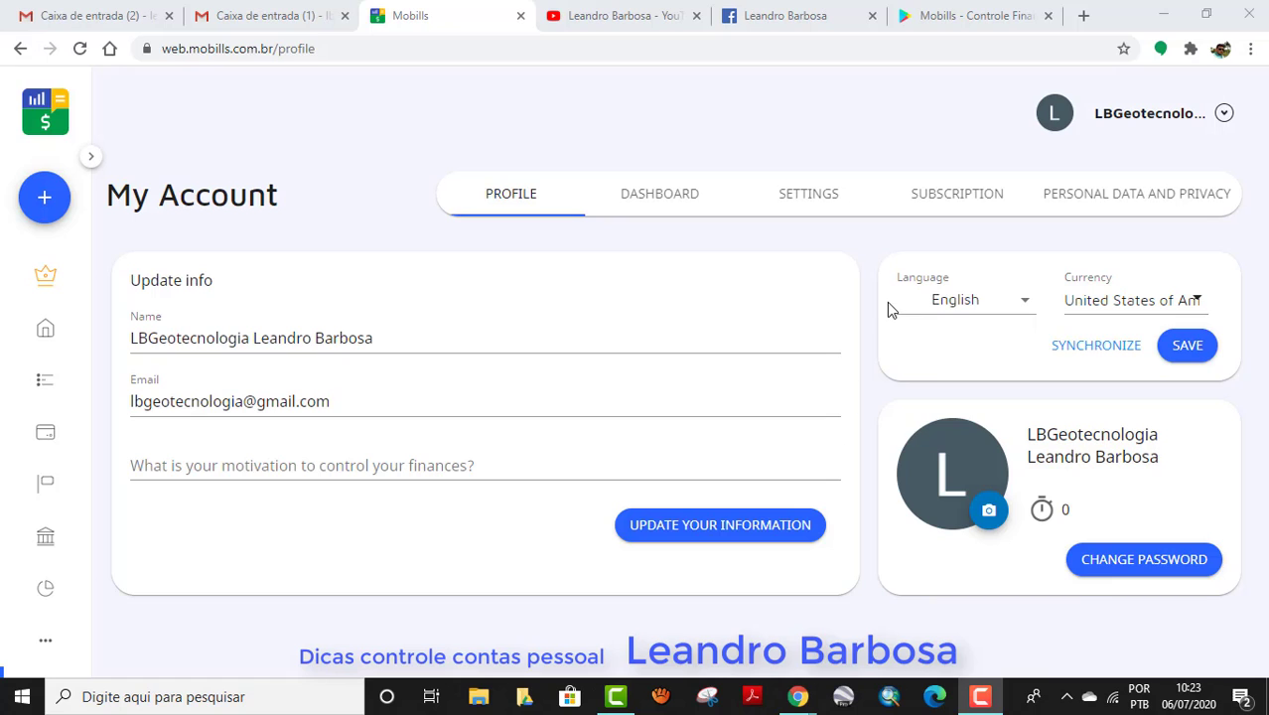
- Set the interface language to Português Brasil and save it
{"action": "left_click", "coordinate": [913, 302]}
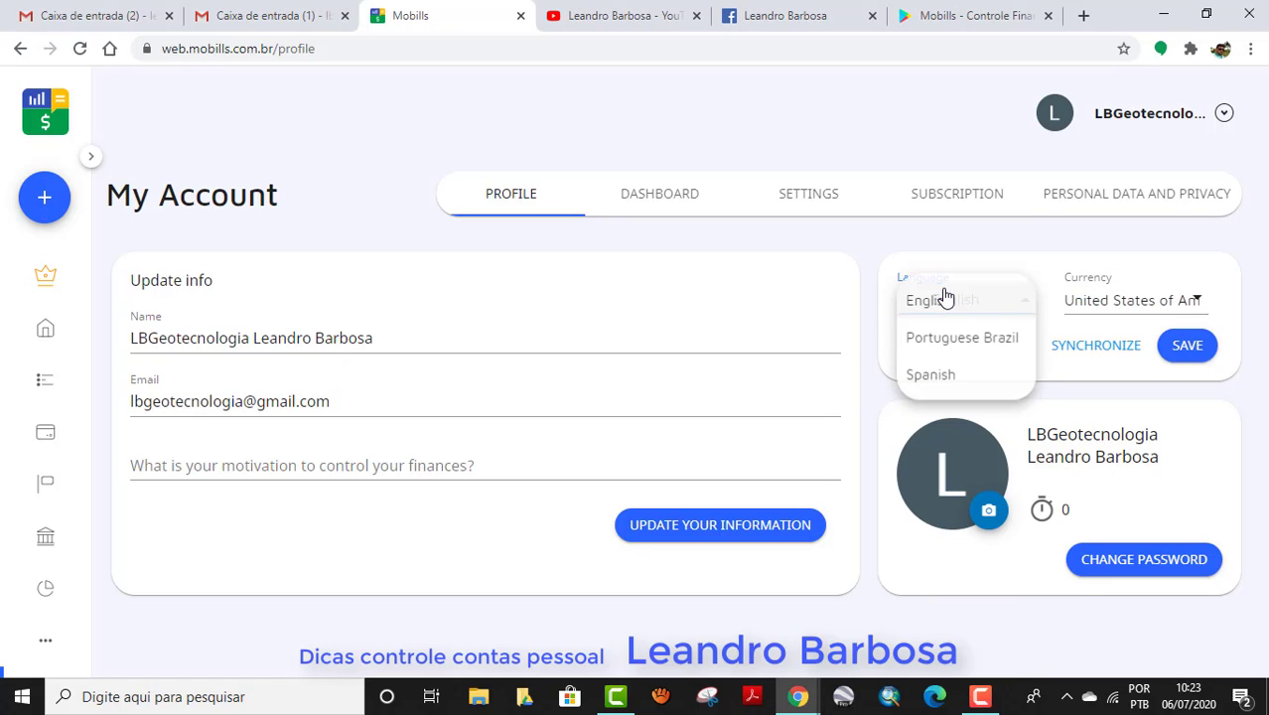
{"action": "left_click", "coordinate": [969, 340]}
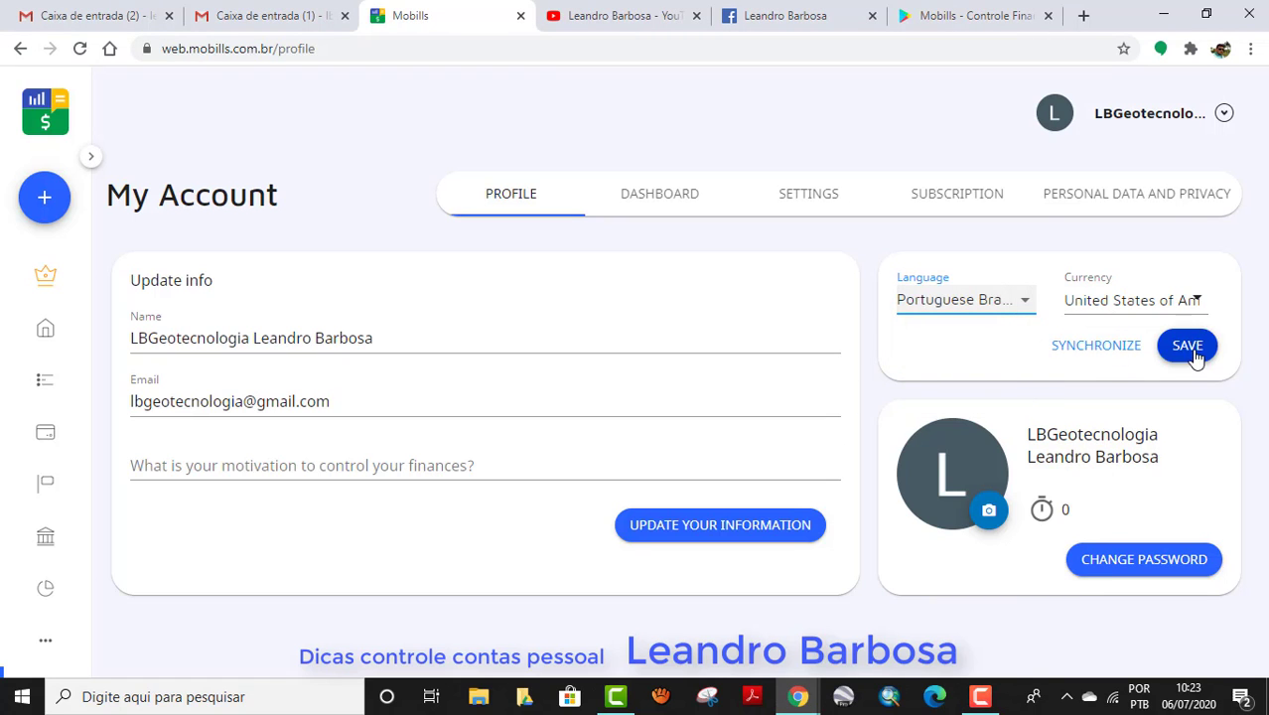
{"action": "left_click", "coordinate": [1187, 348]}
- Filter the currency list with 'bra', choose Brazil, and save
{"action": "left_click", "coordinate": [1139, 300]}
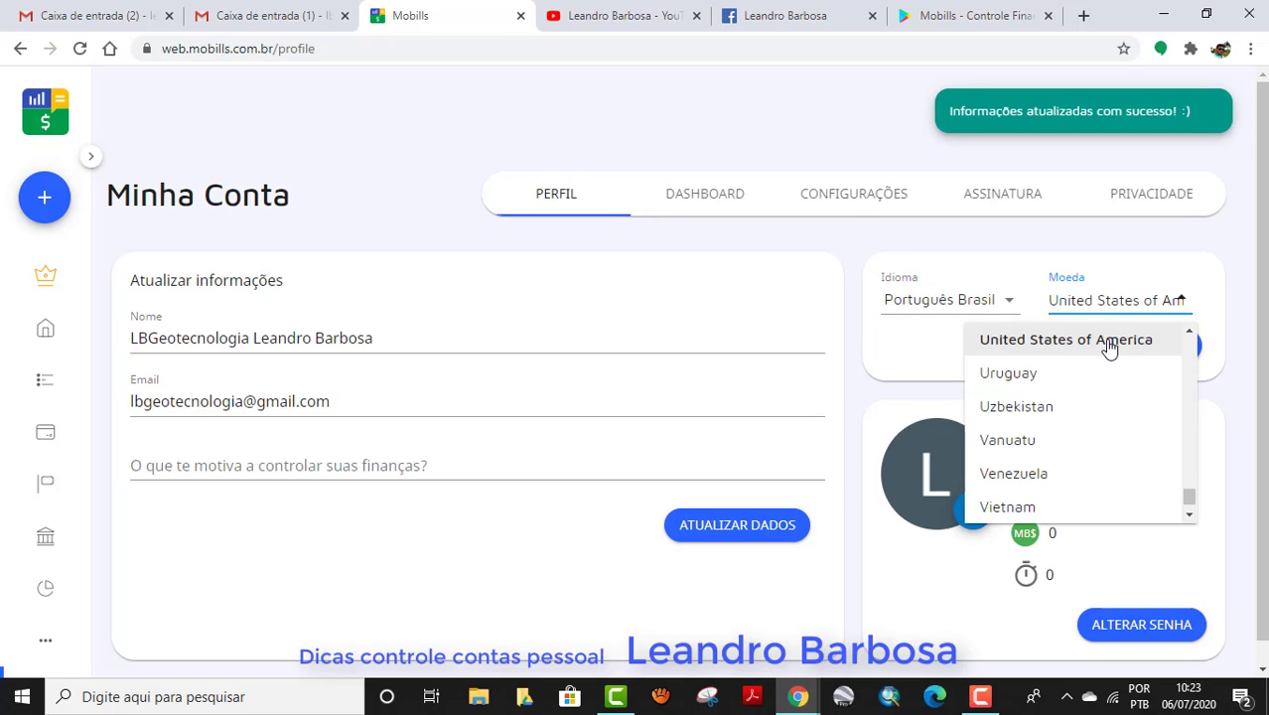
{"action": "type", "text": "b"}
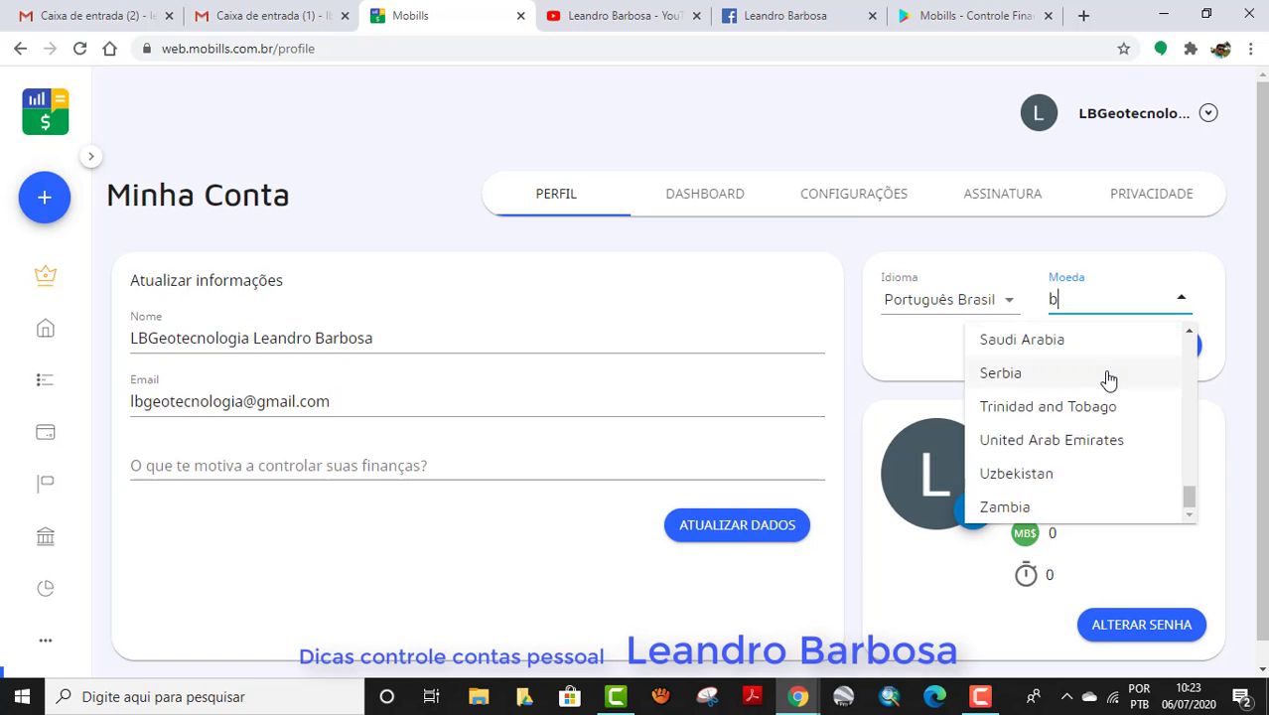
{"action": "type", "text": "b"}
{"action": "key", "text": "BackSpace"}
{"action": "type", "text": "ra"}
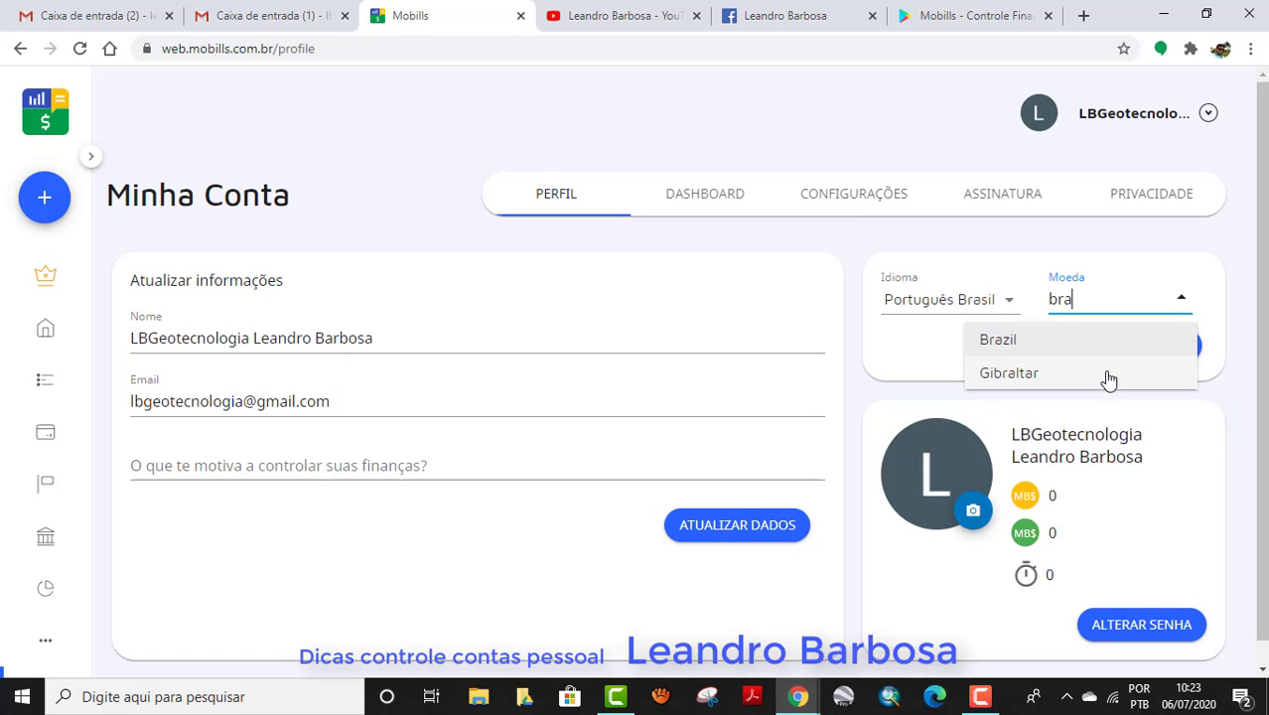
{"action": "left_click", "coordinate": [1068, 341]}
{"action": "left_click", "coordinate": [1165, 349]}
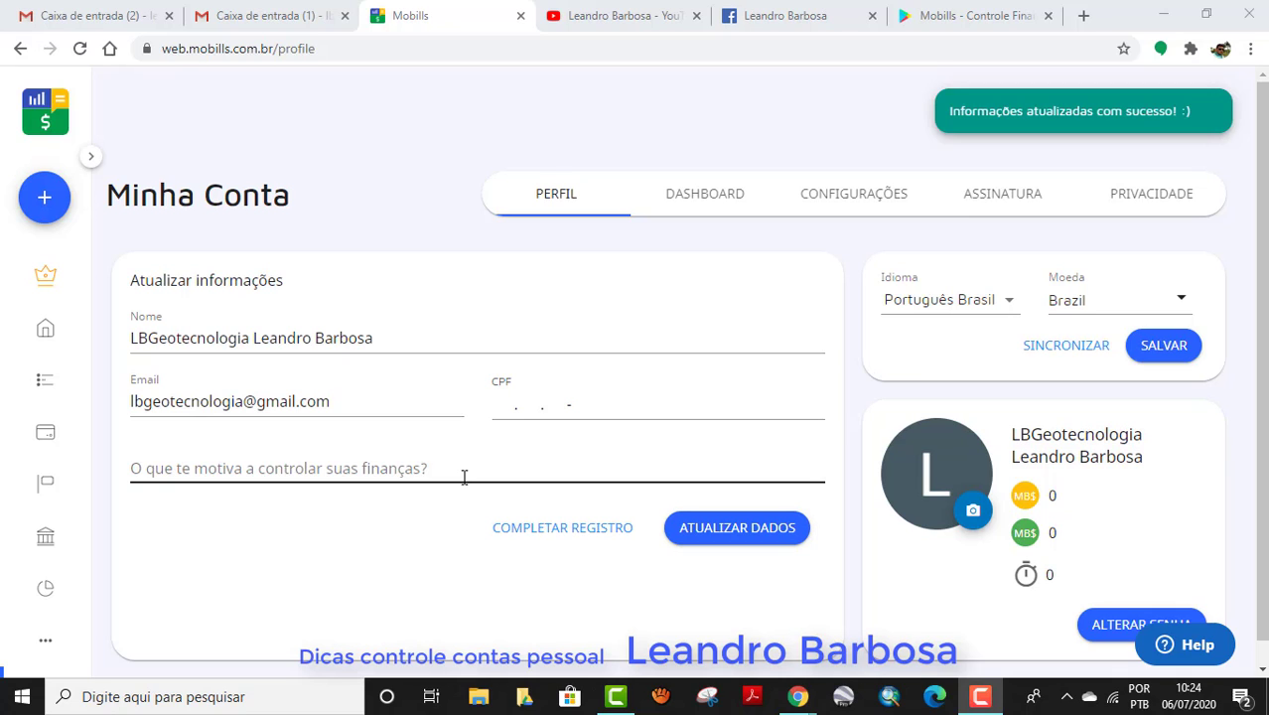
- Enter motivation 'Ter lucros com Salarios rendas para investimento.', save it, and return to Dashboard
{"action": "left_click", "coordinate": [464, 477]}
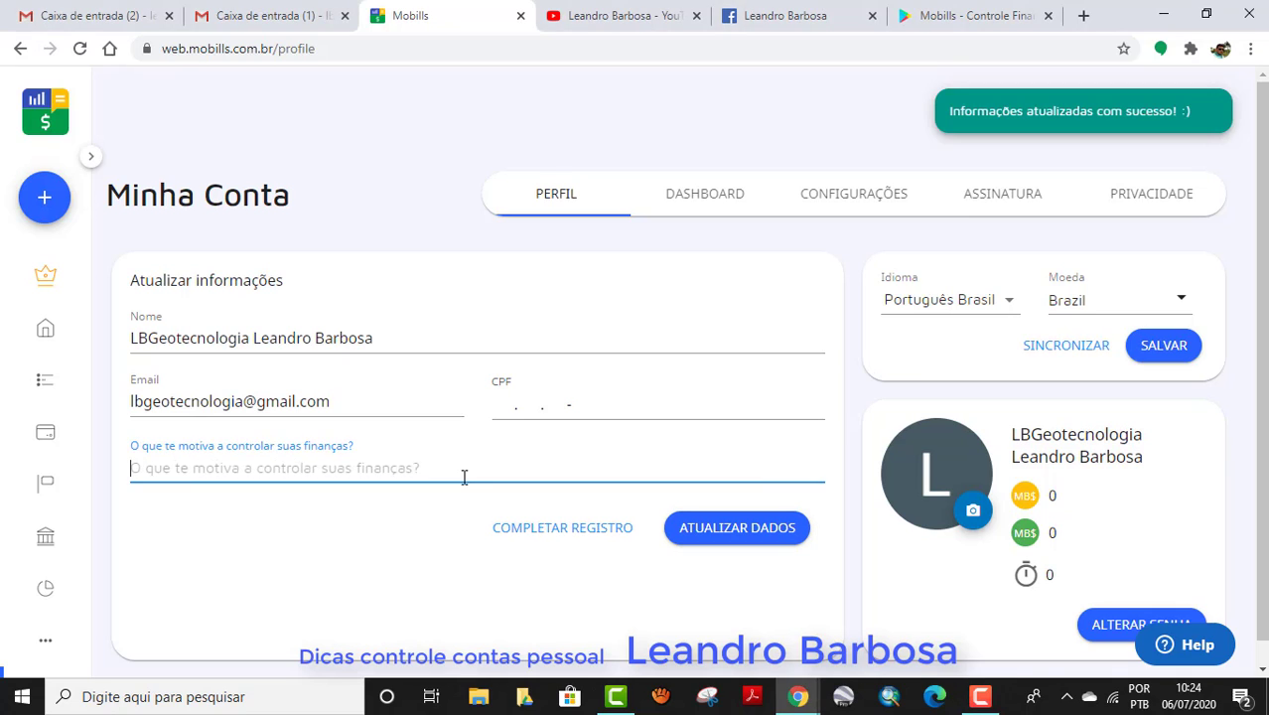
{"action": "type", "text": "Ganha"}
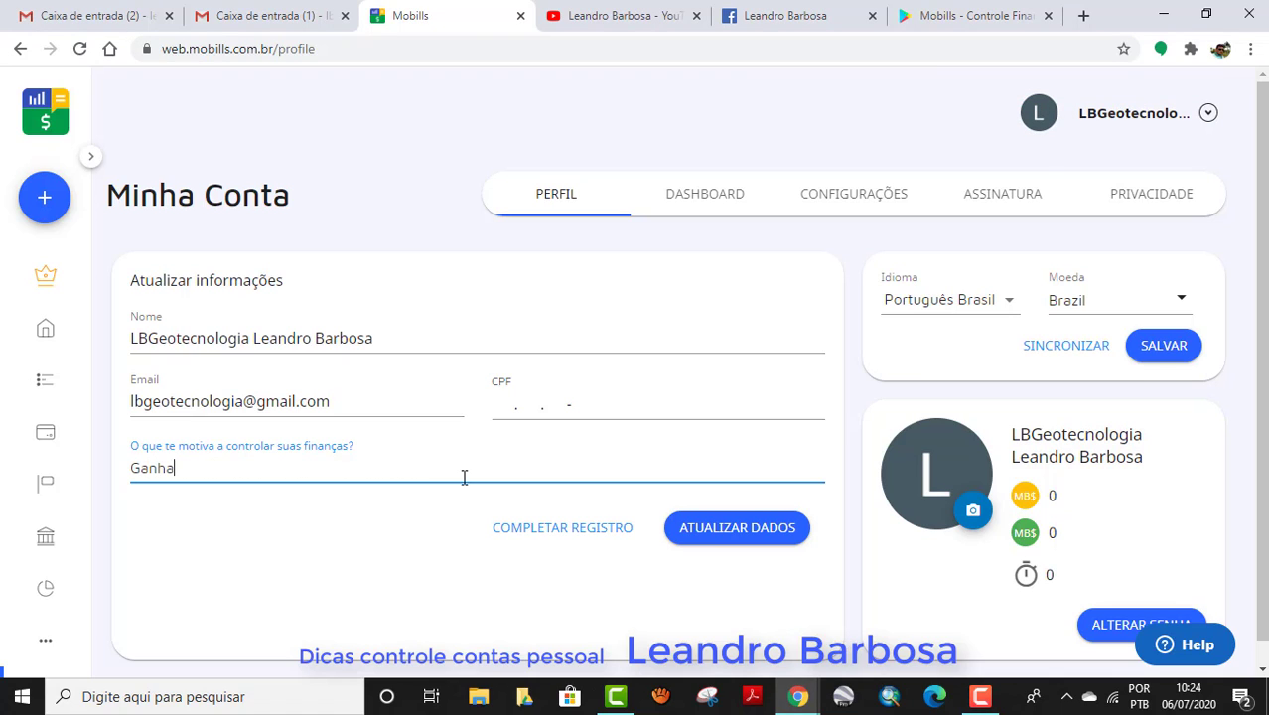
{"action": "key", "text": "BackSpace"}
{"action": "type", "text": "Ter lu"}
{"action": "type", "text": "cros com S"}
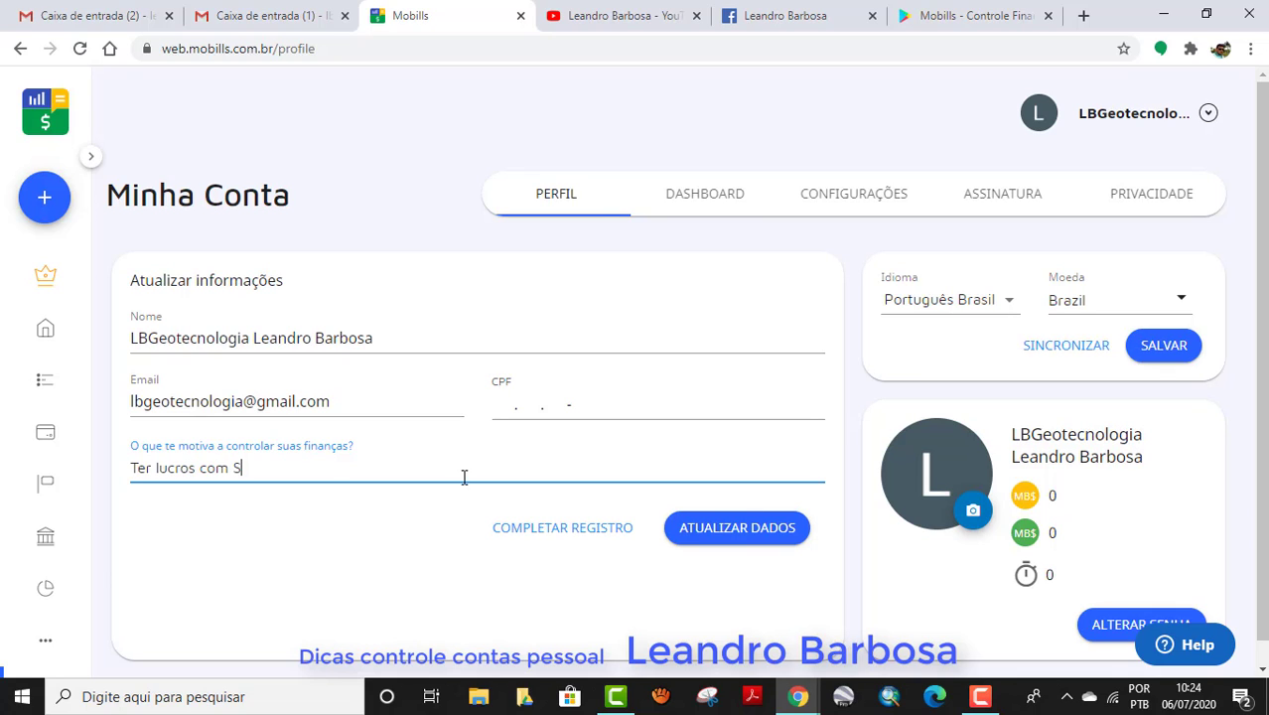
{"action": "type", "text": "ios rendas para investimento."}
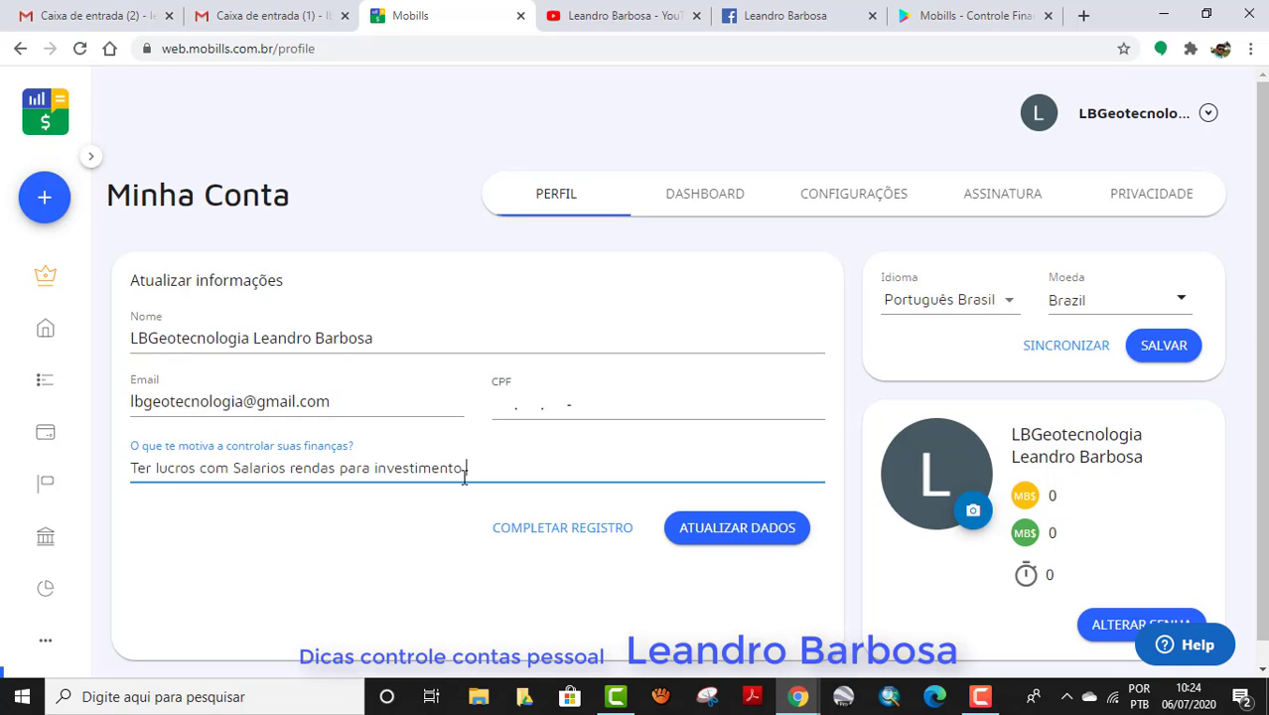
{"action": "left_click", "coordinate": [752, 544]}
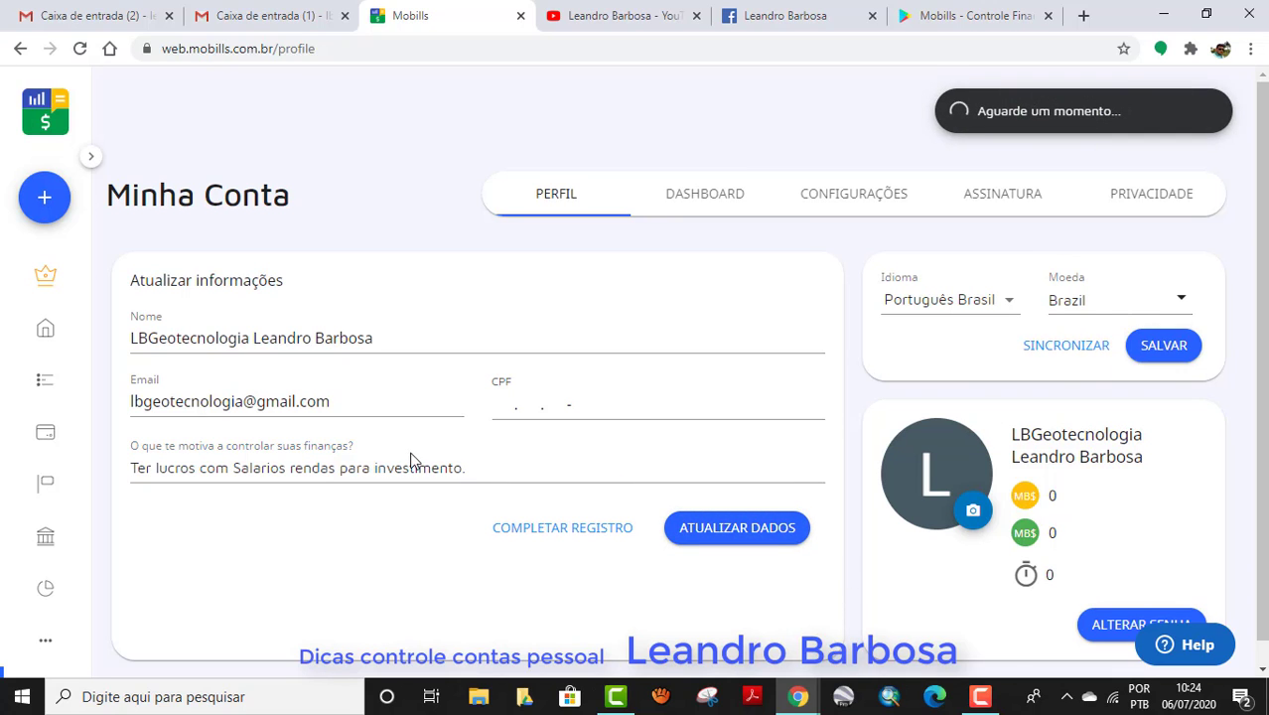
{"action": "left_click", "coordinate": [47, 279]}
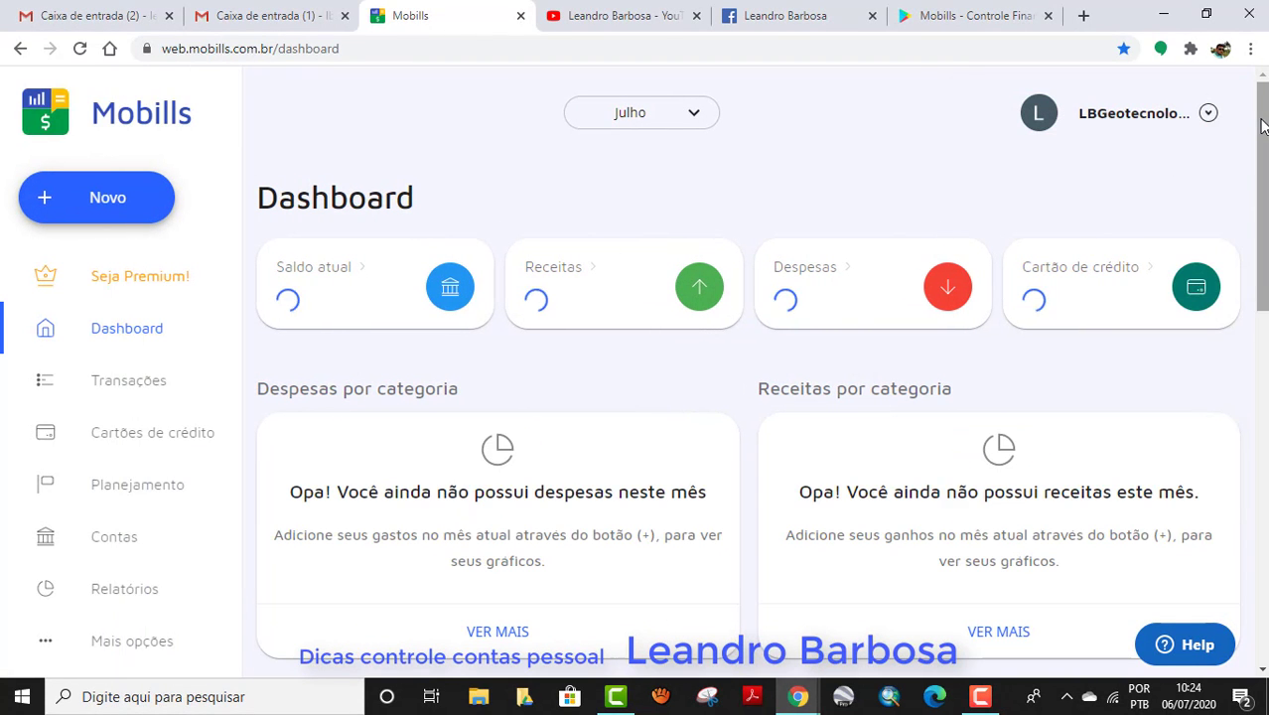
- Scroll the dashboard and open Assinatura from the account menu
{"action": "scroll", "coordinate": [1261, 144], "scroll_direction": "down", "scroll_amount": 1}
{"action": "scroll", "coordinate": [1244, 275], "scroll_direction": "down", "scroll_amount": 2}
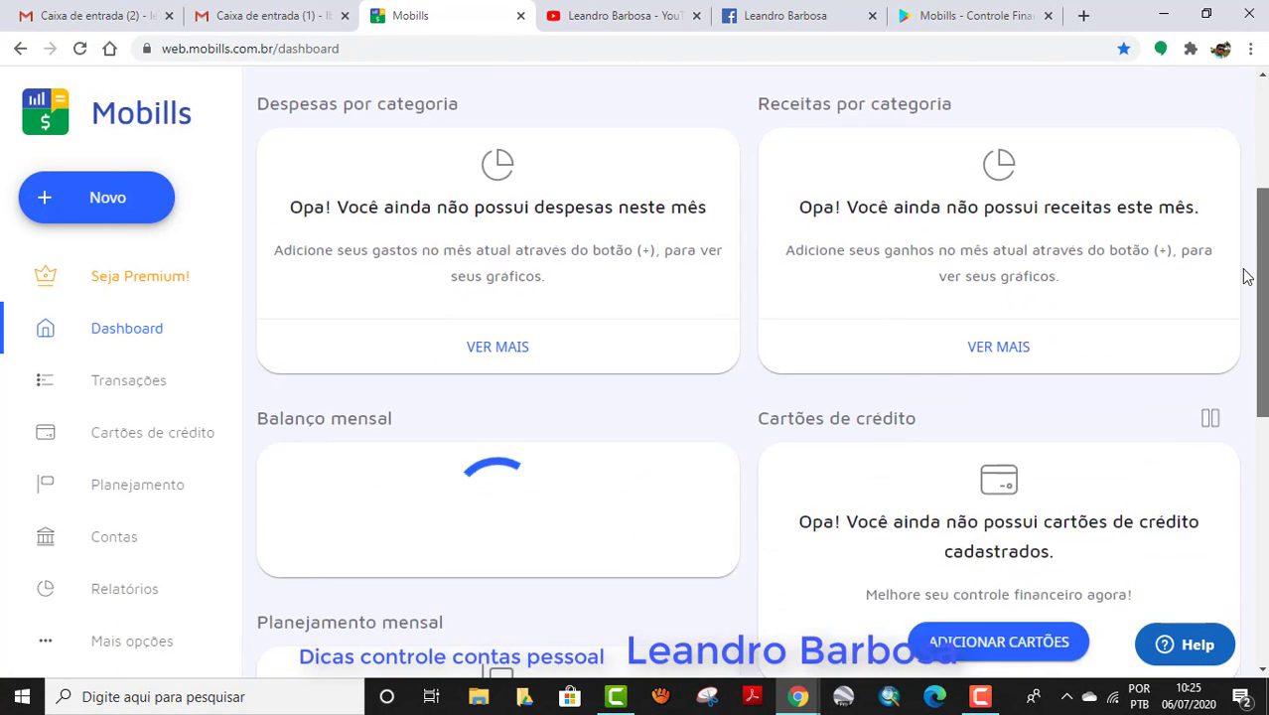
{"action": "scroll", "coordinate": [1233, 382], "scroll_direction": "down", "scroll_amount": 4}
{"action": "scroll", "coordinate": [1224, 525], "scroll_direction": "down", "scroll_amount": 3}
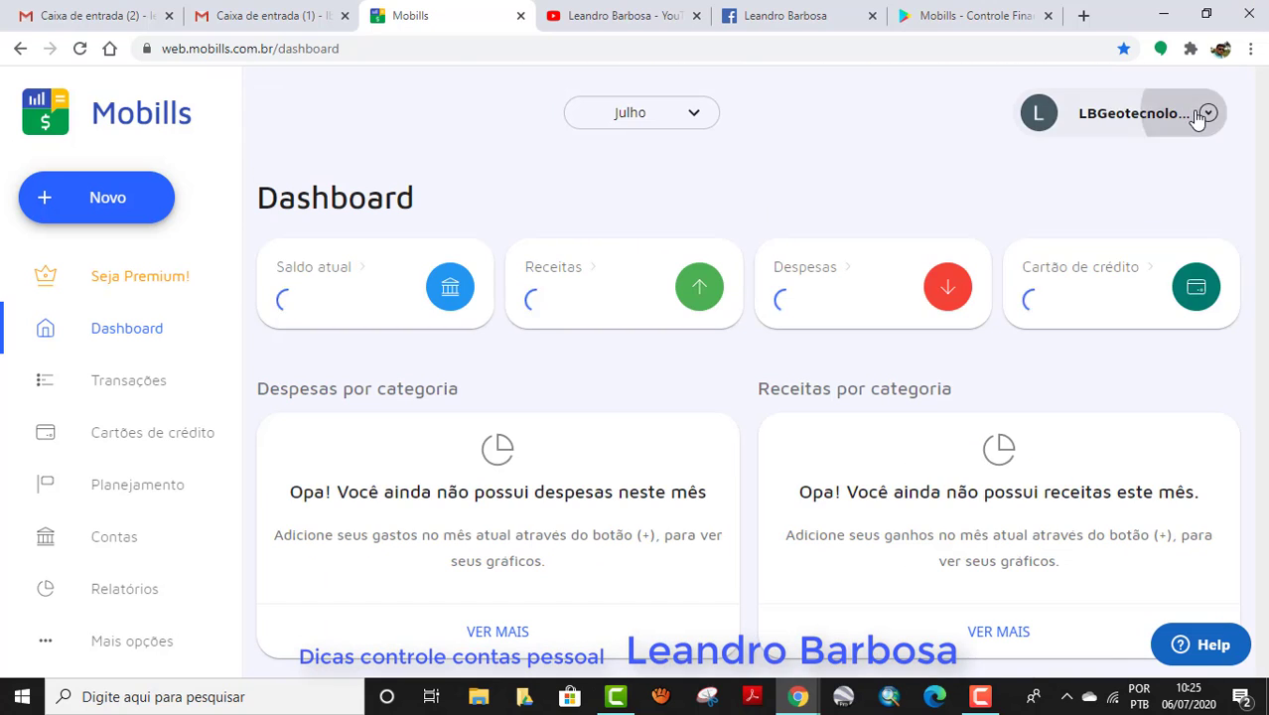
{"action": "left_click", "coordinate": [1207, 112]}
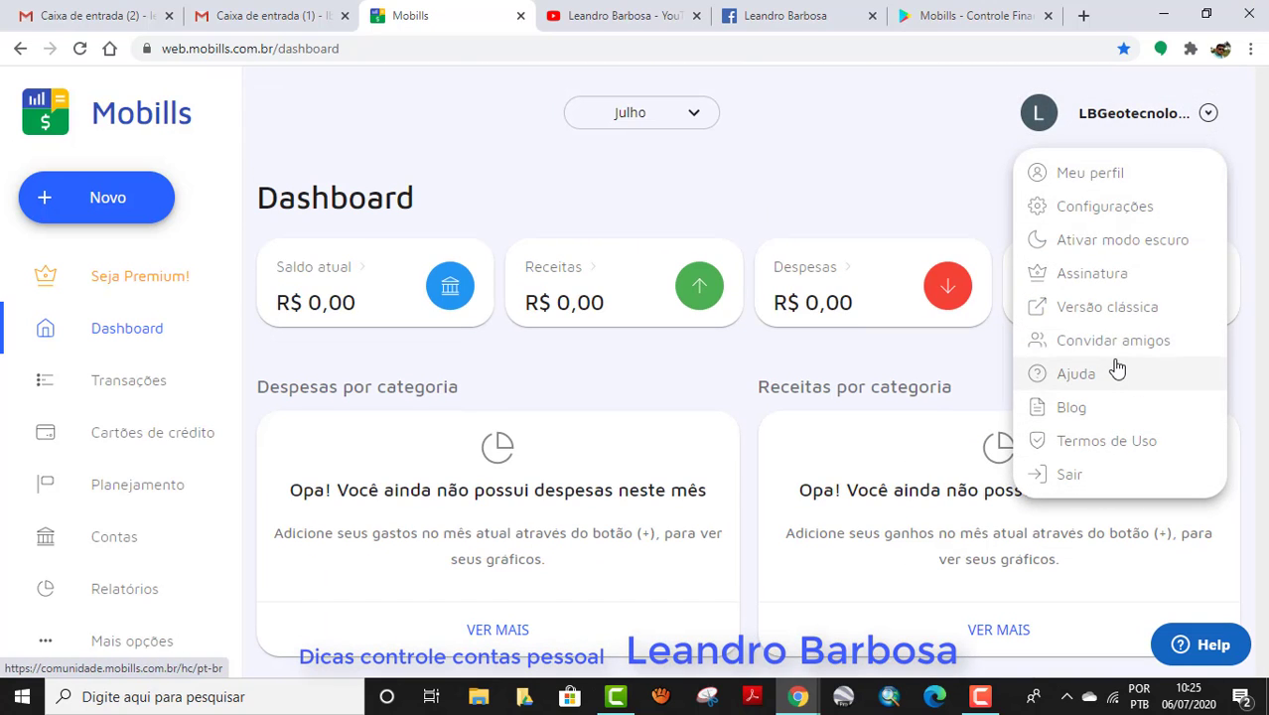
{"action": "left_click", "coordinate": [1127, 275]}
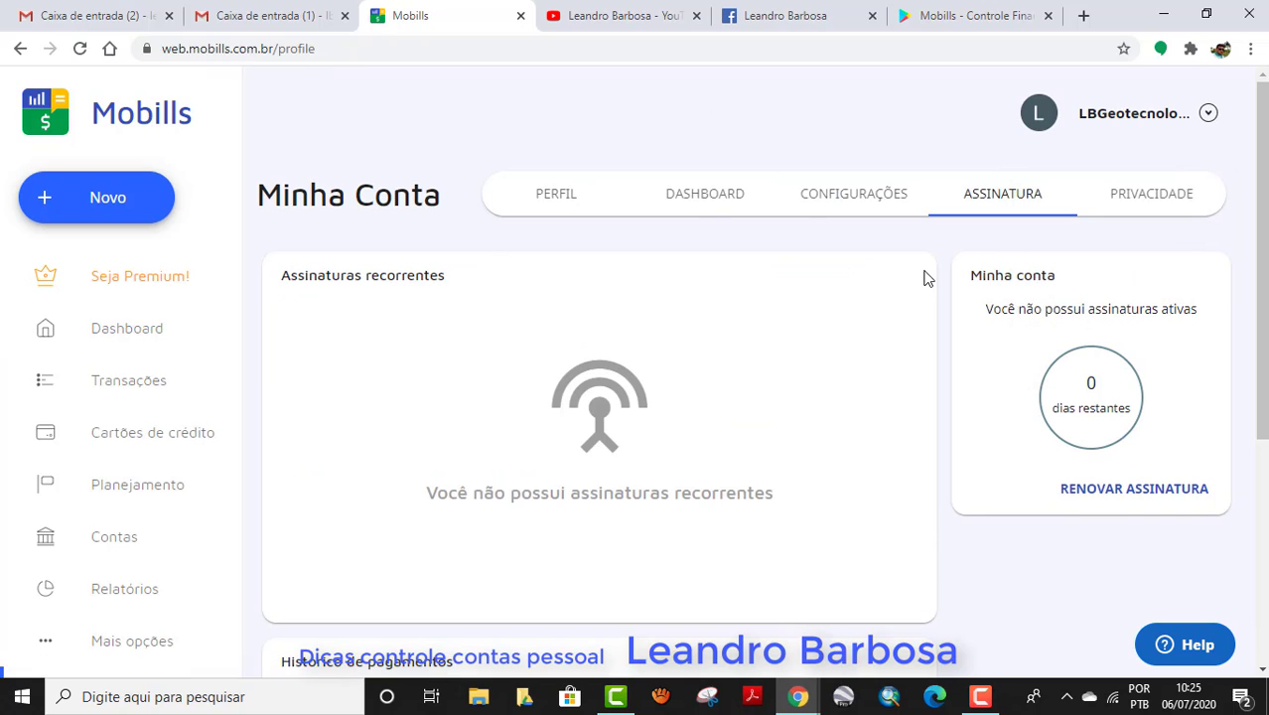
- Click through the Dashboard, Perfil, Configurações and Privacidade tabs, ending on Assinatura
{"action": "left_click", "coordinate": [683, 201]}
{"action": "left_click", "coordinate": [579, 204]}
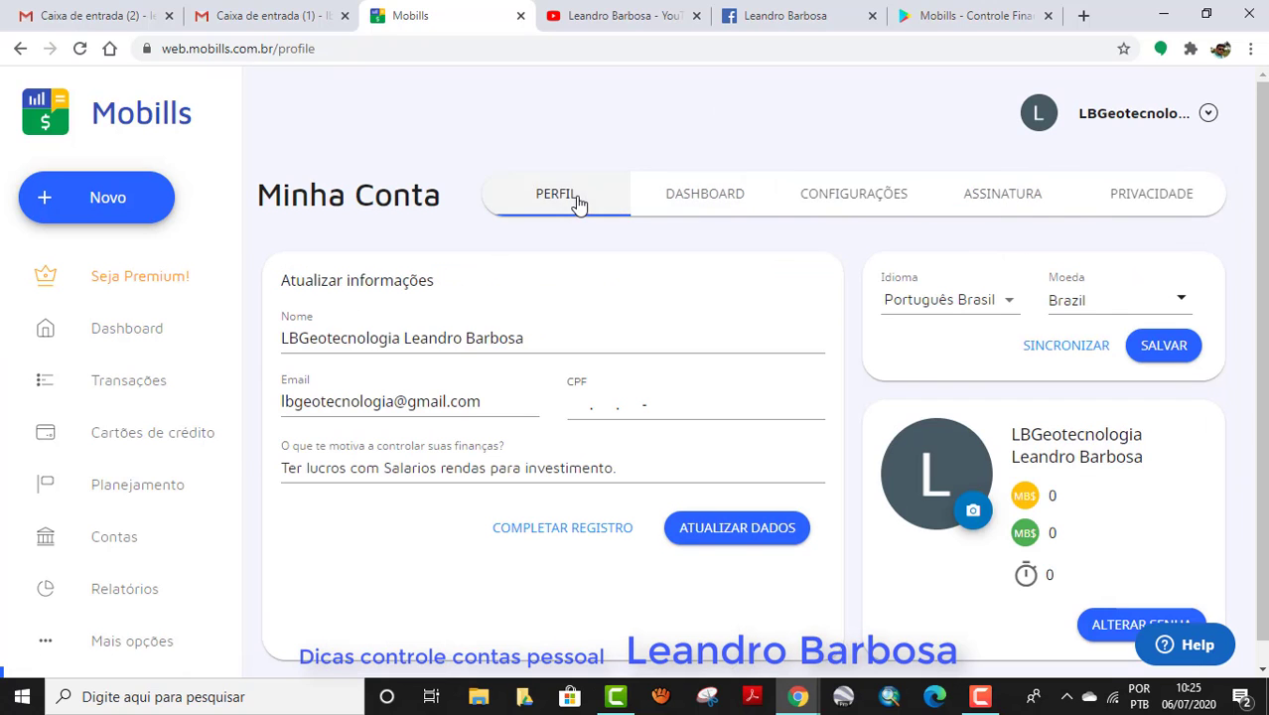
{"action": "left_click", "coordinate": [818, 198]}
{"action": "left_click", "coordinate": [729, 199]}
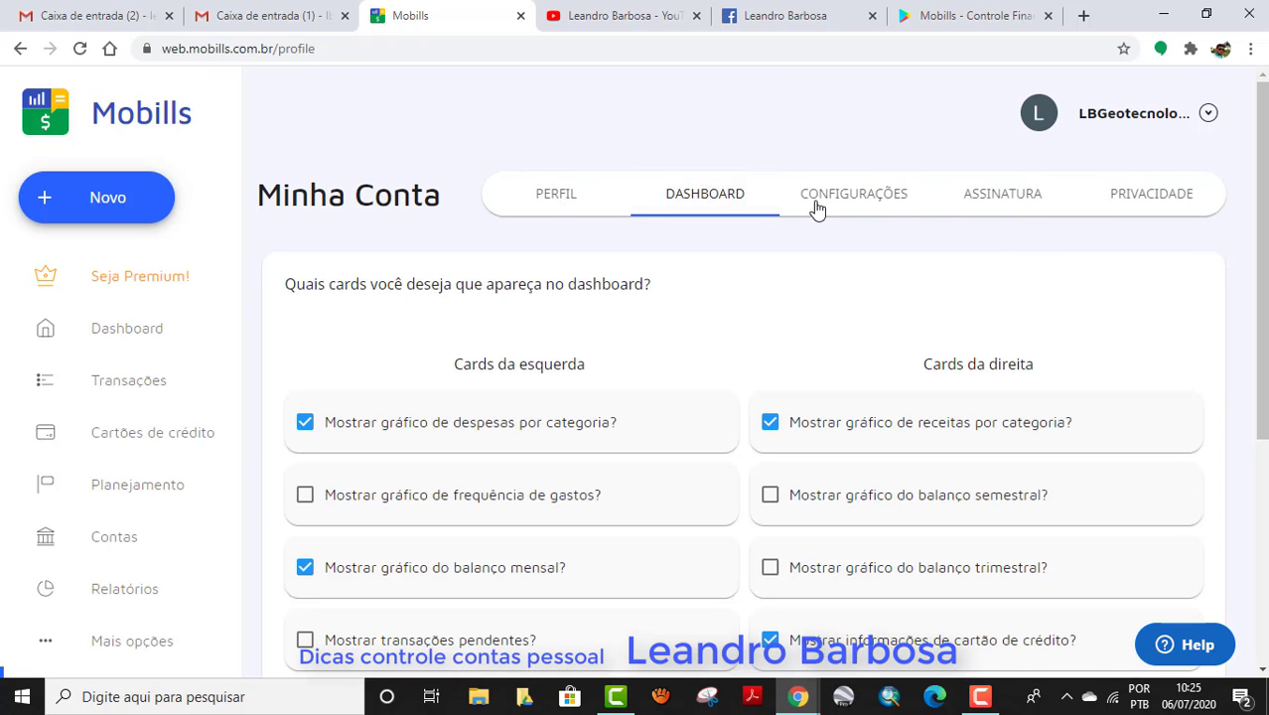
{"action": "left_click", "coordinate": [973, 206]}
{"action": "left_click_drag", "start_coordinate": [1263, 137], "coordinate": [1229, 189]}
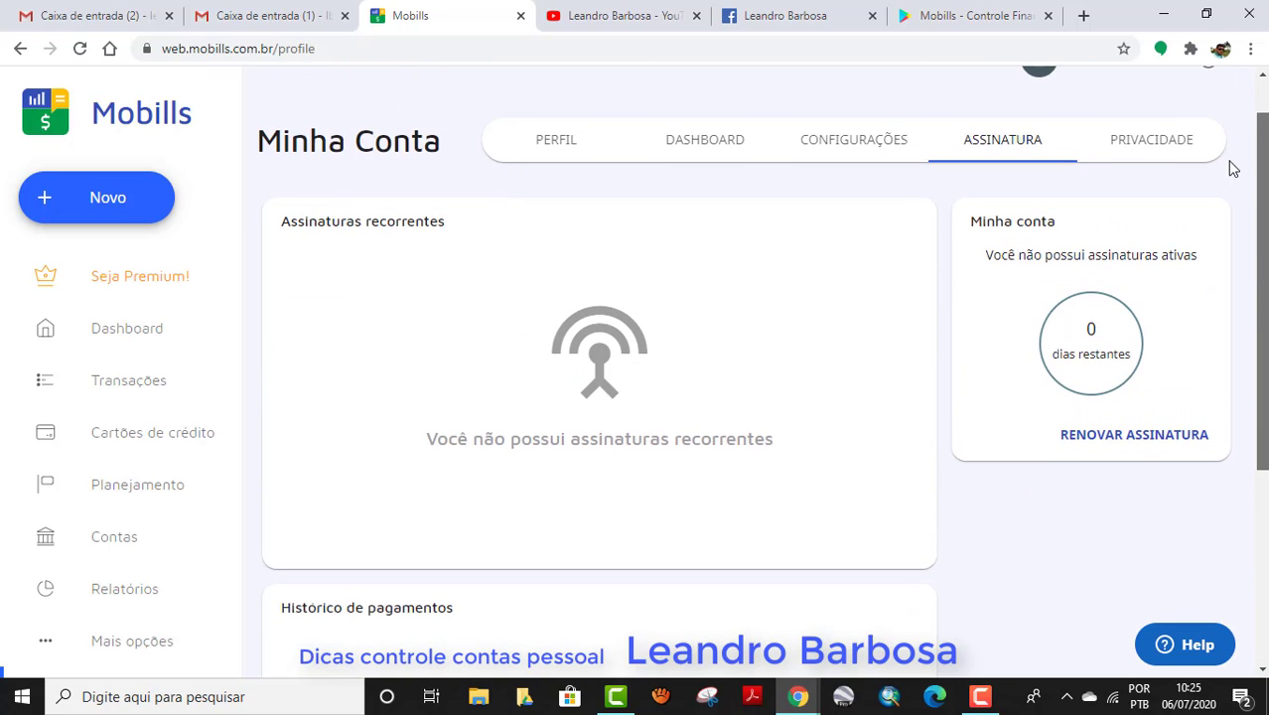
{"action": "scroll", "coordinate": [1207, 298], "scroll_direction": "down", "scroll_amount": 3}
{"action": "scroll", "coordinate": [1192, 298], "scroll_direction": "up", "scroll_amount": 4}
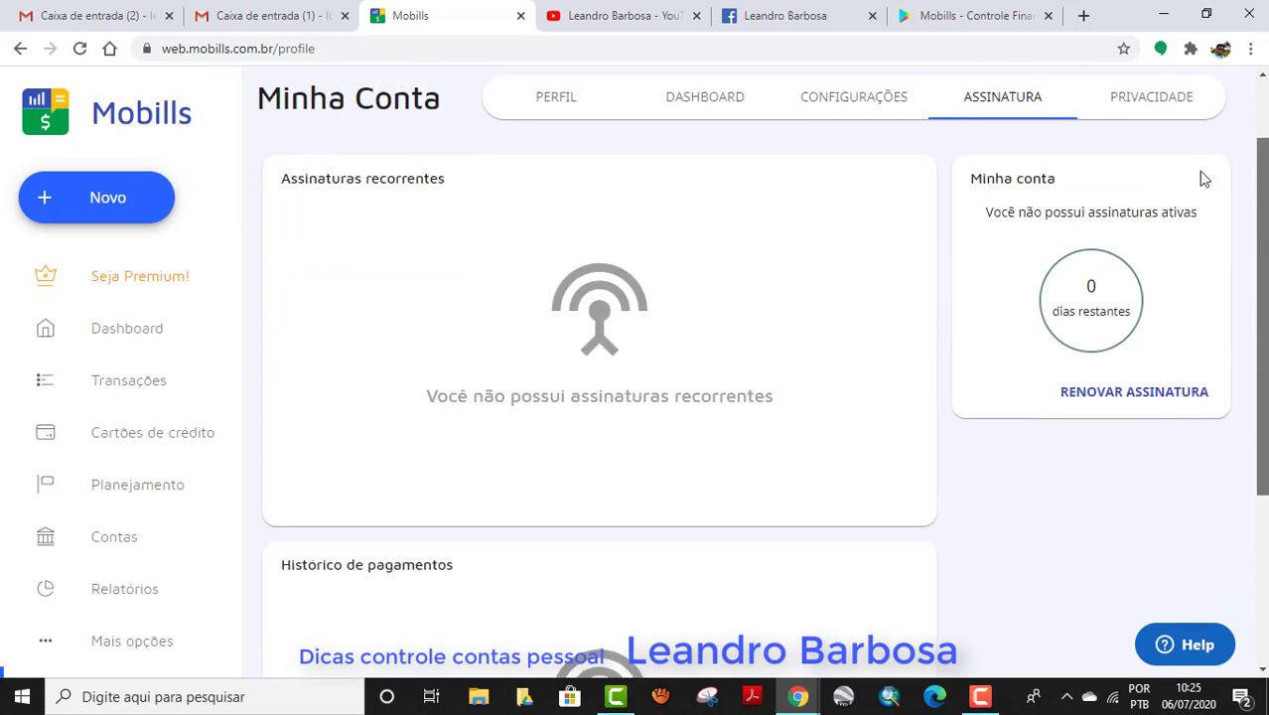
{"action": "left_click", "coordinate": [1157, 194]}
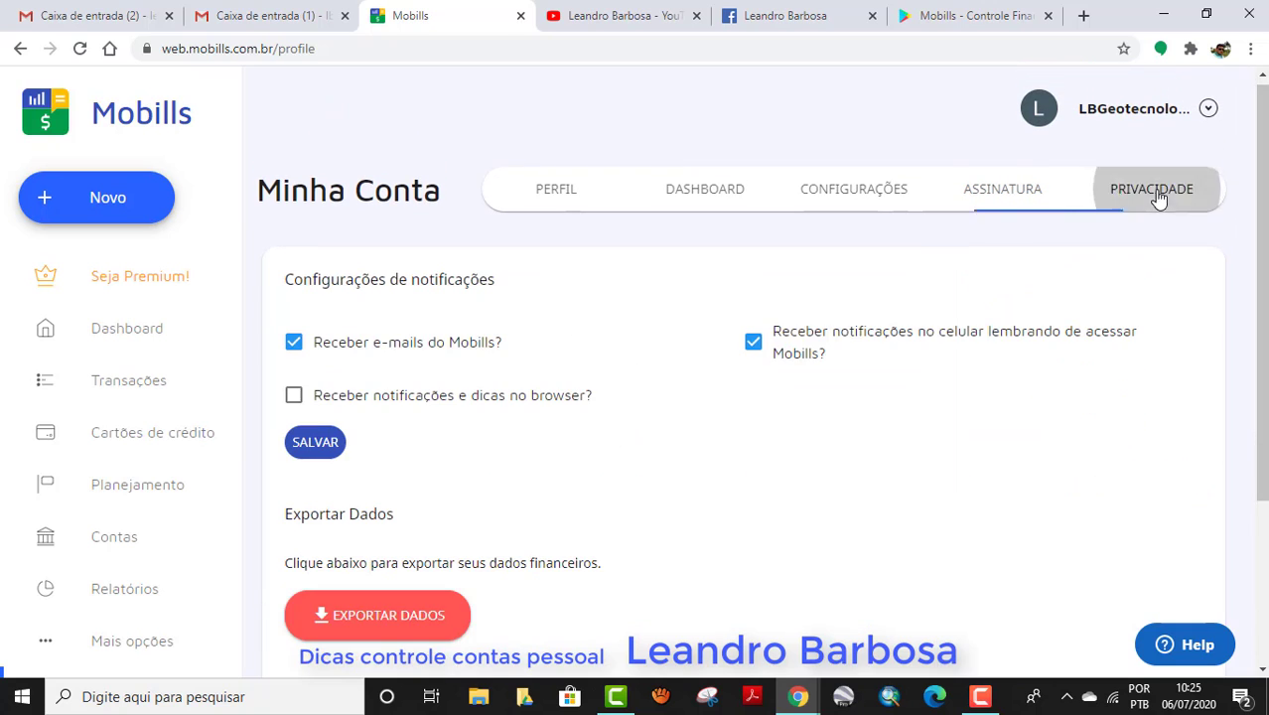
{"action": "left_click", "coordinate": [1031, 199]}
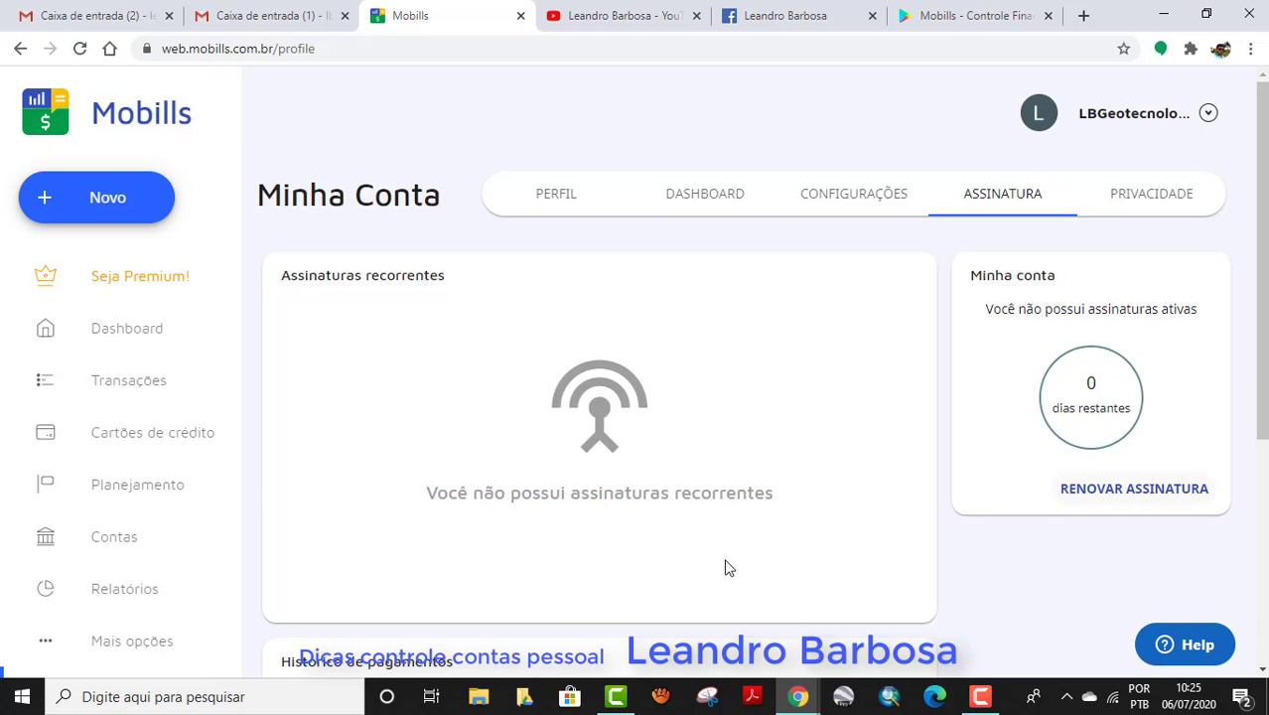
- Open the Premium plans page to renew, showing R$ 79,90 annual and R$ 14,90 monthly
{"action": "scroll", "coordinate": [666, 489], "scroll_direction": "down", "scroll_amount": 4}
{"action": "scroll", "coordinate": [839, 378], "scroll_direction": "up", "scroll_amount": 4}
{"action": "left_click", "coordinate": [1063, 489]}
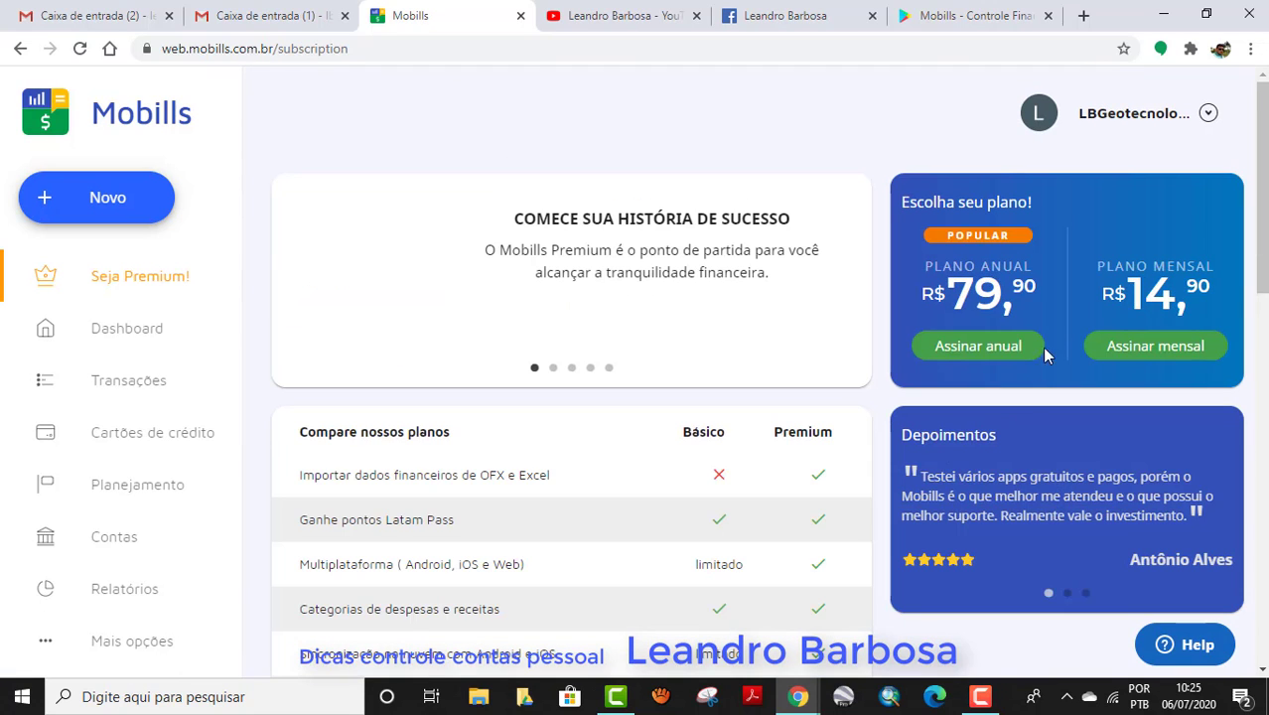
- Review the Premium plans page, expanding the payment methods question and discount coupon section
{"action": "left_click_drag", "start_coordinate": [1255, 136], "coordinate": [1257, 201]}
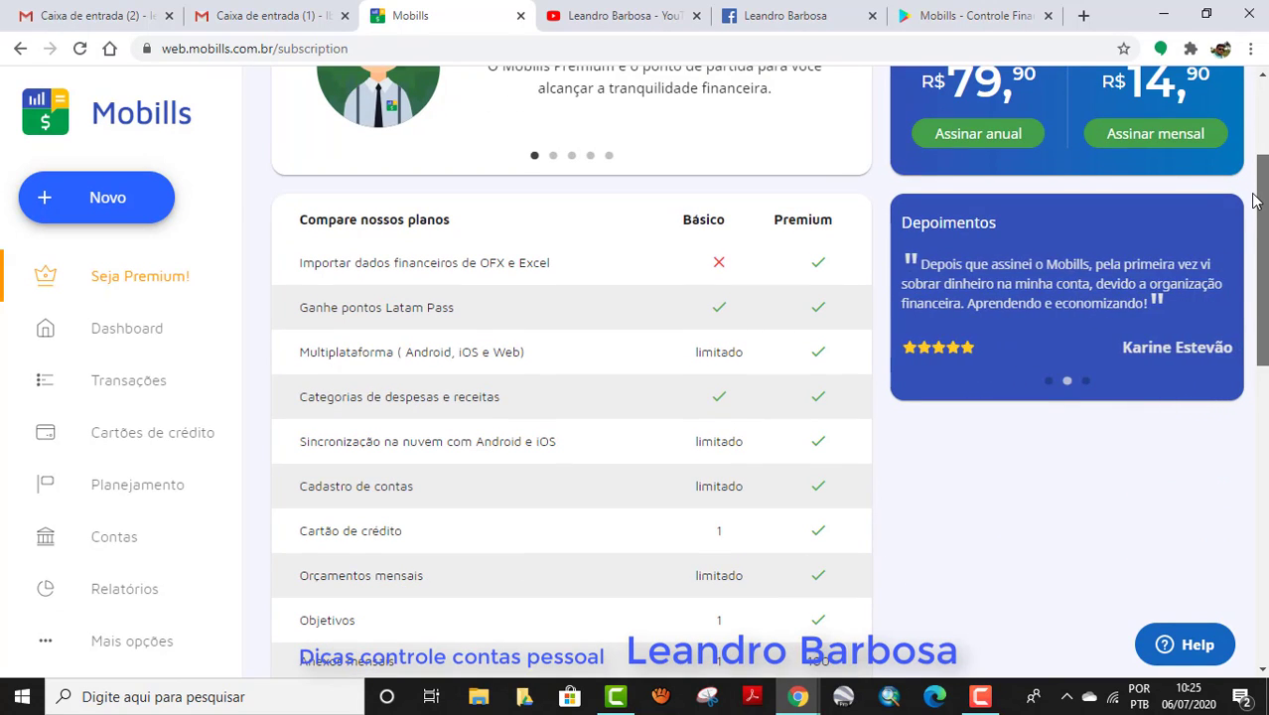
{"action": "mouse_move", "coordinate": [1254, 201]}
{"action": "left_mouse_down"}
{"action": "mouse_move", "coordinate": [1230, 310]}
{"action": "mouse_move", "coordinate": [1227, 206]}
{"action": "left_mouse_up"}
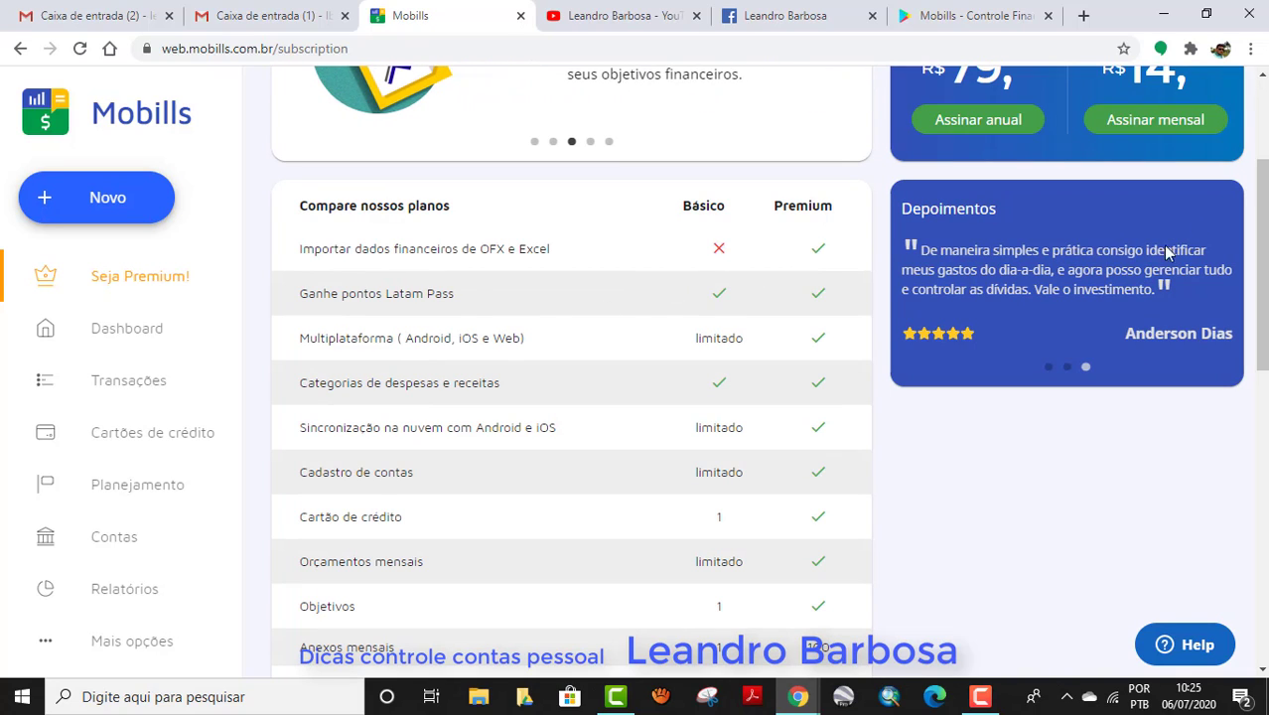
{"action": "left_click_drag", "start_coordinate": [1265, 179], "coordinate": [1232, 309]}
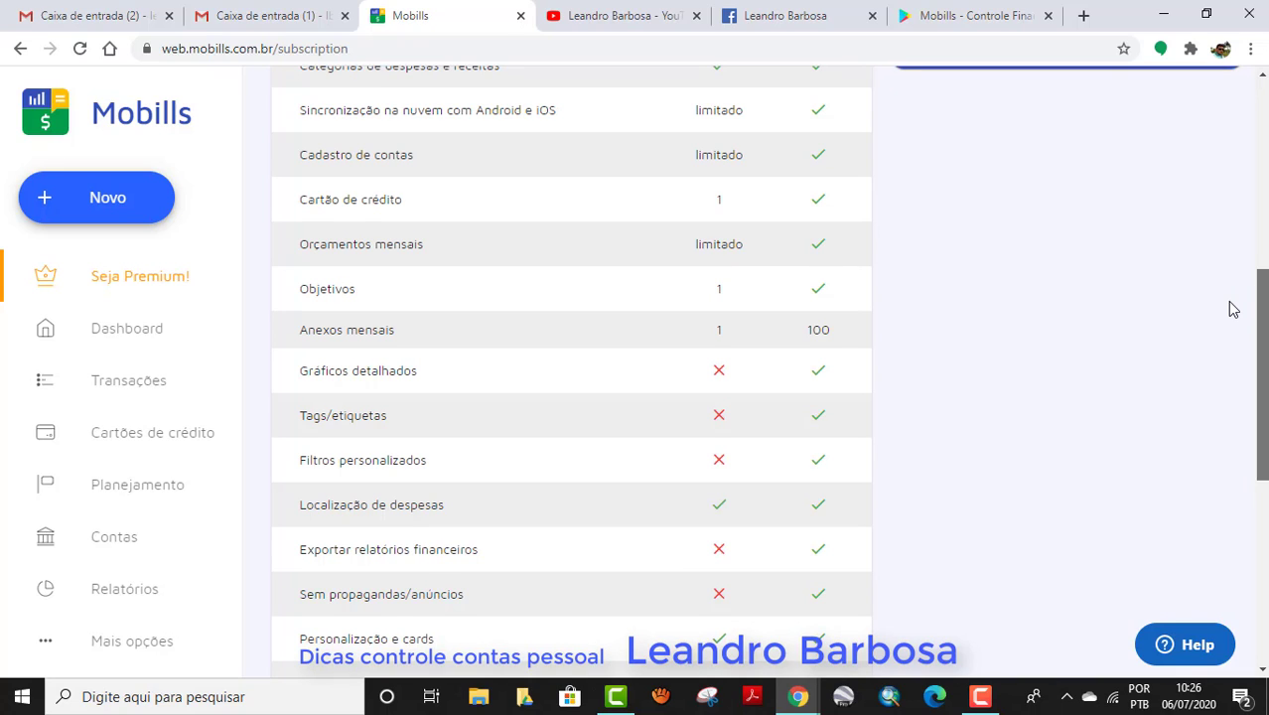
{"action": "left_click_drag", "start_coordinate": [1232, 307], "coordinate": [1224, 507]}
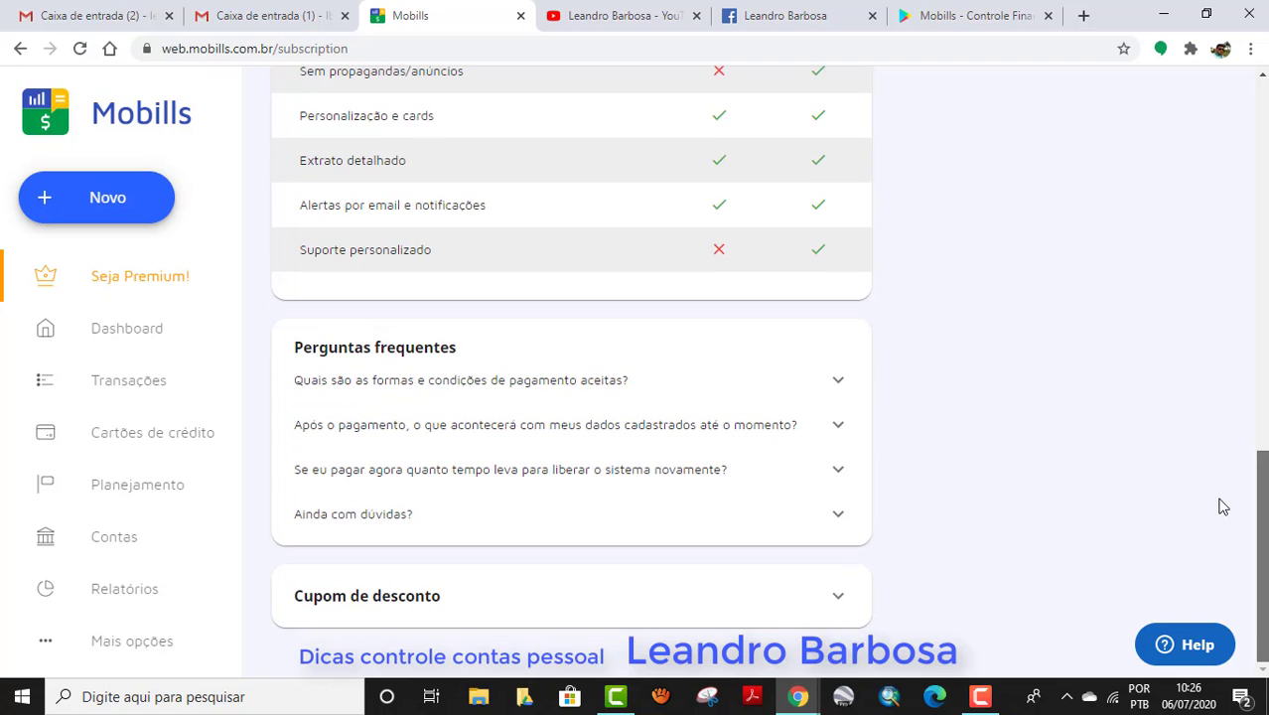
{"action": "left_click", "coordinate": [835, 386]}
{"action": "left_click", "coordinate": [840, 388]}
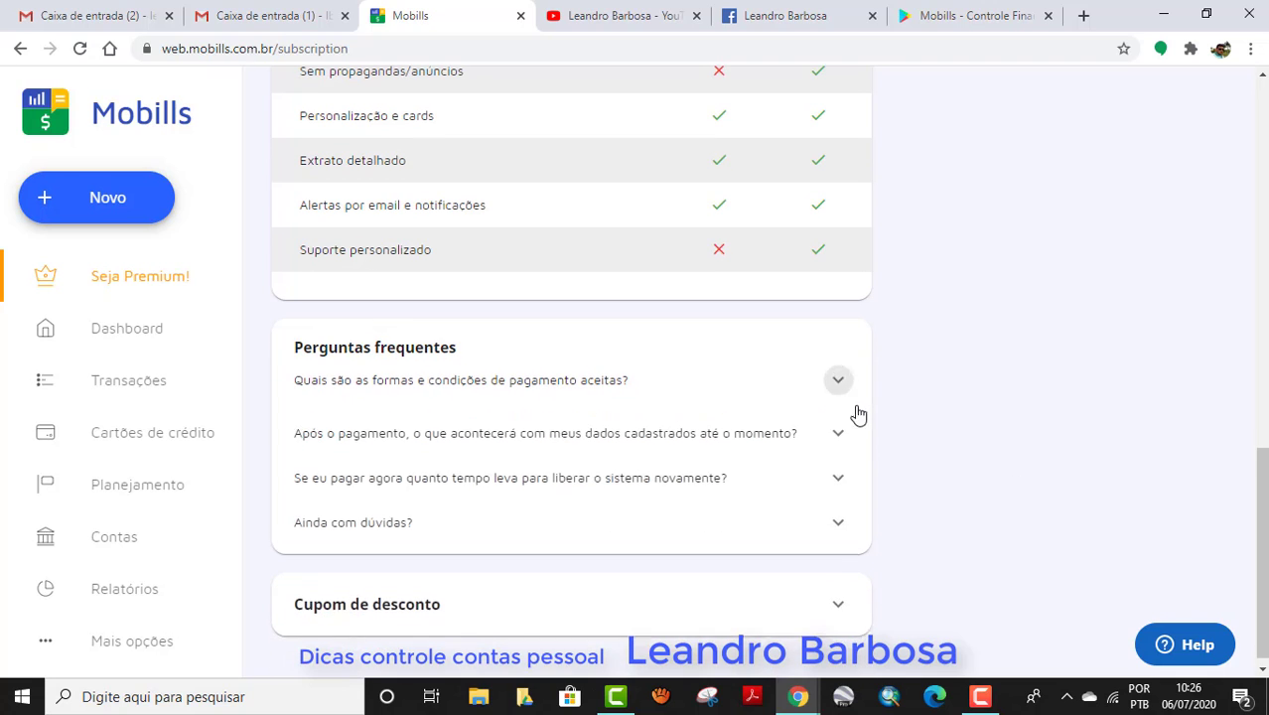
{"action": "left_click", "coordinate": [822, 588]}
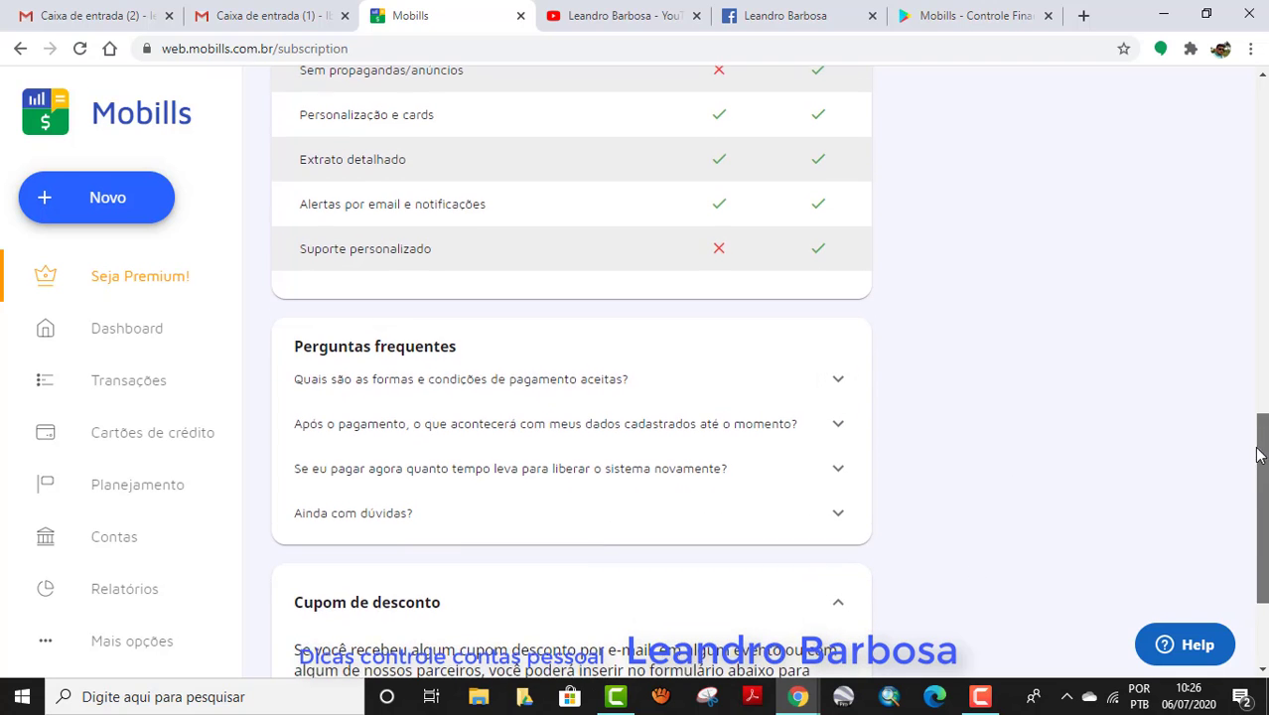
{"action": "mouse_move", "coordinate": [1259, 455]}
{"action": "left_mouse_down"}
{"action": "mouse_move", "coordinate": [1256, 573]}
{"action": "mouse_move", "coordinate": [1241, 128]}
{"action": "left_mouse_up"}
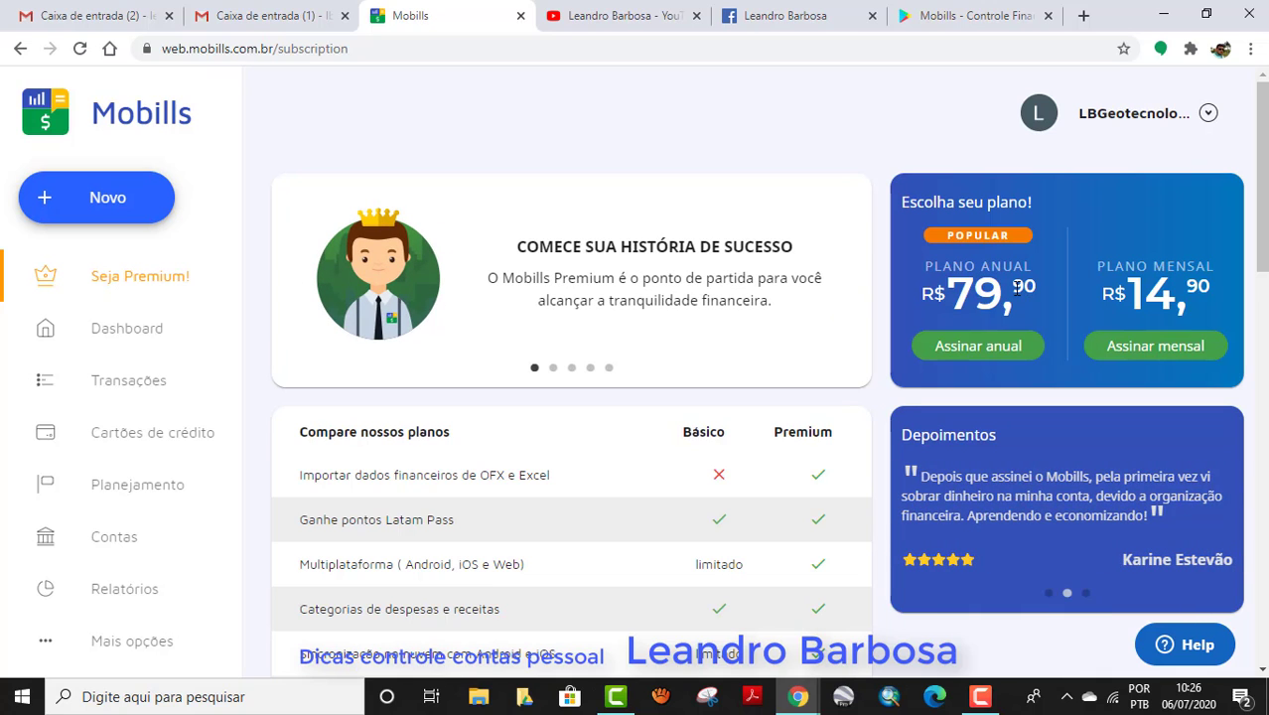
- Launch the Windows Calculator by searching 'cal' in Windows search
{"action": "key", "text": "super"}
{"action": "type", "text": "ca"}
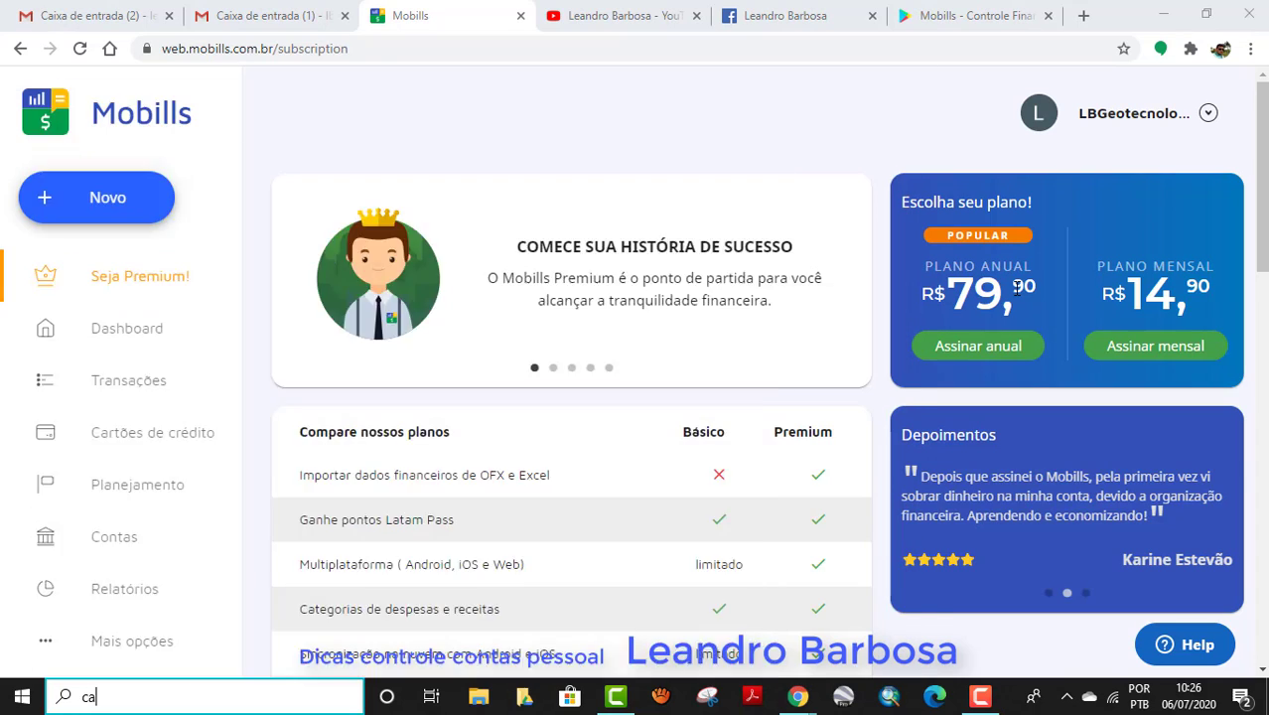
{"action": "type", "text": "l"}
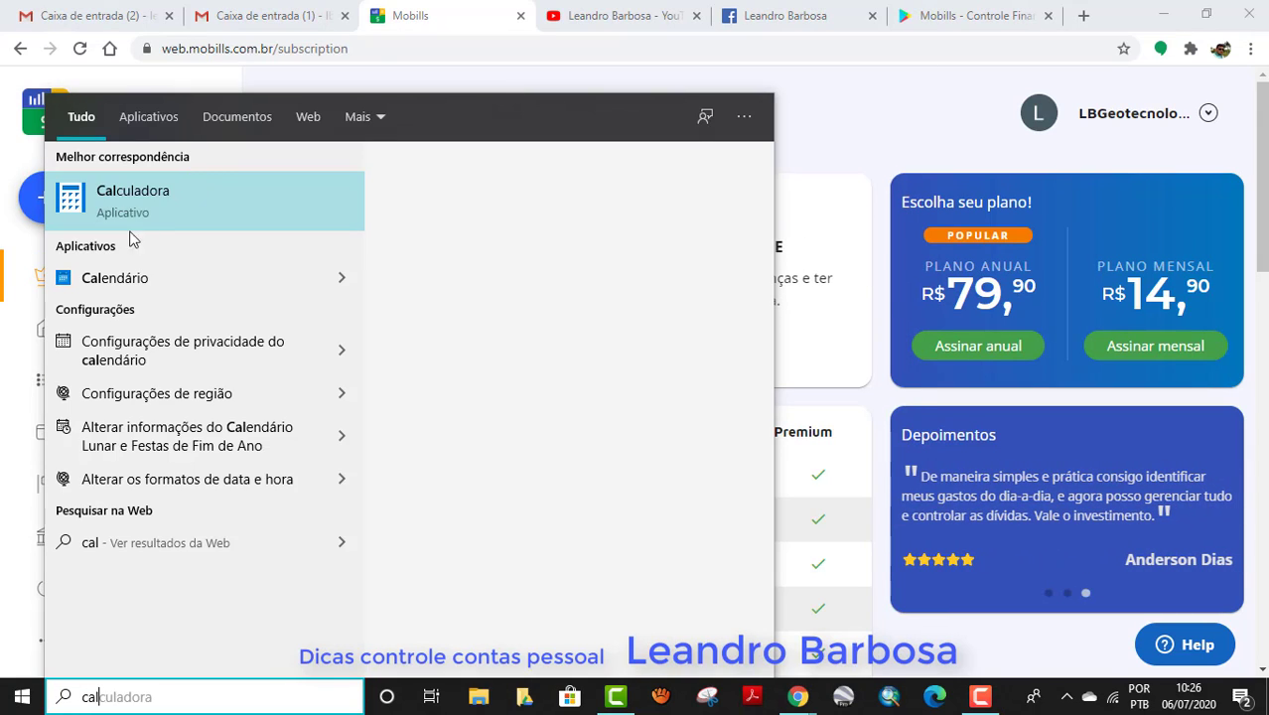
{"action": "left_click", "coordinate": [163, 203]}
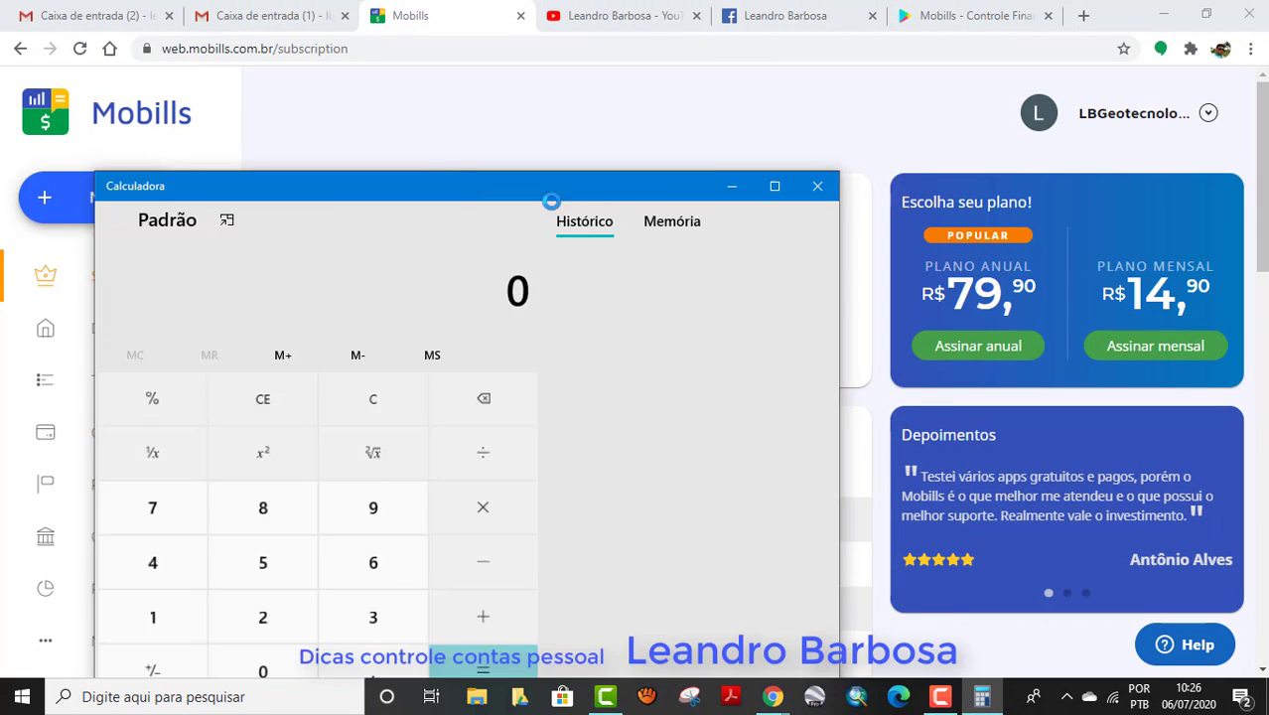
{"action": "type", "text": "7"}
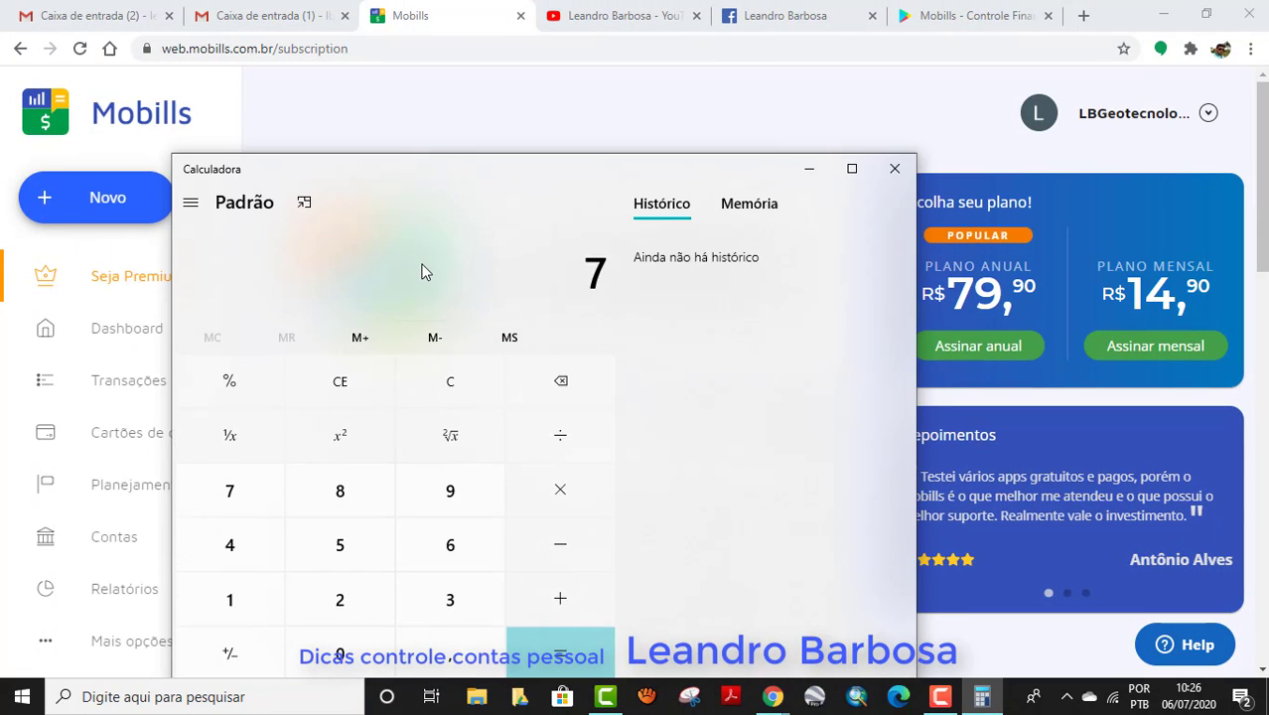
{"action": "type", "text": "9,9"}
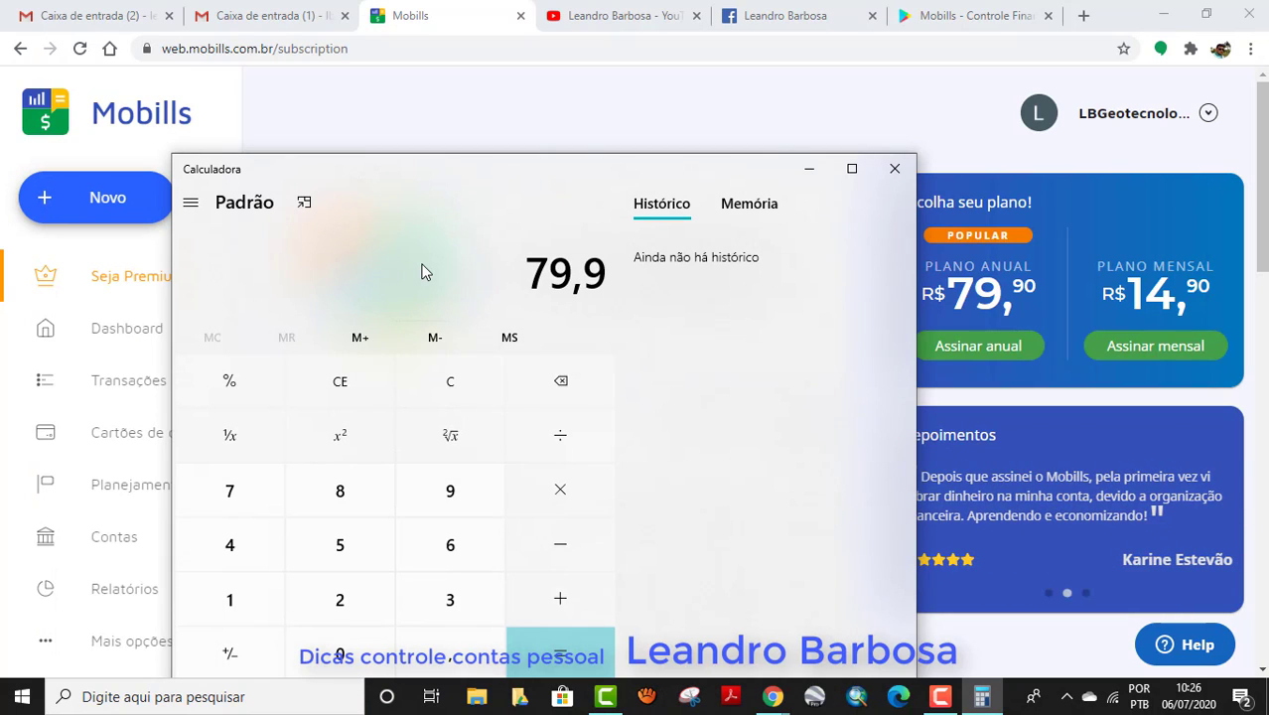
{"action": "type", "text": "/12"}
{"action": "key", "text": "Return"}
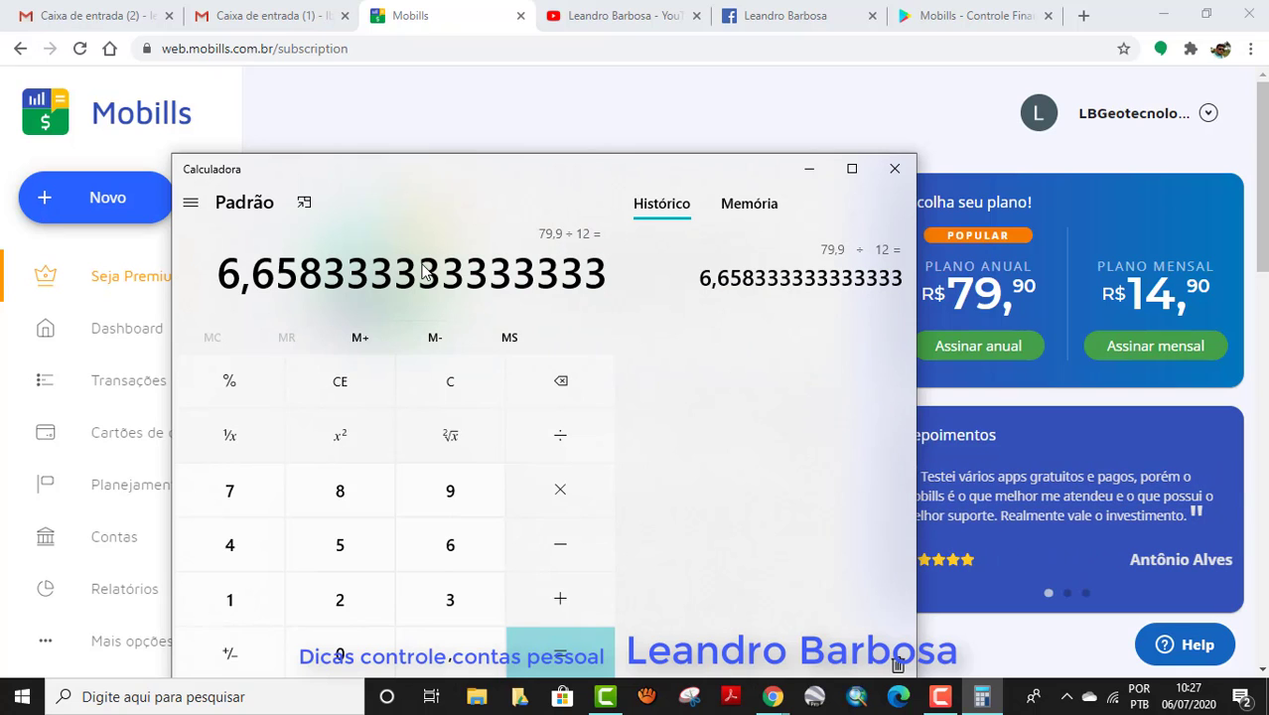
{"action": "key", "text": "minus"}
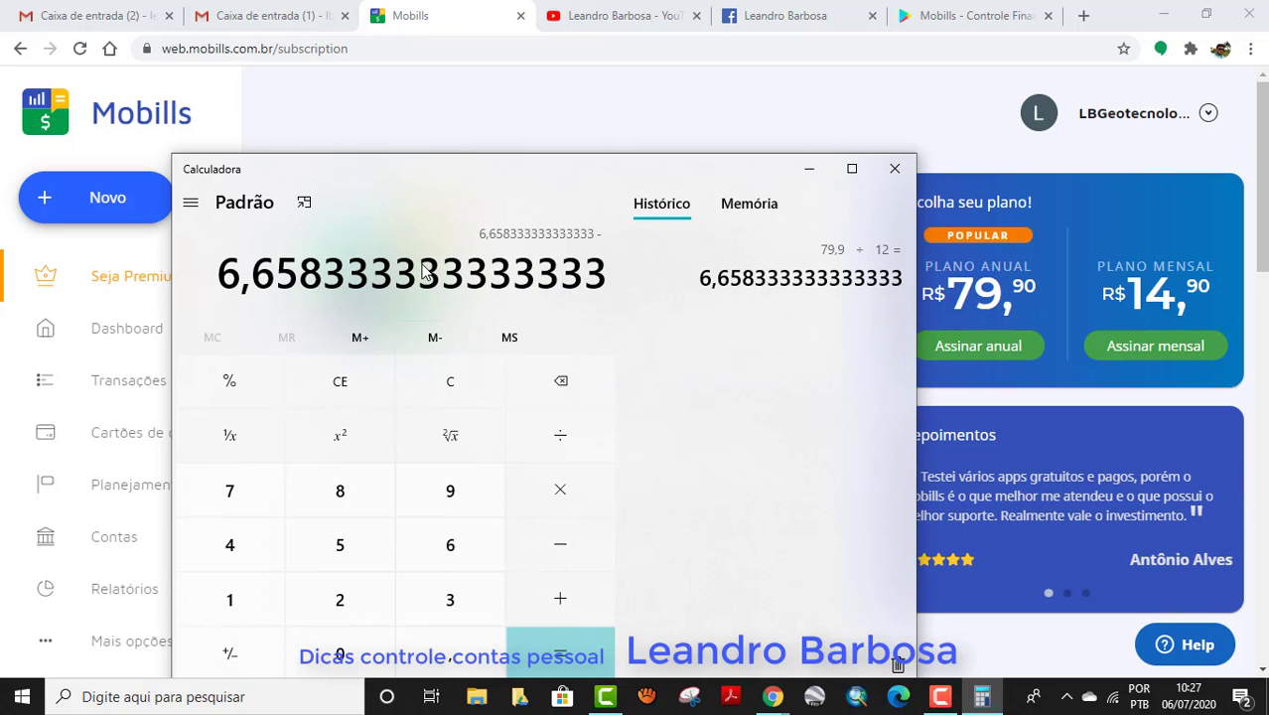
{"action": "type", "text": "14,9"}
{"action": "key", "text": "Return"}
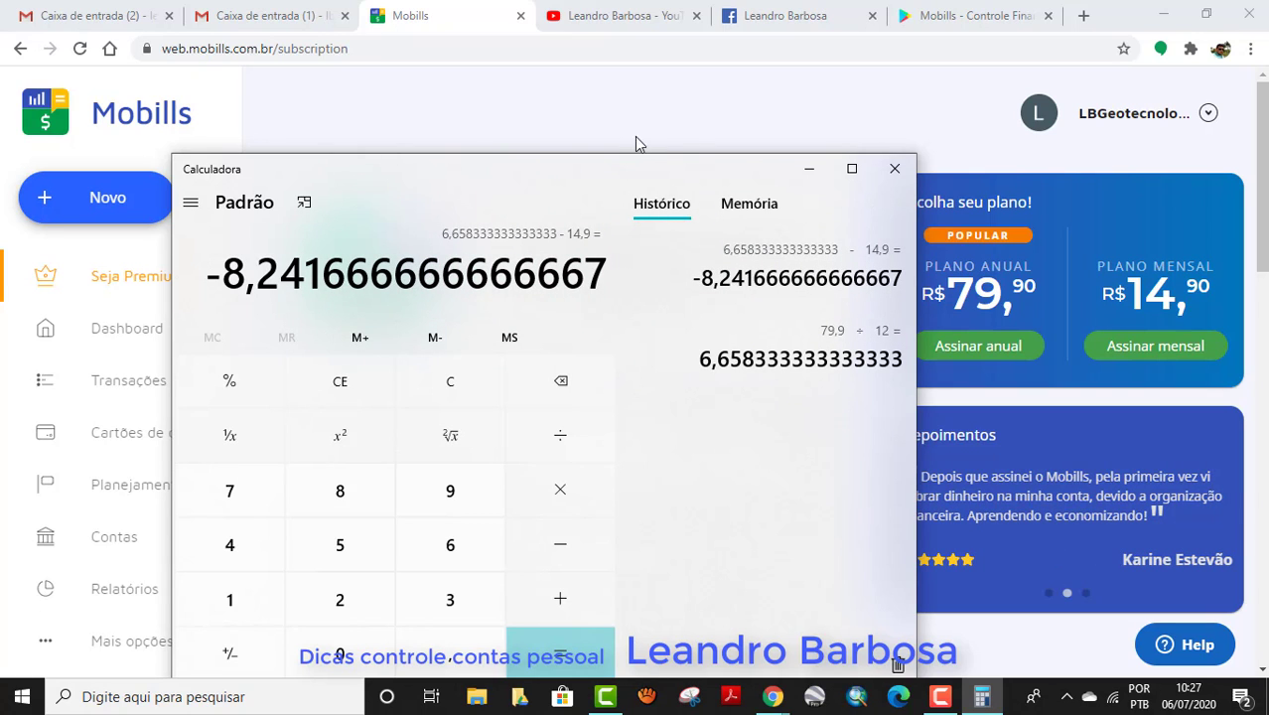
- Close Calculator, return to the Mobills Dashboard and dismiss the welcome tour
{"action": "left_click", "coordinate": [895, 169]}
{"action": "left_click", "coordinate": [125, 338]}
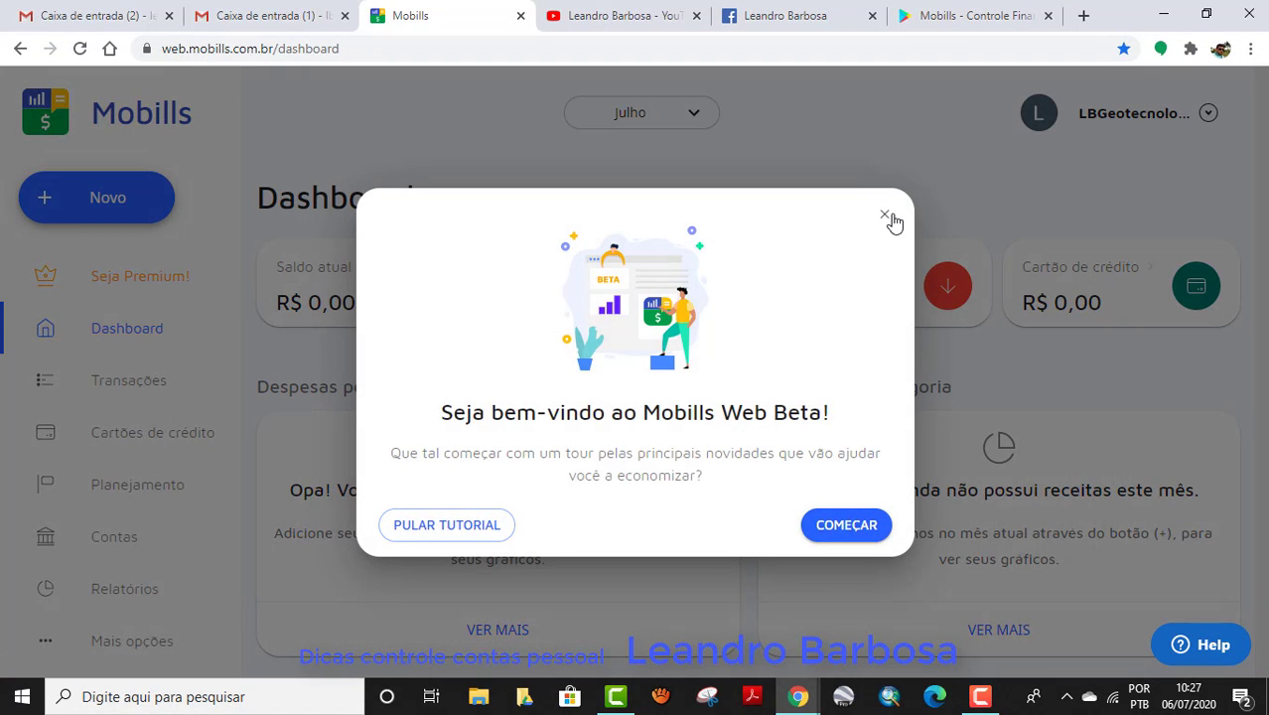
{"action": "left_click", "coordinate": [886, 215]}
{"action": "left_click", "coordinate": [105, 196]}
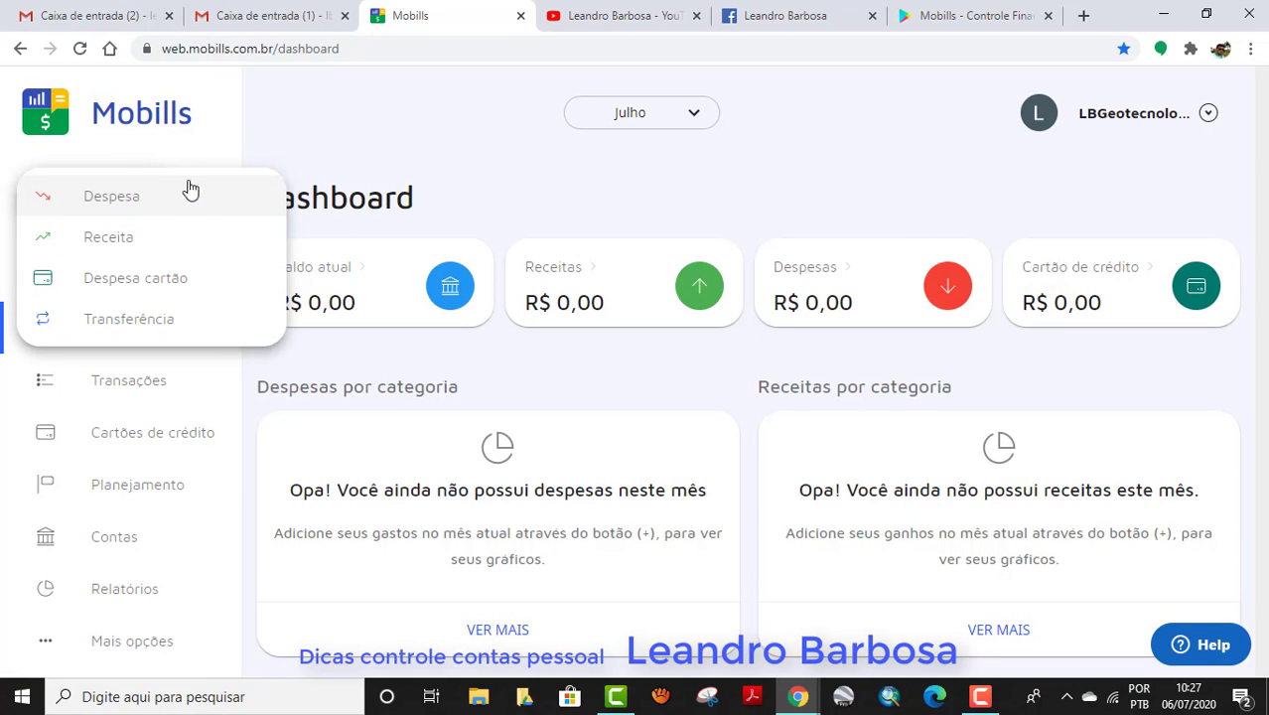
{"action": "left_click", "coordinate": [439, 119]}
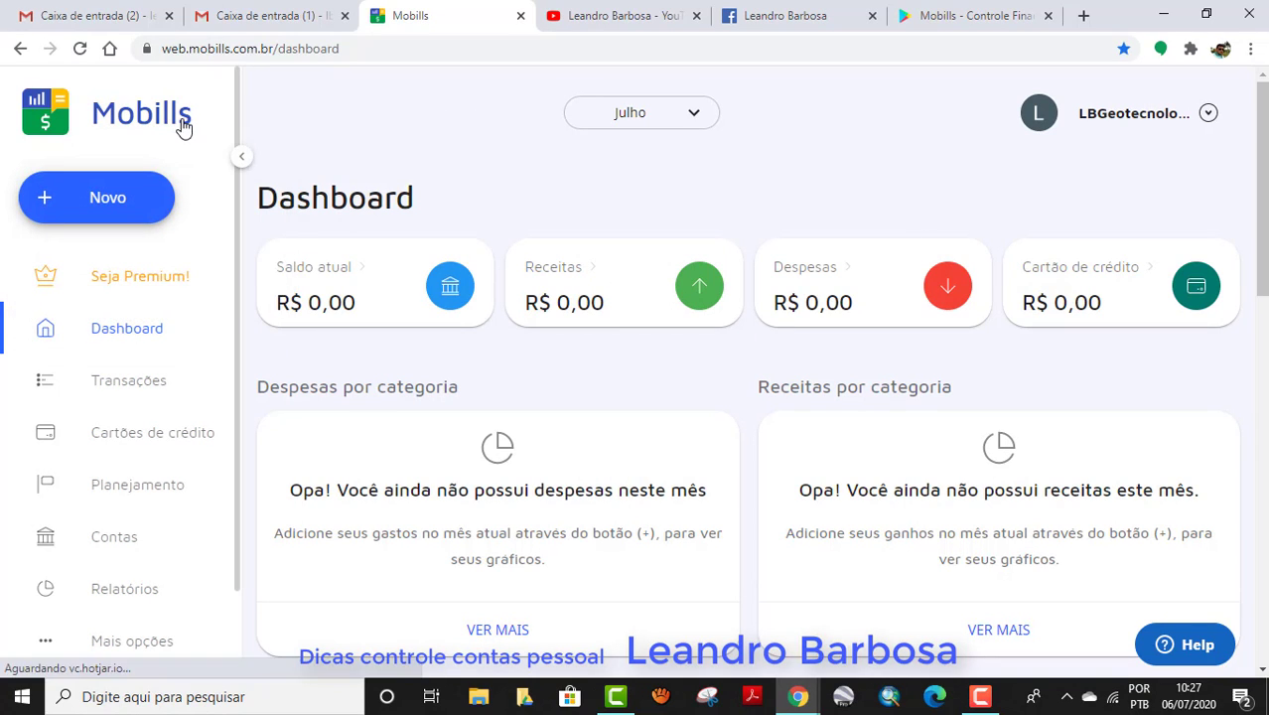
- Turn on dark mode from the profile menu with Ativar modo escuro
{"action": "left_click", "coordinate": [1122, 112]}
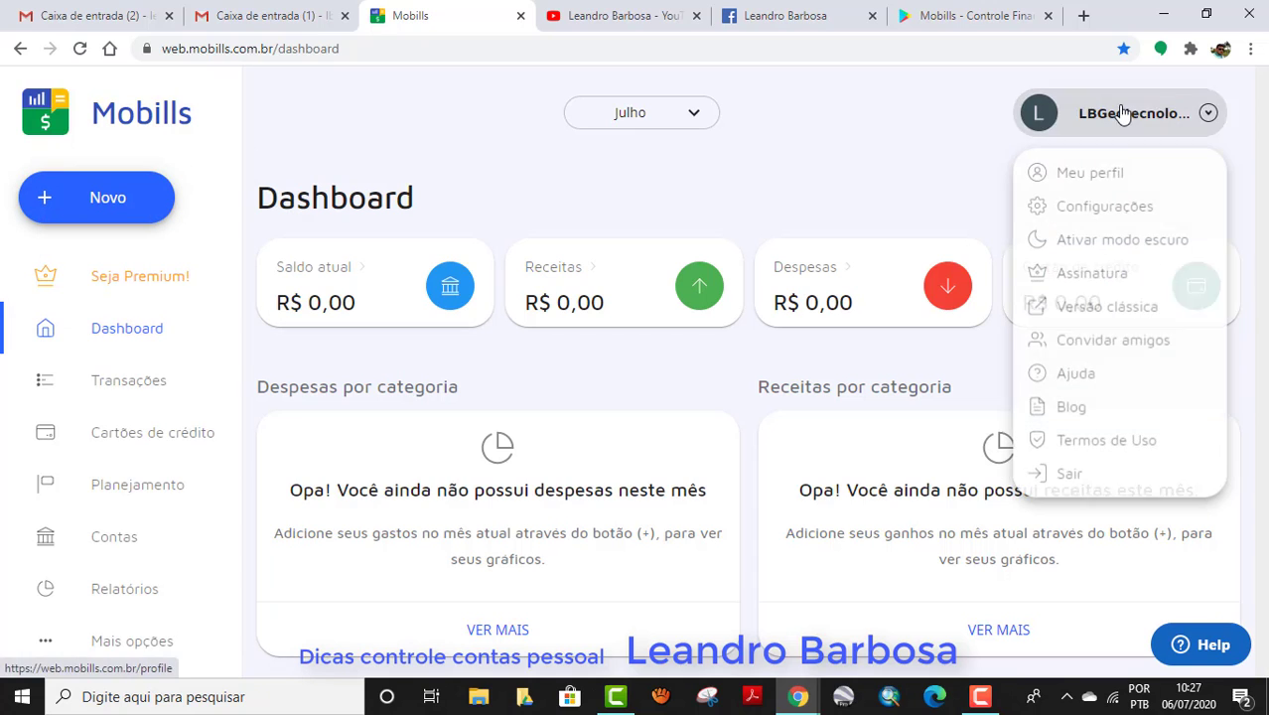
{"action": "left_click", "coordinate": [1143, 241]}
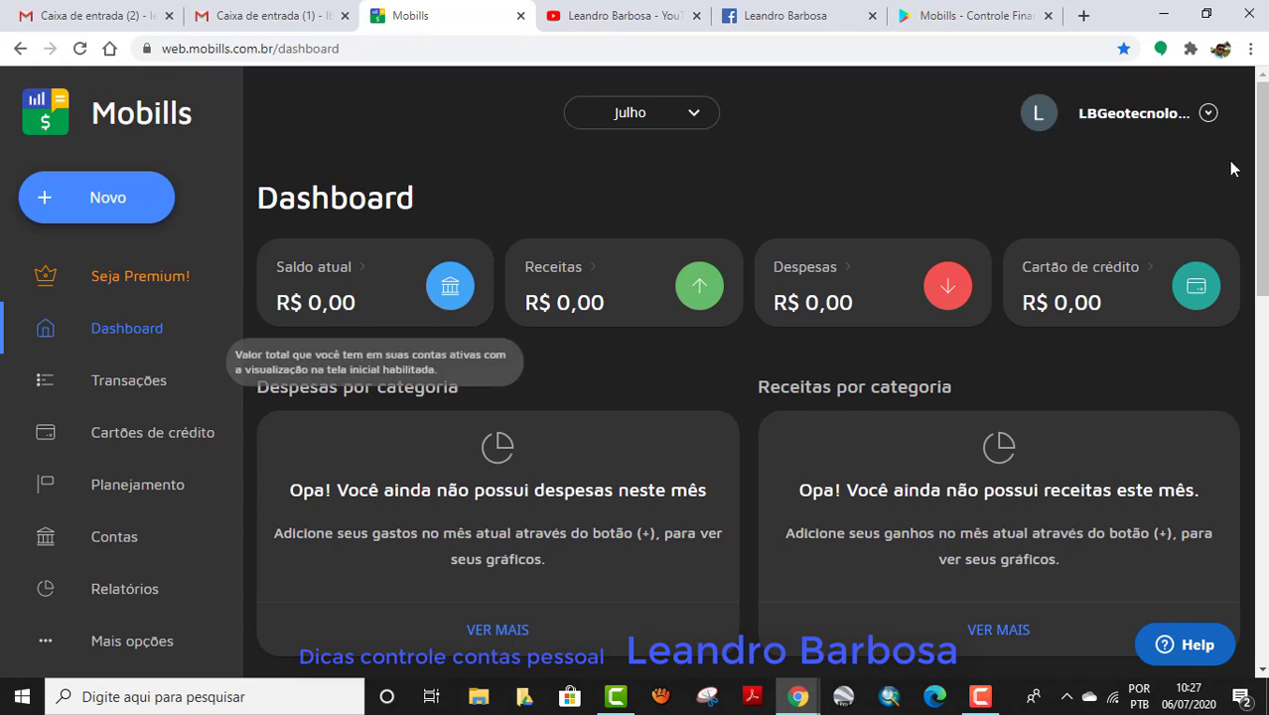
{"action": "left_click", "coordinate": [1147, 130]}
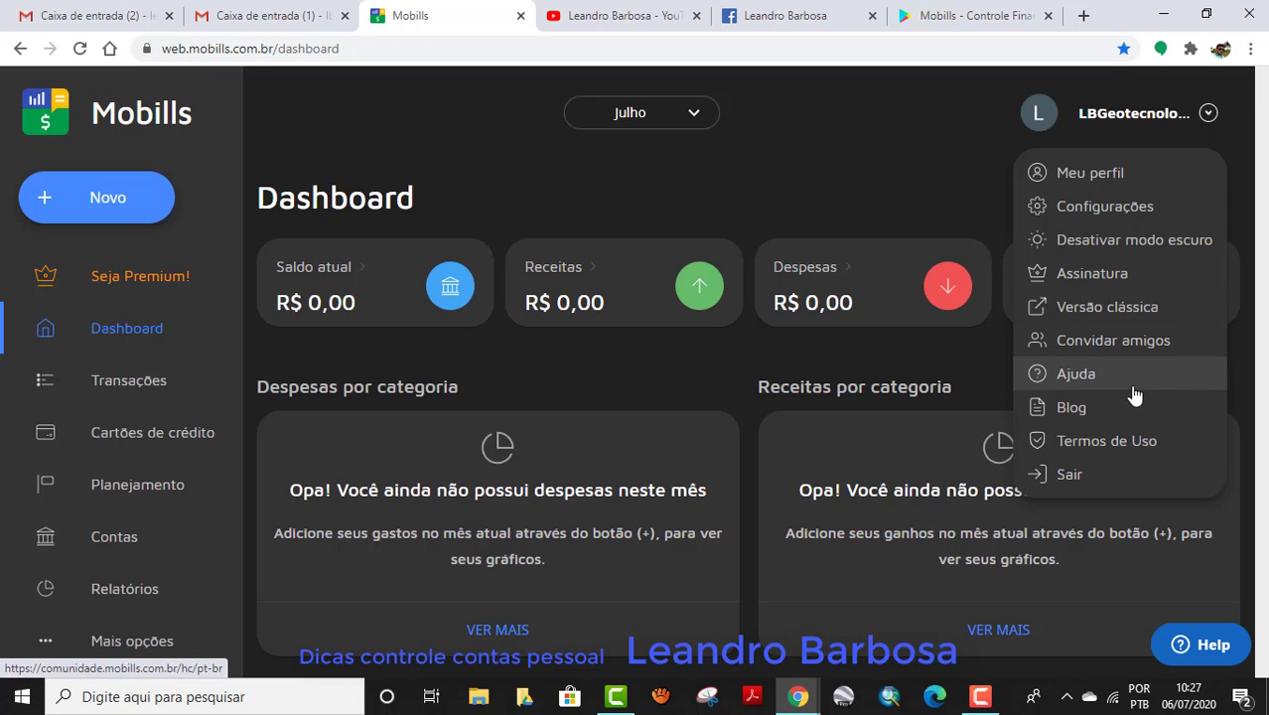
{"action": "left_click", "coordinate": [680, 333]}
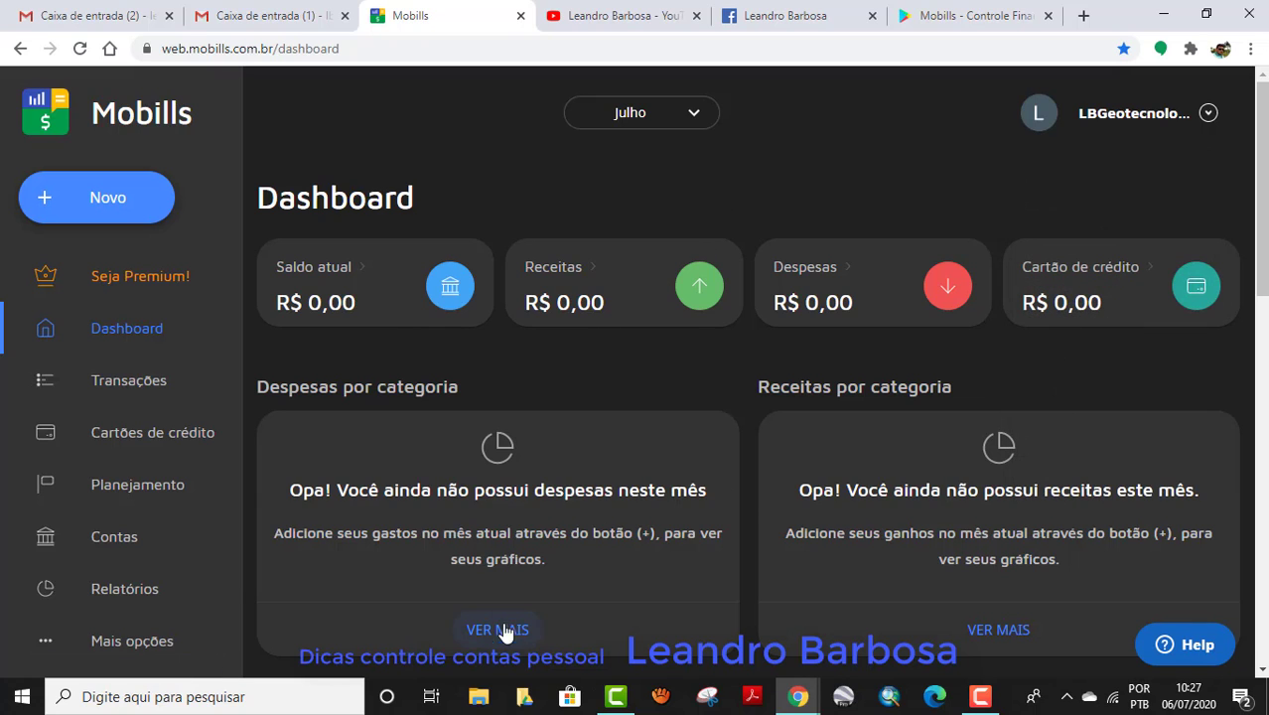
- Open the Seja Premium! page showing the R$ 79,90 annual and R$ 14,90 monthly plans
{"action": "left_click", "coordinate": [112, 202]}
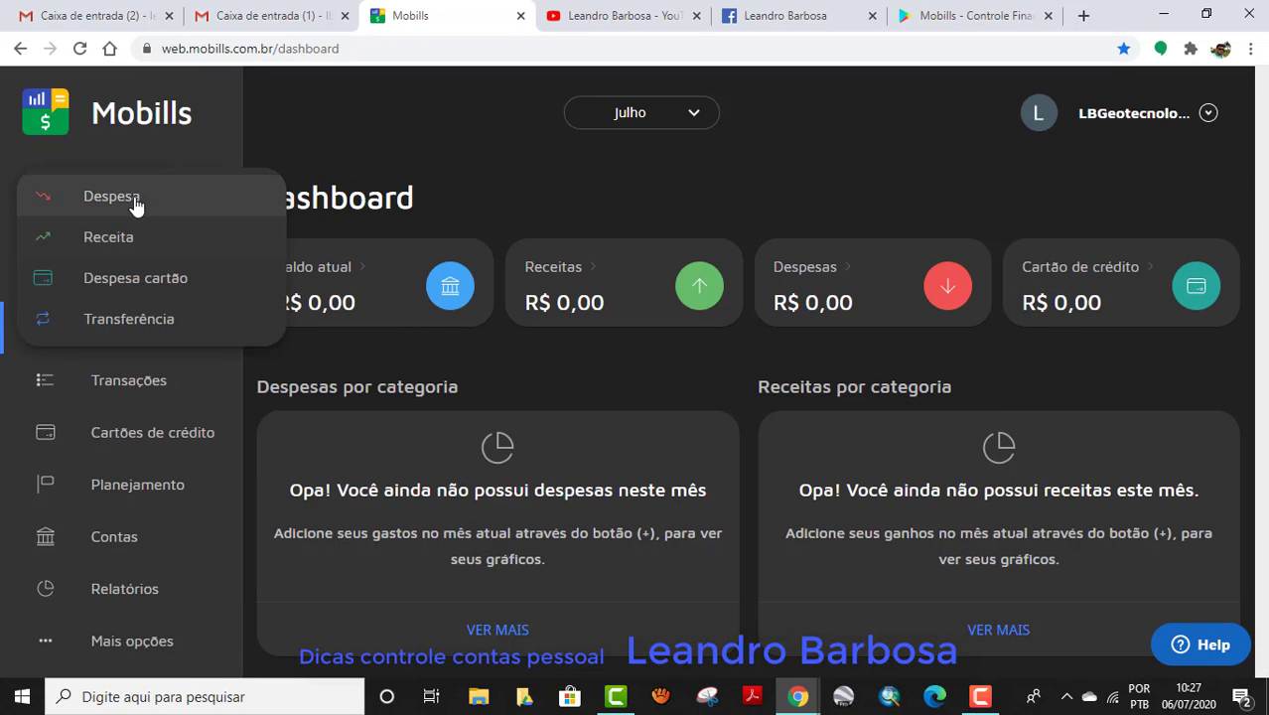
{"action": "left_click", "coordinate": [298, 119]}
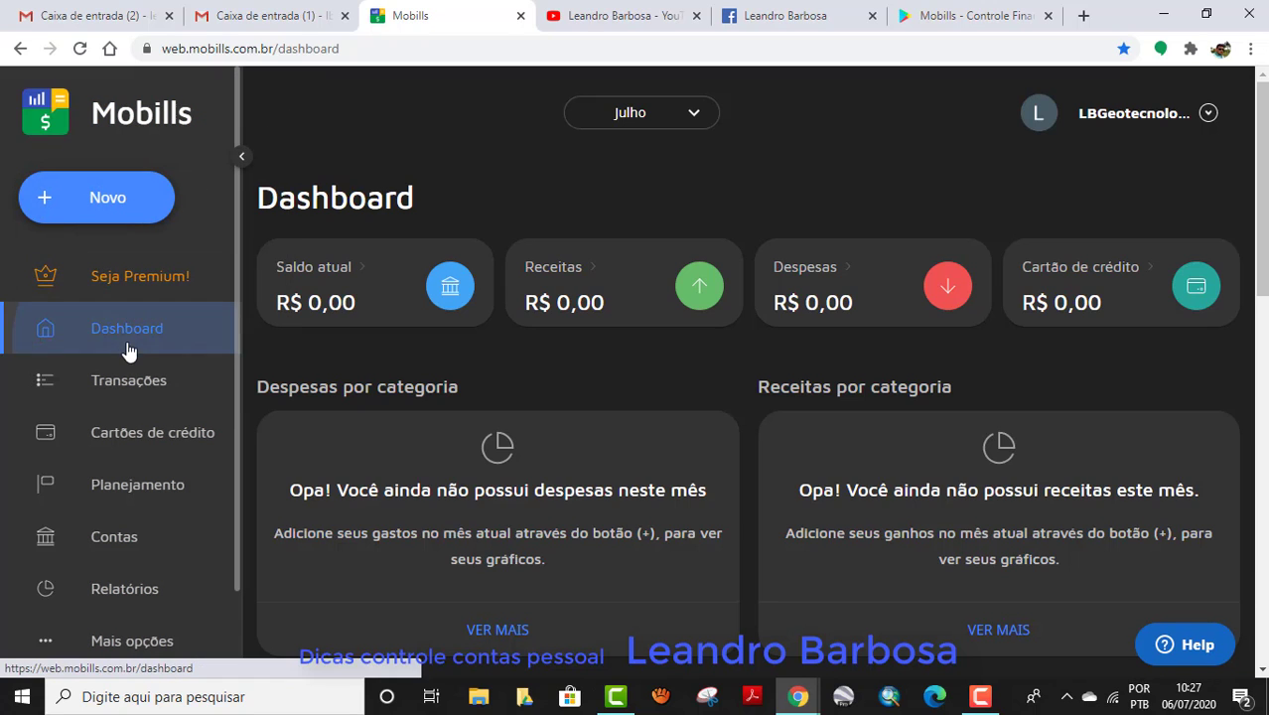
{"action": "left_click", "coordinate": [131, 283]}
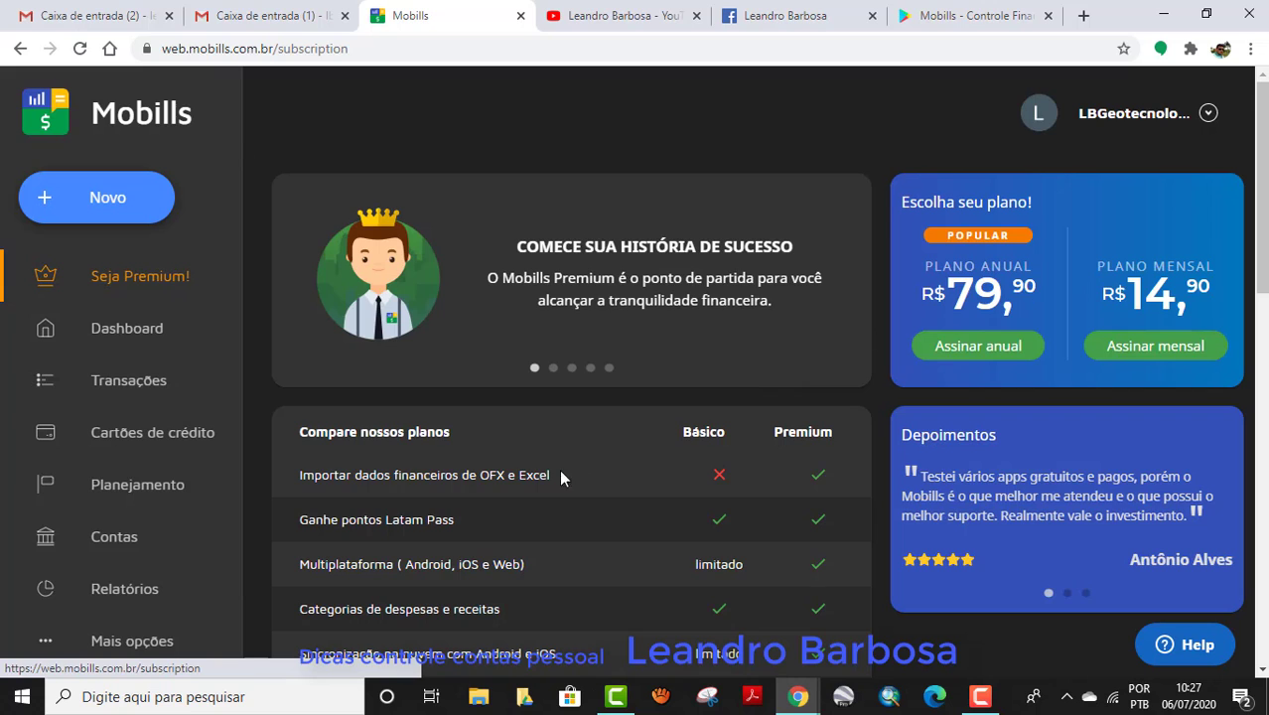
- Visit the Transações, Planejamento, Contas and Relatórios pages, then open Configurações
{"action": "scroll", "coordinate": [616, 486], "scroll_direction": "down", "scroll_amount": 10}
{"action": "left_click", "coordinate": [133, 374]}
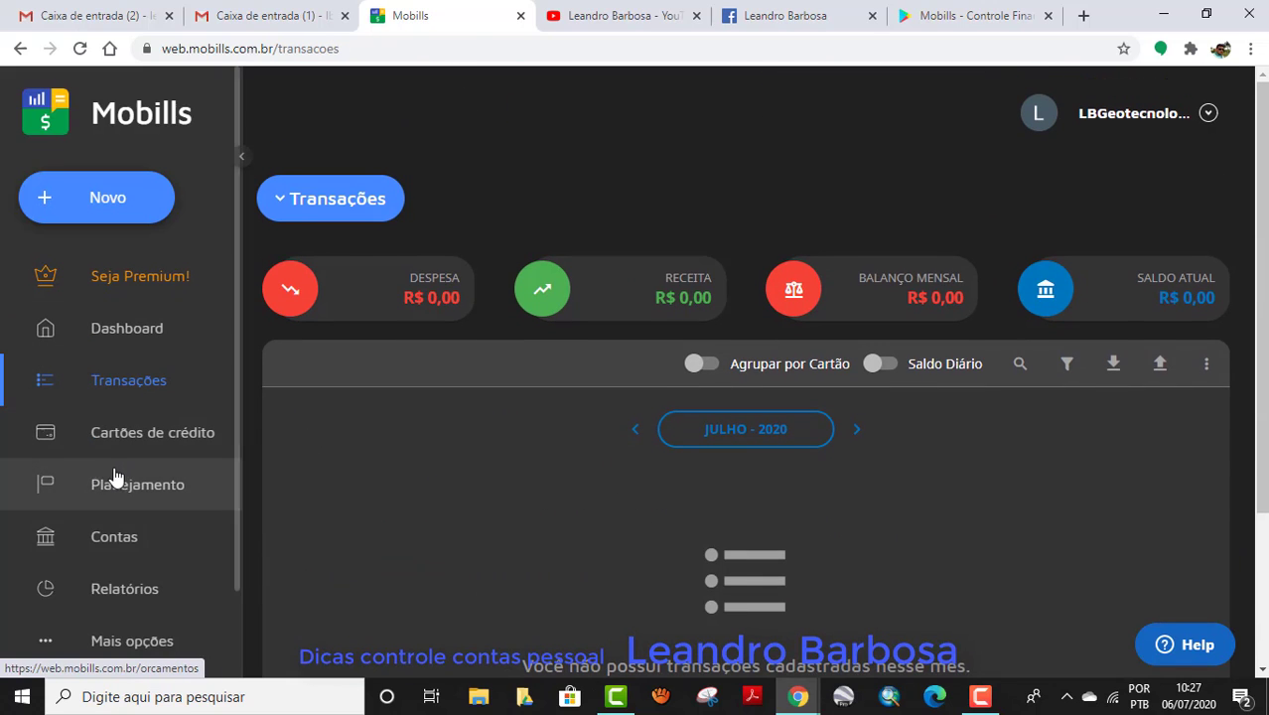
{"action": "left_click", "coordinate": [114, 473]}
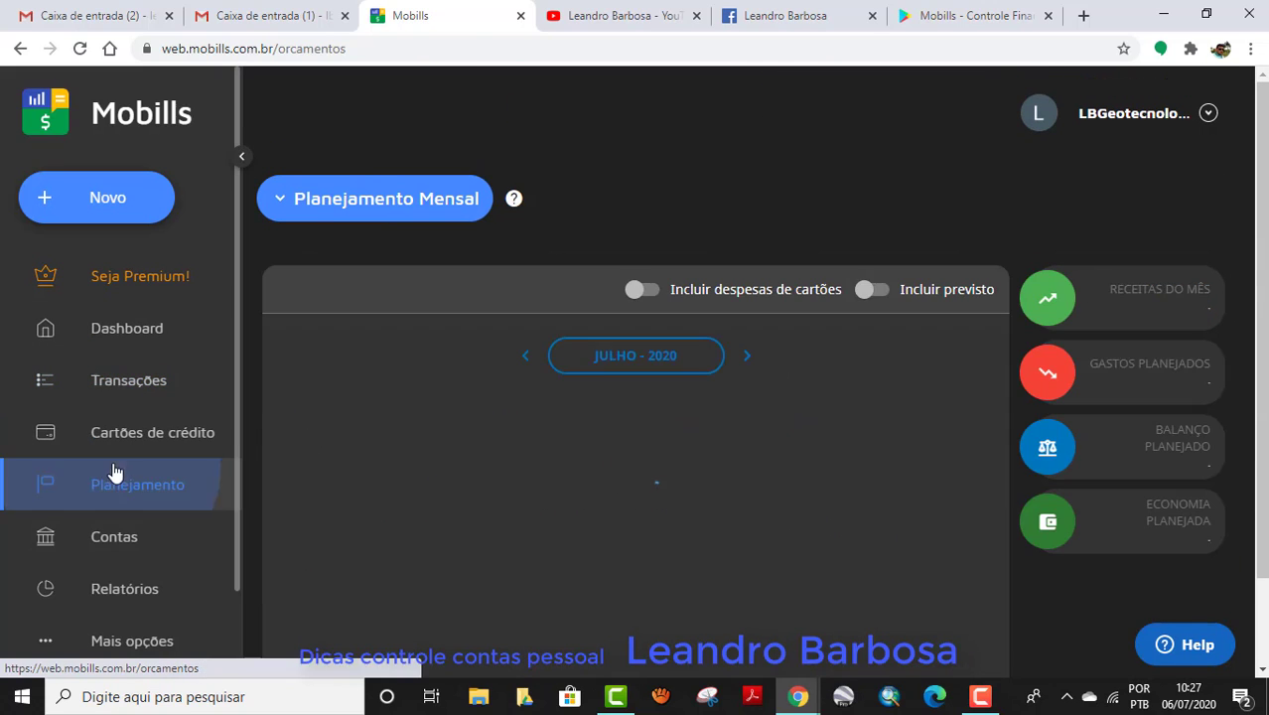
{"action": "scroll", "coordinate": [144, 496], "scroll_direction": "down", "scroll_amount": 1}
{"action": "left_click", "coordinate": [141, 463]}
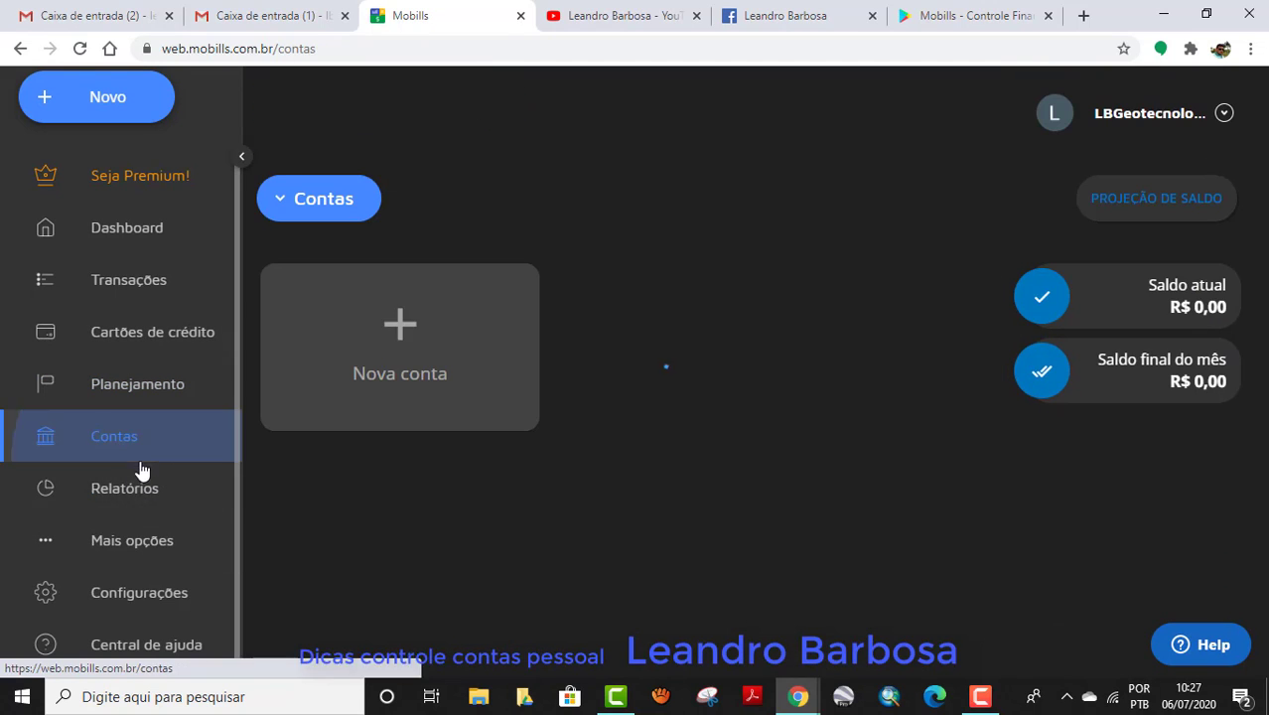
{"action": "left_click", "coordinate": [142, 494]}
{"action": "left_click", "coordinate": [151, 558]}
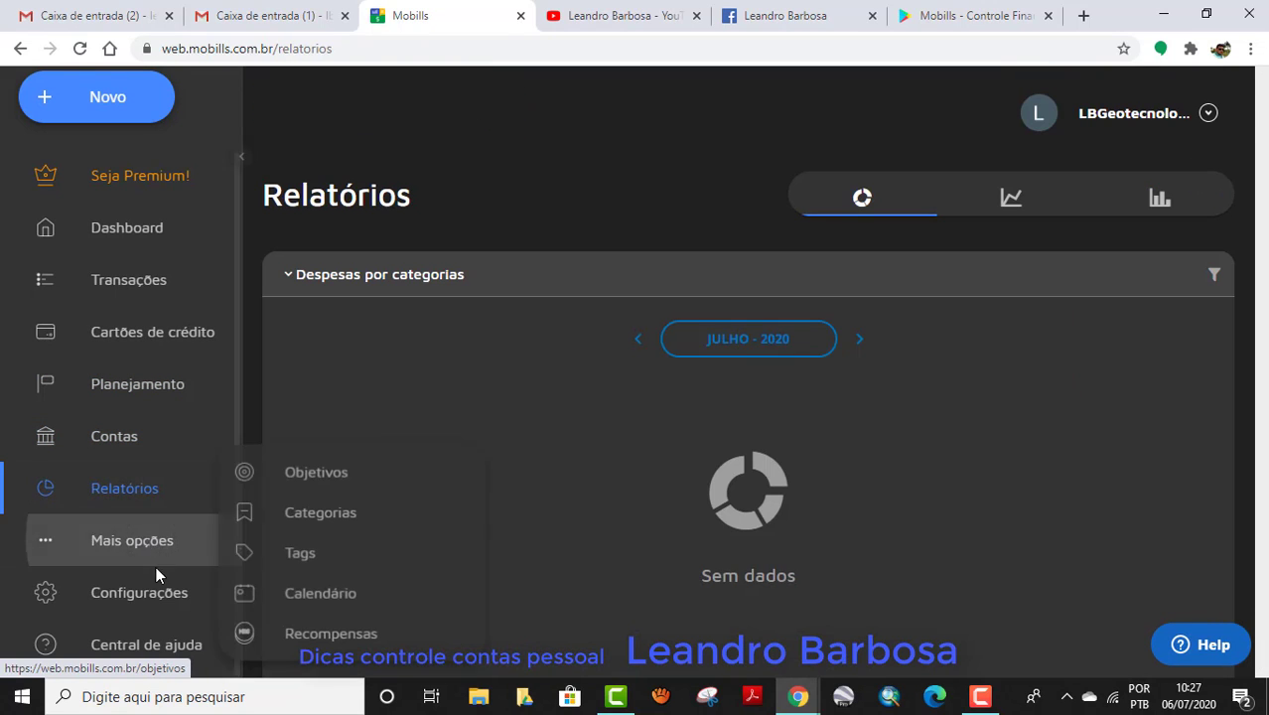
{"action": "left_click", "coordinate": [146, 593]}
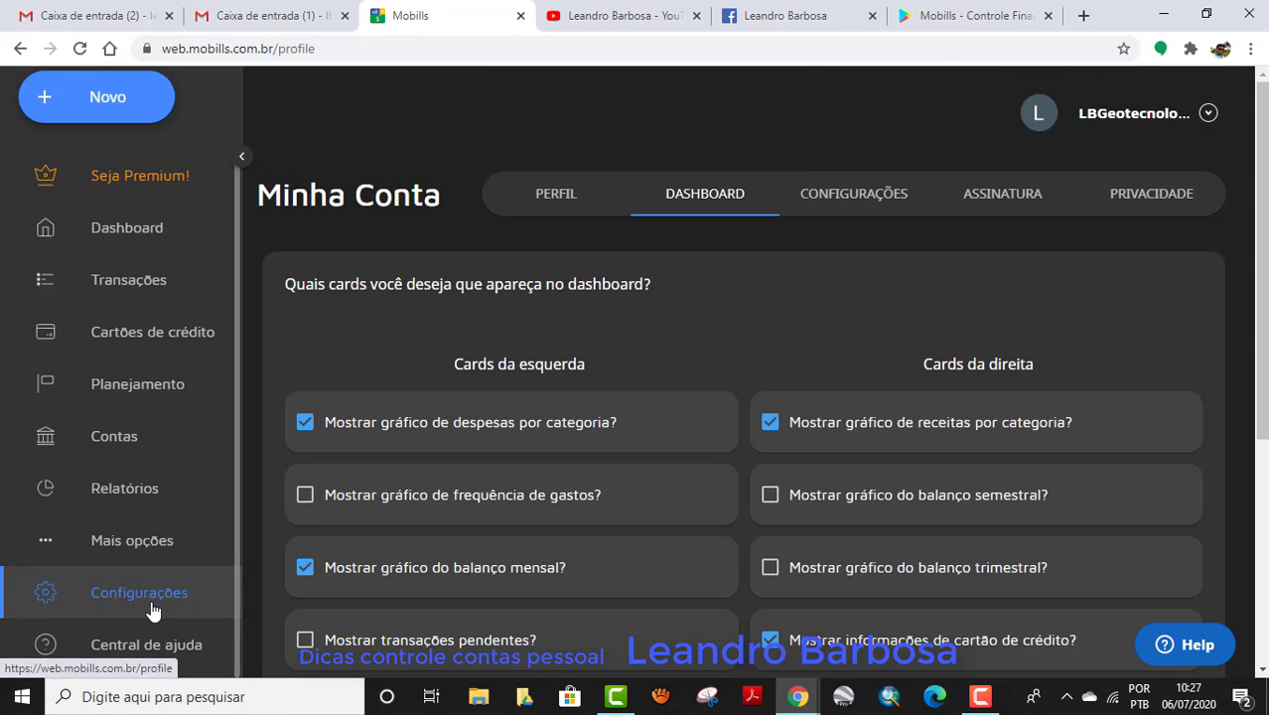
- Browse the Minha Conta tabs (general, subscription, privacy, profile), then return to the Dashboard
{"action": "scroll", "coordinate": [813, 319], "scroll_direction": "down", "scroll_amount": 4}
{"action": "scroll", "coordinate": [813, 320], "scroll_direction": "up", "scroll_amount": 4}
{"action": "left_click", "coordinate": [884, 212]}
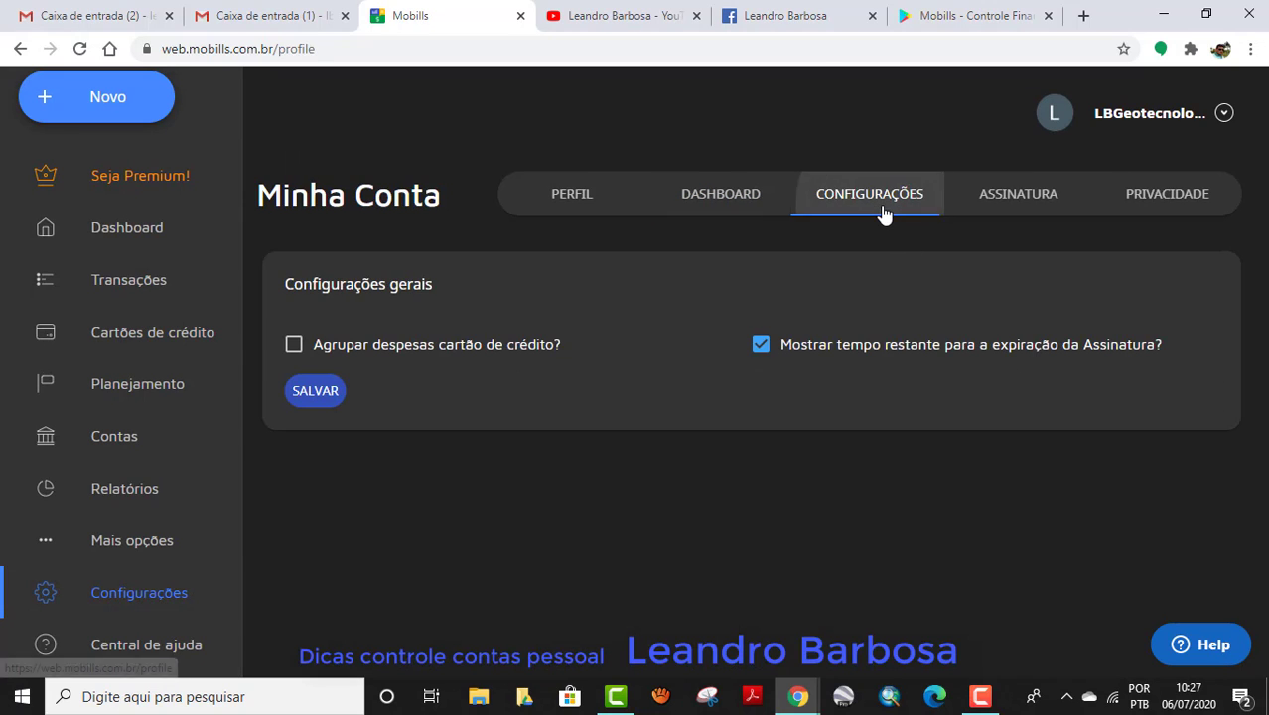
{"action": "left_click", "coordinate": [1023, 205]}
{"action": "left_click", "coordinate": [1100, 199]}
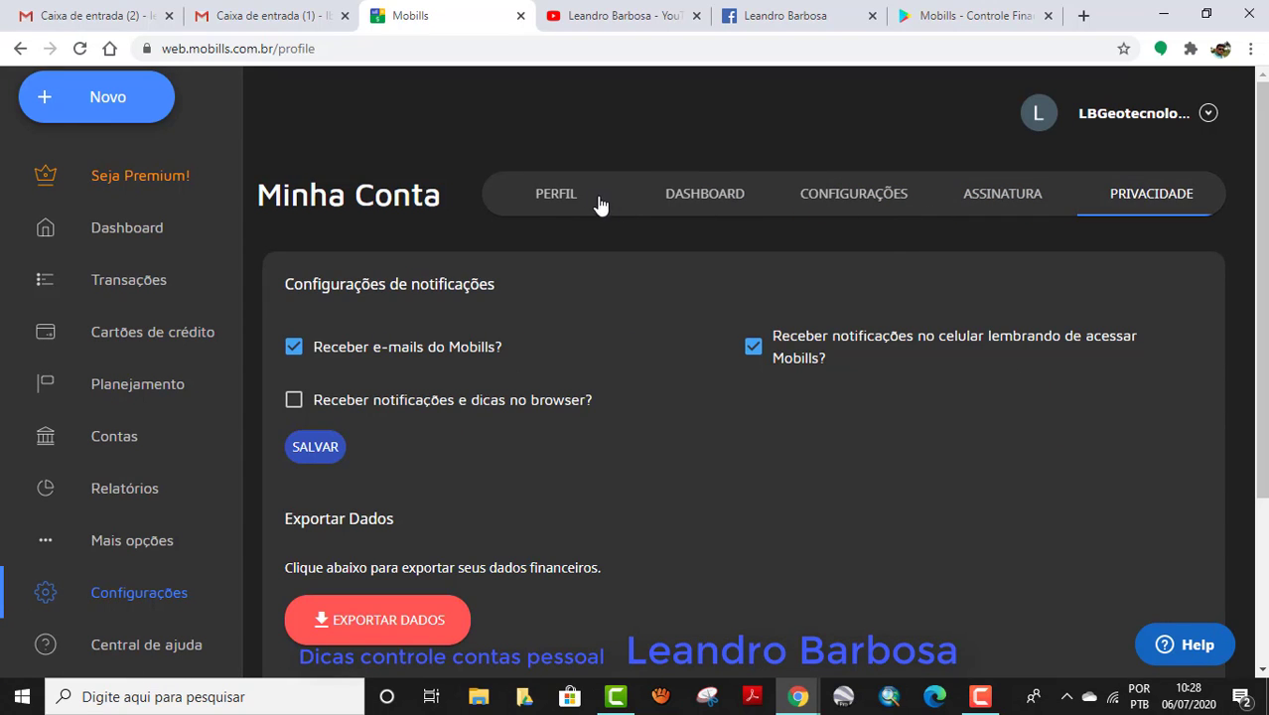
{"action": "left_click", "coordinate": [547, 205]}
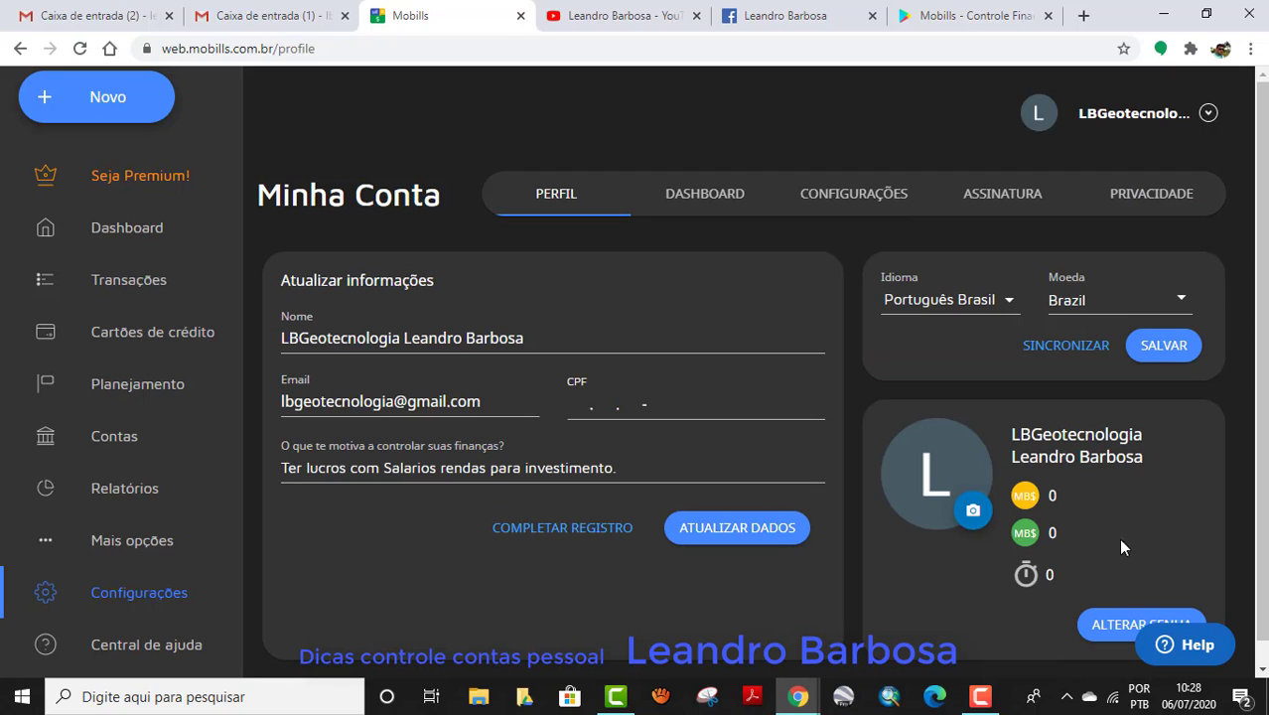
{"action": "left_click", "coordinate": [116, 540]}
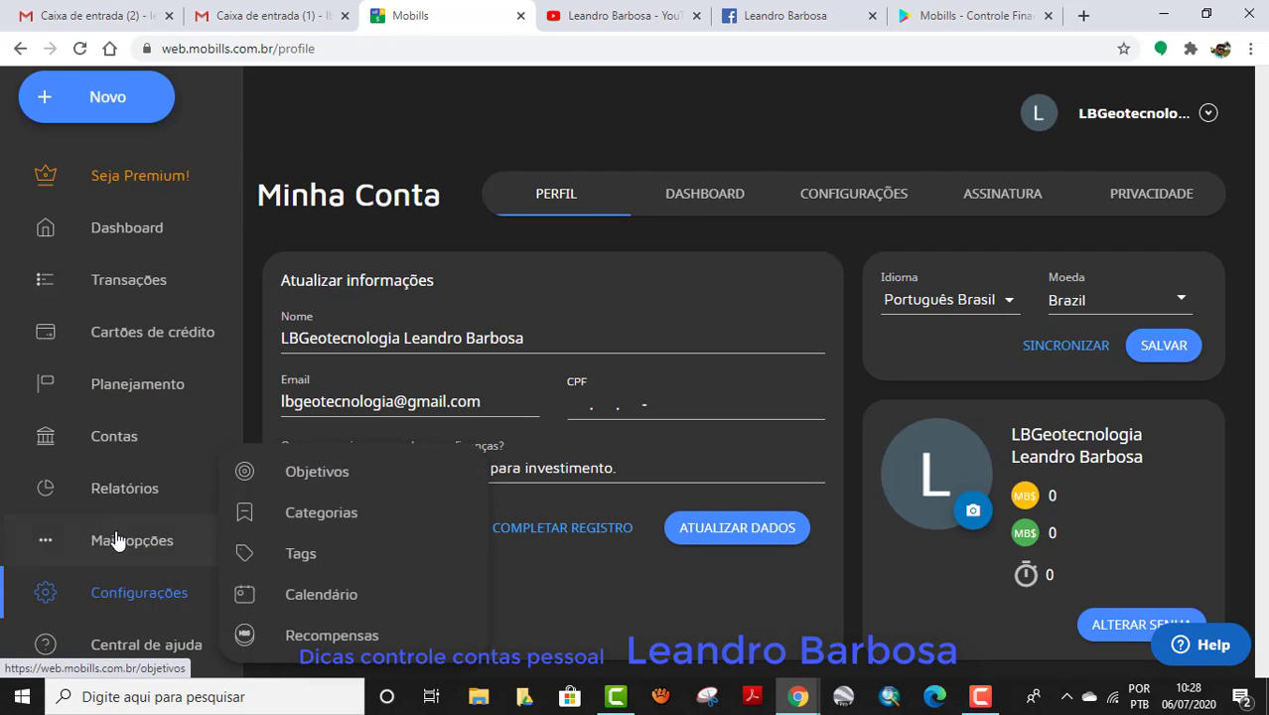
{"action": "left_click", "coordinate": [130, 234]}
{"action": "left_click", "coordinate": [394, 545]}
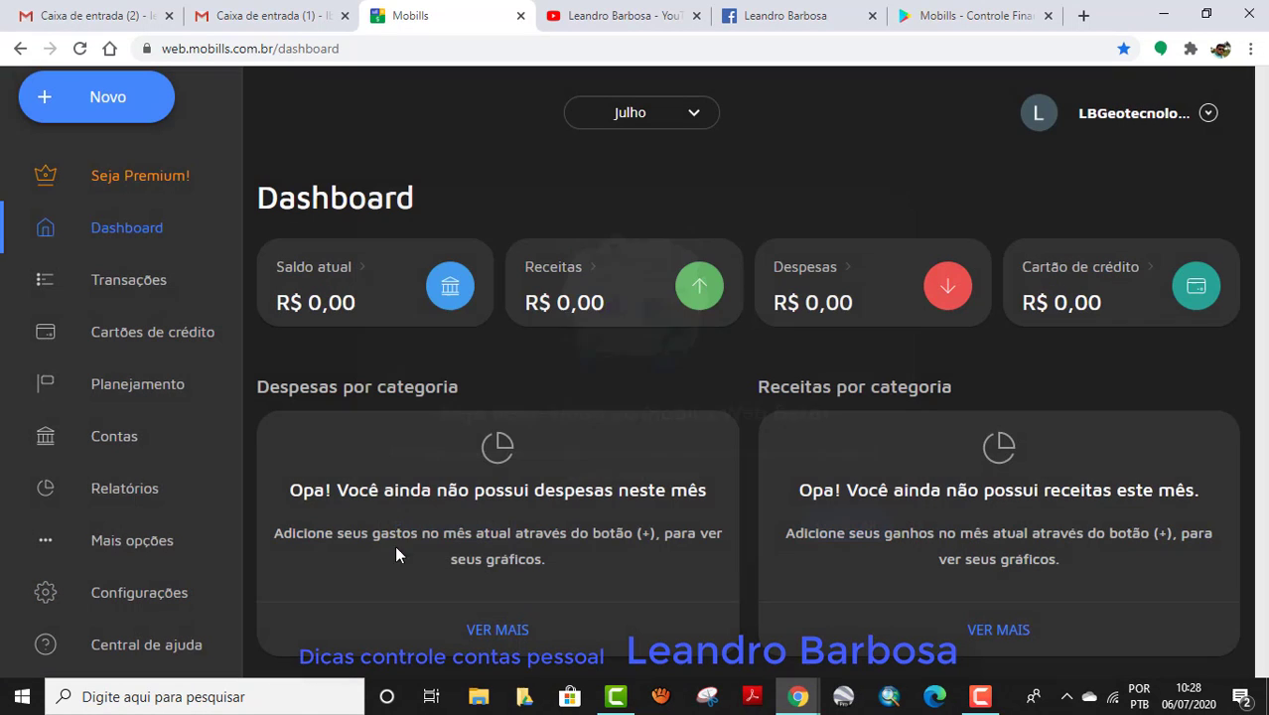
{"action": "left_click", "coordinate": [139, 541]}
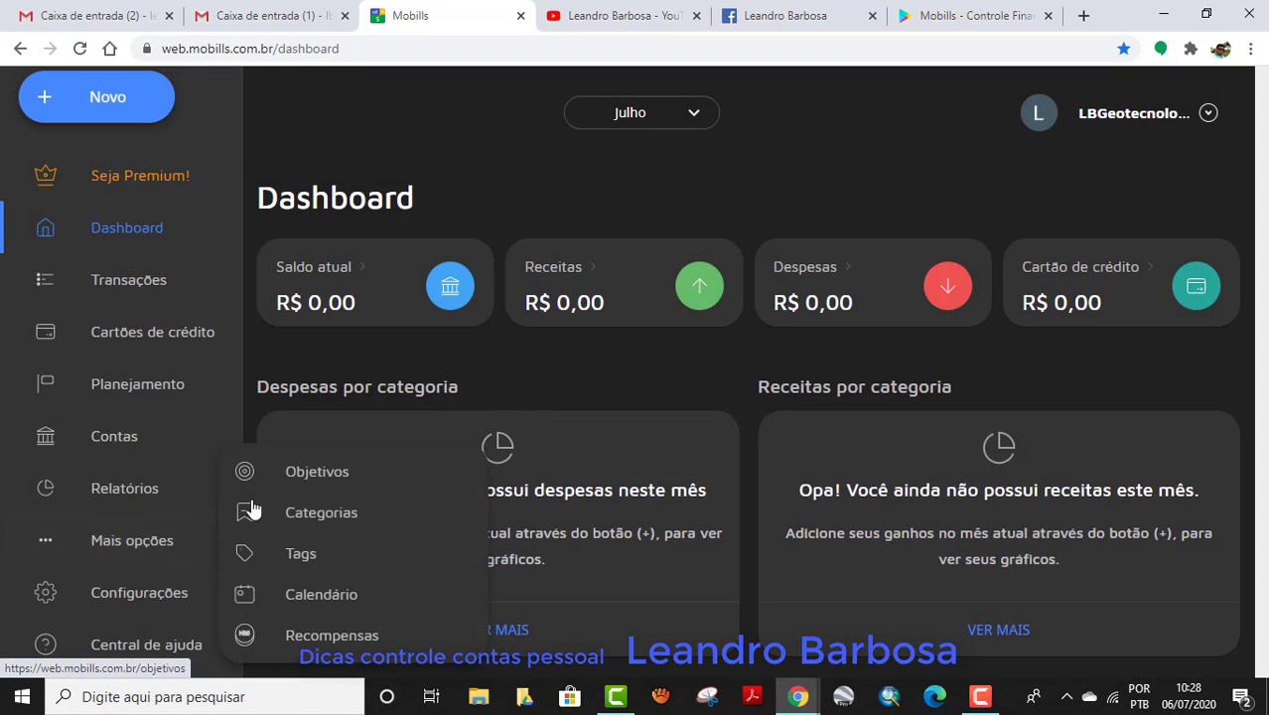
{"action": "left_click", "coordinate": [312, 486]}
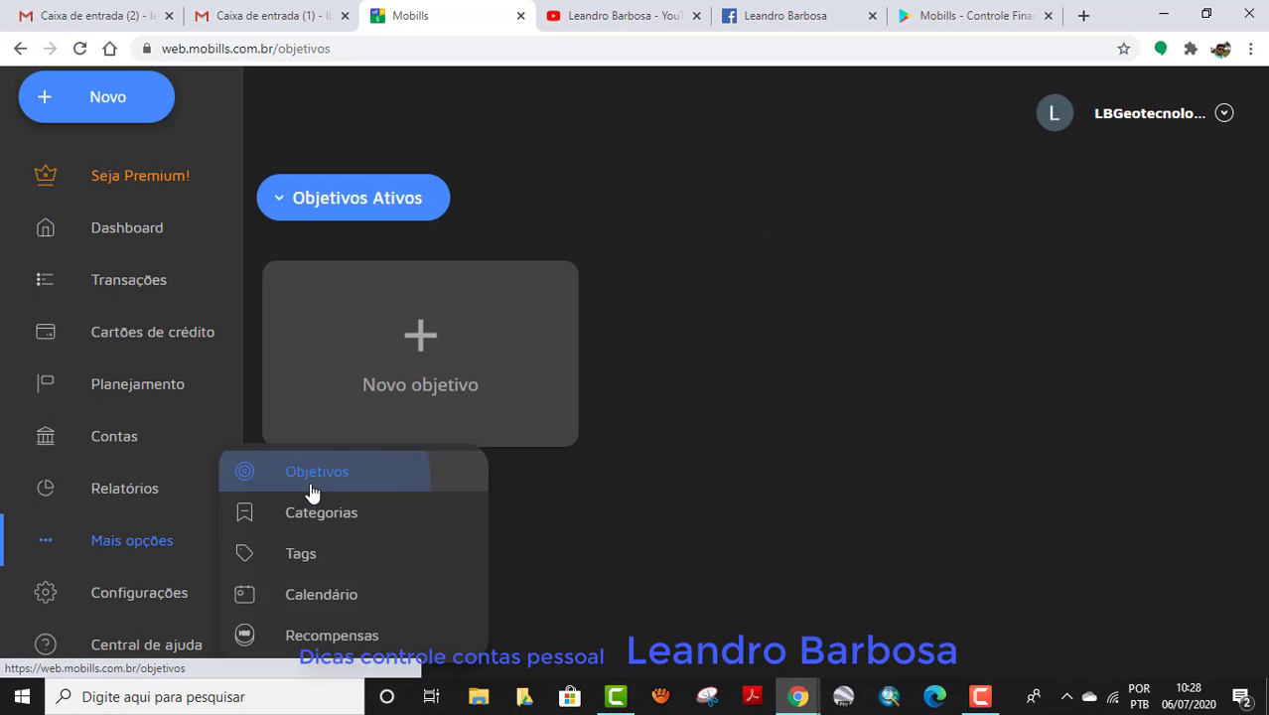
{"action": "left_click", "coordinate": [379, 407]}
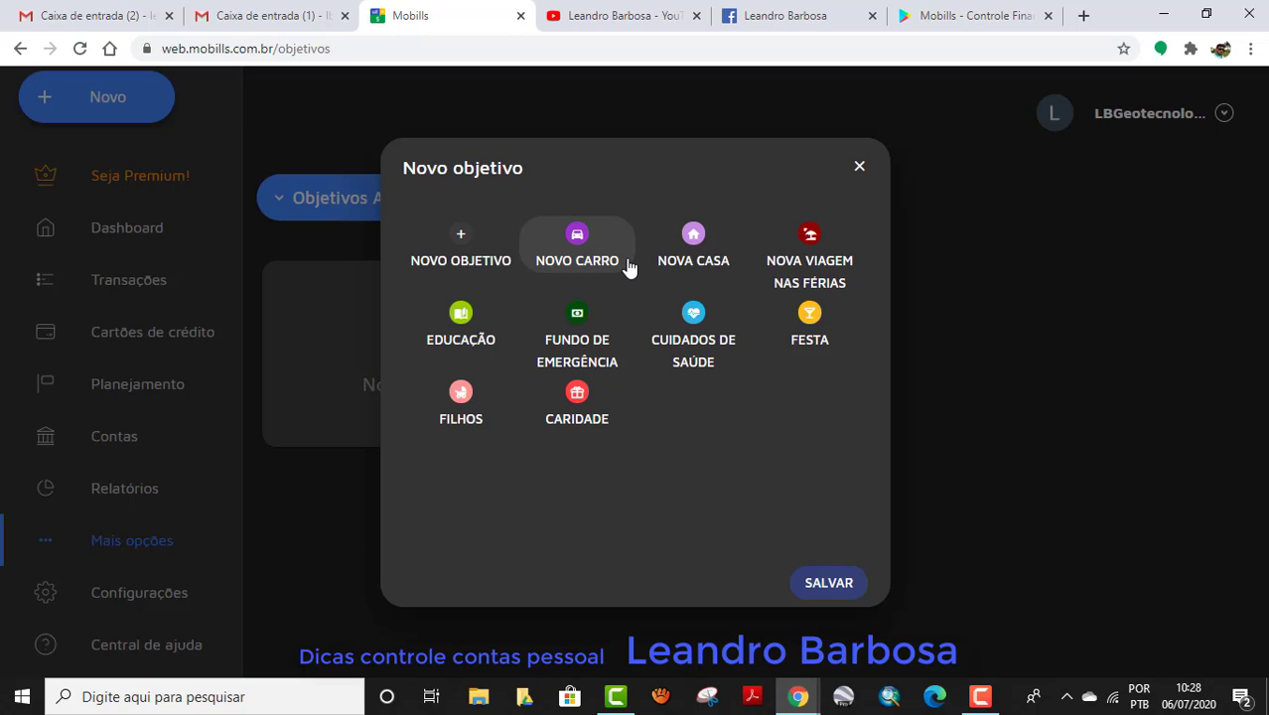
{"action": "left_click", "coordinate": [595, 337]}
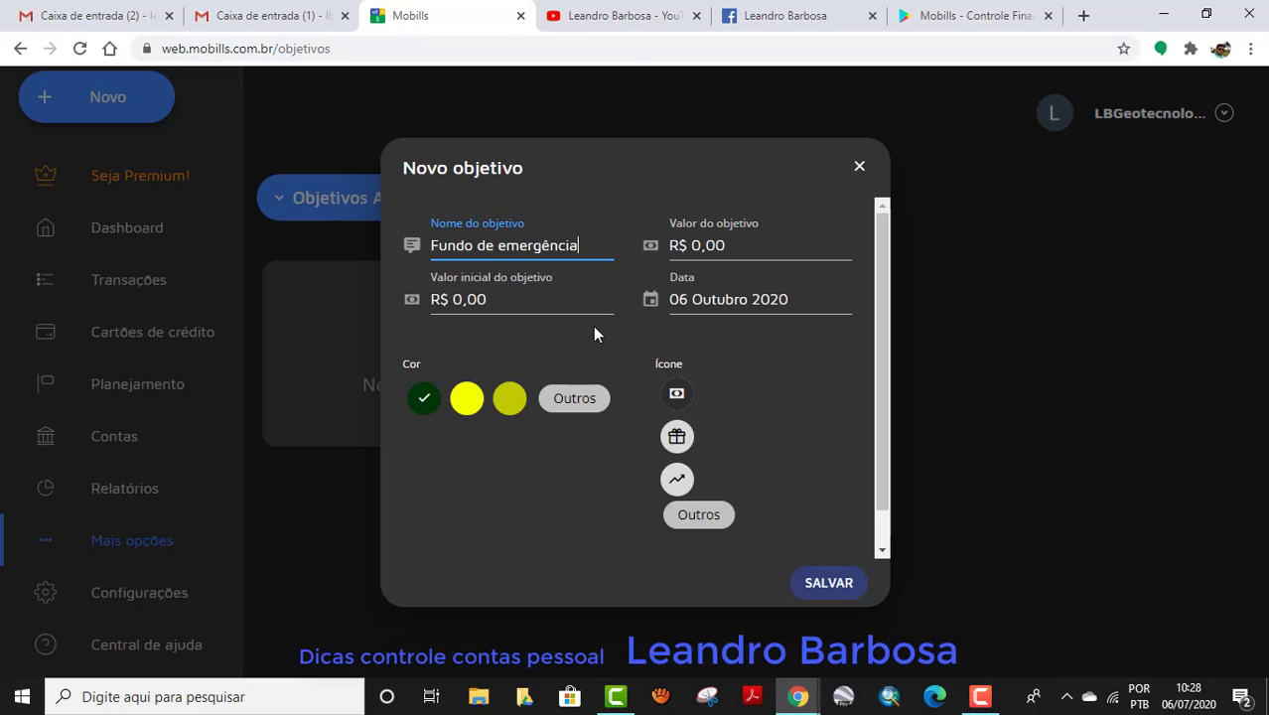
{"action": "left_click", "coordinate": [725, 247]}
{"action": "left_click", "coordinate": [770, 243]}
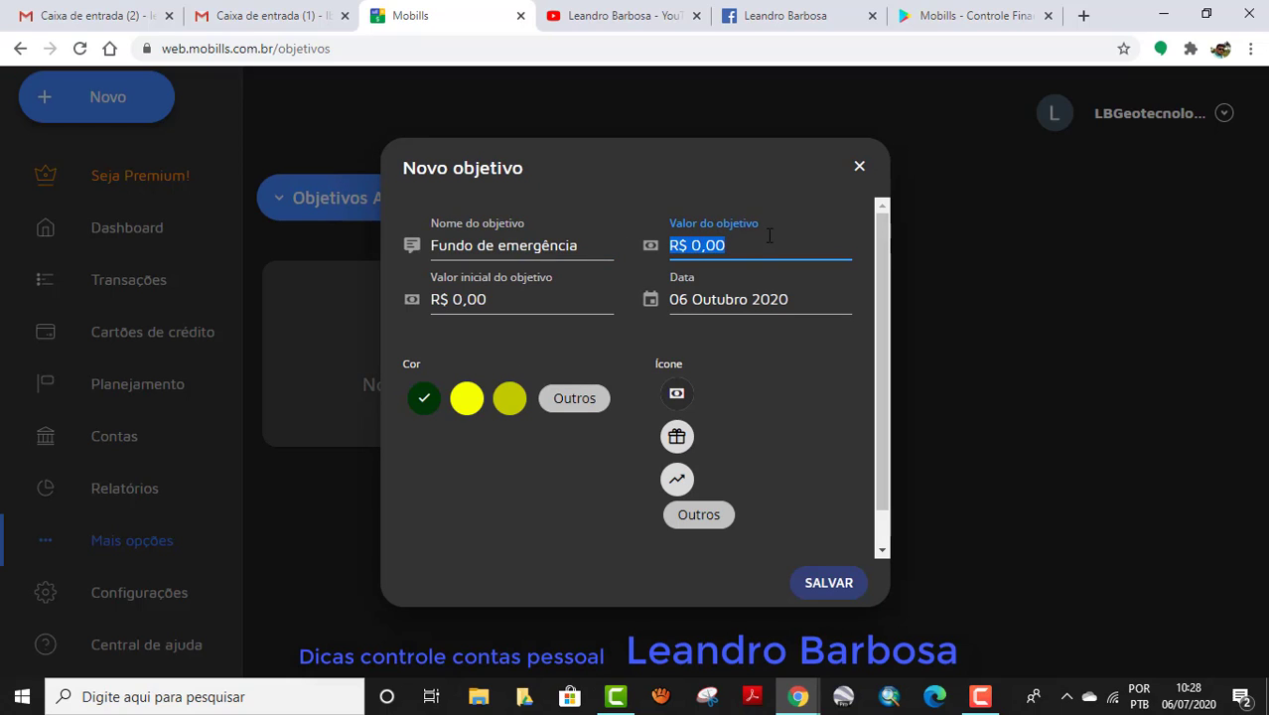
{"action": "type", "text": "10,00"}
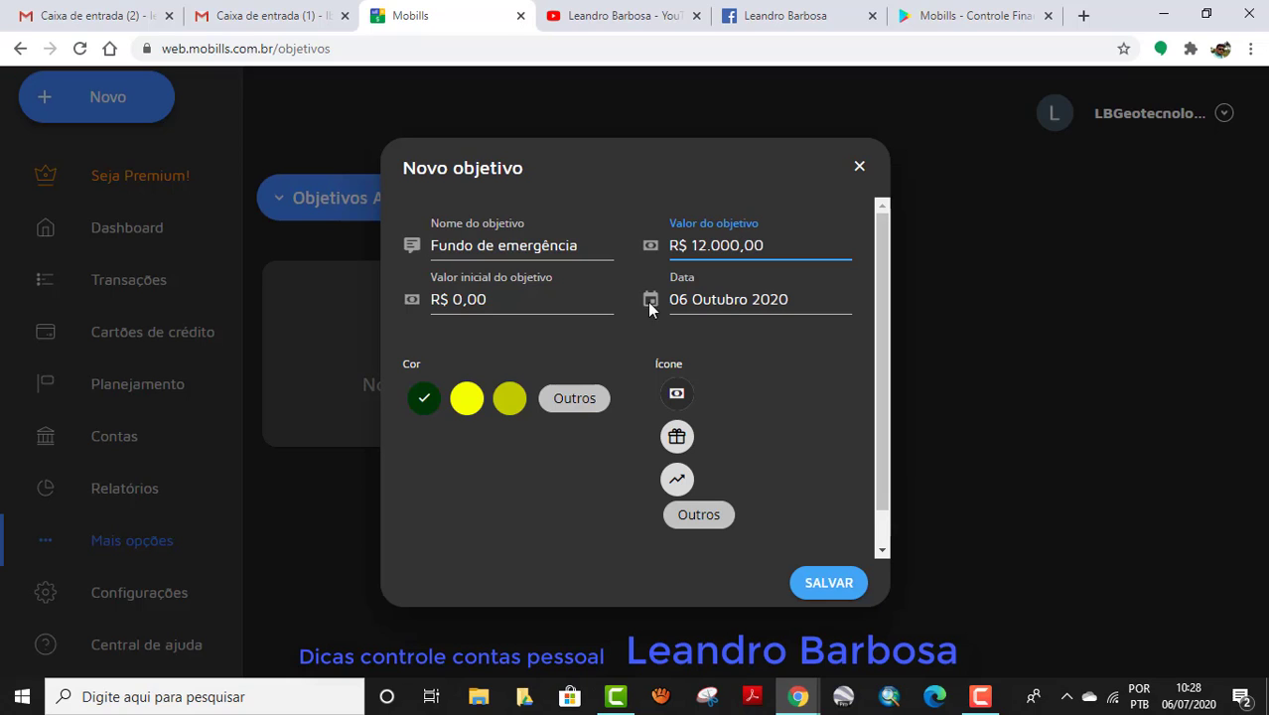
{"action": "left_click_drag", "start_coordinate": [529, 306], "coordinate": [419, 301]}
{"action": "type", "text": "2"}
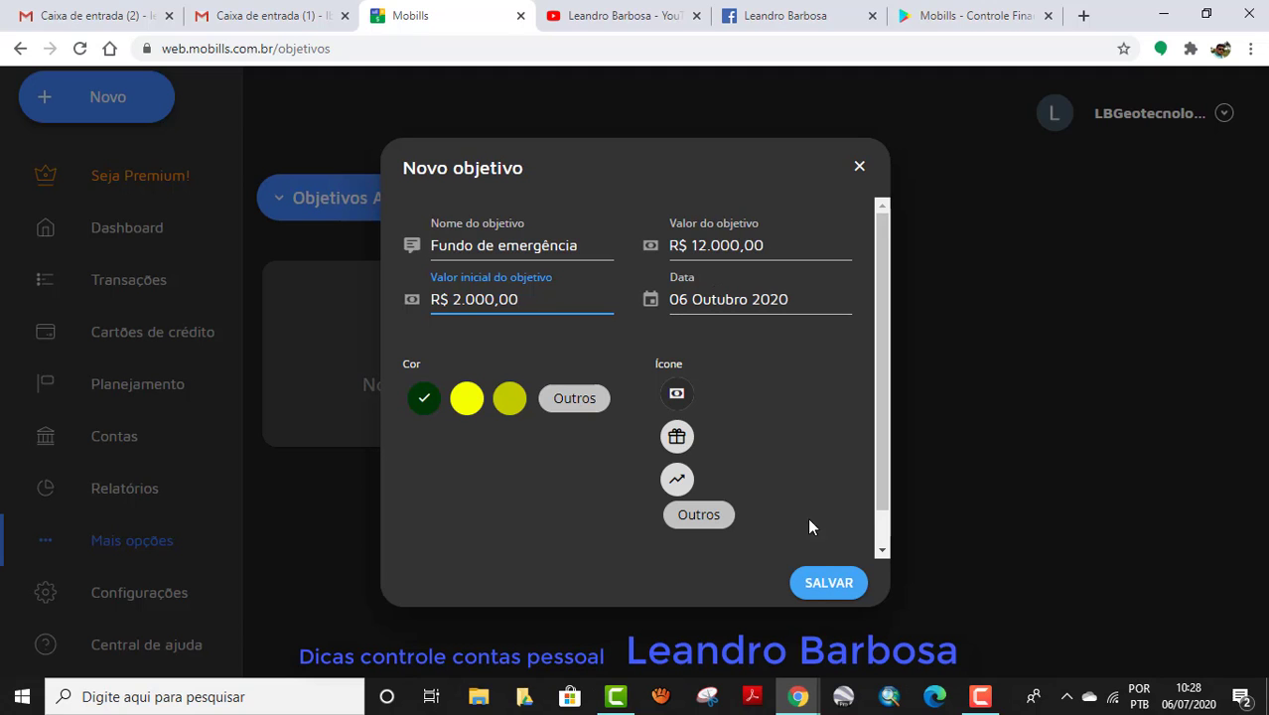
{"action": "mouse_move", "coordinate": [824, 588]}
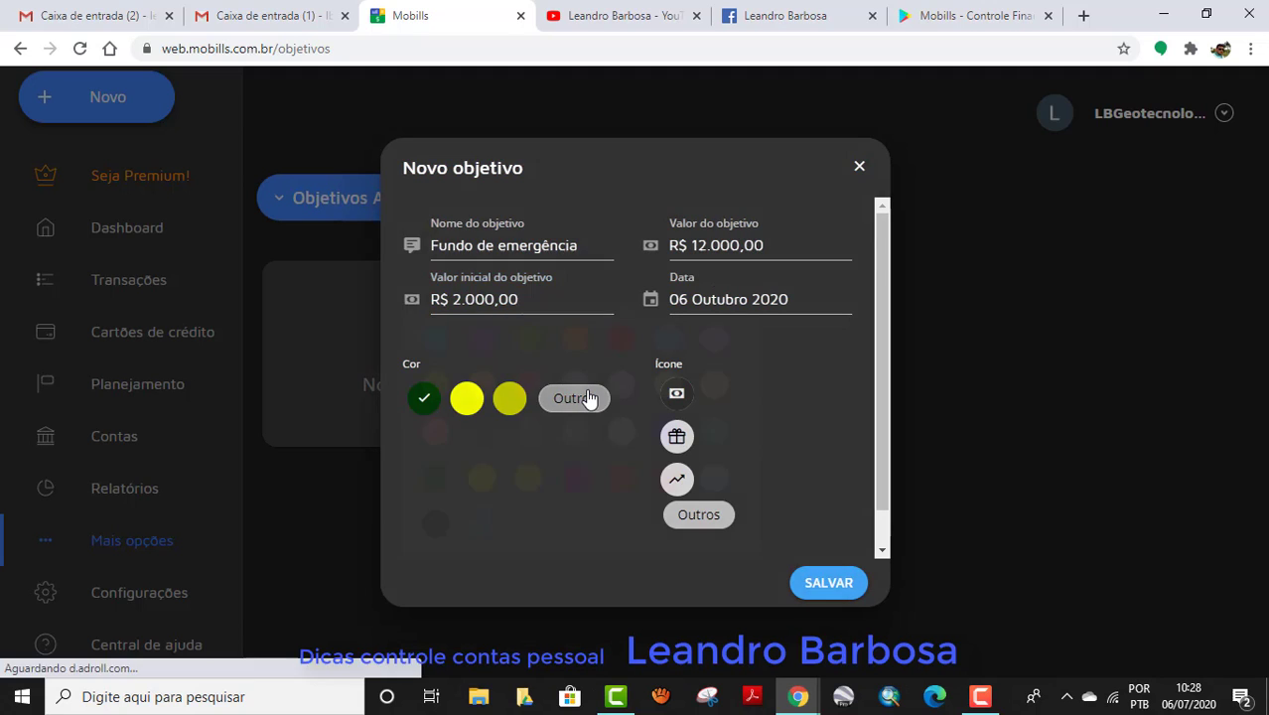
{"action": "left_click", "coordinate": [574, 398]}
{"action": "left_click", "coordinate": [832, 607]}
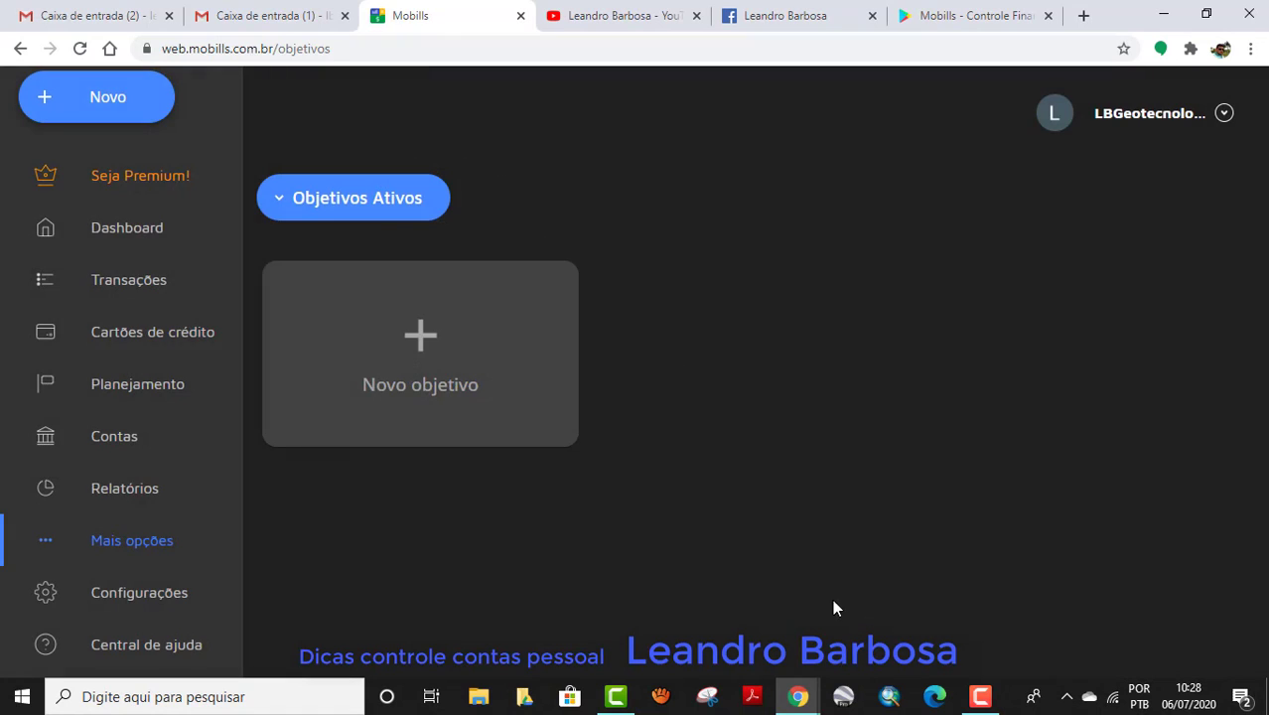
- Create a Fundo de emergência goal with a R$ 12.000,00 target and R$ 2.000,00 initial amount
{"action": "left_click", "coordinate": [407, 360]}
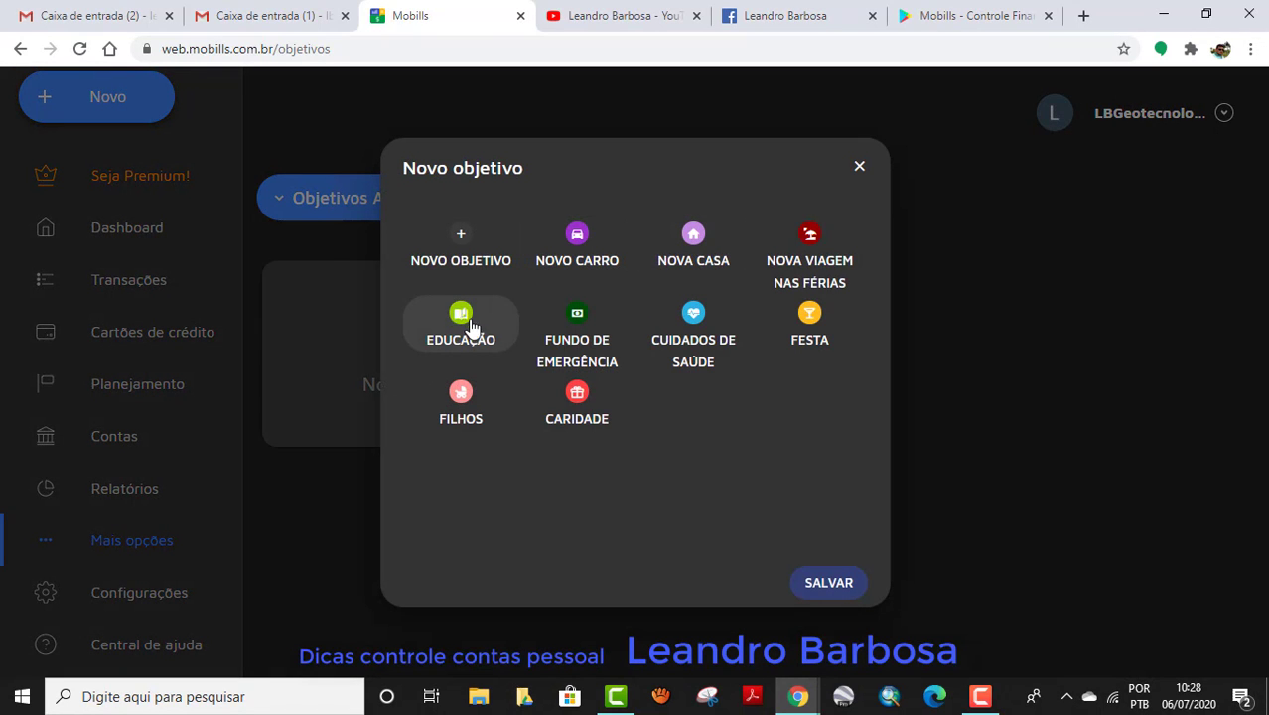
{"action": "left_click", "coordinate": [578, 350]}
{"action": "left_click", "coordinate": [739, 246]}
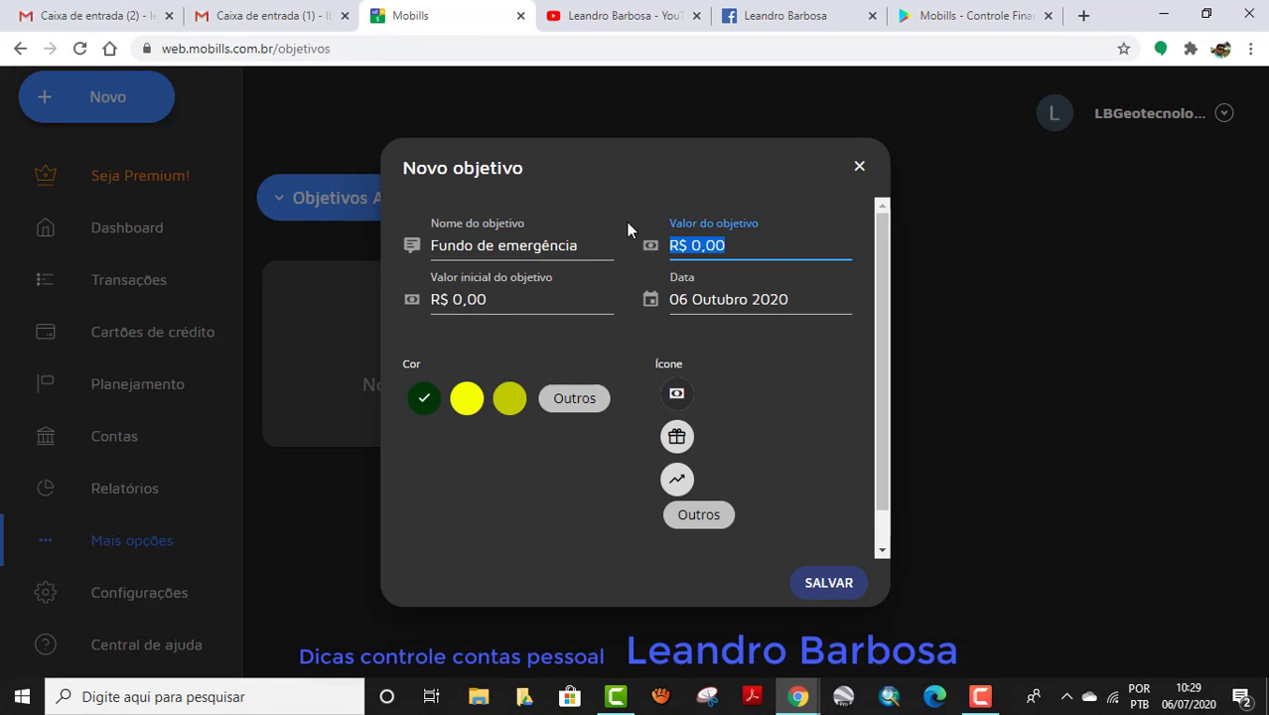
{"action": "type", "text": "1200"}
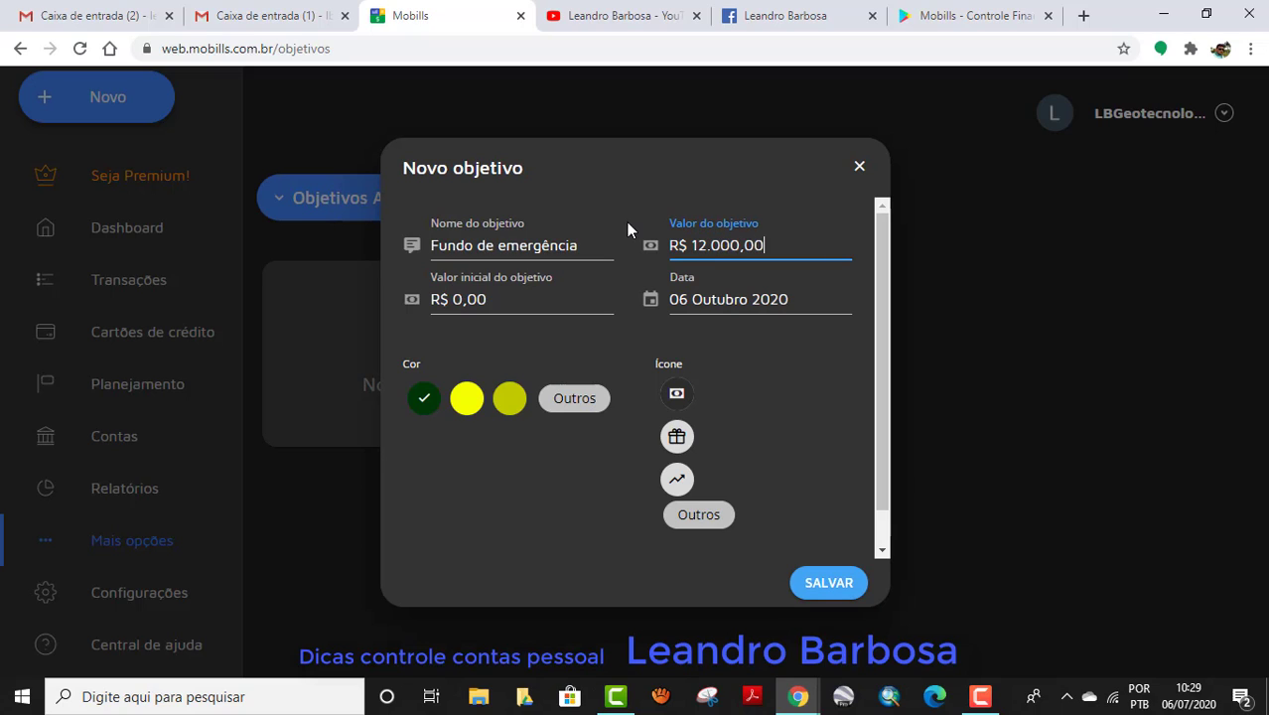
{"action": "key", "text": "Tab"}
{"action": "type", "text": "2."}
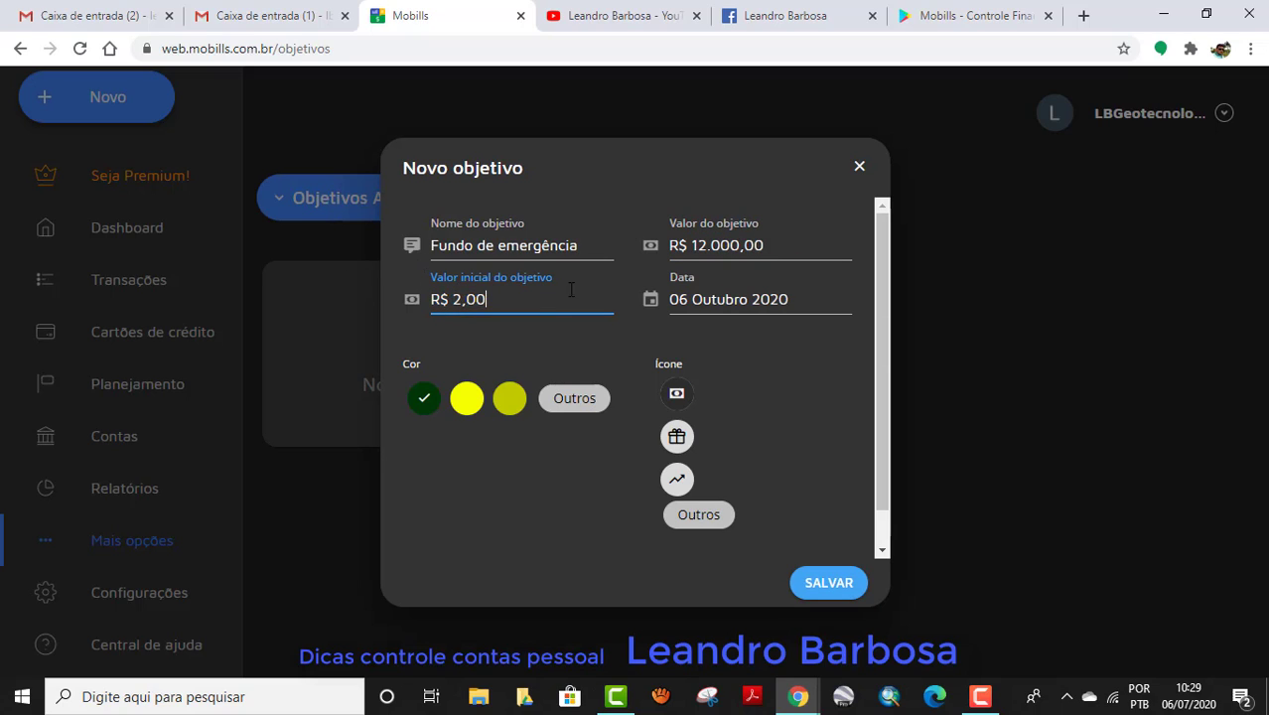
{"action": "type", "text": "000"}
{"action": "left_click", "coordinate": [734, 301]}
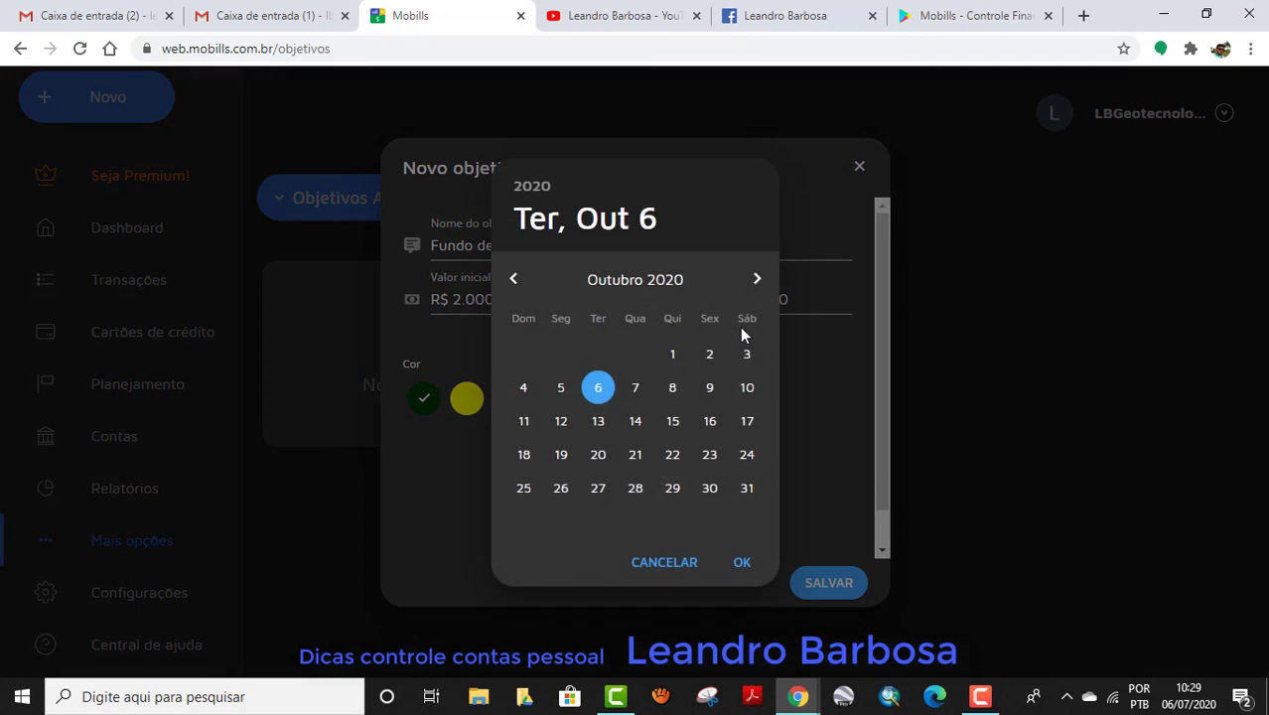
{"action": "left_click", "coordinate": [841, 584]}
{"action": "left_click", "coordinate": [841, 584]}
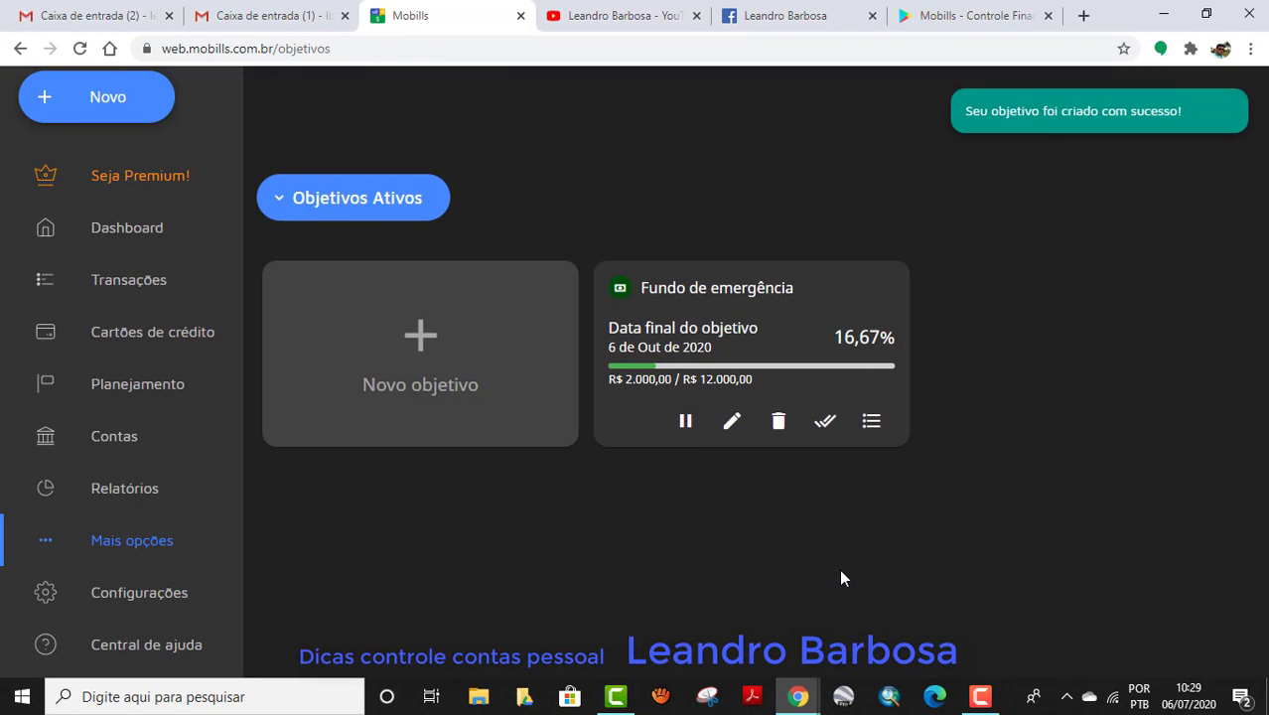
- Edit the Fundo de emergência goal's end date to 31 December 2020 and save
{"action": "left_click", "coordinate": [732, 421]}
{"action": "left_click", "coordinate": [785, 299]}
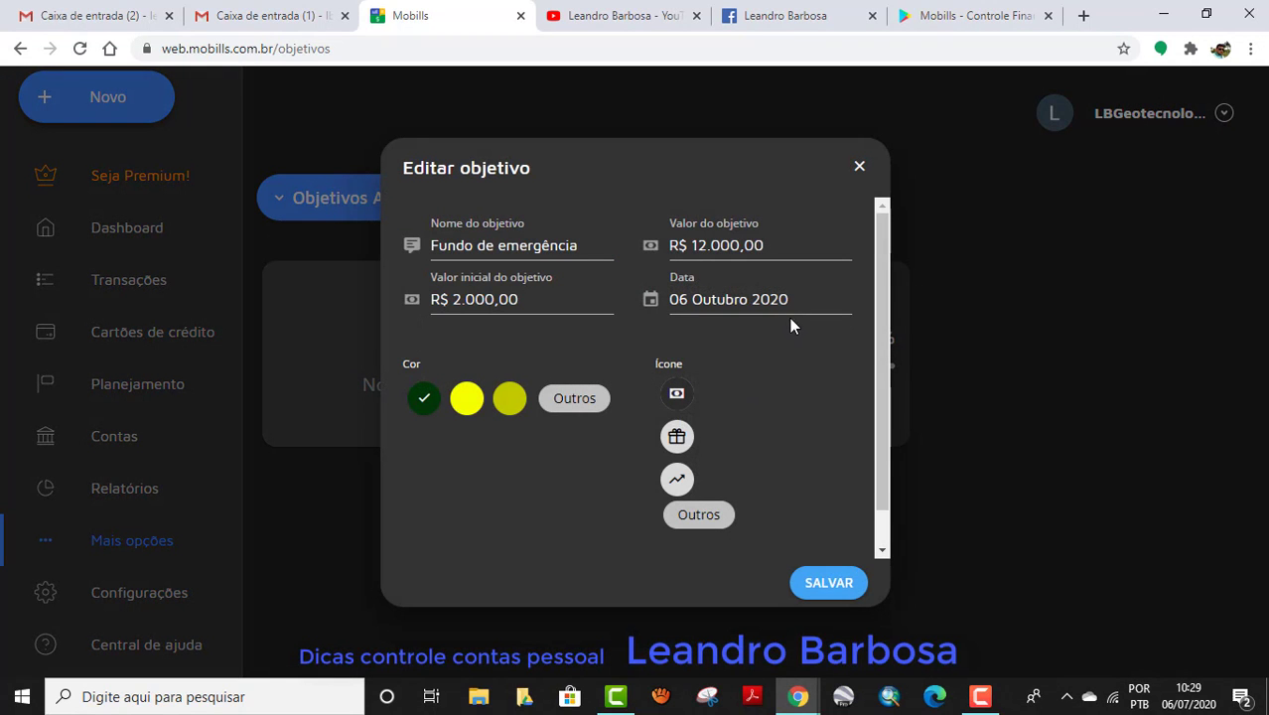
{"action": "left_click", "coordinate": [795, 300]}
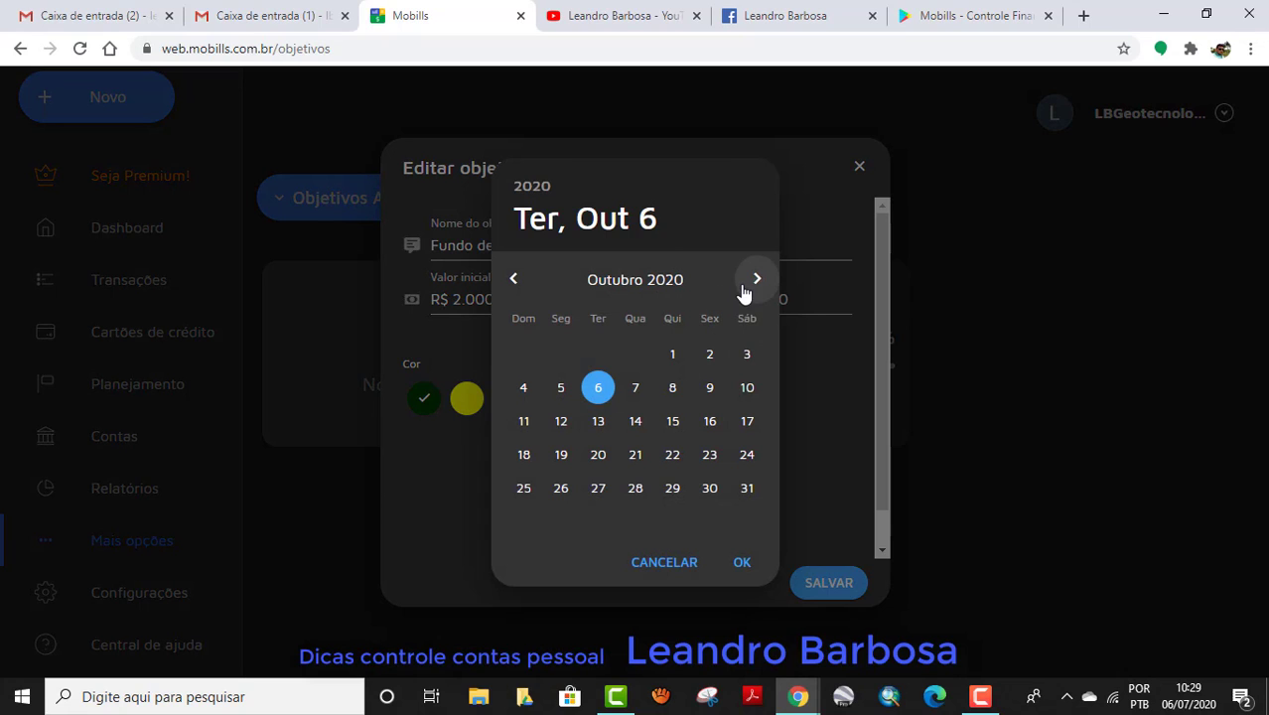
{"action": "left_click", "coordinate": [515, 281]}
{"action": "left_click", "coordinate": [515, 281]}
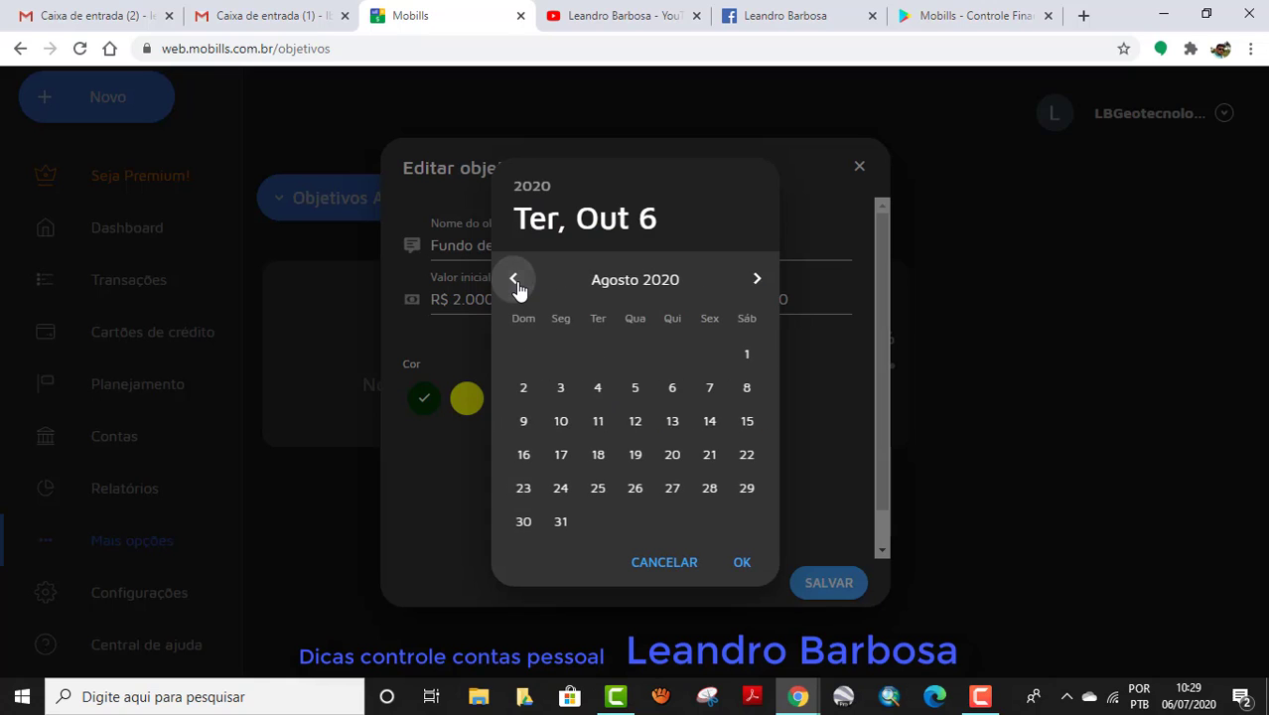
{"action": "left_click", "coordinate": [760, 281]}
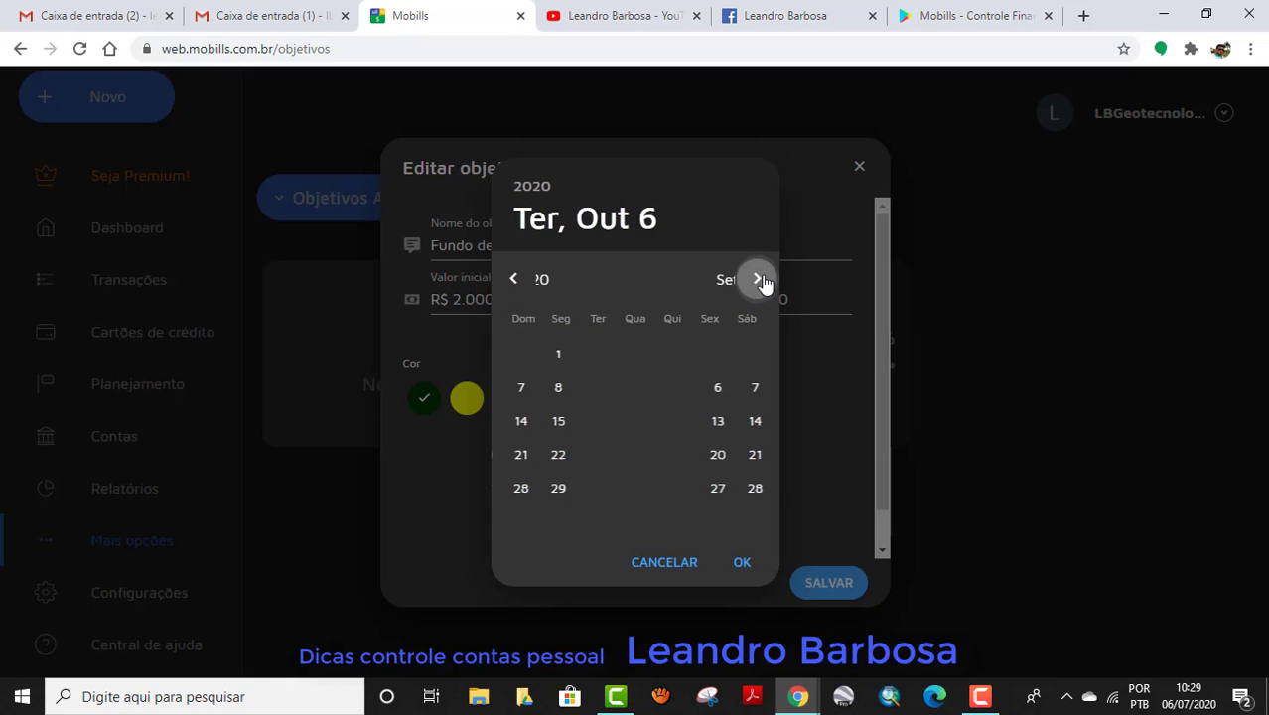
{"action": "left_click", "coordinate": [760, 281]}
{"action": "left_click", "coordinate": [759, 281]}
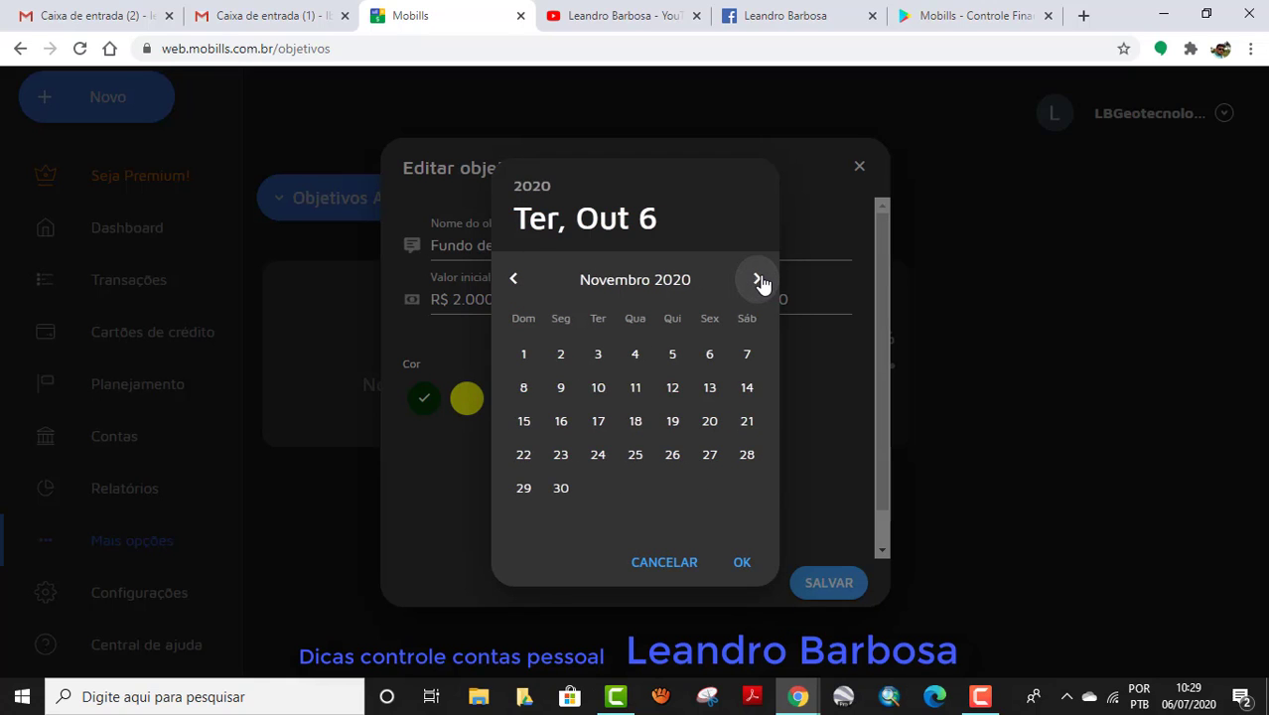
{"action": "left_click", "coordinate": [760, 281]}
{"action": "left_click", "coordinate": [760, 281]}
{"action": "left_click", "coordinate": [514, 281]}
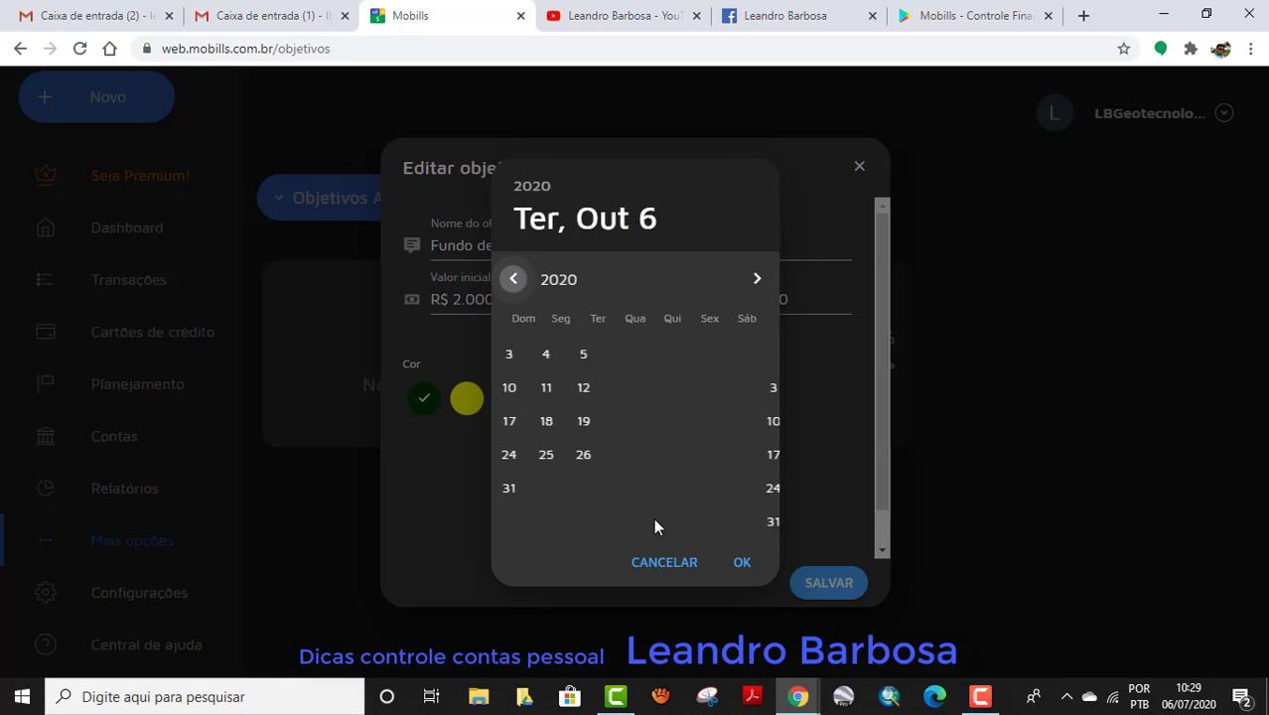
{"action": "left_click", "coordinate": [671, 487]}
{"action": "left_click", "coordinate": [740, 564]}
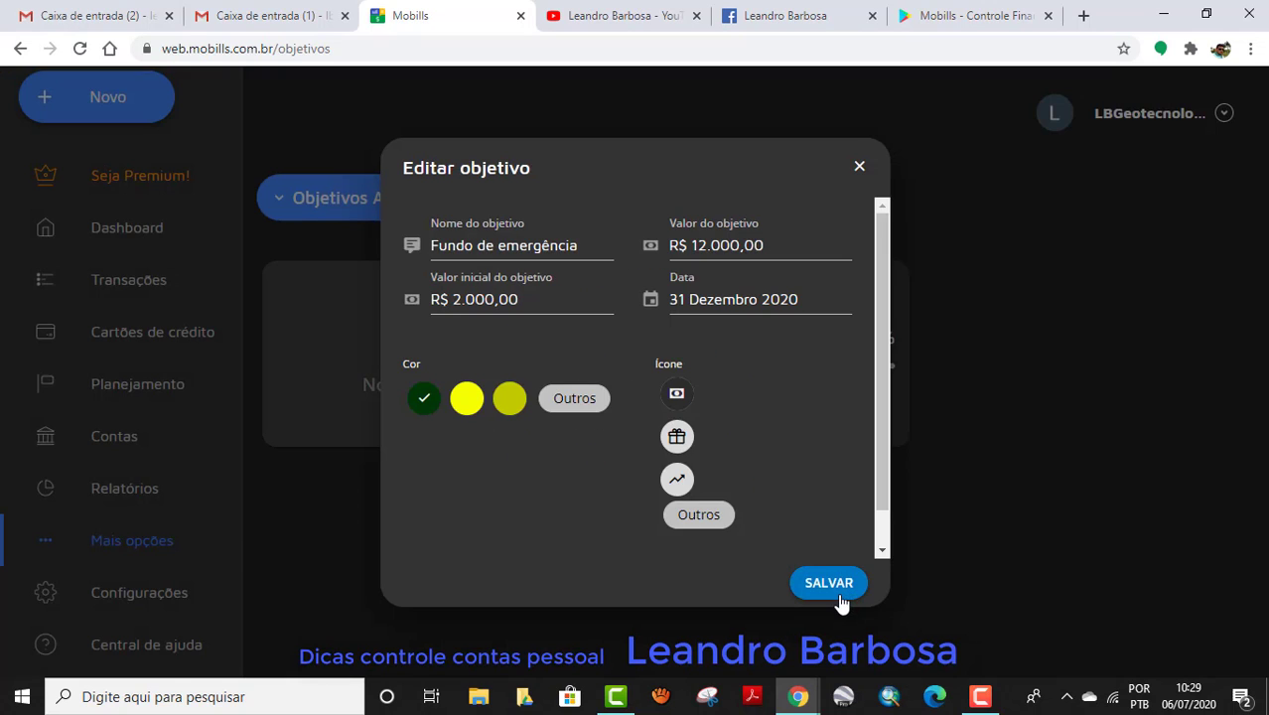
{"action": "left_click", "coordinate": [839, 595]}
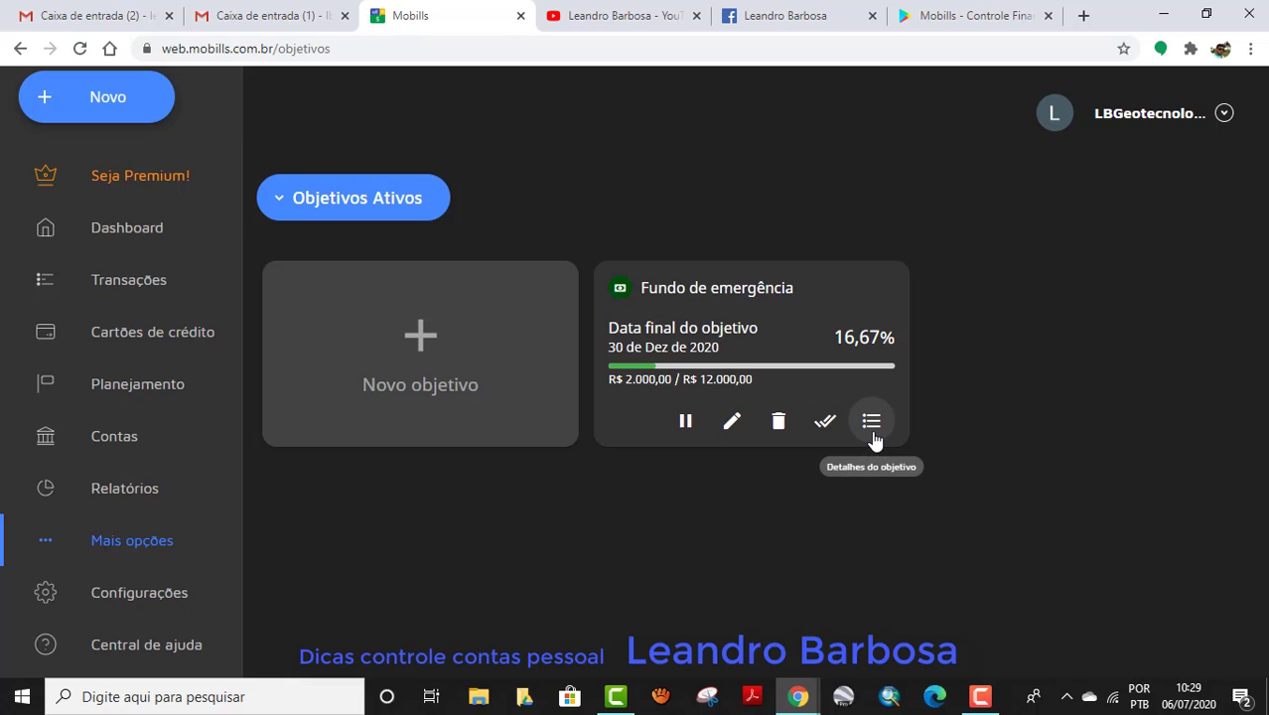
- Go to Mais opções > Categorias to show the Categoria de Despesas table (Clothing, Education, Food…)
{"action": "left_click", "coordinate": [165, 537]}
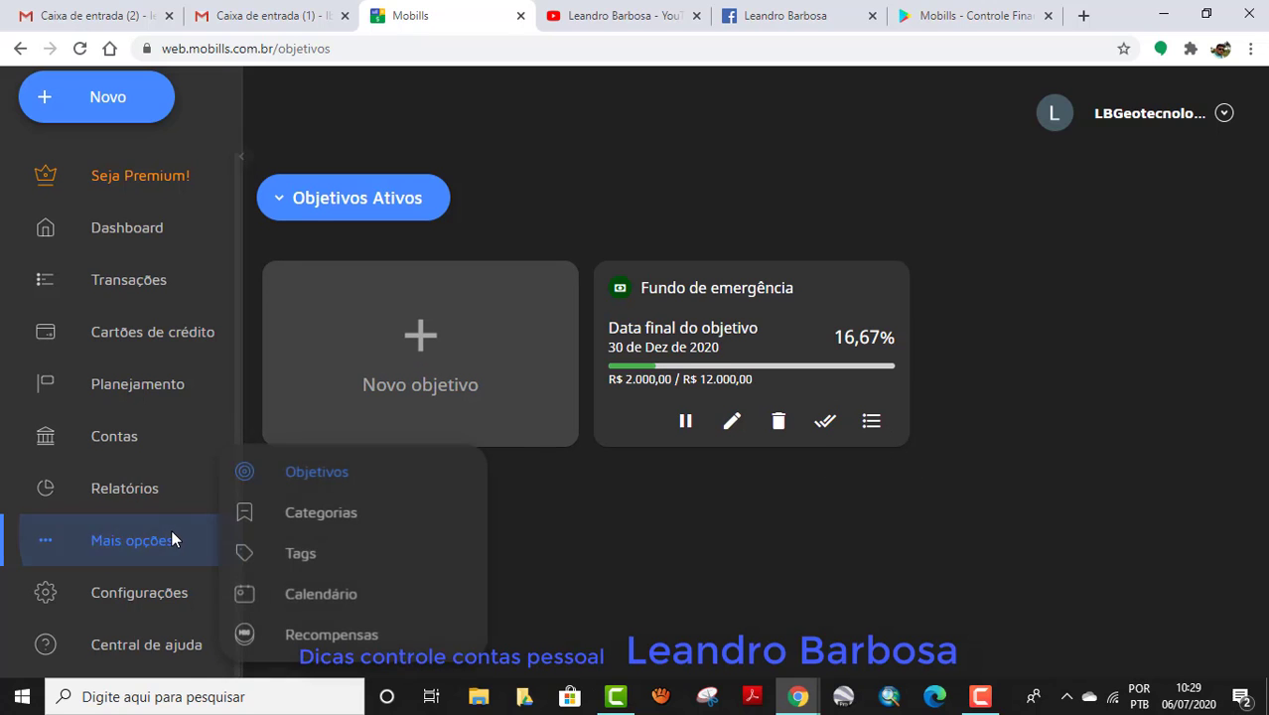
{"action": "left_click", "coordinate": [303, 513]}
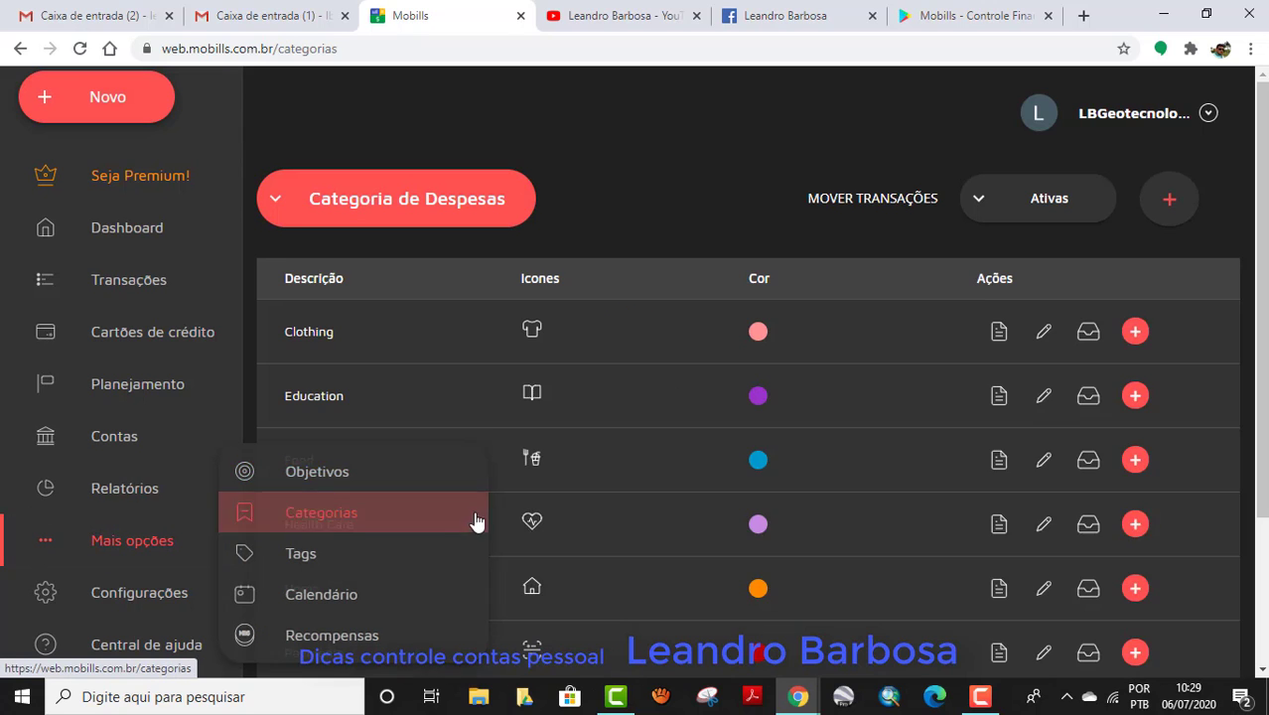
{"action": "left_click", "coordinate": [149, 235]}
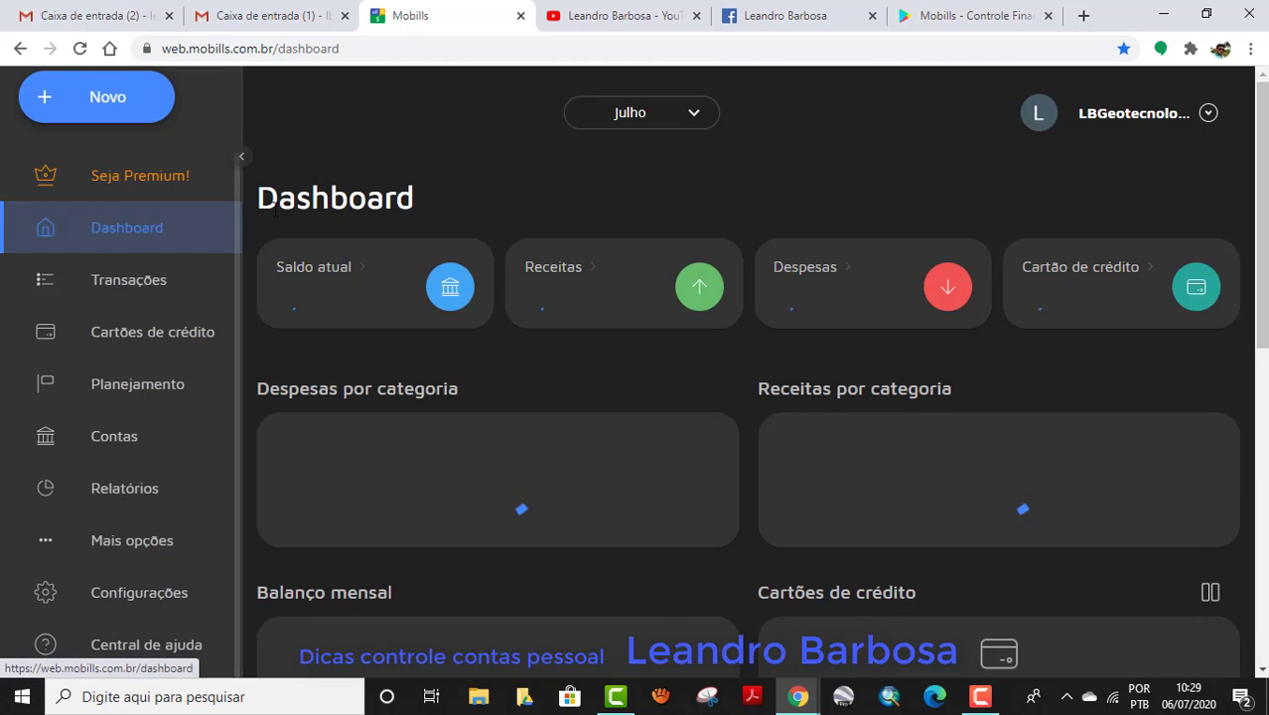
{"action": "left_click", "coordinate": [147, 280]}
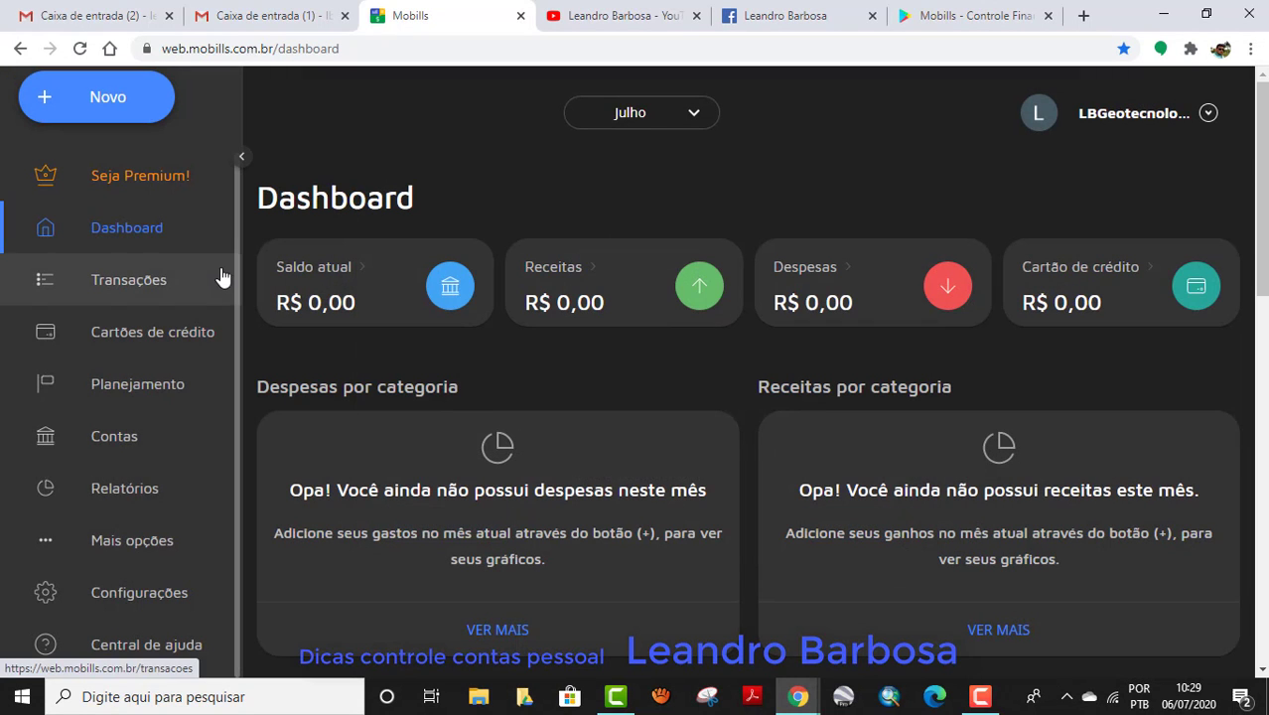
{"action": "left_click", "coordinate": [115, 547]}
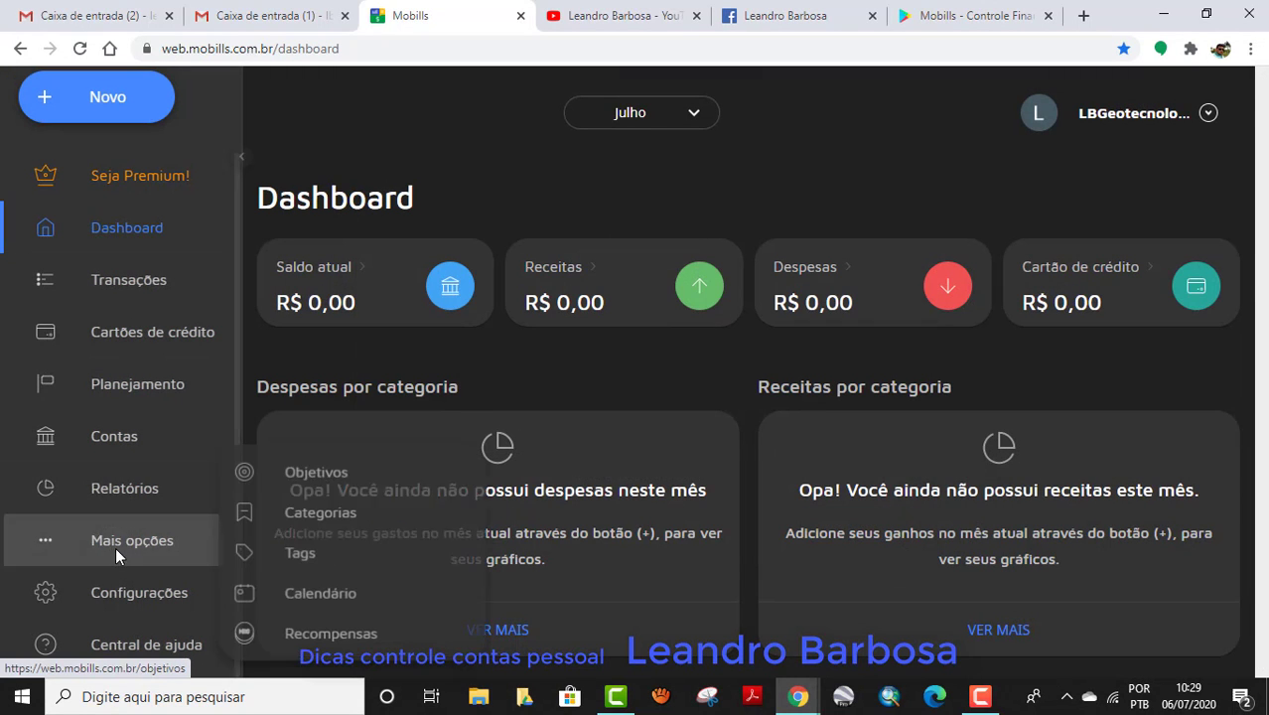
{"action": "left_click", "coordinate": [313, 515]}
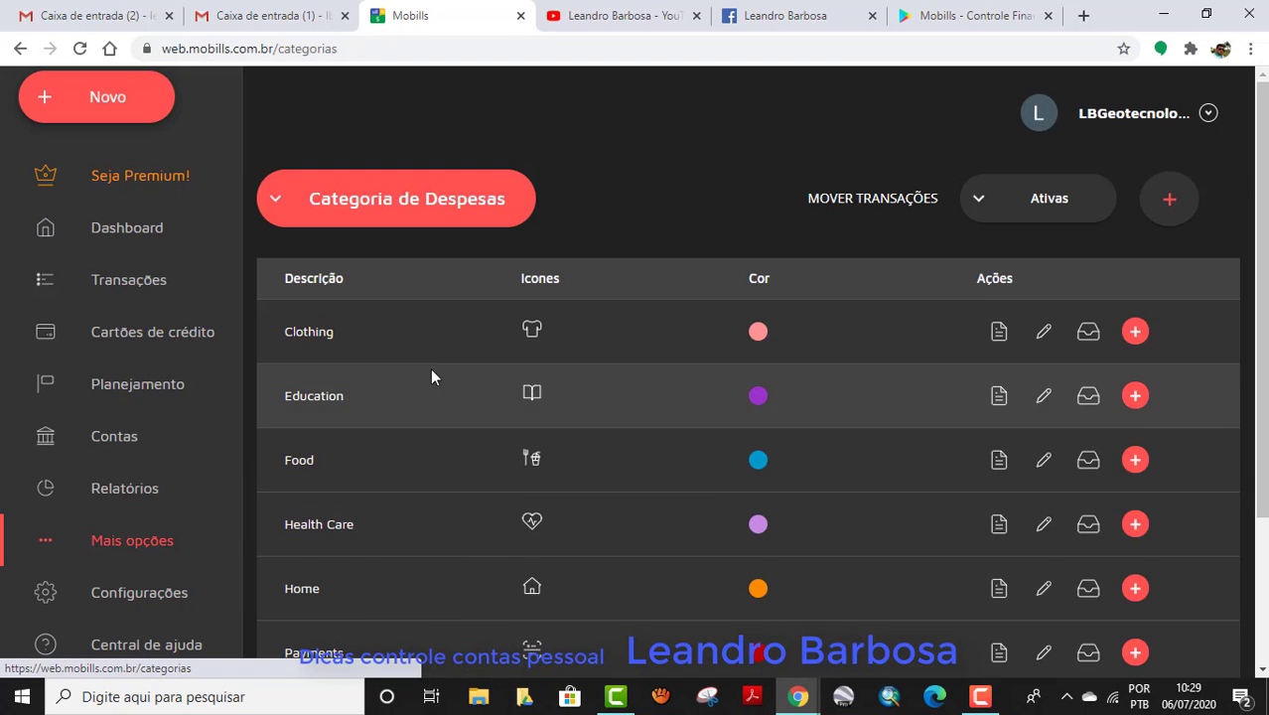
{"action": "scroll", "coordinate": [1196, 91], "scroll_direction": "down", "scroll_amount": 1}
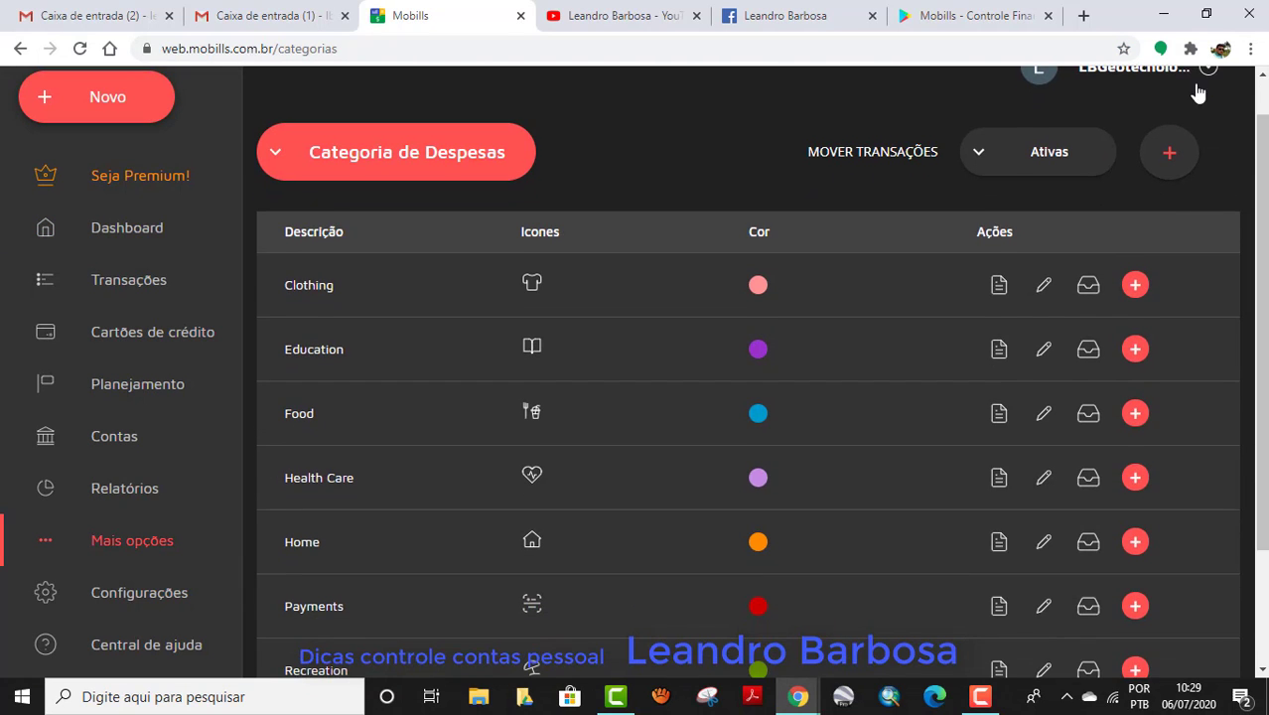
{"action": "scroll", "coordinate": [1184, 102], "scroll_direction": "up", "scroll_amount": 1}
{"action": "left_click", "coordinate": [1174, 117]}
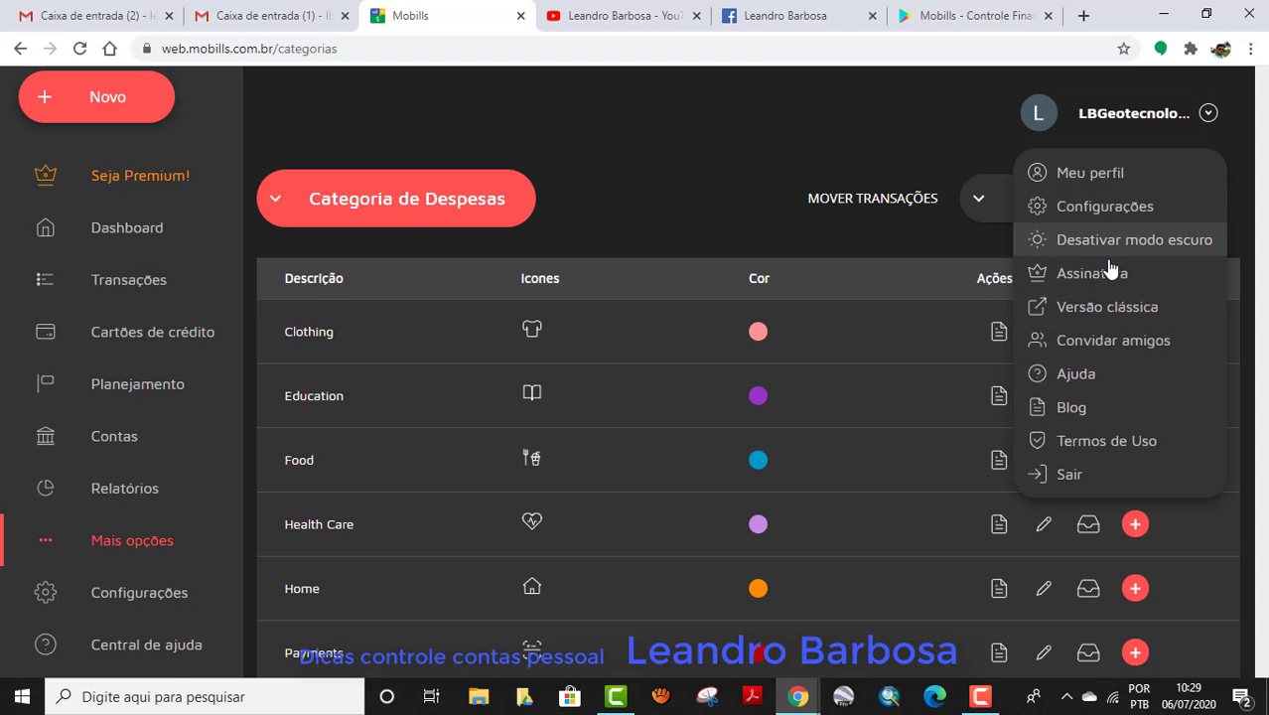
- Switch Mobills back from dark mode to light mode
{"action": "left_click", "coordinate": [1147, 242]}
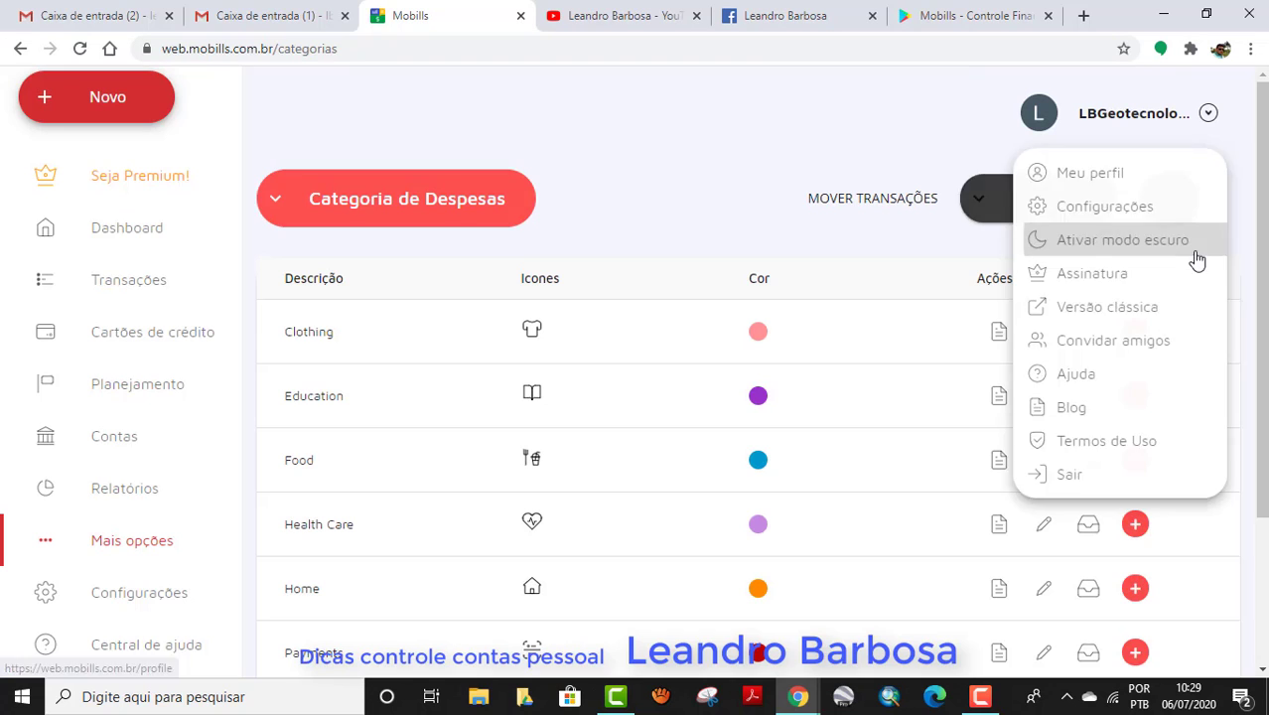
{"action": "left_click_drag", "start_coordinate": [1257, 208], "coordinate": [1257, 258]}
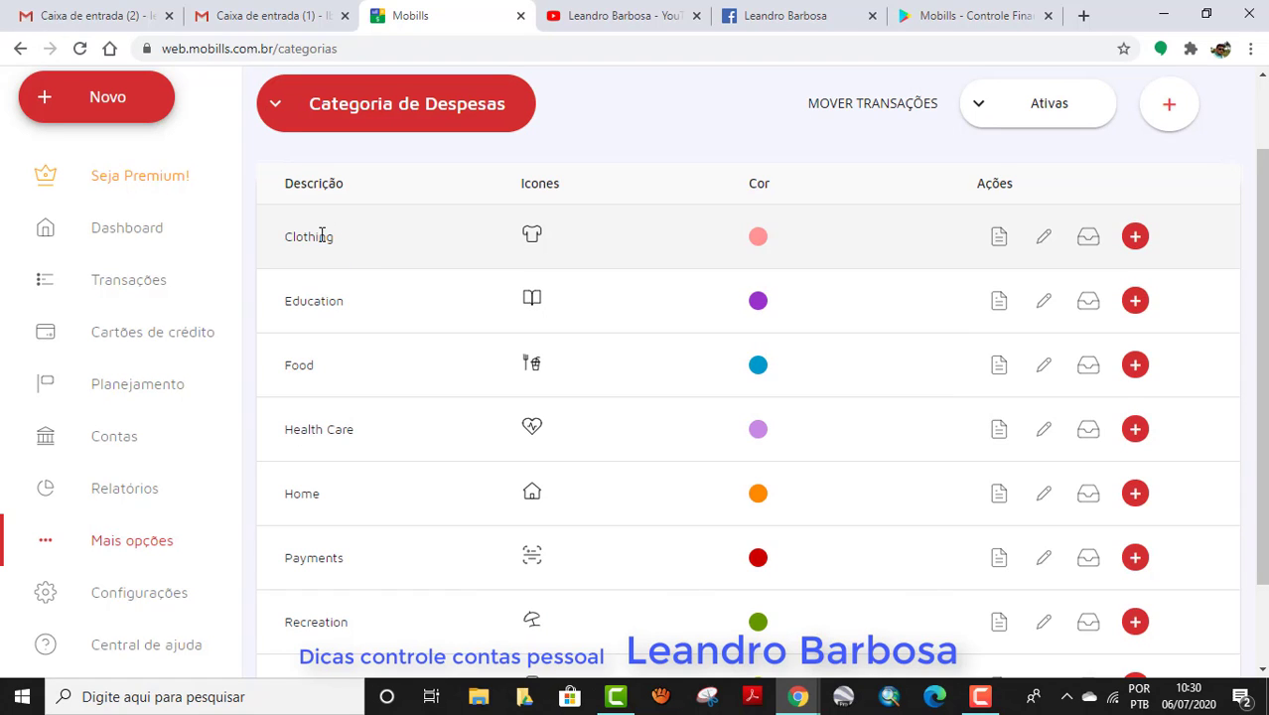
{"action": "scroll", "coordinate": [338, 308], "scroll_direction": "down", "scroll_amount": 1}
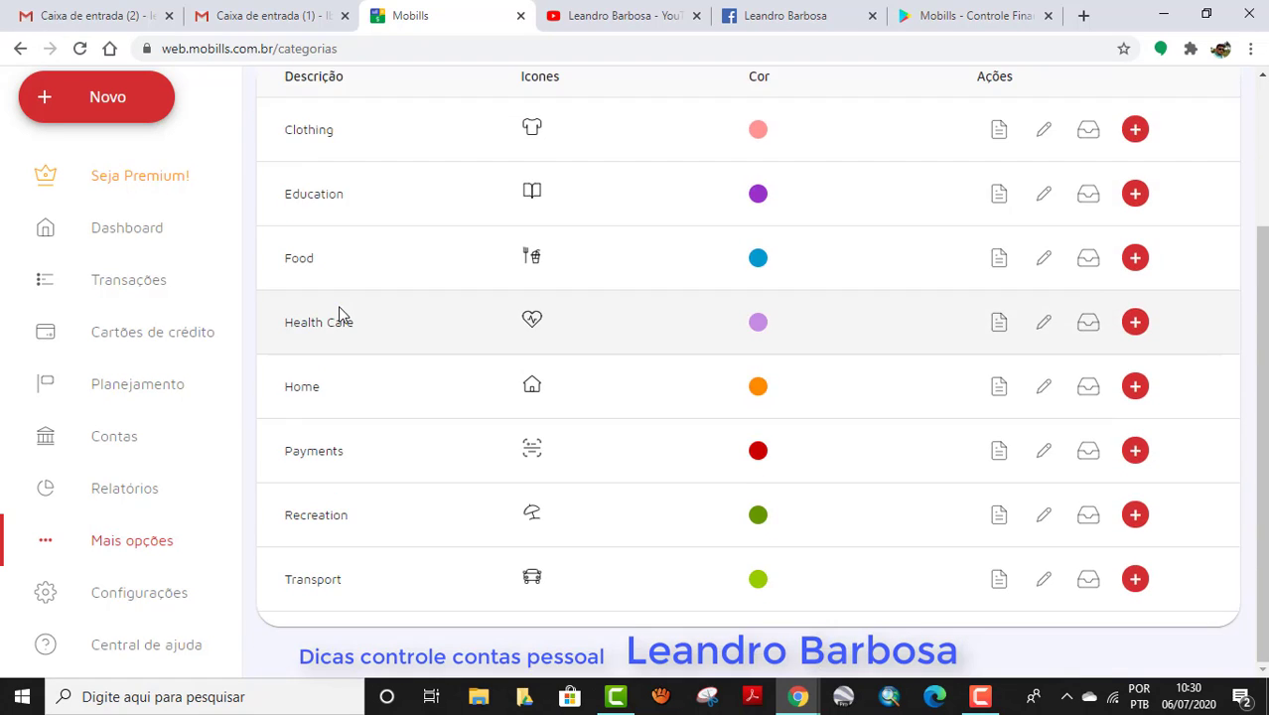
{"action": "scroll", "coordinate": [338, 313], "scroll_direction": "up", "scroll_amount": 2}
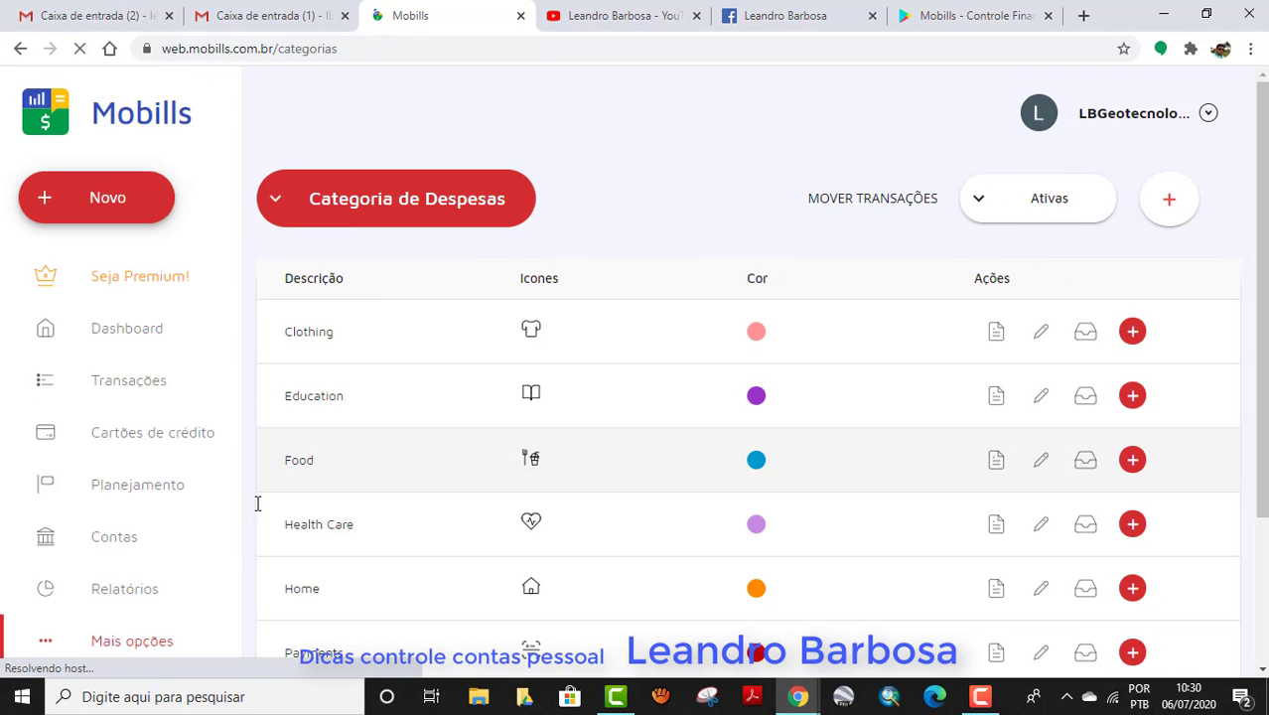
{"action": "scroll", "coordinate": [157, 591], "scroll_direction": "down", "scroll_amount": 3}
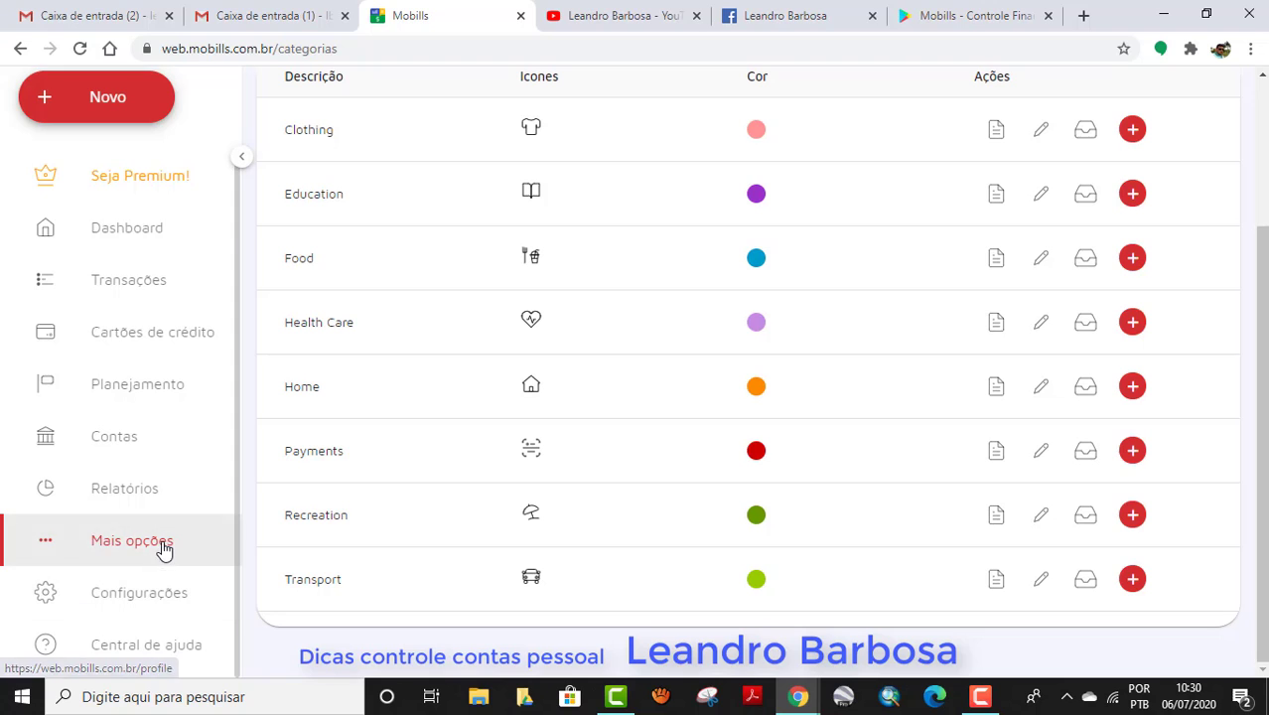
- Open the Minha Conta settings page through the profile menu's Configurações
{"action": "left_click", "coordinate": [162, 545]}
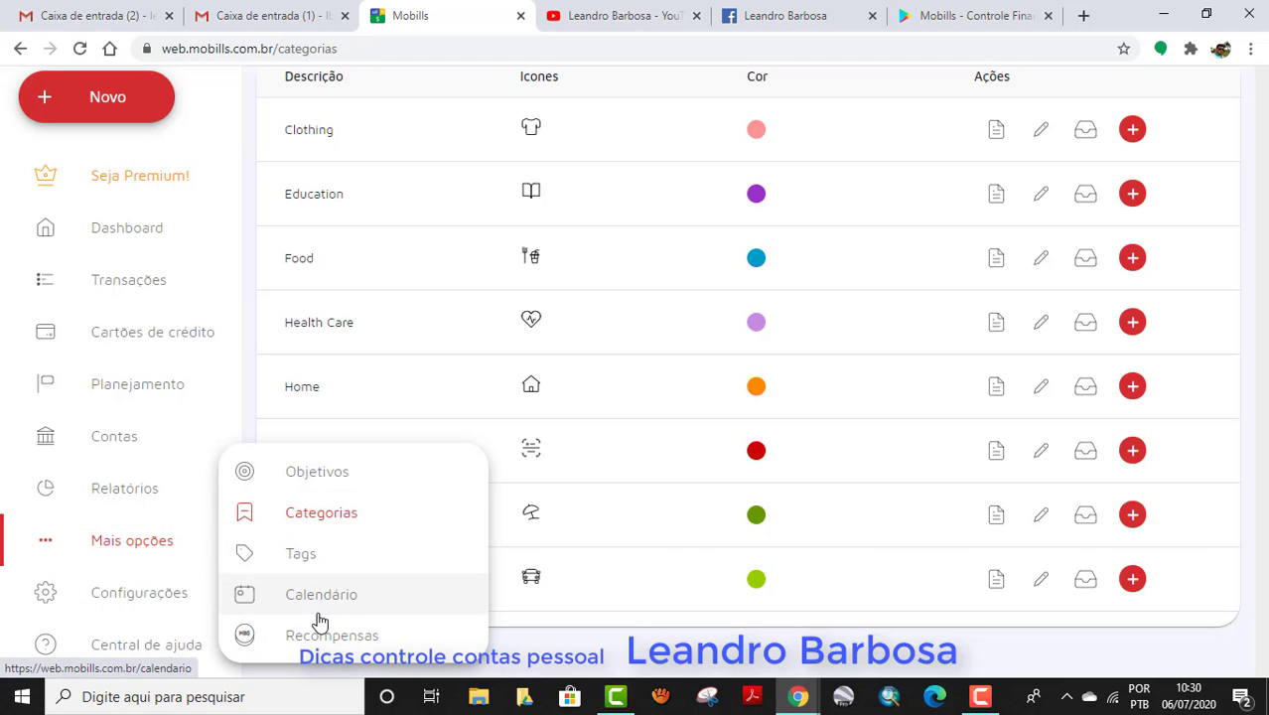
{"action": "scroll", "coordinate": [1172, 135], "scroll_direction": "up", "scroll_amount": 2}
{"action": "left_click", "coordinate": [1208, 113]}
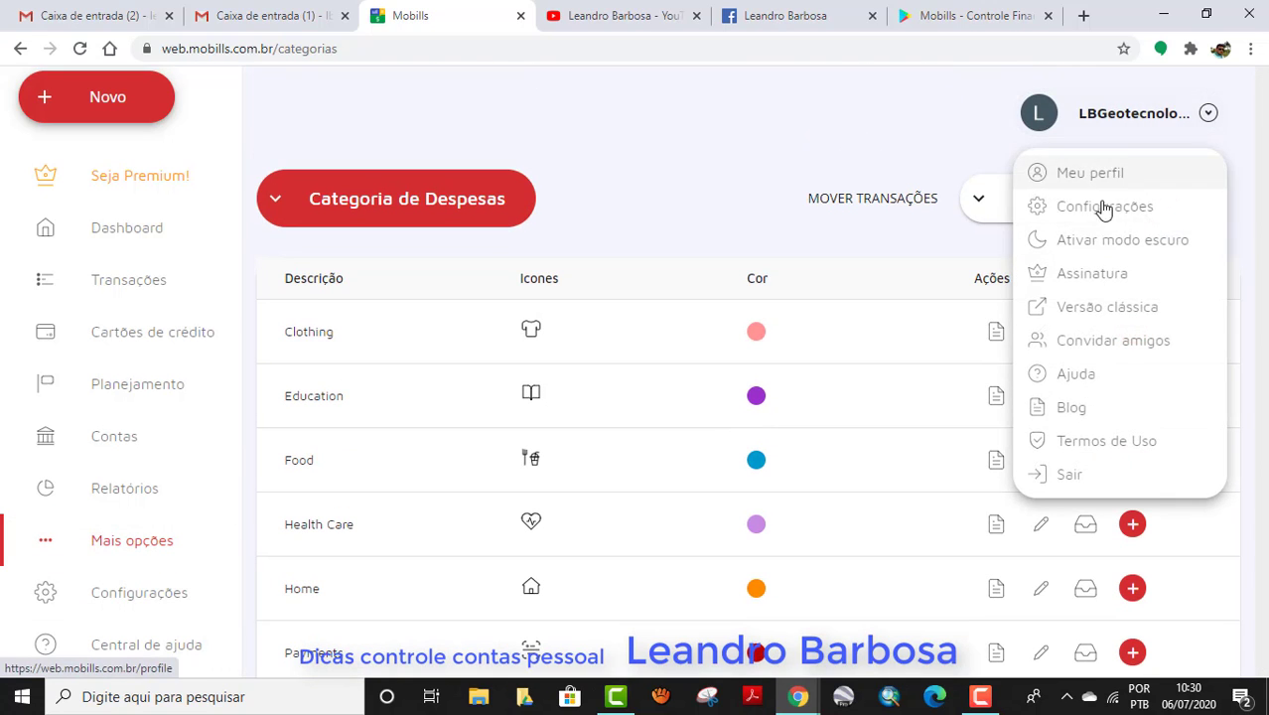
{"action": "left_click", "coordinate": [1103, 208]}
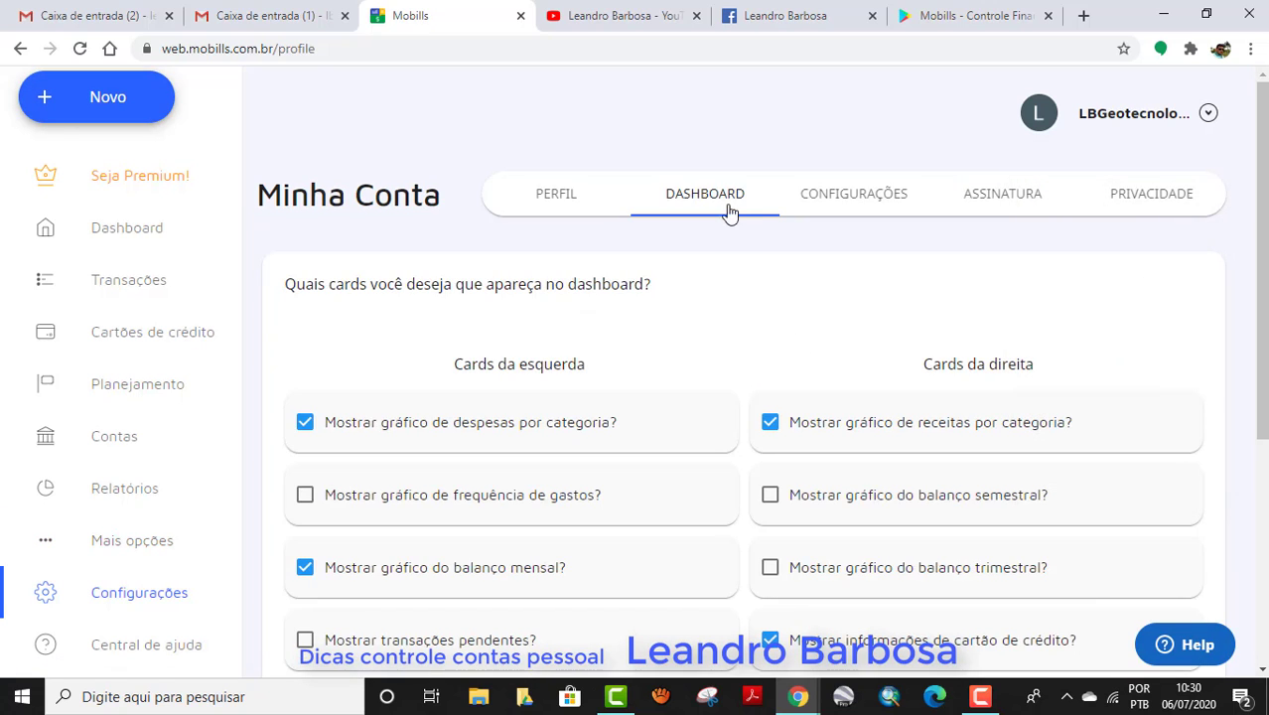
- On the PERFIL tab, set Idioma to Português Brasil and save
{"action": "left_click", "coordinate": [832, 197]}
{"action": "left_click", "coordinate": [581, 195]}
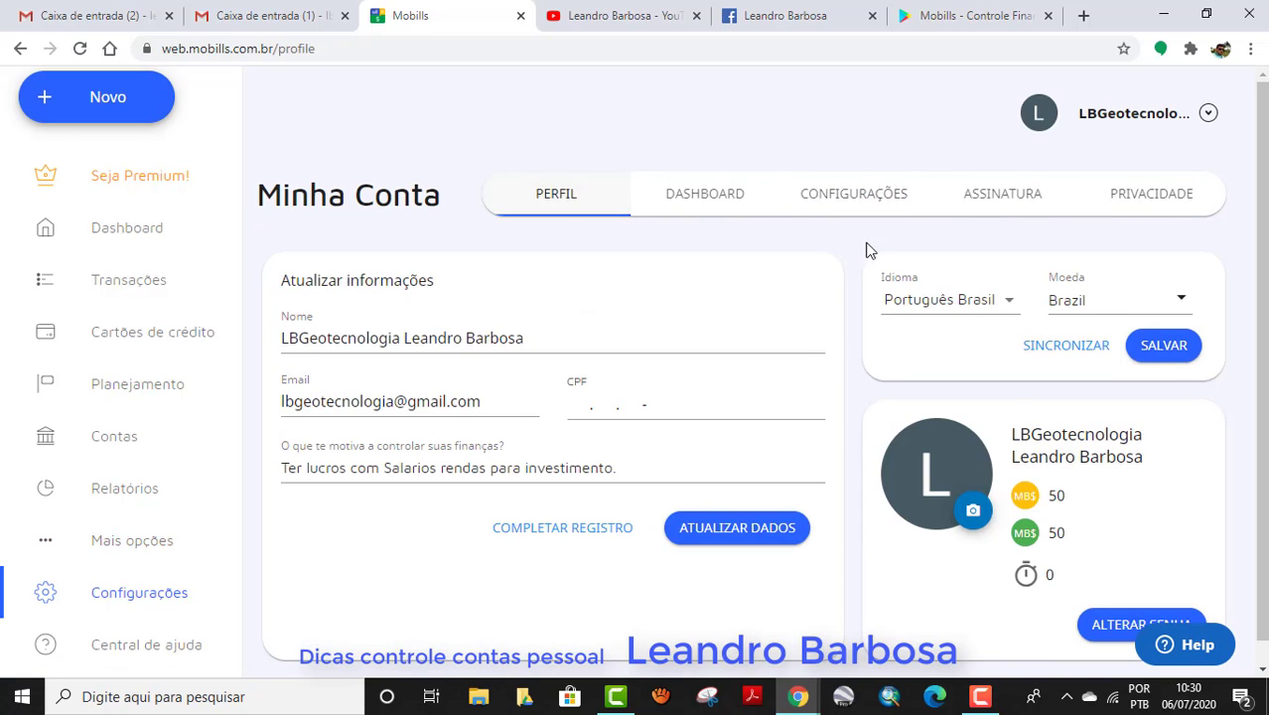
{"action": "left_click", "coordinate": [962, 303]}
{"action": "left_click", "coordinate": [950, 340]}
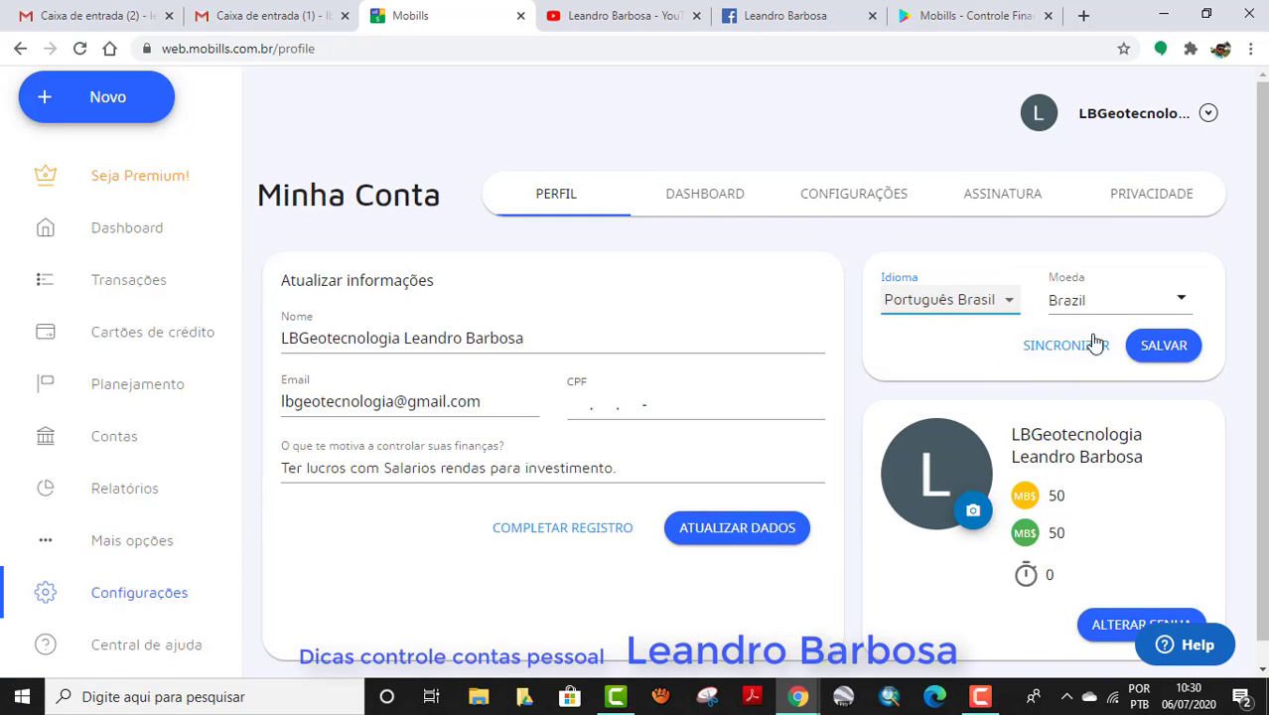
{"action": "left_click", "coordinate": [1160, 350]}
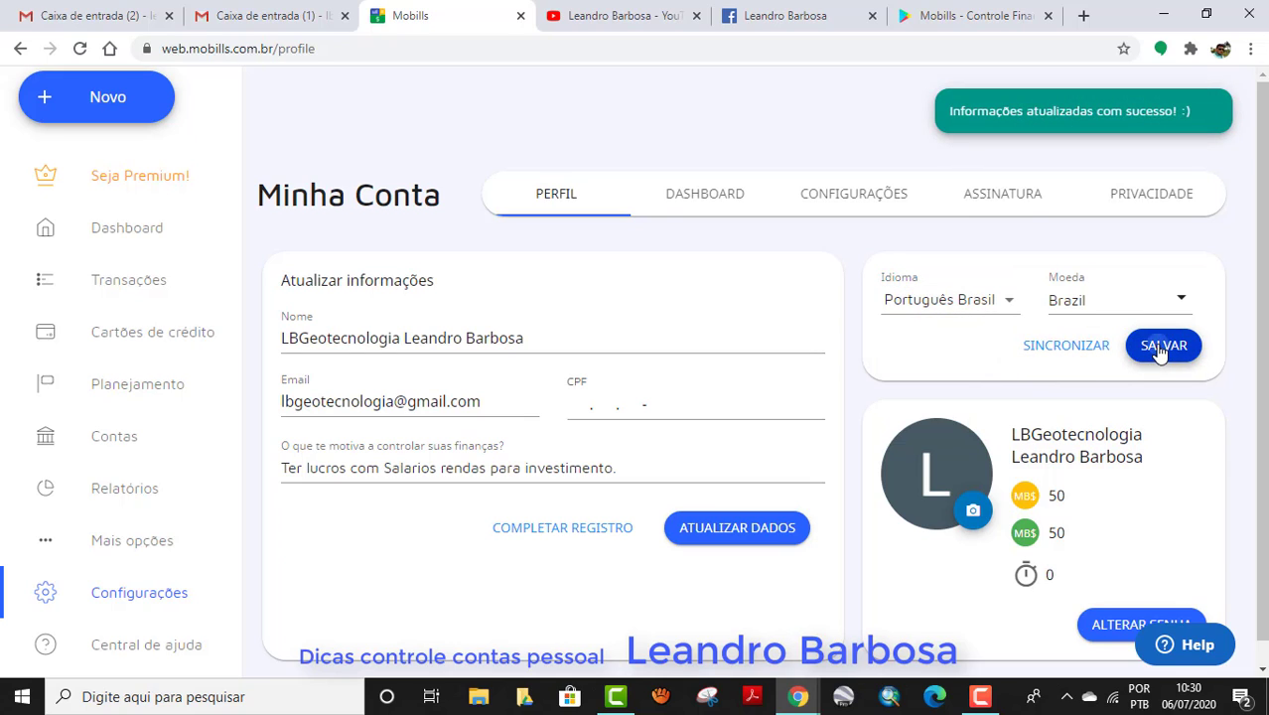
{"action": "left_click", "coordinate": [1160, 350]}
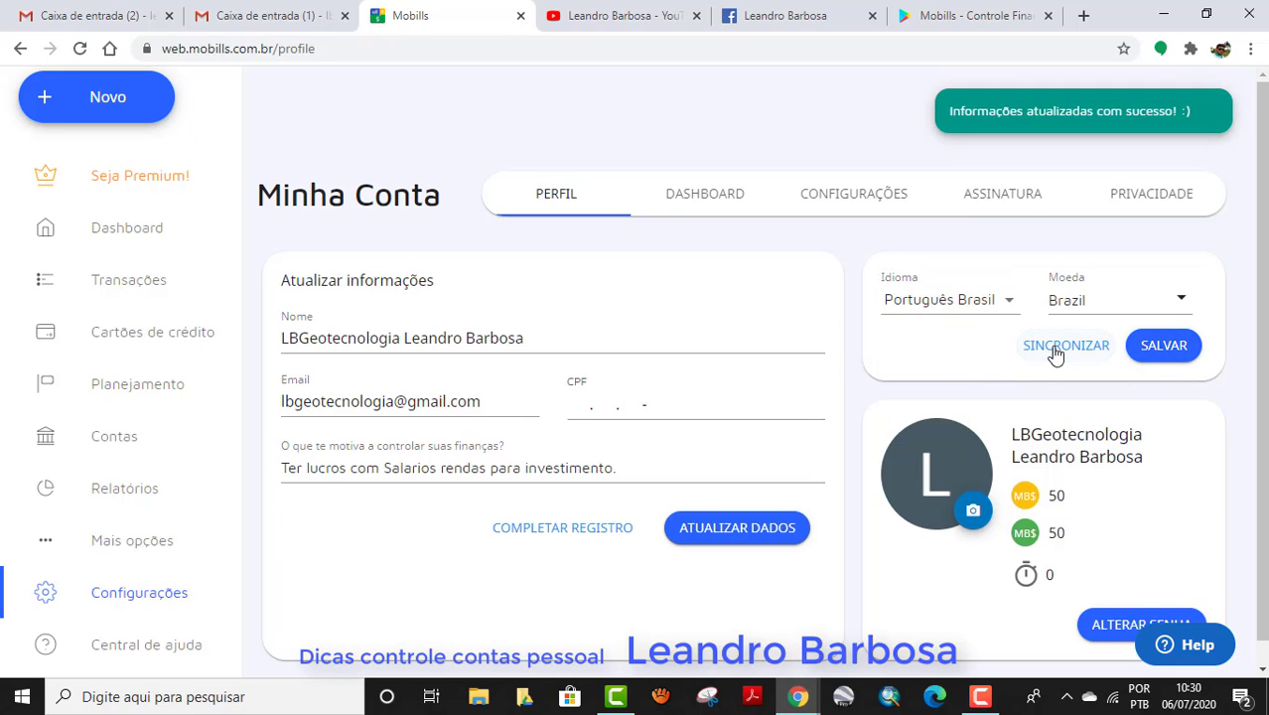
- Synchronise the account data and reopen the Mais opções section list
{"action": "left_click", "coordinate": [1056, 354]}
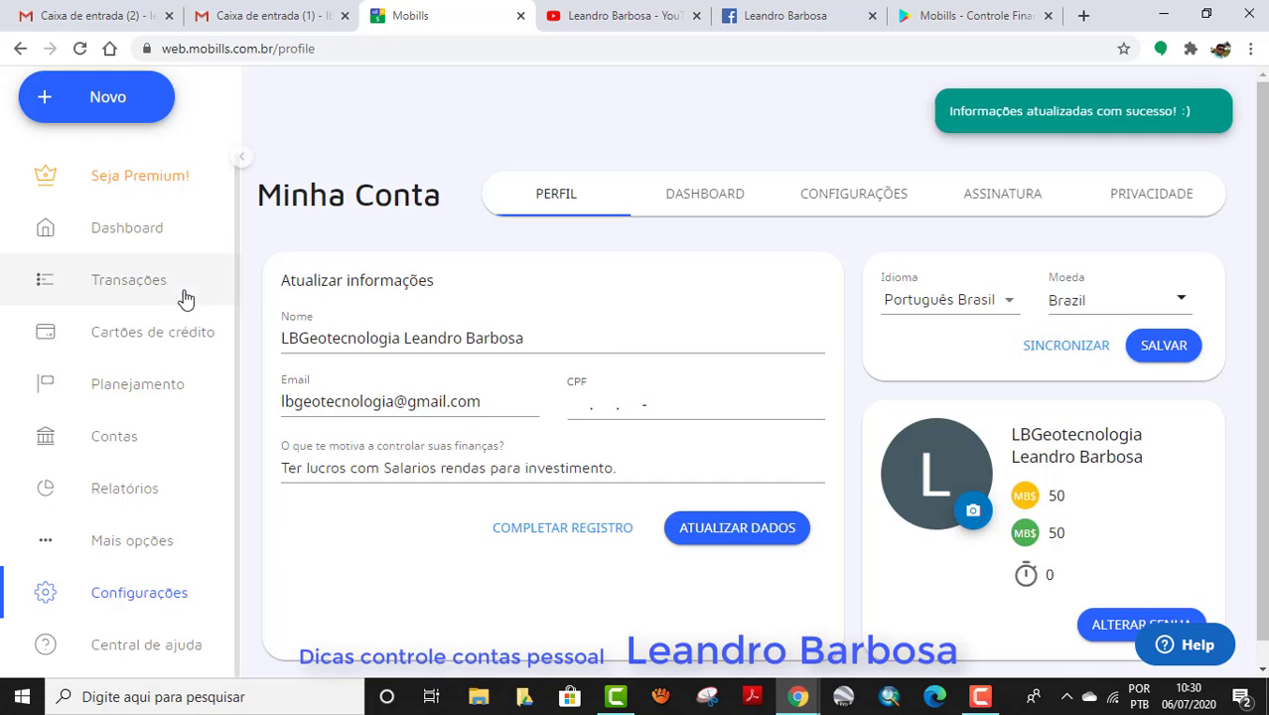
{"action": "left_click", "coordinate": [142, 283]}
{"action": "left_click", "coordinate": [156, 593]}
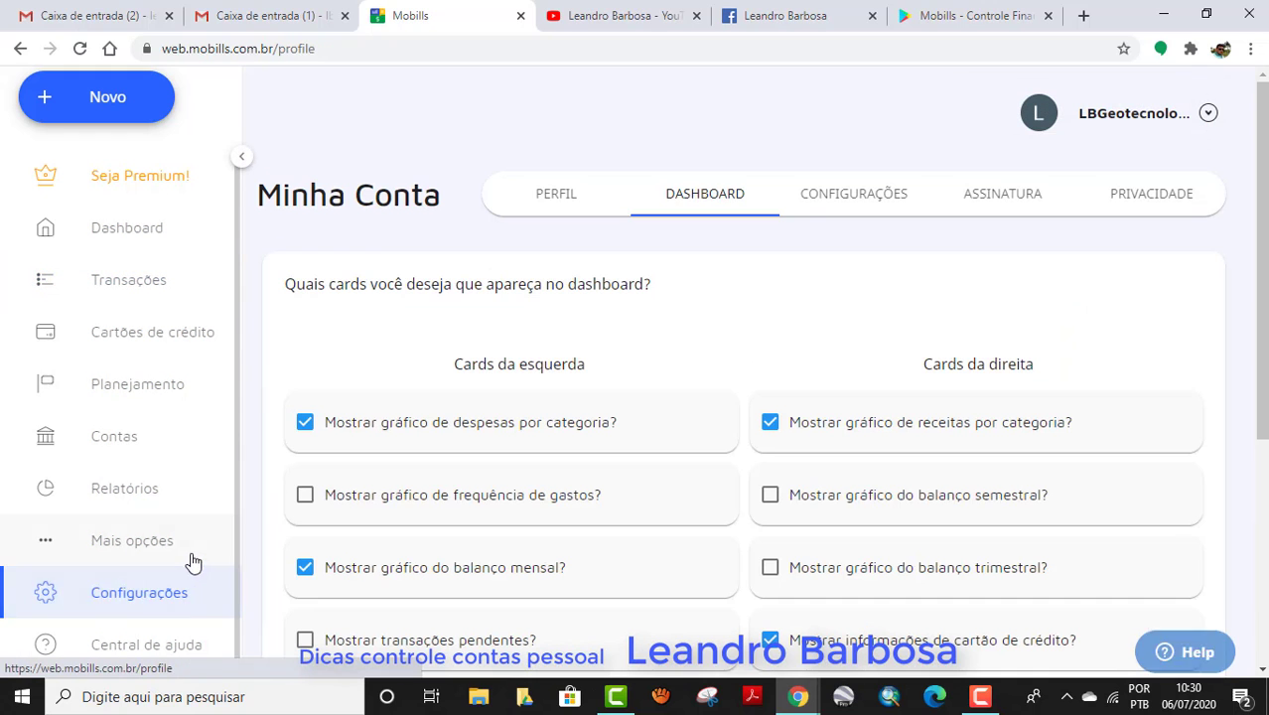
{"action": "left_click", "coordinate": [157, 564]}
- Reopen the expense Categorias page, cancel a new category form, and reload it with F5
{"action": "left_click", "coordinate": [318, 518]}
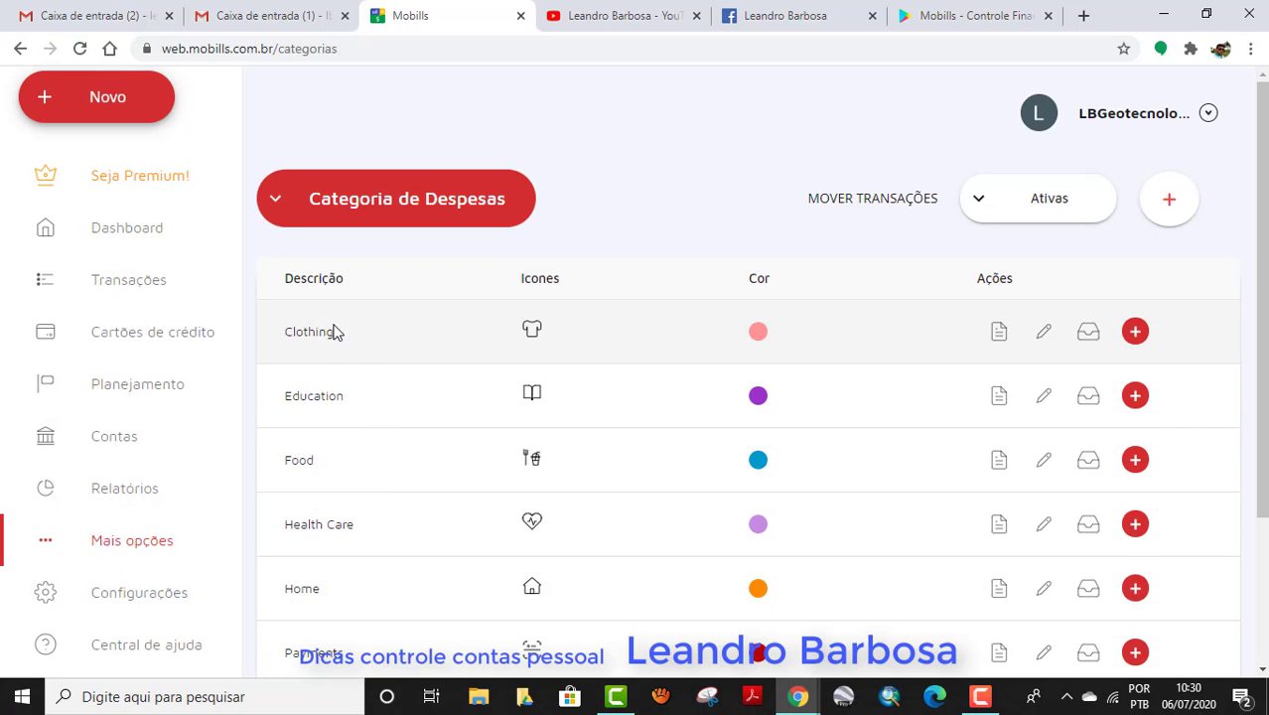
{"action": "left_click", "coordinate": [1055, 200]}
{"action": "left_click", "coordinate": [1174, 200]}
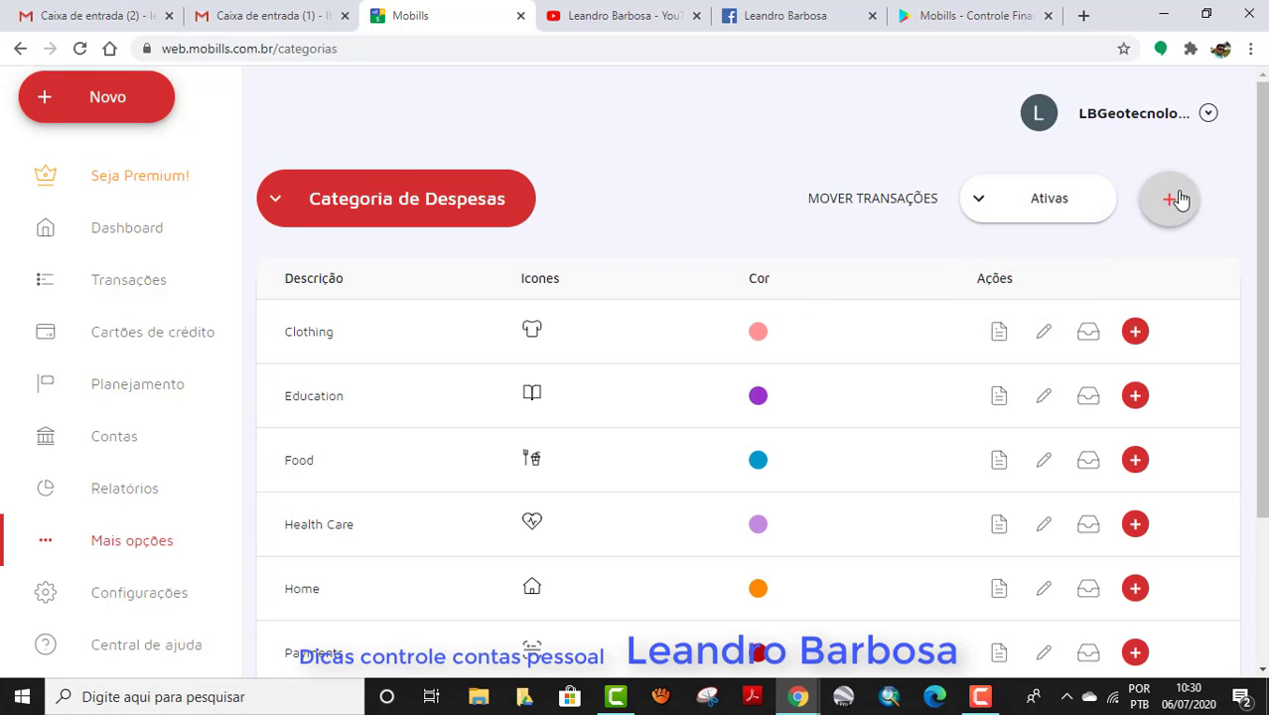
{"action": "left_click", "coordinate": [328, 390]}
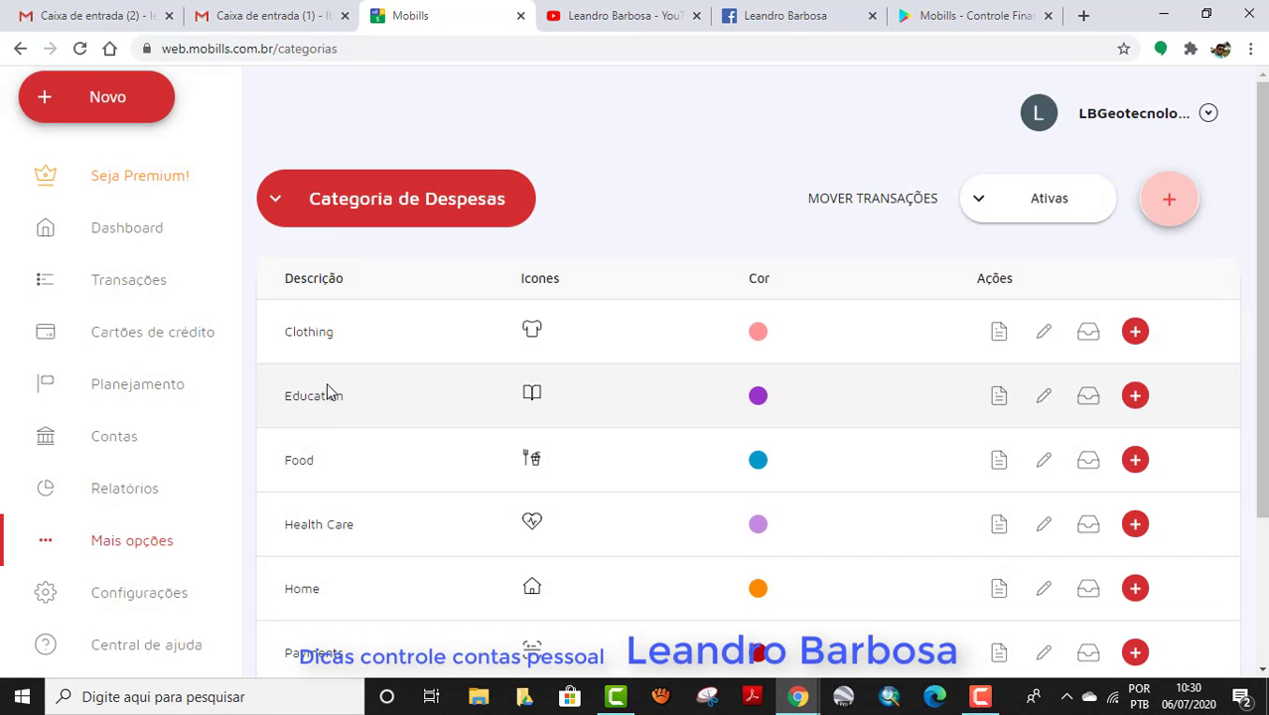
{"action": "key", "text": "F5"}
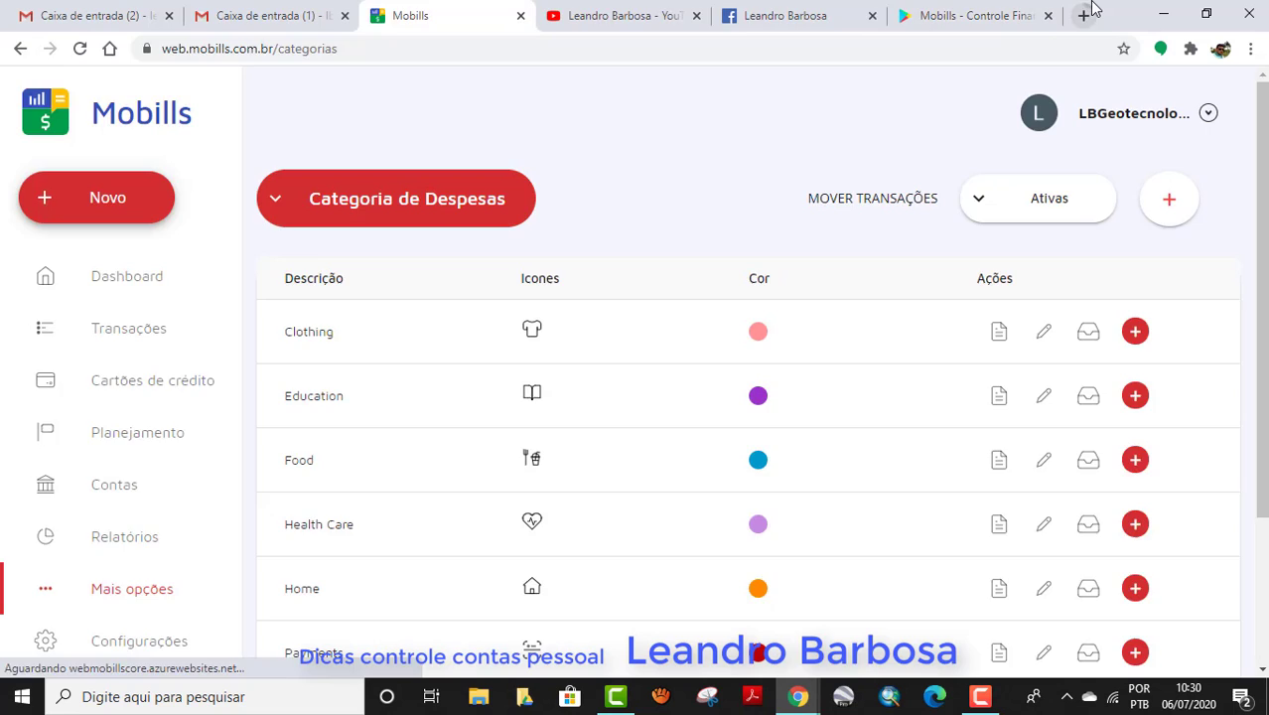
{"action": "left_click", "coordinate": [1085, 13]}
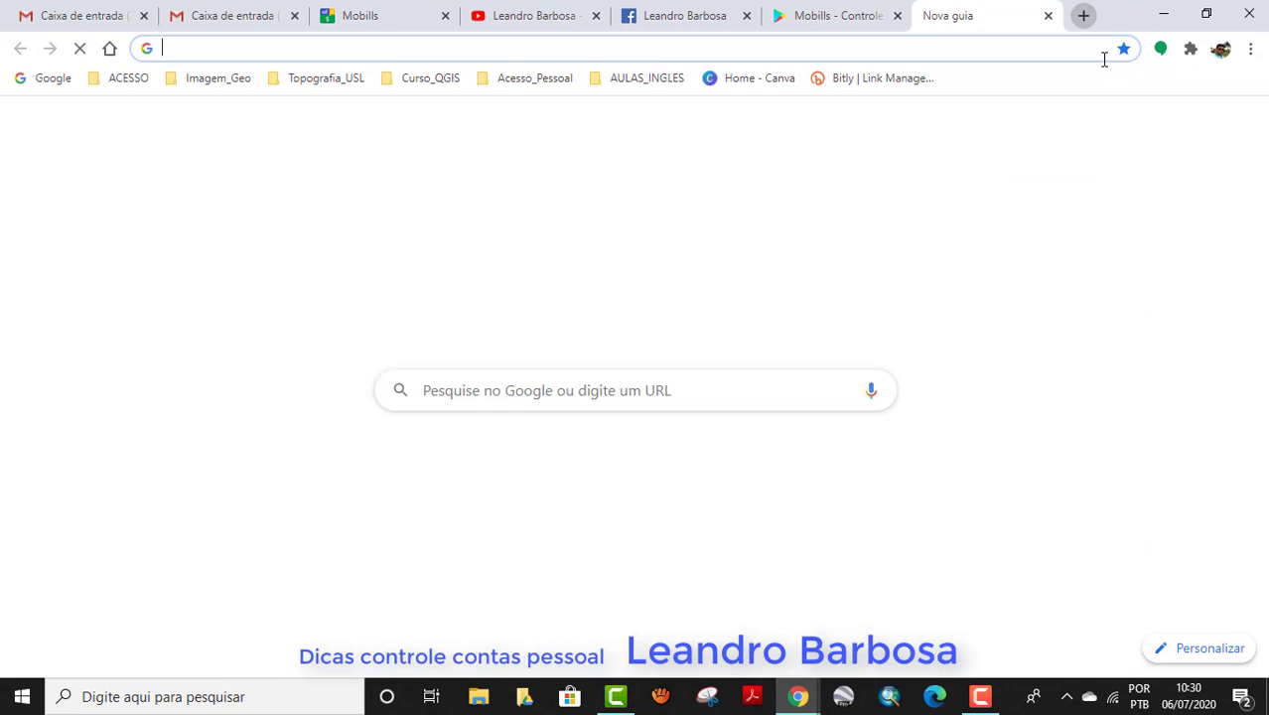
{"action": "left_click", "coordinate": [418, 8]}
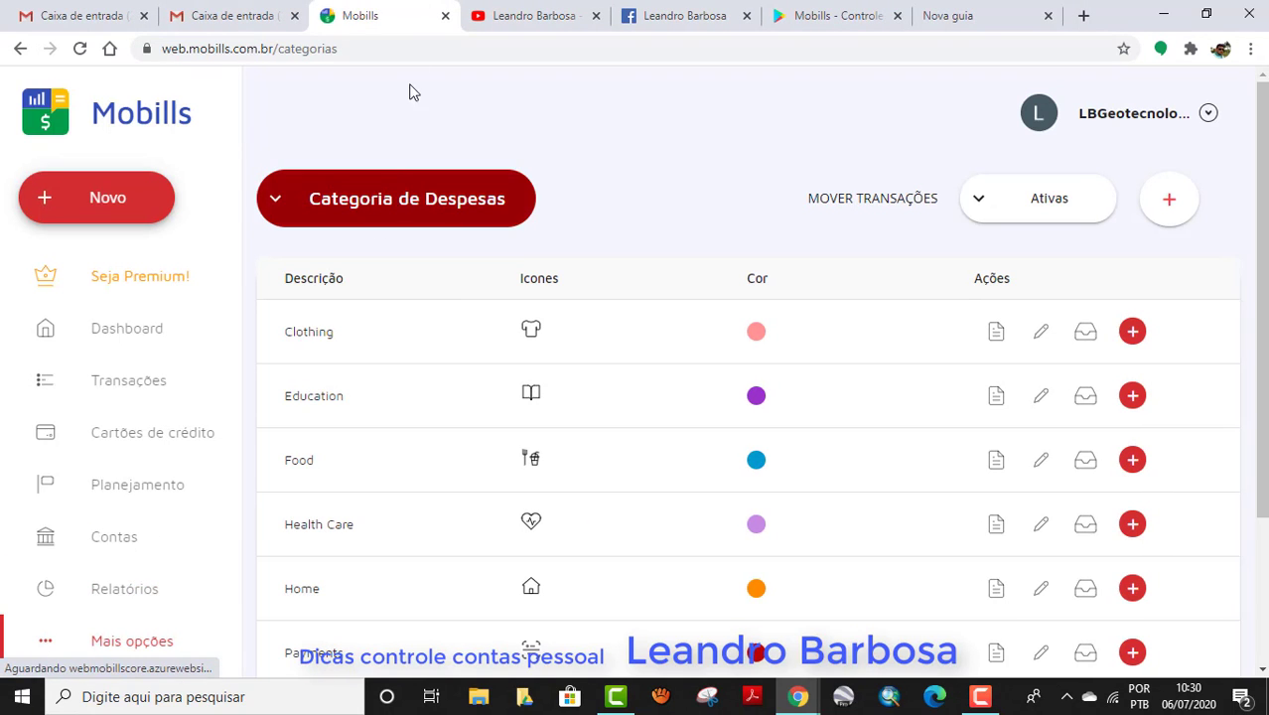
- Sign out via Sair, sign back in with a Google account, accept the terms, dismiss the welcome dialog
{"action": "left_click", "coordinate": [1200, 119]}
{"action": "left_click", "coordinate": [1073, 475]}
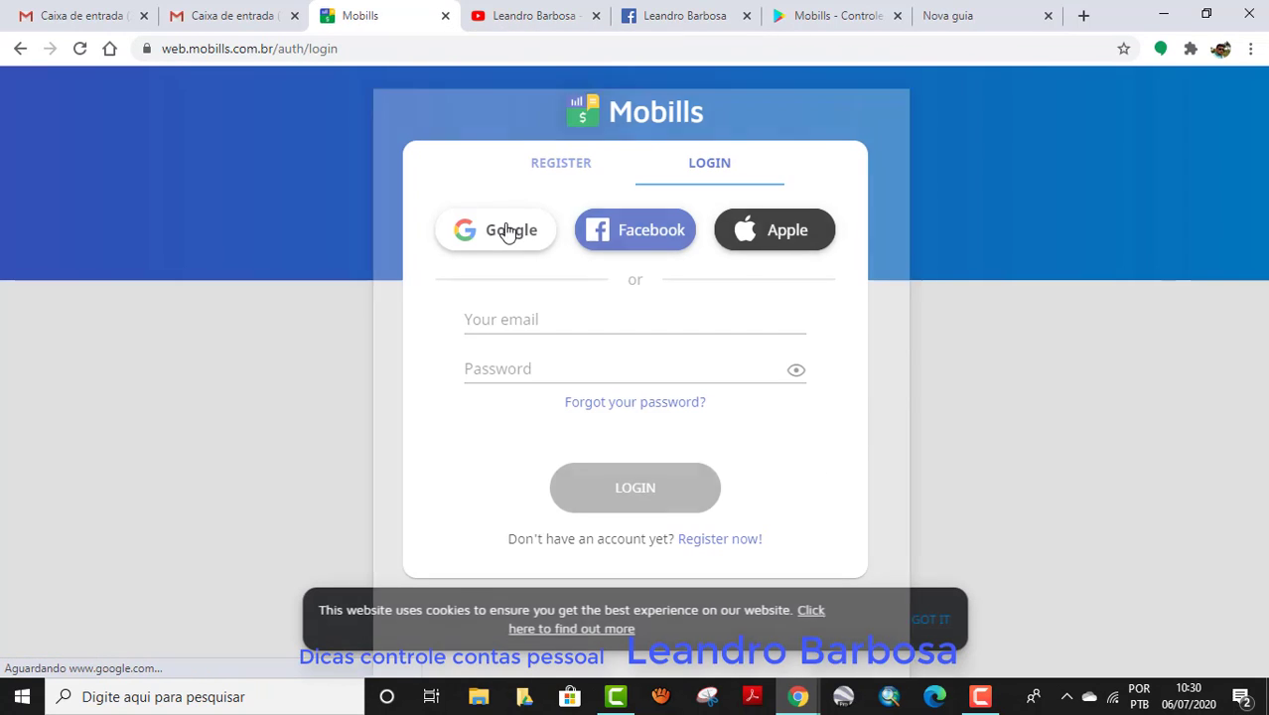
{"action": "left_click", "coordinate": [505, 232]}
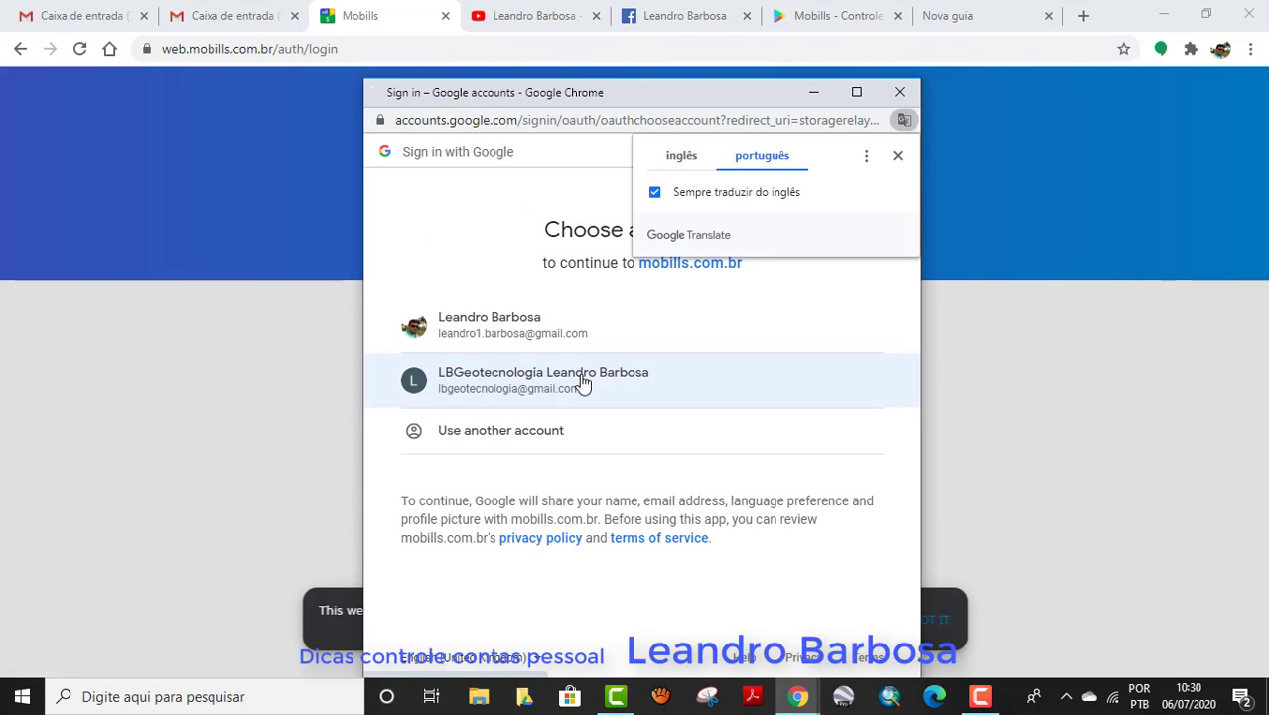
{"action": "left_click", "coordinate": [604, 389]}
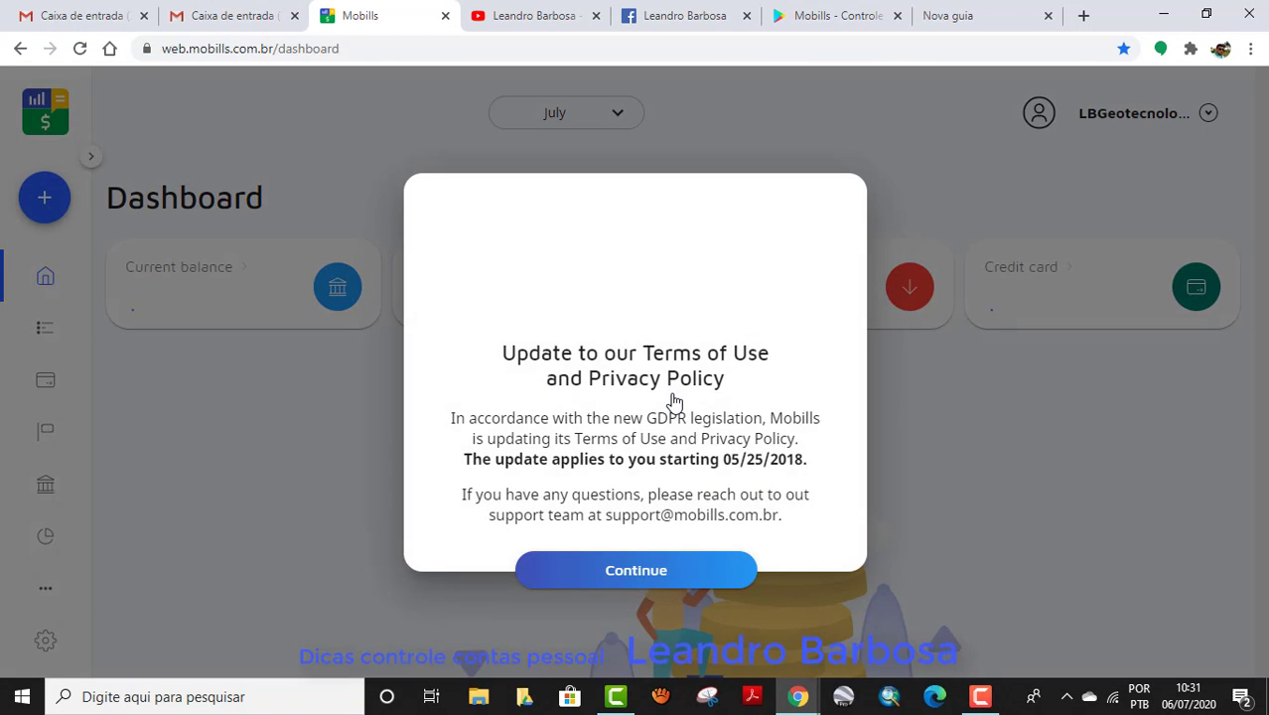
{"action": "left_click", "coordinate": [659, 576]}
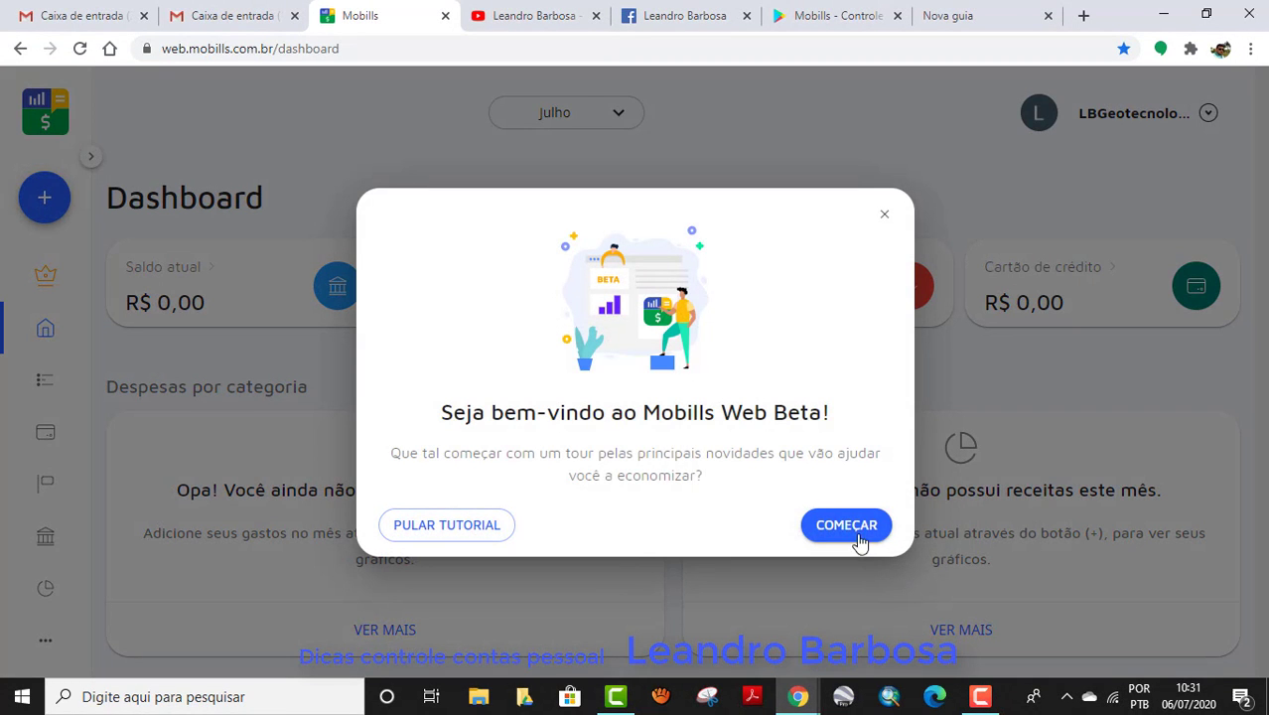
{"action": "left_click", "coordinate": [882, 216]}
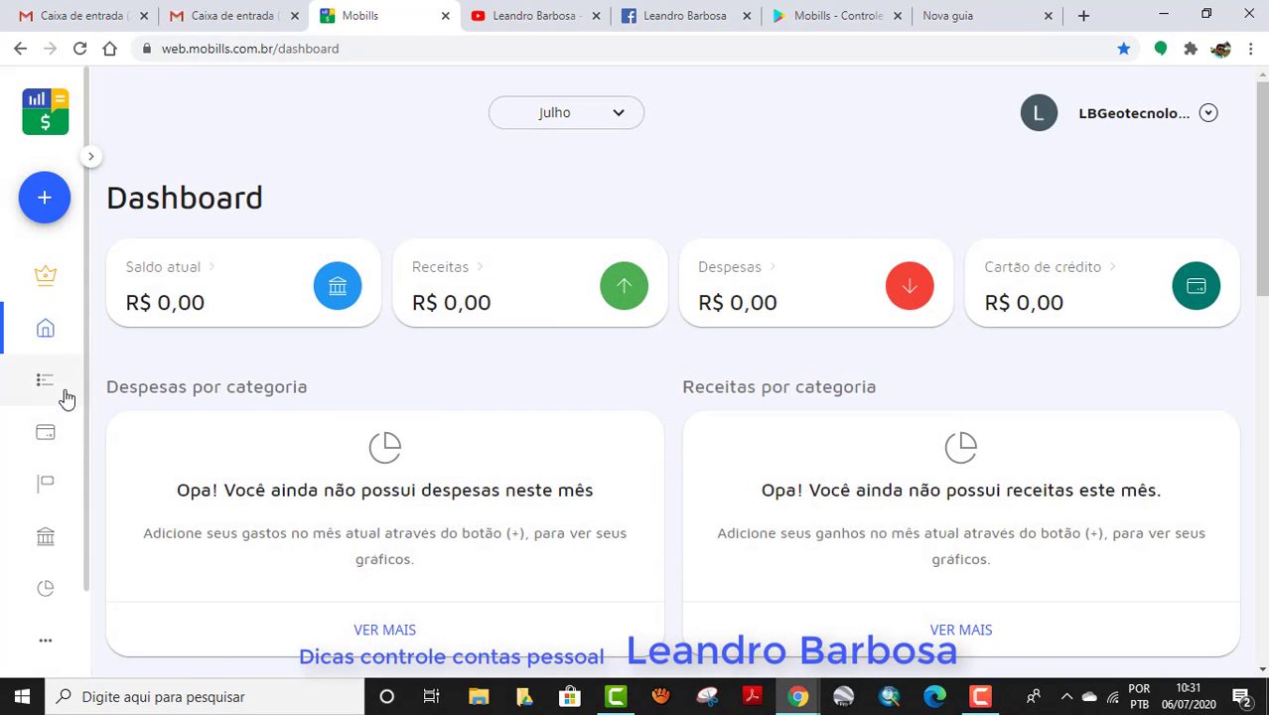
{"action": "left_click", "coordinate": [42, 584]}
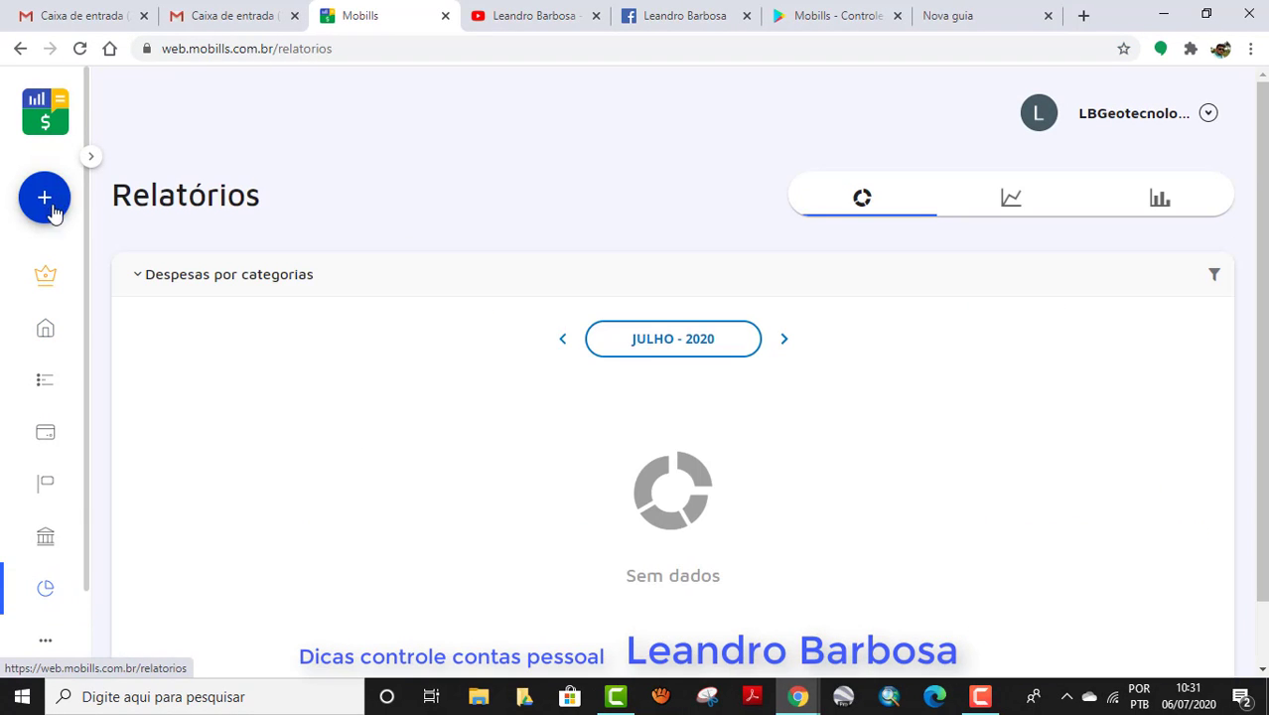
{"action": "left_click", "coordinate": [88, 161]}
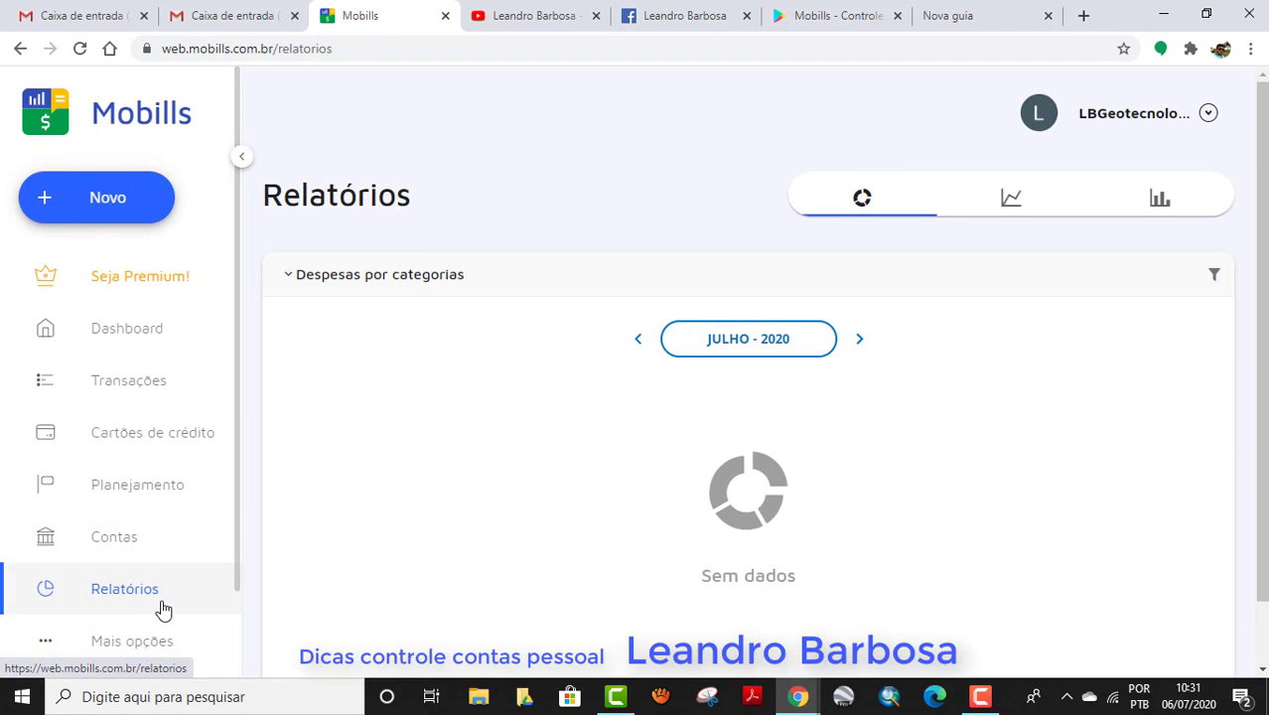
{"action": "left_click", "coordinate": [136, 638]}
{"action": "left_click", "coordinate": [279, 474]}
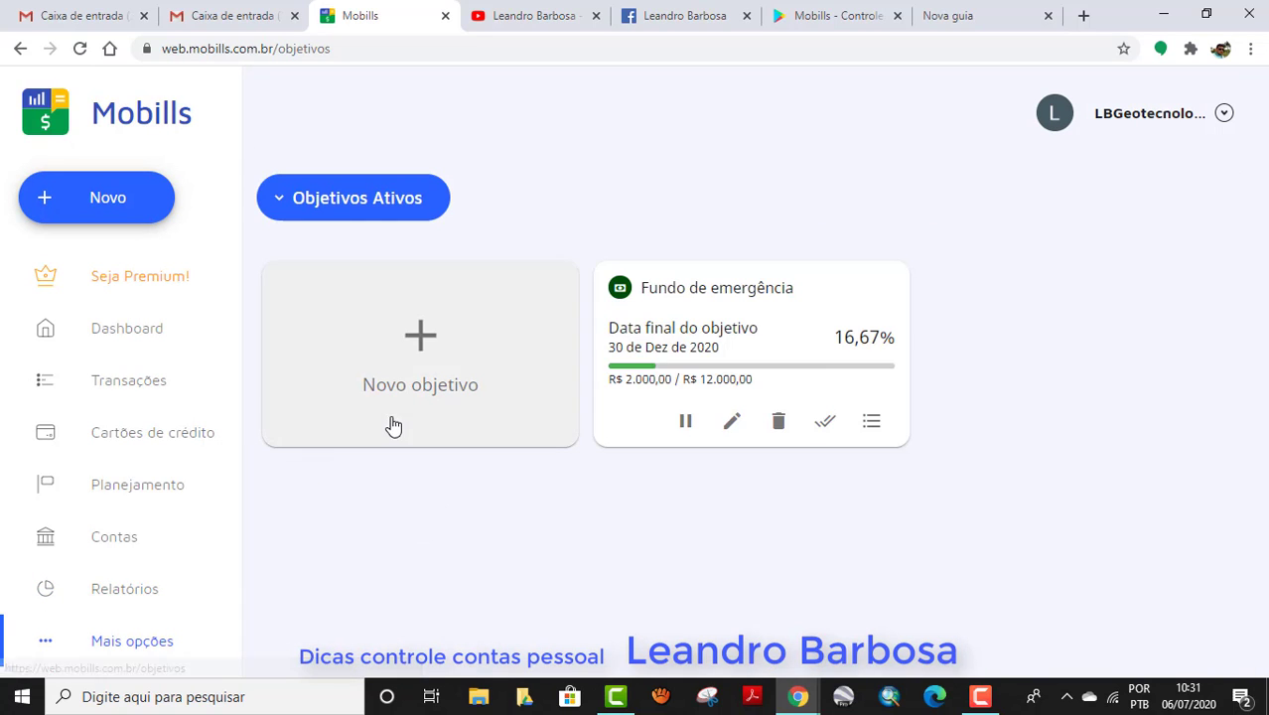
{"action": "left_click", "coordinate": [136, 661]}
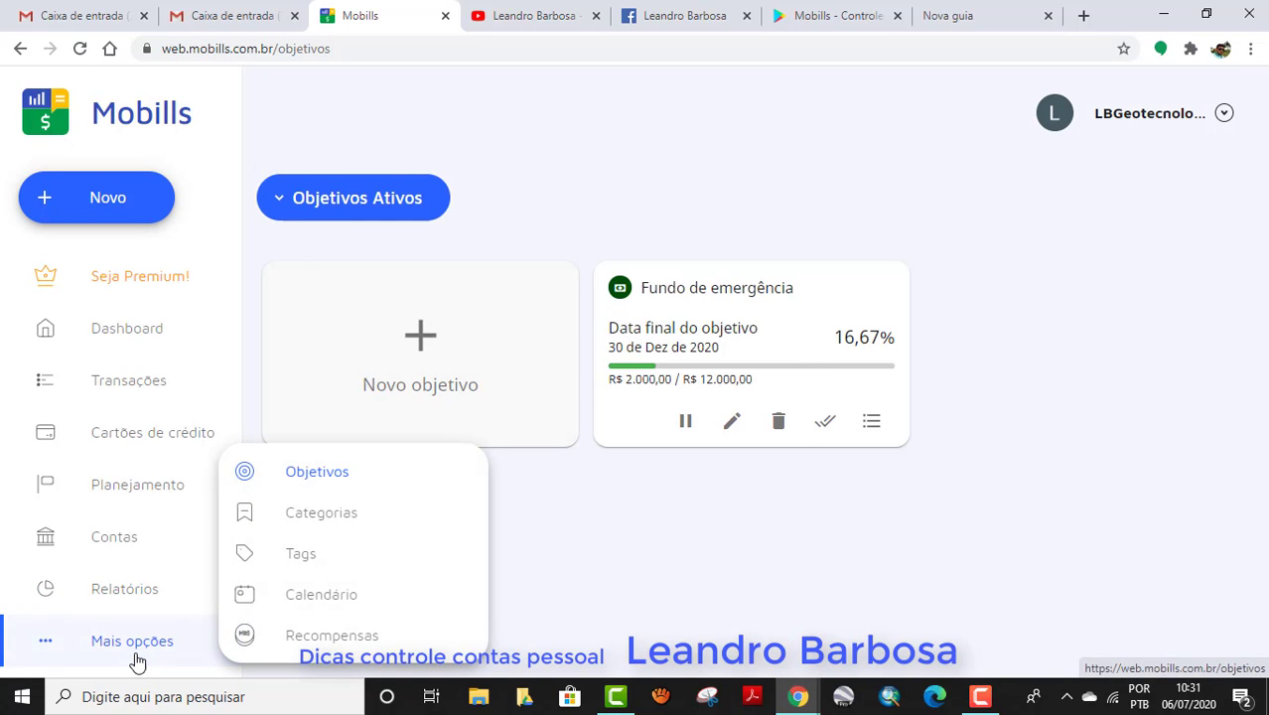
{"action": "left_click", "coordinate": [354, 525]}
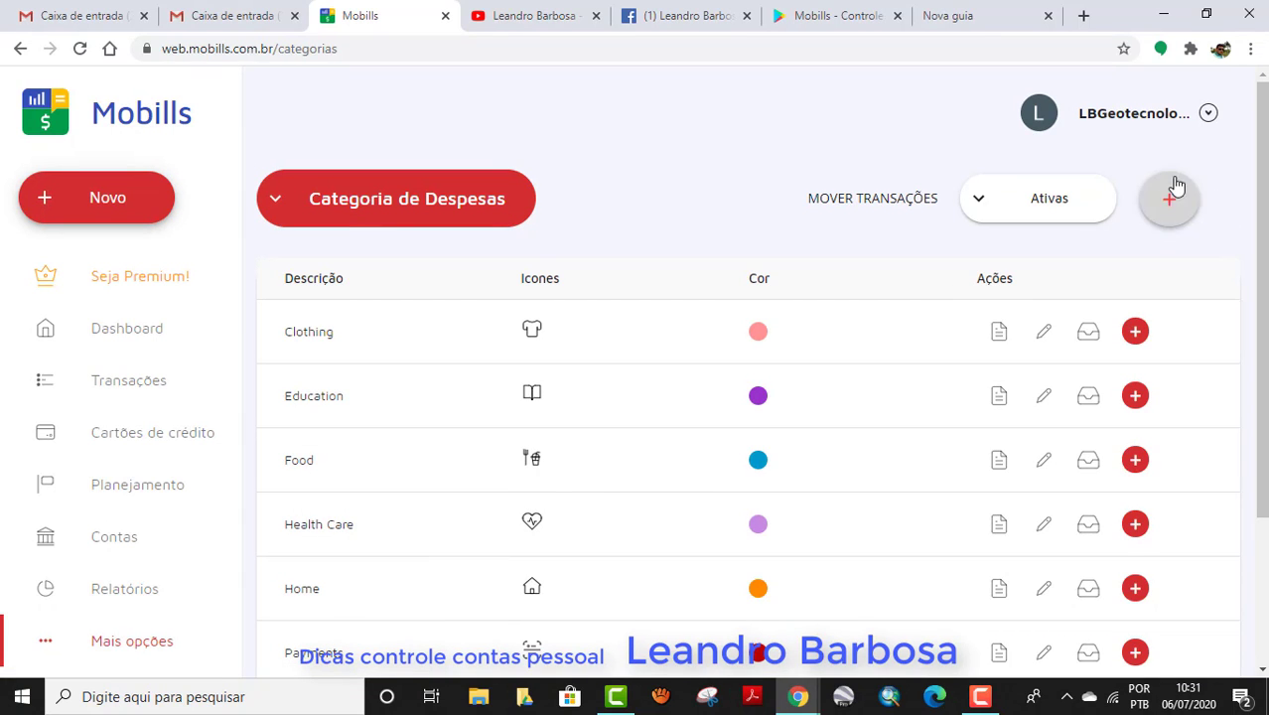
{"action": "left_click", "coordinate": [1205, 110]}
{"action": "left_click", "coordinate": [906, 199]}
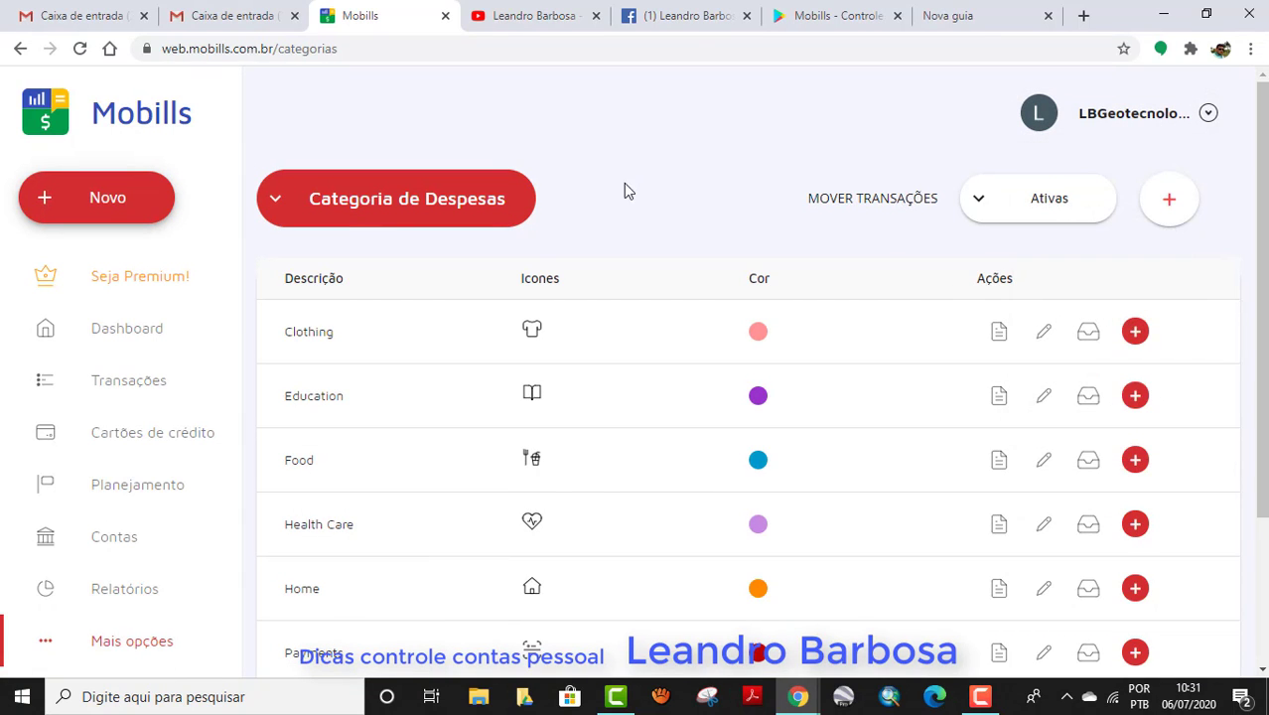
{"action": "scroll", "coordinate": [318, 457], "scroll_direction": "down", "scroll_amount": 3}
- Close the blank Nova guia tab with Ctrl+W and return to the Mobills categories tab
{"action": "scroll", "coordinate": [288, 415], "scroll_direction": "up", "scroll_amount": 3}
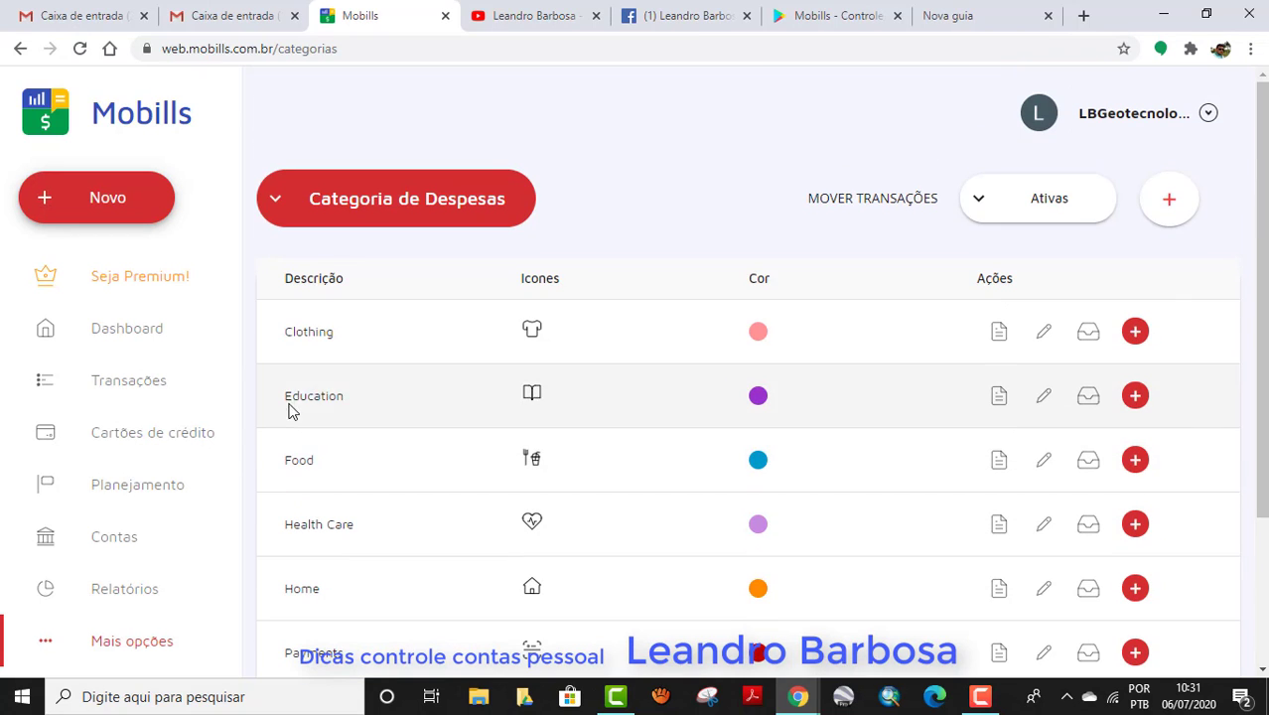
{"action": "left_click", "coordinate": [979, 14]}
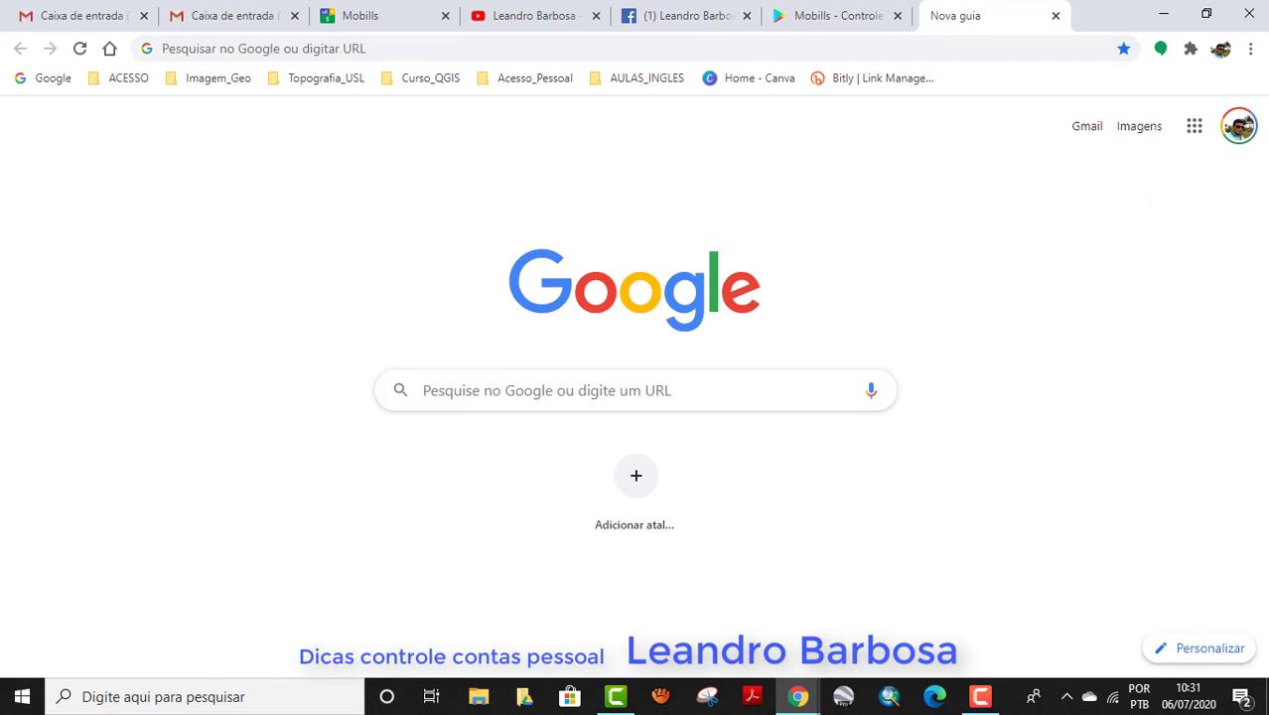
{"action": "key", "text": "ctrl+w"}
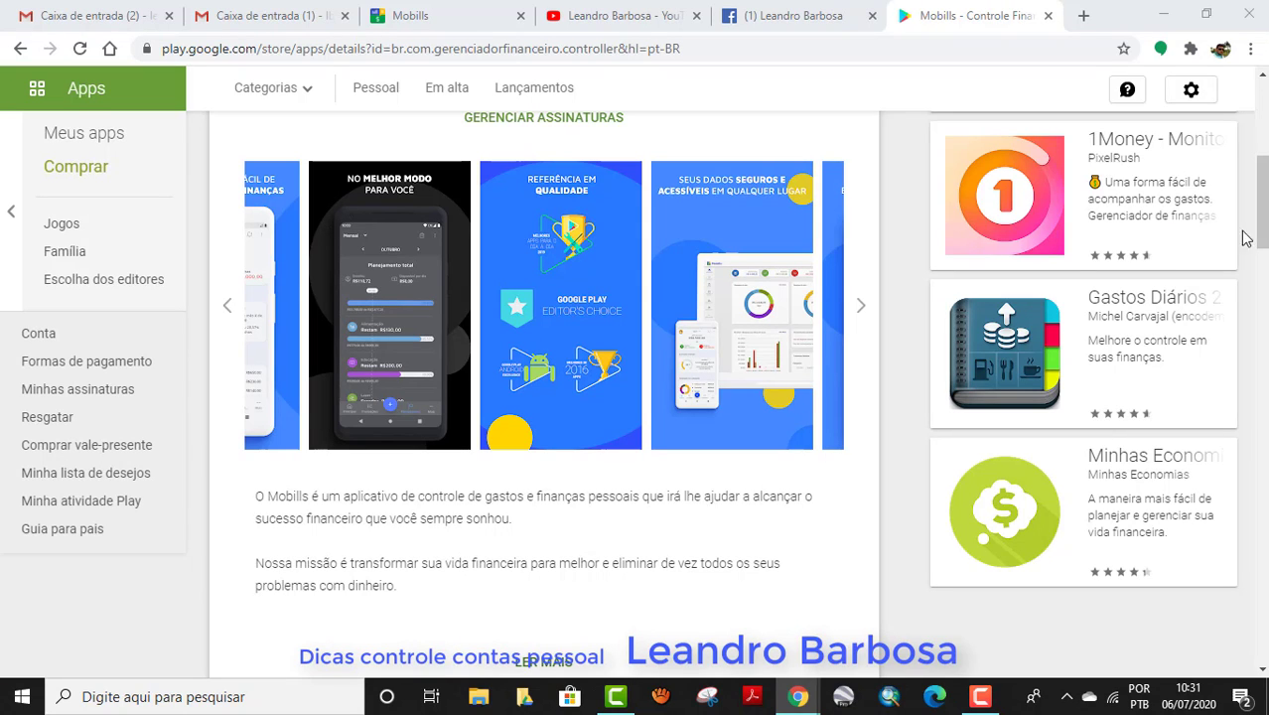
{"action": "left_click", "coordinate": [483, 10]}
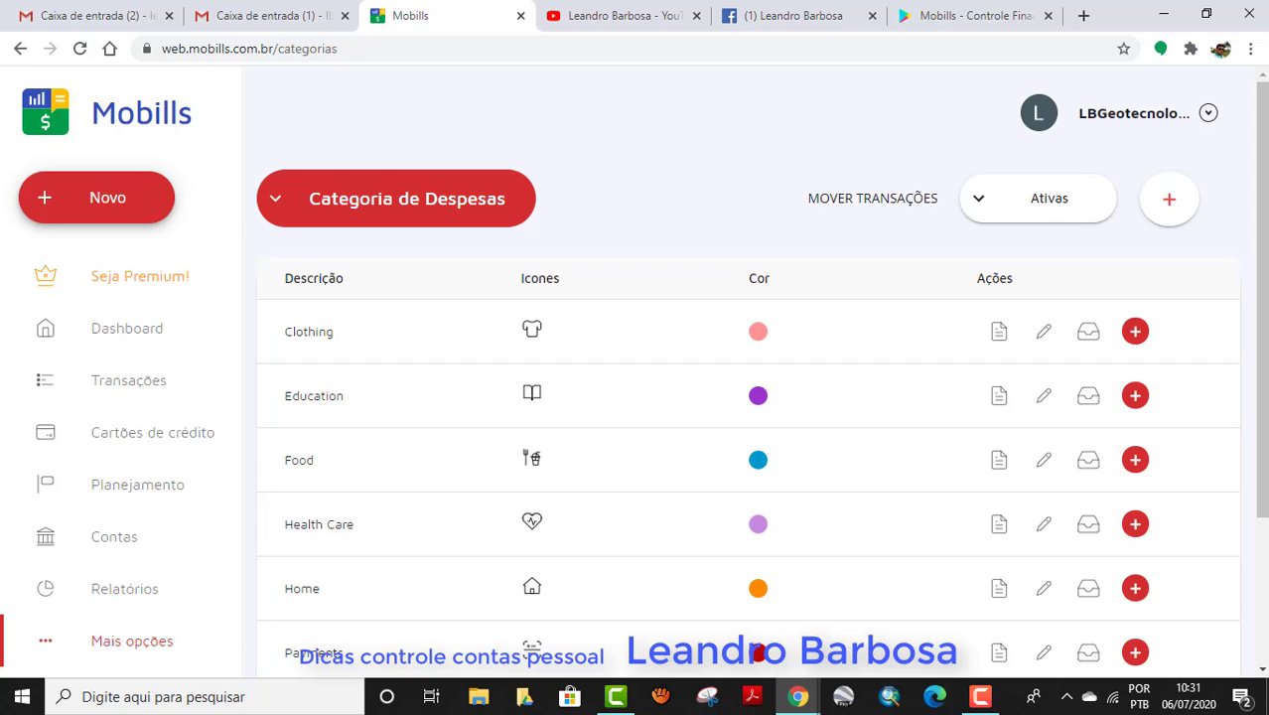
{"action": "left_click_drag", "start_coordinate": [369, 343], "coordinate": [282, 337]}
{"action": "right_click", "coordinate": [300, 330]}
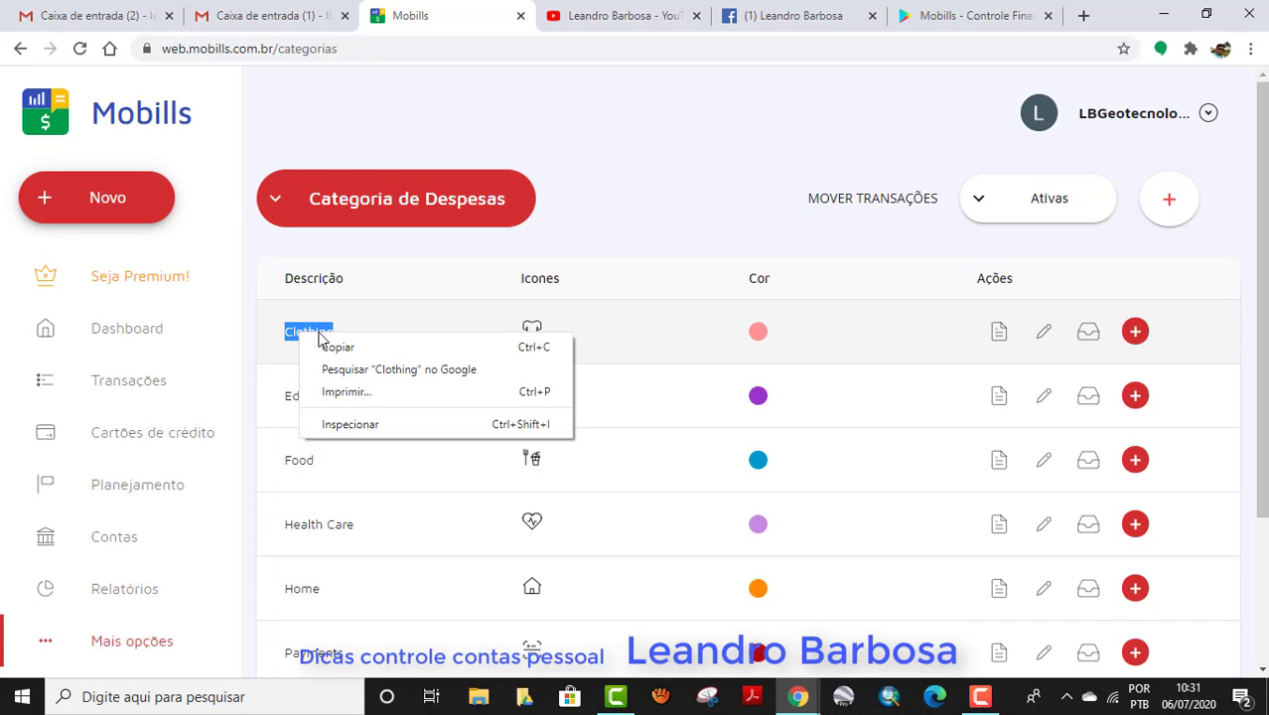
{"action": "left_click", "coordinate": [372, 345]}
{"action": "key", "text": "alt+Tab"}
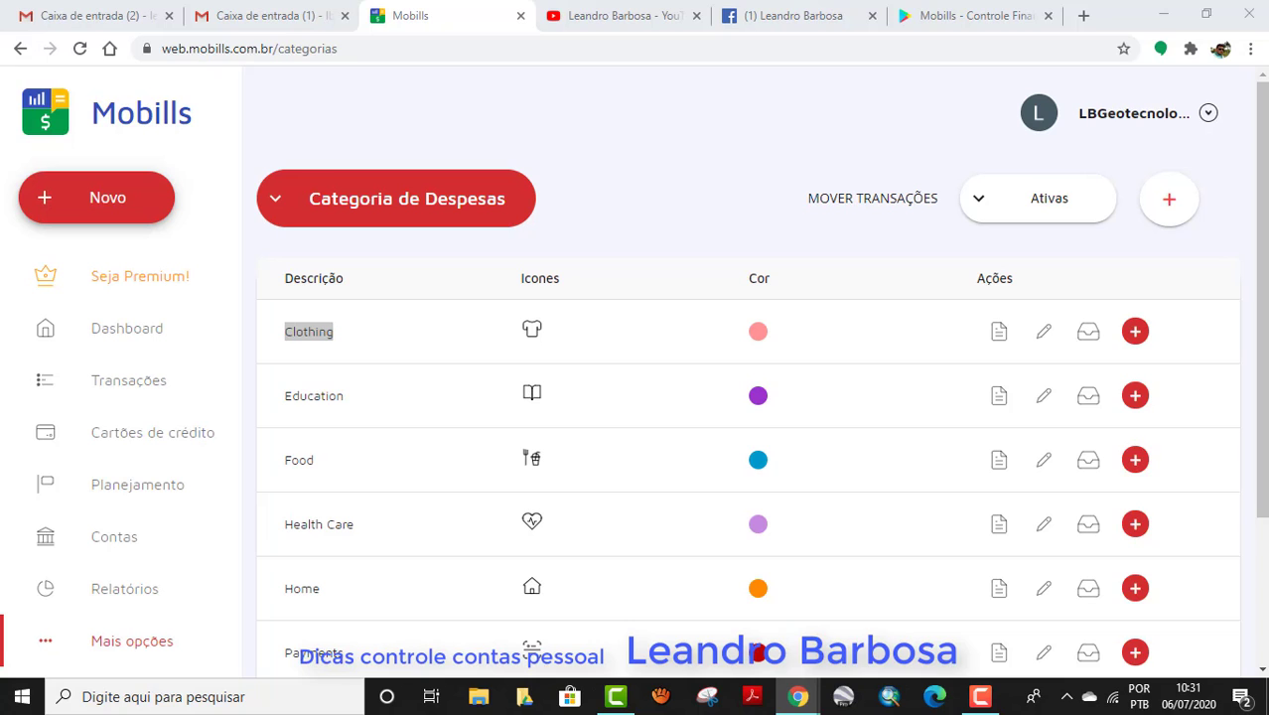
{"action": "left_click", "coordinate": [347, 339]}
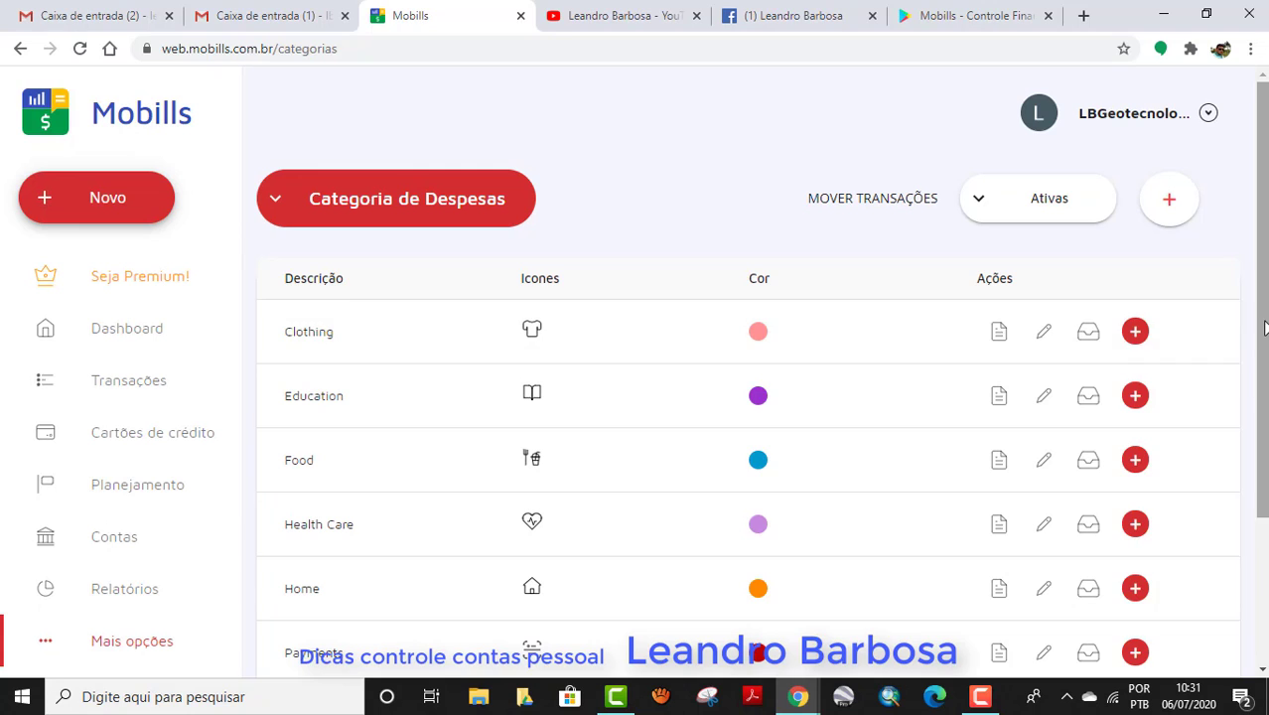
{"action": "left_click_drag", "start_coordinate": [1255, 336], "coordinate": [1236, 425]}
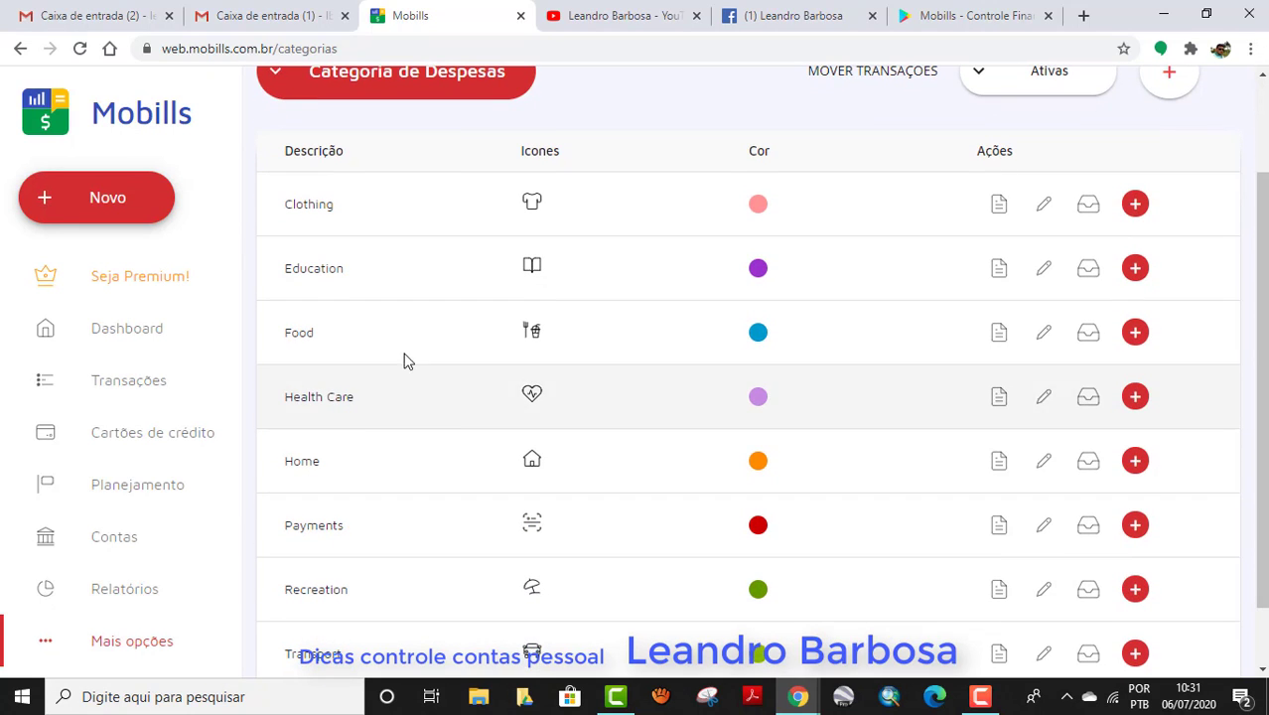
{"action": "double_click", "coordinate": [282, 339]}
{"action": "left_click_drag", "start_coordinate": [282, 338], "coordinate": [702, 346]}
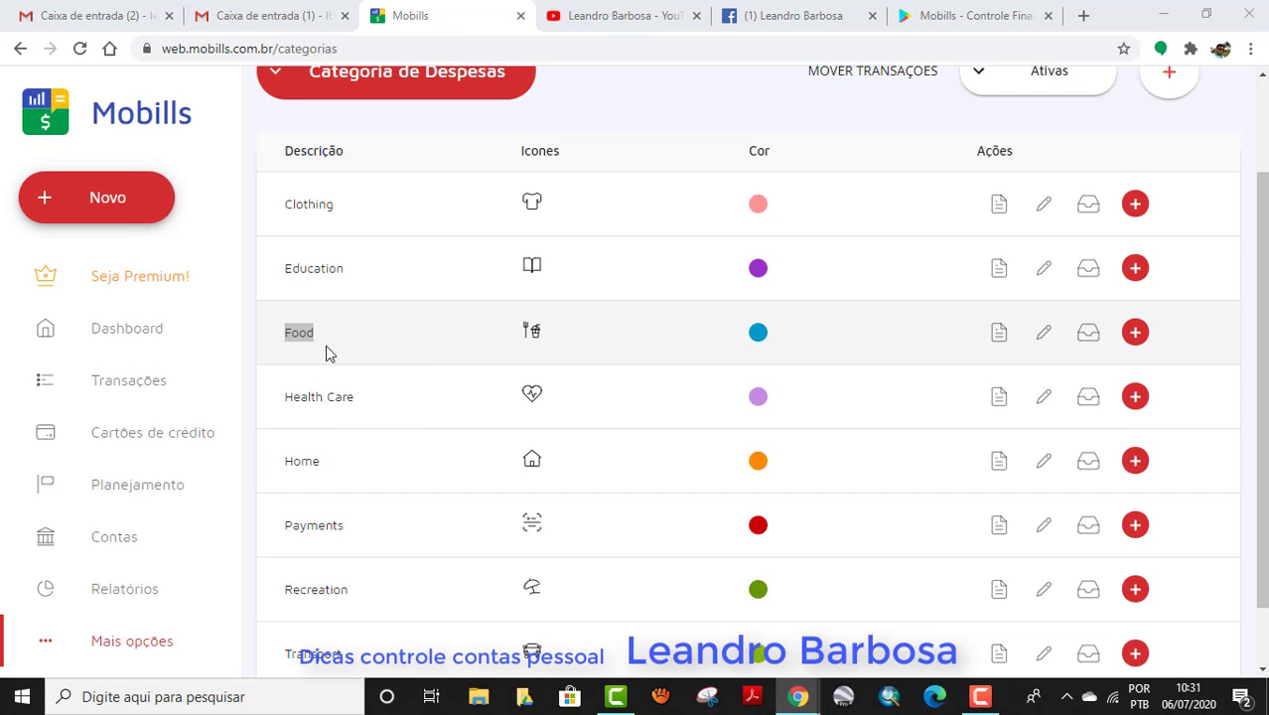
{"action": "left_click_drag", "start_coordinate": [391, 401], "coordinate": [255, 397]}
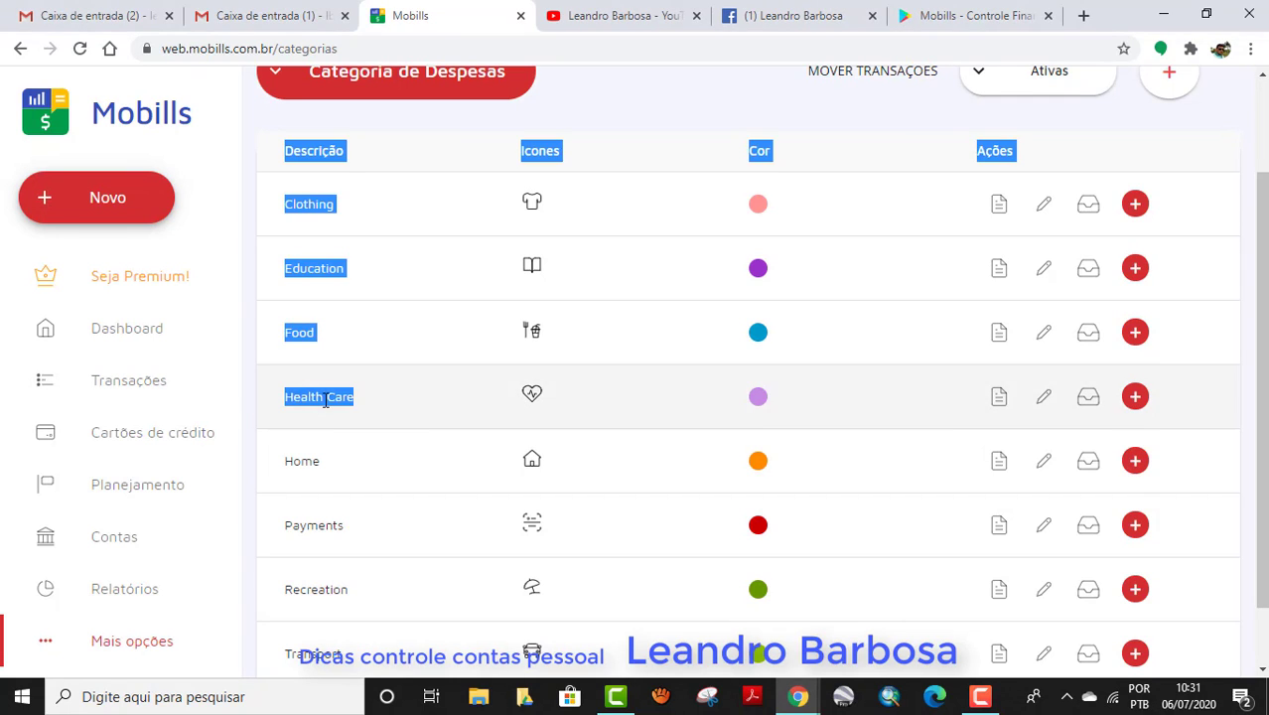
{"action": "left_click", "coordinate": [360, 403]}
{"action": "left_click_drag", "start_coordinate": [363, 398], "coordinate": [287, 397]}
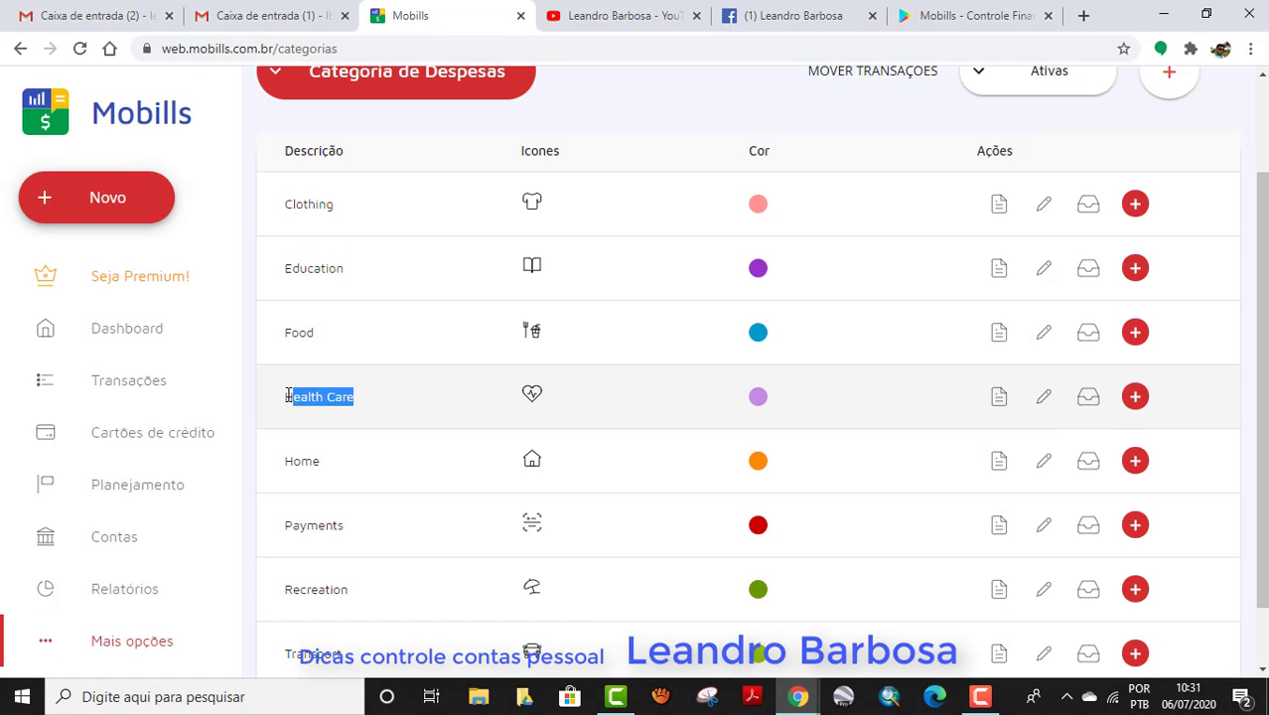
{"action": "right_click", "coordinate": [304, 395]}
{"action": "left_click", "coordinate": [335, 411]}
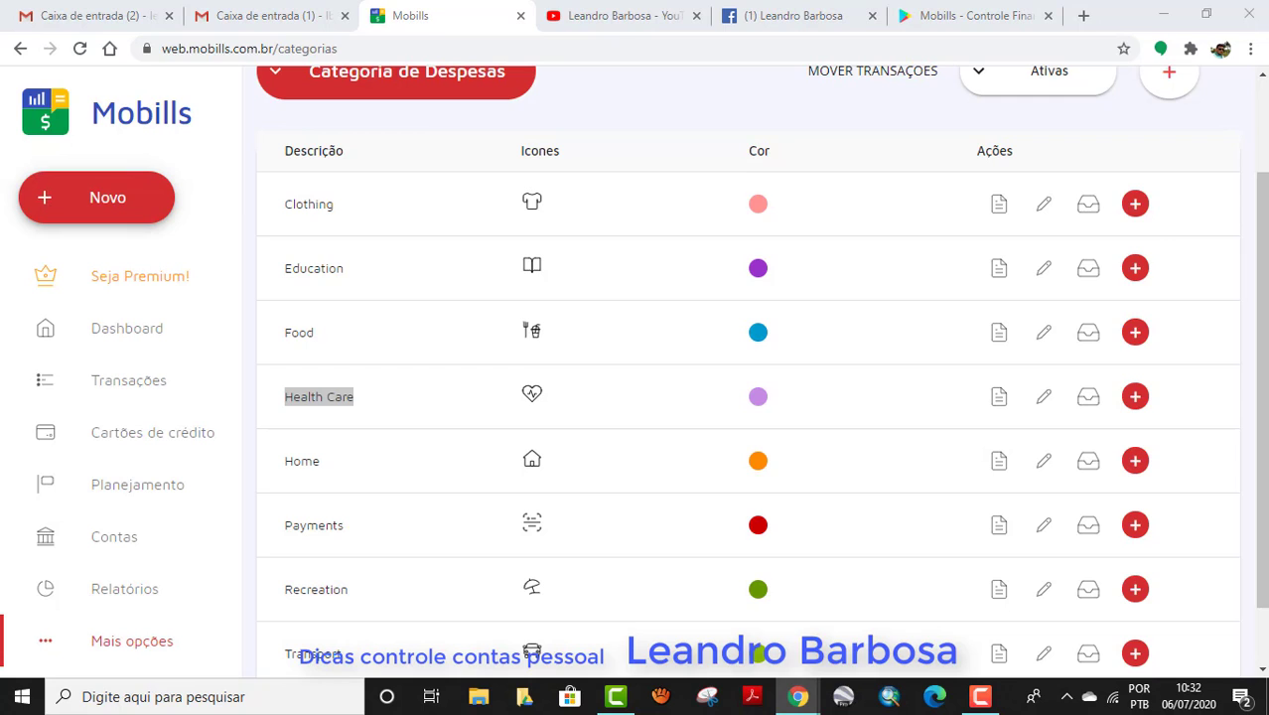
{"action": "left_click_drag", "start_coordinate": [360, 458], "coordinate": [275, 478]}
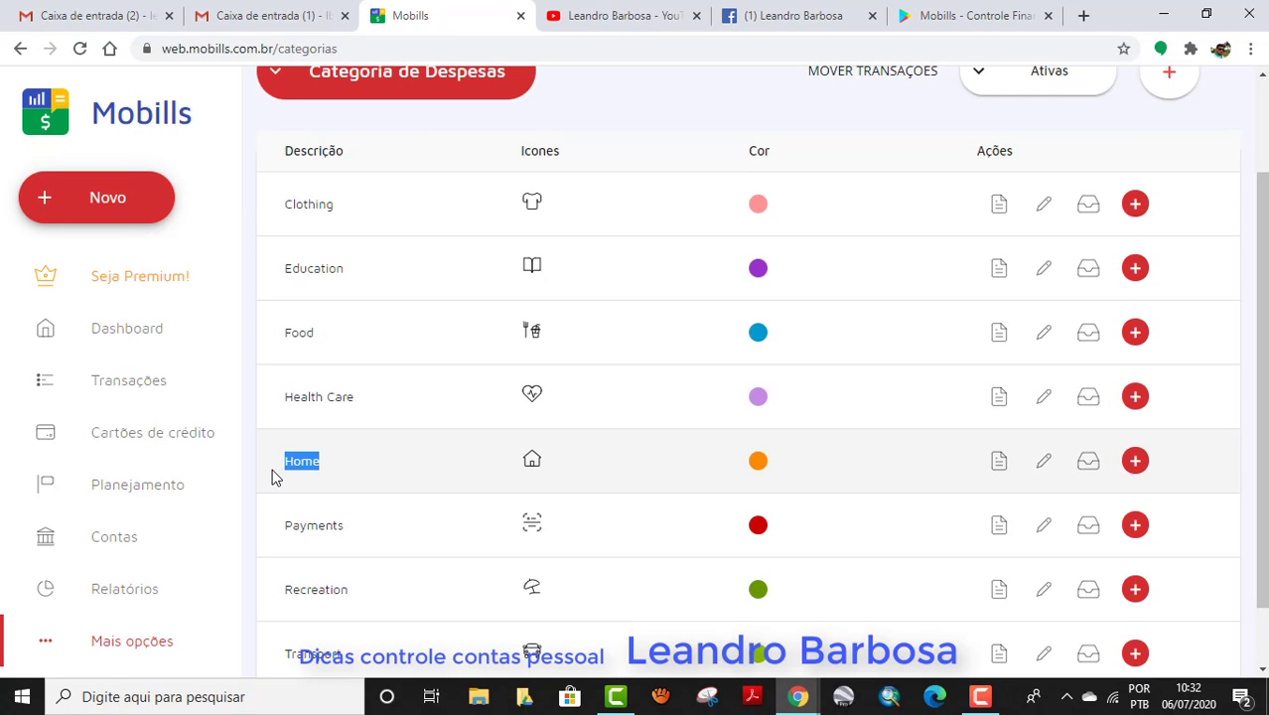
{"action": "left_click_drag", "start_coordinate": [366, 533], "coordinate": [290, 550]}
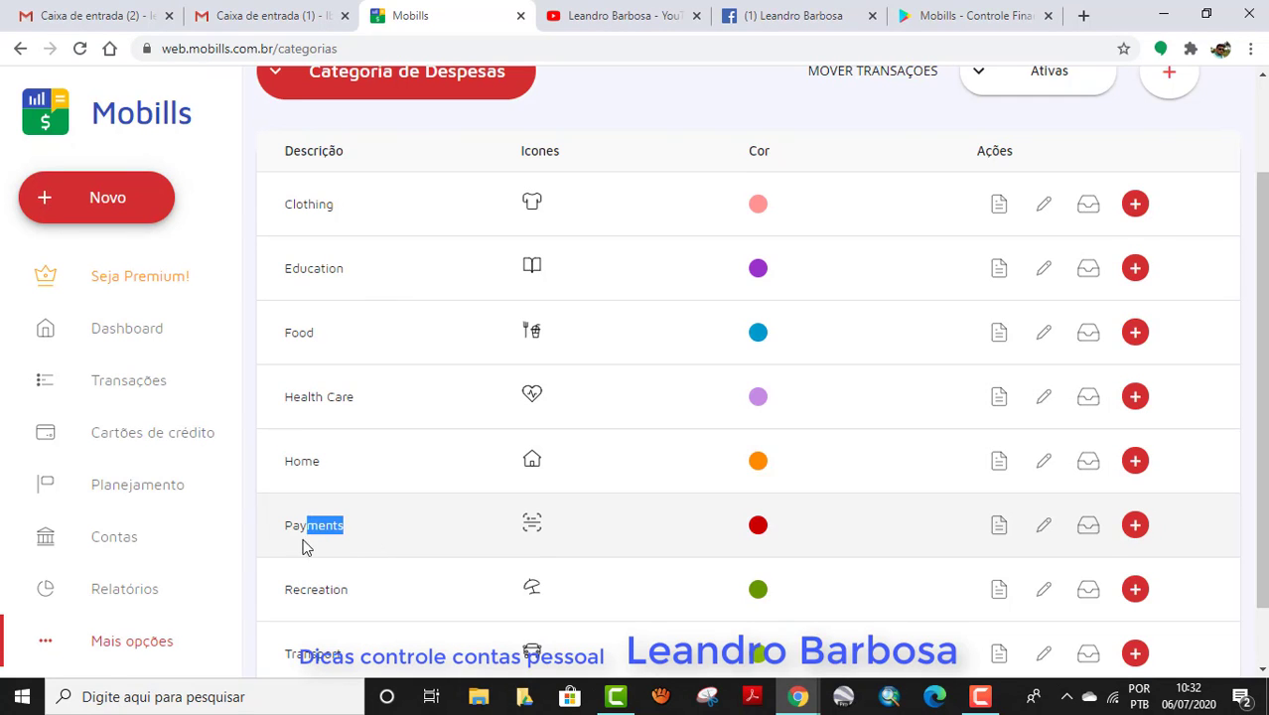
{"action": "right_click", "coordinate": [320, 514]}
{"action": "left_click", "coordinate": [334, 527]}
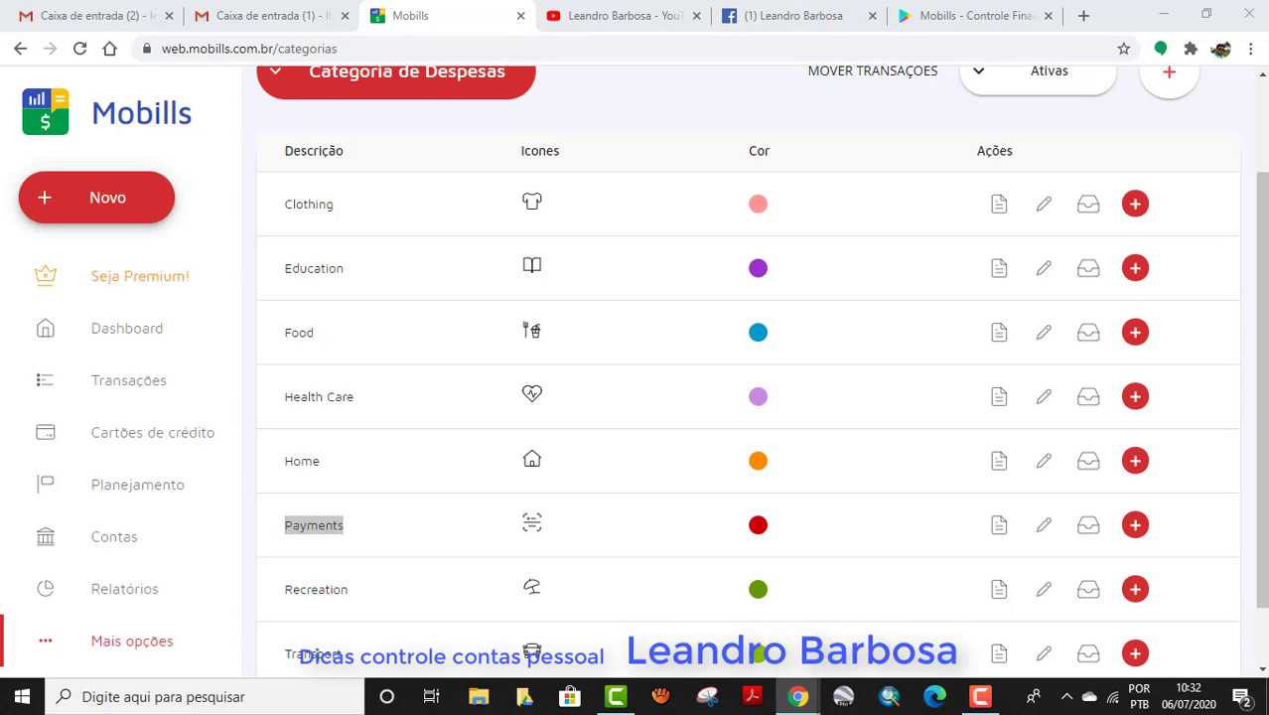
{"action": "left_click_drag", "start_coordinate": [376, 606], "coordinate": [281, 605]}
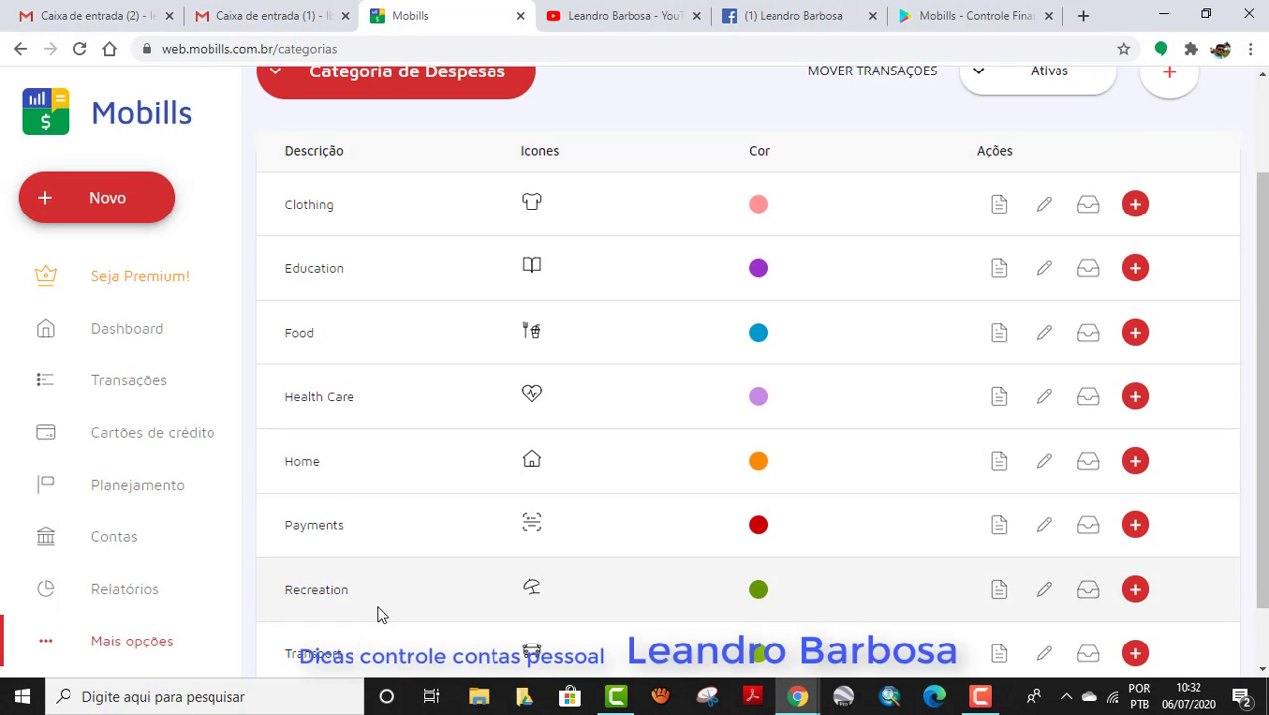
{"action": "right_click", "coordinate": [317, 586]}
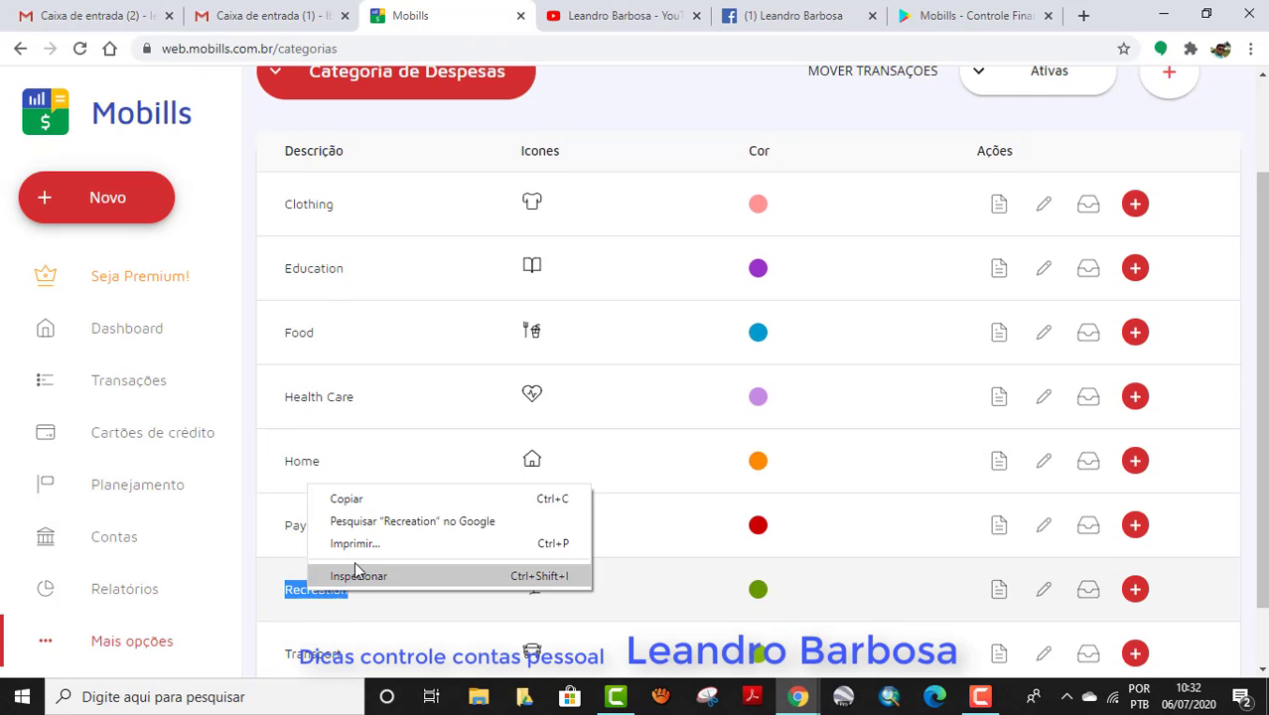
{"action": "left_click", "coordinate": [515, 494]}
{"action": "key", "text": "alt+Tab"}
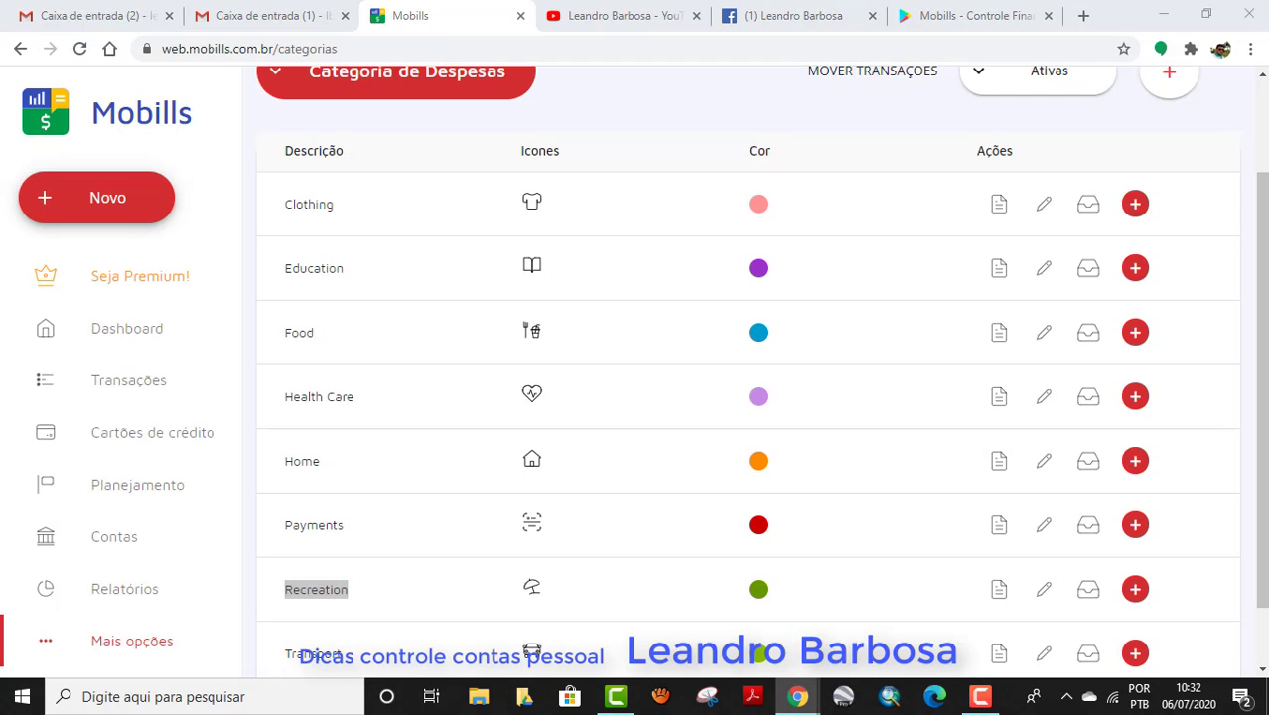
{"action": "left_click", "coordinate": [332, 599]}
{"action": "scroll", "coordinate": [334, 591], "scroll_direction": "down", "scroll_amount": 1}
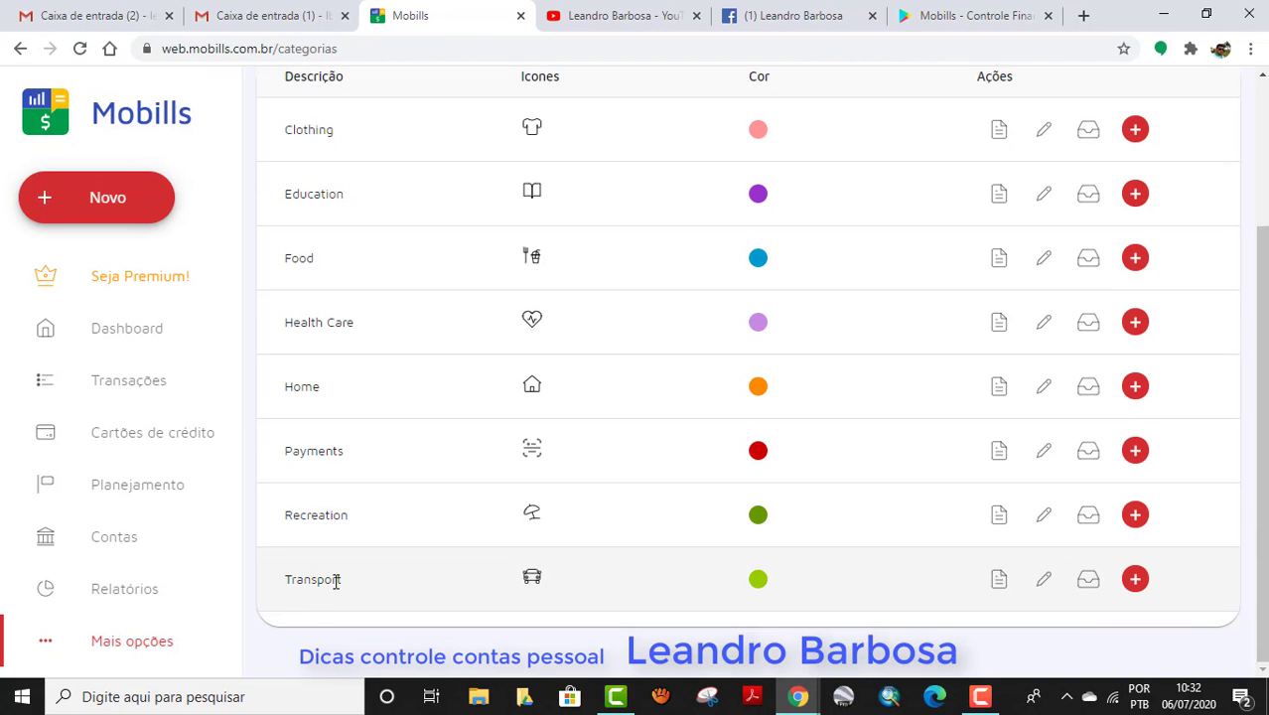
{"action": "scroll", "coordinate": [740, 526], "scroll_direction": "up", "scroll_amount": 2}
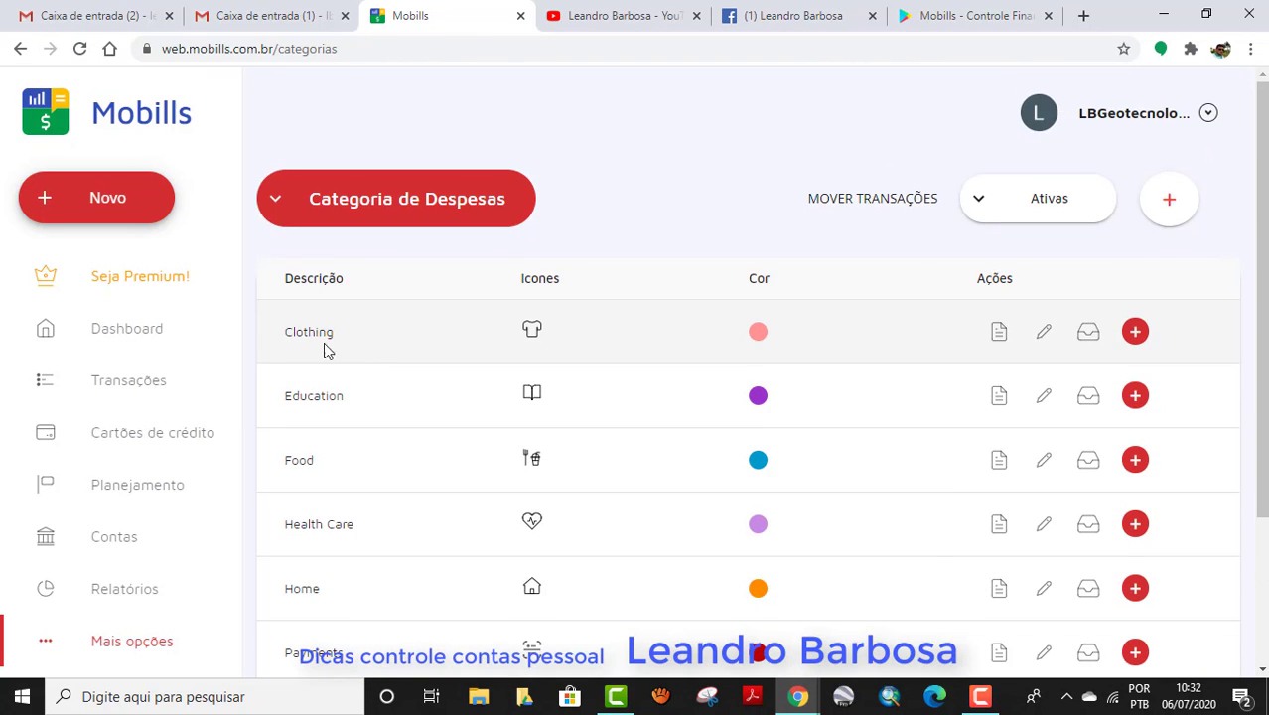
{"action": "left_click_drag", "start_coordinate": [327, 349], "coordinate": [283, 348]}
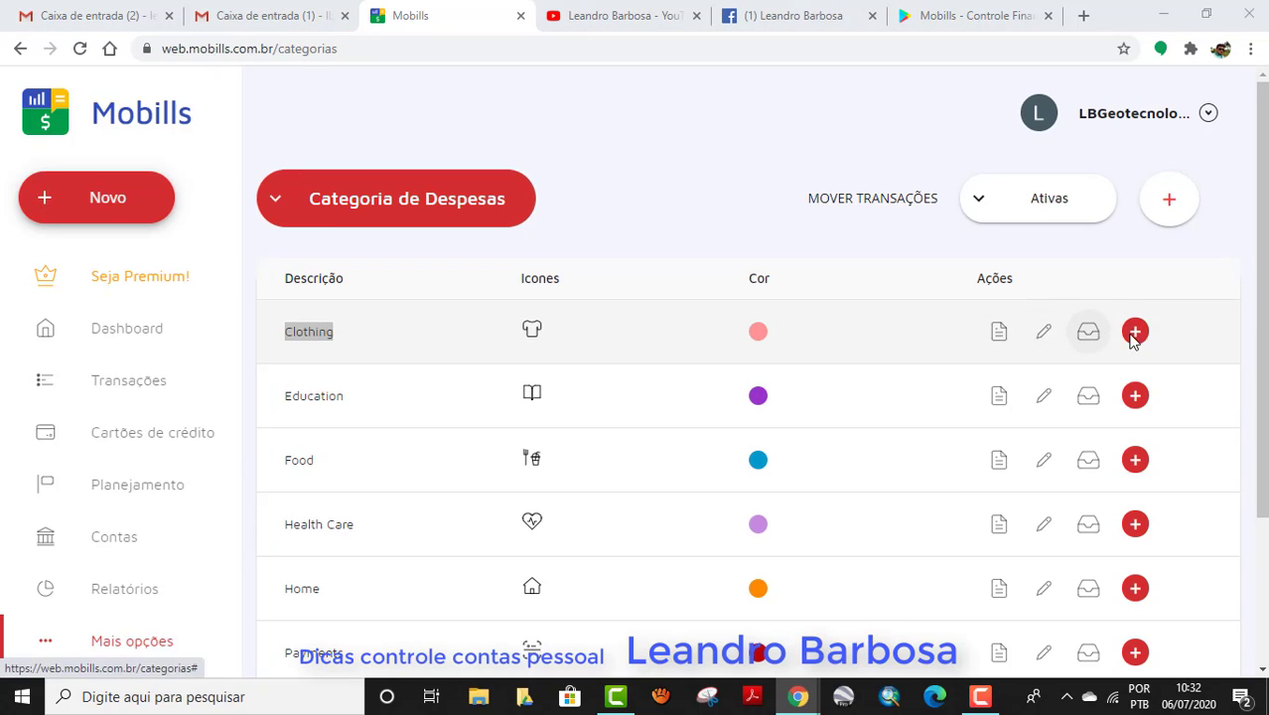
- Rename Clothing to Roupas with a blue colour and the shirt icon, then start editing Education
{"action": "left_click", "coordinate": [1042, 333]}
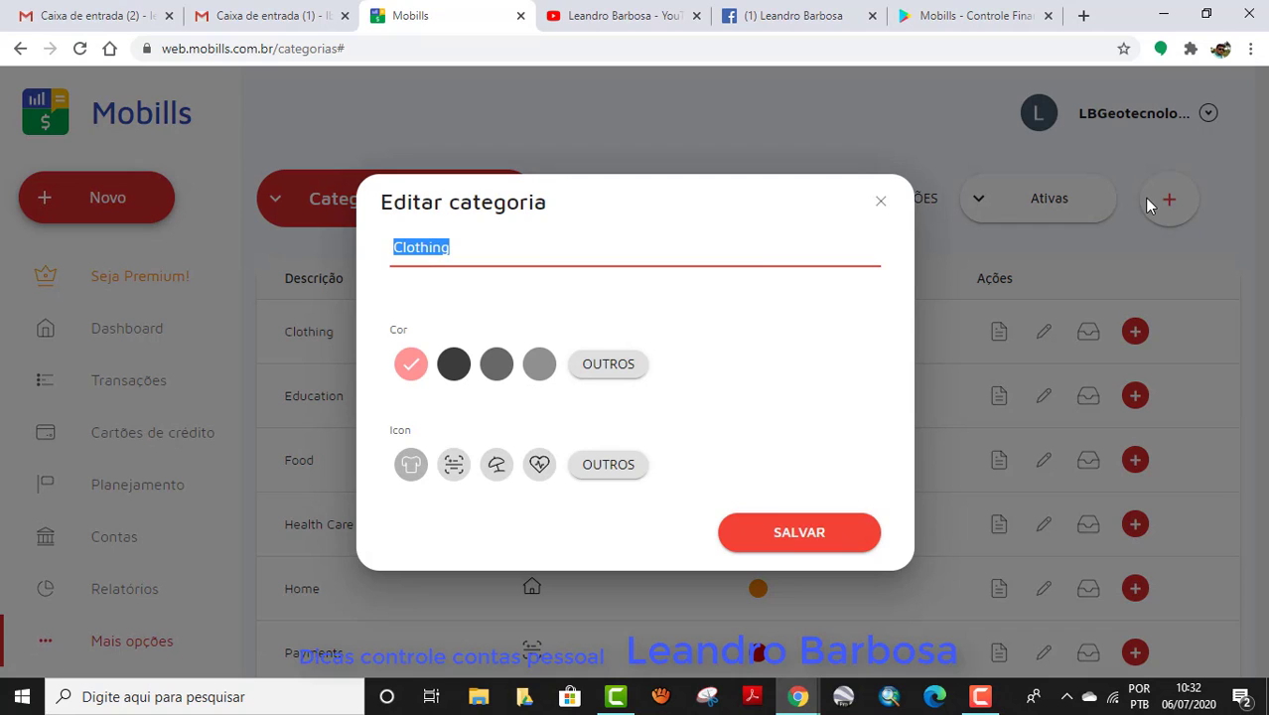
{"action": "type", "text": "V"}
{"action": "key", "text": "BackSpace"}
{"action": "key", "text": "BackSpace"}
{"action": "type", "text": "Vestimenta"}
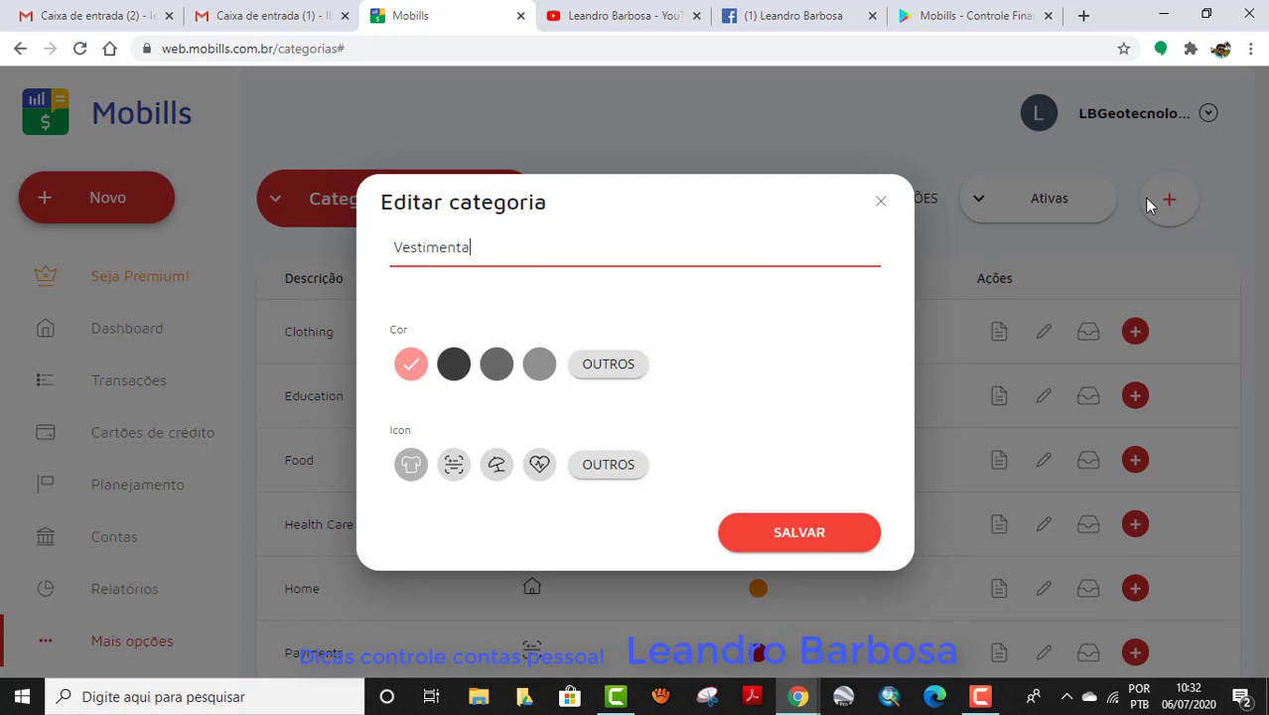
{"action": "key", "text": "BackSpace"}
{"action": "key", "text": "BackSpace"}
{"action": "key", "text": "BackSpace"}
{"action": "key", "text": "BackSpace"}
{"action": "type", "text": "Ro"}
{"action": "left_click", "coordinate": [628, 366]}
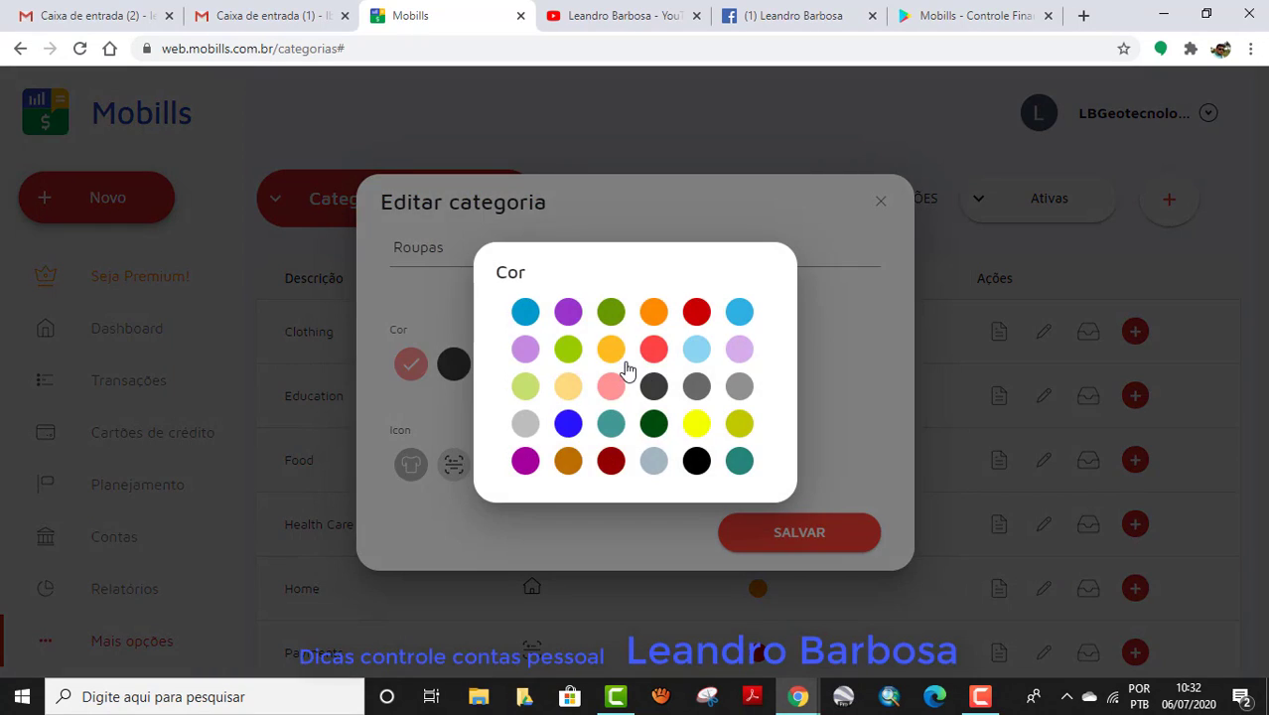
{"action": "left_click", "coordinate": [528, 314]}
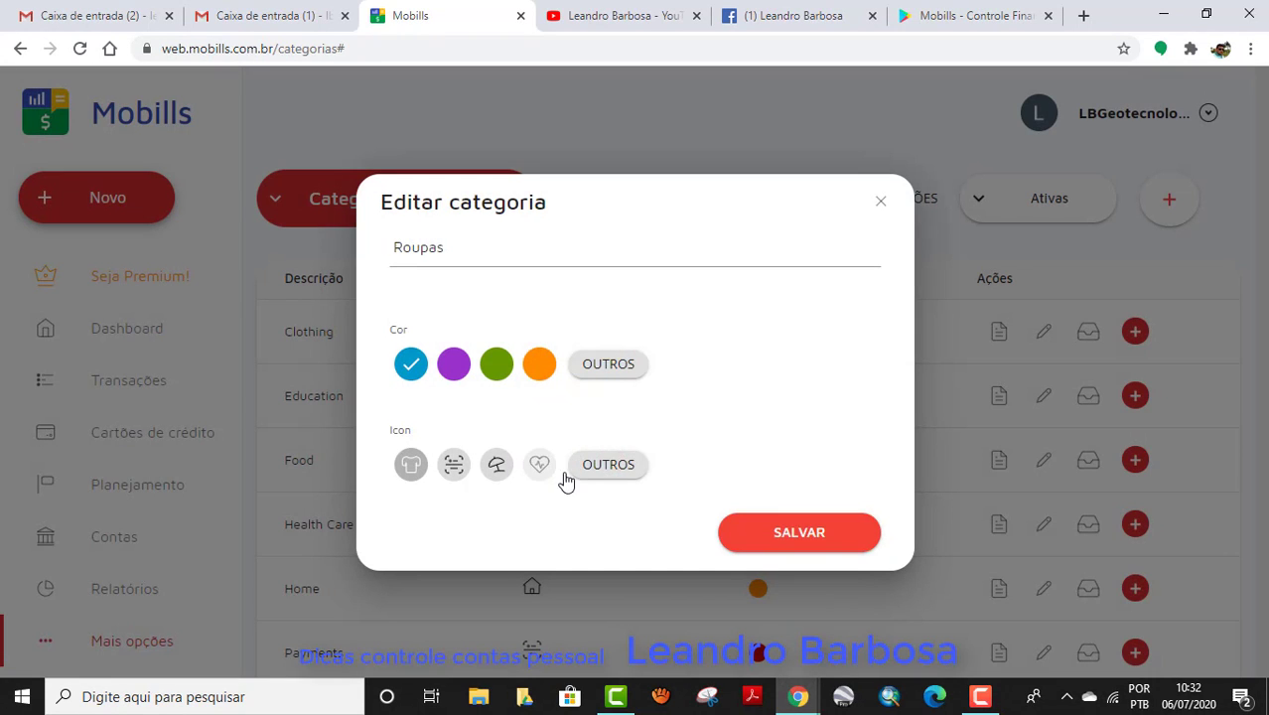
{"action": "left_click", "coordinate": [583, 467]}
{"action": "left_click", "coordinate": [538, 341]}
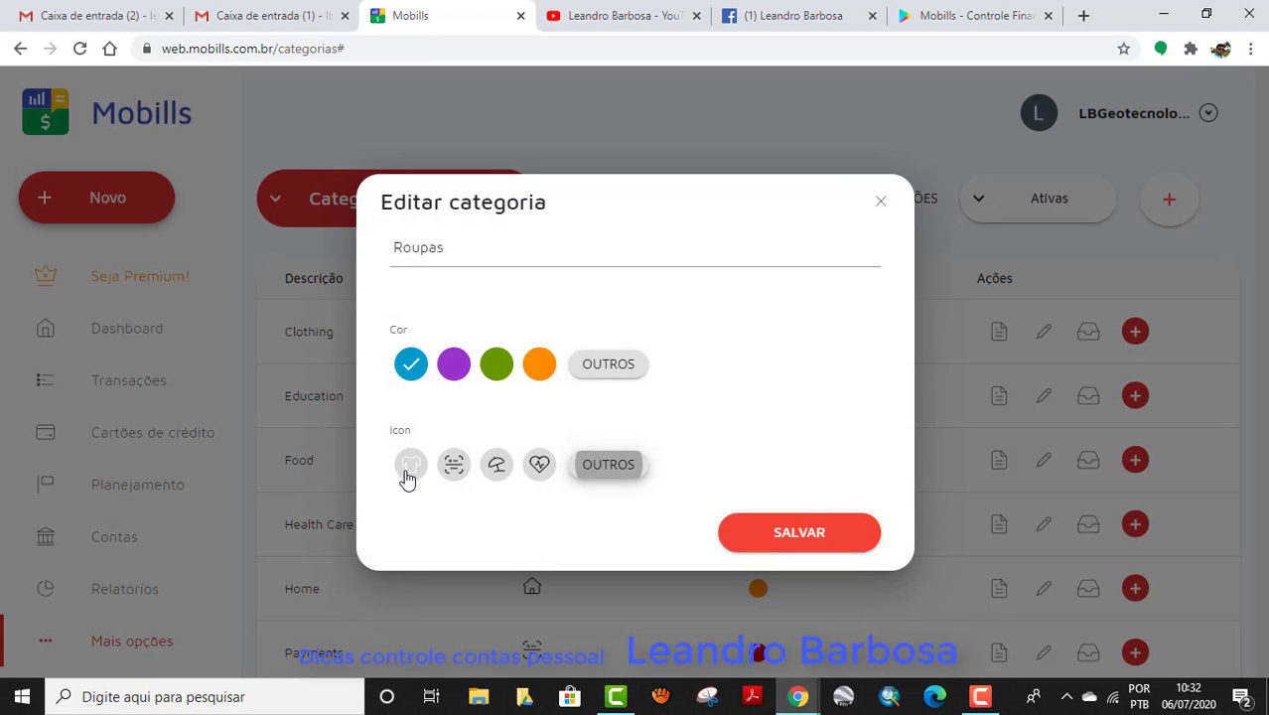
{"action": "left_click", "coordinate": [778, 531]}
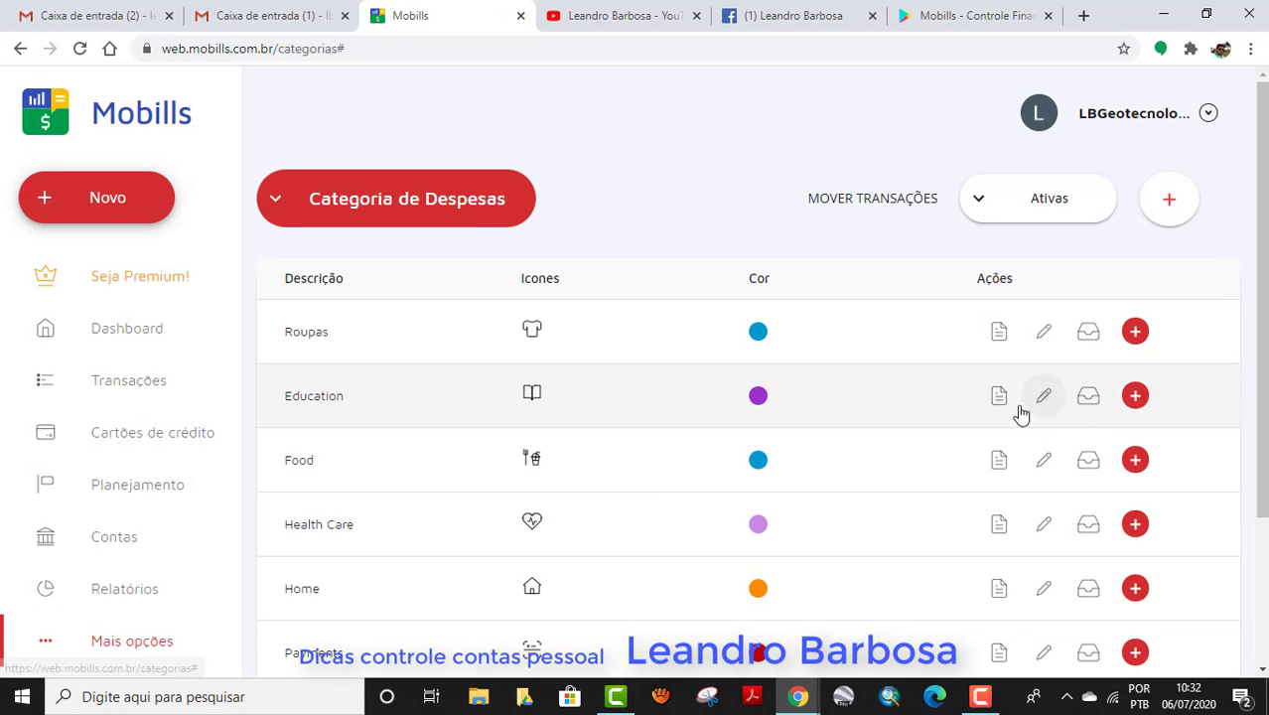
{"action": "left_click", "coordinate": [1043, 397]}
- Replace the category name Education with 'Educação'
{"action": "left_click_drag", "start_coordinate": [579, 251], "coordinate": [289, 238]}
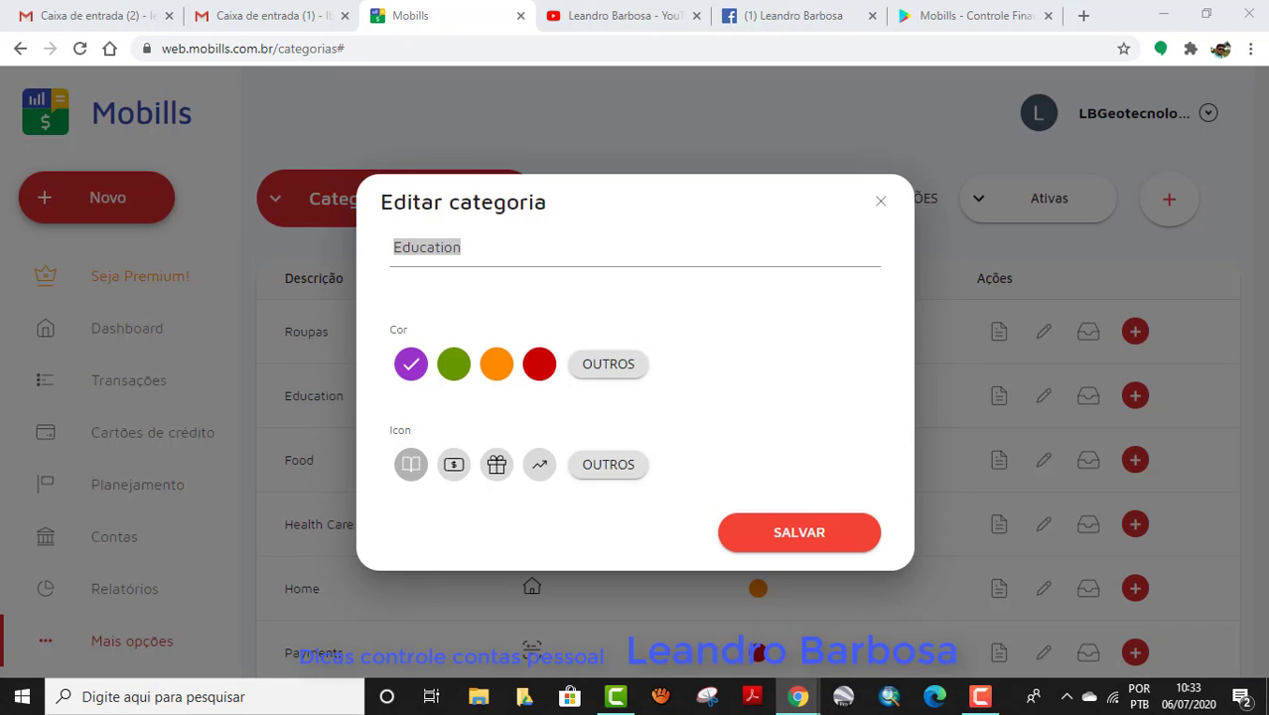
{"action": "left_click", "coordinate": [564, 250]}
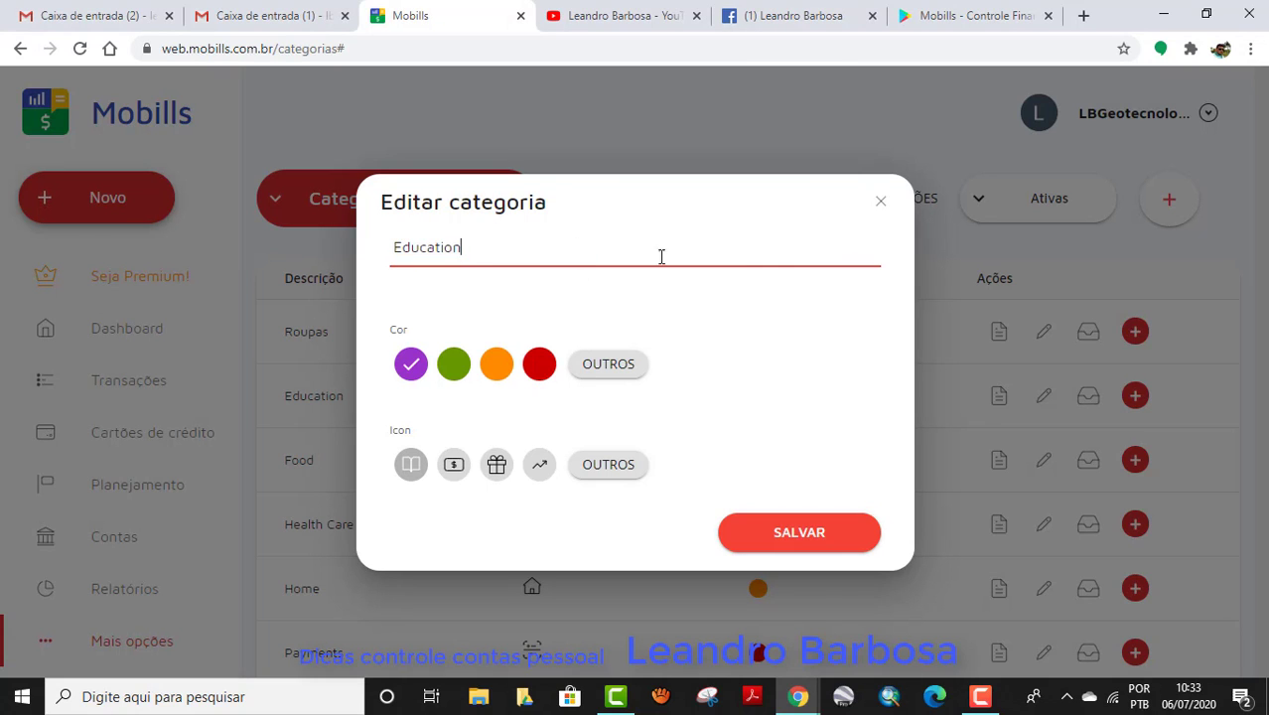
{"action": "key", "text": "alt+Tab"}
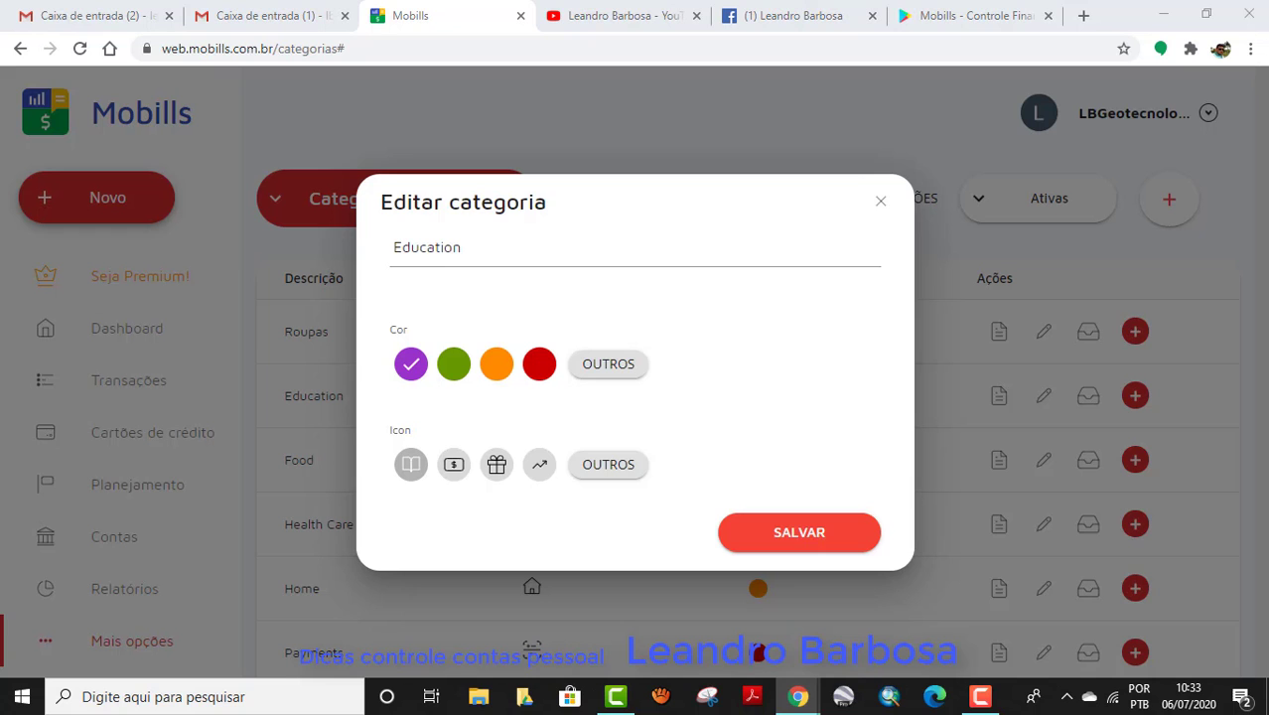
{"action": "left_click", "coordinate": [581, 246]}
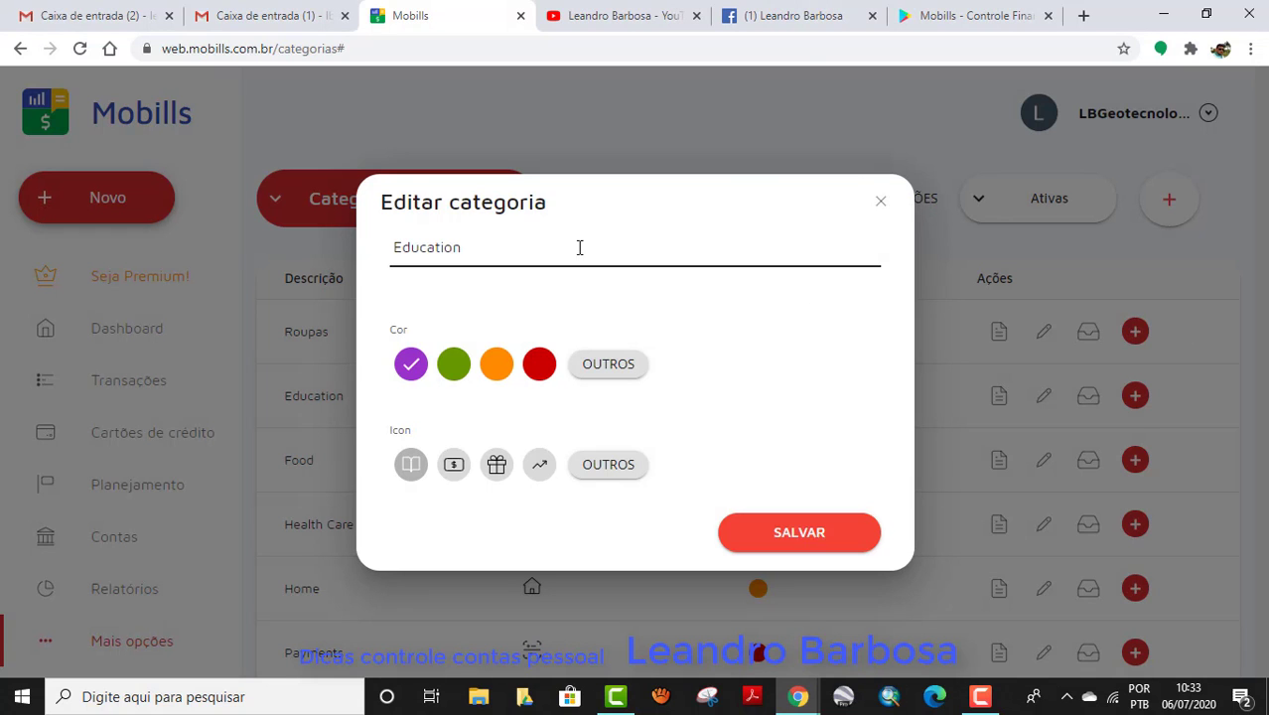
{"action": "key", "text": "ctrl+a"}
{"action": "type", "text": "Educação"}
- Keep the purple colour and book icon, and save the Educação category
{"action": "left_click", "coordinate": [603, 365]}
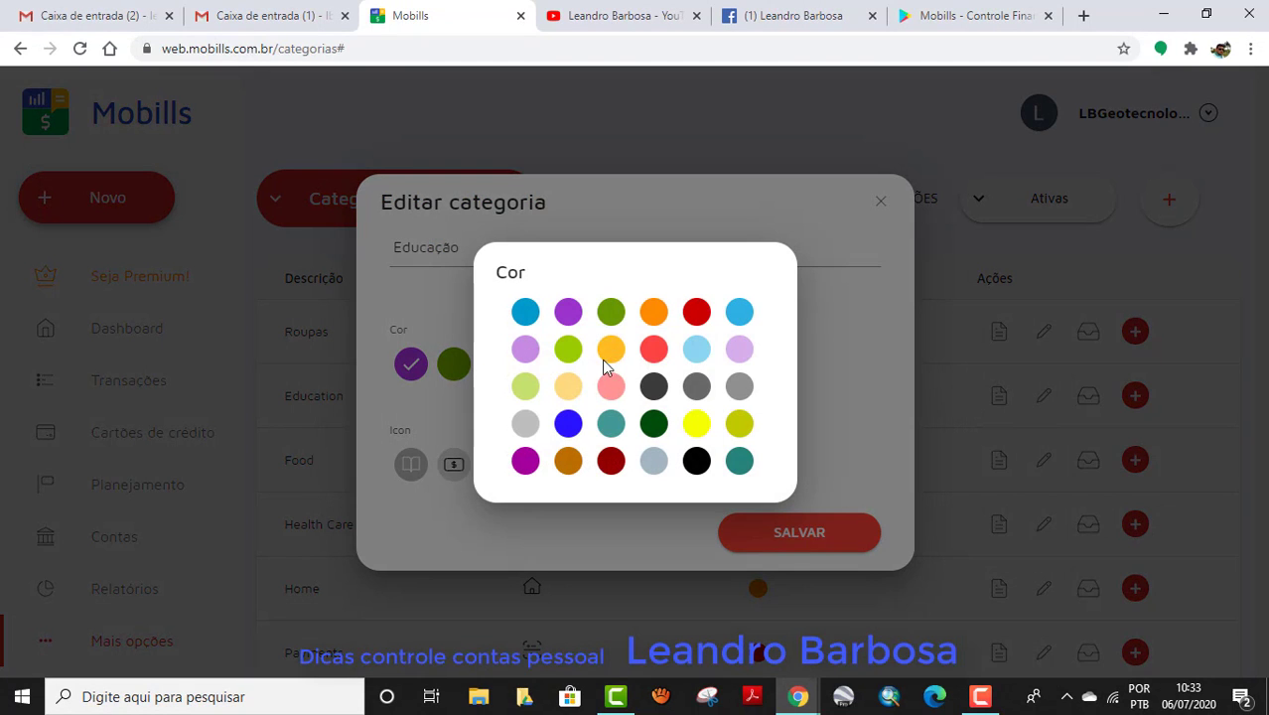
{"action": "left_click", "coordinate": [566, 312]}
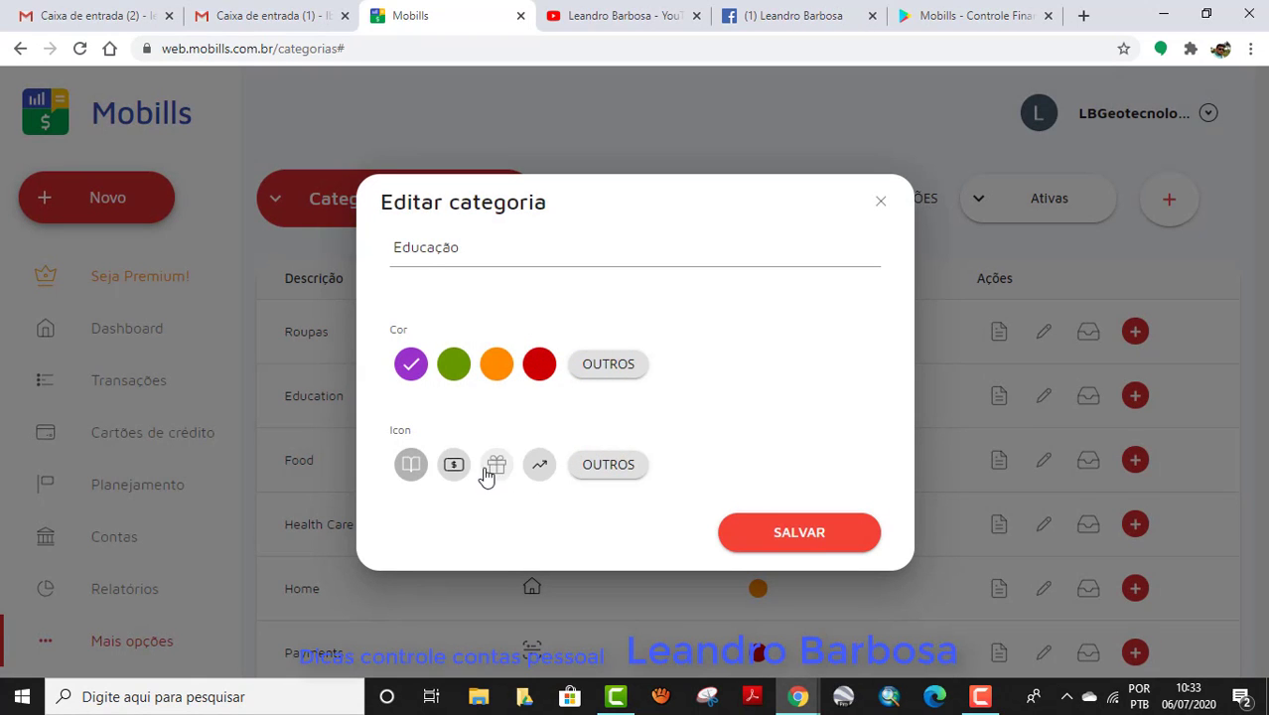
{"action": "left_click", "coordinate": [591, 467]}
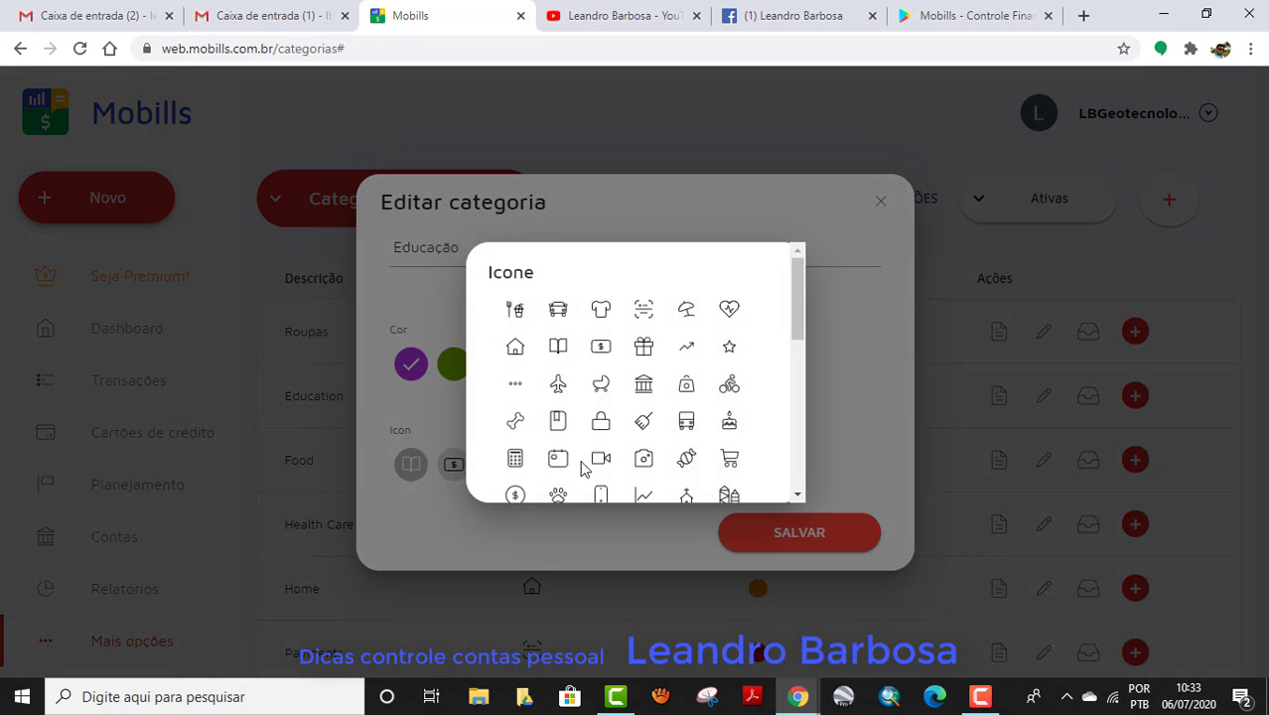
{"action": "left_click_drag", "start_coordinate": [797, 298], "coordinate": [779, 465]}
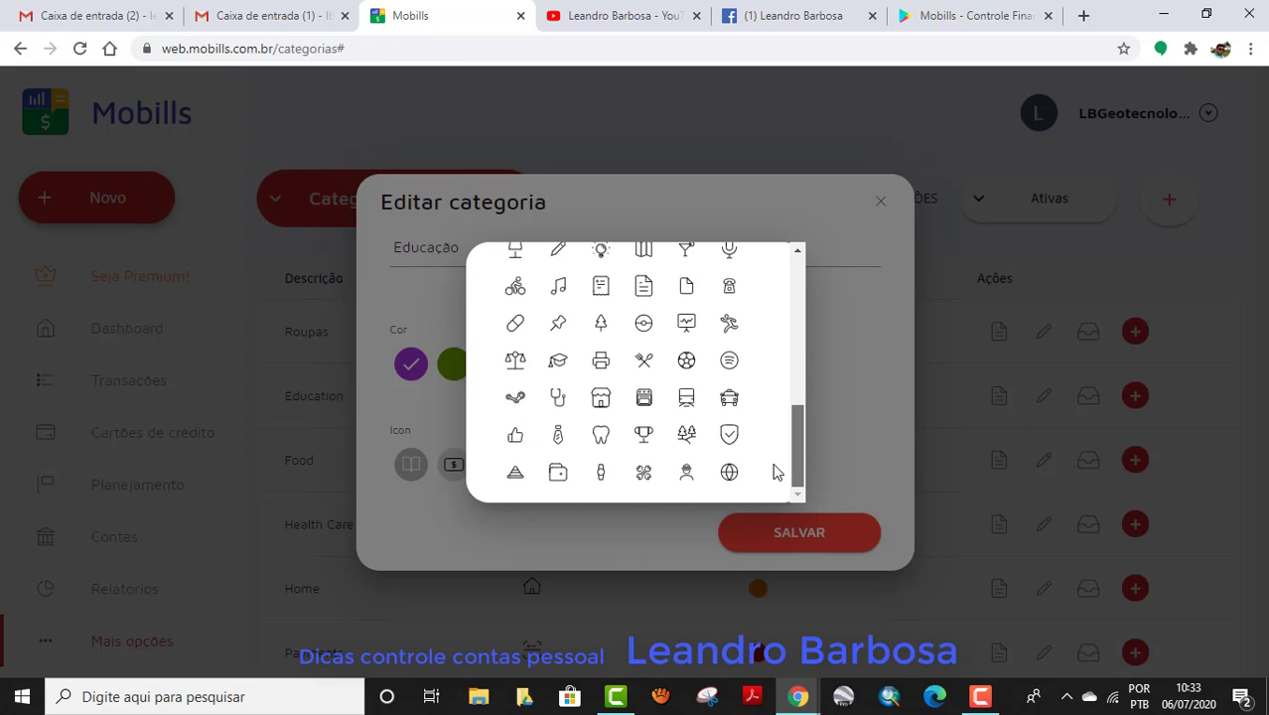
{"action": "left_click_drag", "start_coordinate": [777, 471], "coordinate": [799, 271]}
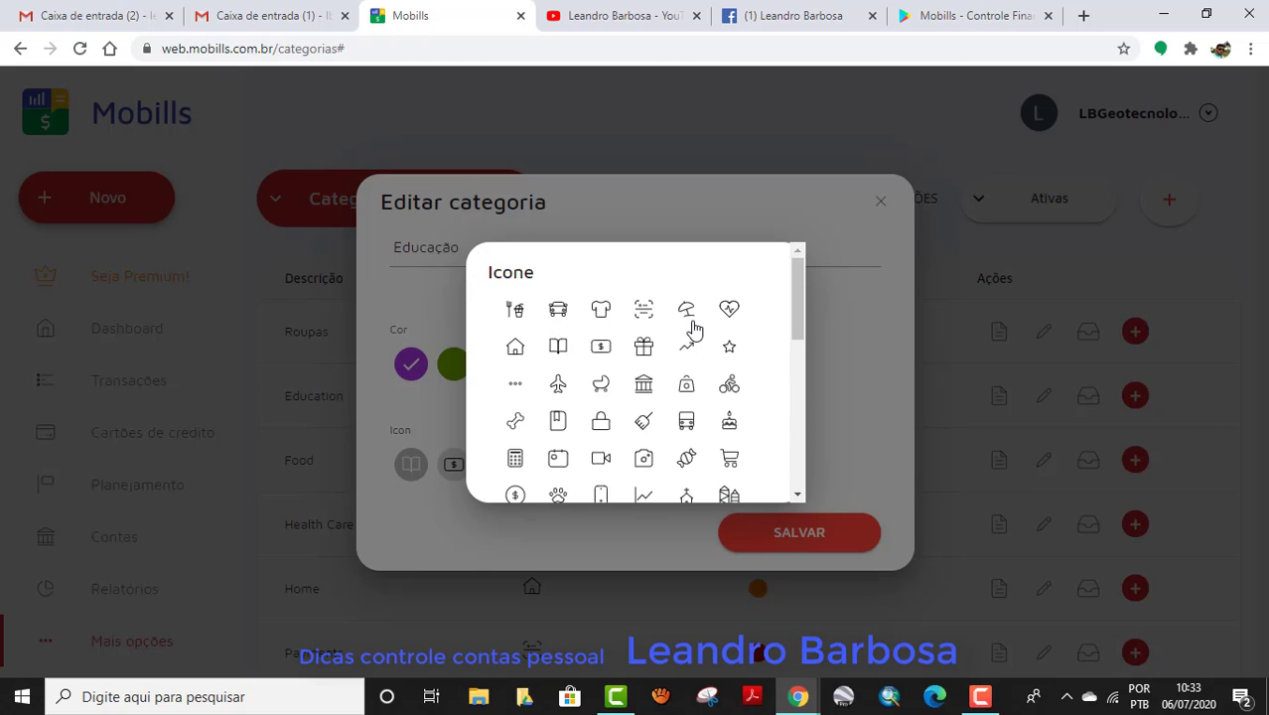
{"action": "left_click", "coordinate": [405, 465]}
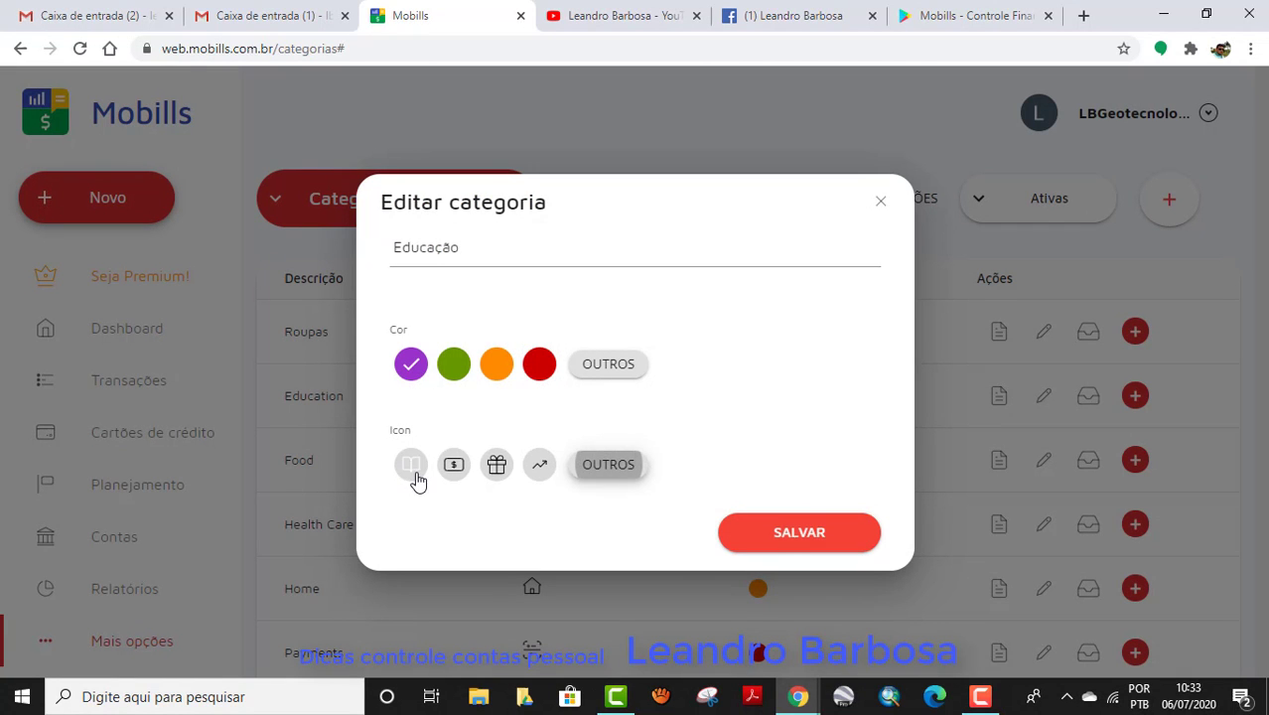
{"action": "left_click", "coordinate": [785, 537]}
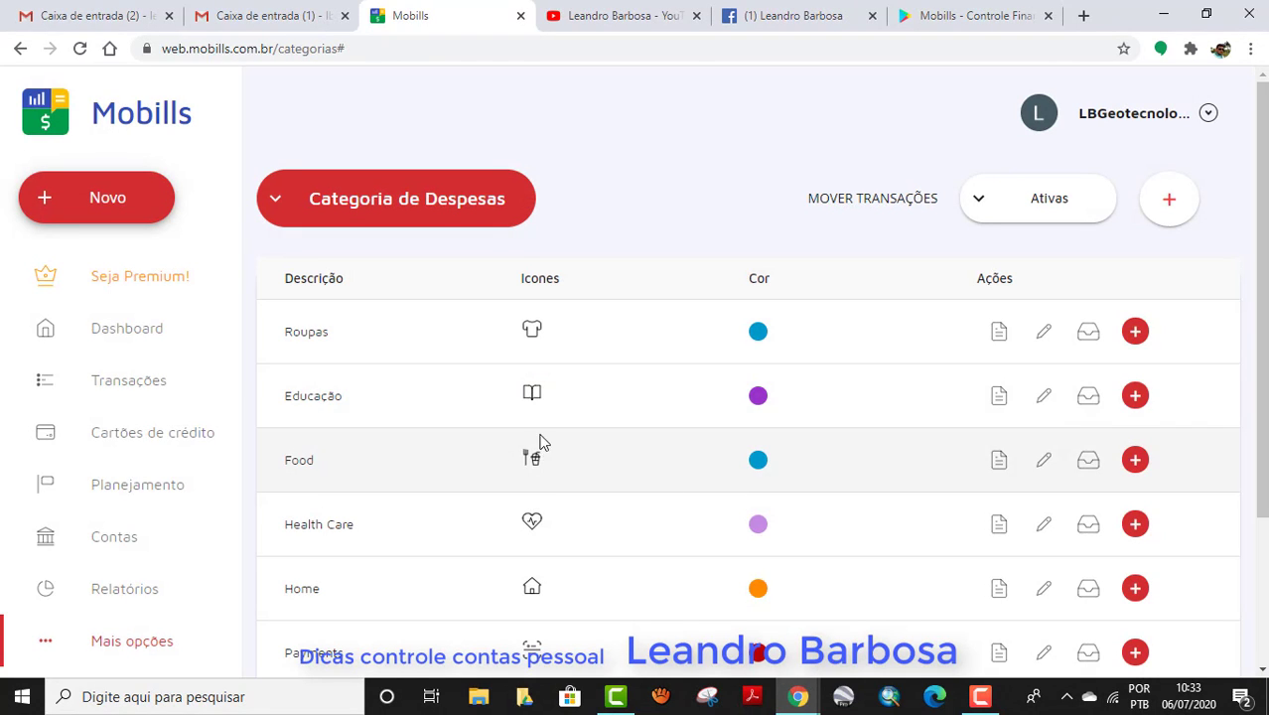
- Begin renaming the Food category, then dismiss the mistyped attempt without saving
{"action": "left_click_drag", "start_coordinate": [486, 467], "coordinate": [286, 455]}
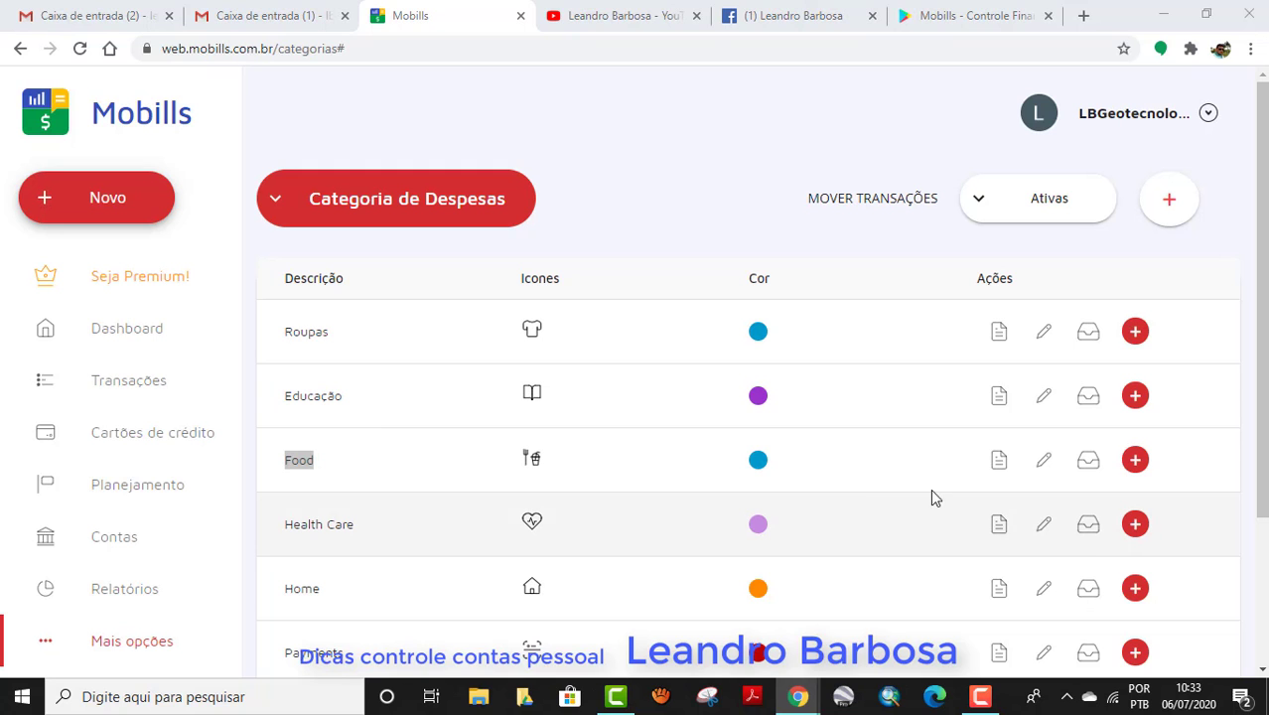
{"action": "left_click", "coordinate": [1043, 467]}
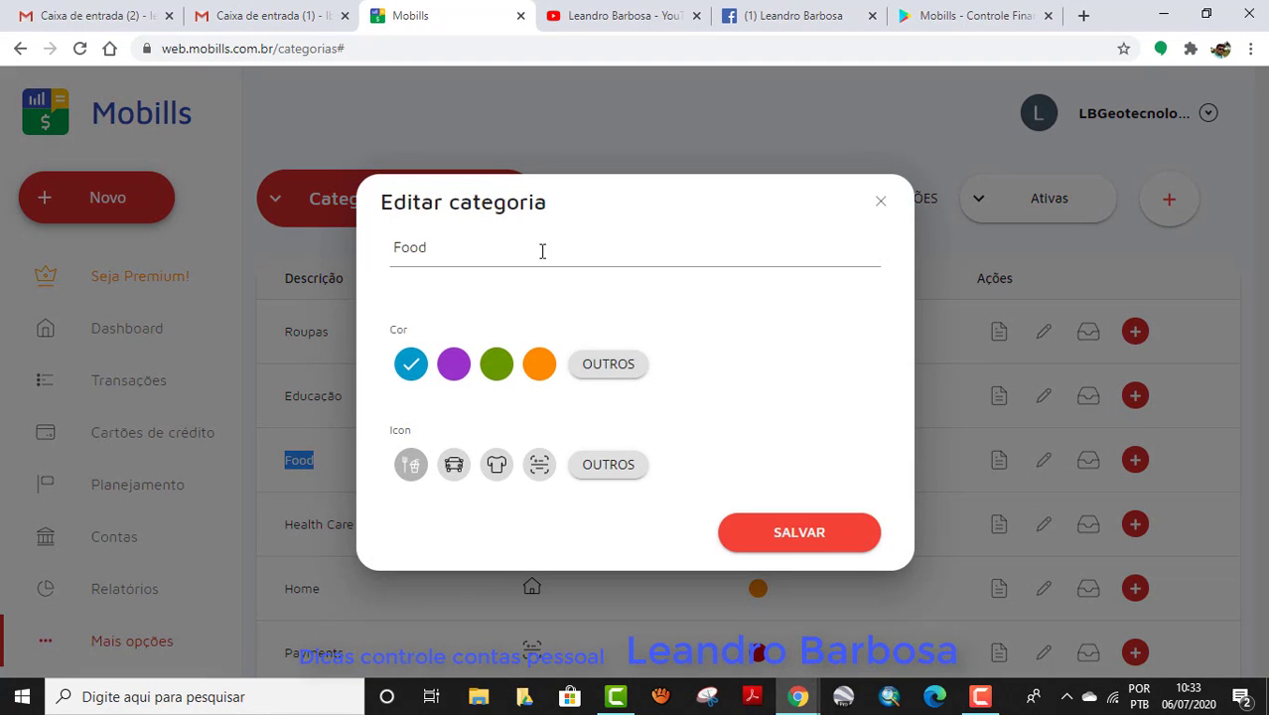
{"action": "left_click_drag", "start_coordinate": [542, 250], "coordinate": [352, 249]}
{"action": "key", "text": "BackSpace"}
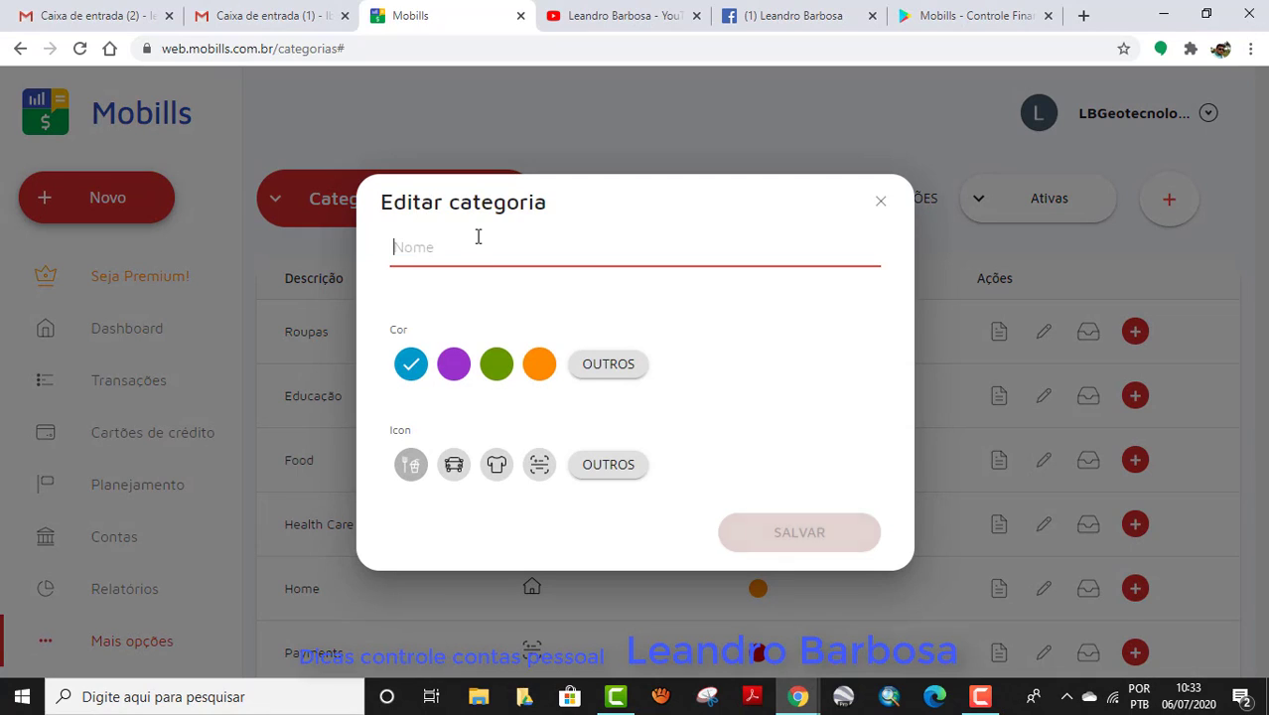
{"action": "type", "text": "Supermercado"}
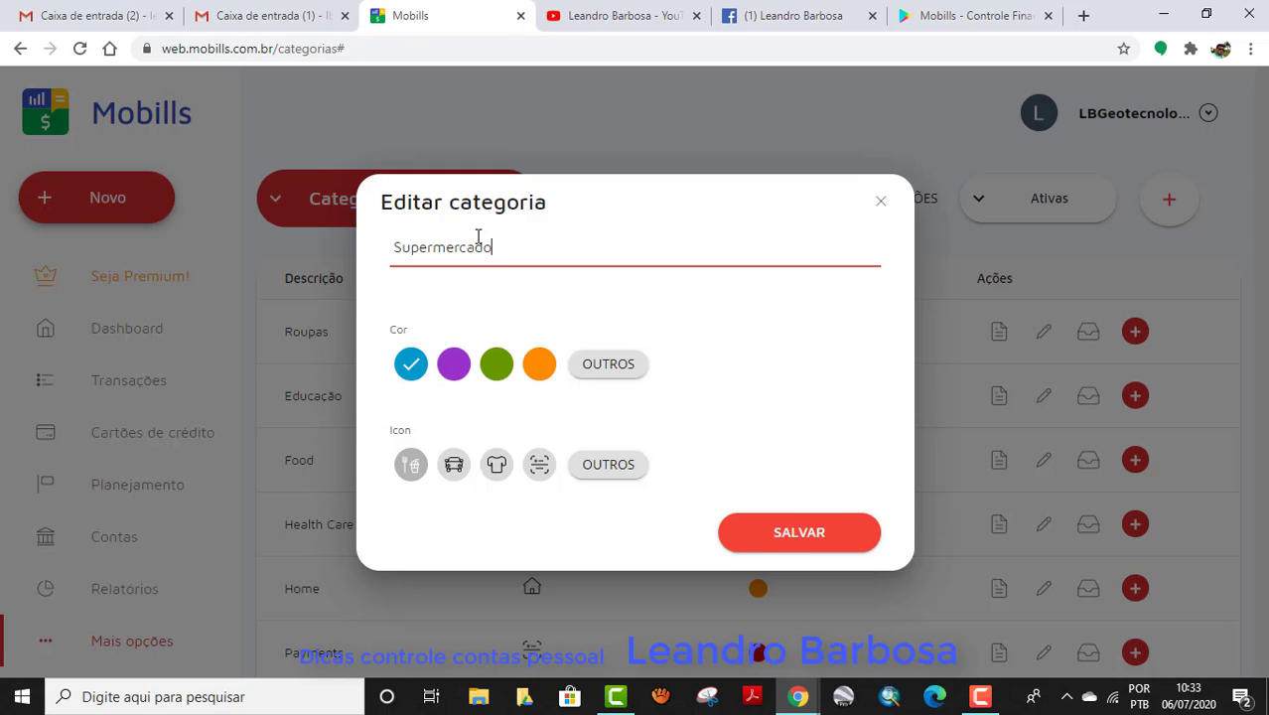
{"action": "key", "text": "BackSpace"}
{"action": "key", "text": "BackSpace"}
{"action": "key", "text": "BackSpace"}
{"action": "key", "text": "BackSpace"}
{"action": "key", "text": "BackSpace"}
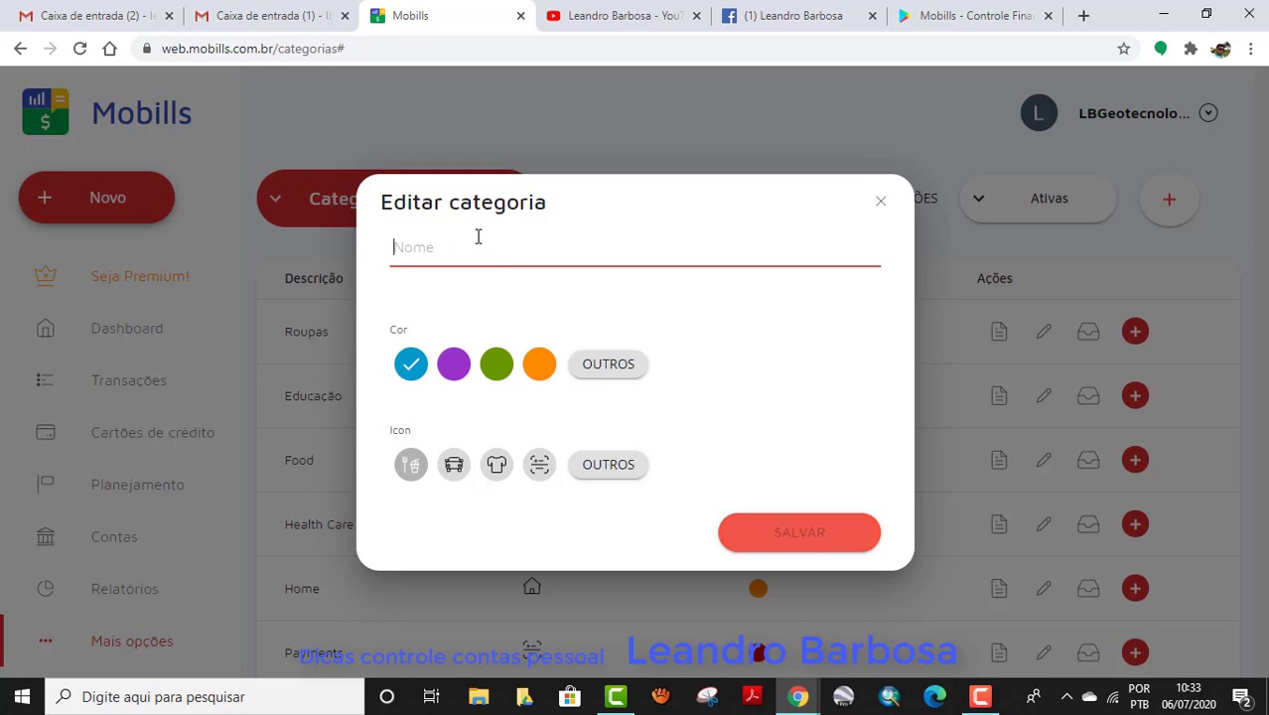
{"action": "type", "text": "A"}
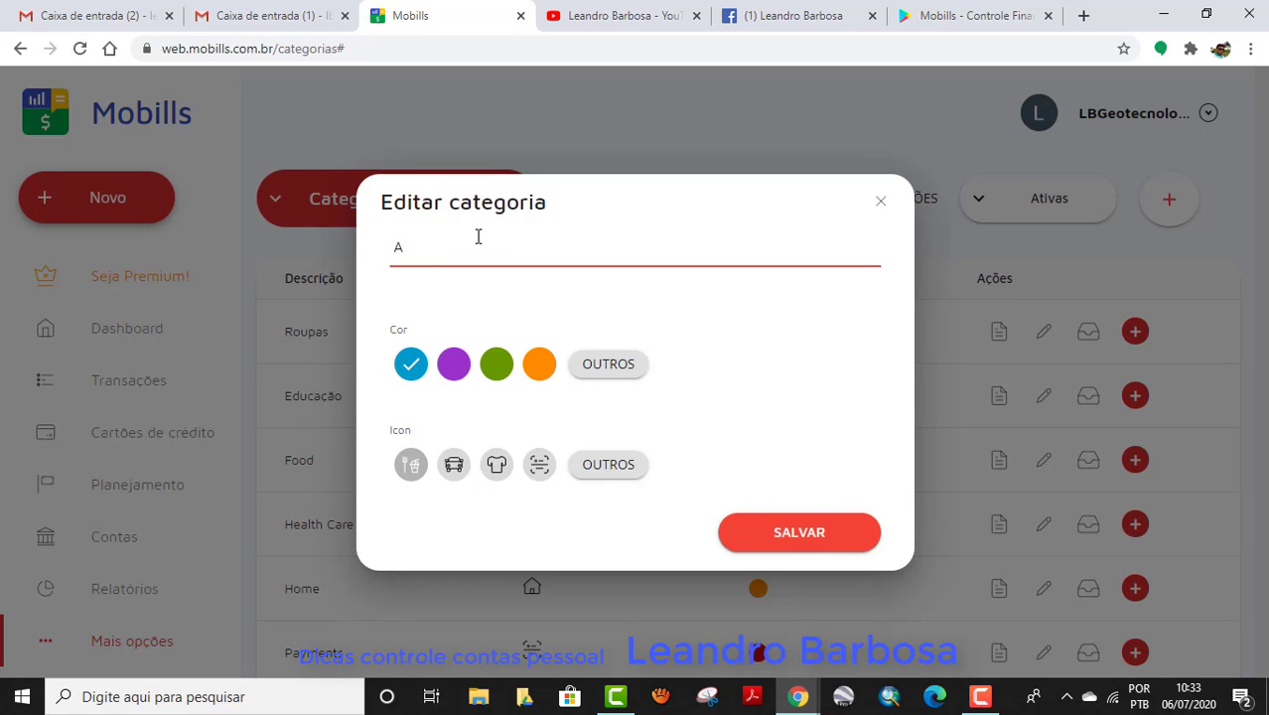
{"action": "key", "text": "BackSpace"}
{"action": "type", "text": "A"}
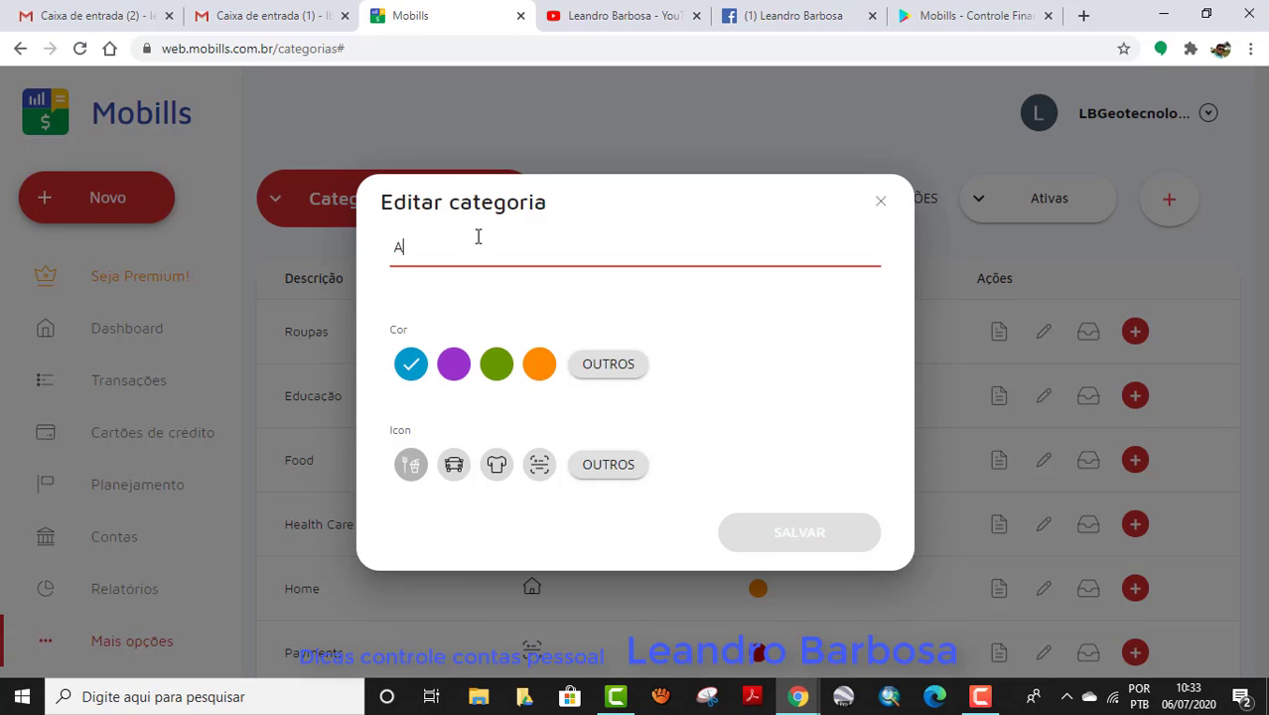
{"action": "type", "text": "limentenção"}
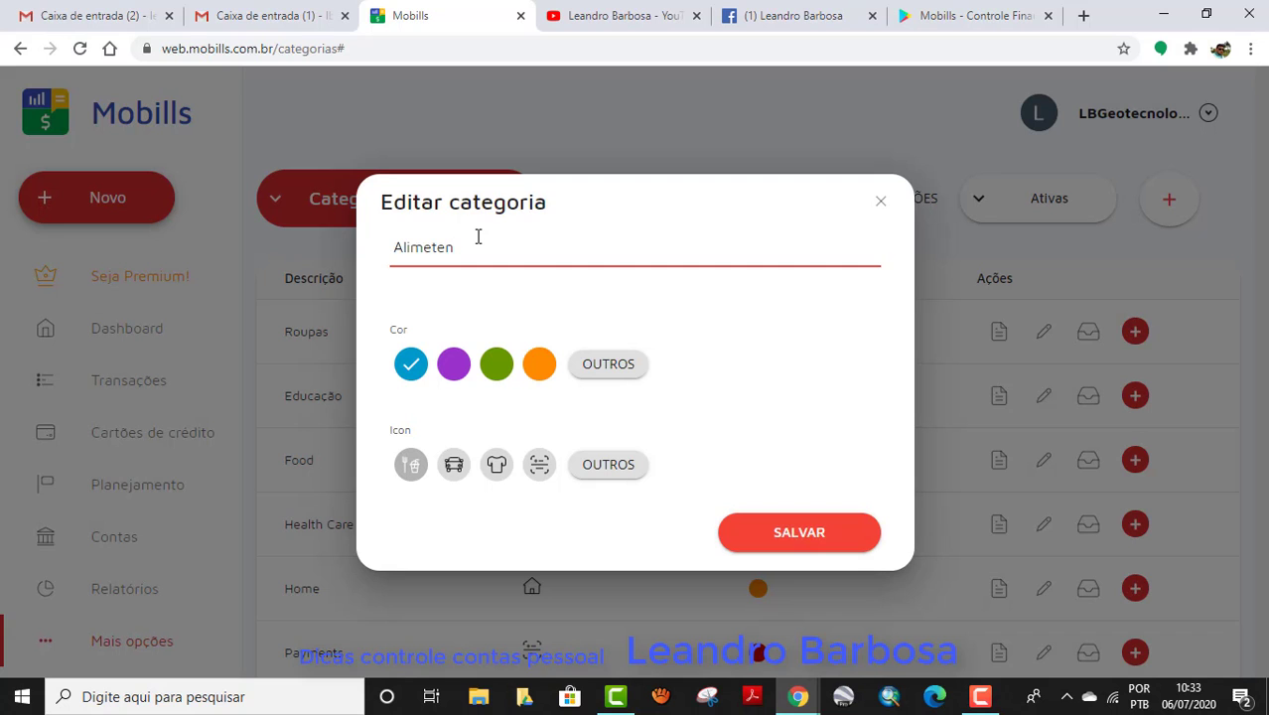
{"action": "left_click", "coordinate": [590, 364]}
{"action": "left_click", "coordinate": [510, 336]}
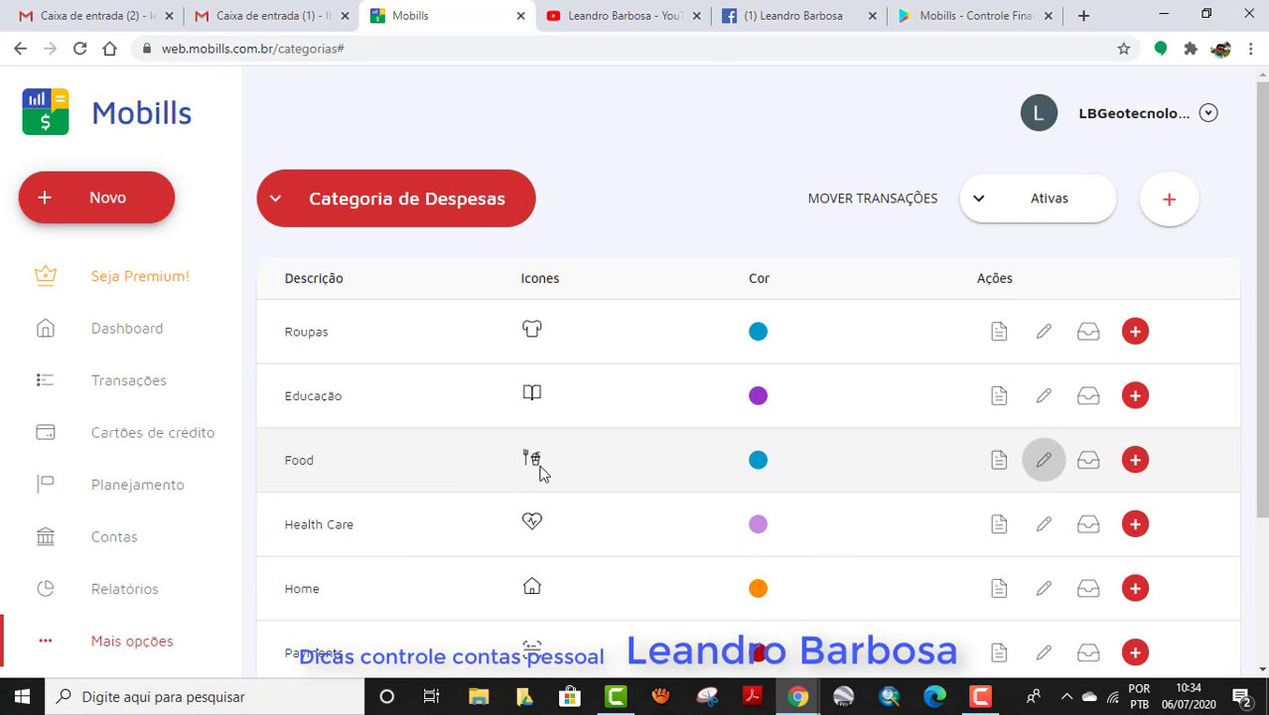
- Rename Food to 'Alimentação', set its colour to orange, and save it
{"action": "left_click", "coordinate": [1043, 462]}
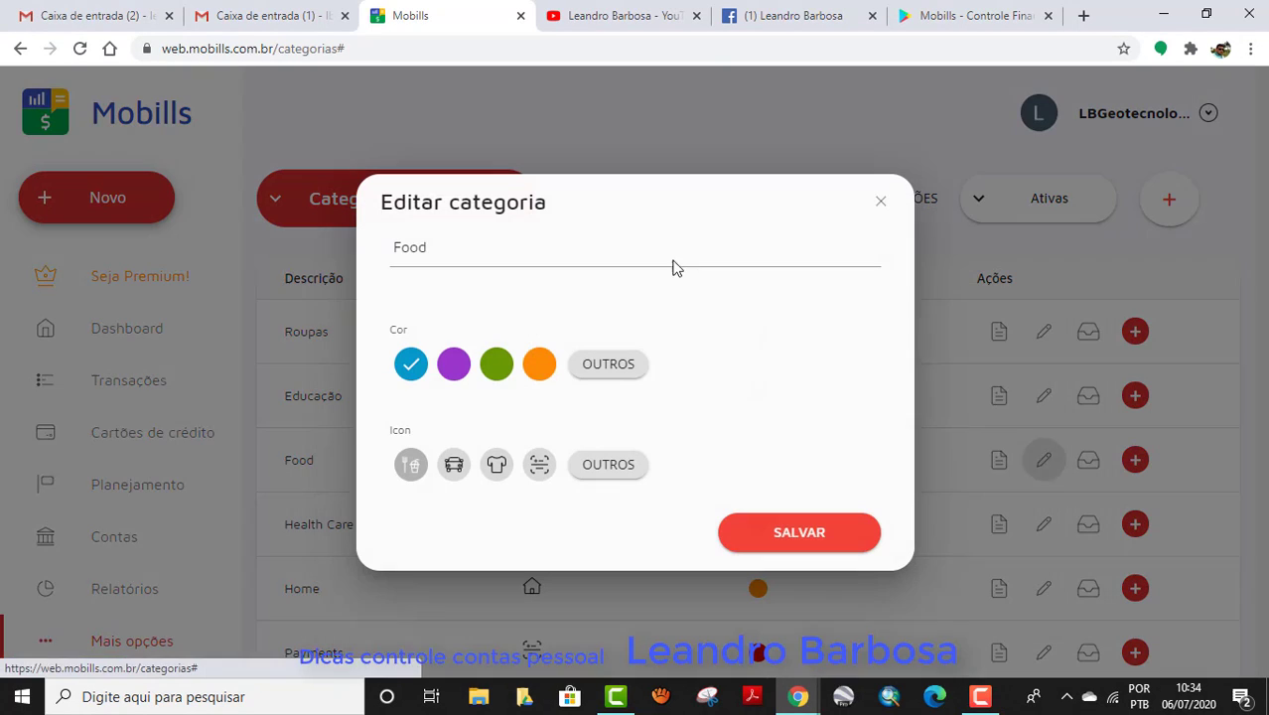
{"action": "key", "text": "ctrl+a"}
{"action": "type", "text": "Ali"}
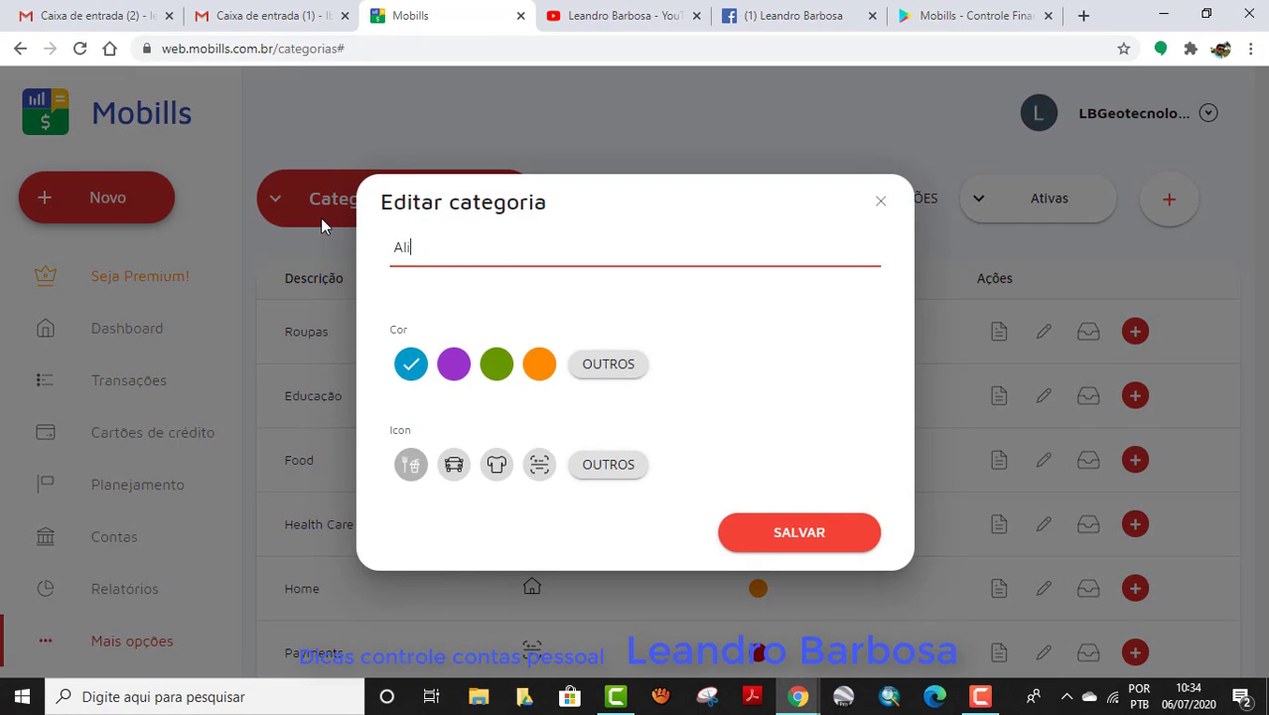
{"action": "type", "text": "mentação"}
{"action": "left_click", "coordinate": [416, 467]}
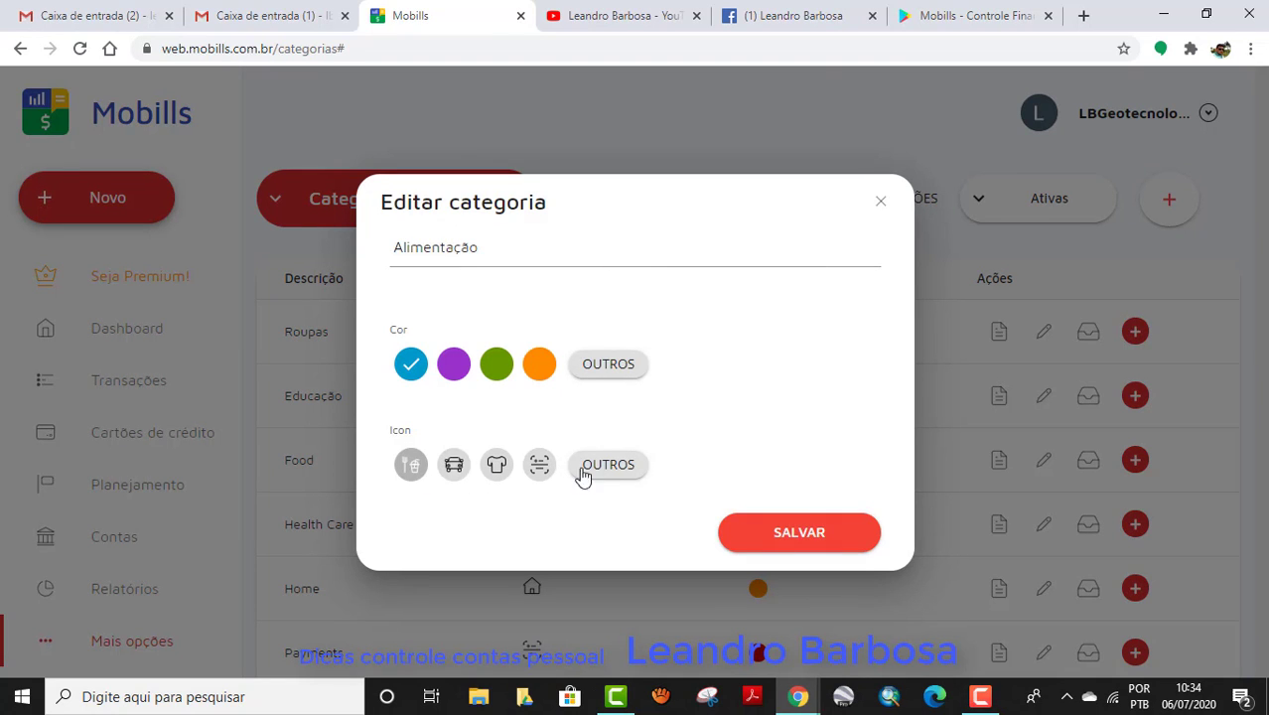
{"action": "left_click", "coordinate": [595, 368]}
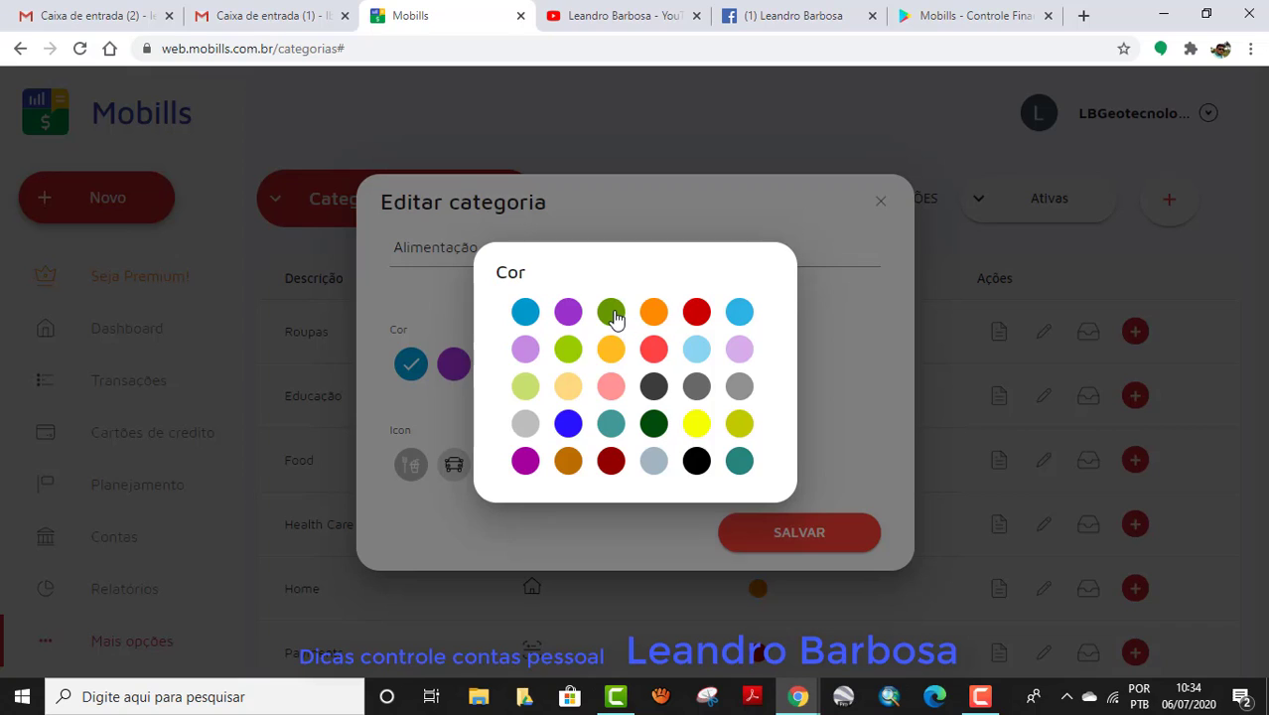
{"action": "left_click", "coordinate": [613, 313]}
{"action": "left_click", "coordinate": [626, 366]}
{"action": "left_click", "coordinate": [652, 311]}
{"action": "left_click", "coordinate": [780, 534]}
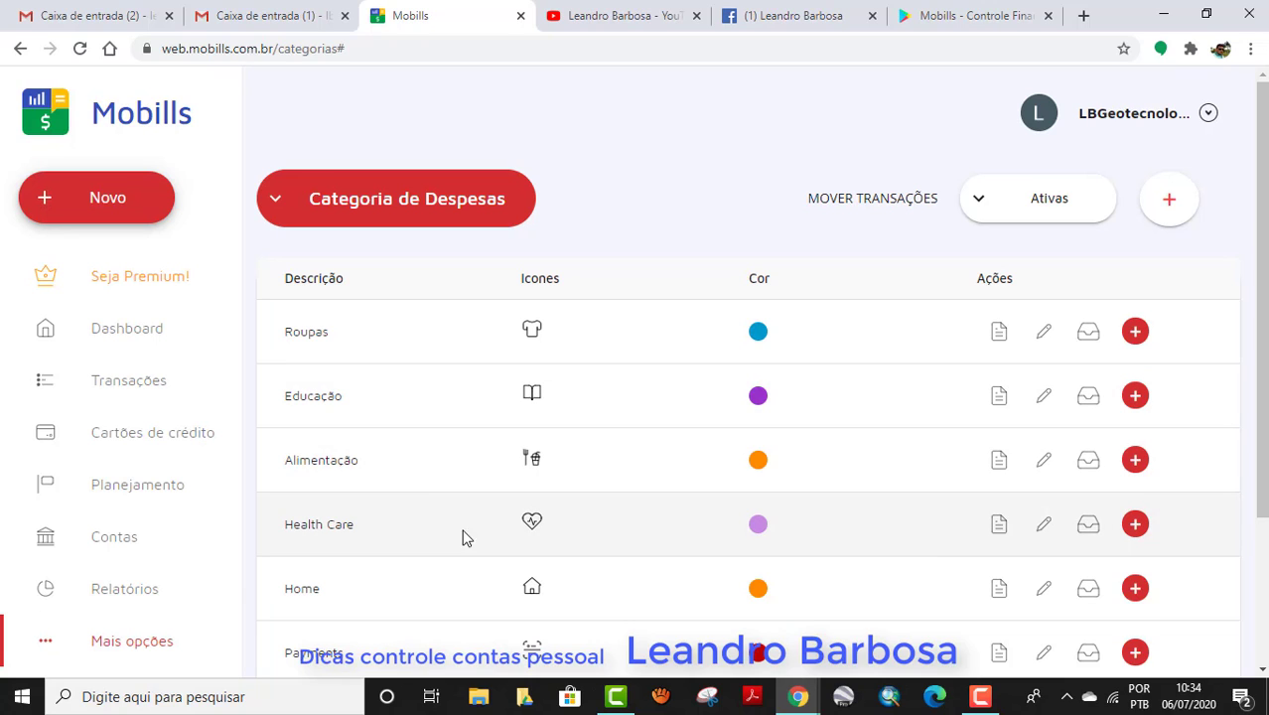
- Replace the name Health Care with 'Cuidados Saúde', correcting the typo
{"action": "left_click_drag", "start_coordinate": [345, 528], "coordinate": [268, 525]}
{"action": "left_click_drag", "start_coordinate": [357, 528], "coordinate": [287, 527]}
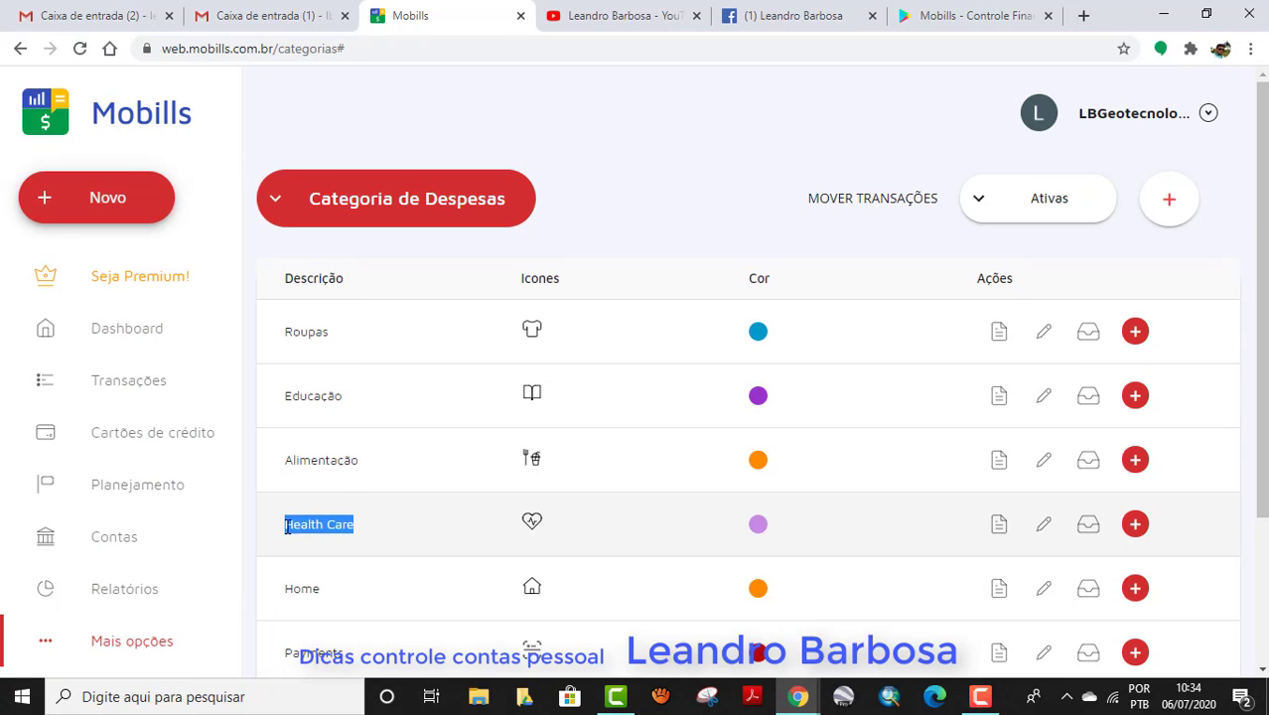
{"action": "key", "text": "alt+Tab"}
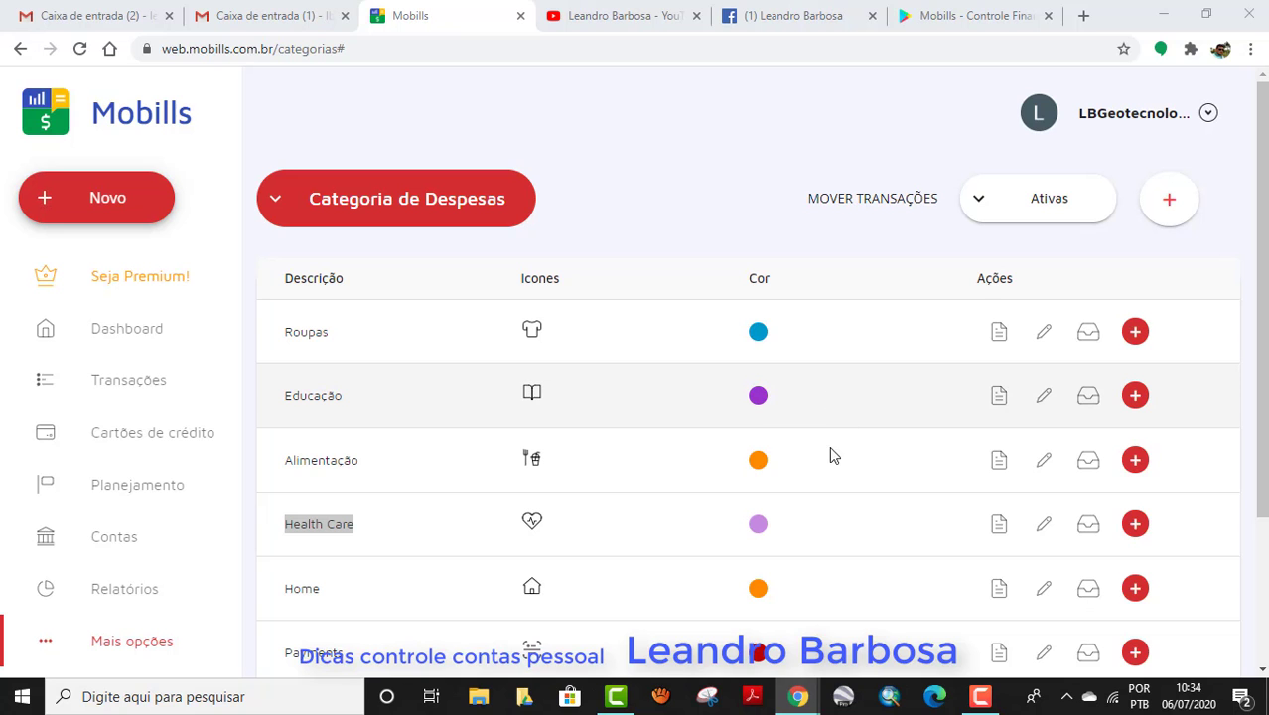
{"action": "left_click", "coordinate": [1046, 525]}
{"action": "left_click_drag", "start_coordinate": [633, 256], "coordinate": [312, 238]}
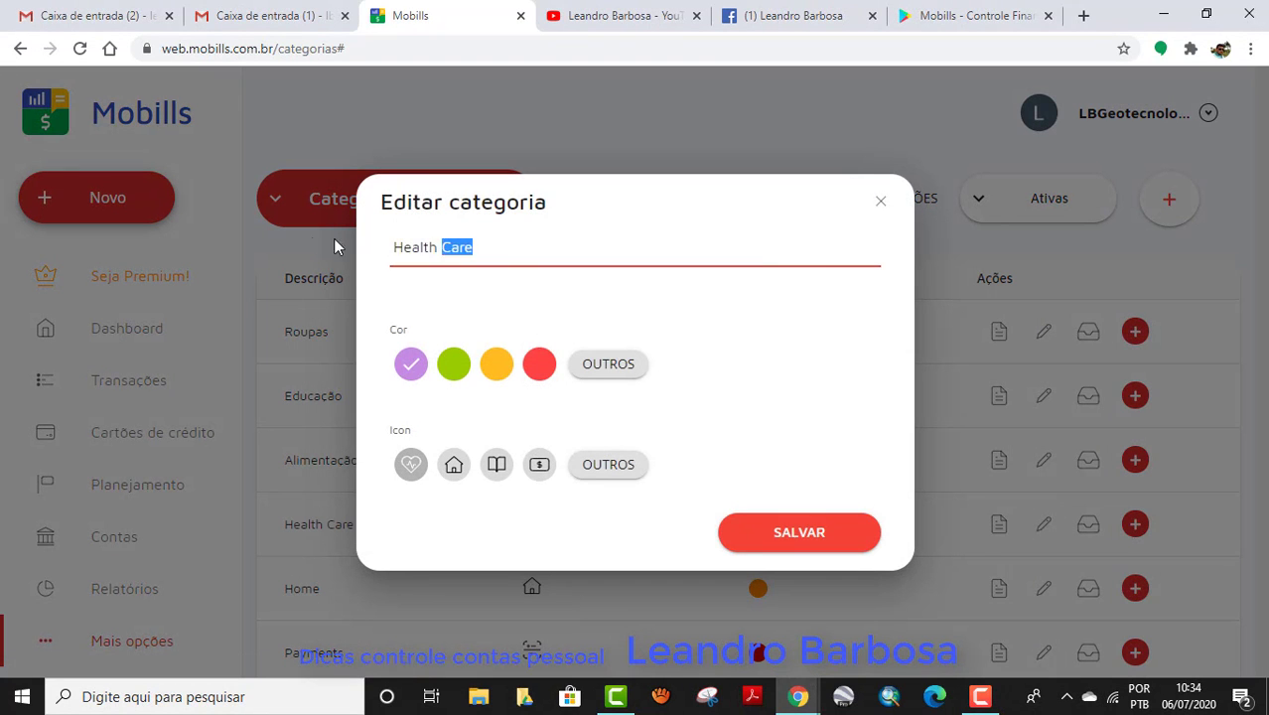
{"action": "key", "text": "BackSpace"}
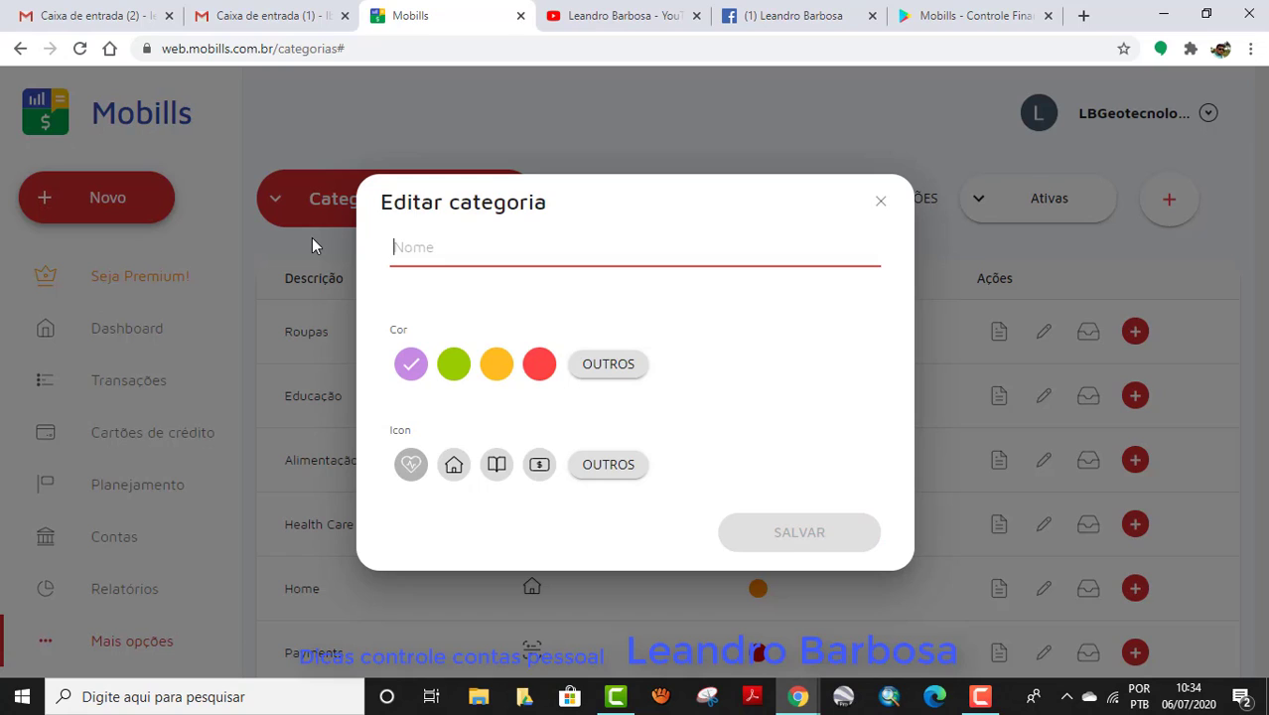
{"action": "type", "text": "Cuid"}
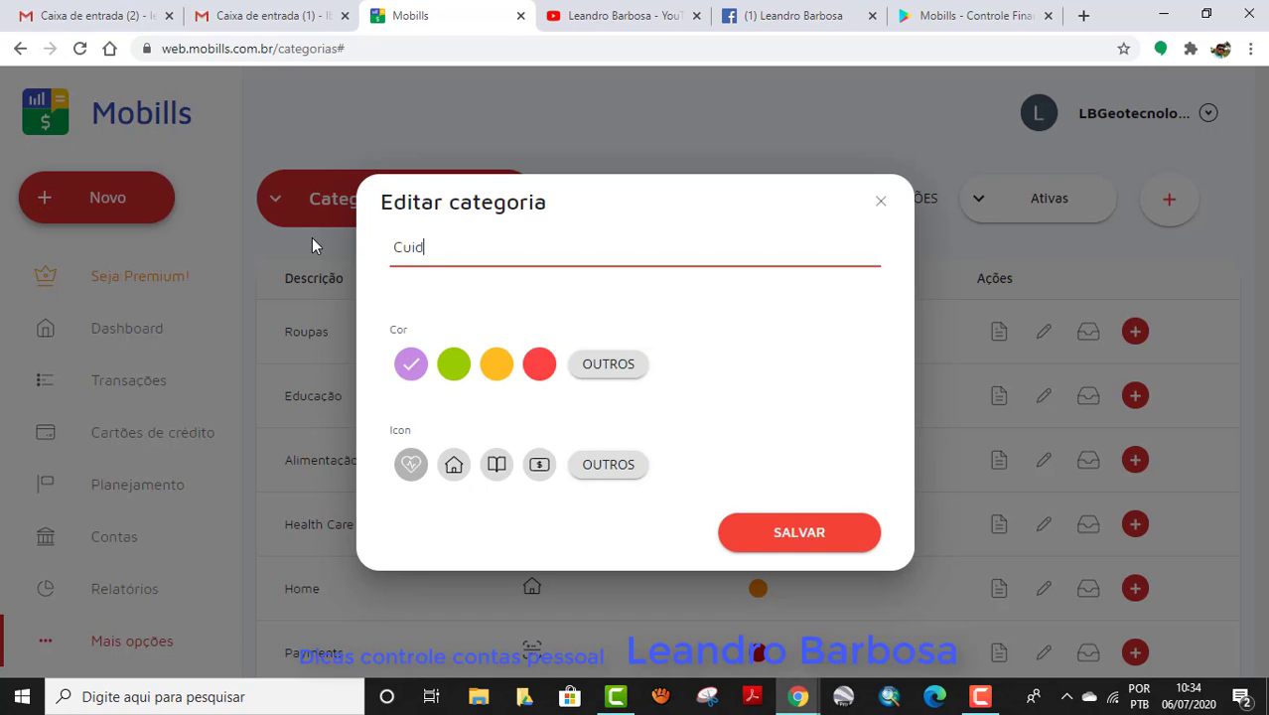
{"action": "type", "text": "ados Suad"}
{"action": "type", "text": "e"}
{"action": "key", "text": "BackSpace"}
{"action": "key", "text": "BackSpace"}
{"action": "key", "text": "BackSpace"}
{"action": "key", "text": "BackSpace"}
{"action": "type", "text": "a"}
{"action": "type", "text": "úde"}
- Give Cuidados Saúde a light-blue colour and save it
{"action": "left_click", "coordinate": [604, 370]}
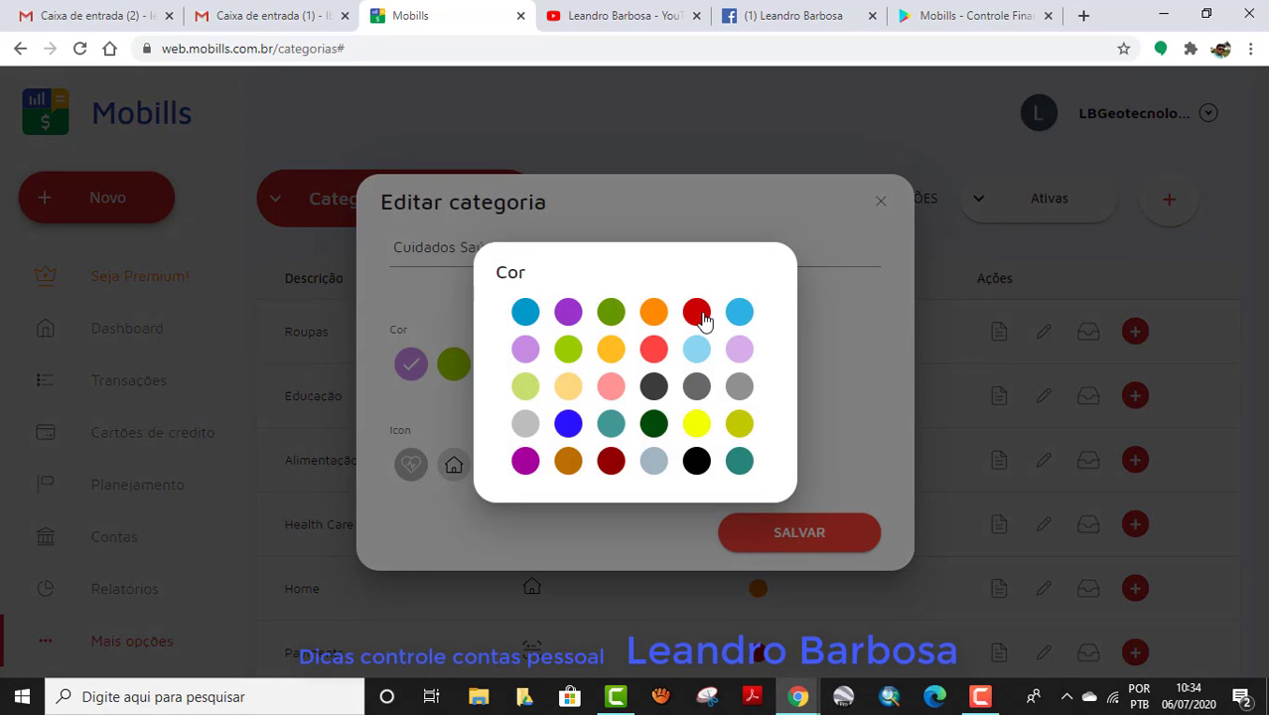
{"action": "left_click", "coordinate": [743, 314]}
{"action": "left_click", "coordinate": [804, 533]}
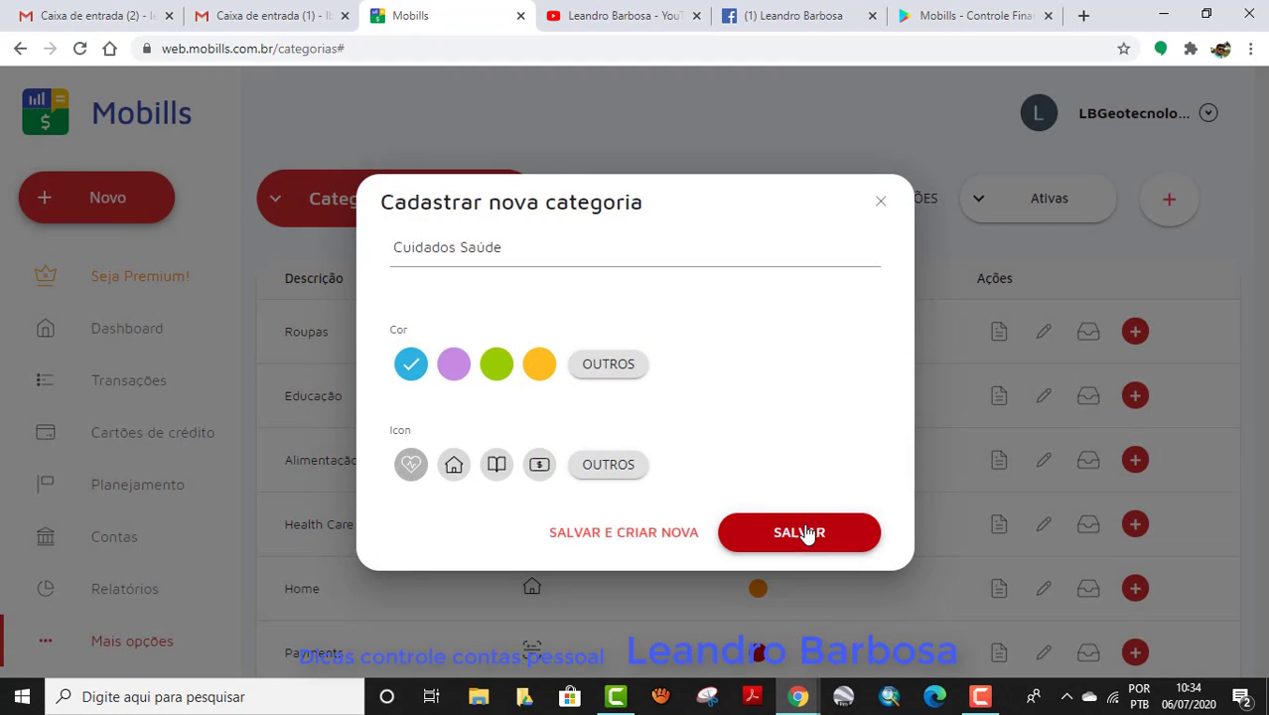
{"action": "left_click", "coordinate": [807, 534]}
{"action": "left_click_drag", "start_coordinate": [1257, 332], "coordinate": [1253, 421]}
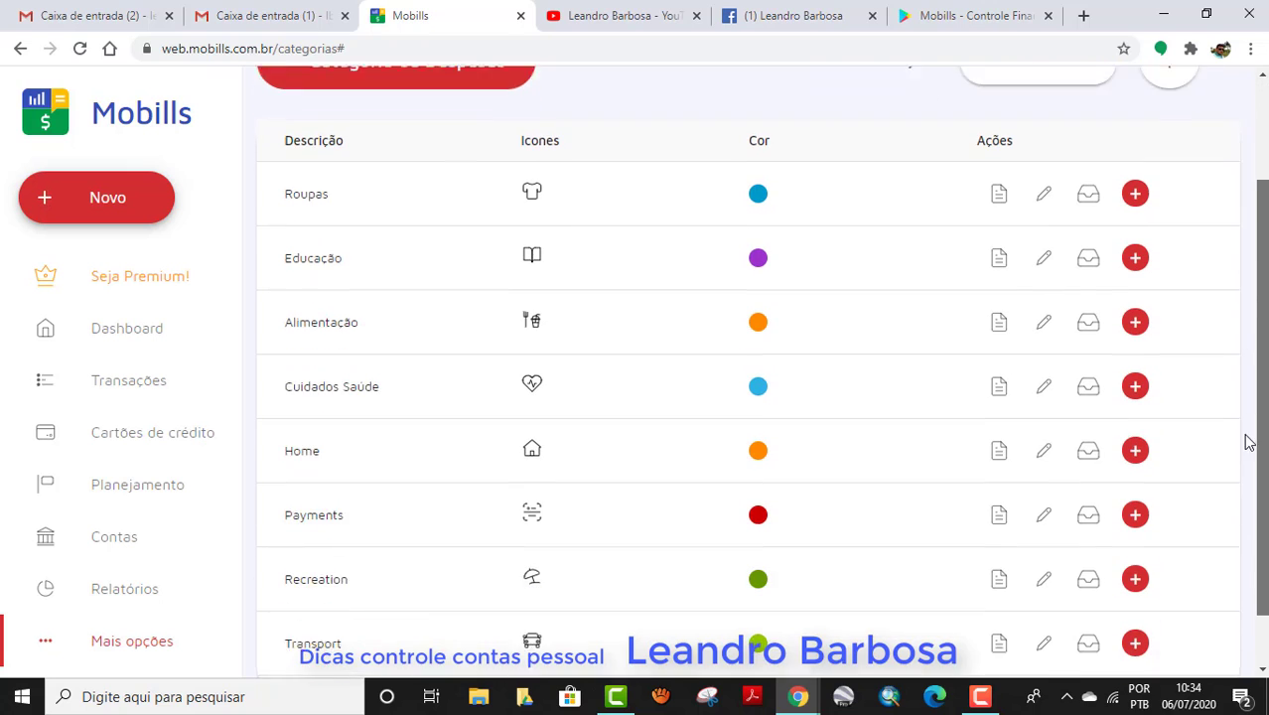
{"action": "left_click_drag", "start_coordinate": [1253, 421], "coordinate": [712, 524]}
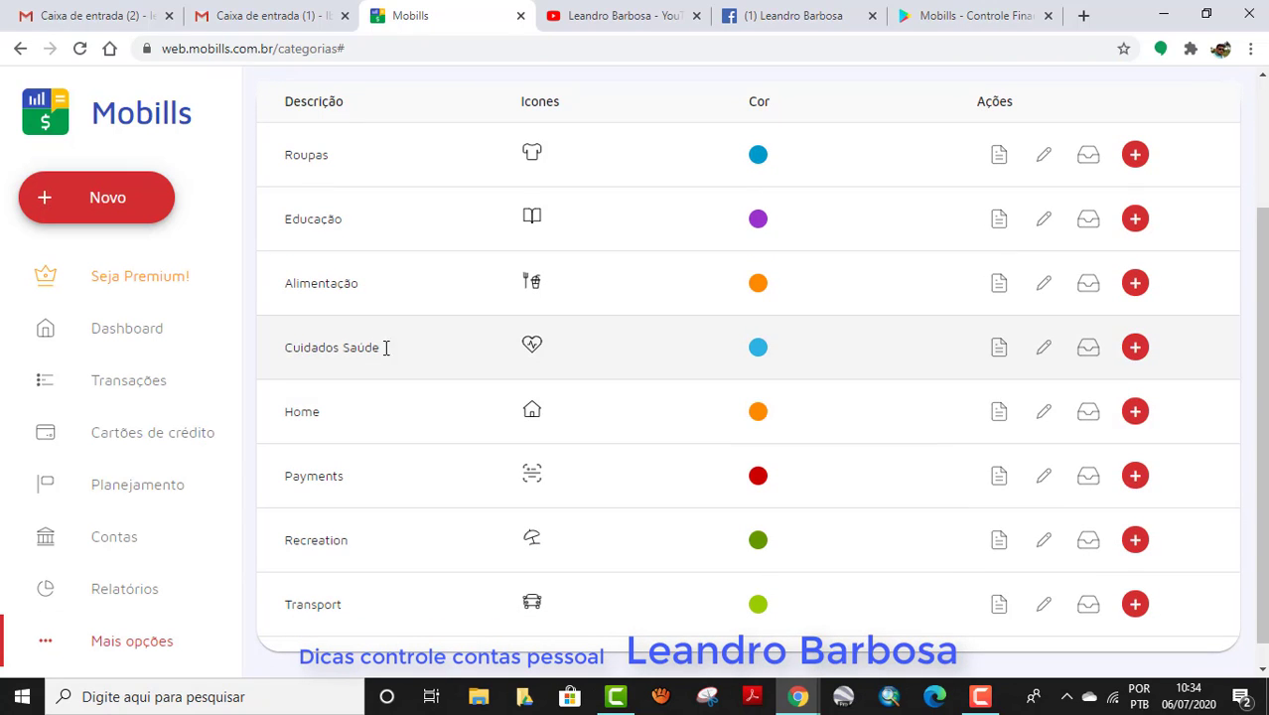
- Rename Home to 'Habitação' with a lilac colour and save it
{"action": "left_click", "coordinate": [1042, 413]}
{"action": "left_click", "coordinate": [617, 258]}
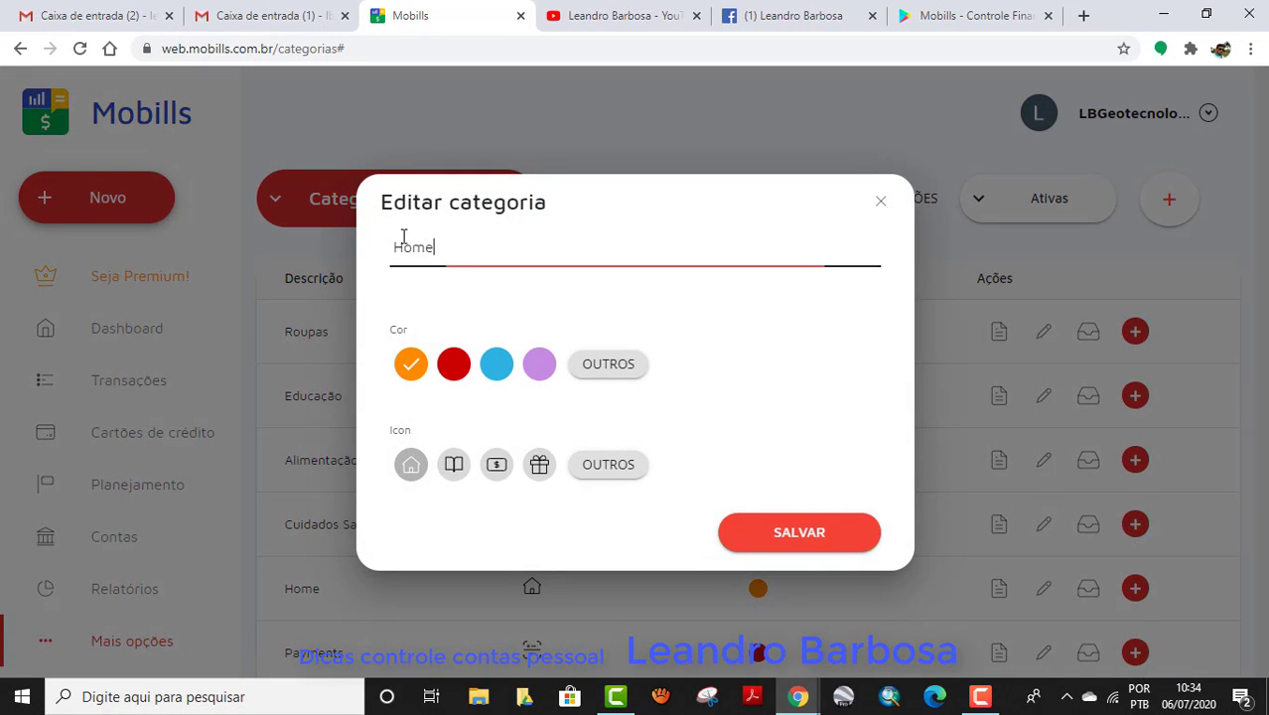
{"action": "double_click", "coordinate": [407, 247]}
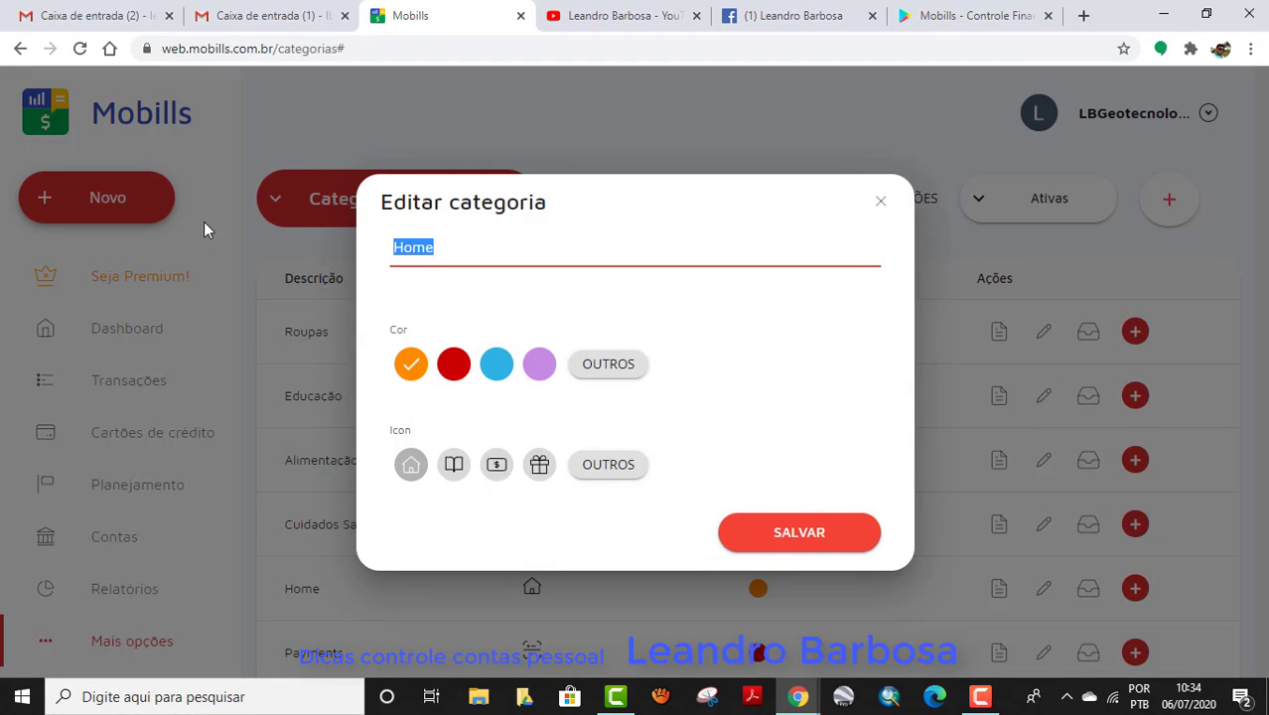
{"action": "type", "text": "Habitaçã"}
{"action": "left_click", "coordinate": [594, 357]}
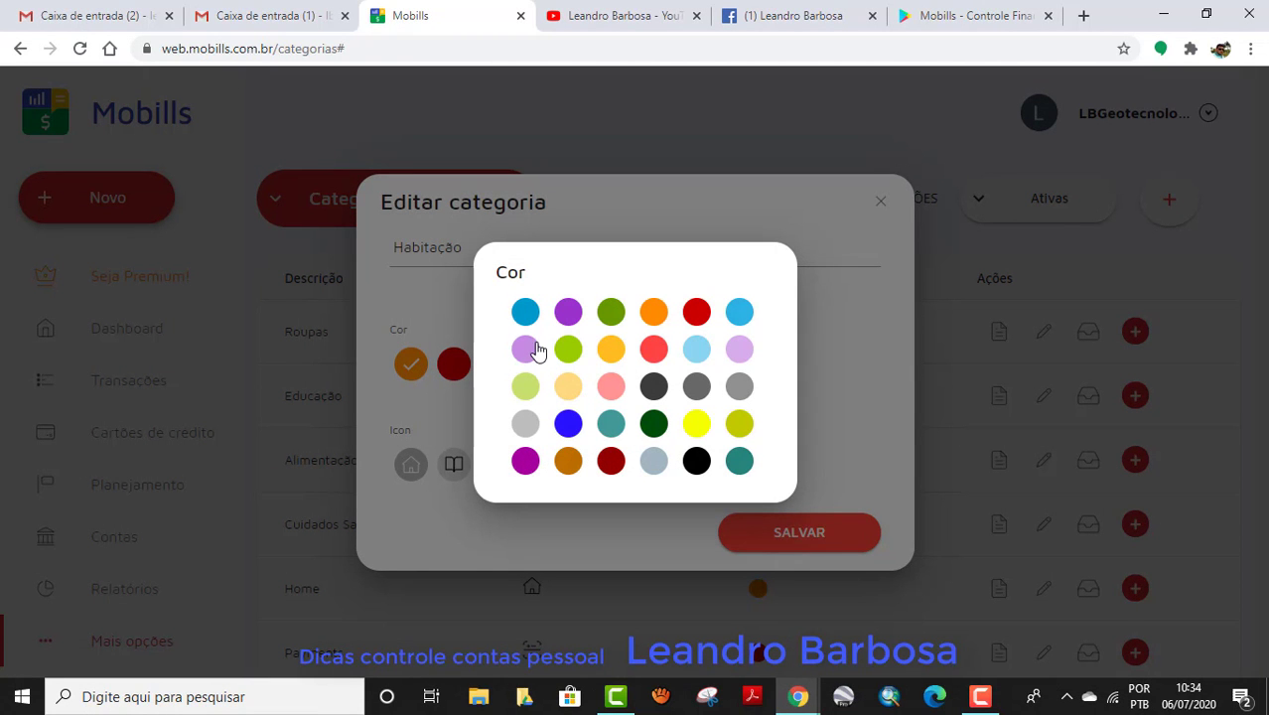
{"action": "left_click", "coordinate": [537, 350]}
{"action": "left_click", "coordinate": [620, 464]}
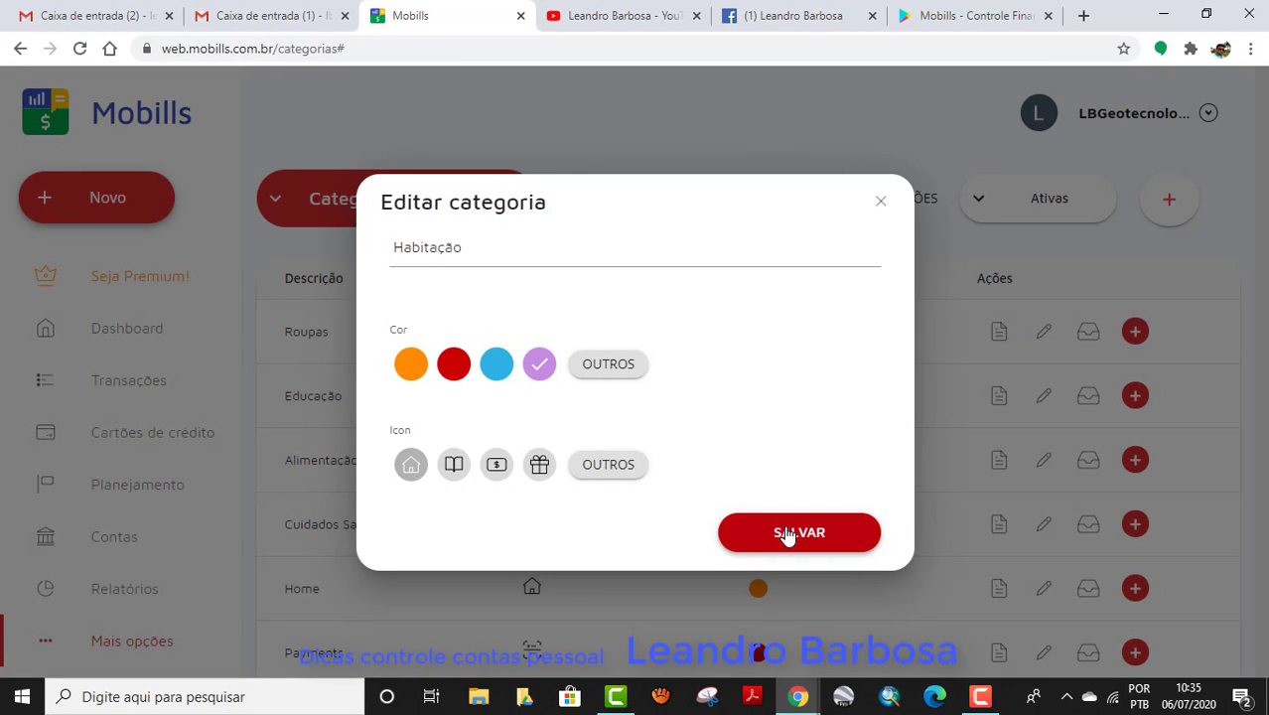
{"action": "left_click", "coordinate": [789, 531]}
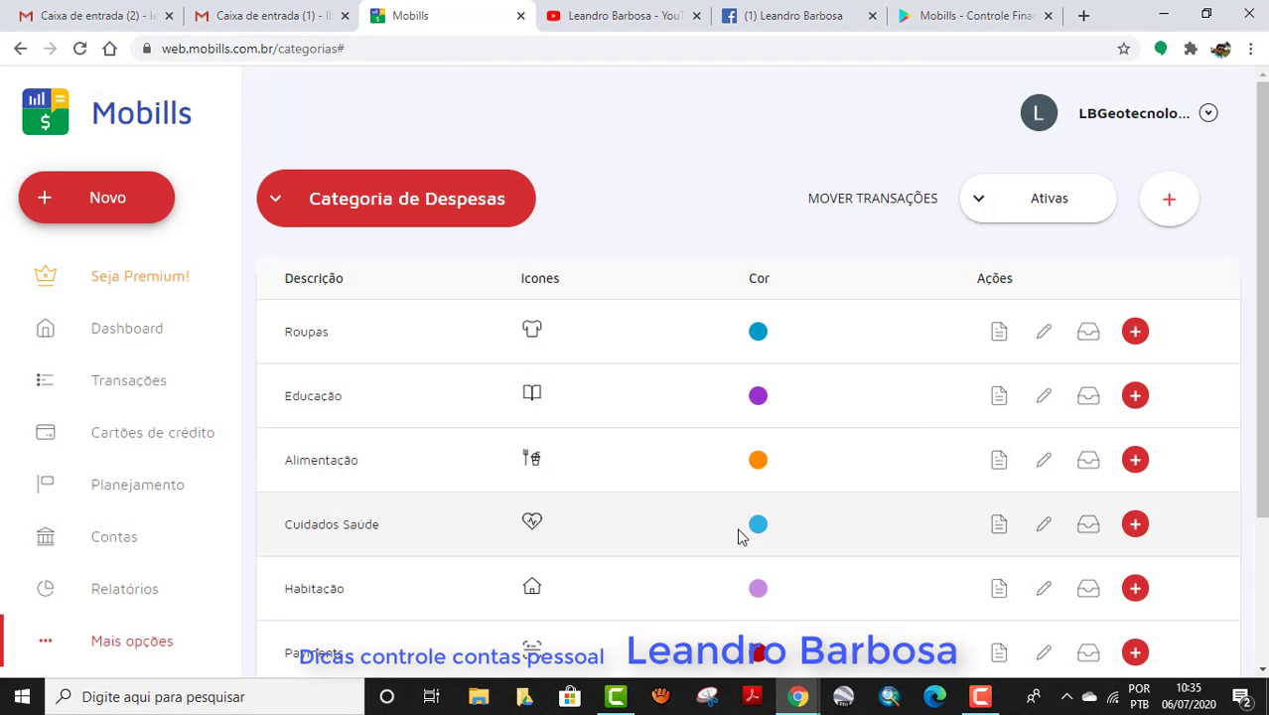
{"action": "scroll", "coordinate": [1259, 287], "scroll_direction": "down", "scroll_amount": 2}
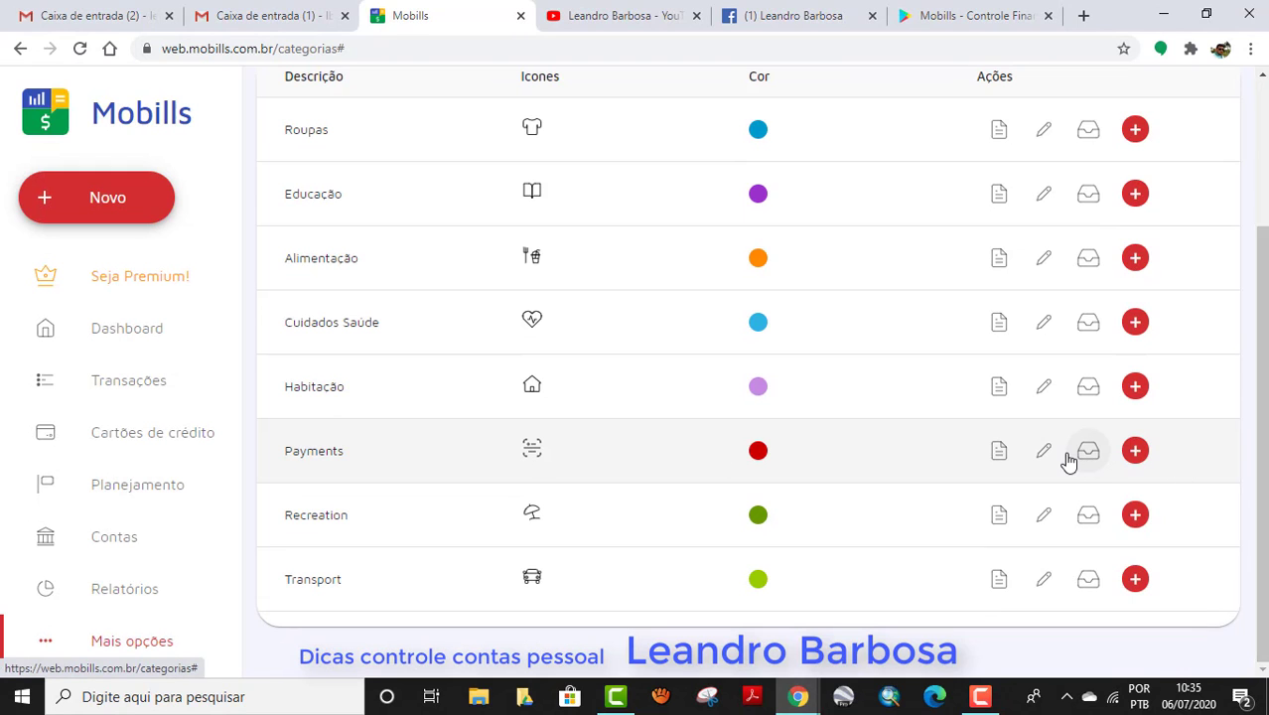
- Rename Payments to 'Pagamentos Diversos', colour it light blue, and save
{"action": "left_click", "coordinate": [1044, 452]}
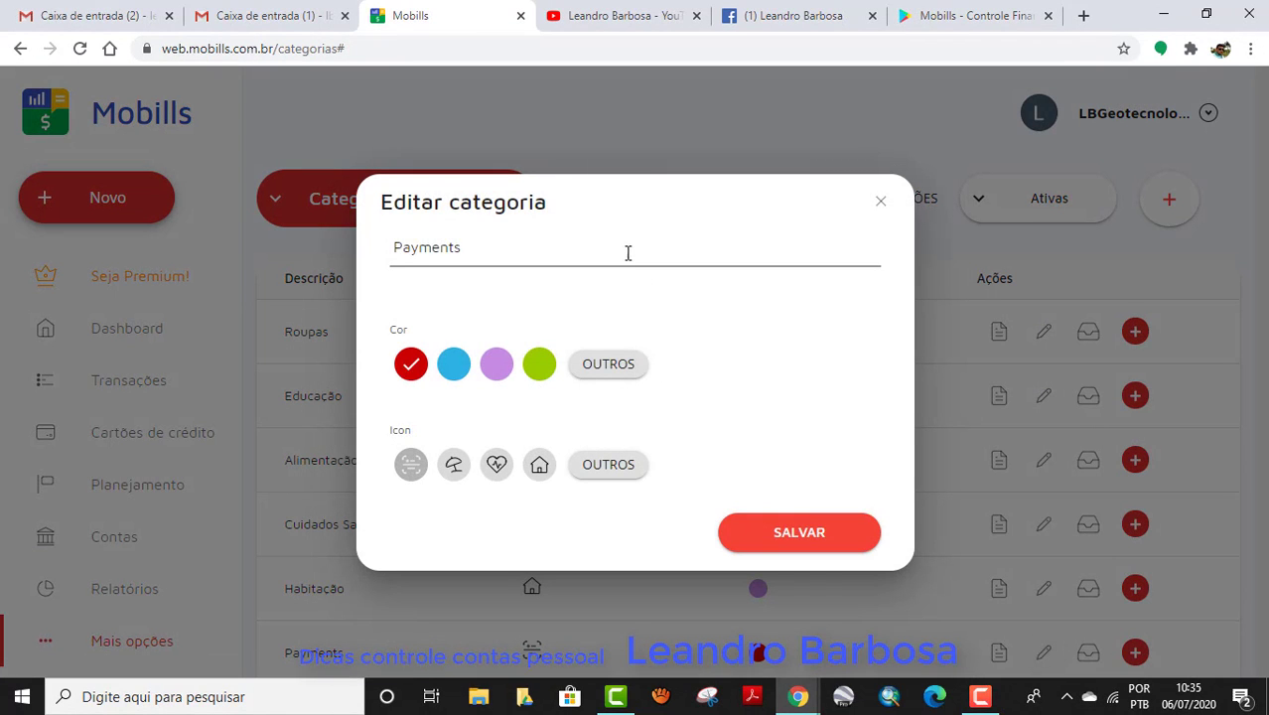
{"action": "left_click_drag", "start_coordinate": [626, 251], "coordinate": [252, 220]}
{"action": "type", "text": "Pagam"}
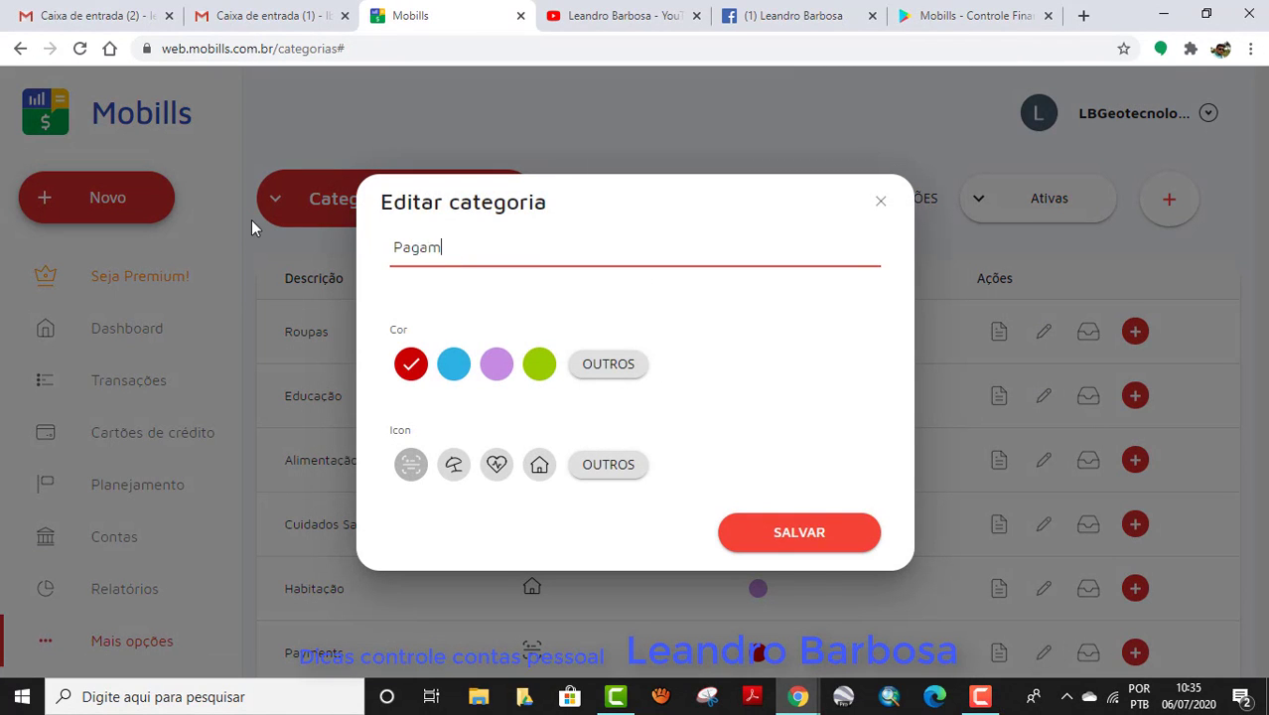
{"action": "type", "text": "entos Diversos"}
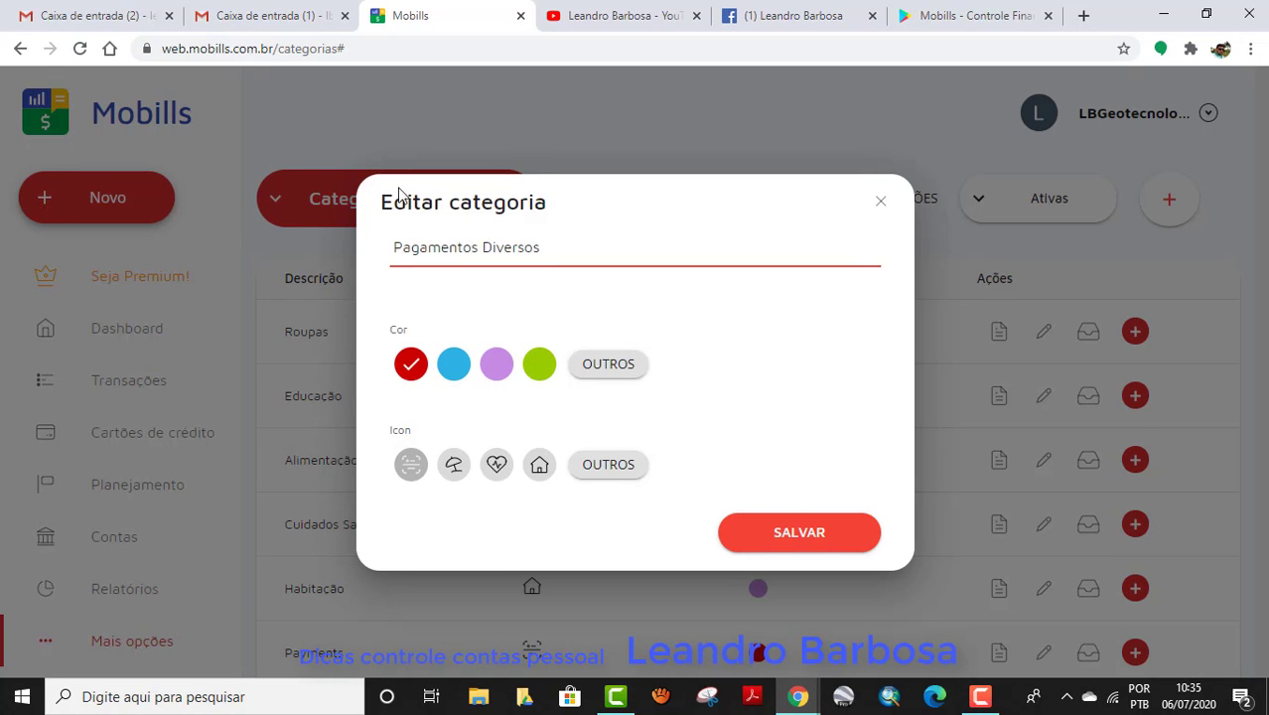
{"action": "left_click", "coordinate": [608, 364]}
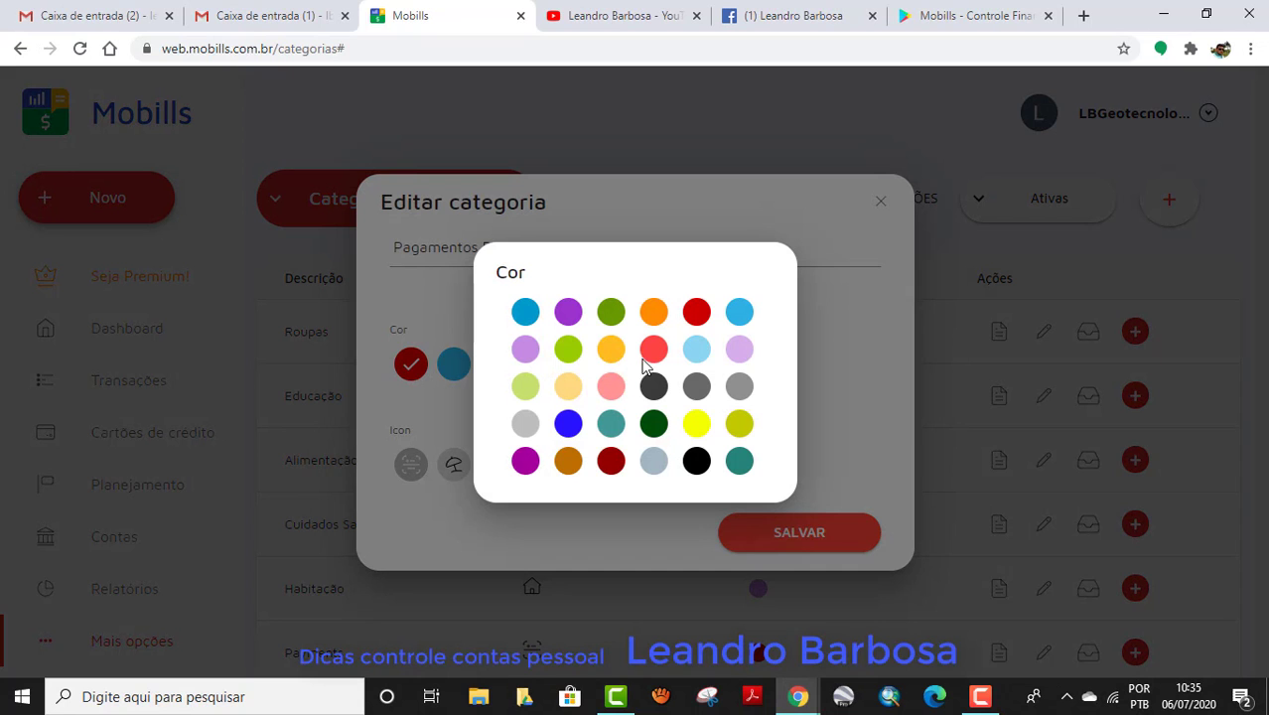
{"action": "left_click", "coordinate": [698, 354]}
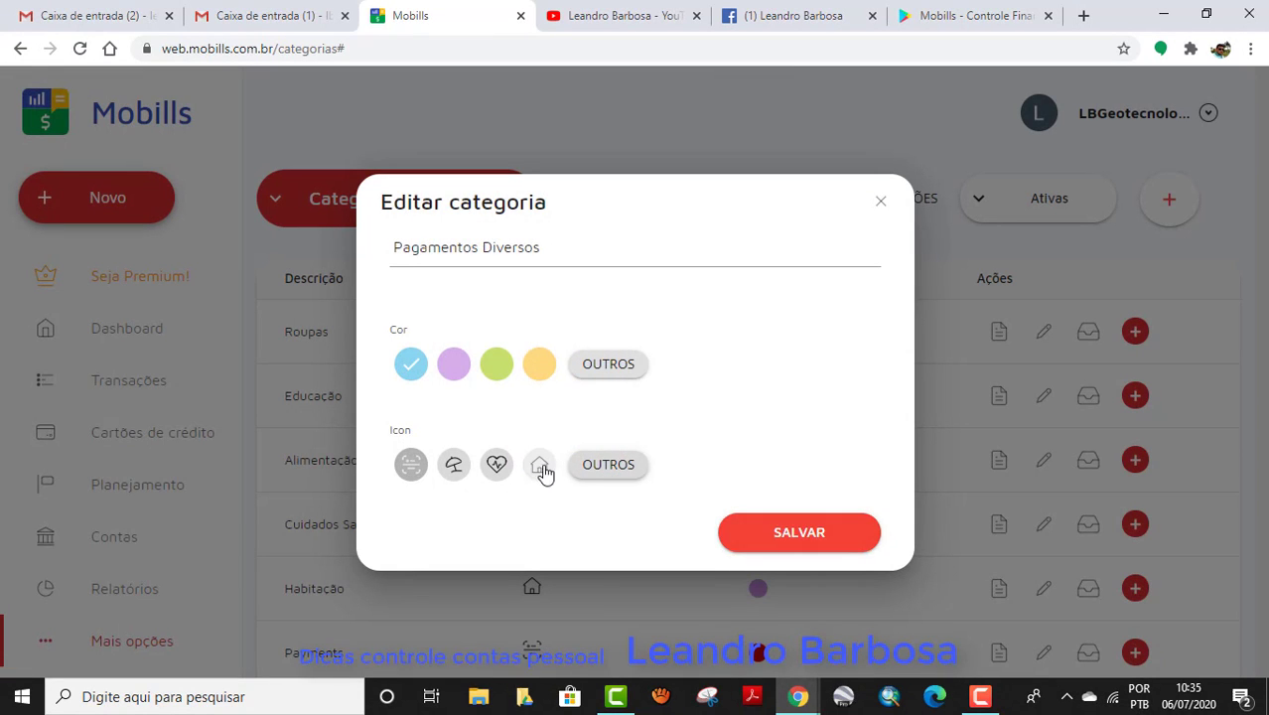
{"action": "left_click", "coordinate": [824, 542]}
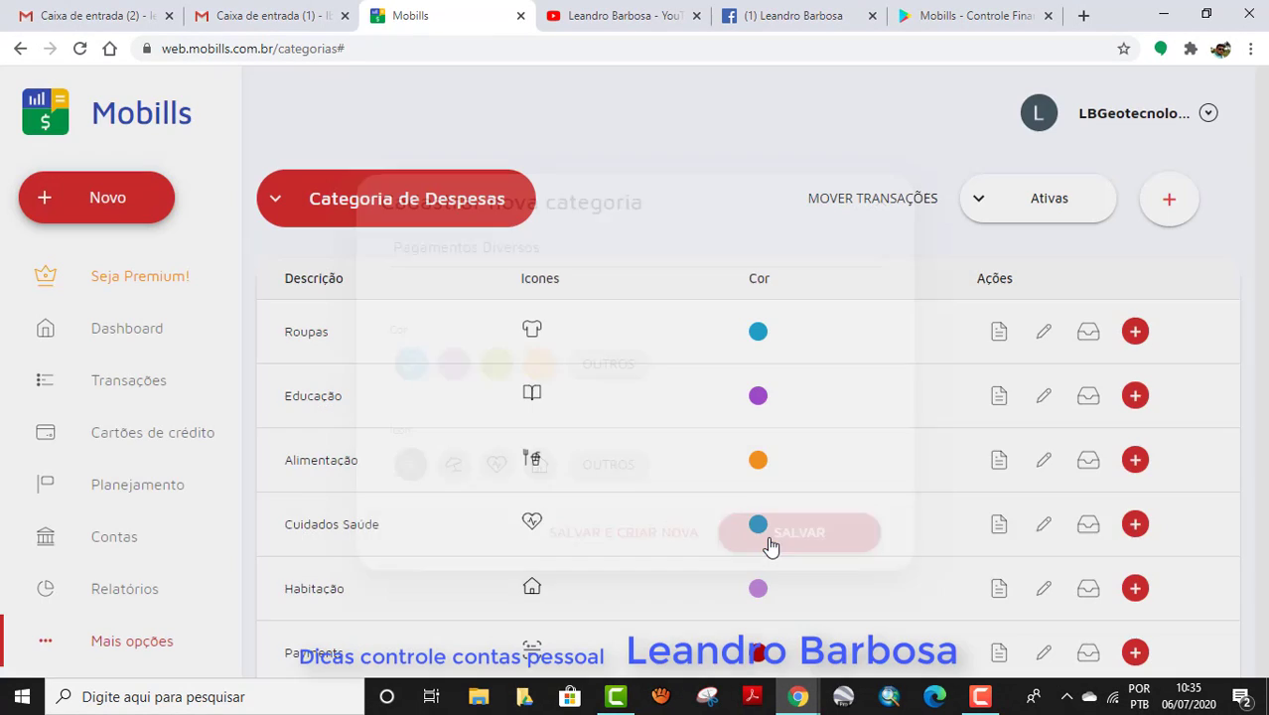
{"action": "scroll", "coordinate": [1236, 447], "scroll_direction": "down", "scroll_amount": 2}
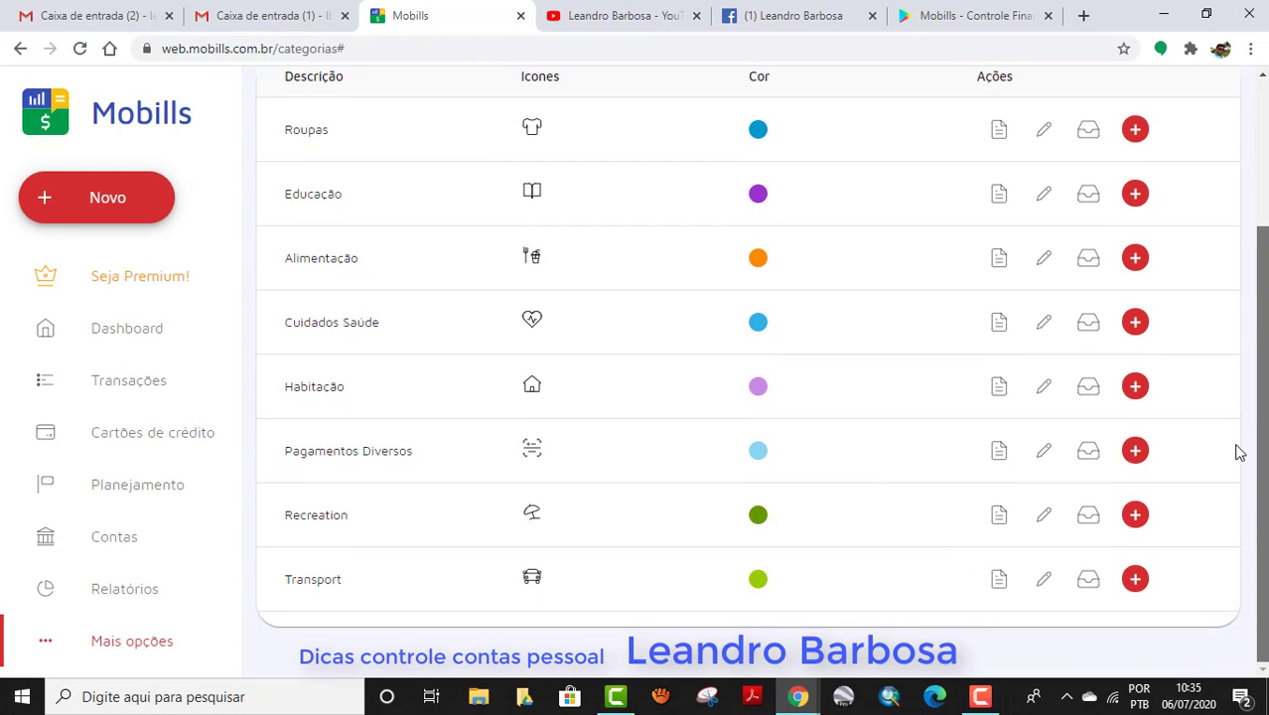
{"action": "left_click_drag", "start_coordinate": [527, 513], "coordinate": [283, 516]}
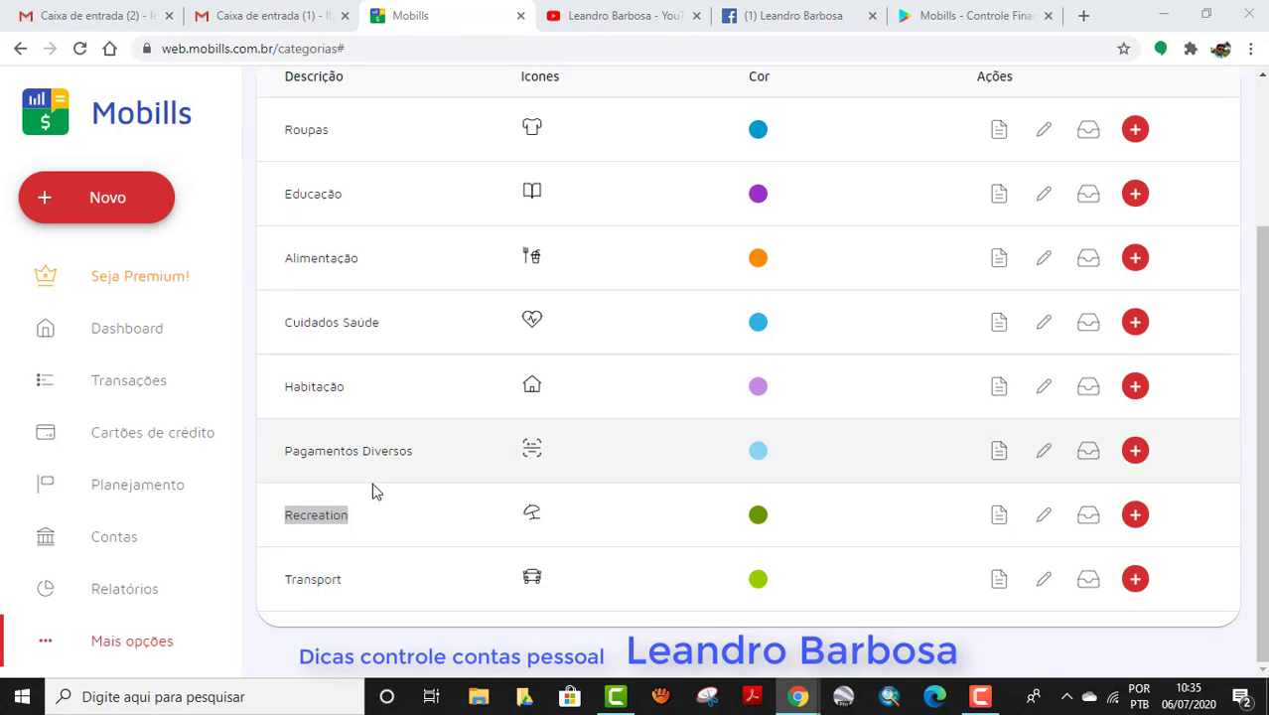
- Rename Recreation to 'Lazer' with a dark grey colour and save it
{"action": "left_click", "coordinate": [1044, 514]}
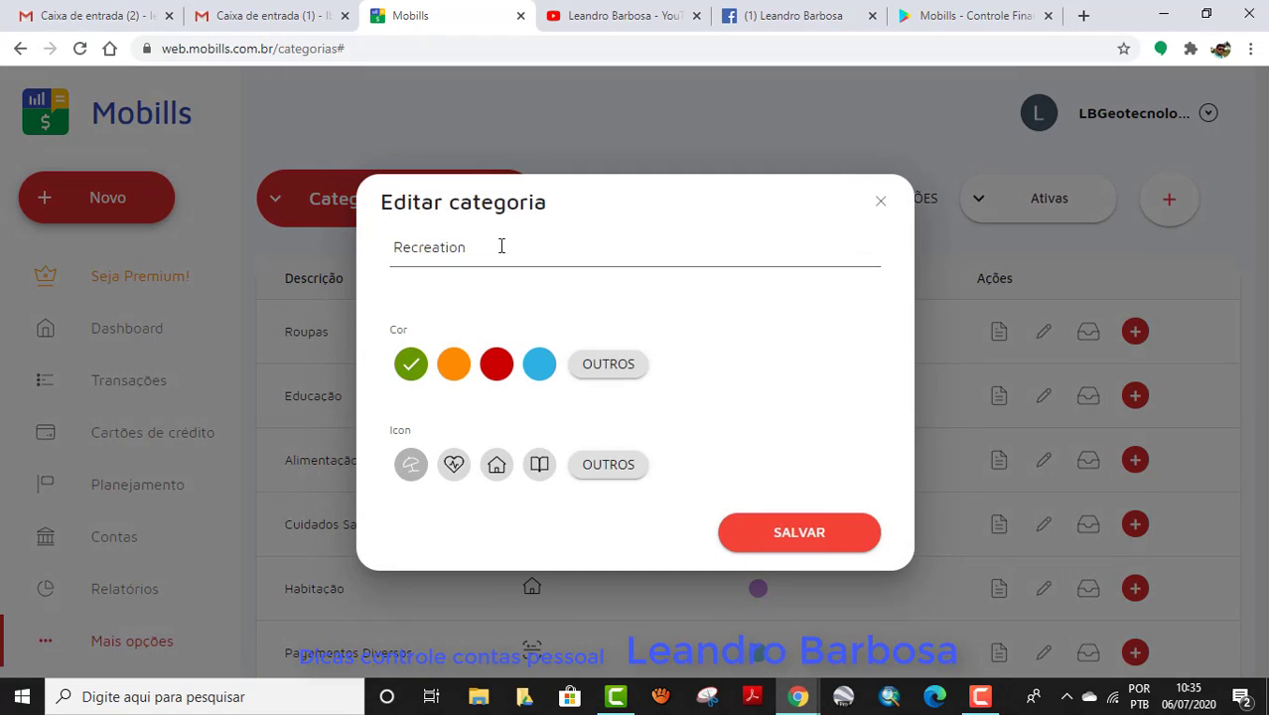
{"action": "left_click_drag", "start_coordinate": [502, 246], "coordinate": [245, 226]}
{"action": "type", "text": "Lazer"}
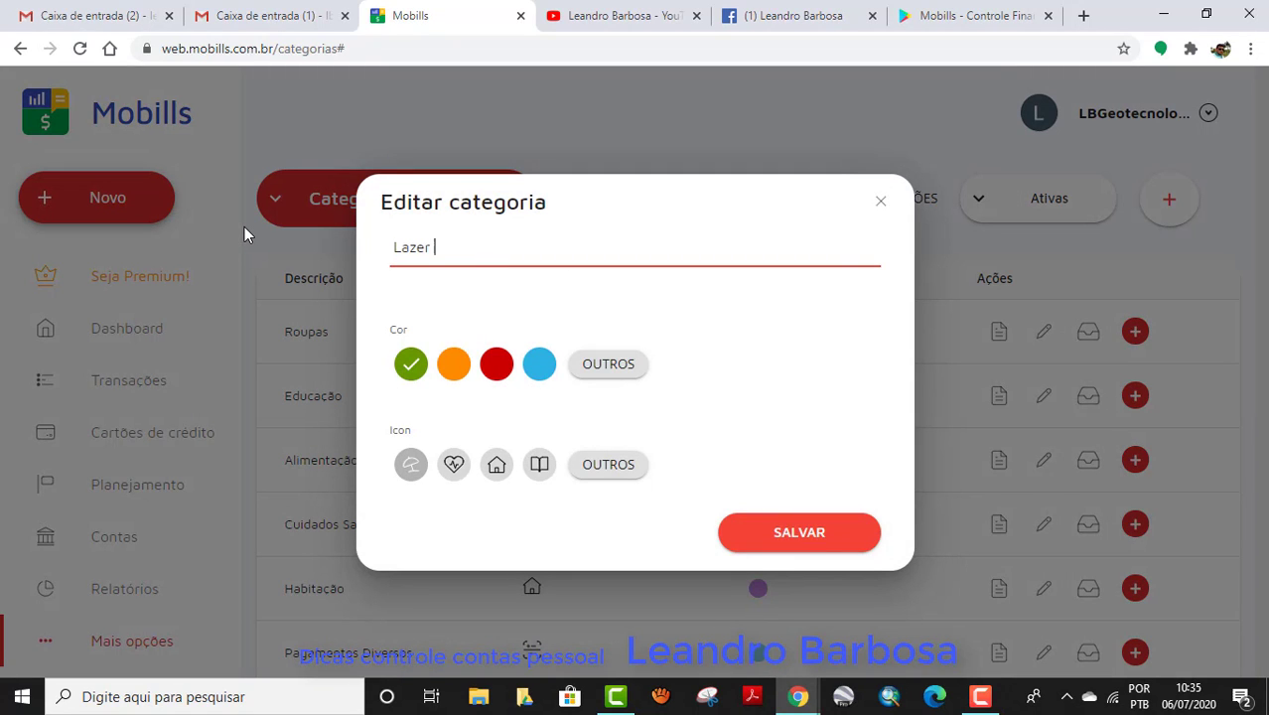
{"action": "left_click", "coordinate": [606, 363]}
{"action": "left_click", "coordinate": [658, 389]}
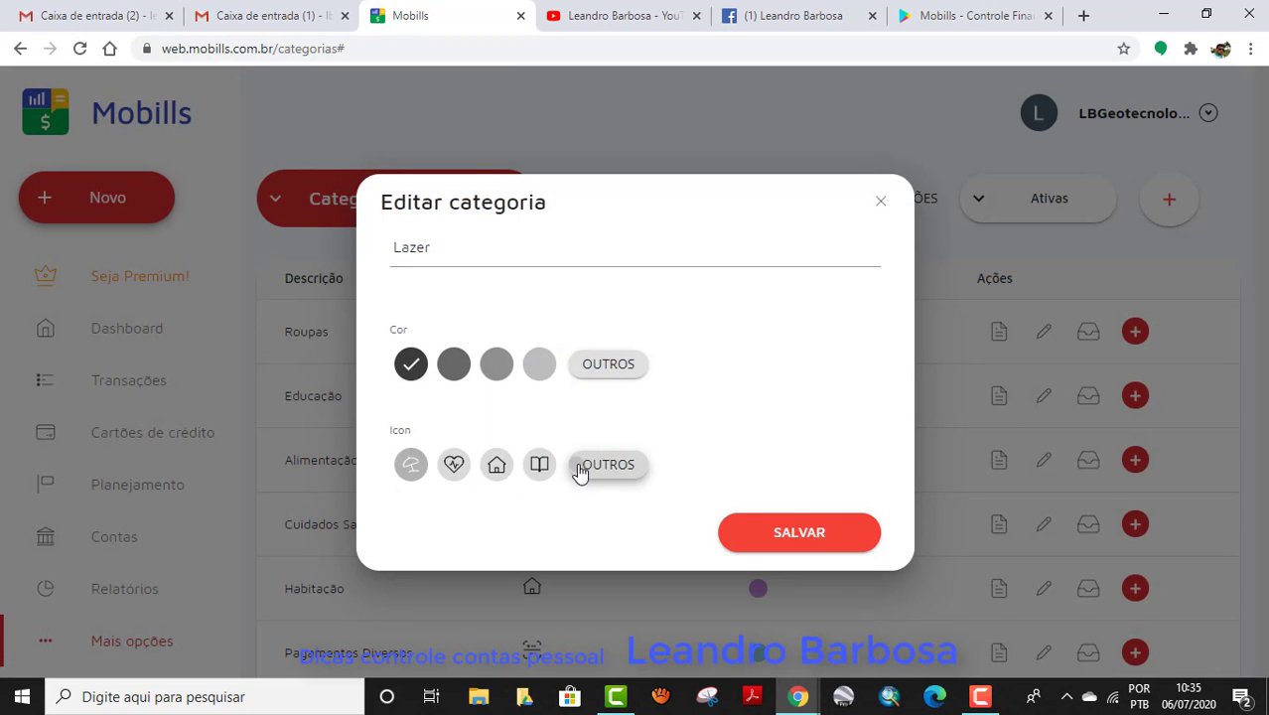
{"action": "left_click", "coordinate": [581, 467]}
{"action": "left_click", "coordinate": [418, 465]}
{"action": "left_click", "coordinate": [800, 532]}
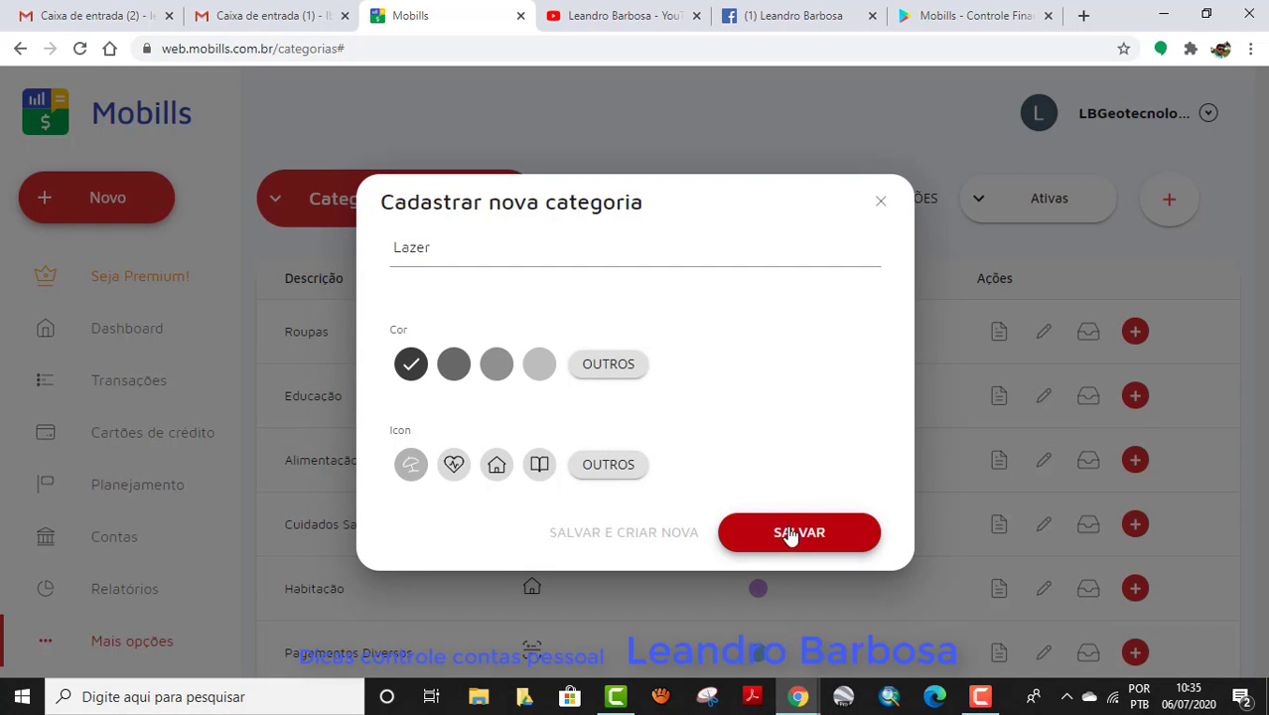
- Rename Transport to 'Trasnporte' with a yellow colour and save it
{"action": "scroll", "coordinate": [854, 527], "scroll_direction": "down", "scroll_amount": 2}
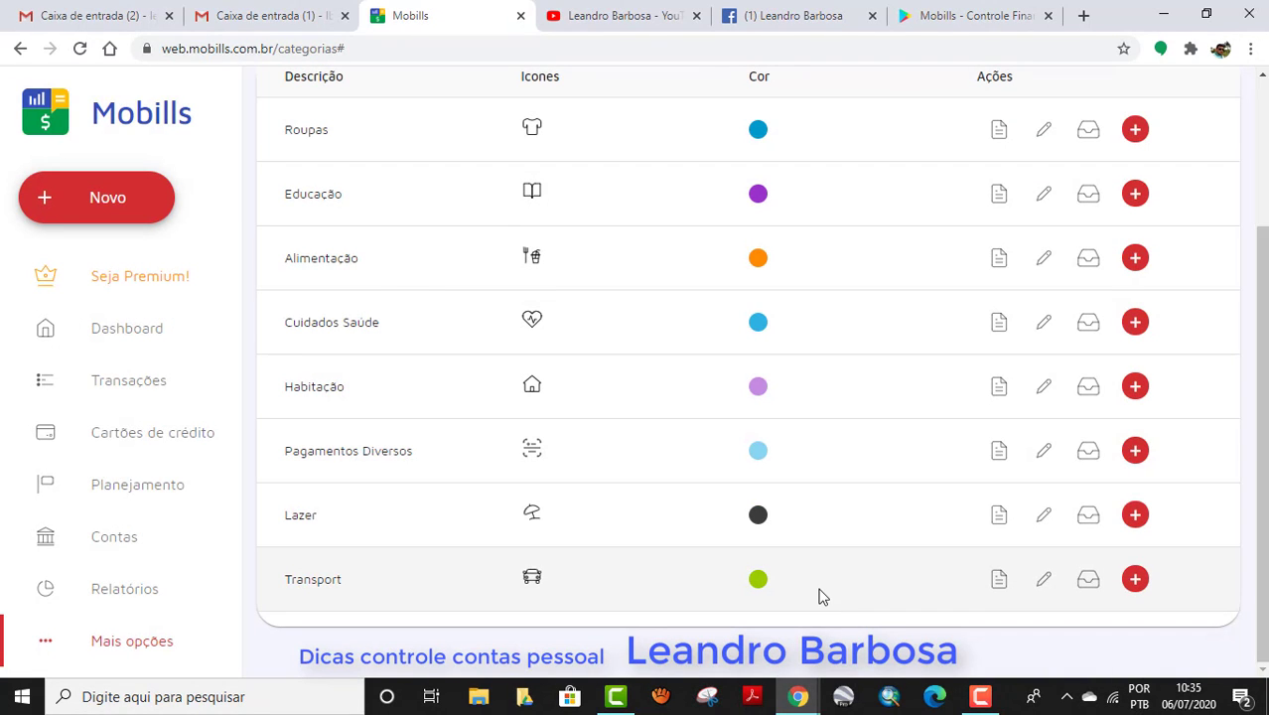
{"action": "left_click", "coordinate": [1044, 581]}
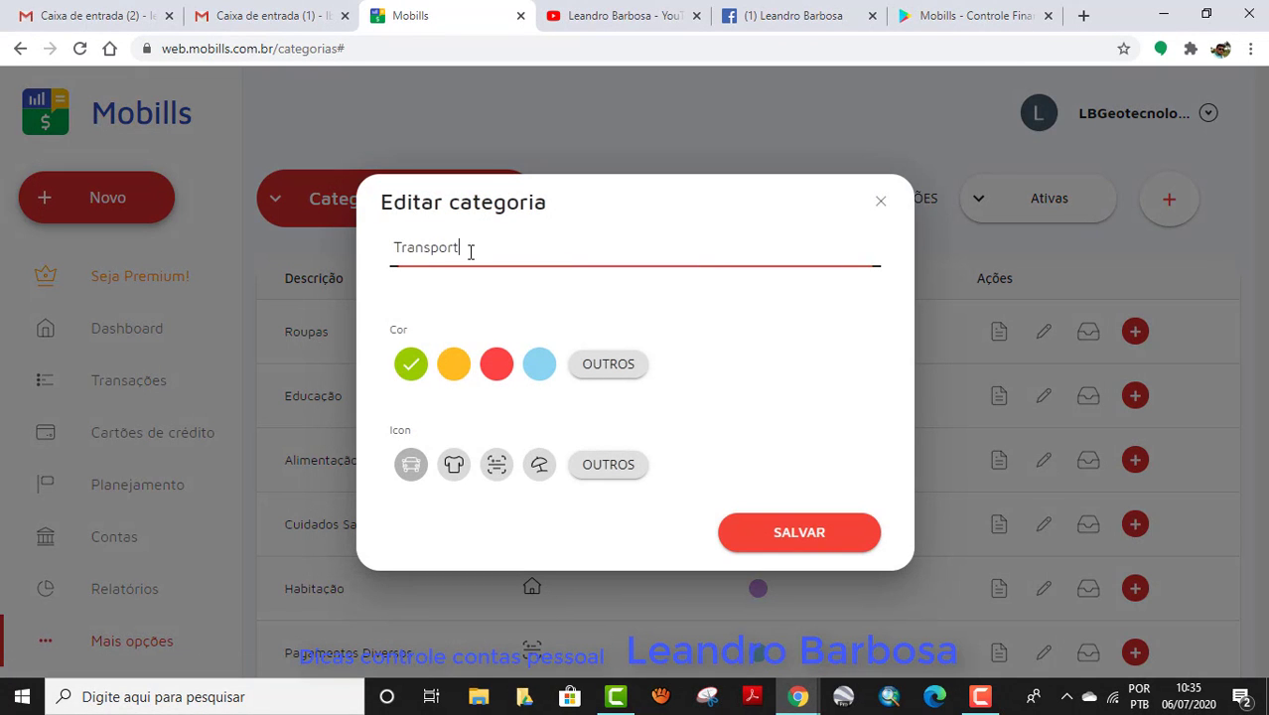
{"action": "left_click_drag", "start_coordinate": [470, 251], "coordinate": [280, 239]}
{"action": "type", "text": "Tra"}
{"action": "type", "text": "snporte"}
{"action": "left_click", "coordinate": [604, 367]}
{"action": "left_click", "coordinate": [699, 421]}
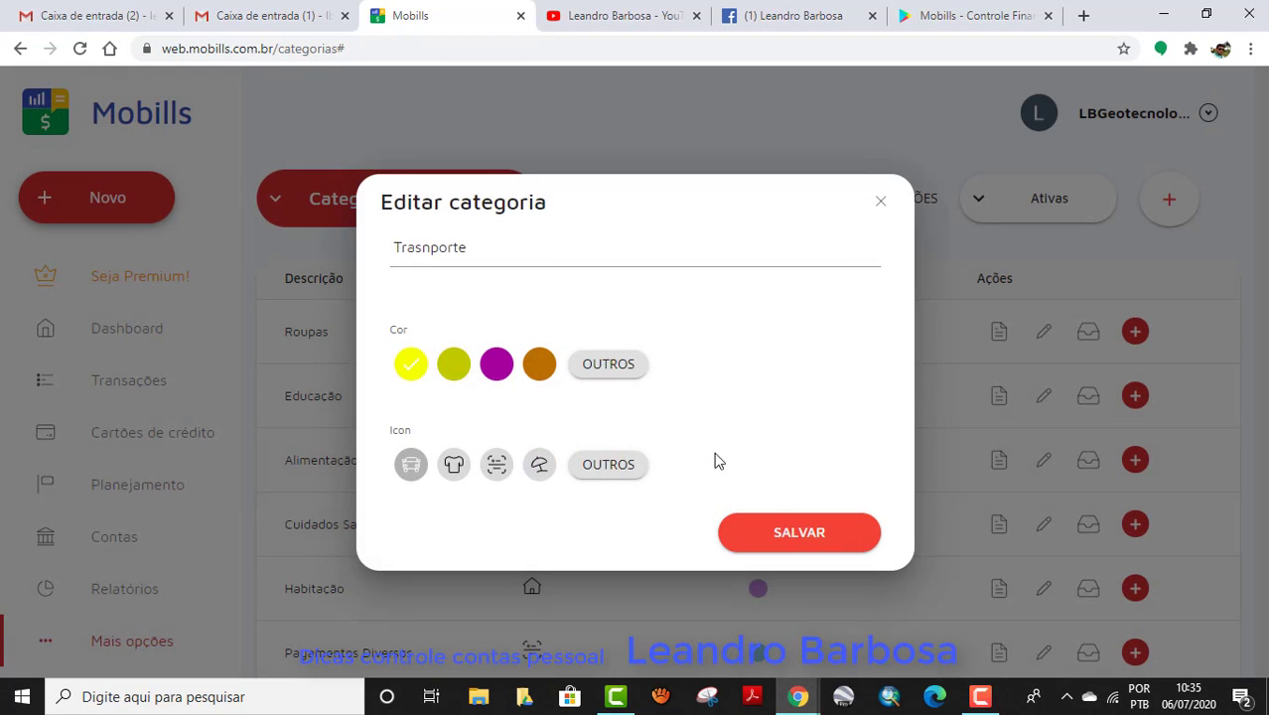
{"action": "left_click", "coordinate": [854, 544]}
{"action": "scroll", "coordinate": [608, 488], "scroll_direction": "up", "scroll_amount": 3}
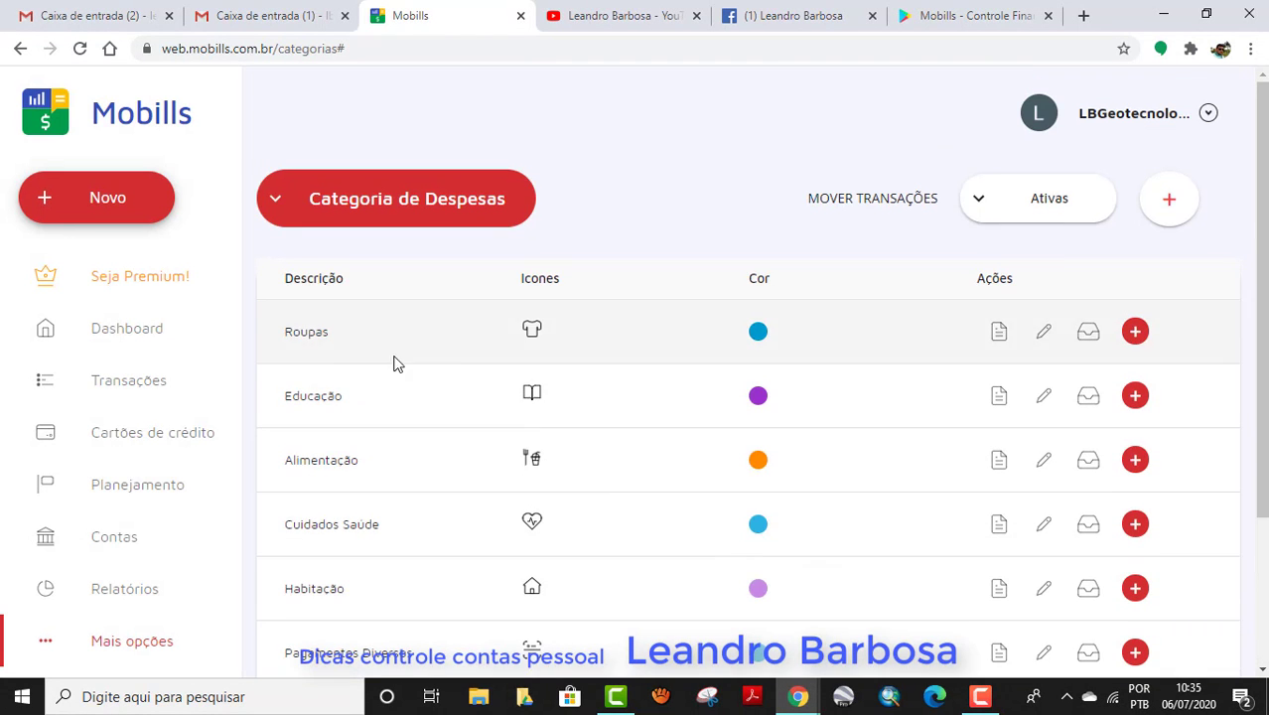
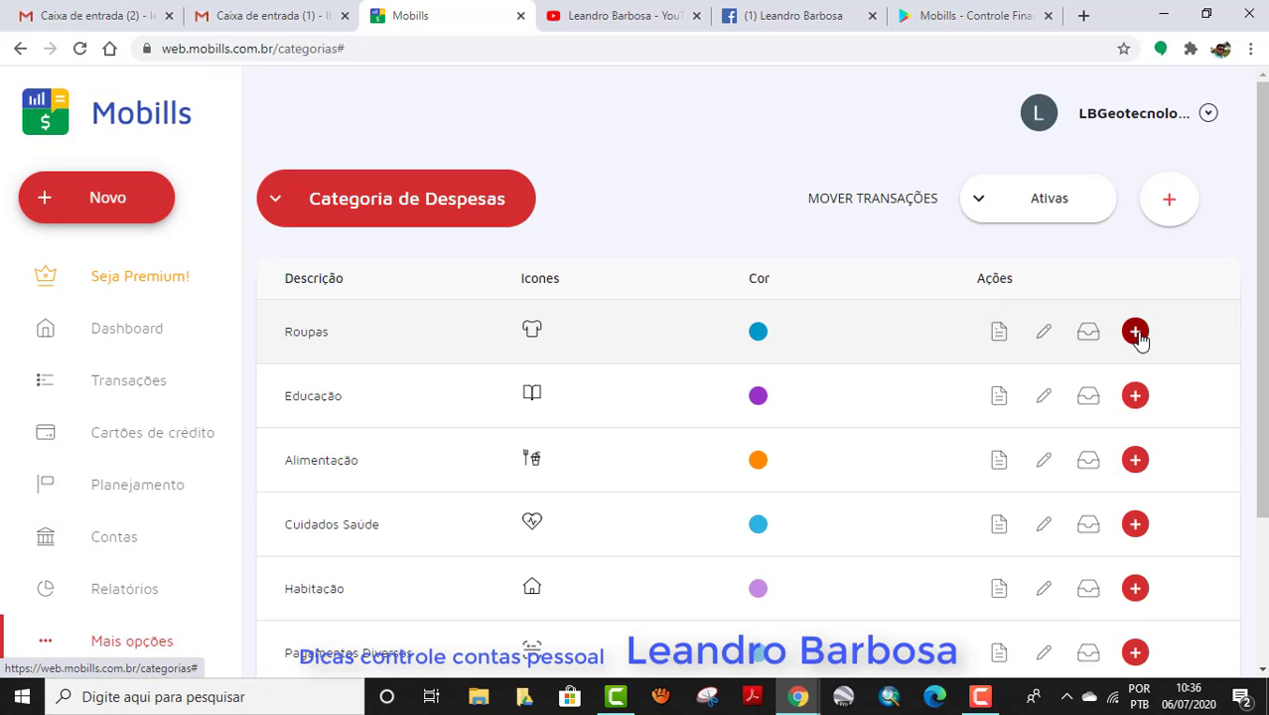
- Add a Sapatos subcategory under the Roupas expense category
{"action": "left_click", "coordinate": [1136, 334]}
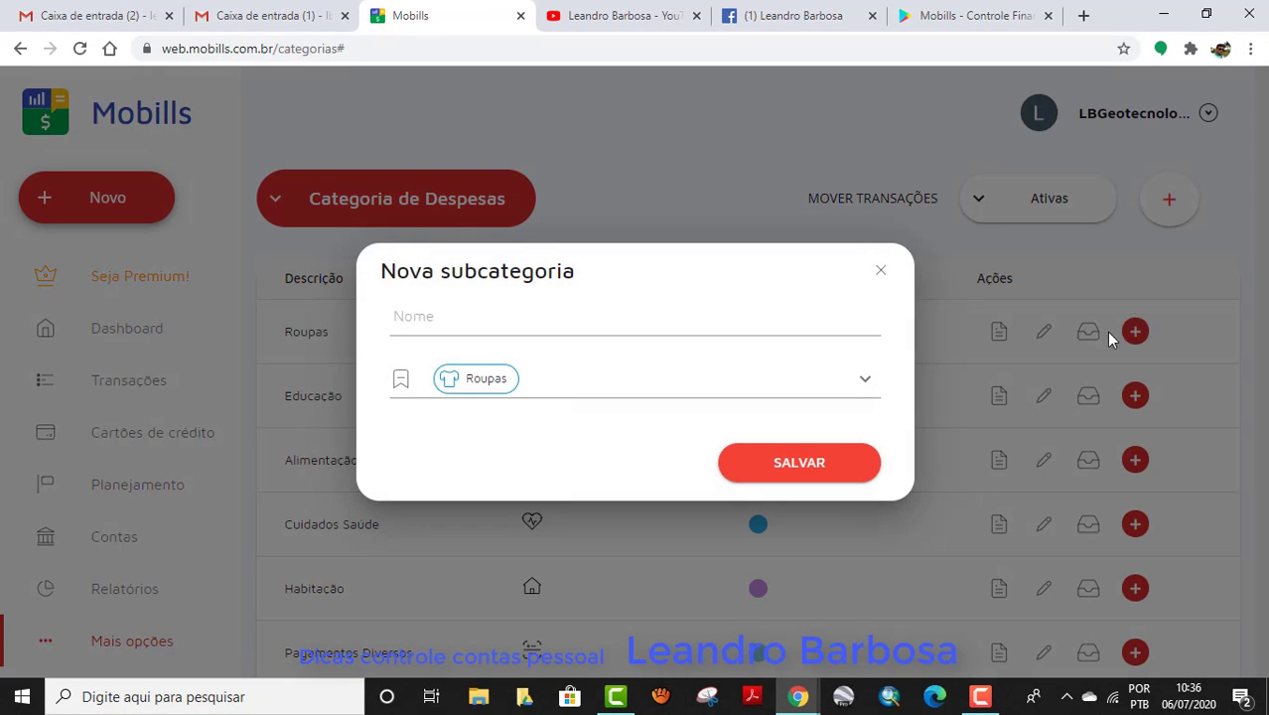
{"action": "left_click", "coordinate": [626, 318]}
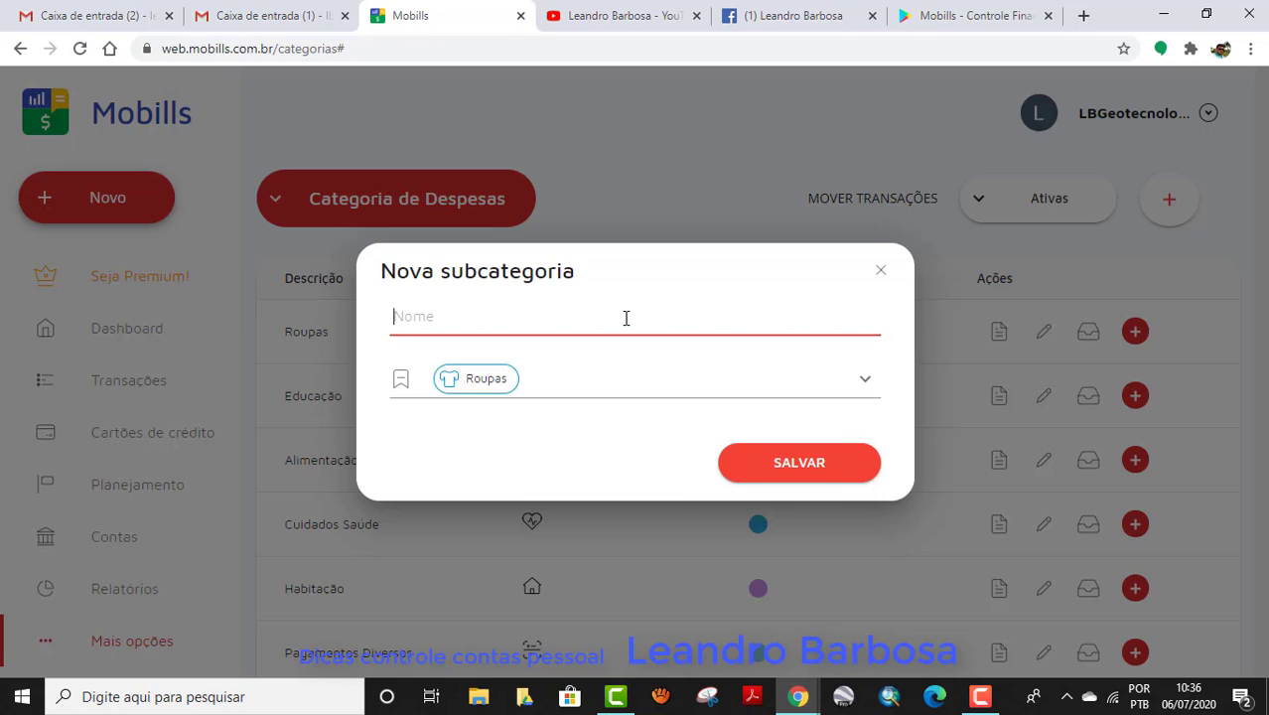
{"action": "type", "text": "Sapatos"}
{"action": "left_click", "coordinate": [770, 460]}
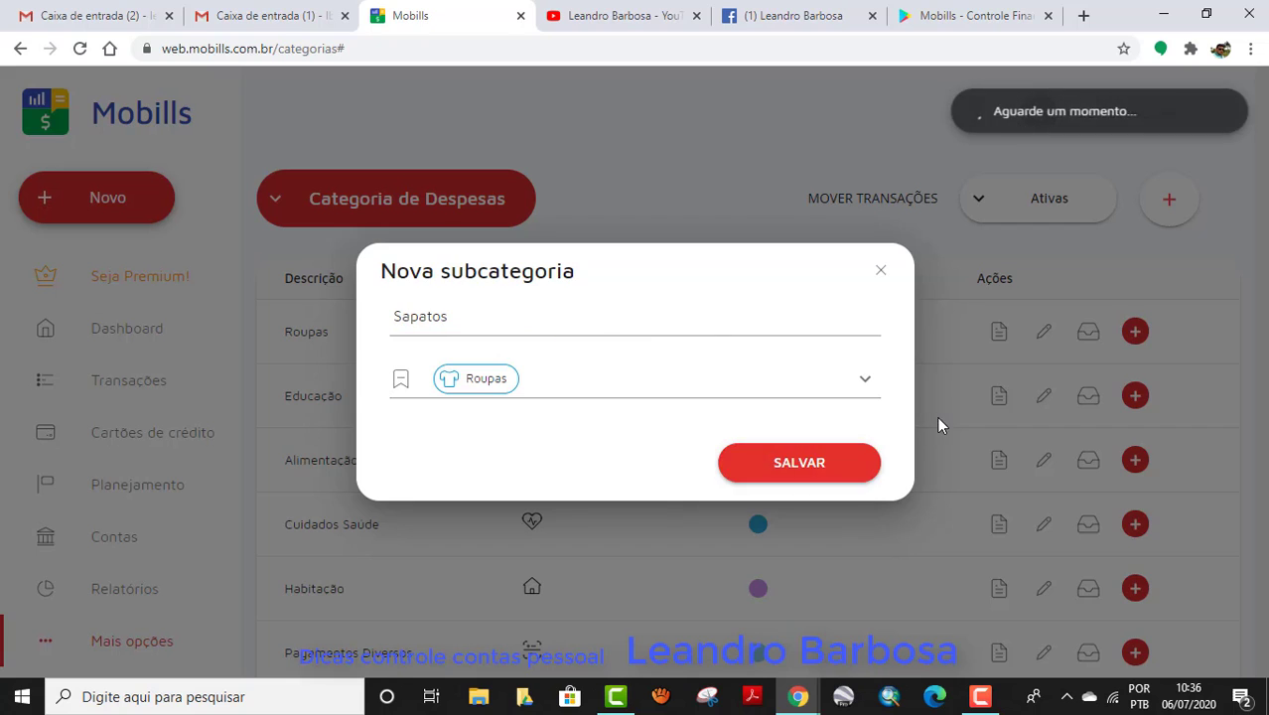
- Add a second Roupas subcategory named Roupas Familia
{"action": "left_click", "coordinate": [1136, 334]}
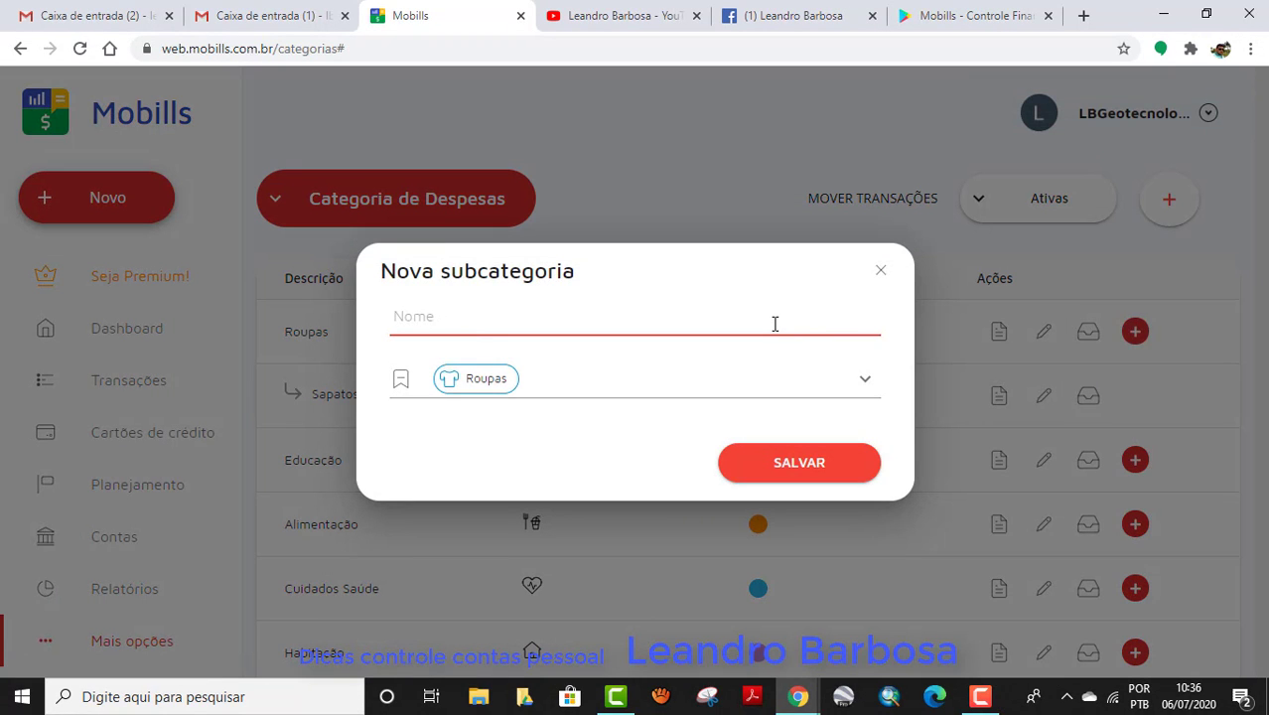
{"action": "type", "text": "Roupas Familia"}
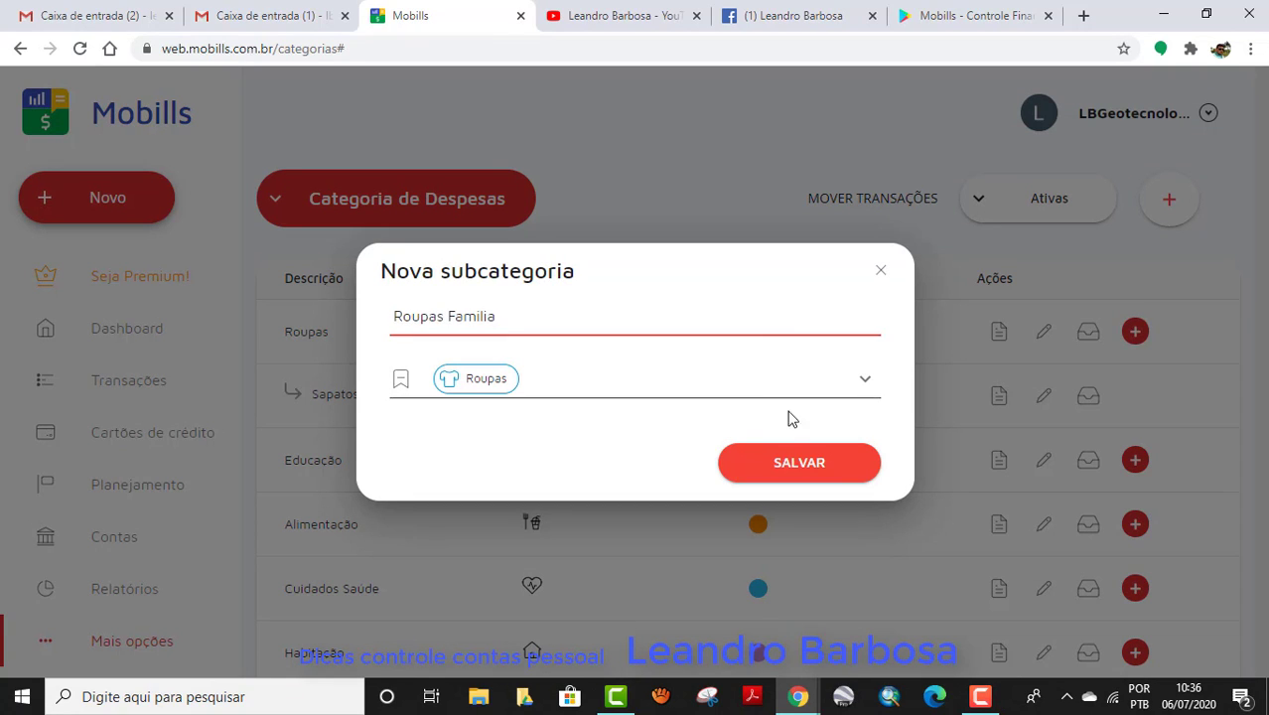
{"action": "left_click", "coordinate": [785, 465]}
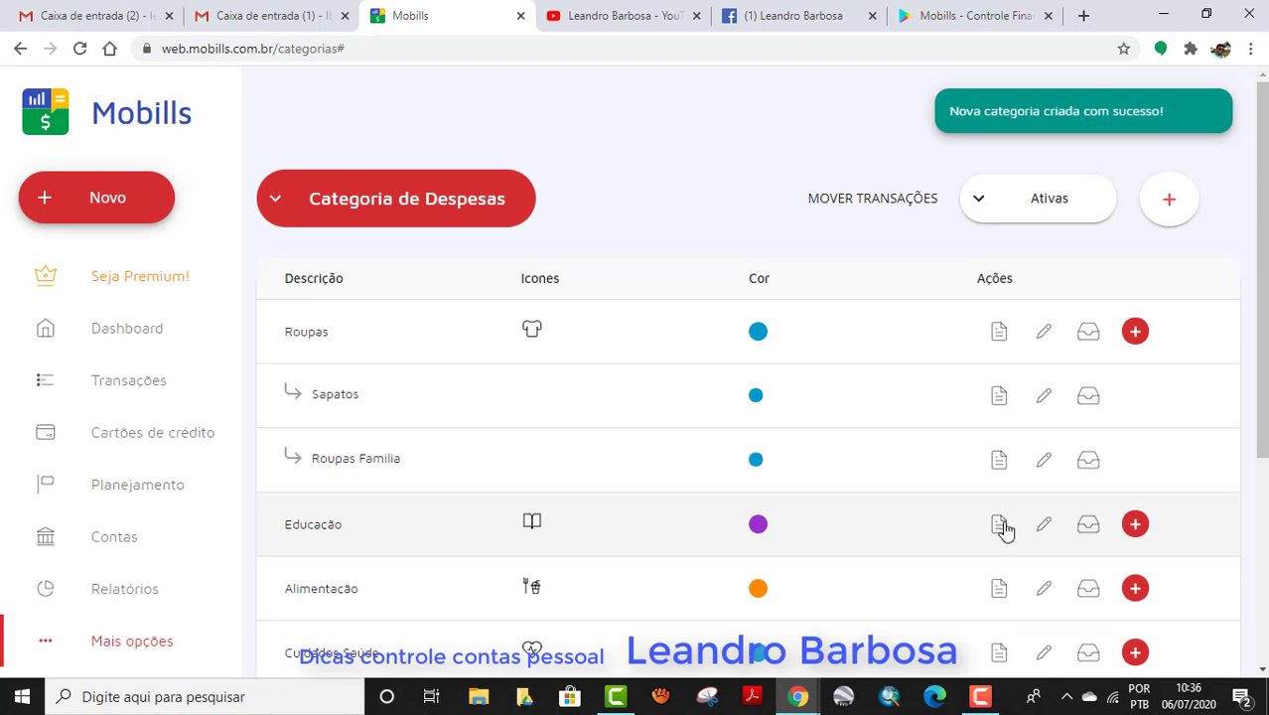
- Add a Cursos Online subcategory under Educação
{"action": "left_click", "coordinate": [1140, 526]}
{"action": "left_click", "coordinate": [616, 328]}
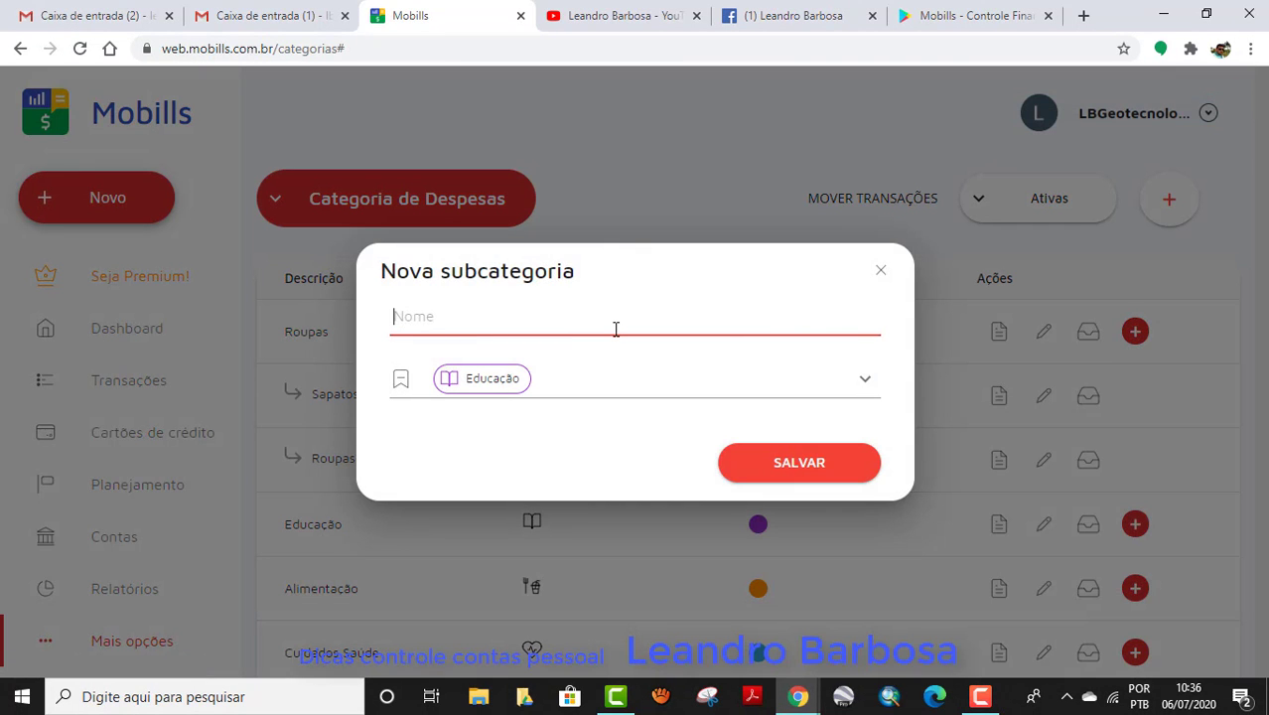
{"action": "type", "text": "Cursos Online"}
{"action": "left_click", "coordinate": [777, 462]}
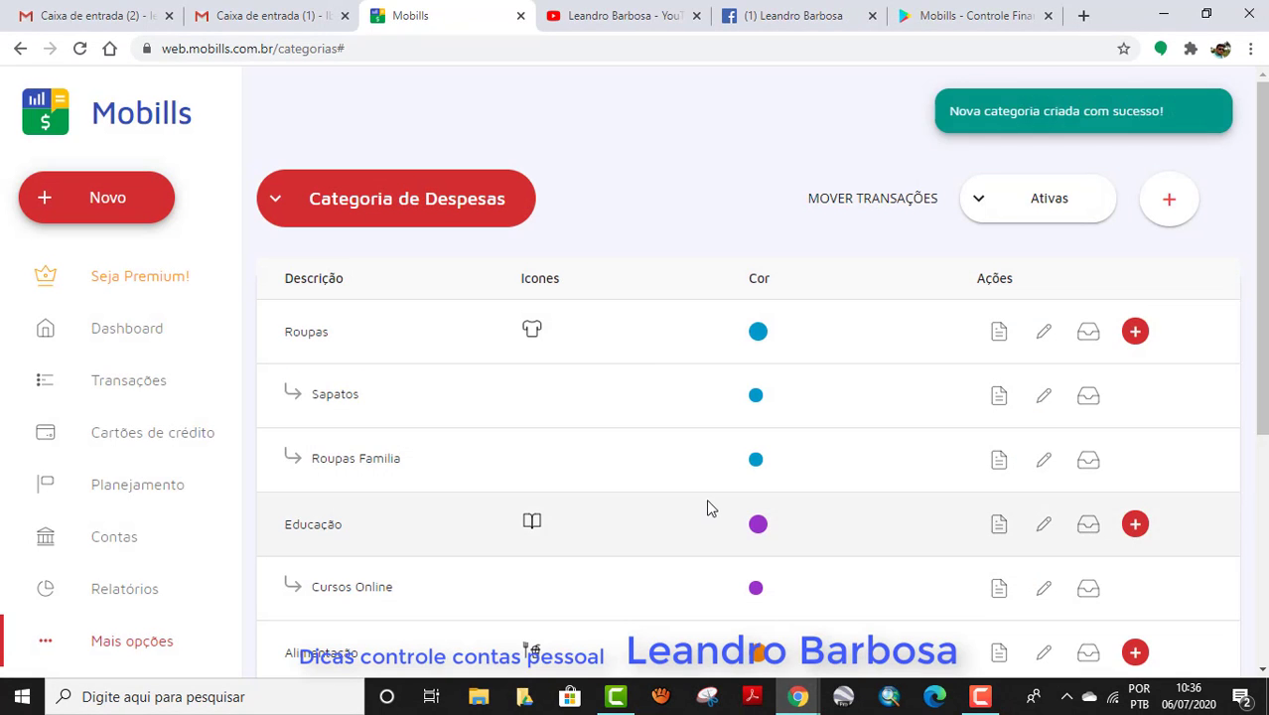
{"action": "scroll", "coordinate": [472, 406], "scroll_direction": "down", "scroll_amount": 1}
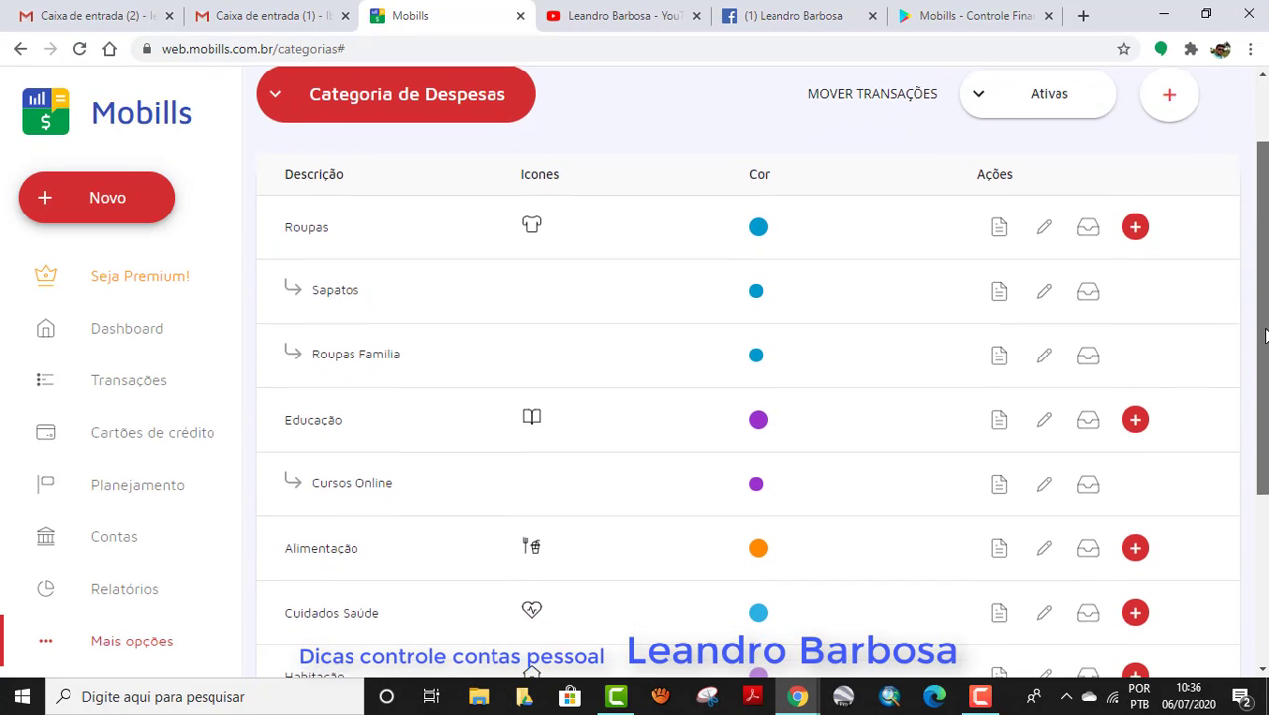
- Add a Faculdade subcategory under Educação, correcting the mistyped name first
{"action": "left_click", "coordinate": [1136, 417]}
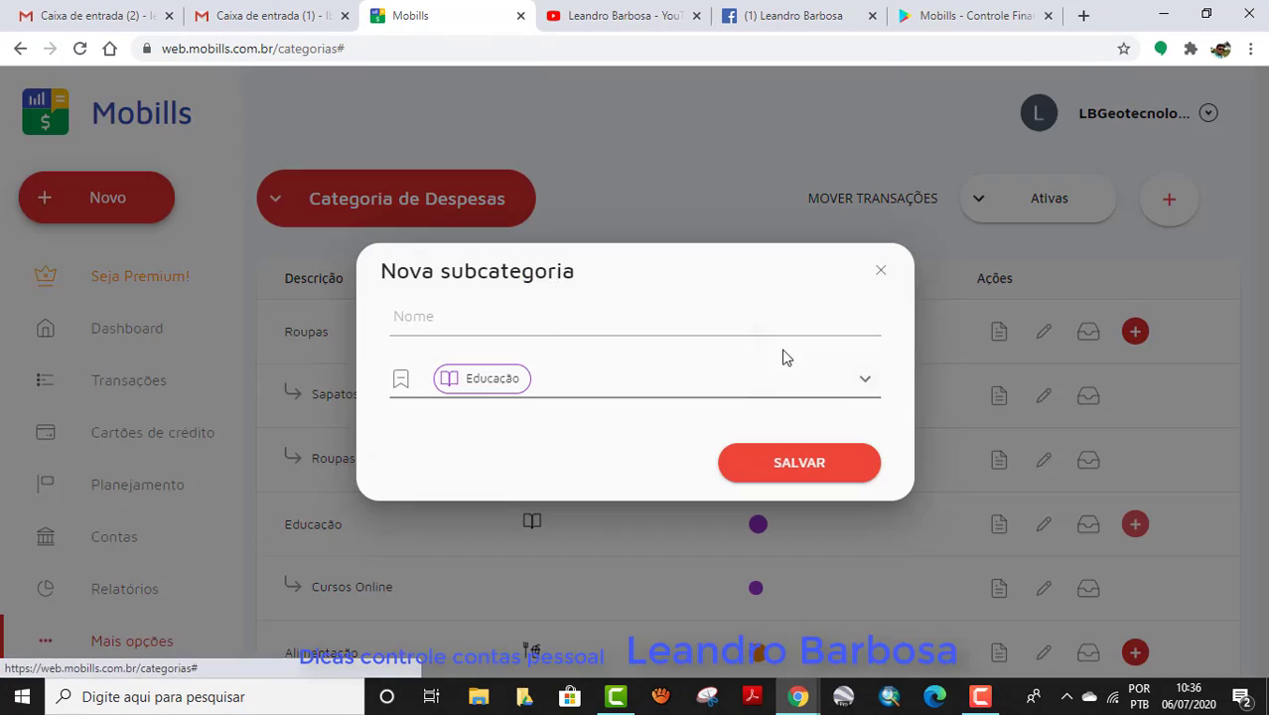
{"action": "left_click", "coordinate": [681, 323]}
{"action": "type", "text": "Cu"}
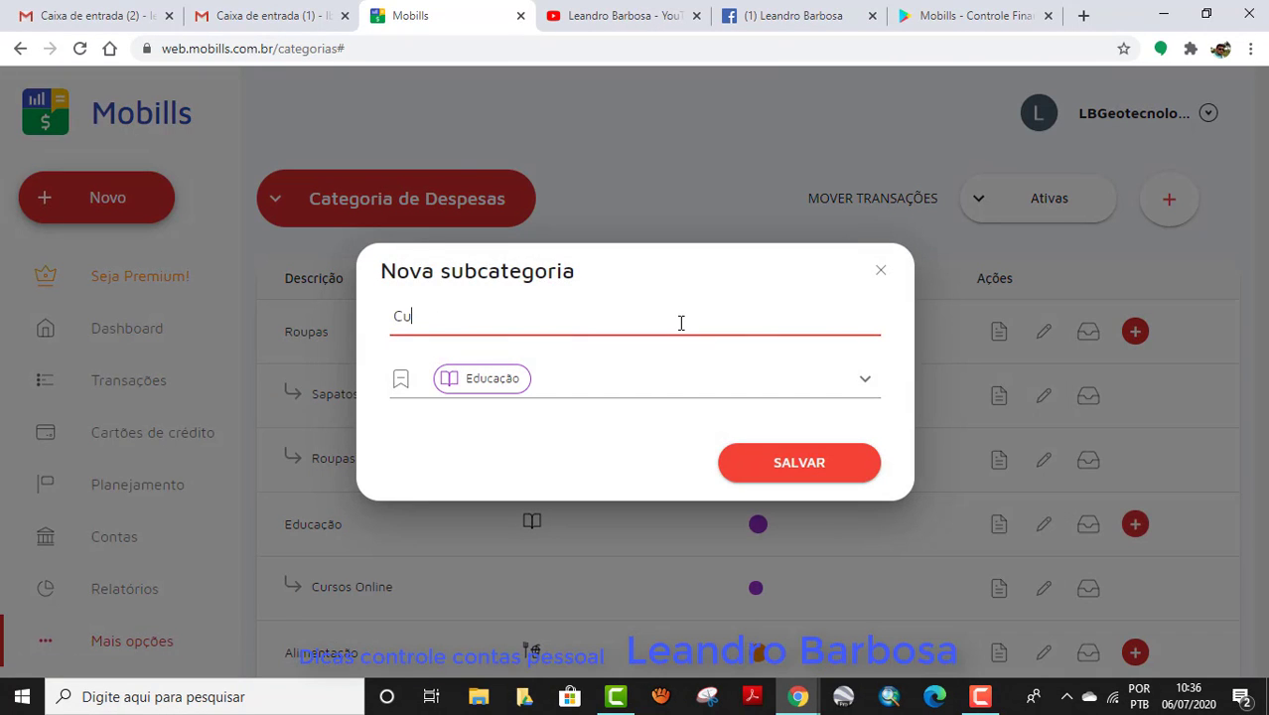
{"action": "key", "text": "BackSpace"}
{"action": "key", "text": "BackSpace"}
{"action": "key", "text": "BackSpace"}
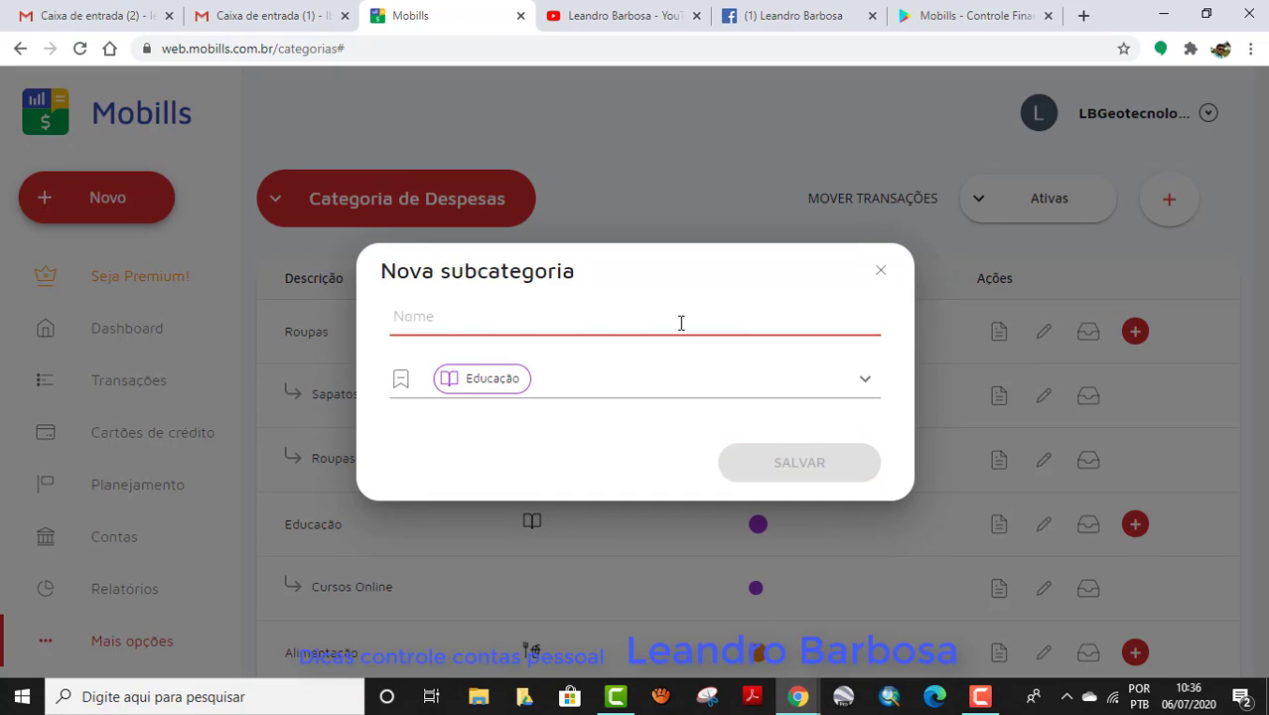
{"action": "type", "text": "Faculdade"}
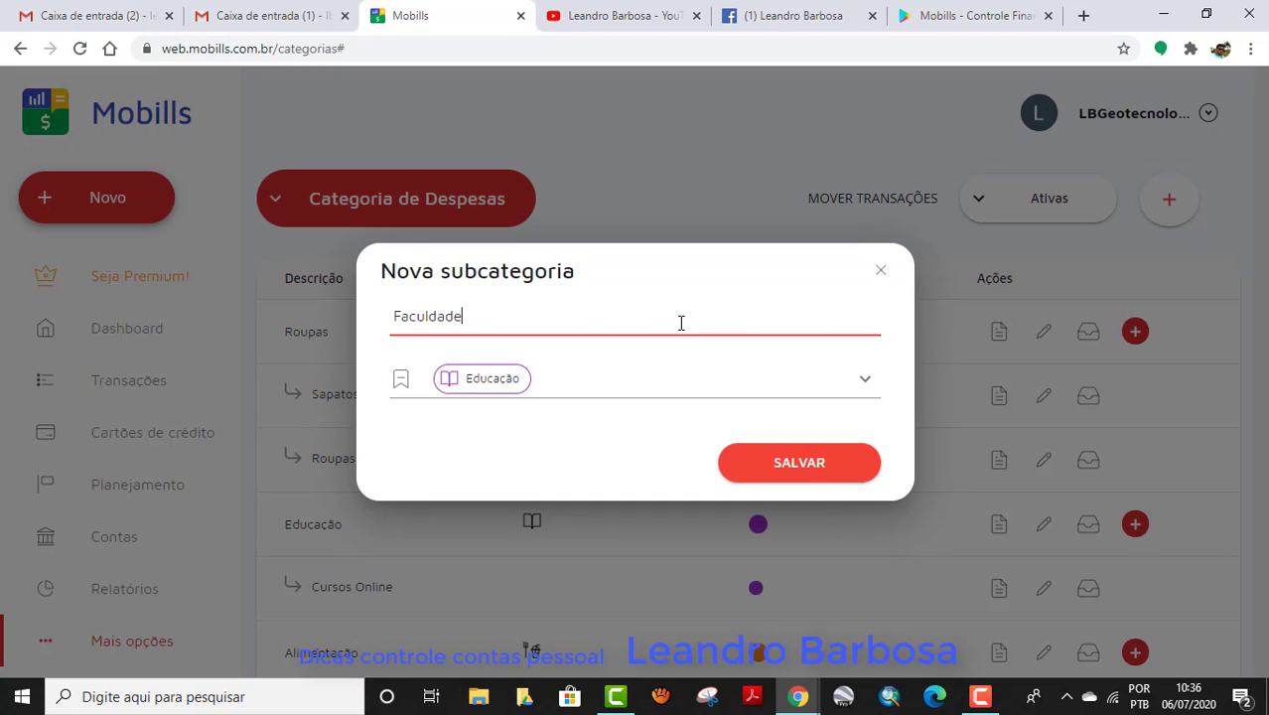
{"action": "left_click", "coordinate": [811, 466]}
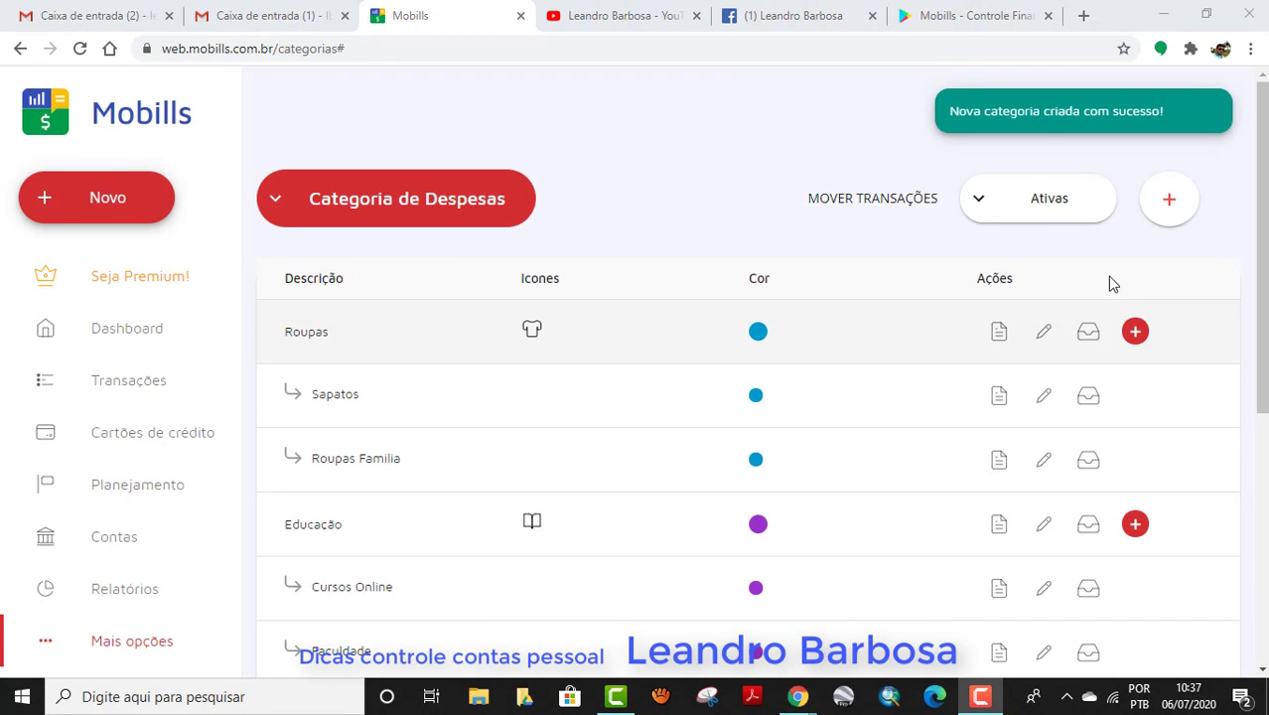
{"action": "mouse_move", "coordinate": [1260, 132]}
{"action": "left_mouse_down"}
{"action": "mouse_move", "coordinate": [1240, 314]}
{"action": "mouse_move", "coordinate": [1141, 320]}
{"action": "left_mouse_up"}
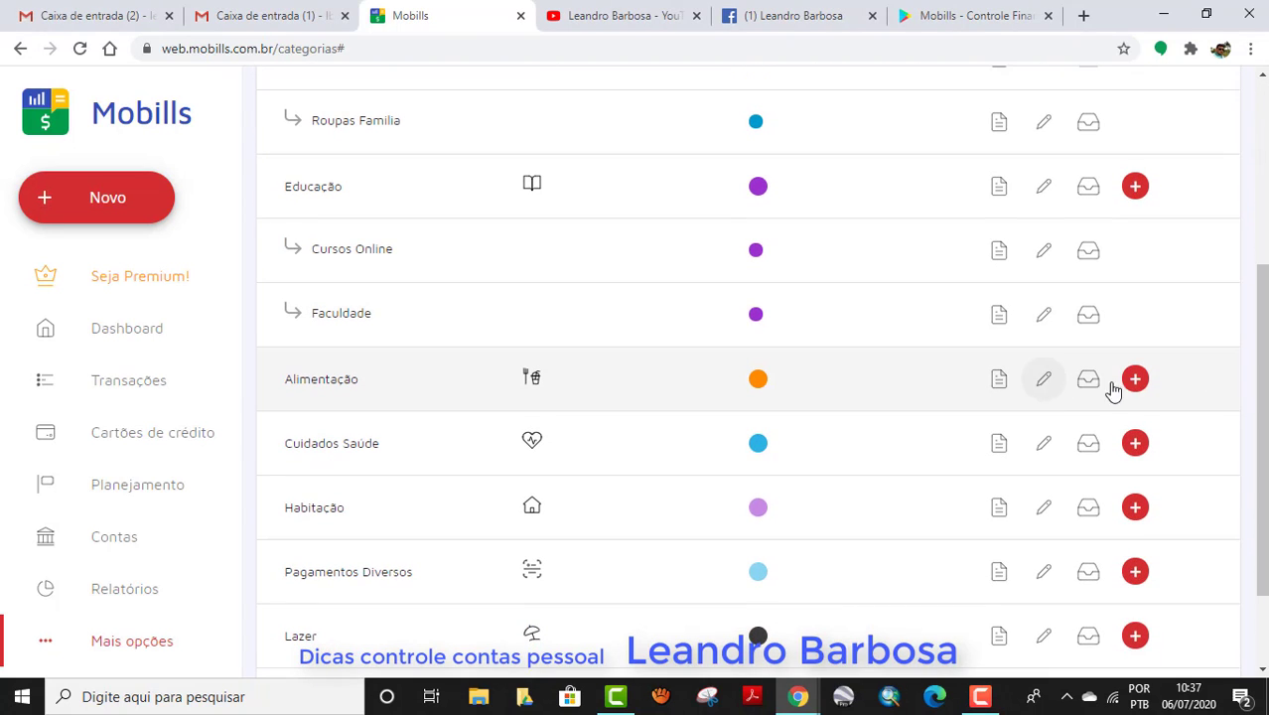
- Add a Supermecado subcategory under Alimentação
{"action": "left_click", "coordinate": [1135, 379]}
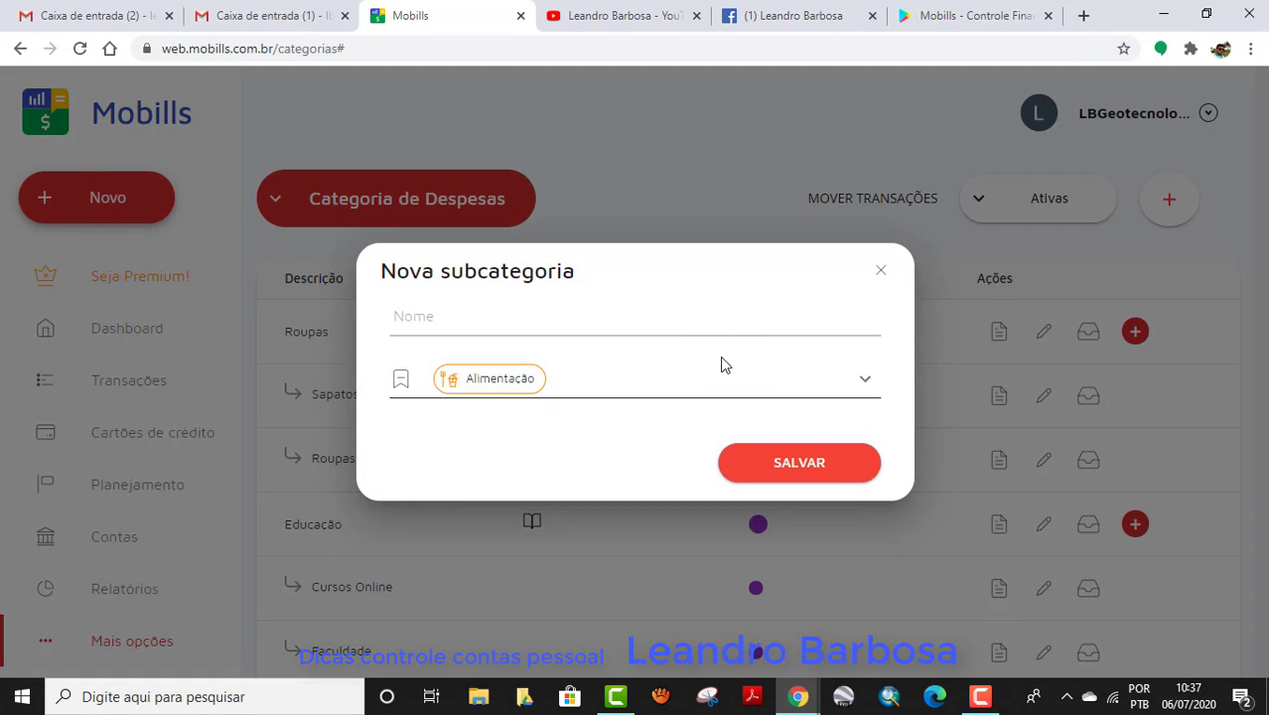
{"action": "type", "text": "Supermecado"}
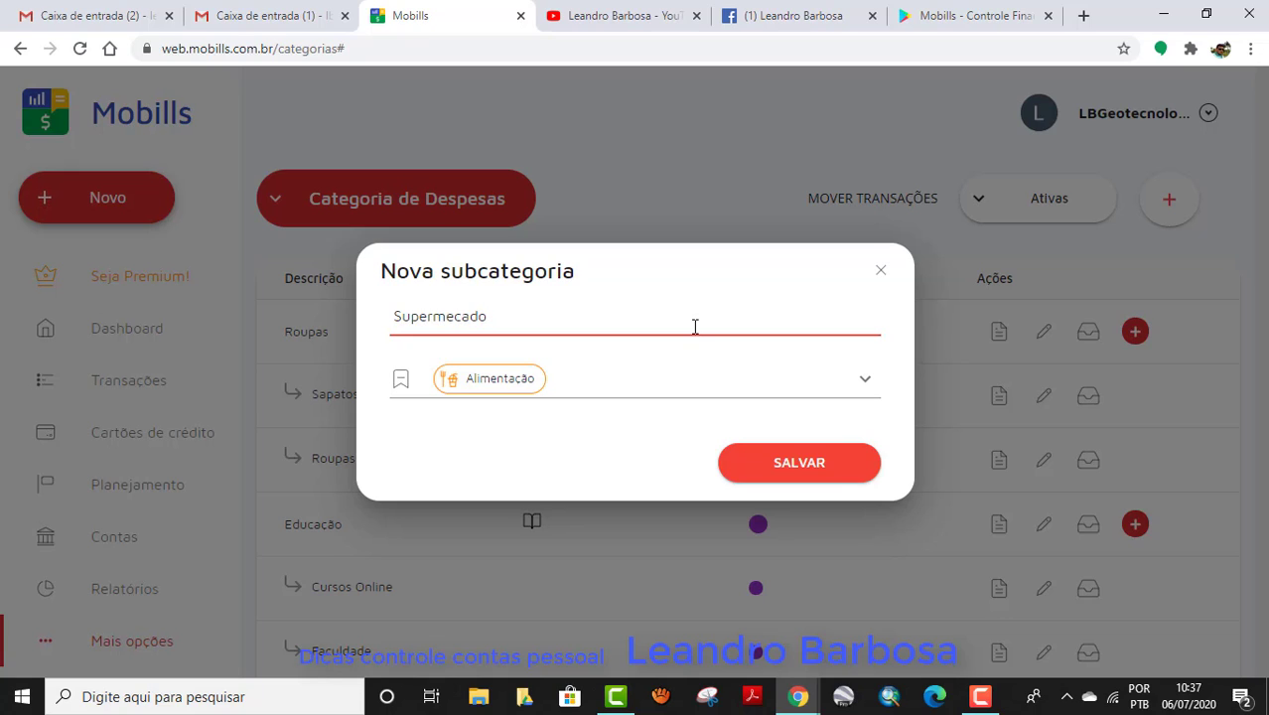
{"action": "left_click", "coordinate": [808, 474]}
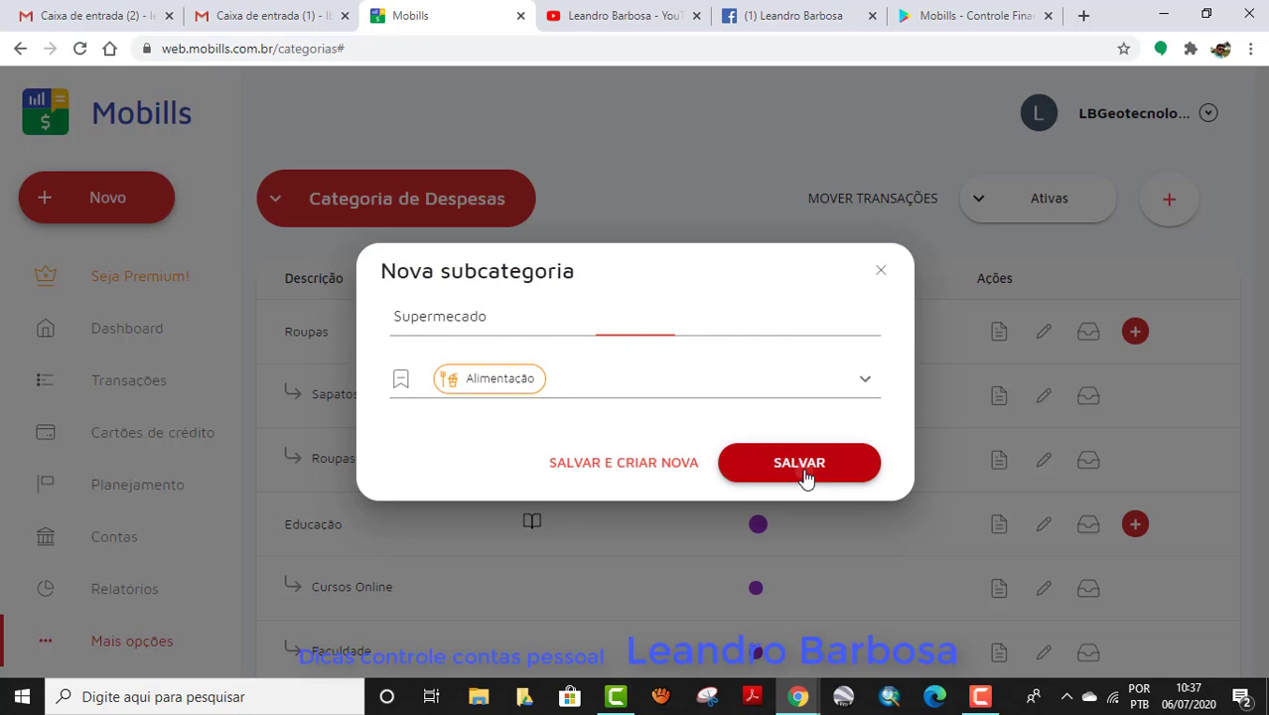
{"action": "scroll", "coordinate": [1043, 417], "scroll_direction": "down", "scroll_amount": 1}
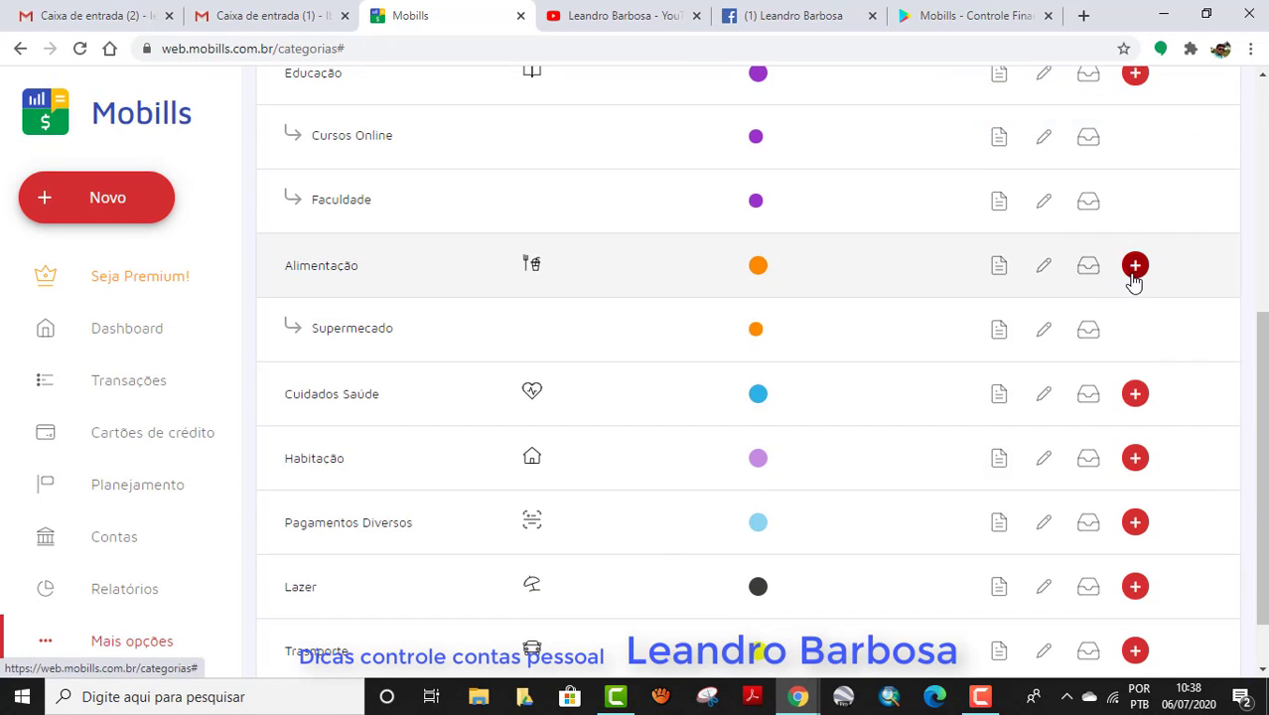
- Add an Açougue subcategory under Alimentação
{"action": "left_click", "coordinate": [1134, 270]}
{"action": "left_click", "coordinate": [703, 323]}
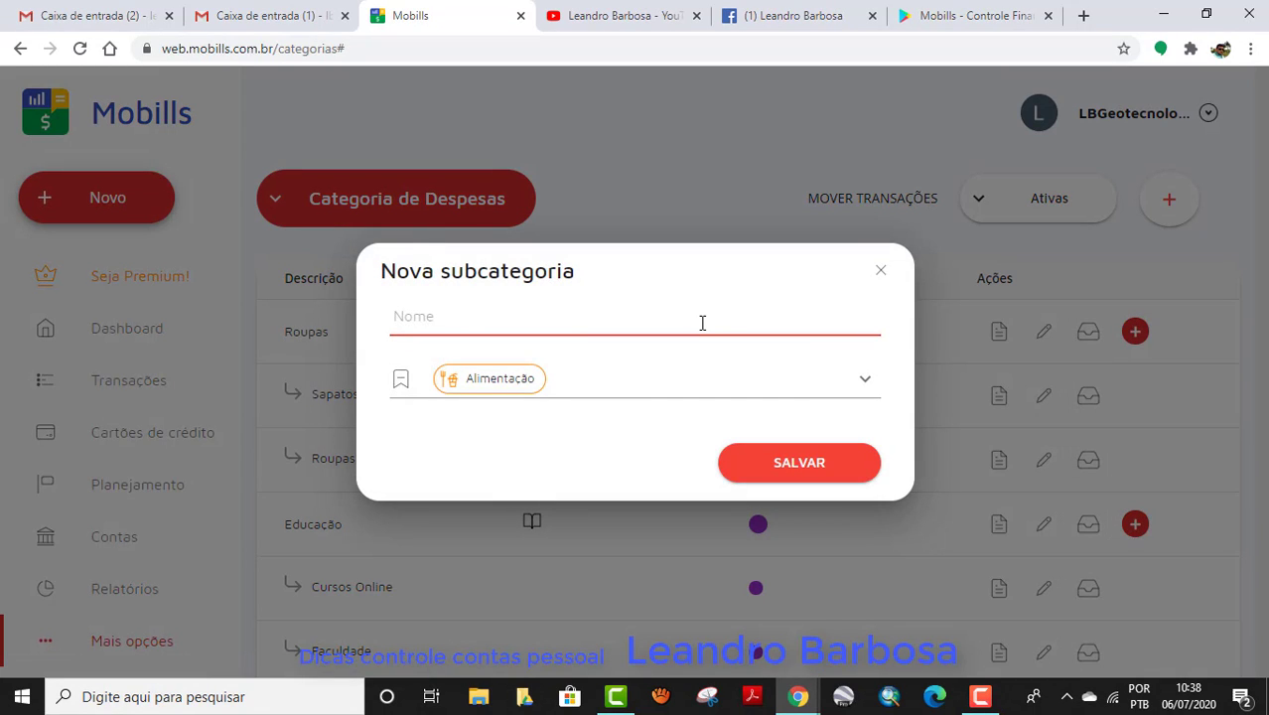
{"action": "type", "text": "Açougue"}
{"action": "left_click", "coordinate": [782, 459]}
{"action": "scroll", "coordinate": [1217, 293], "scroll_direction": "down", "scroll_amount": 3}
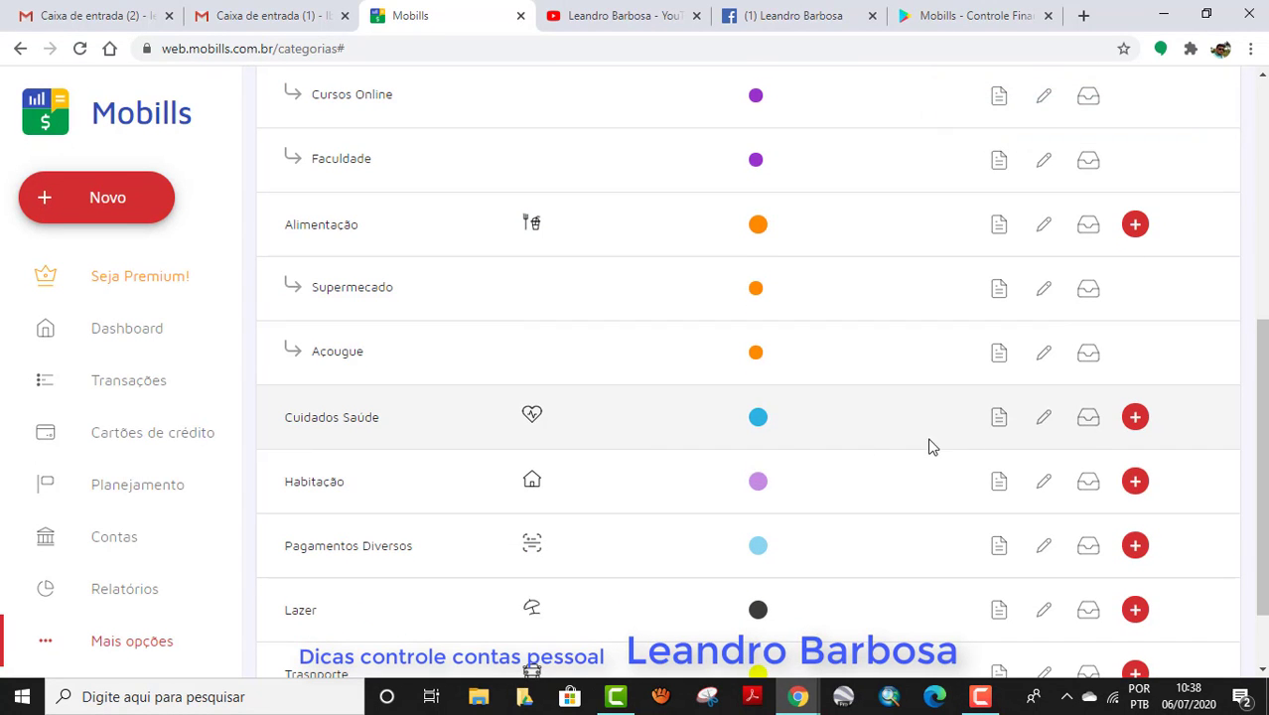
- Save a subcategory named Remedio Famailia on the Cuidados Saúde row
{"action": "left_click", "coordinate": [1135, 419]}
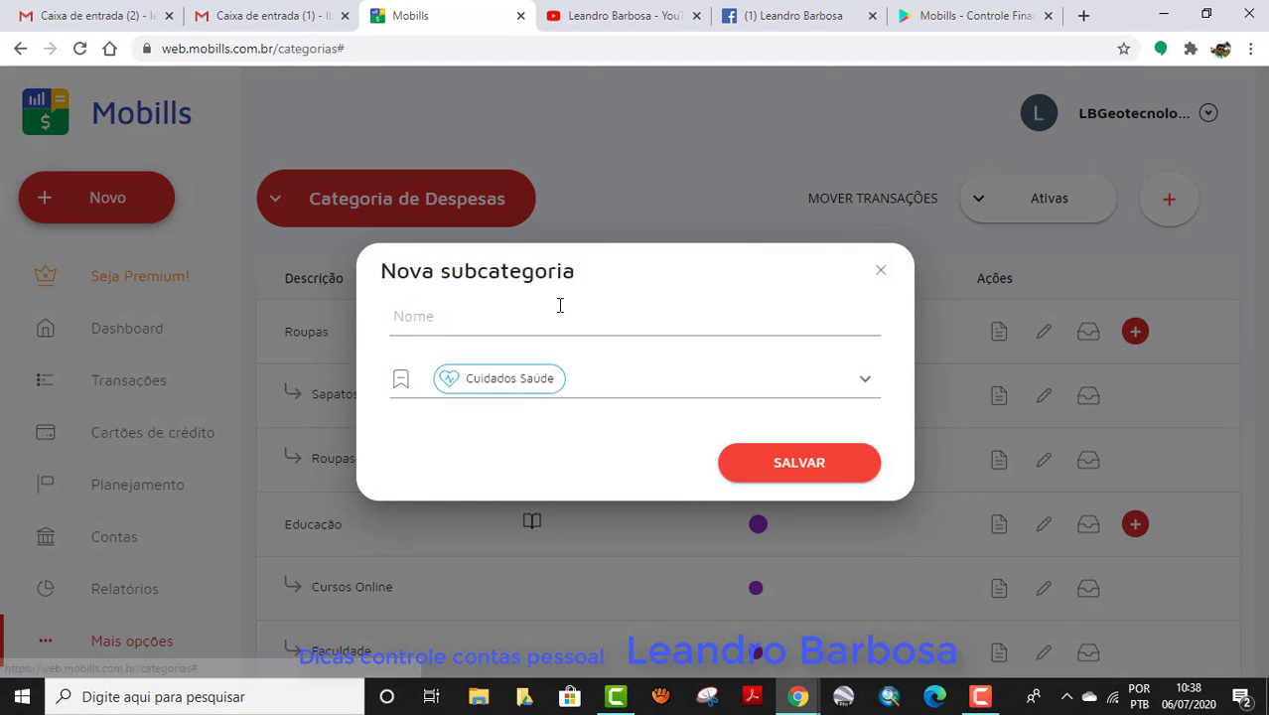
{"action": "left_click", "coordinate": [559, 316]}
{"action": "type", "text": "Reme"}
{"action": "type", "text": "di"}
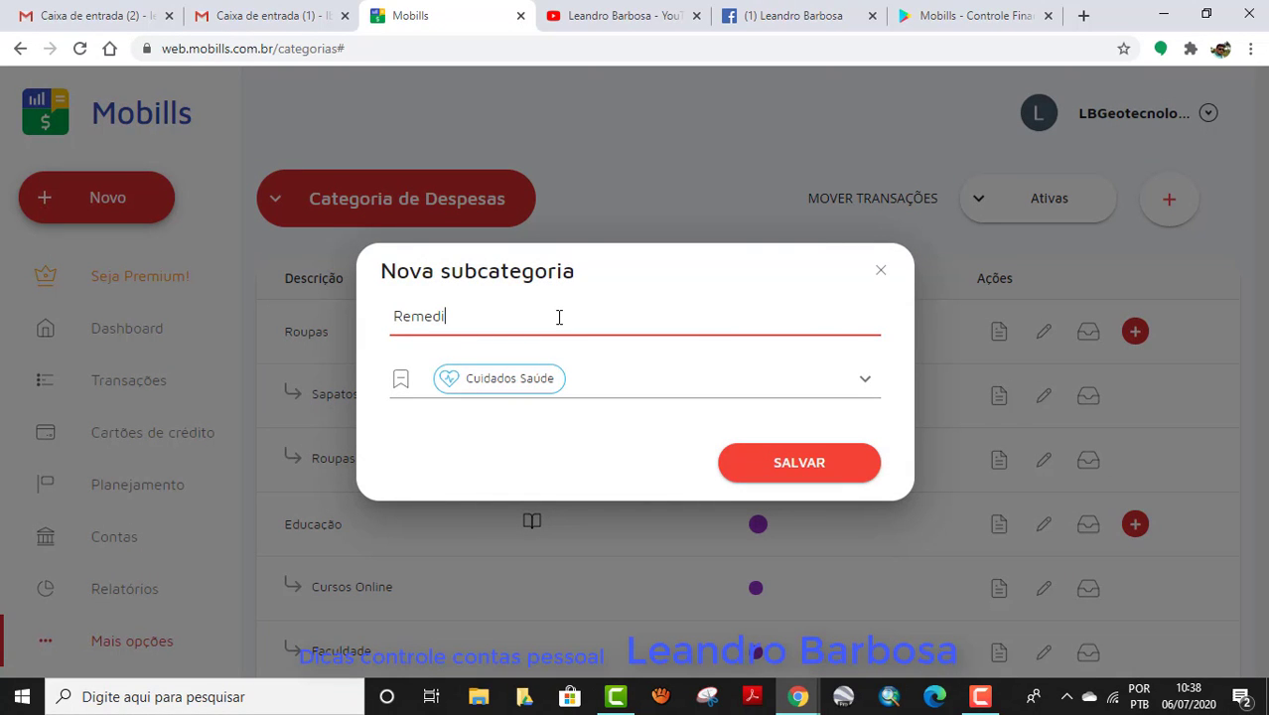
{"action": "type", "text": "o "}
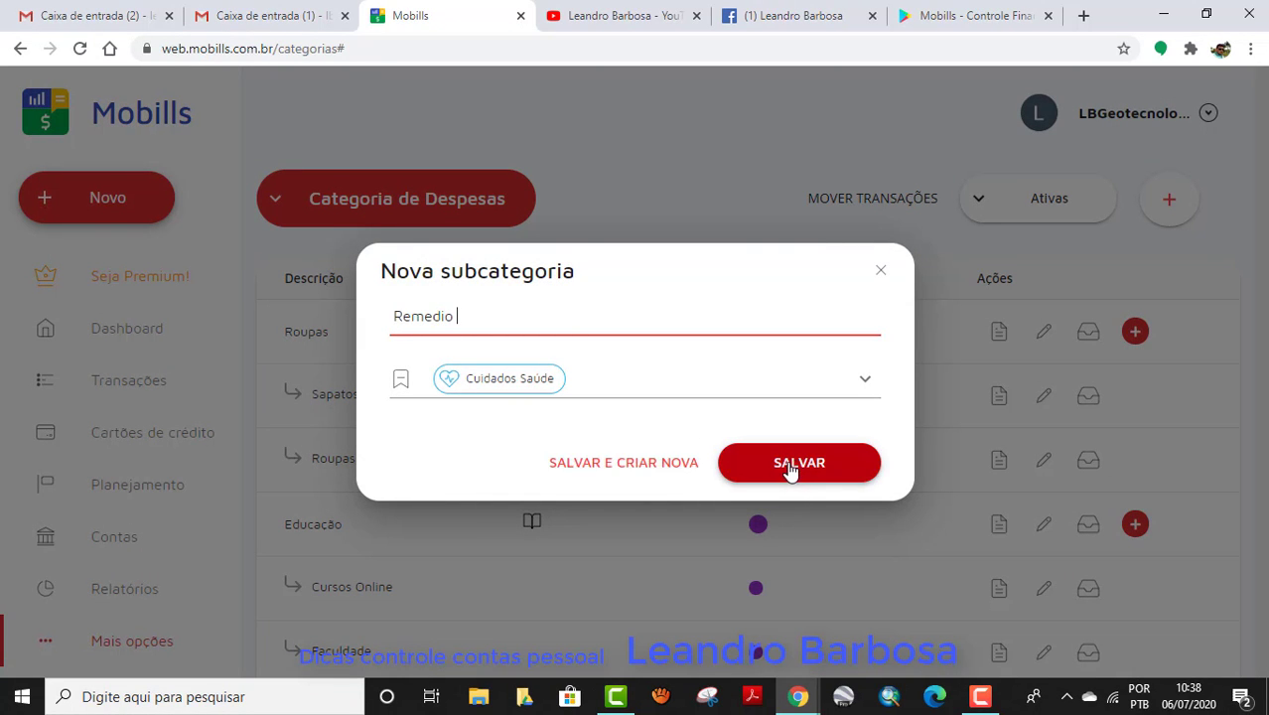
{"action": "type", "text": "Fami"}
{"action": "type", "text": "lia"}
{"action": "left_click", "coordinate": [788, 469]}
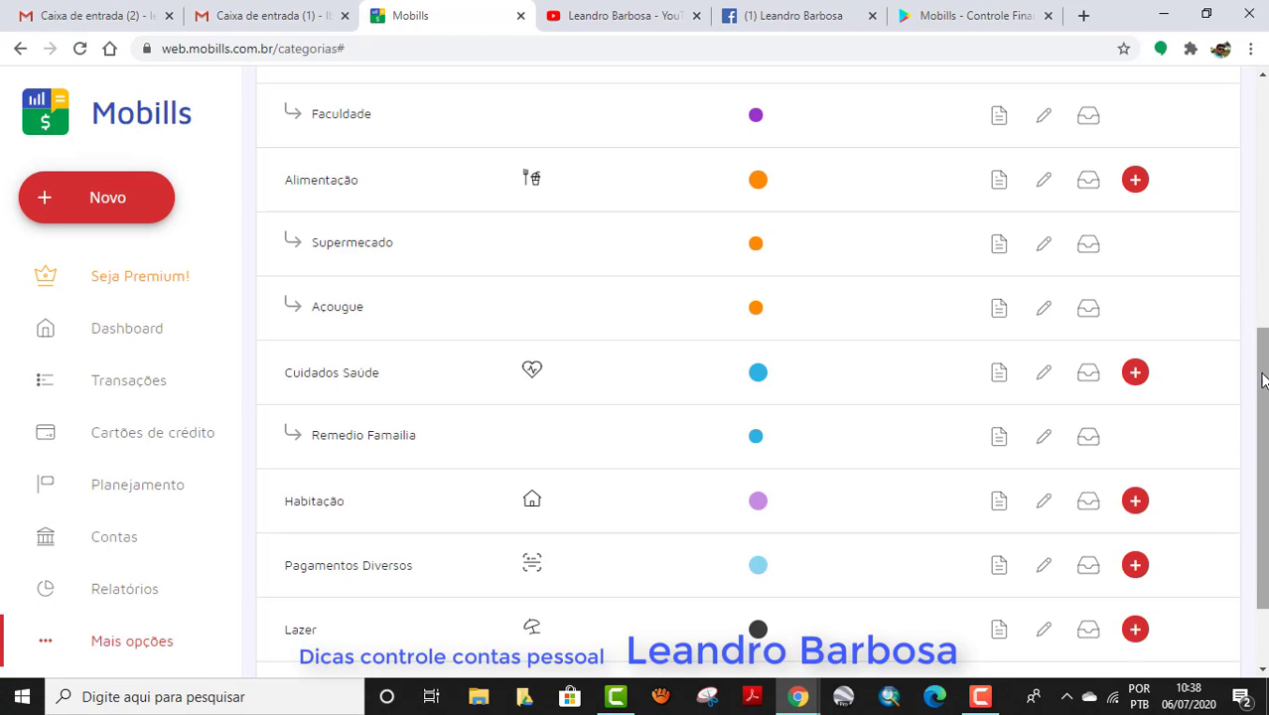
{"action": "left_click_drag", "start_coordinate": [1261, 377], "coordinate": [1261, 442]}
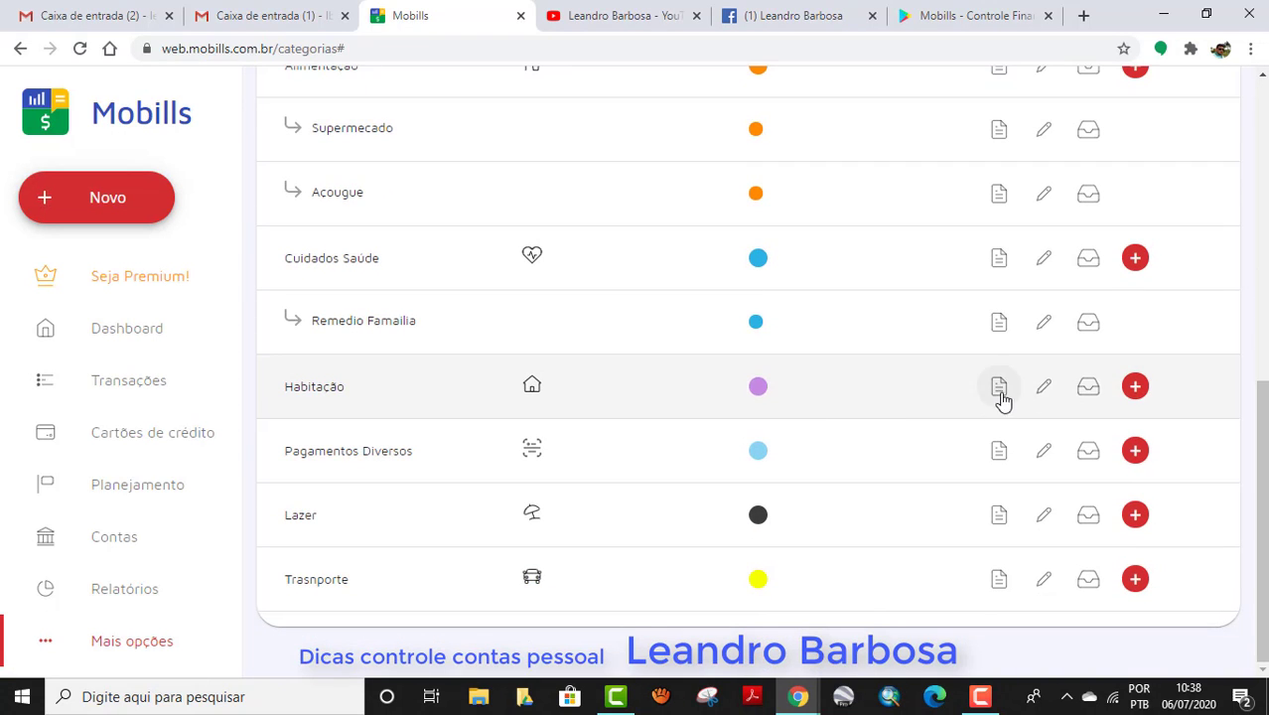
- Add Aluguel and Agua subcategories under Habitação
{"action": "left_click", "coordinate": [1137, 389]}
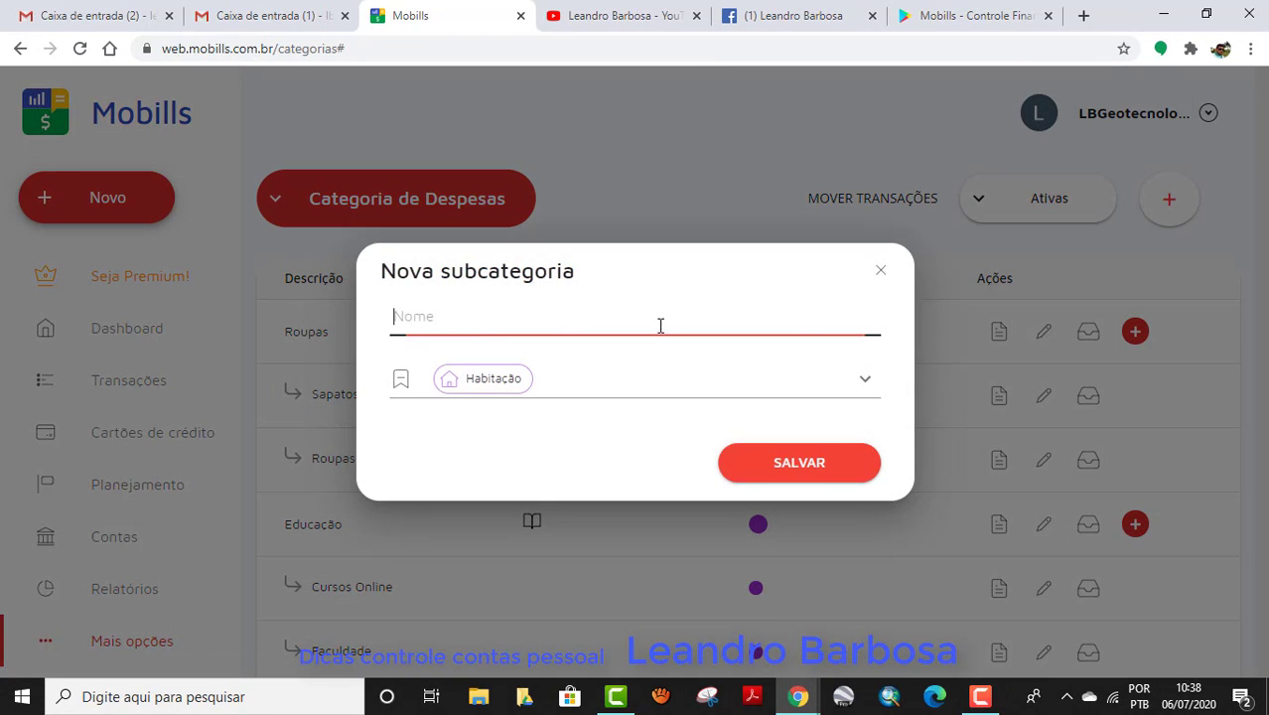
{"action": "type", "text": "Aluguel"}
{"action": "left_click", "coordinate": [782, 465]}
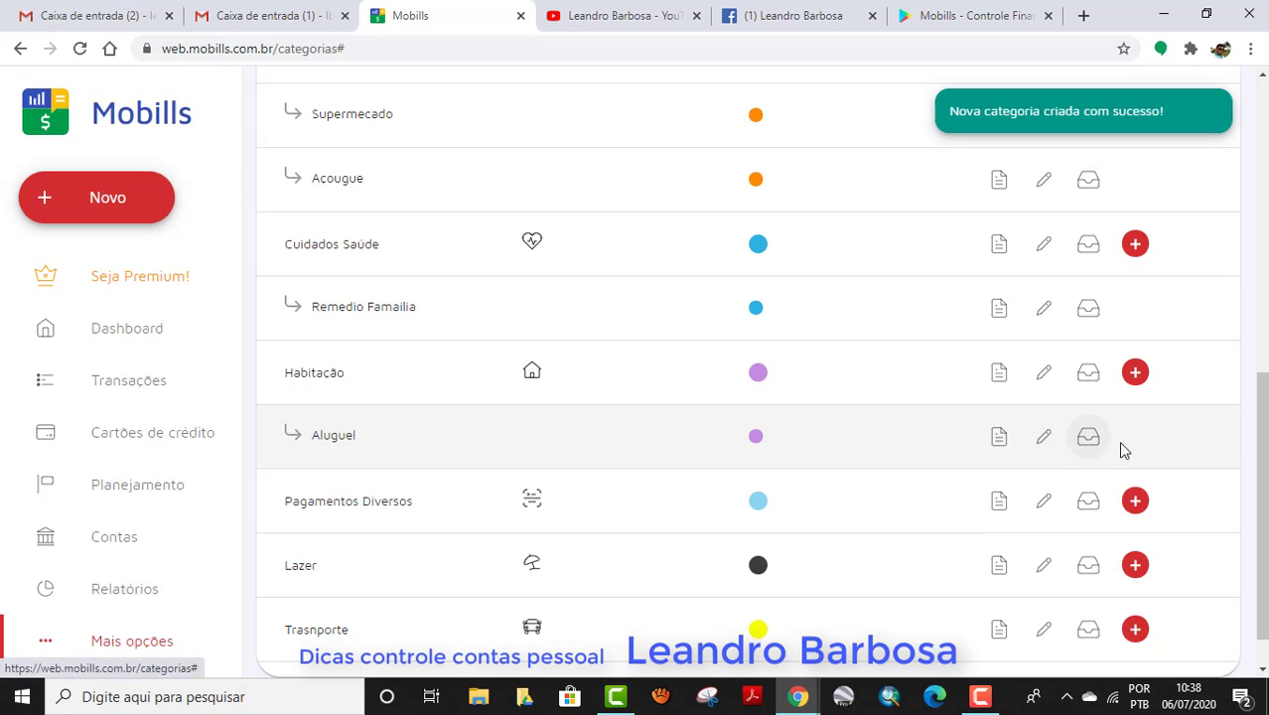
{"action": "left_click", "coordinate": [1135, 372]}
{"action": "left_click", "coordinate": [678, 335]}
{"action": "type", "text": "Agu"}
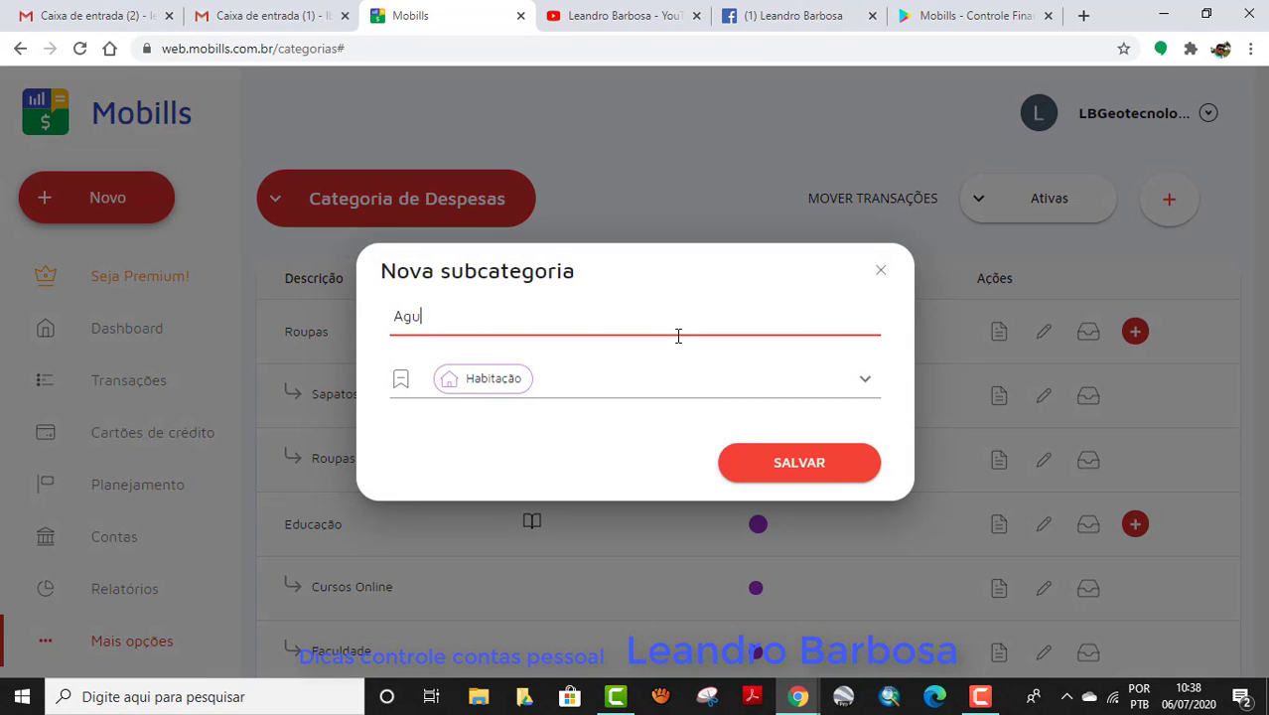
{"action": "type", "text": "a"}
{"action": "left_click", "coordinate": [835, 461]}
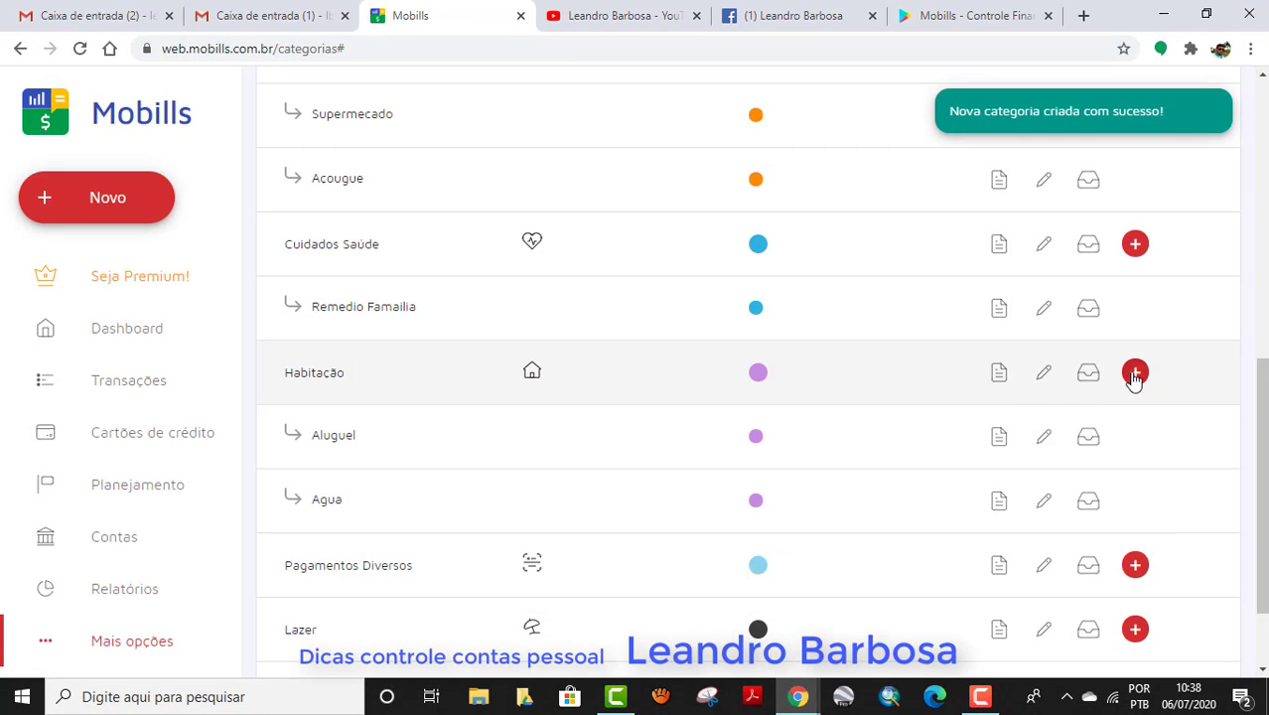
- Add Luz and Internet subcategories under Habitação
{"action": "left_click", "coordinate": [1133, 371]}
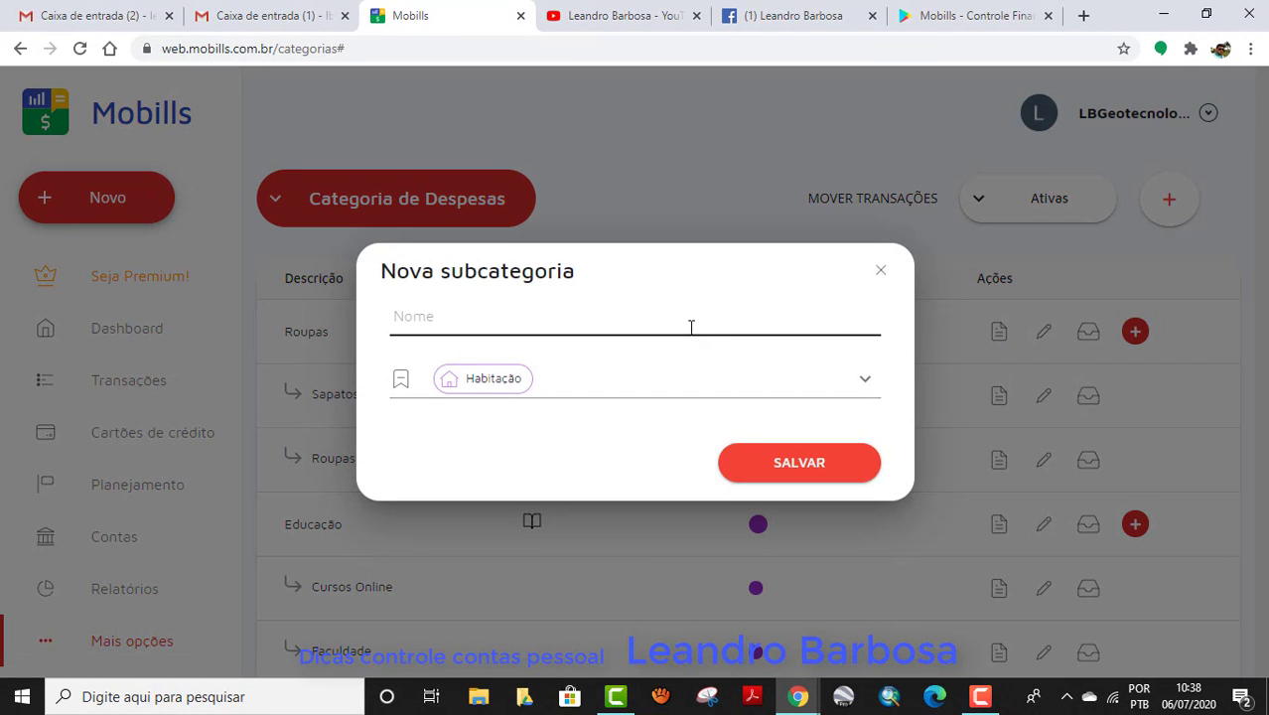
{"action": "left_click", "coordinate": [691, 326]}
{"action": "type", "text": "Luz"}
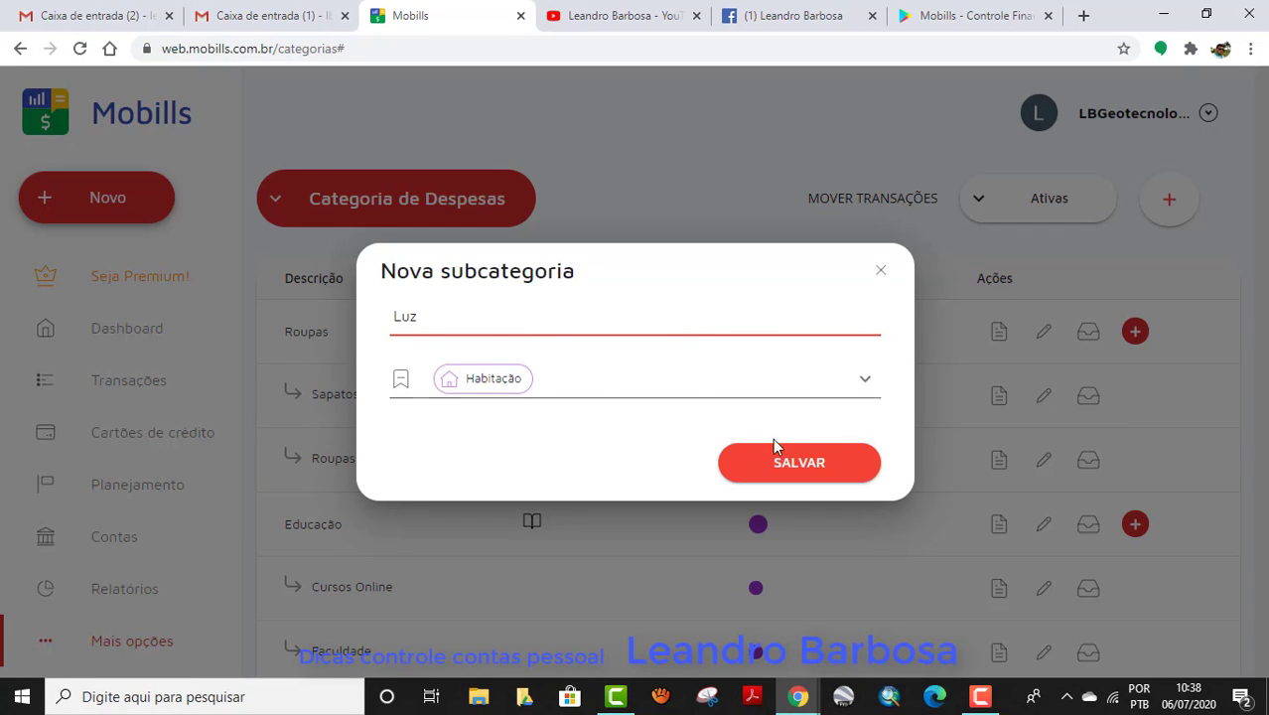
{"action": "left_click", "coordinate": [784, 447]}
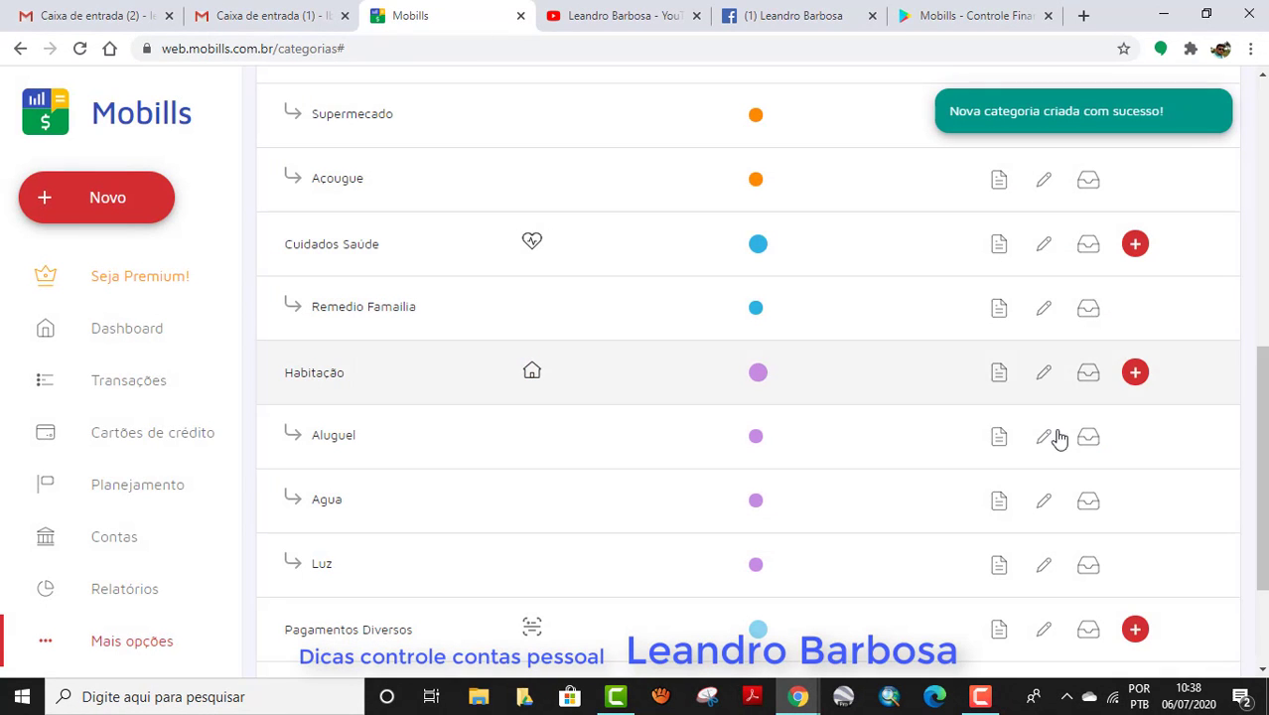
{"action": "left_click", "coordinate": [1136, 372]}
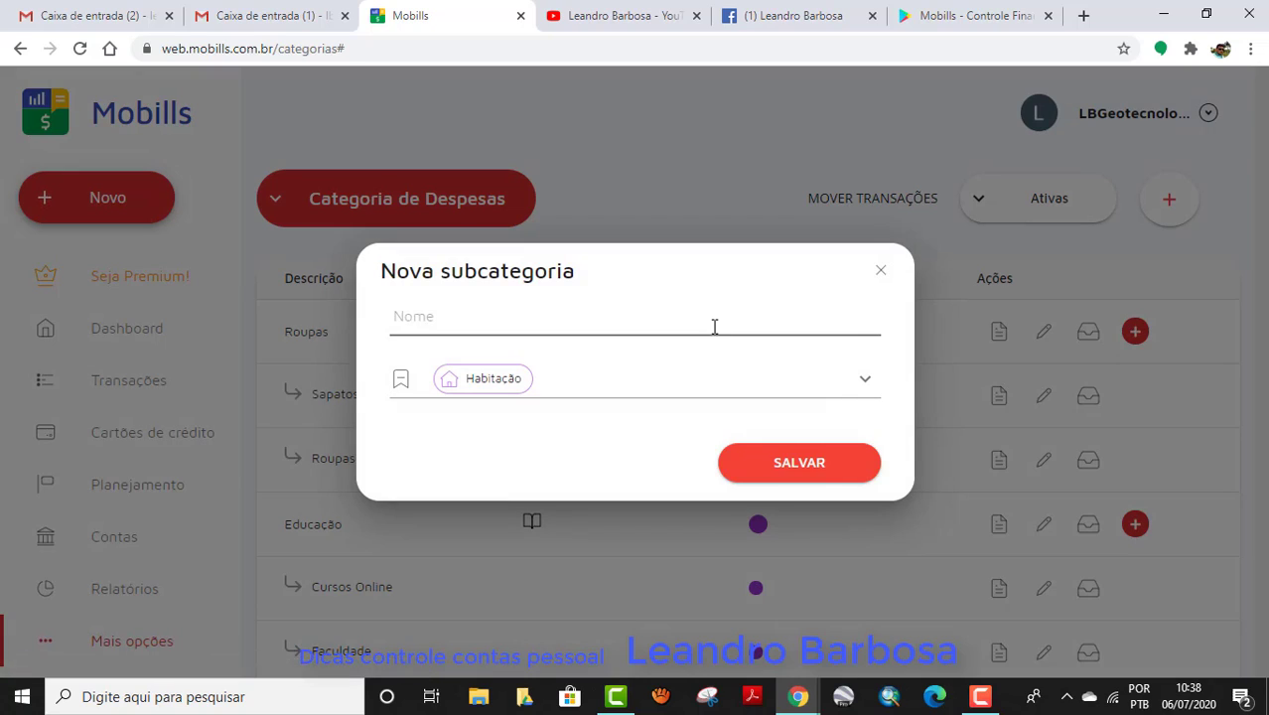
{"action": "left_click", "coordinate": [714, 323]}
{"action": "type", "text": "Internet"}
{"action": "left_click", "coordinate": [788, 463]}
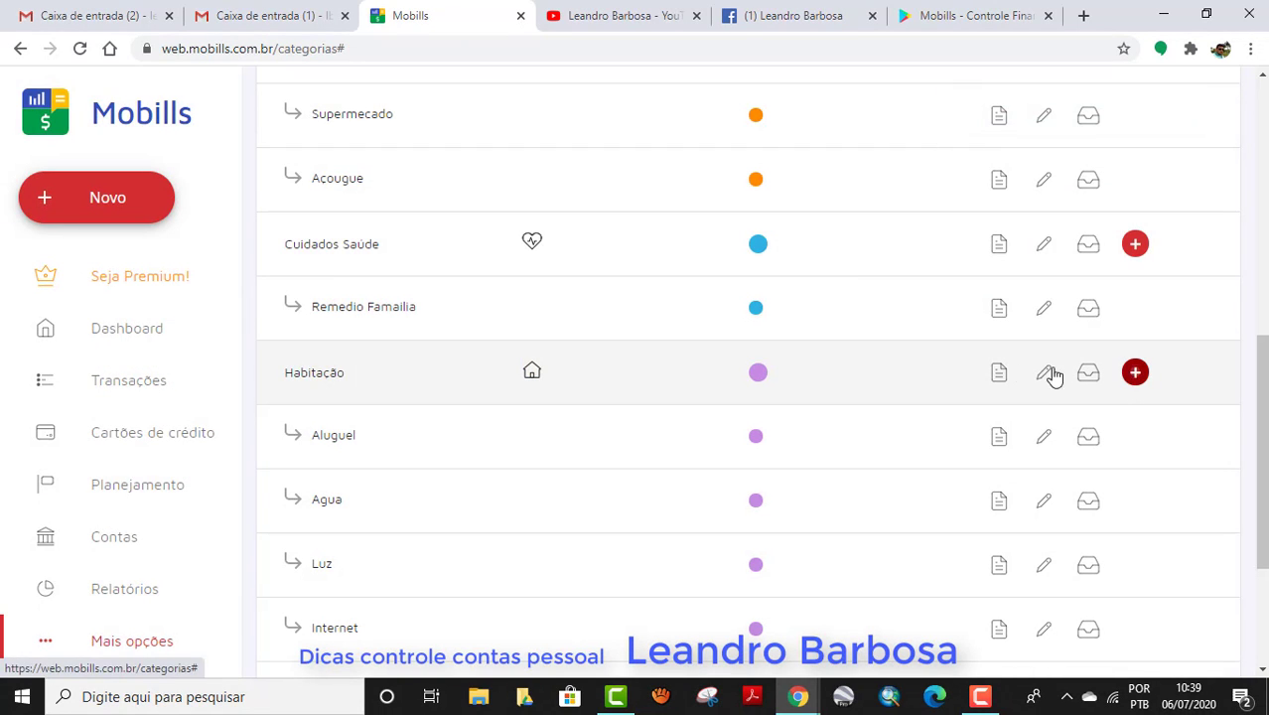
- Start another Habitação subcategory, then cancel the empty form
{"action": "left_click", "coordinate": [1135, 373]}
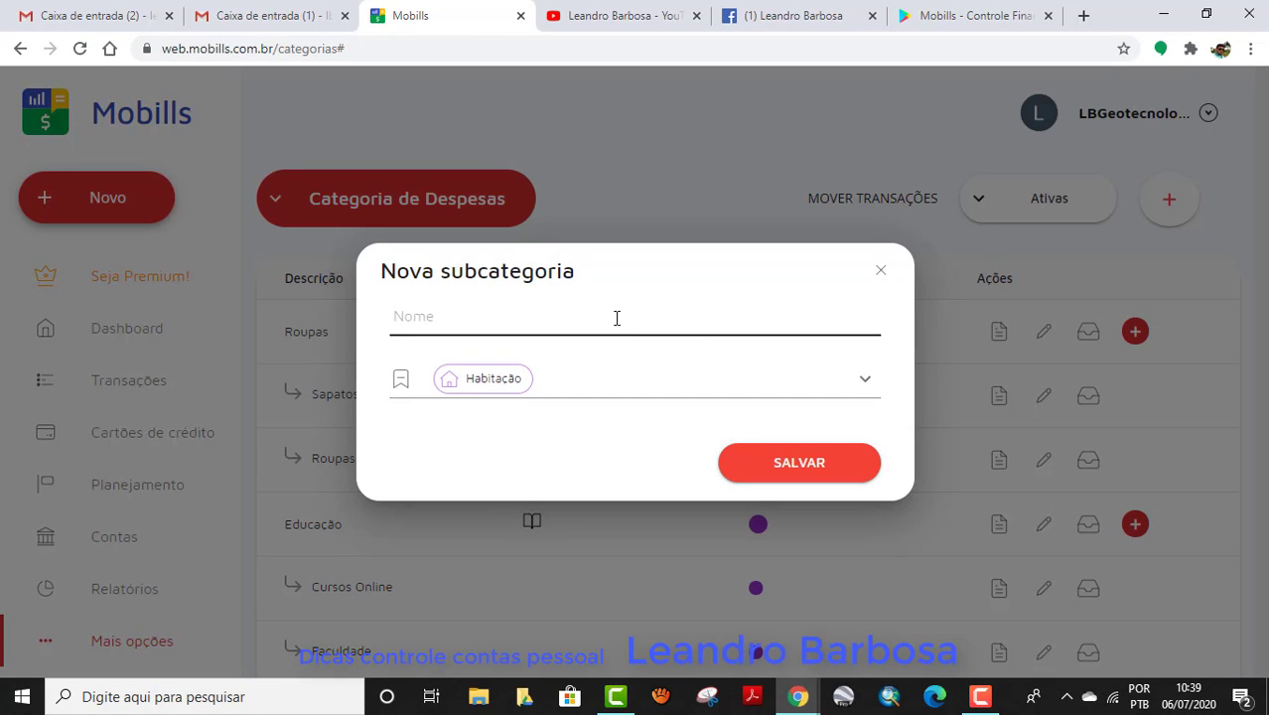
{"action": "left_click", "coordinate": [617, 318]}
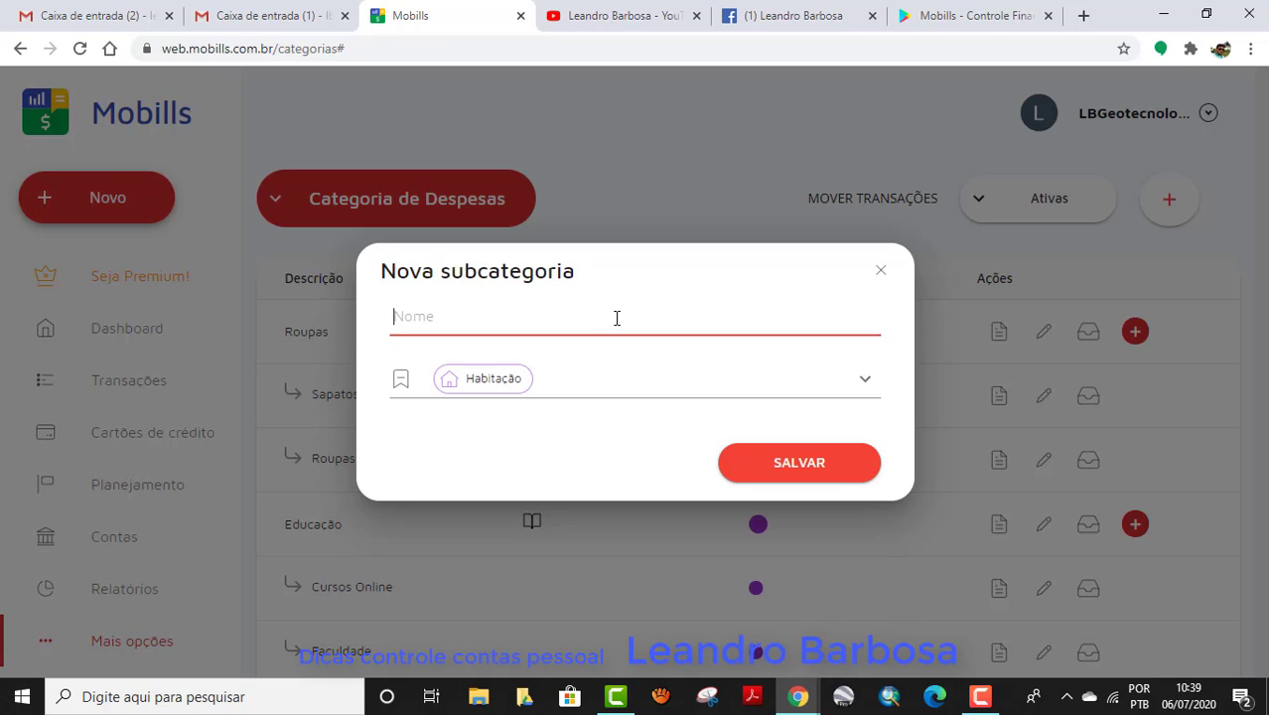
{"action": "left_click", "coordinate": [881, 272]}
{"action": "left_click_drag", "start_coordinate": [1262, 348], "coordinate": [1261, 387]}
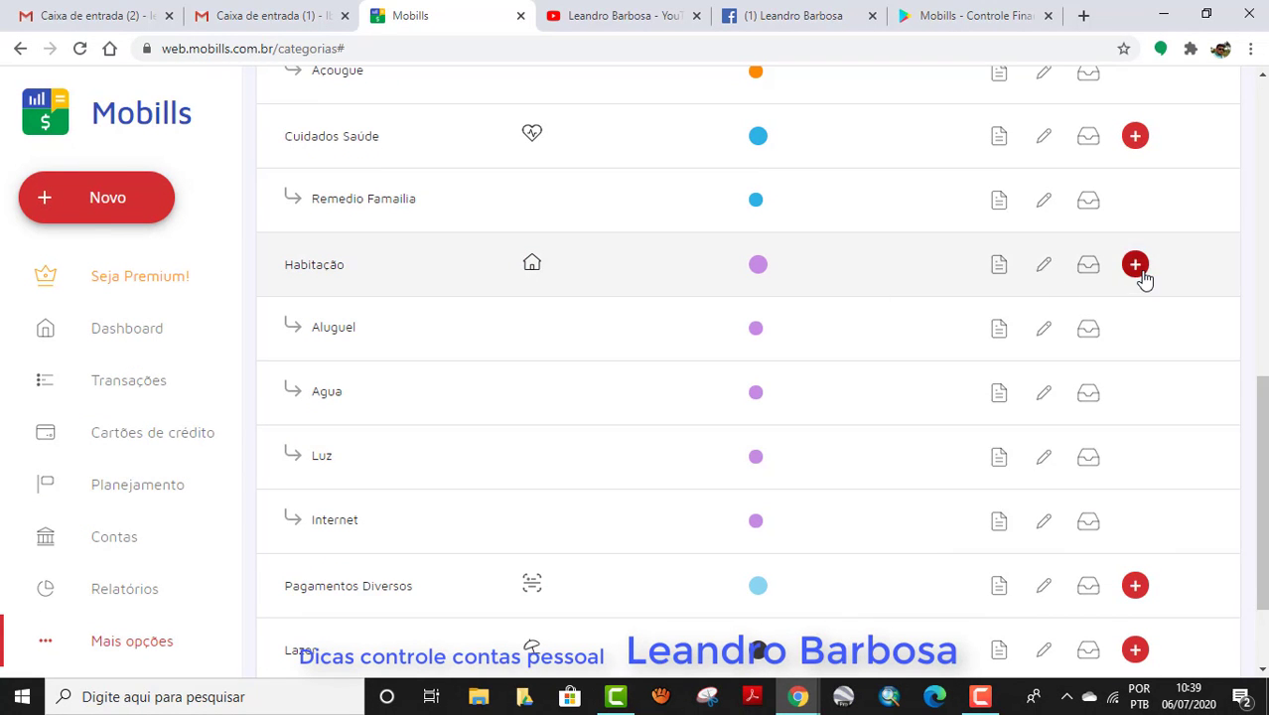
- Add a Moveis subcategory under Habitação, correcting the mistyped name
{"action": "left_click", "coordinate": [1138, 266]}
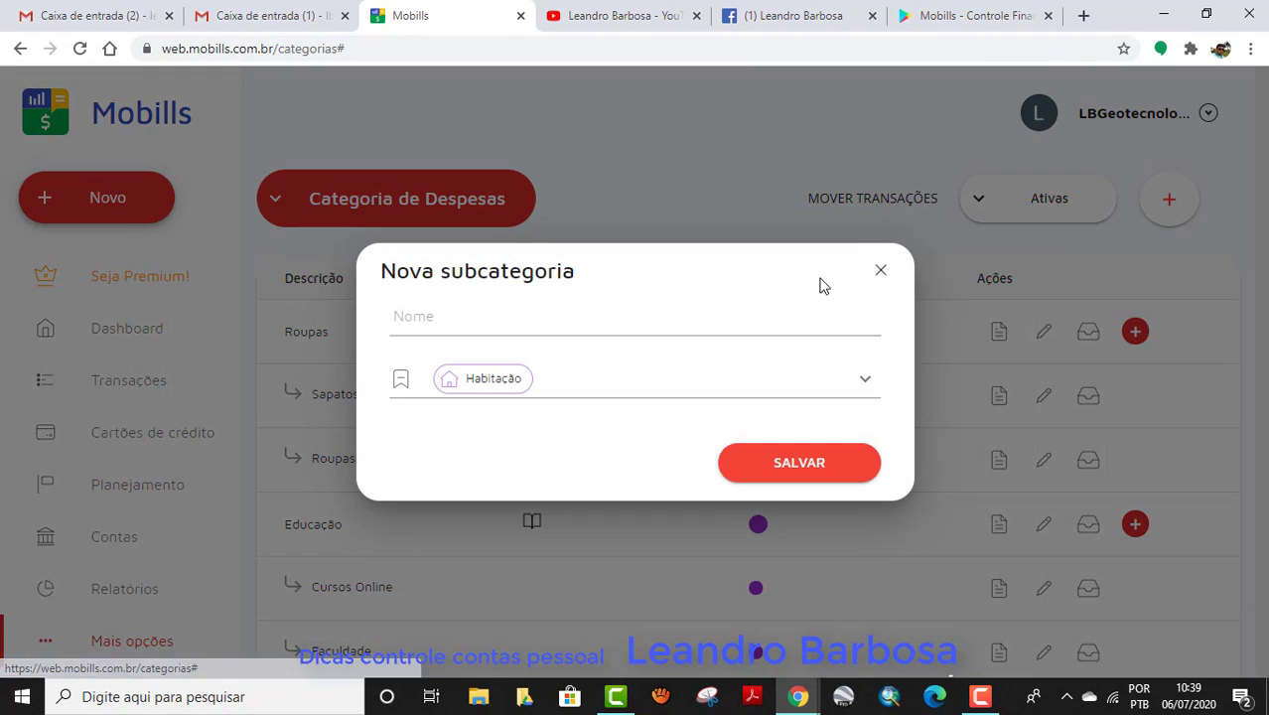
{"action": "left_click", "coordinate": [675, 325]}
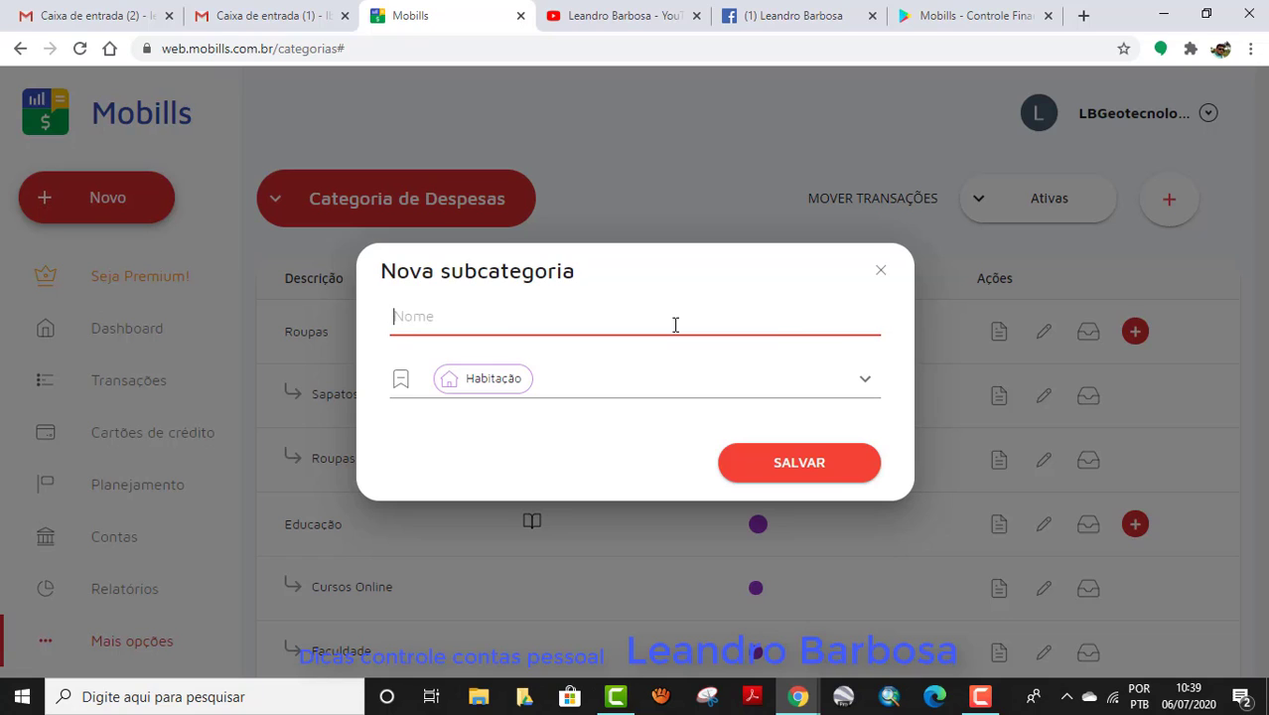
{"action": "type", "text": "Diarost"}
{"action": "key", "text": "BackSpace"}
{"action": "key", "text": "BackSpace"}
{"action": "key", "text": "BackSpace"}
{"action": "key", "text": "BackSpace"}
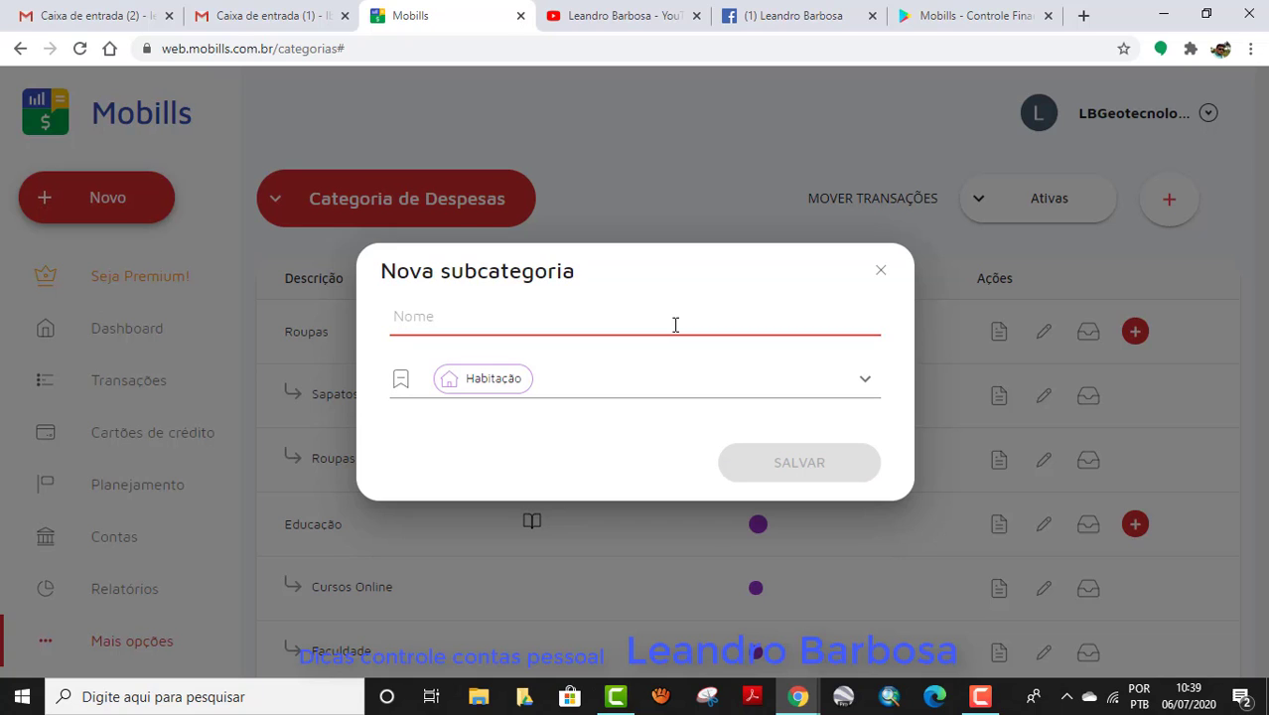
{"action": "type", "text": "R"}
{"action": "key", "text": "BackSpace"}
{"action": "type", "text": "M"}
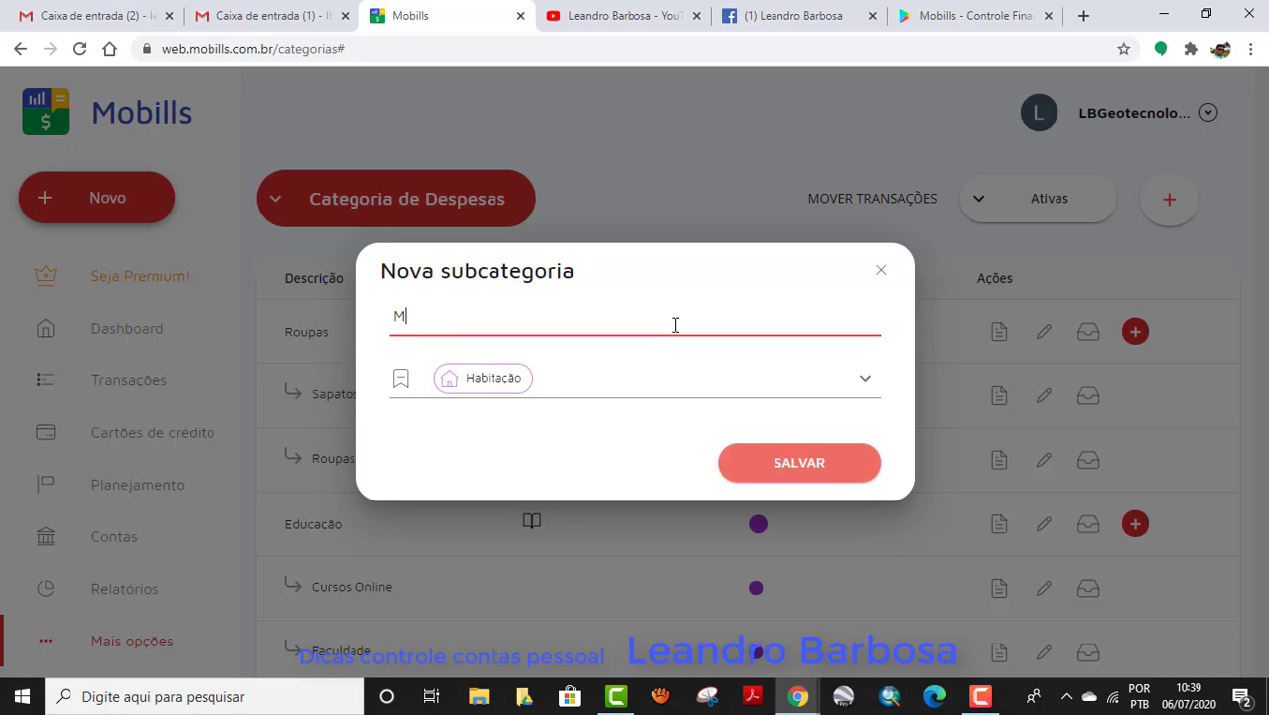
{"action": "type", "text": "oveis"}
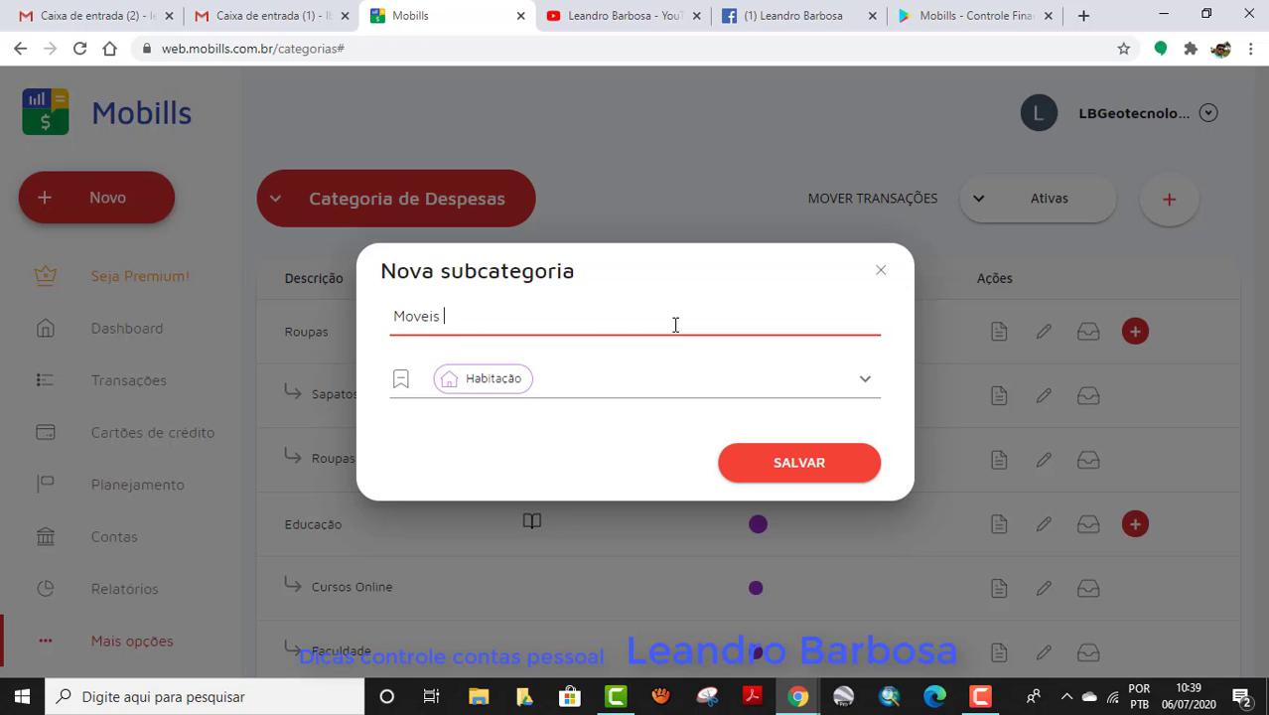
{"action": "left_click", "coordinate": [821, 468]}
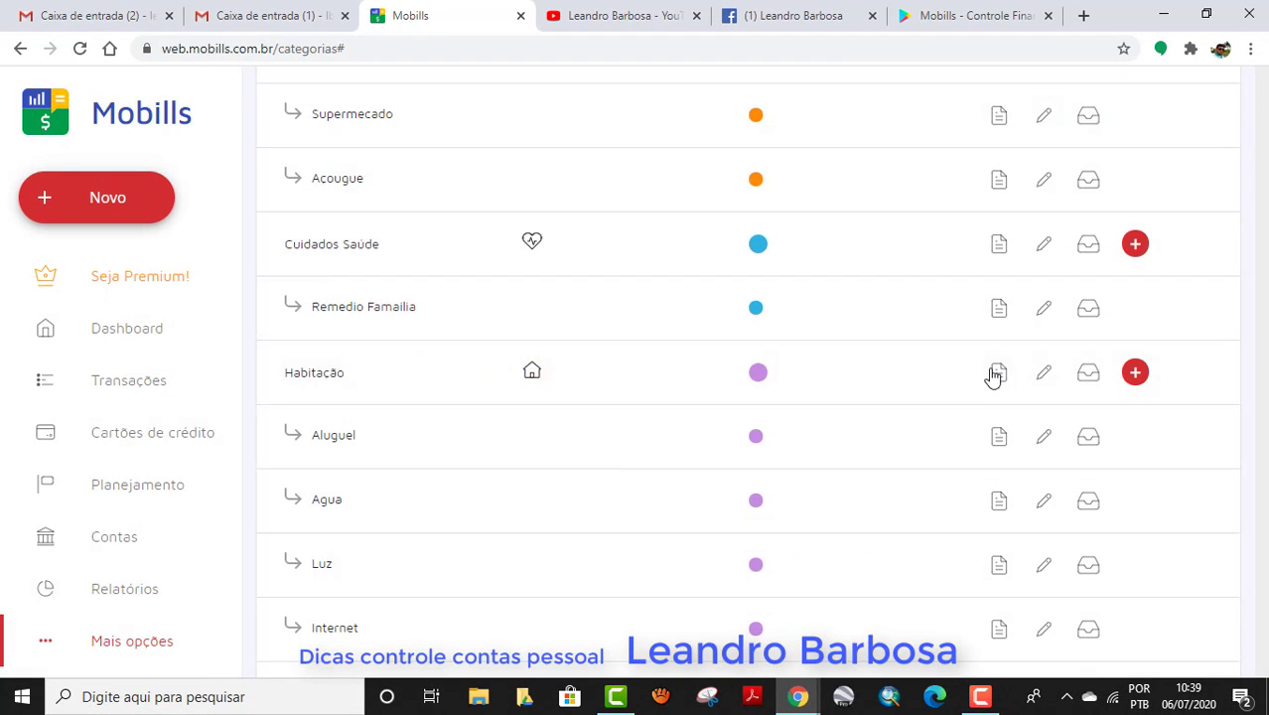
{"action": "left_click_drag", "start_coordinate": [1262, 375], "coordinate": [1254, 508]}
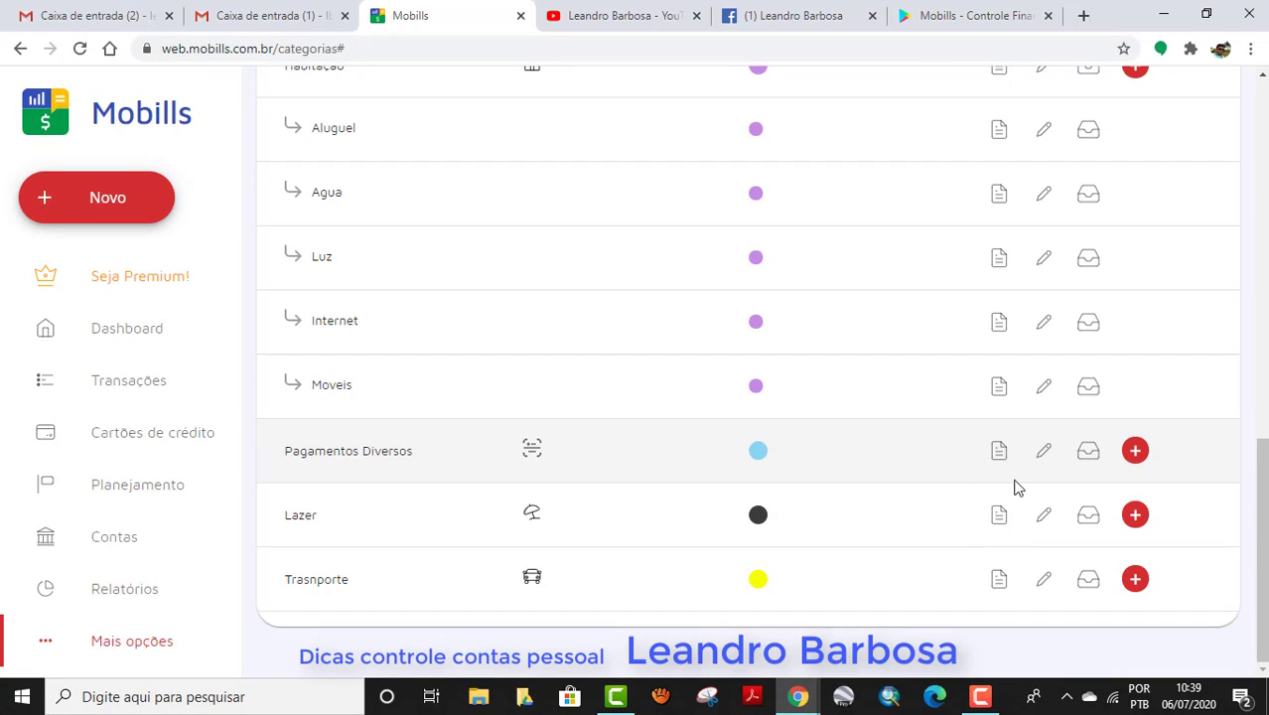
- Save a Pagamentos Diversos subcategory named with the user's first name followed by '-Diversos'
{"action": "left_click", "coordinate": [1135, 453]}
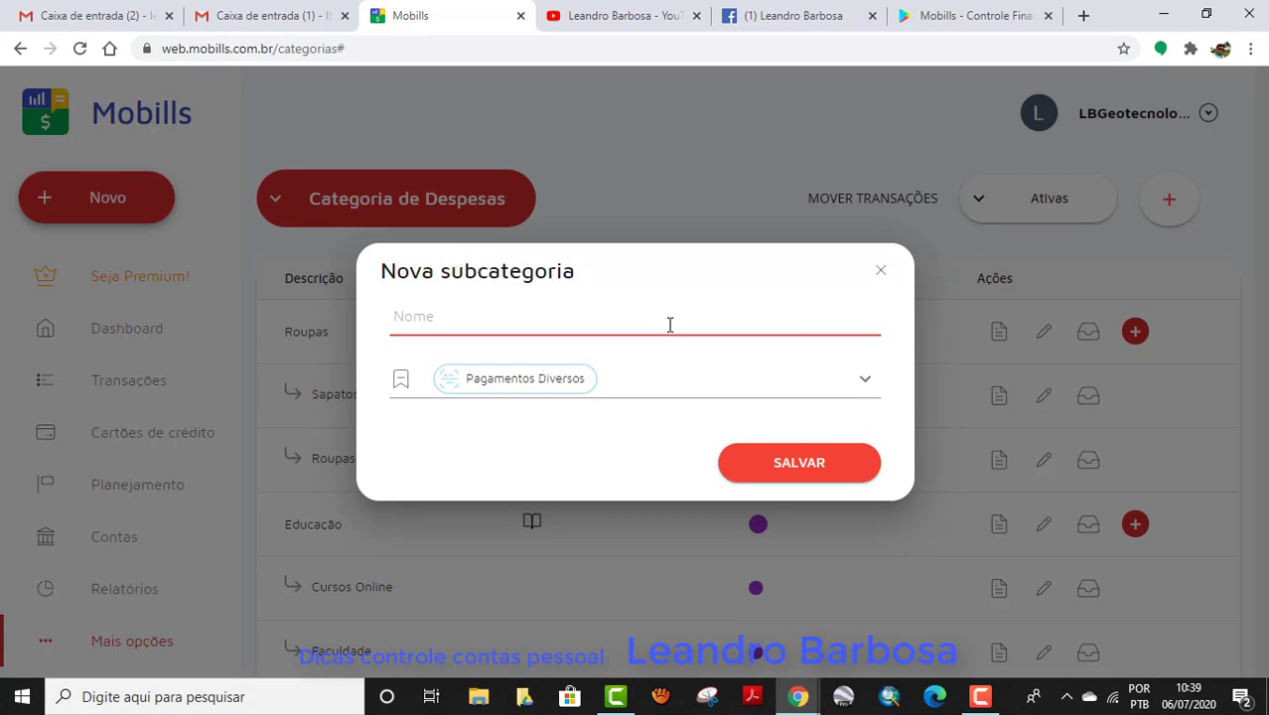
{"action": "type", "text": "Lean"}
{"action": "type", "text": "dro -"}
{"action": "key", "text": "BackSpace"}
{"action": "type", "text": "-"}
{"action": "type", "text": "dIVERSOS"}
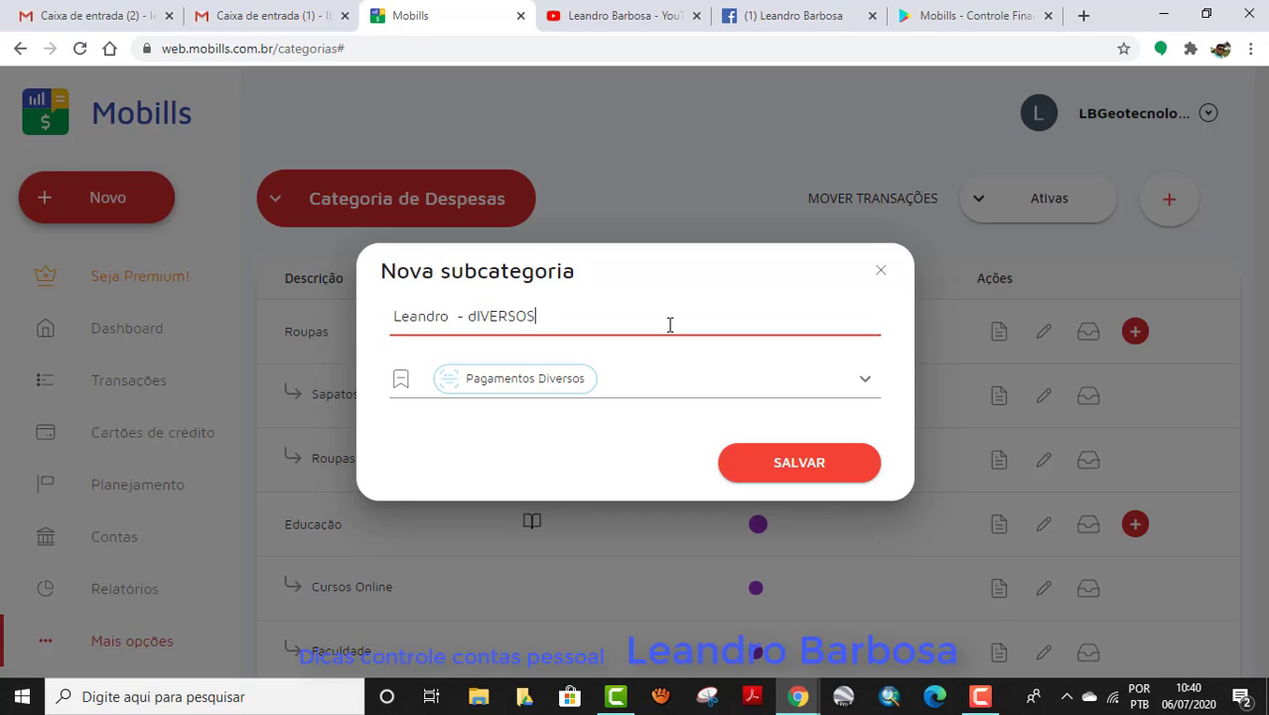
{"action": "key", "text": "BackSpace"}
{"action": "key", "text": "BackSpace"}
{"action": "key", "text": "BackSpace"}
{"action": "key", "text": "BackSpace"}
{"action": "key", "text": "BackSpace"}
{"action": "key", "text": "BackSpace"}
{"action": "key", "text": "BackSpace"}
{"action": "type", "text": "Dive"}
{"action": "type", "text": "sro"}
{"action": "key", "text": "BackSpace"}
{"action": "key", "text": "BackSpace"}
{"action": "type", "text": "so"}
{"action": "key", "text": "BackSpace"}
{"action": "key", "text": "BackSpace"}
{"action": "key", "text": "BackSpace"}
{"action": "type", "text": "rso"}
{"action": "left_click", "coordinate": [805, 472]}
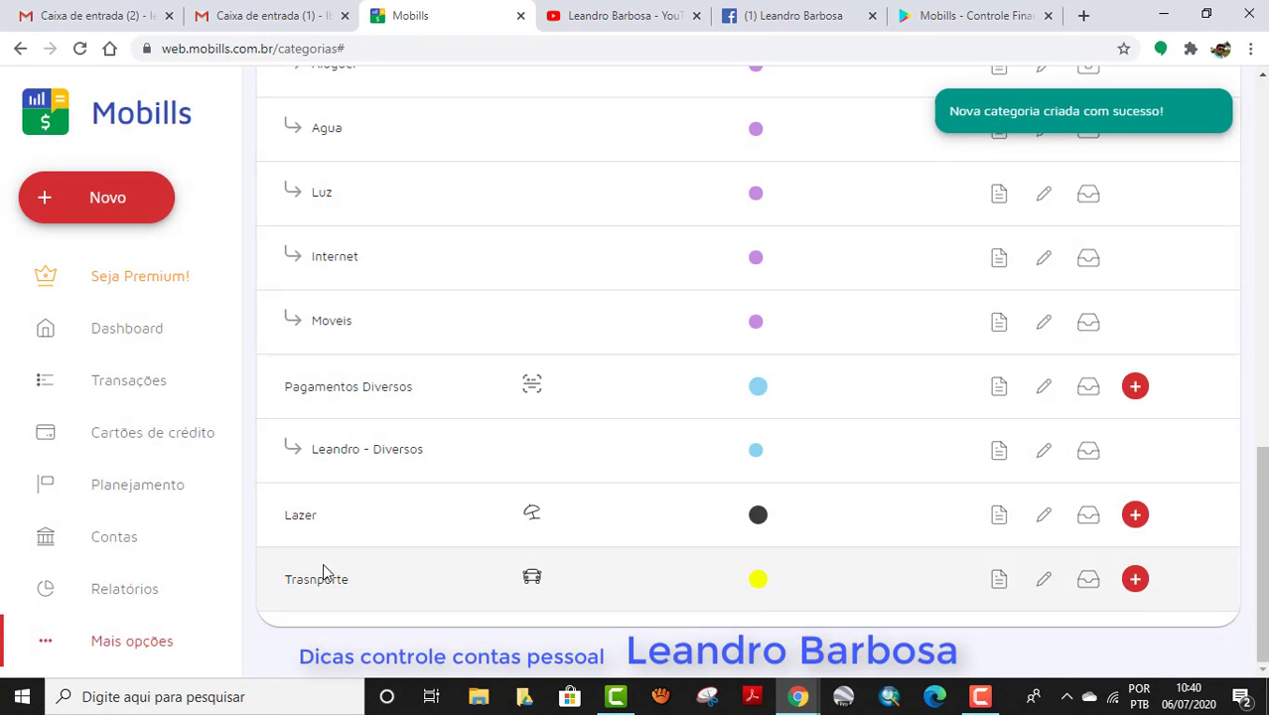
- Add a Passei no Parque subcategory under Lazer, replacing the initial Sorvete text
{"action": "left_click", "coordinate": [1142, 529]}
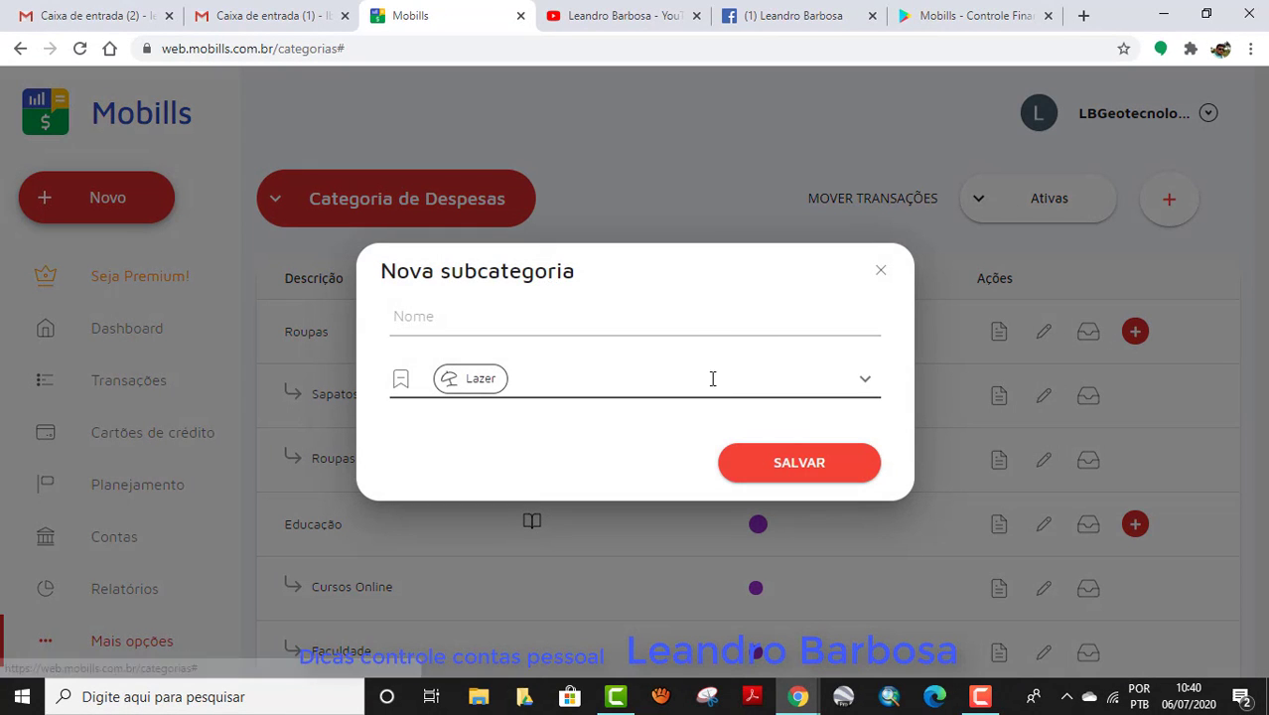
{"action": "left_click", "coordinate": [685, 319]}
{"action": "type", "text": "So"}
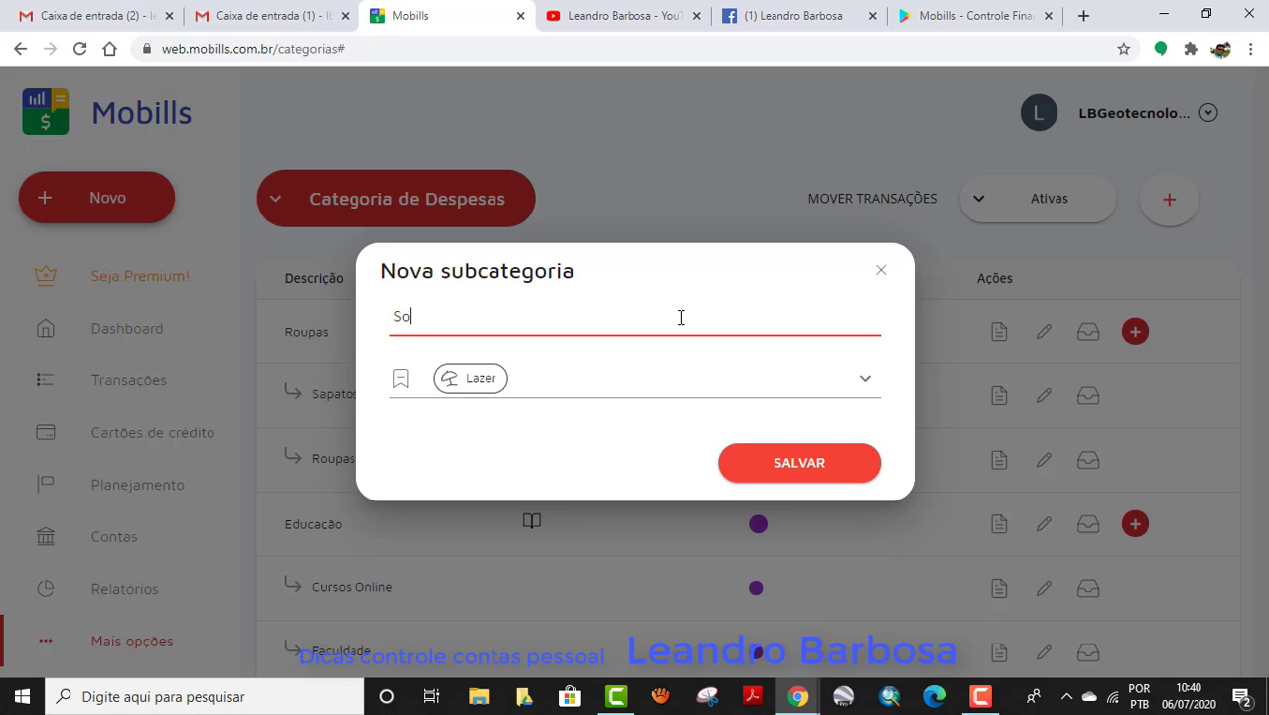
{"action": "type", "text": "rvete"}
{"action": "left_click_drag", "start_coordinate": [664, 331], "coordinate": [338, 330]}
{"action": "key", "text": "BackSpace"}
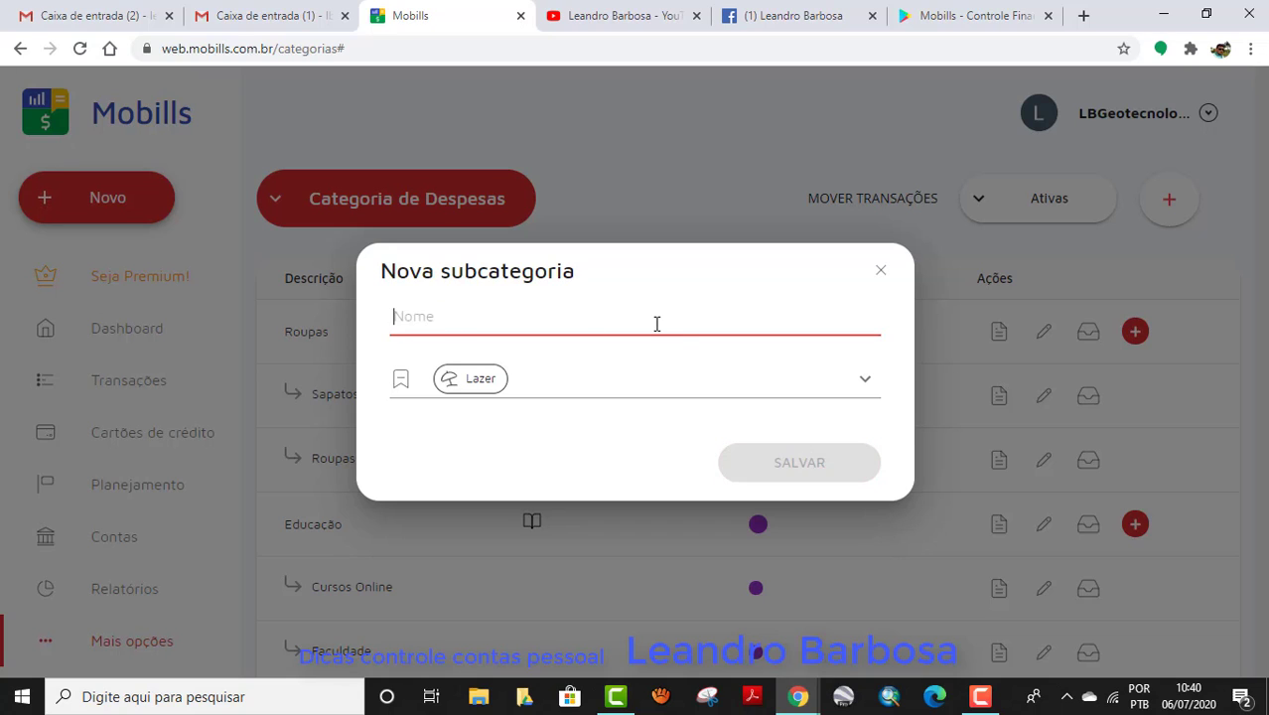
{"action": "type", "text": "pASS"}
{"action": "key", "text": "BackSpace"}
{"action": "key", "text": "BackSpace"}
{"action": "key", "text": "BackSpace"}
{"action": "key", "text": "BackSpace"}
{"action": "type", "text": "Passei n"}
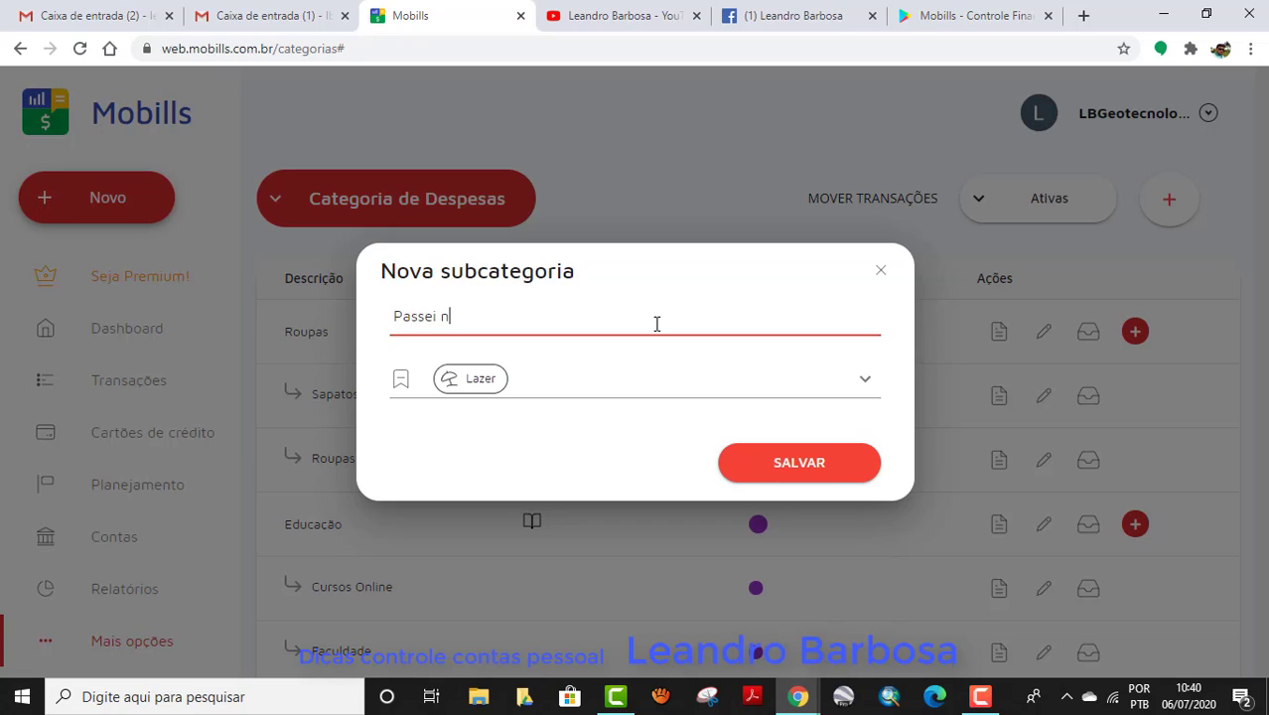
{"action": "type", "text": "o Parque"}
{"action": "left_click", "coordinate": [792, 471]}
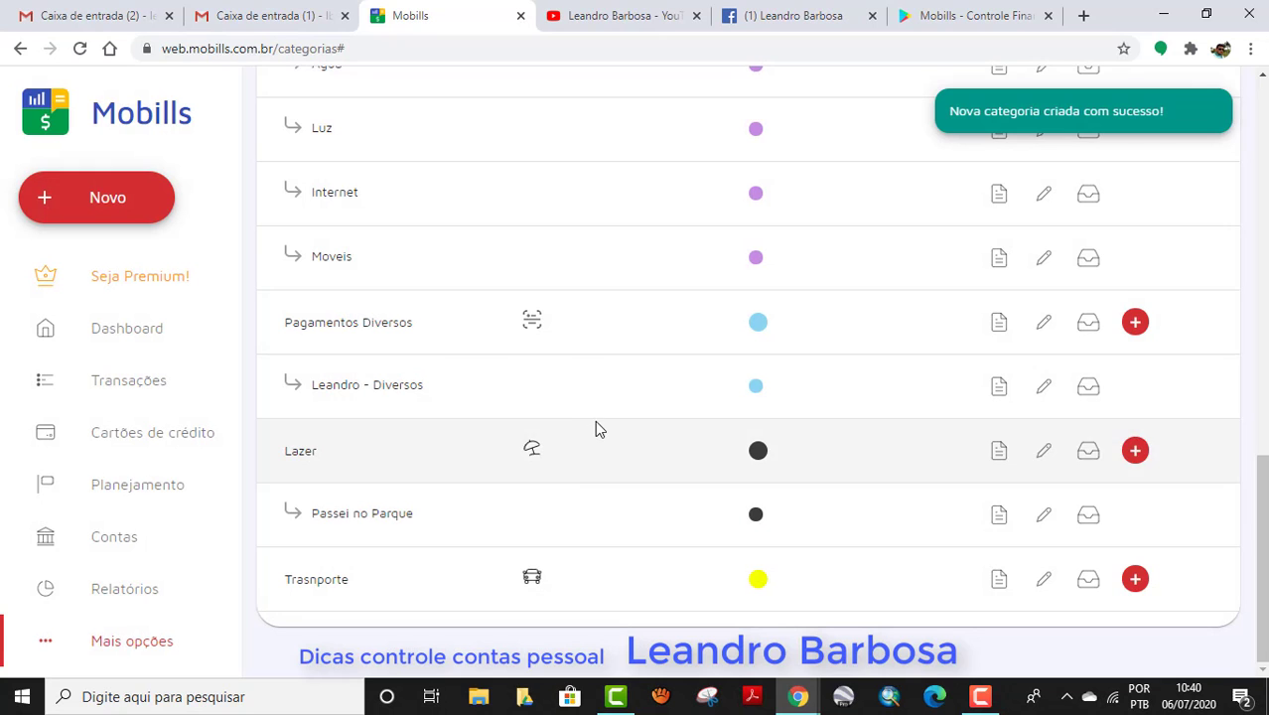
- Add a Passei Shop subcategory under Lazer with a capital S
{"action": "left_click", "coordinate": [1132, 454]}
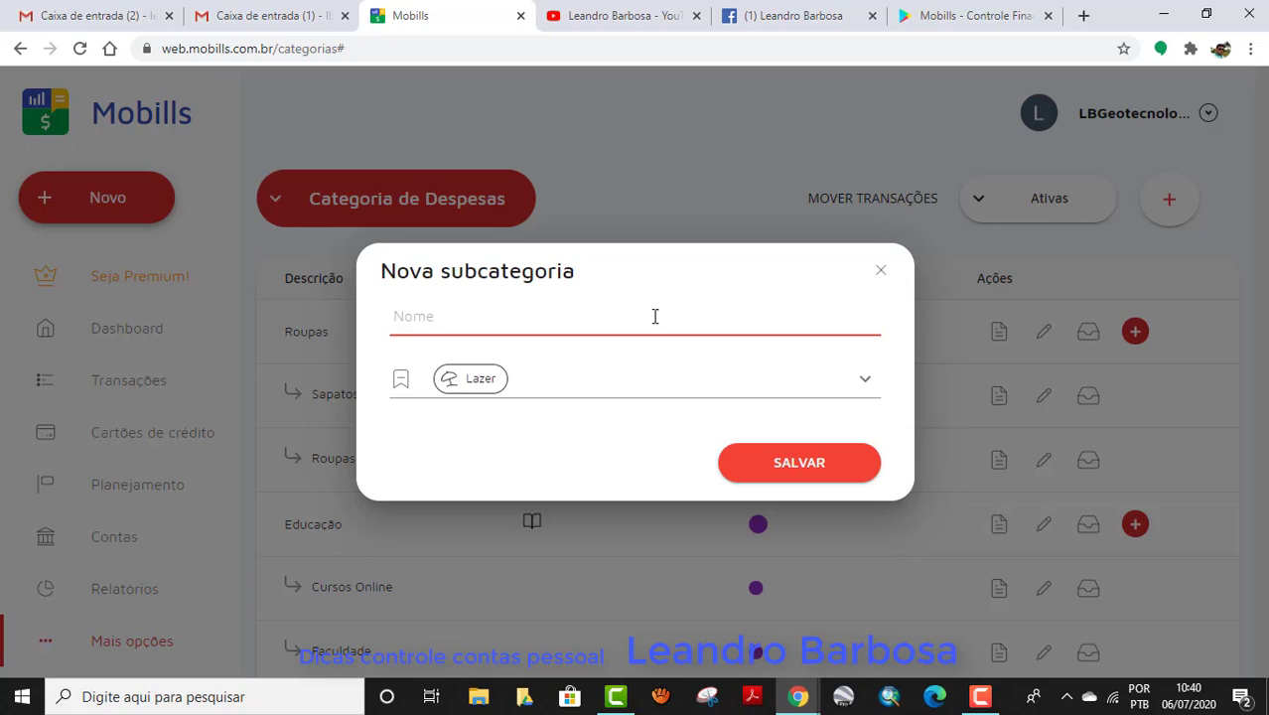
{"action": "left_click", "coordinate": [456, 318]}
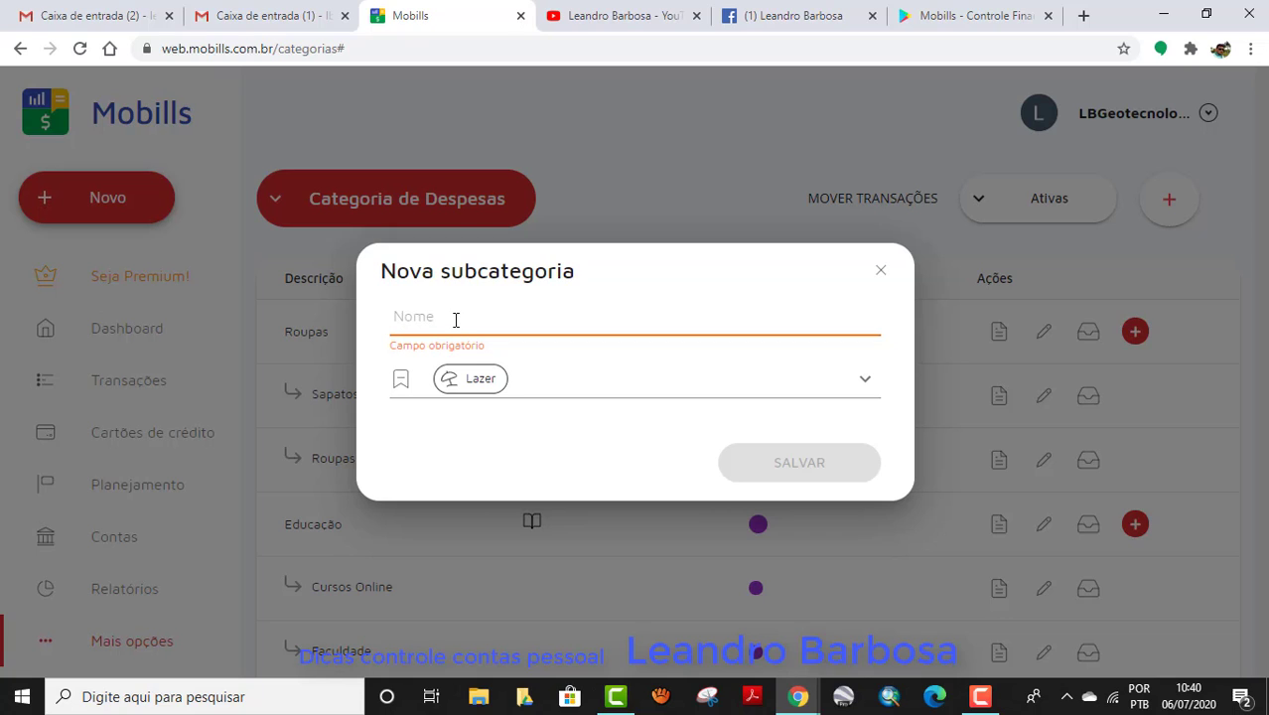
{"action": "type", "text": "P"}
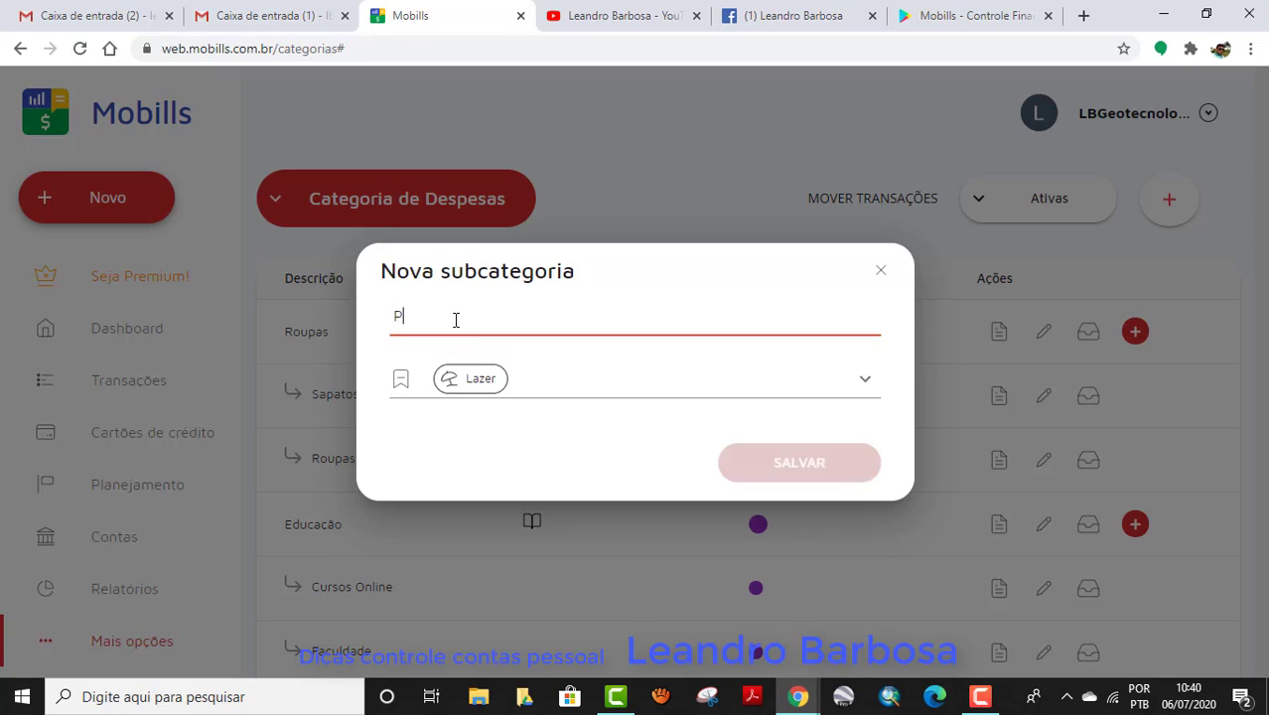
{"action": "key", "text": "BackSpace"}
{"action": "key", "text": "BackSpace"}
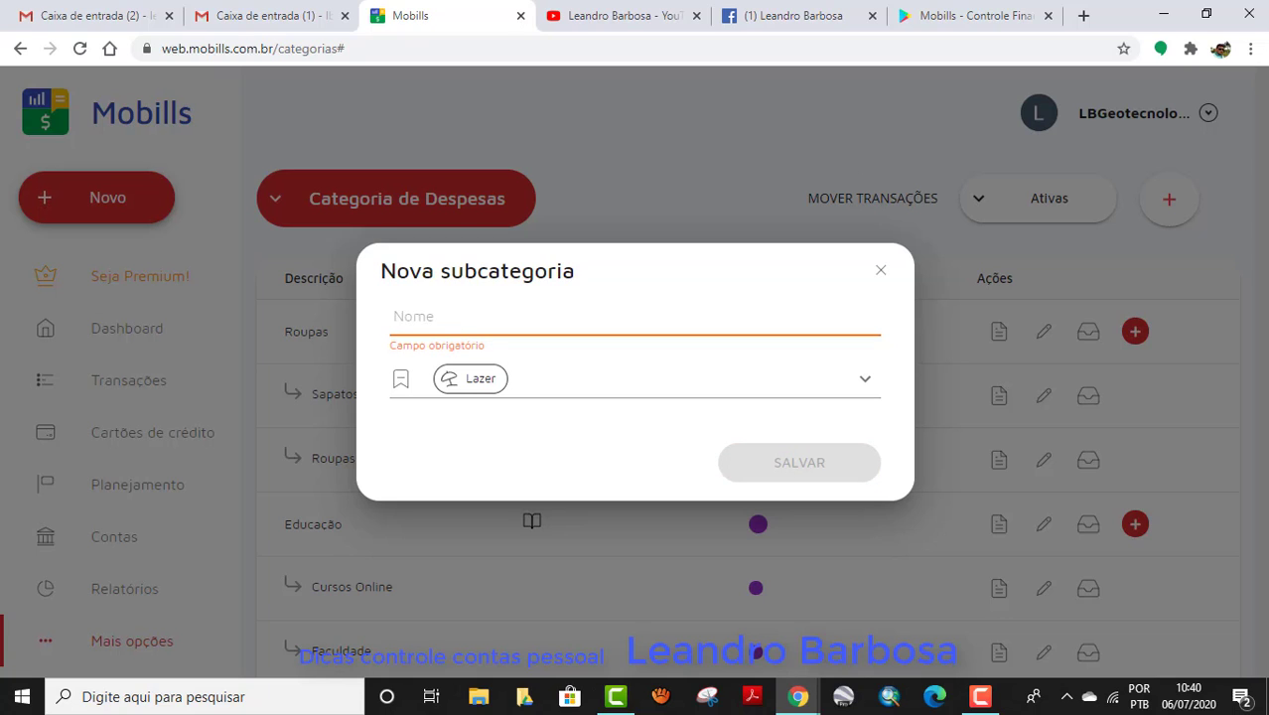
{"action": "left_click", "coordinate": [531, 319]}
{"action": "type", "text": "Pa"}
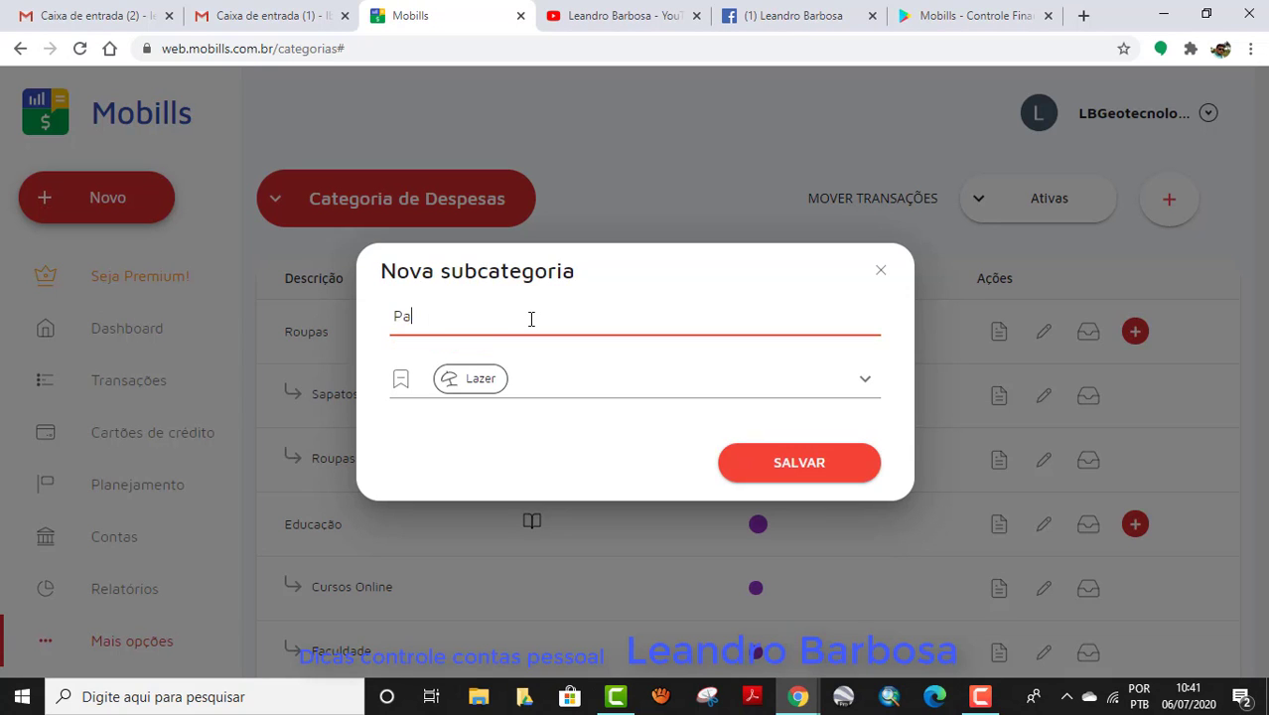
{"action": "type", "text": "ssei shop"}
{"action": "key", "text": "Left"}
{"action": "key", "text": "Left"}
{"action": "key", "text": "Left"}
{"action": "key", "text": "BackSpace"}
{"action": "type", "text": "S"}
{"action": "left_click", "coordinate": [784, 464]}
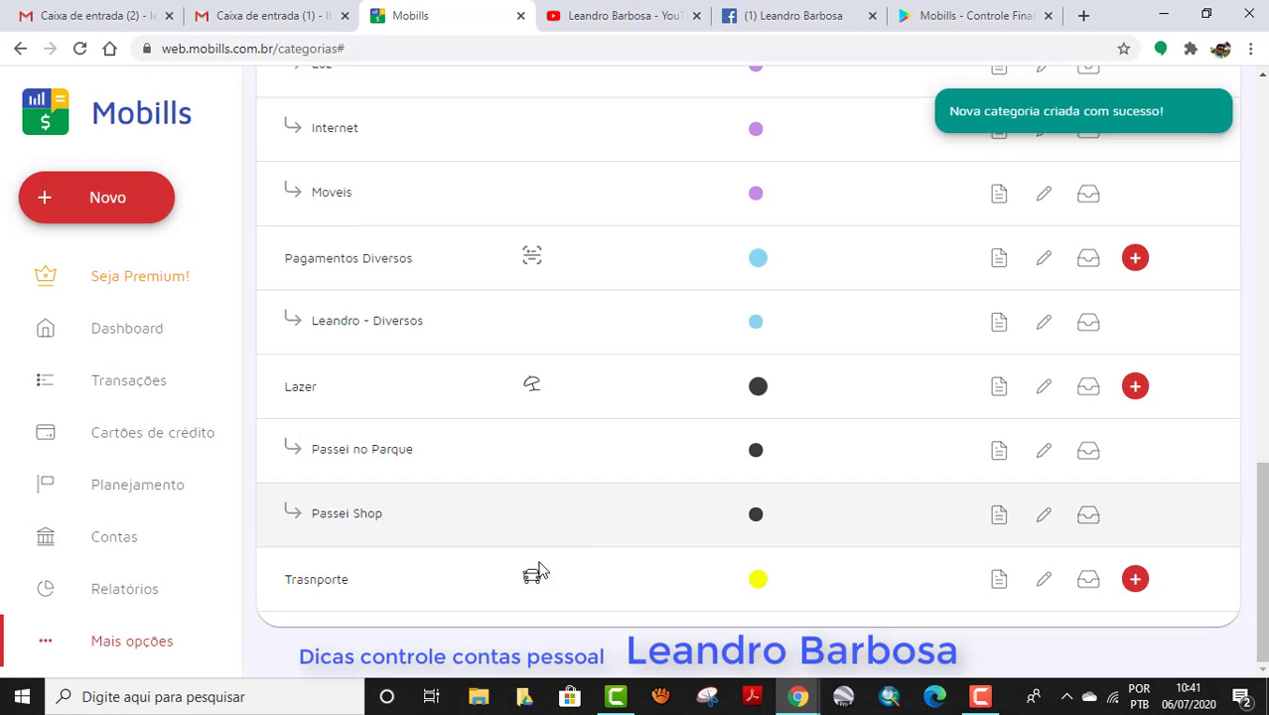
- Add Combustivel and IPVA subcategories under Trasnporte
{"action": "left_click", "coordinate": [1135, 580]}
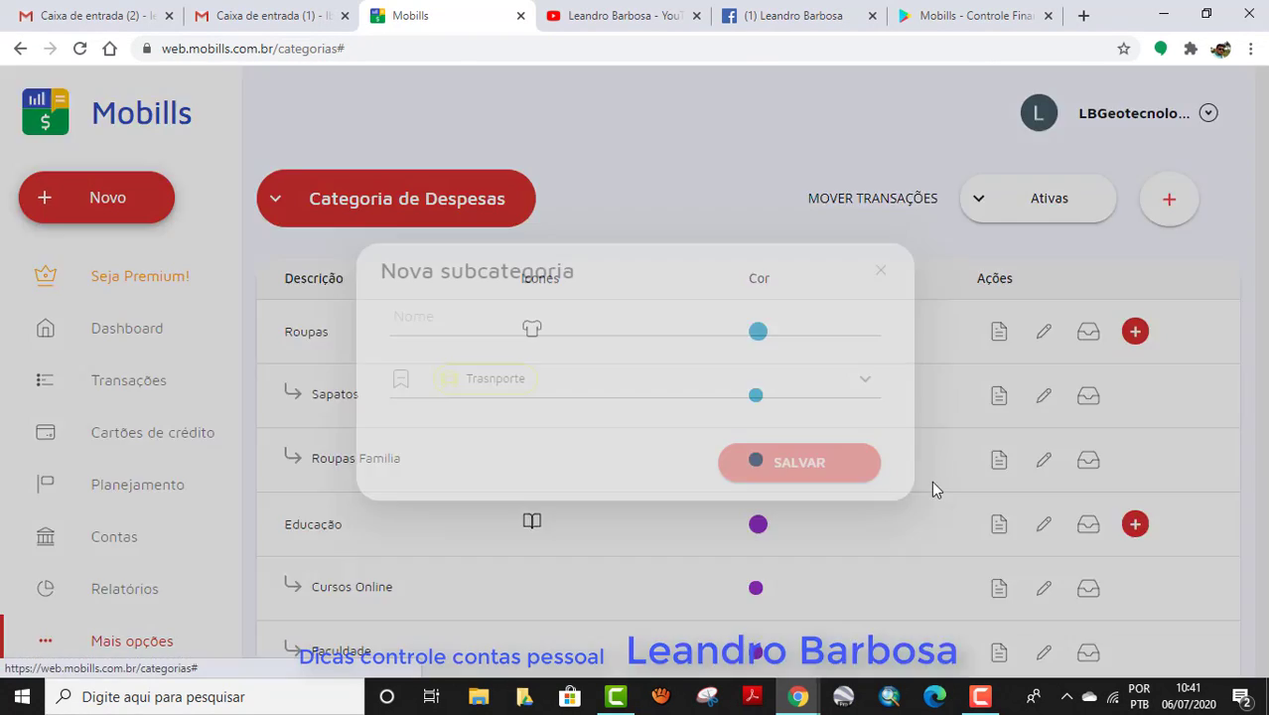
{"action": "type", "text": "c"}
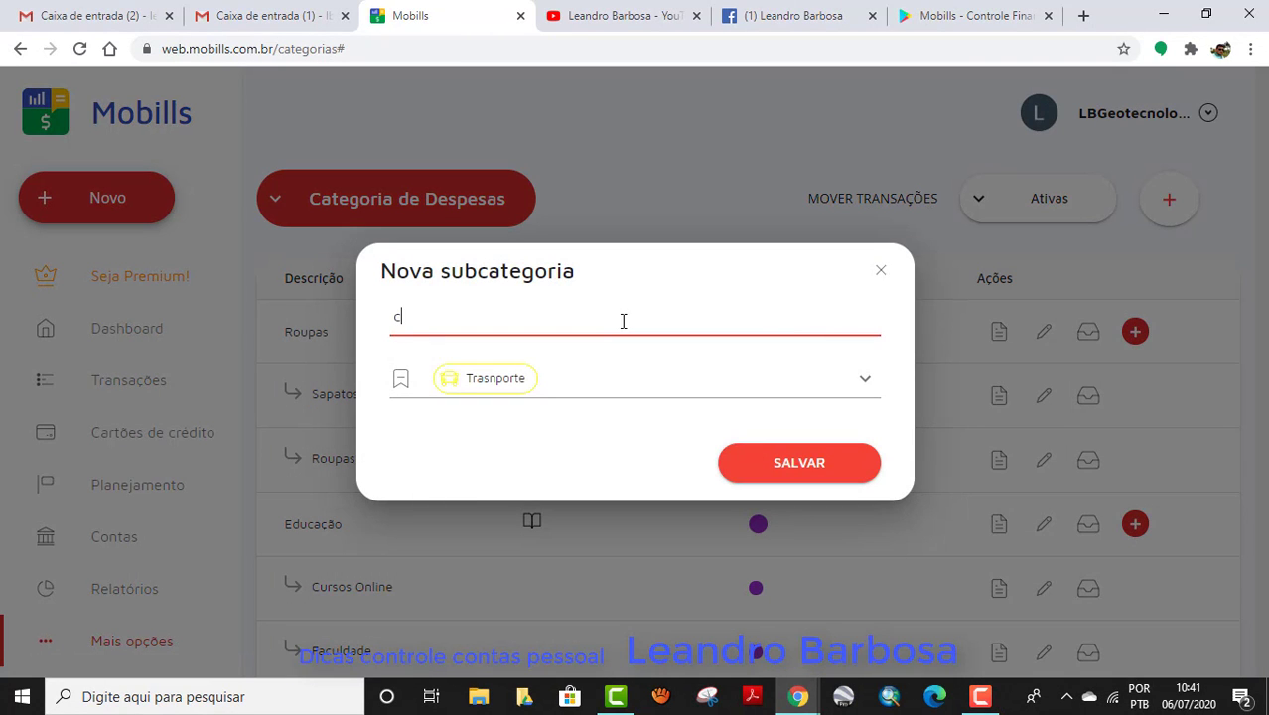
{"action": "key", "text": "BackSpace"}
{"action": "type", "text": "Com"}
{"action": "type", "text": "bustivel"}
{"action": "left_click", "coordinate": [829, 473]}
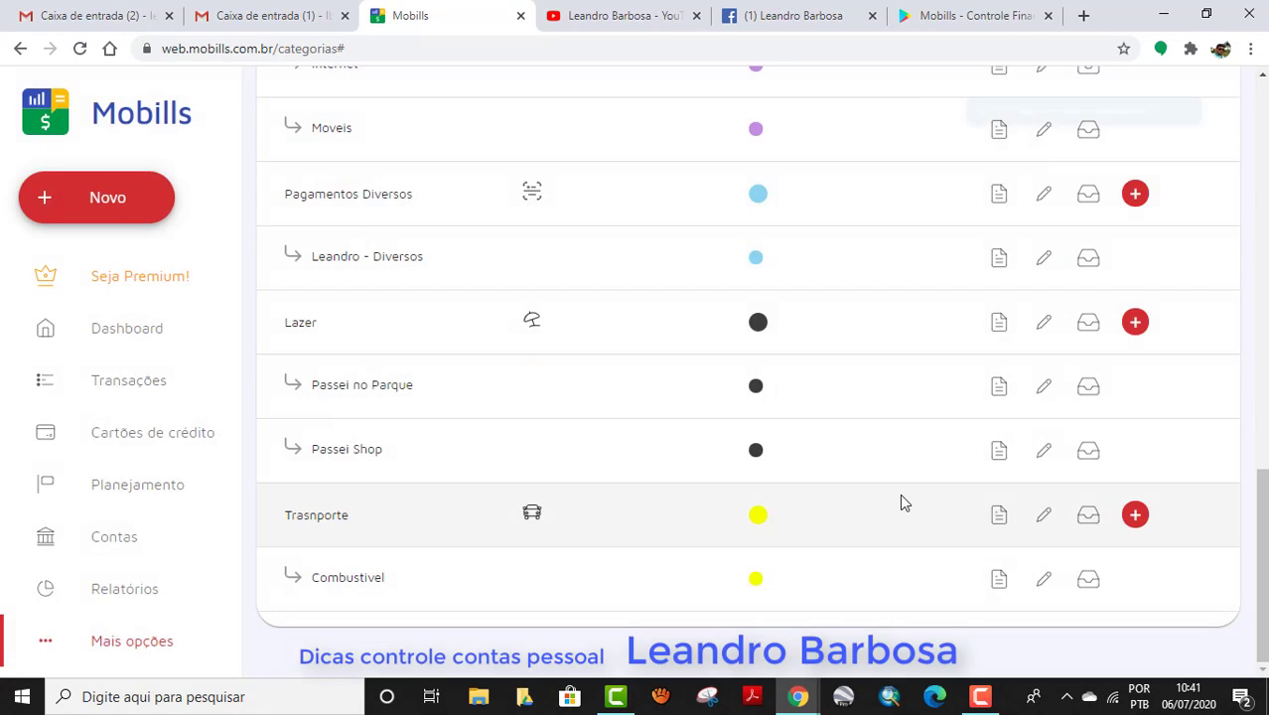
{"action": "left_click", "coordinate": [1134, 516]}
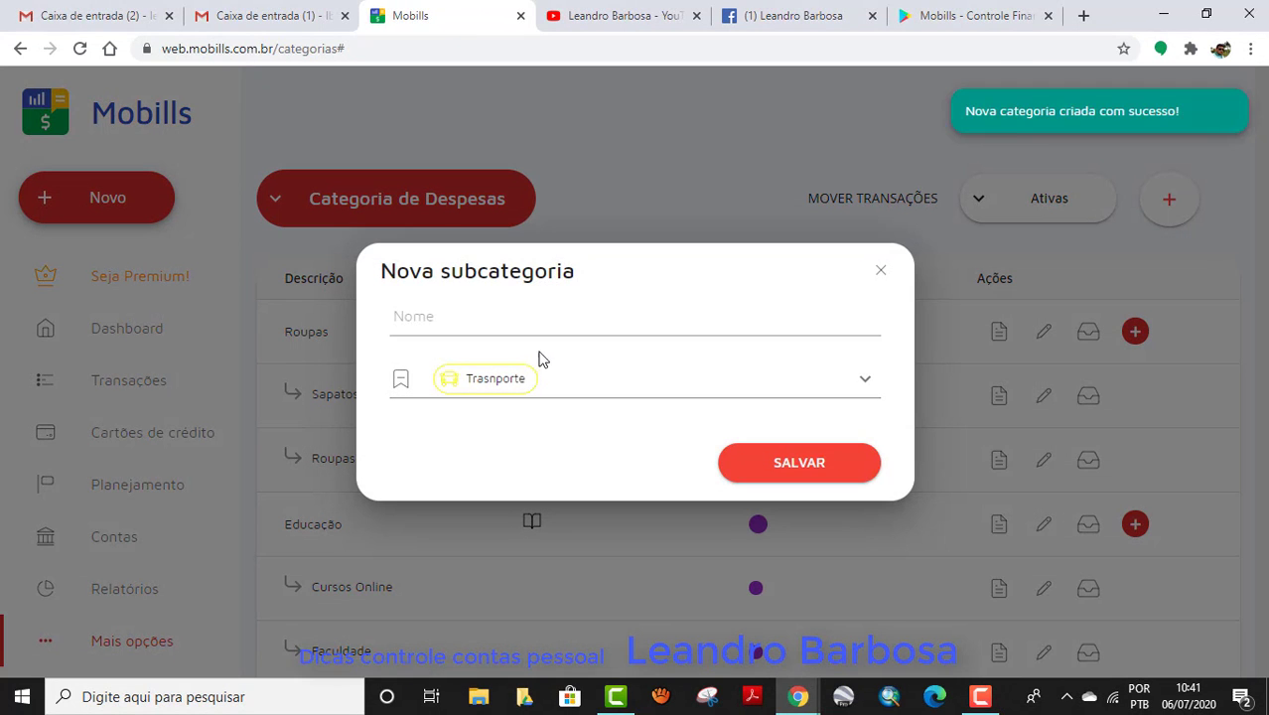
{"action": "left_click", "coordinate": [535, 310]}
{"action": "type", "text": "IPVS"}
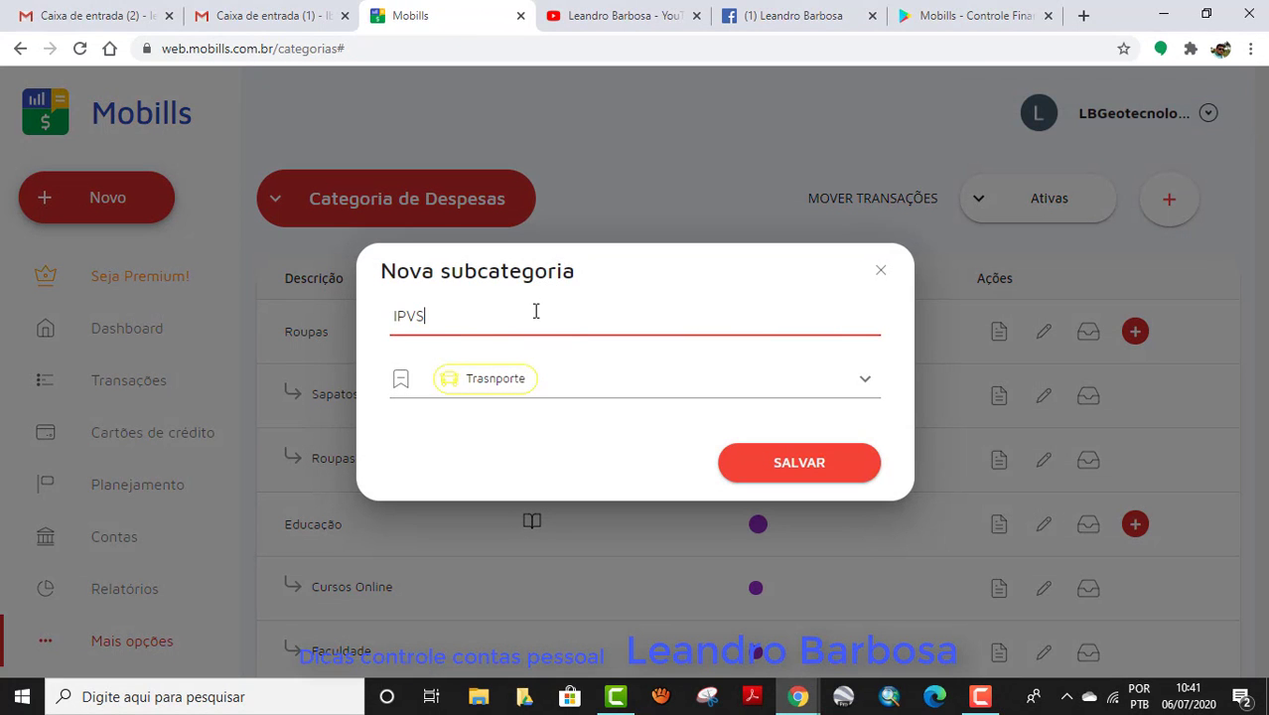
{"action": "left_click", "coordinate": [795, 464]}
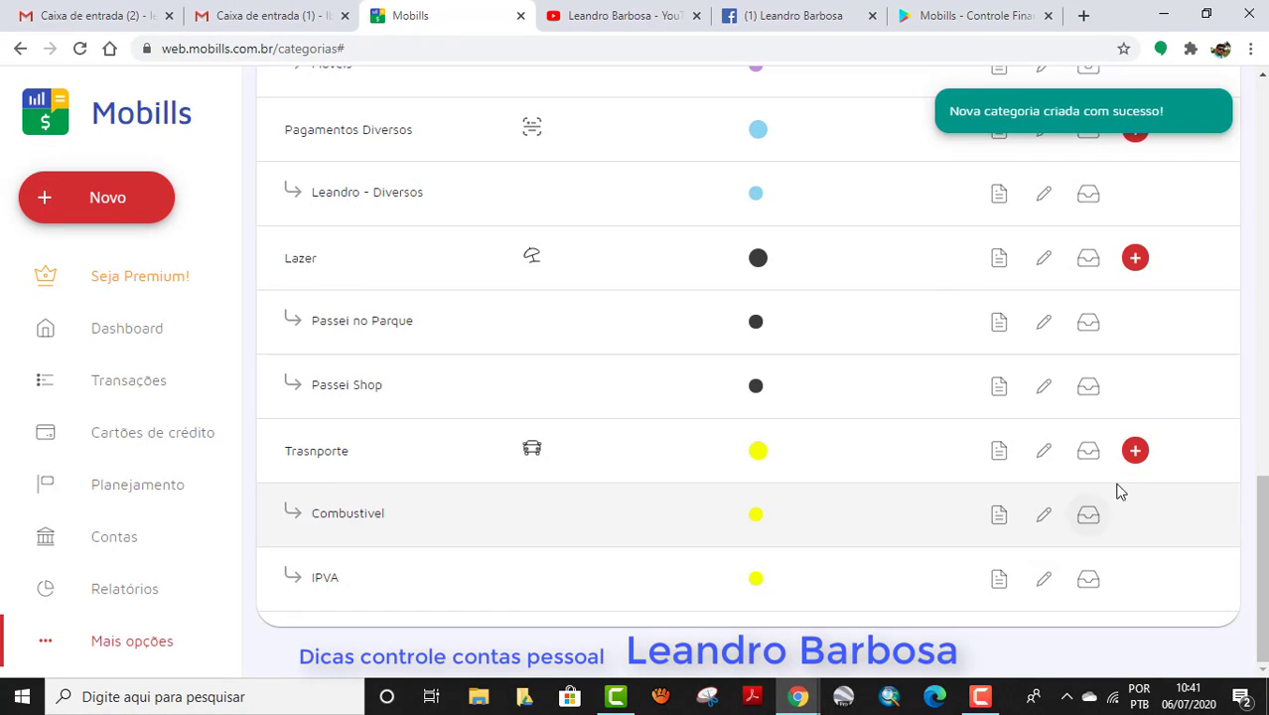
- Add a Documento subcategory under Trasnporte, fixing the misspelling
{"action": "left_click", "coordinate": [1135, 450]}
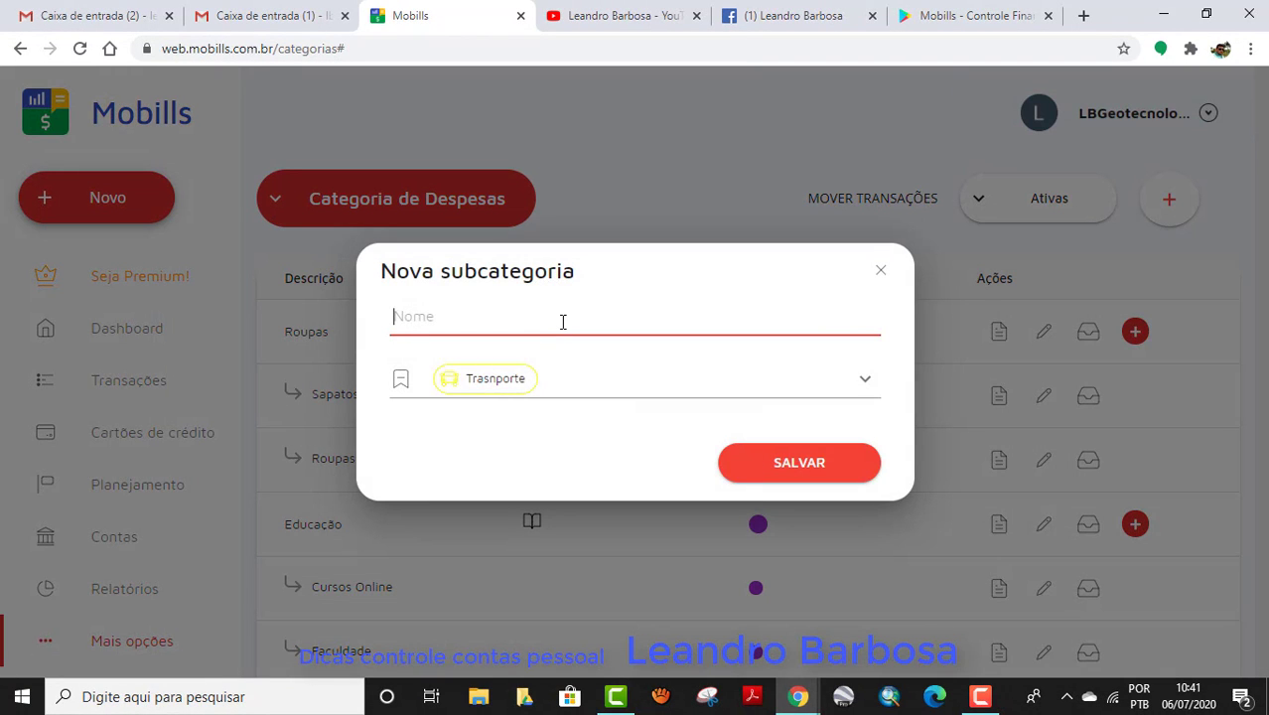
{"action": "type", "text": "dcoument"}
{"action": "key", "text": "BackSpace"}
{"action": "key", "text": "BackSpace"}
{"action": "key", "text": "BackSpace"}
{"action": "key", "text": "BackSpace"}
{"action": "key", "text": "BackSpace"}
{"action": "type", "text": "d"}
{"action": "key", "text": "BackSpace"}
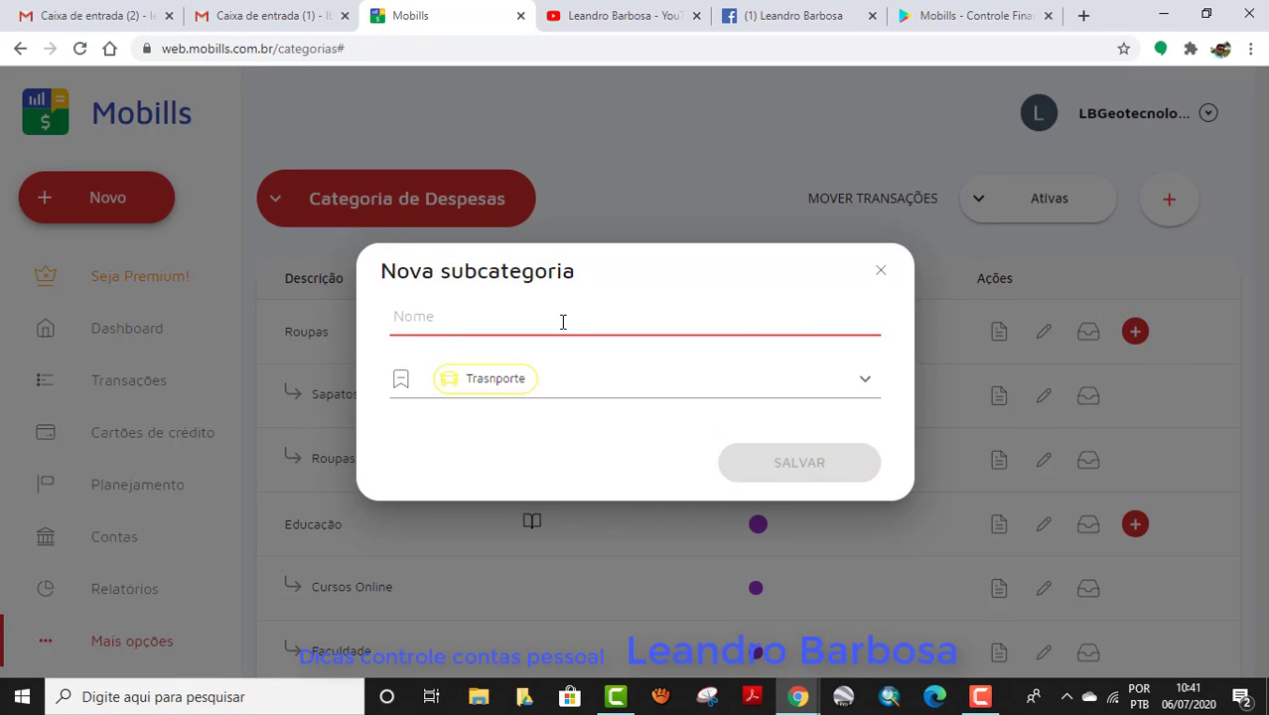
{"action": "type", "text": "Document"}
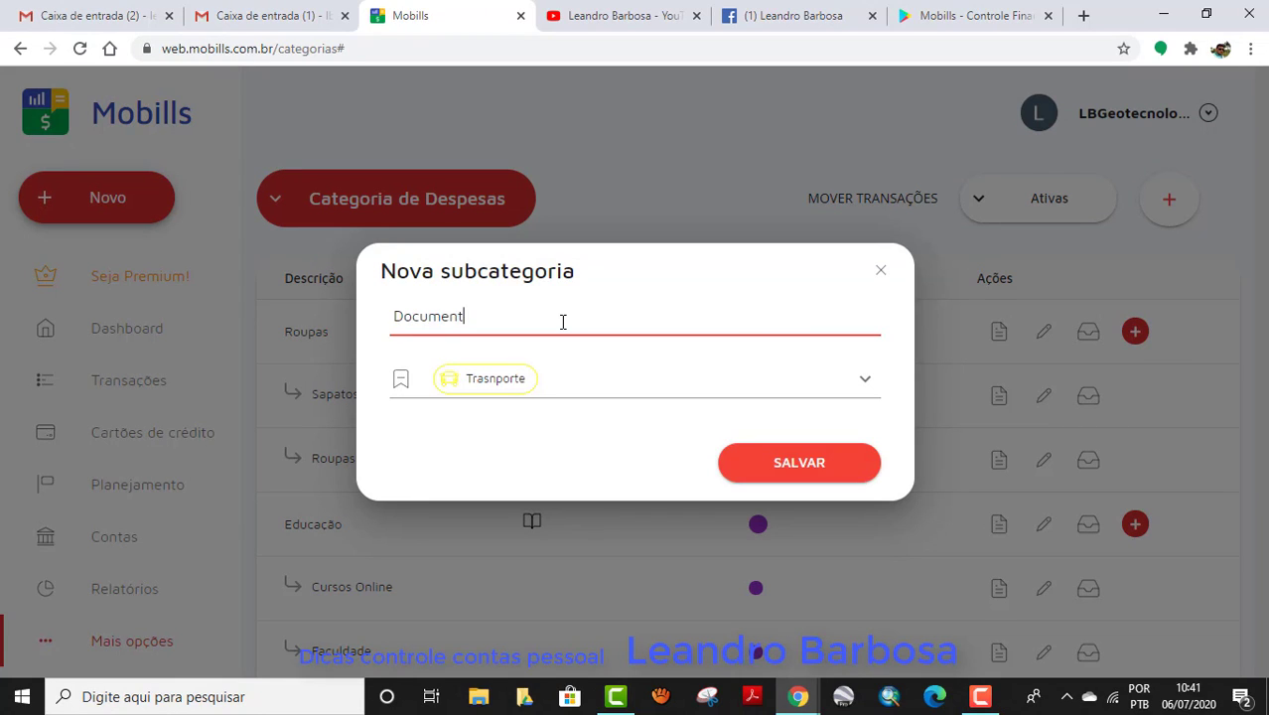
{"action": "type", "text": "o"}
{"action": "left_click", "coordinate": [766, 463]}
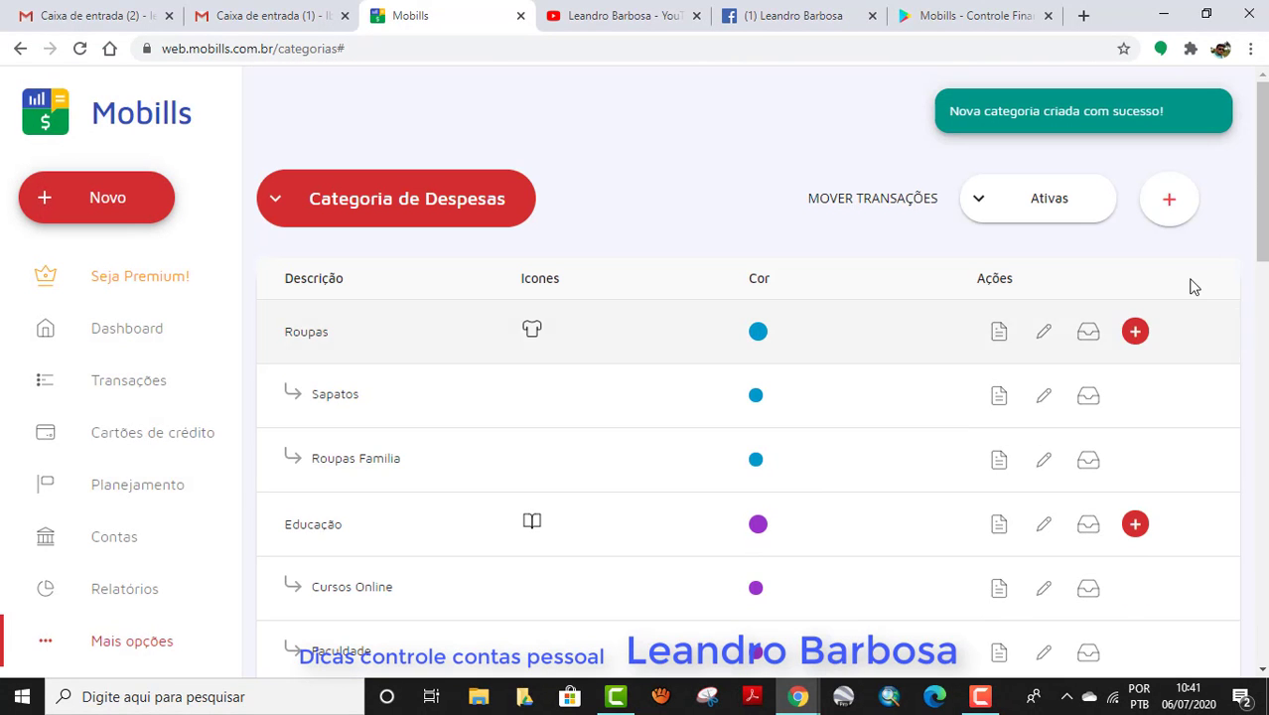
- Add a Manutenção subcategory under Trasnporte
{"action": "left_click_drag", "start_coordinate": [1259, 198], "coordinate": [1256, 273]}
{"action": "left_click_drag", "start_coordinate": [1257, 298], "coordinate": [1260, 618]}
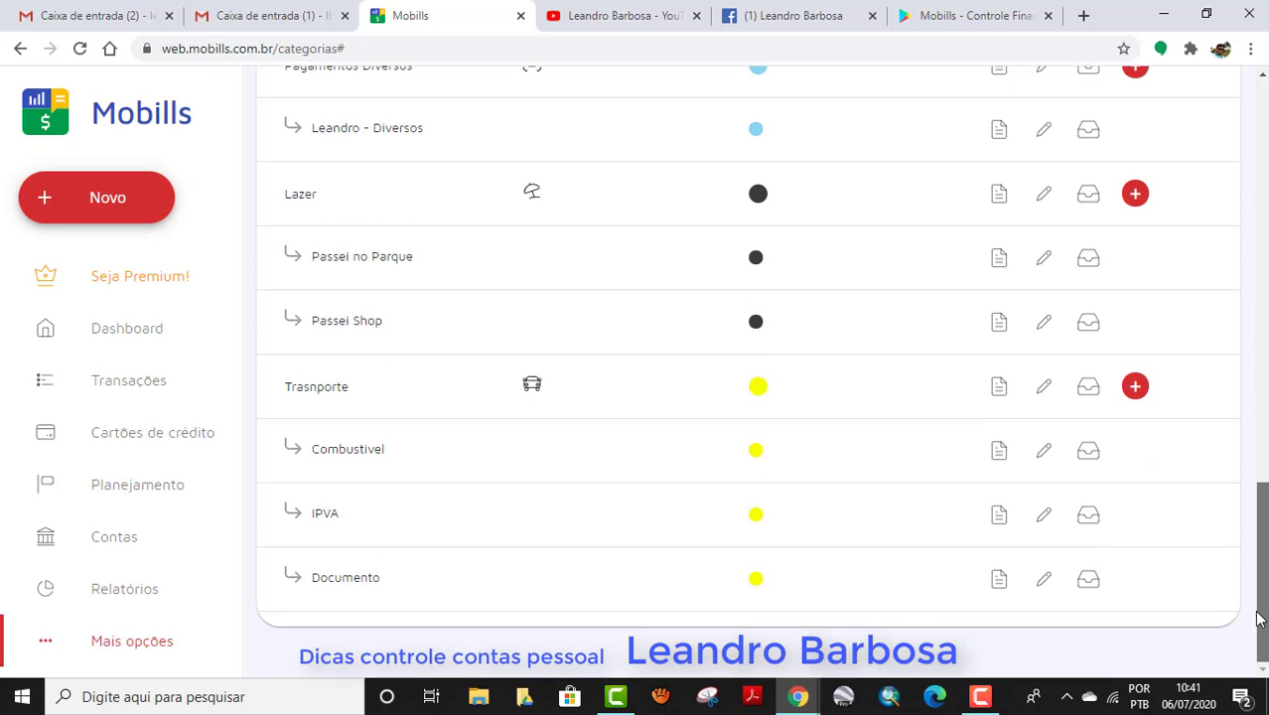
{"action": "left_click", "coordinate": [1133, 387]}
{"action": "type", "text": "Manutenção"}
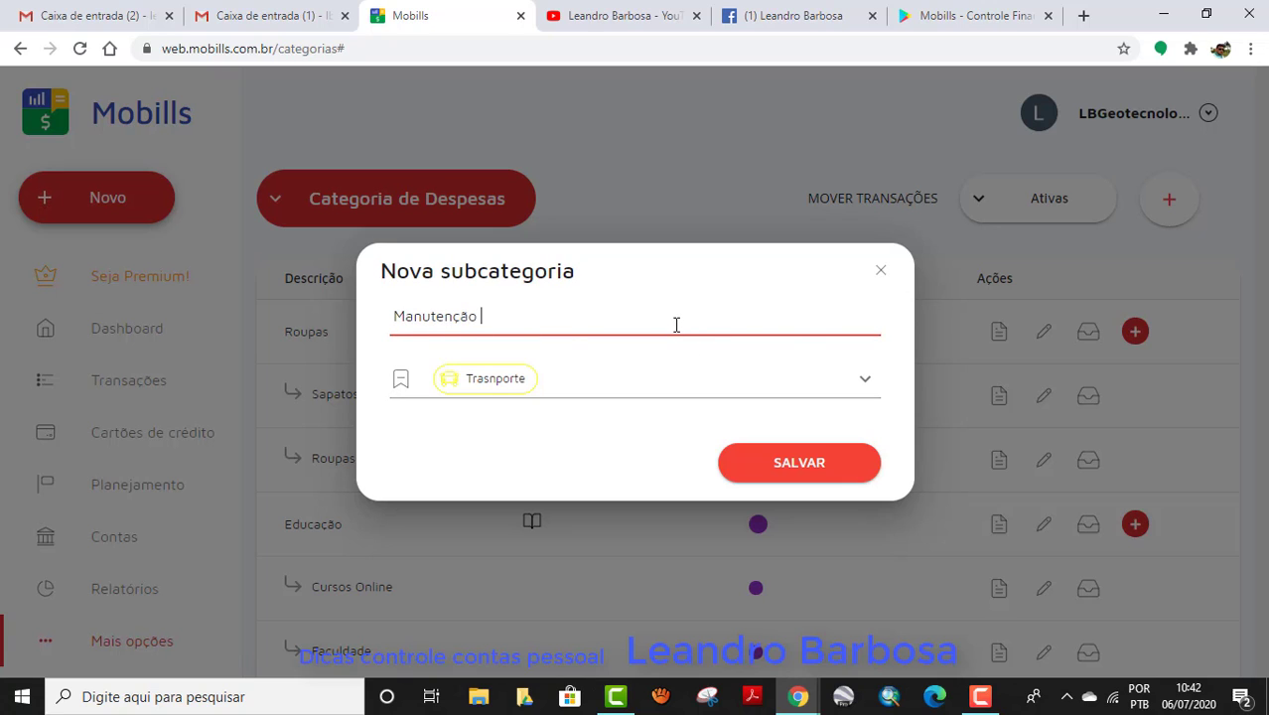
{"action": "left_click", "coordinate": [827, 455]}
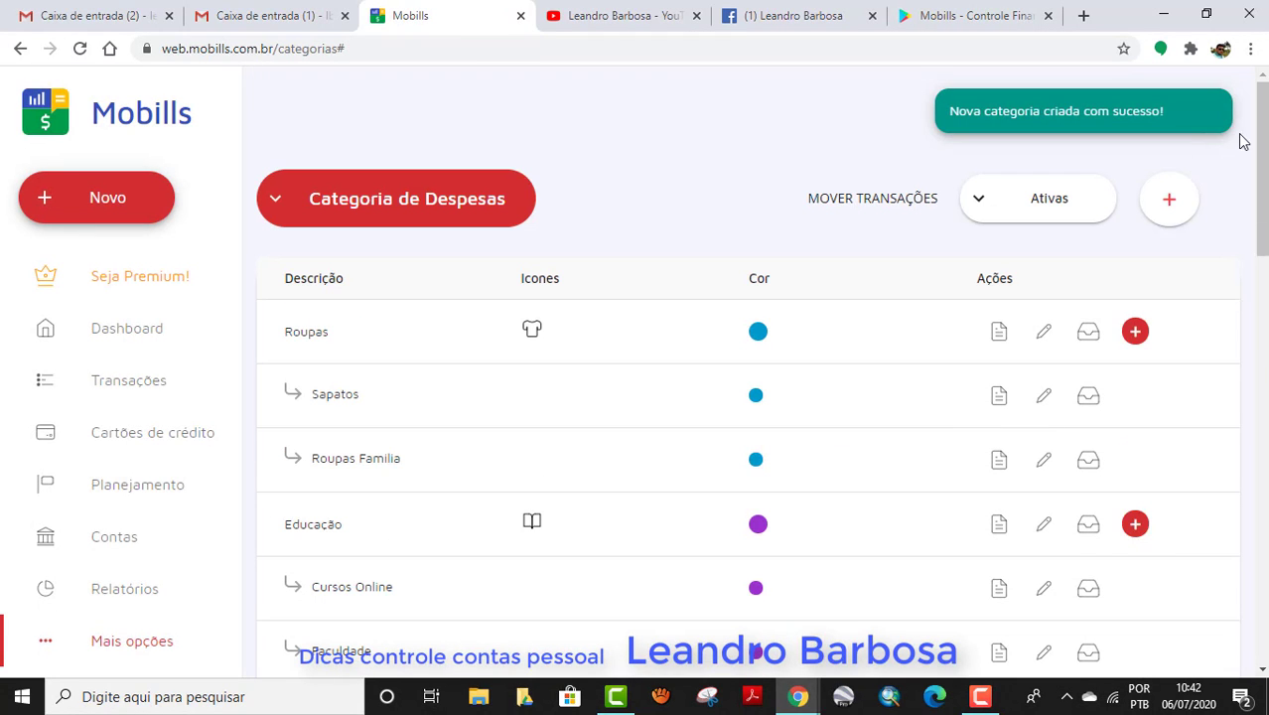
{"action": "left_click_drag", "start_coordinate": [1263, 139], "coordinate": [1264, 591]}
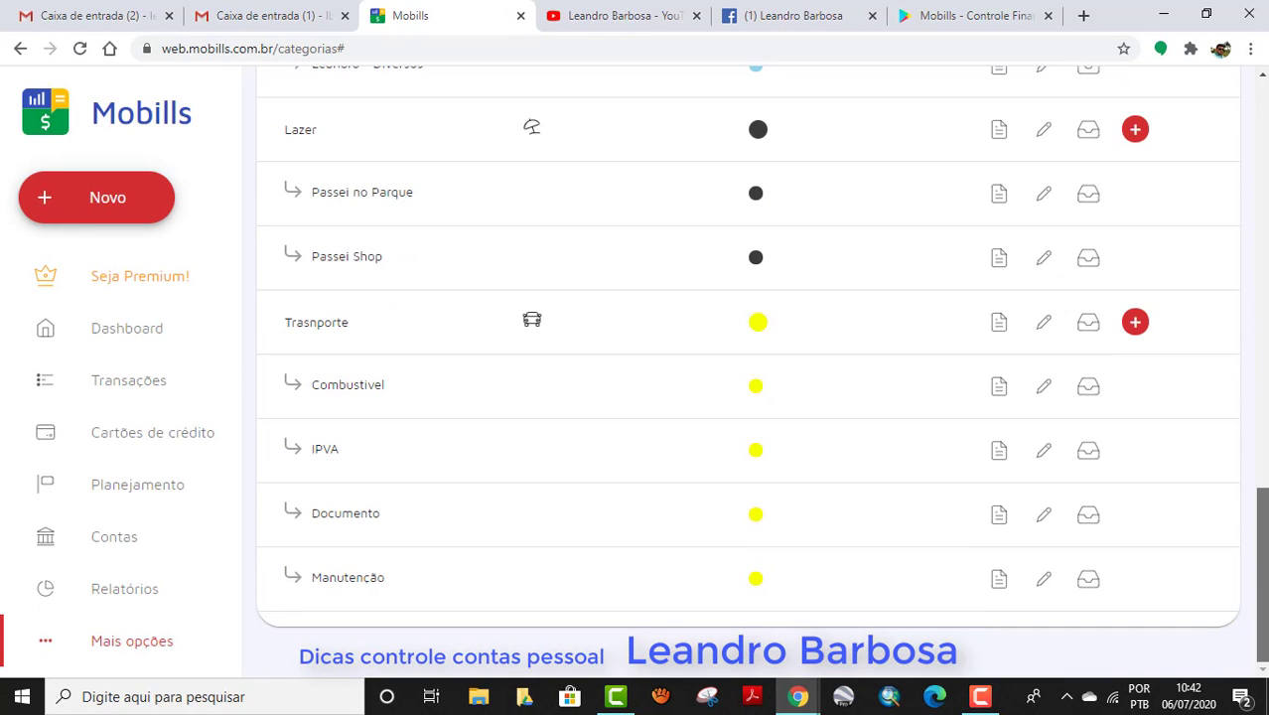
- Go to Mais opções > Categorias and show the income categories list
{"action": "scroll", "coordinate": [331, 602], "scroll_direction": "down", "scroll_amount": 4}
{"action": "scroll", "coordinate": [331, 601], "scroll_direction": "down", "scroll_amount": 3}
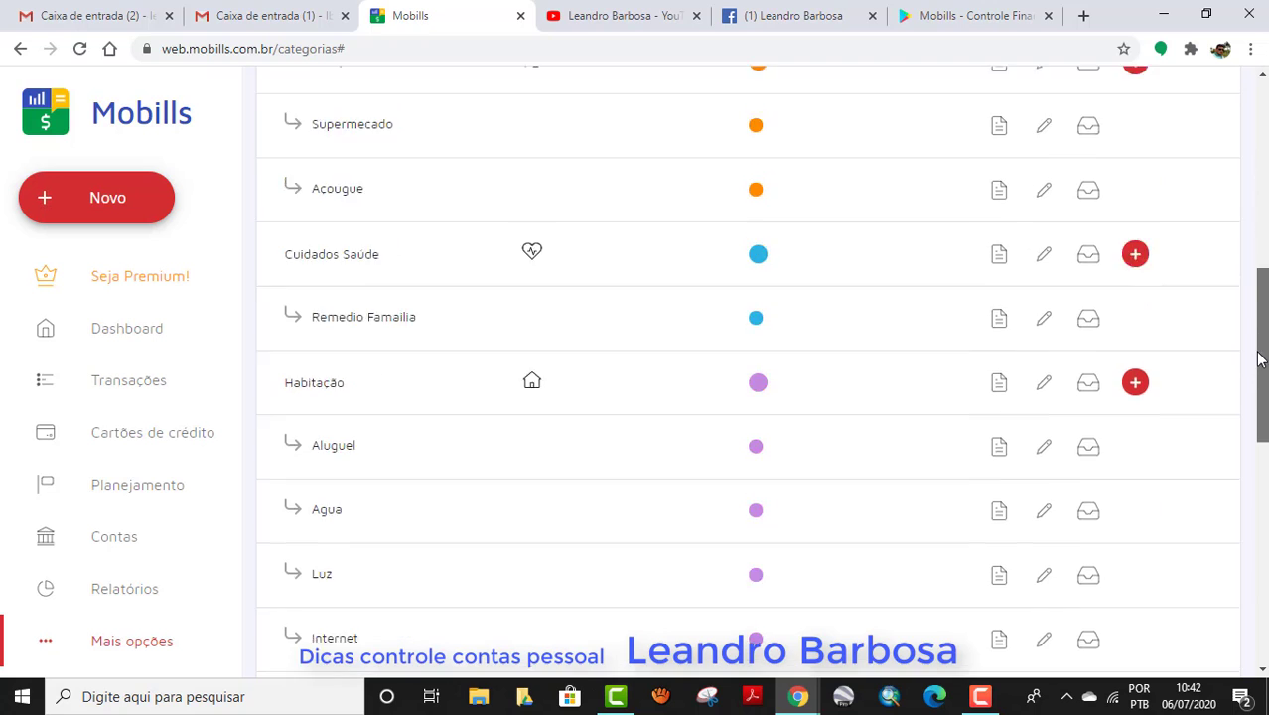
{"action": "scroll", "coordinate": [331, 602], "scroll_direction": "down", "scroll_amount": 2}
{"action": "left_click", "coordinate": [169, 643]}
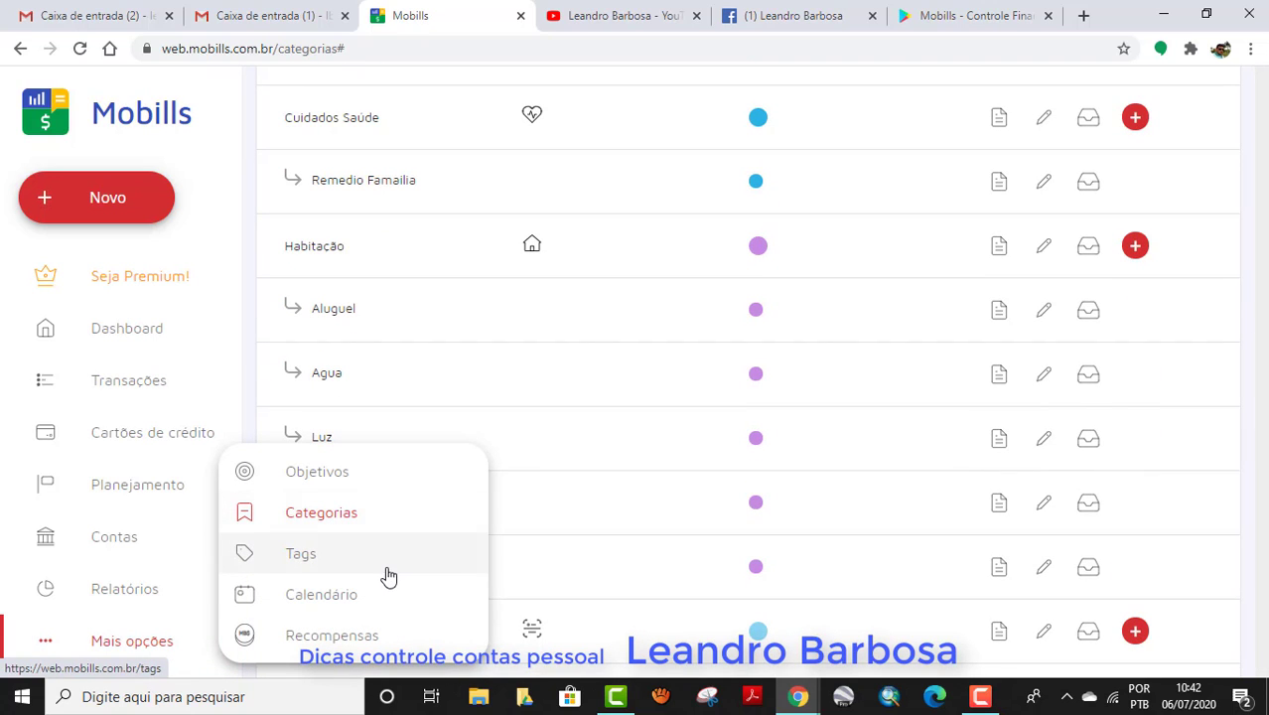
{"action": "left_click", "coordinate": [365, 523]}
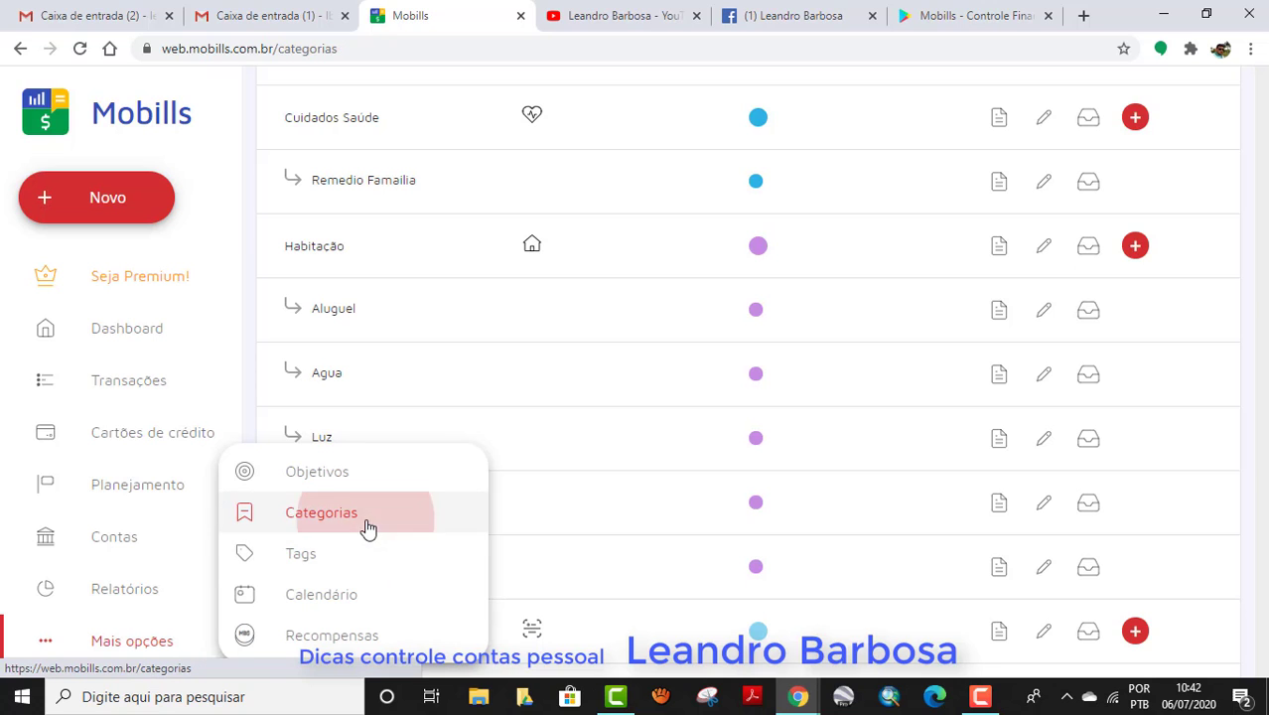
{"action": "left_click", "coordinate": [414, 204]}
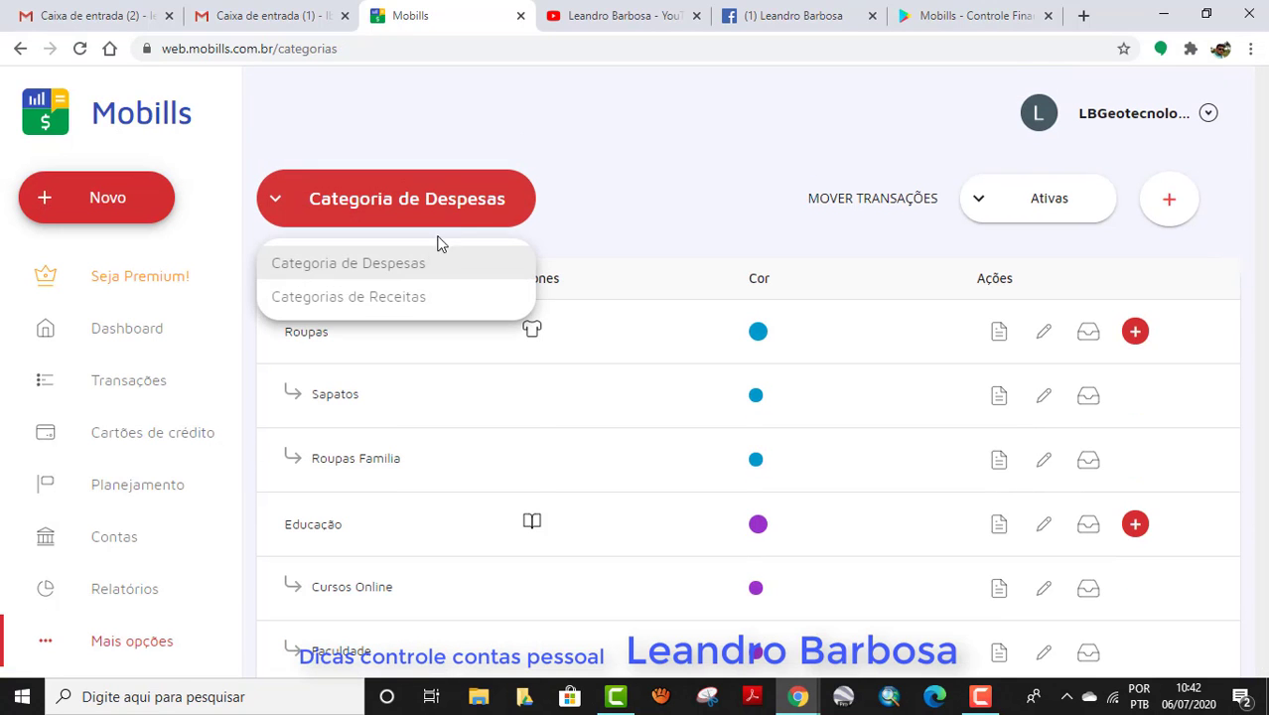
{"action": "left_click", "coordinate": [419, 304]}
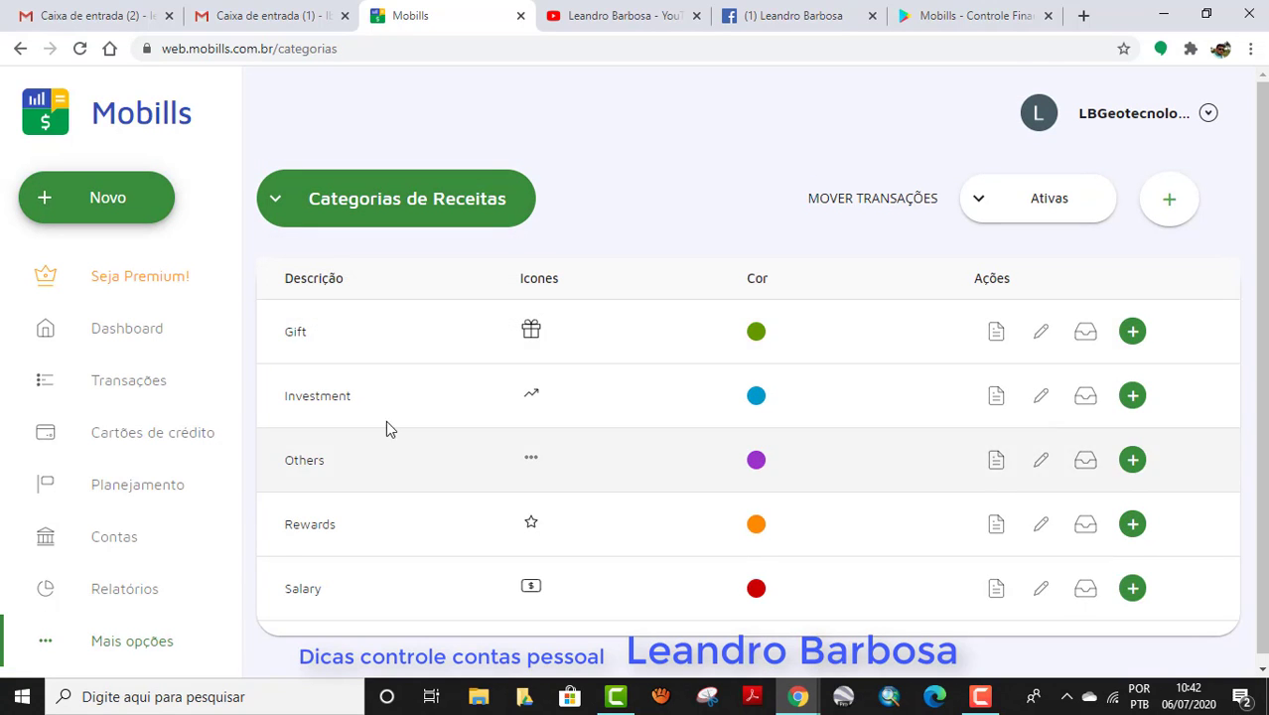
- Archive Gift with ARQUIVAR, then open Investment's edit dialog on its name
{"action": "left_click_drag", "start_coordinate": [312, 338], "coordinate": [283, 338]}
{"action": "right_click", "coordinate": [282, 331]}
{"action": "left_click", "coordinate": [328, 342]}
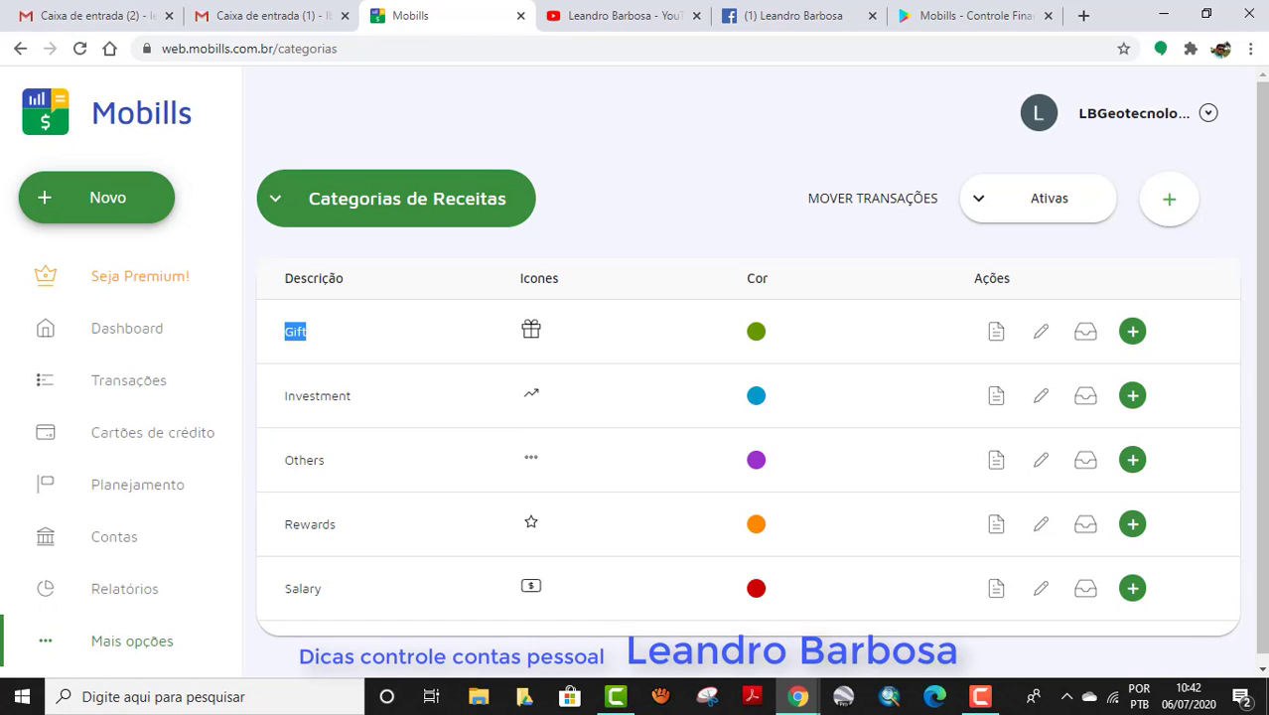
{"action": "key", "text": "alt+Tab"}
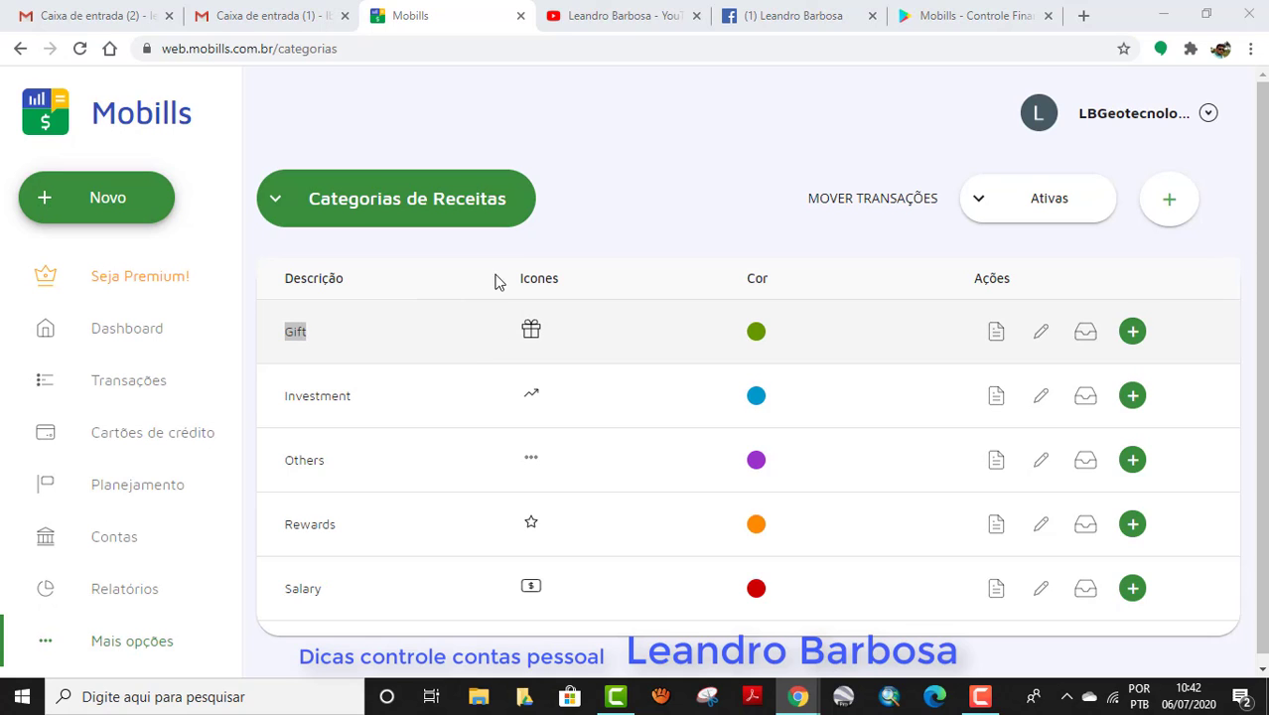
{"action": "left_click", "coordinate": [641, 234]}
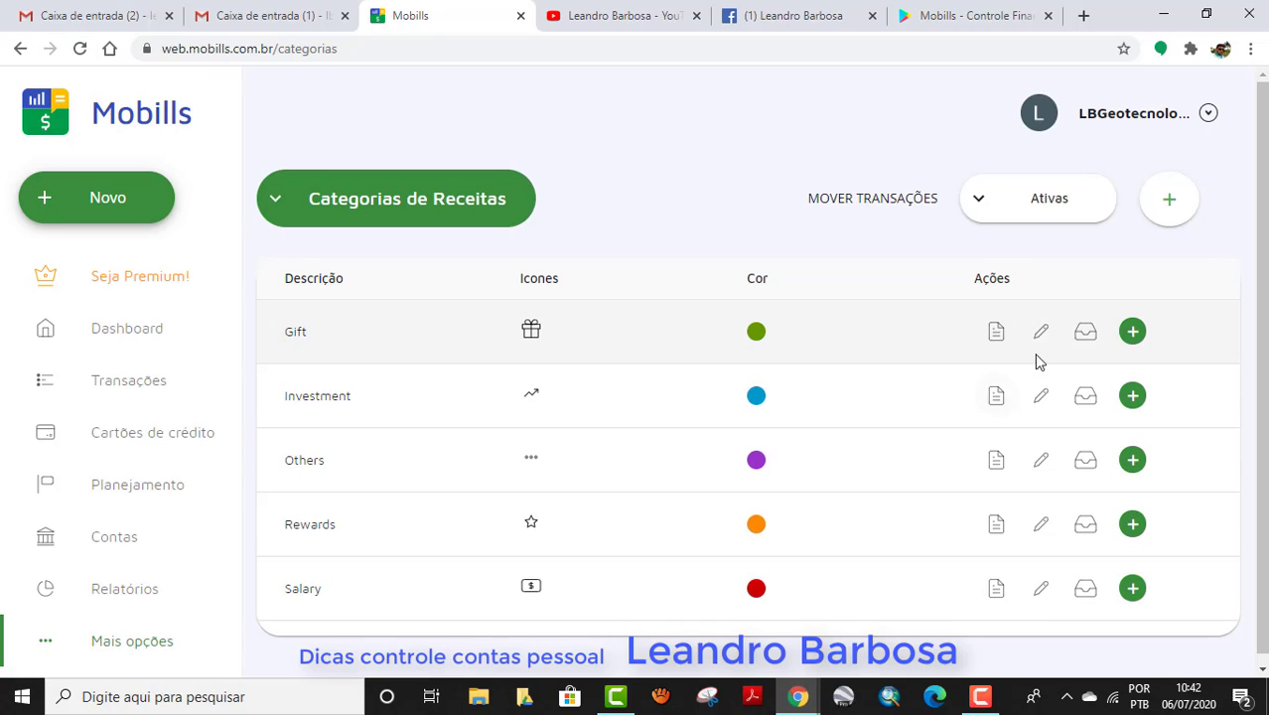
{"action": "left_click", "coordinate": [1086, 338]}
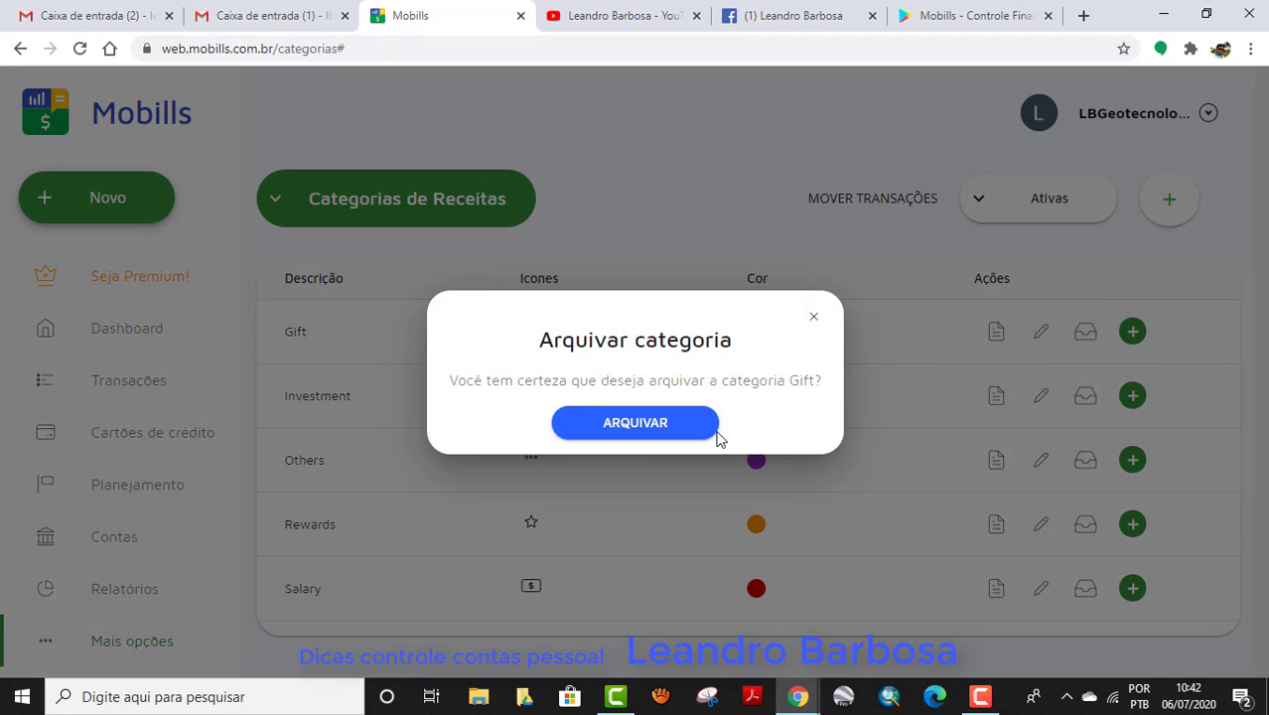
{"action": "left_click", "coordinate": [669, 426]}
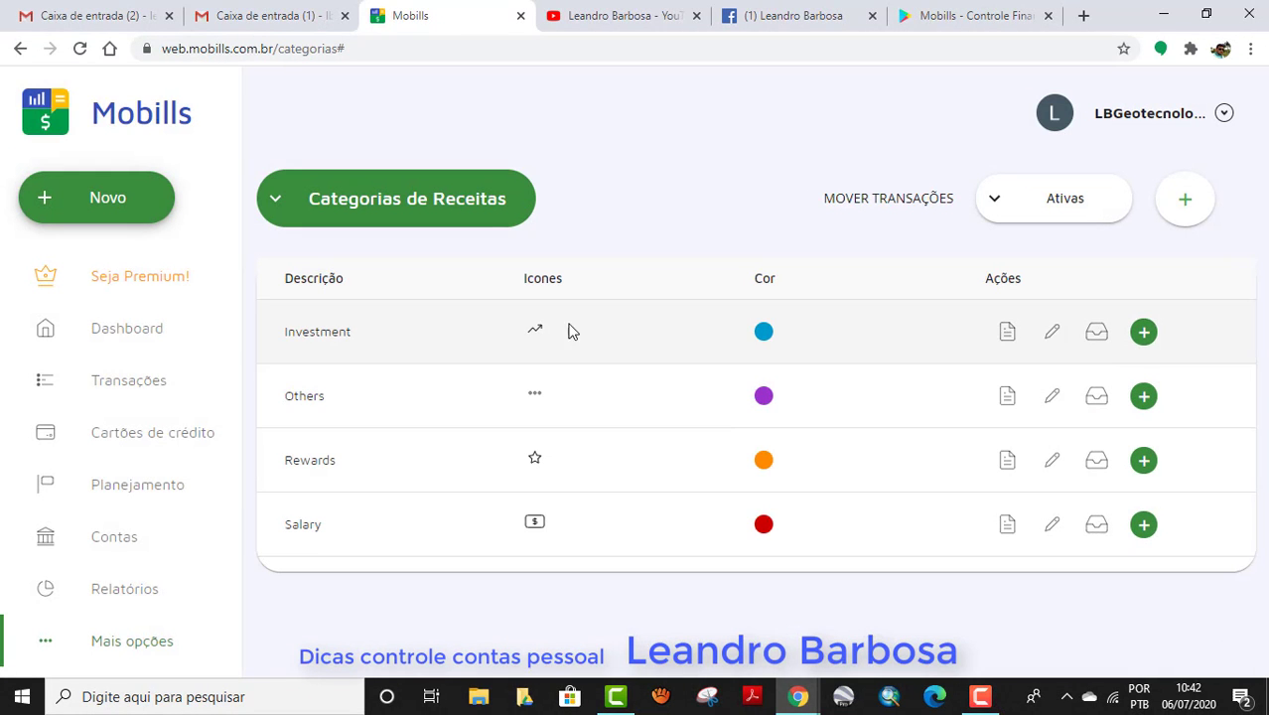
{"action": "left_click", "coordinate": [1053, 332]}
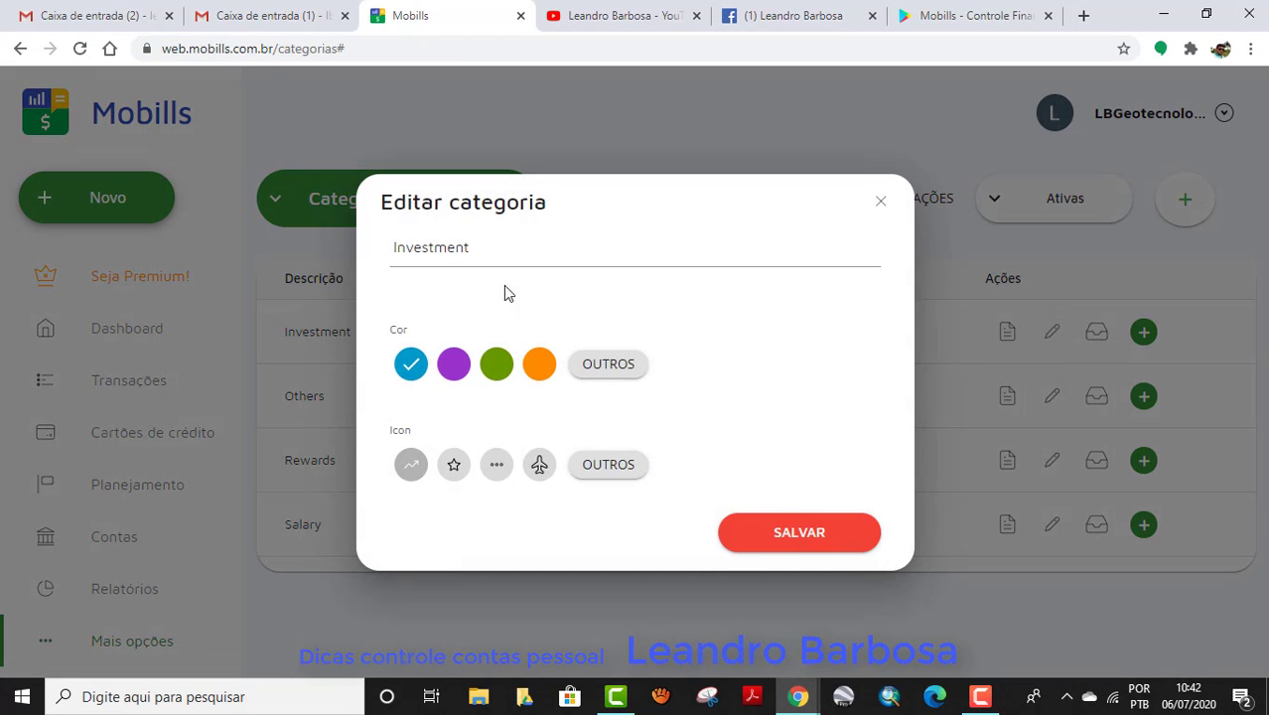
{"action": "left_click", "coordinate": [508, 251]}
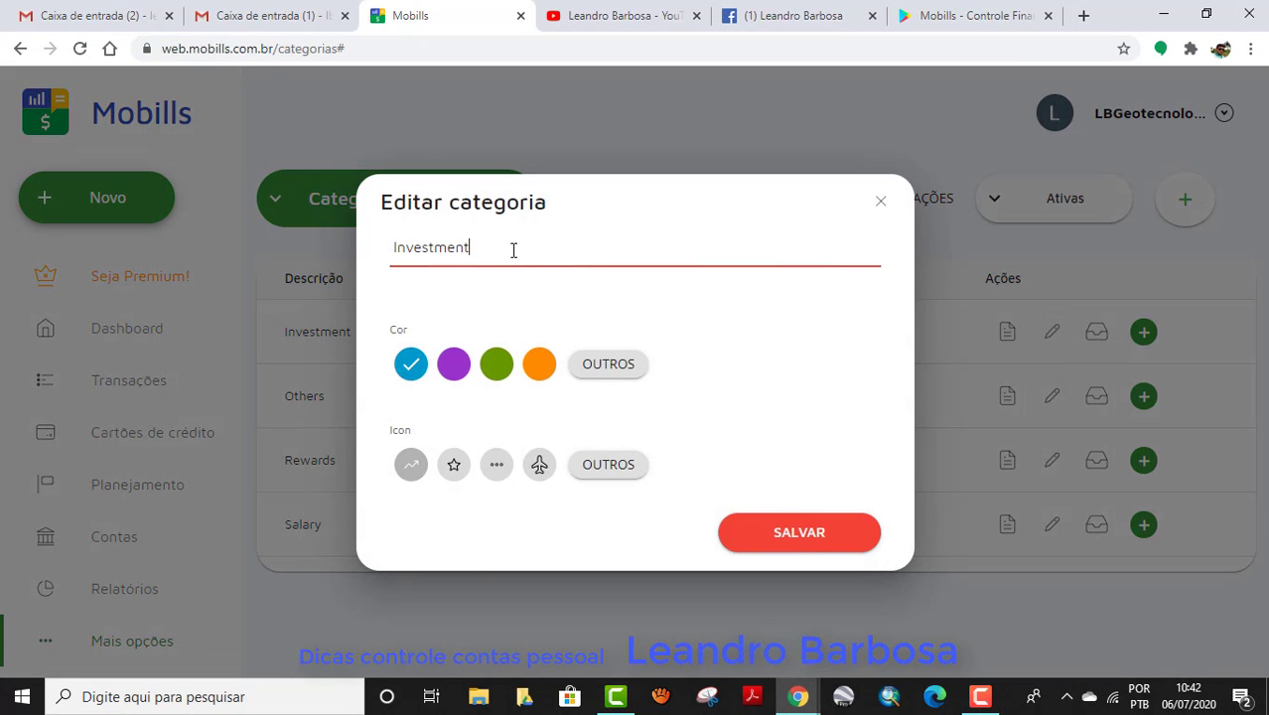
- Cancel the Investment edit, look at the Reports and Accounts pages, then return to Categories
{"action": "key", "text": "Escape"}
{"action": "left_click", "coordinate": [119, 586]}
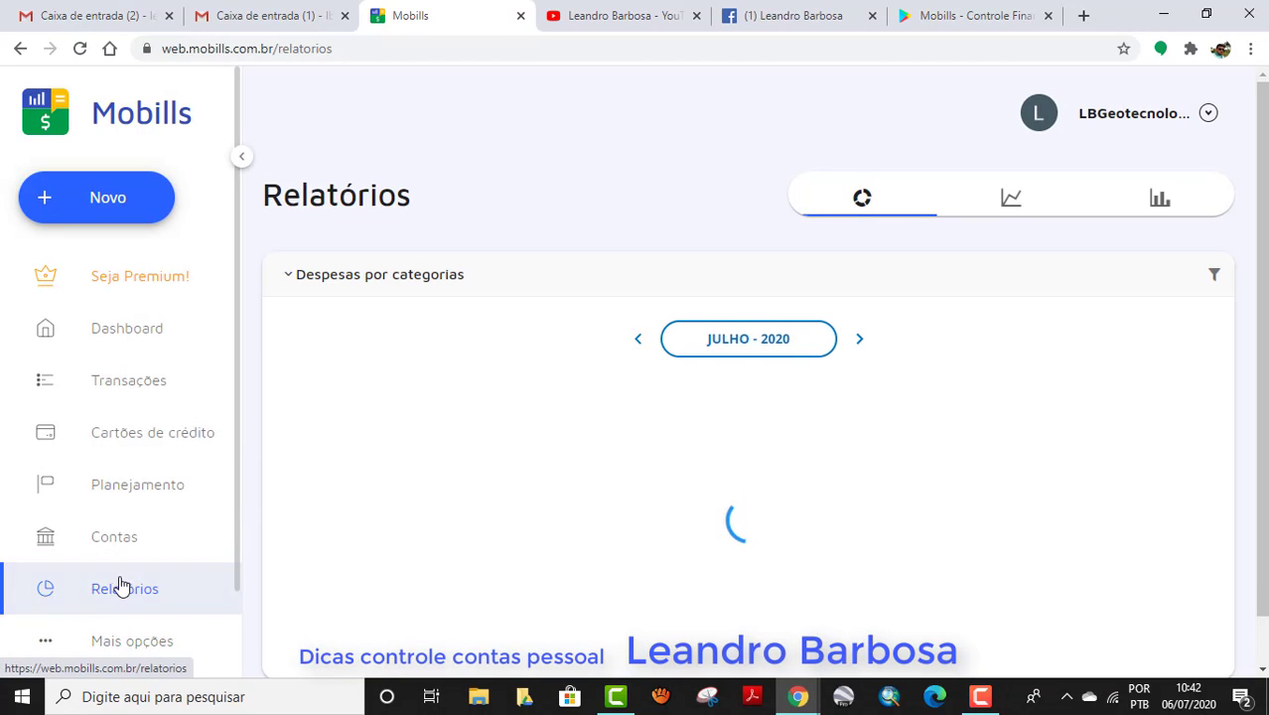
{"action": "left_click", "coordinate": [150, 553]}
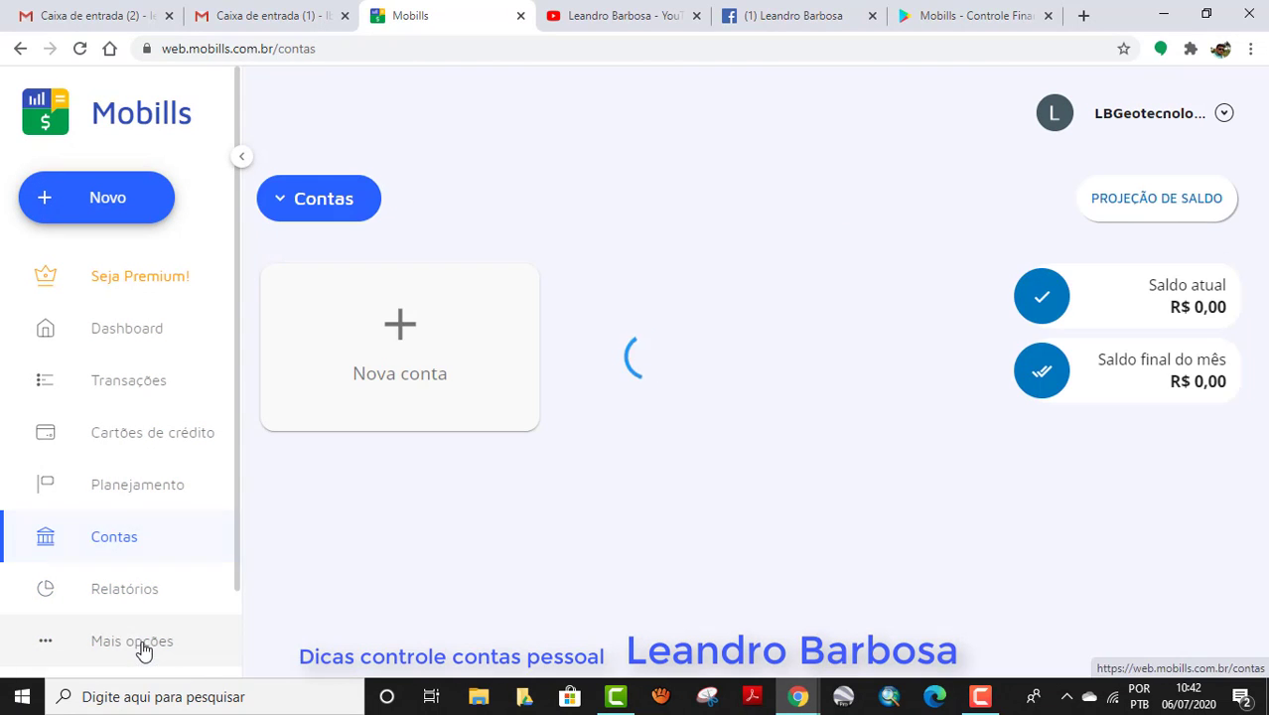
{"action": "left_click", "coordinate": [142, 644]}
{"action": "left_click", "coordinate": [327, 516]}
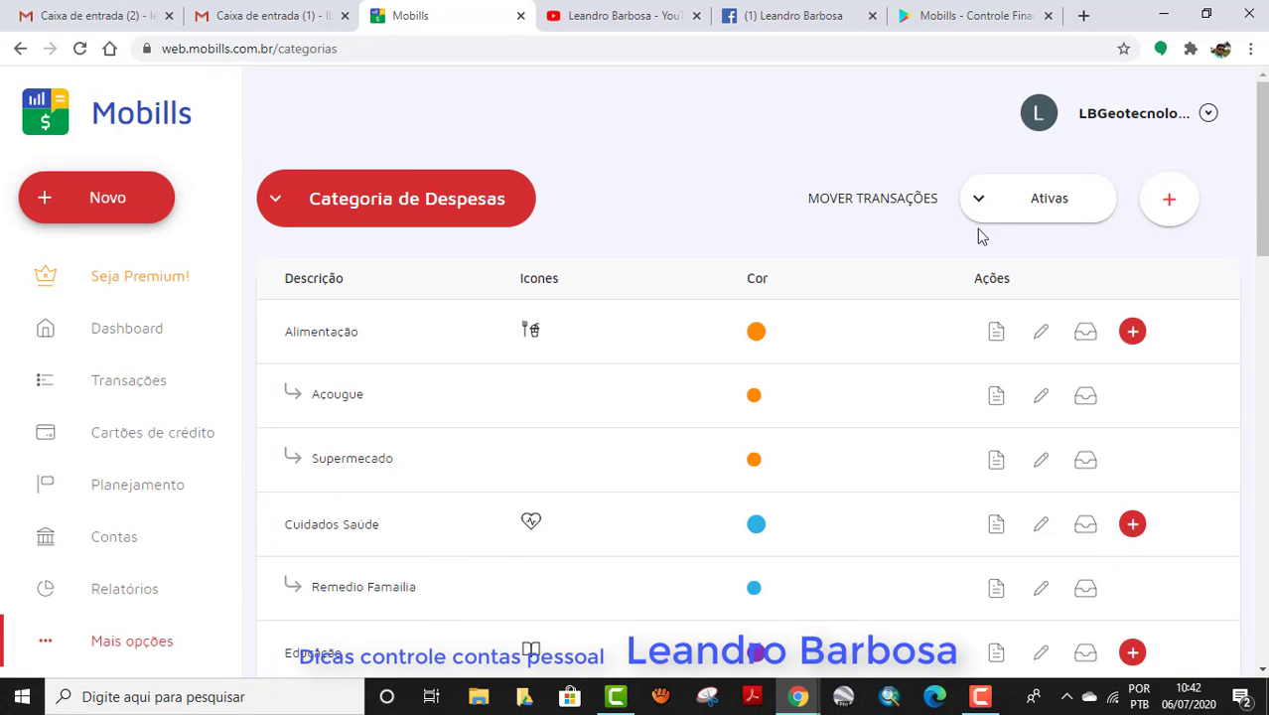
- Check the new-entry types and Goals page, then return to the categories list at its top
{"action": "left_click", "coordinate": [95, 220]}
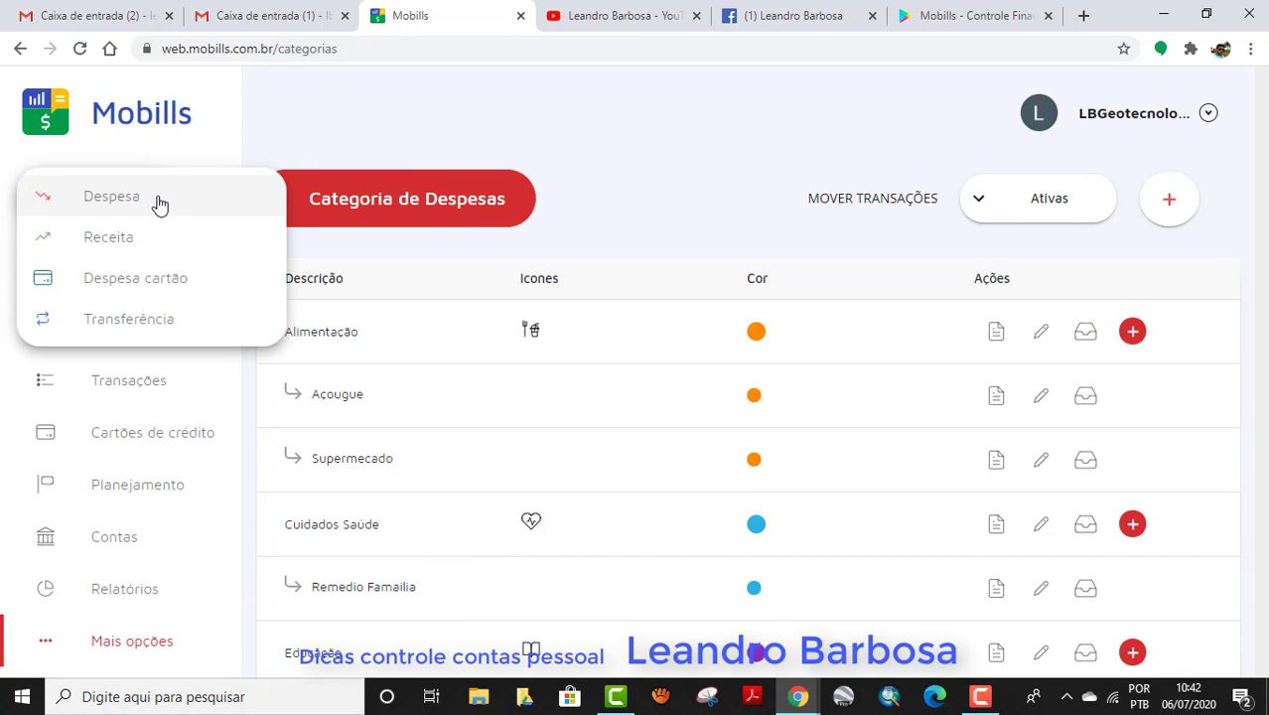
{"action": "left_click", "coordinate": [127, 640]}
{"action": "left_click", "coordinate": [308, 471]}
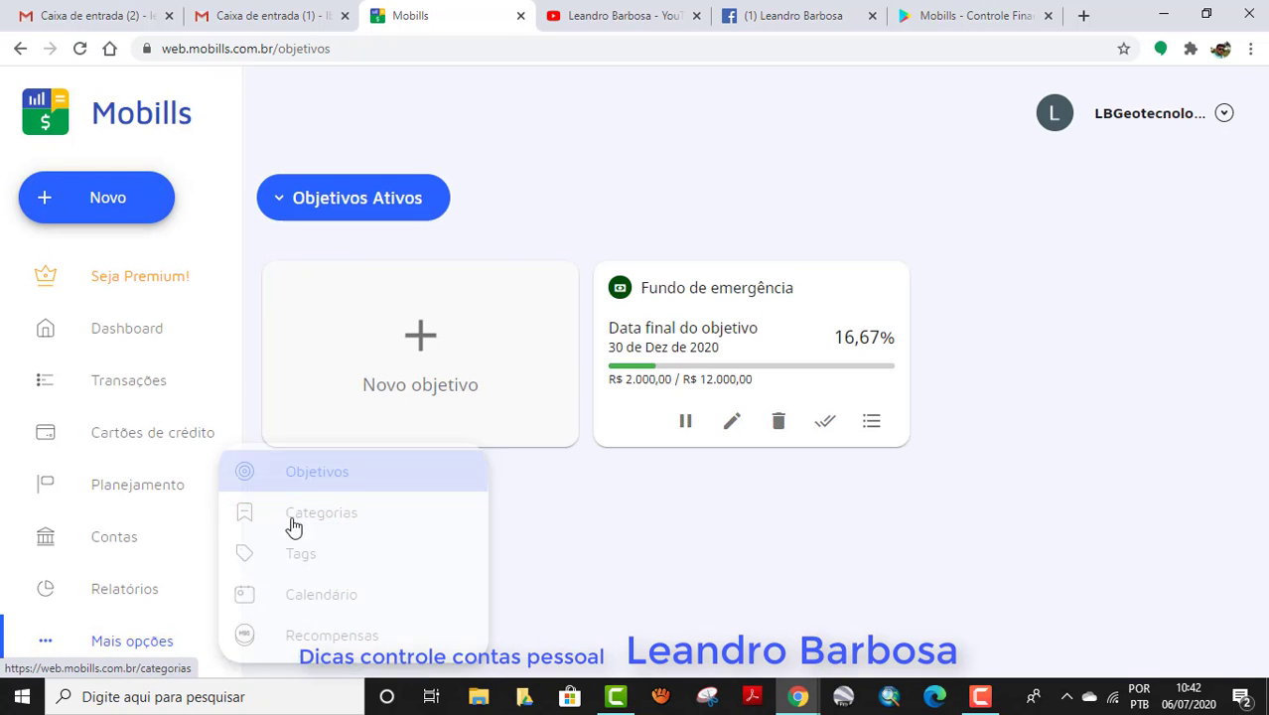
{"action": "left_click", "coordinate": [180, 636]}
{"action": "left_click", "coordinate": [339, 523]}
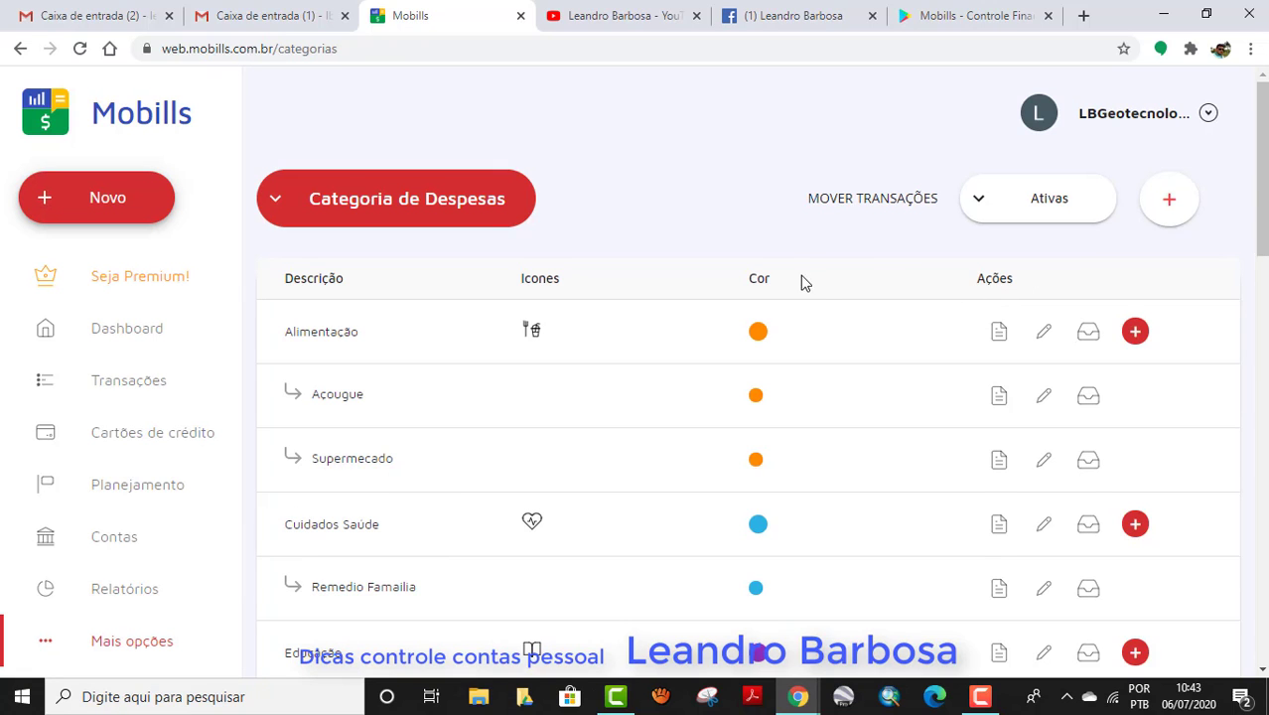
{"action": "scroll", "coordinate": [744, 396], "scroll_direction": "down", "scroll_amount": 15}
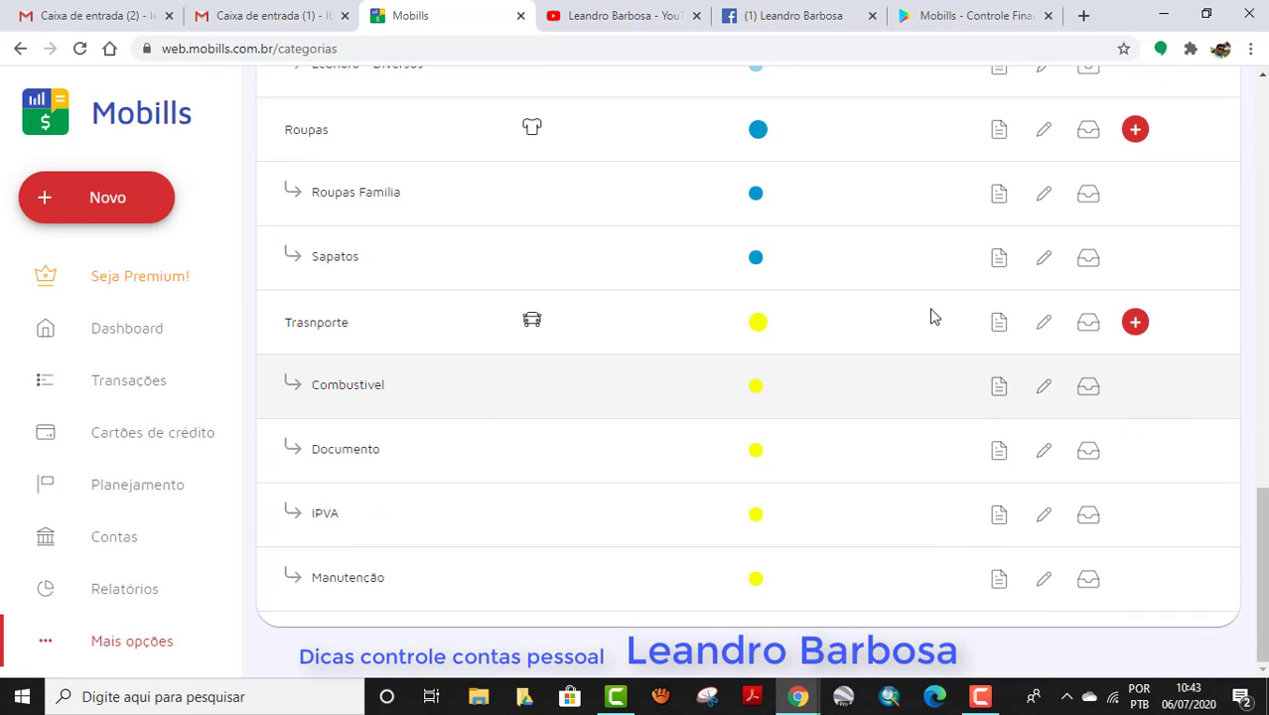
{"action": "scroll", "coordinate": [930, 314], "scroll_direction": "up", "scroll_amount": 15}
- Start a new category named Investimentos and give it a dark blue colour
{"action": "left_click", "coordinate": [1159, 201]}
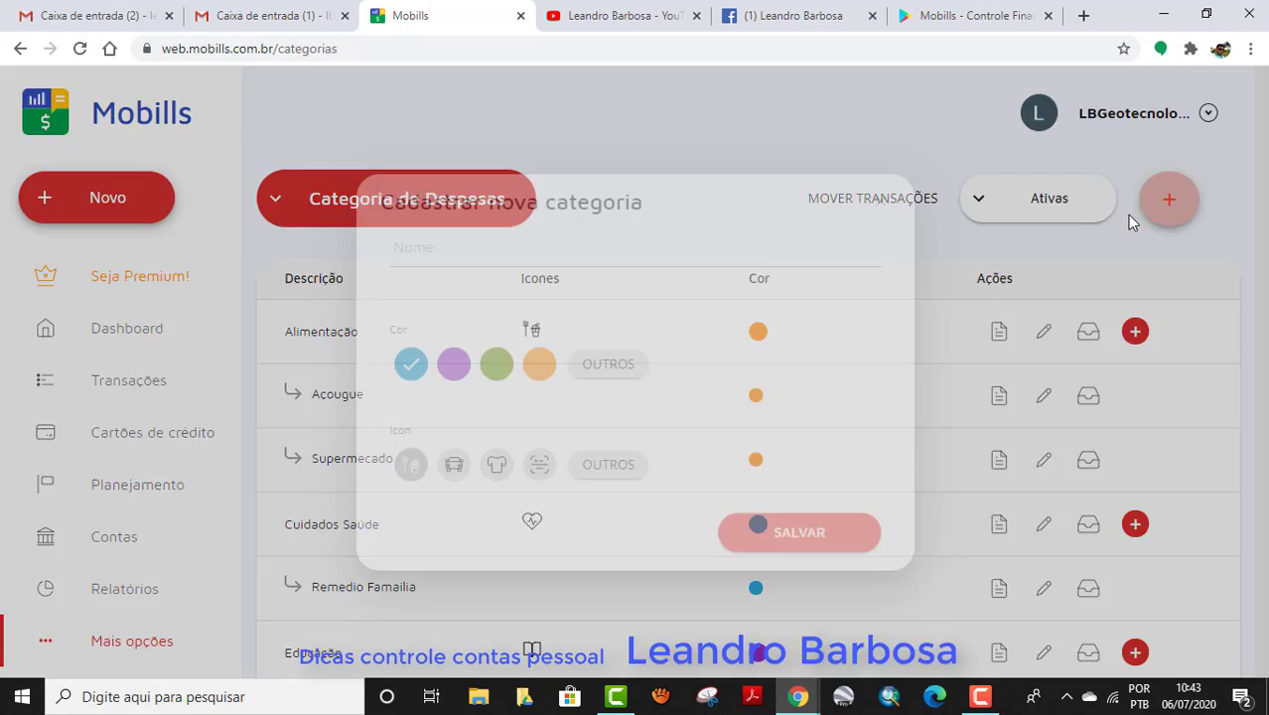
{"action": "left_click", "coordinate": [670, 263]}
{"action": "type", "text": "Investimentos"}
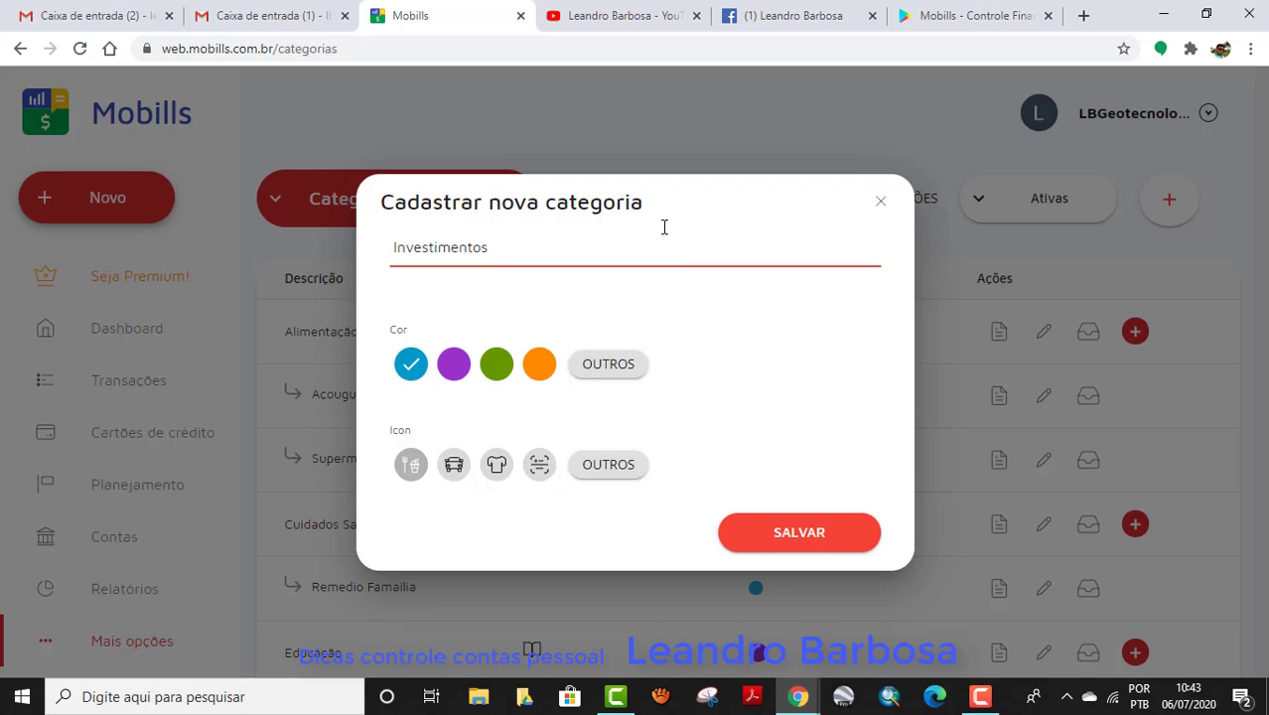
{"action": "left_click", "coordinate": [610, 361]}
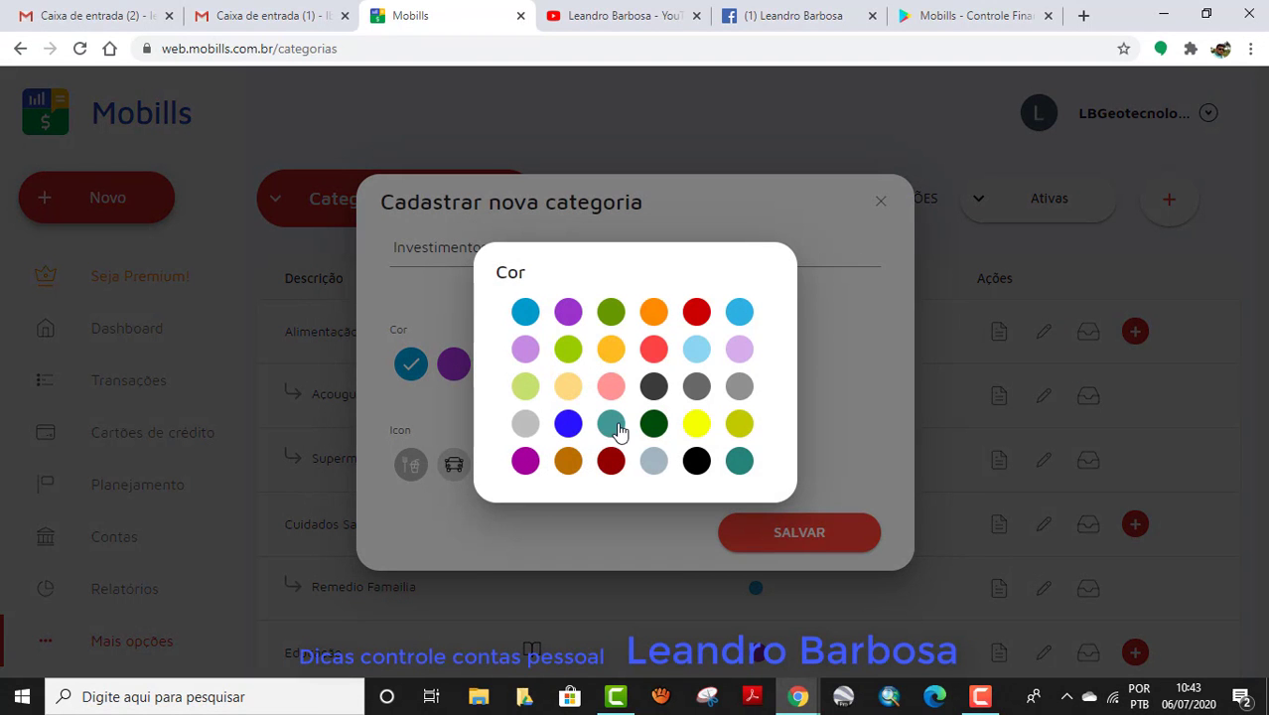
{"action": "left_click", "coordinate": [566, 425]}
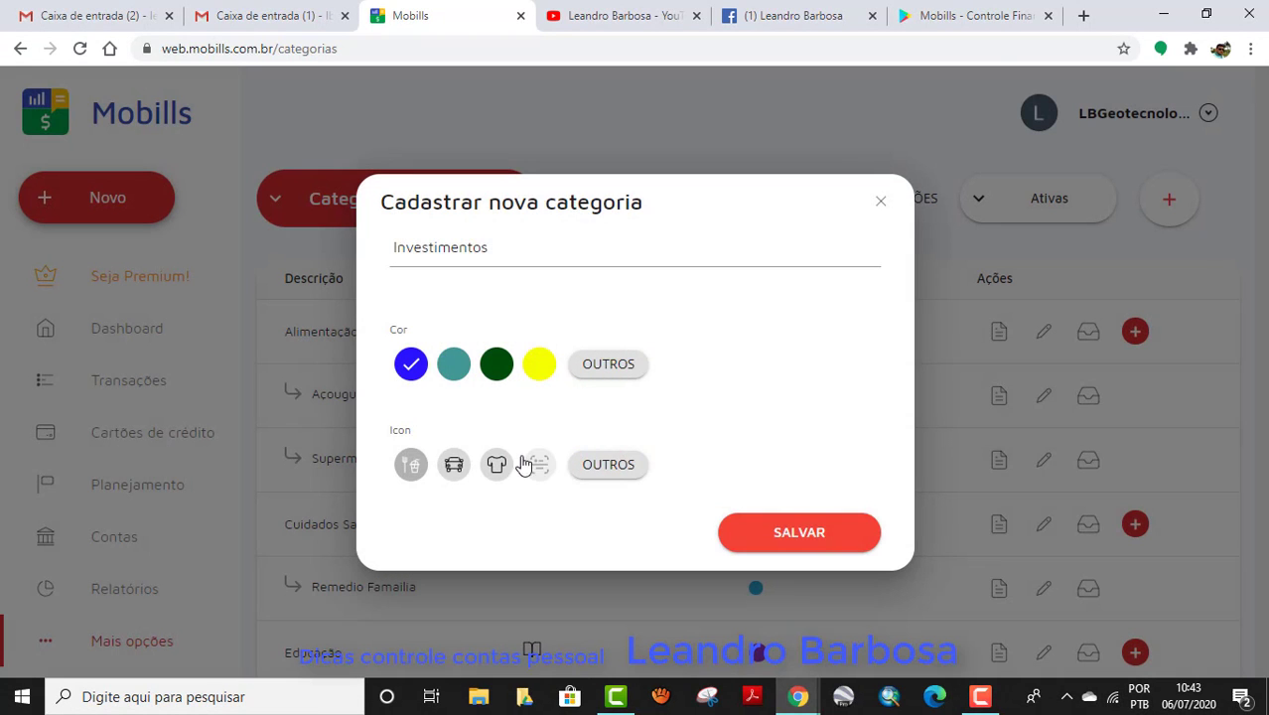
- Give Investimentos the dollar-sign icon and save the category
{"action": "left_click", "coordinate": [591, 471]}
{"action": "scroll", "coordinate": [648, 400], "scroll_direction": "down", "scroll_amount": 5}
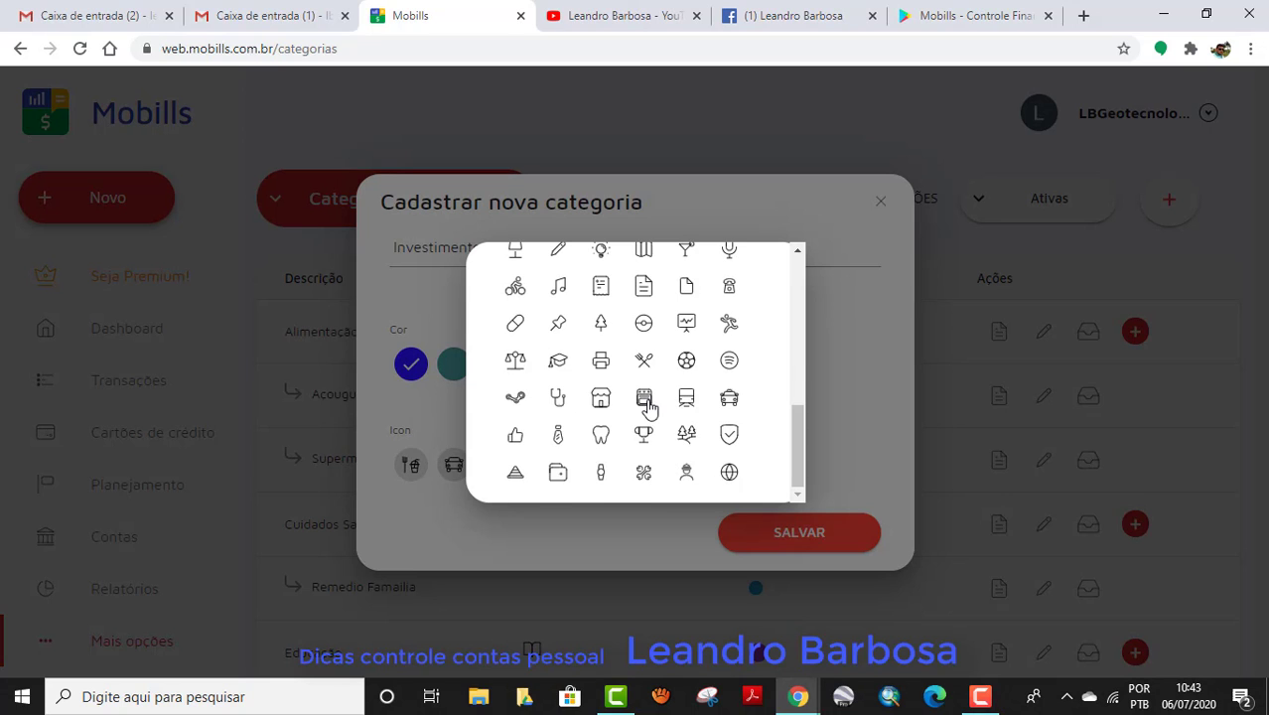
{"action": "scroll", "coordinate": [616, 477], "scroll_direction": "up", "scroll_amount": 5}
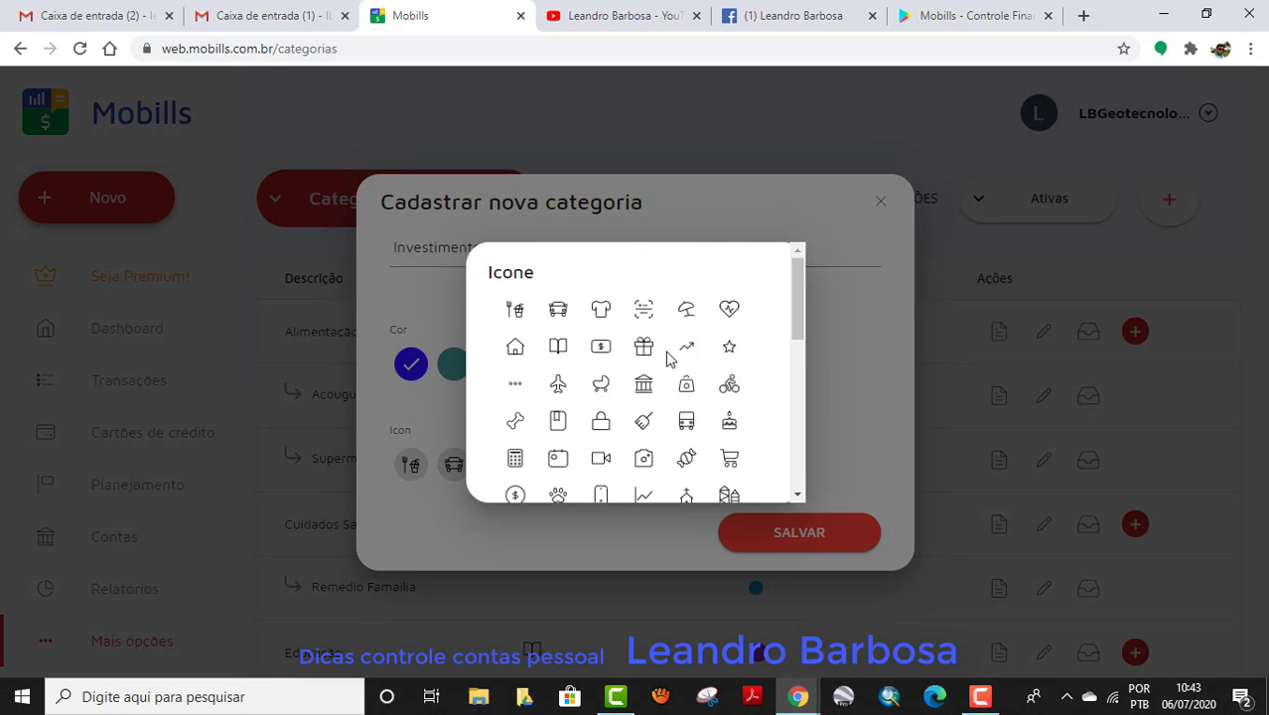
{"action": "scroll", "coordinate": [695, 361], "scroll_direction": "down", "scroll_amount": 5}
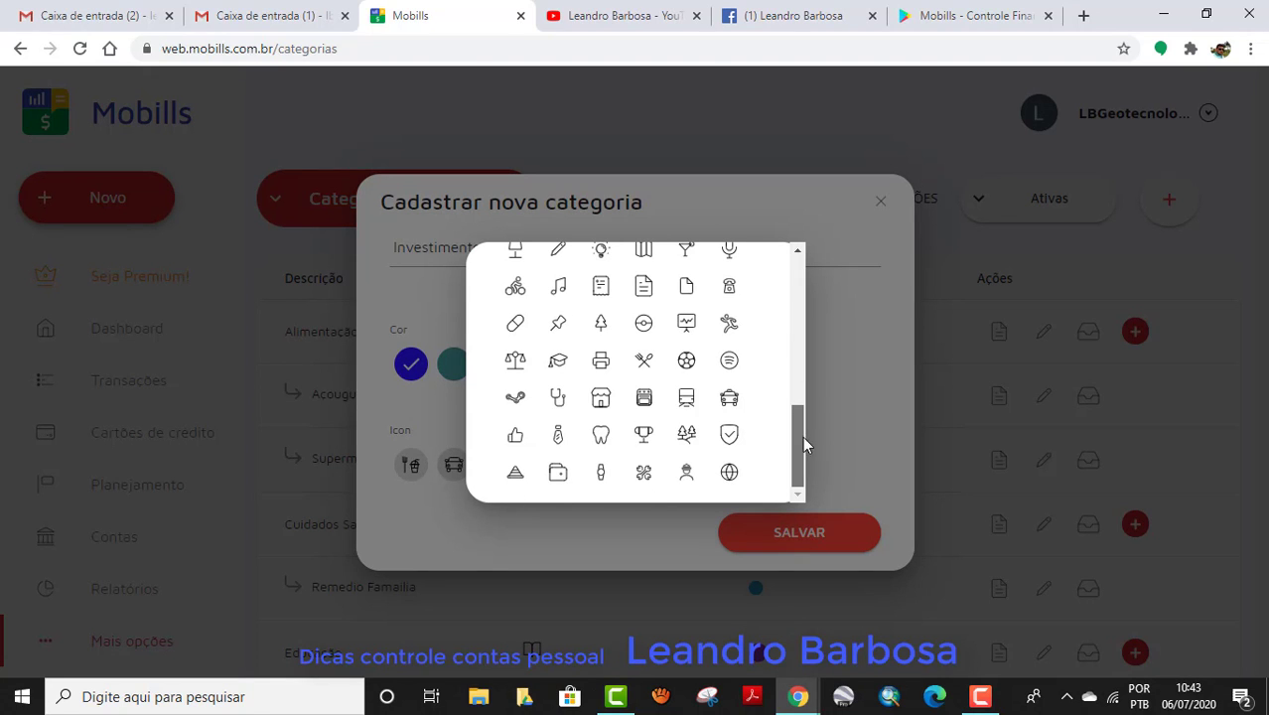
{"action": "left_click_drag", "start_coordinate": [802, 447], "coordinate": [804, 301]}
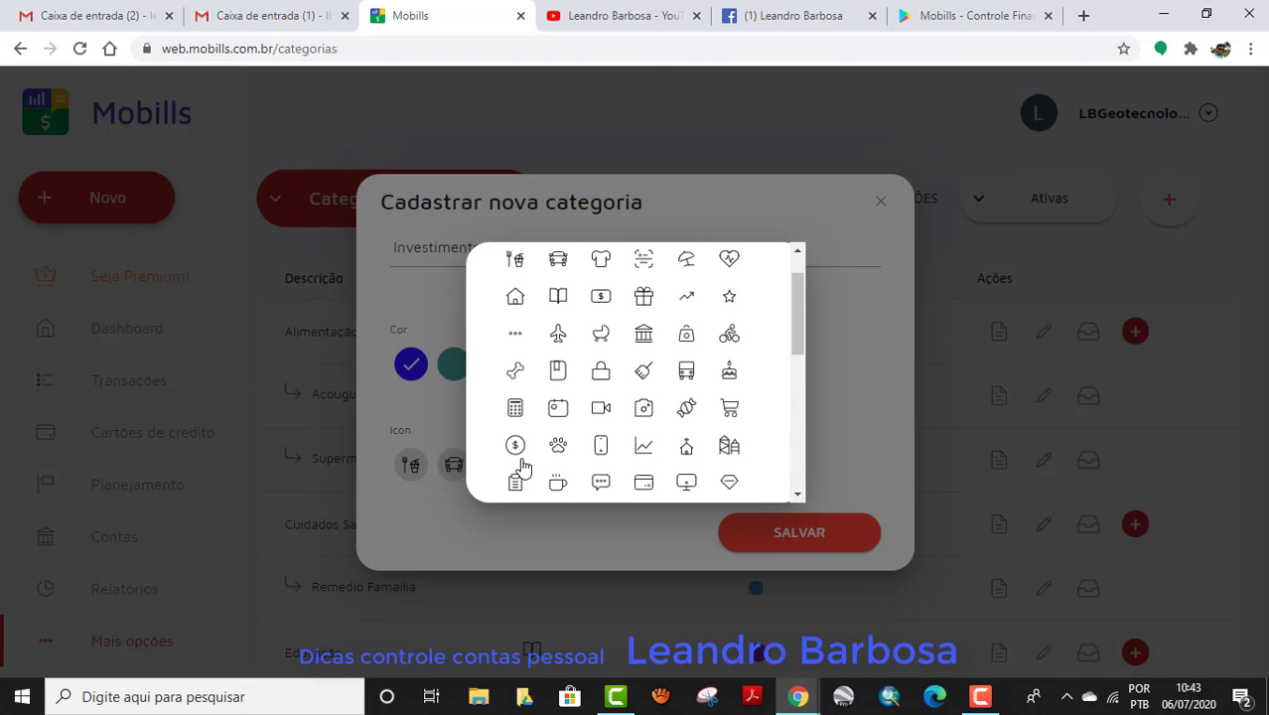
{"action": "left_click", "coordinate": [515, 447]}
{"action": "left_click", "coordinate": [793, 537]}
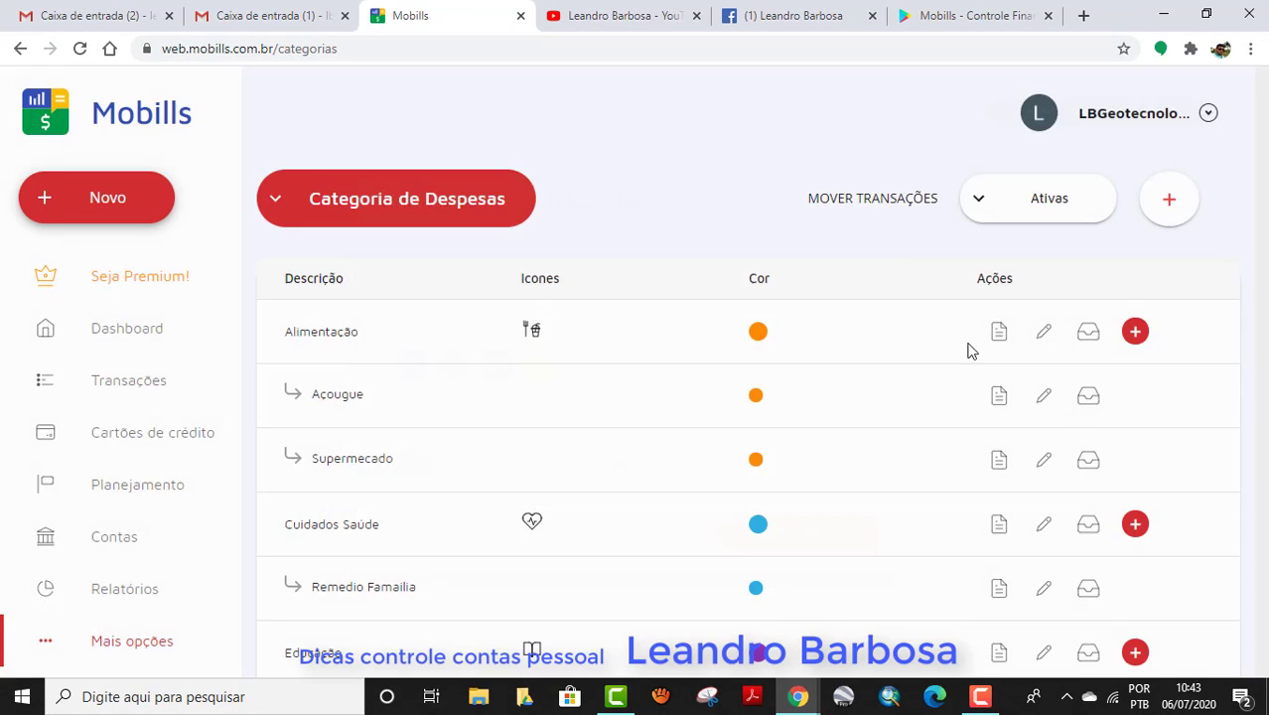
{"action": "scroll", "coordinate": [966, 352], "scroll_direction": "down", "scroll_amount": 10}
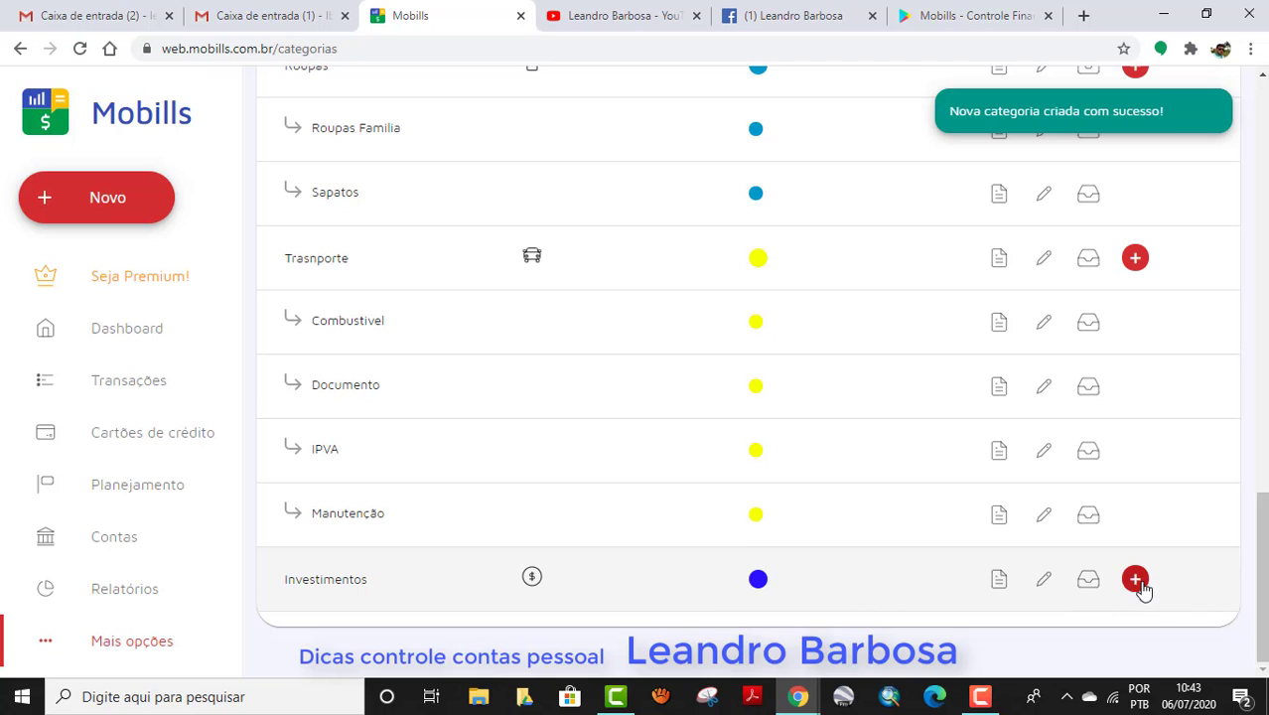
- Save Renda Fixa and Ação as Investimentos subcategories, then move to the Relatórios page
{"action": "left_click", "coordinate": [1135, 579]}
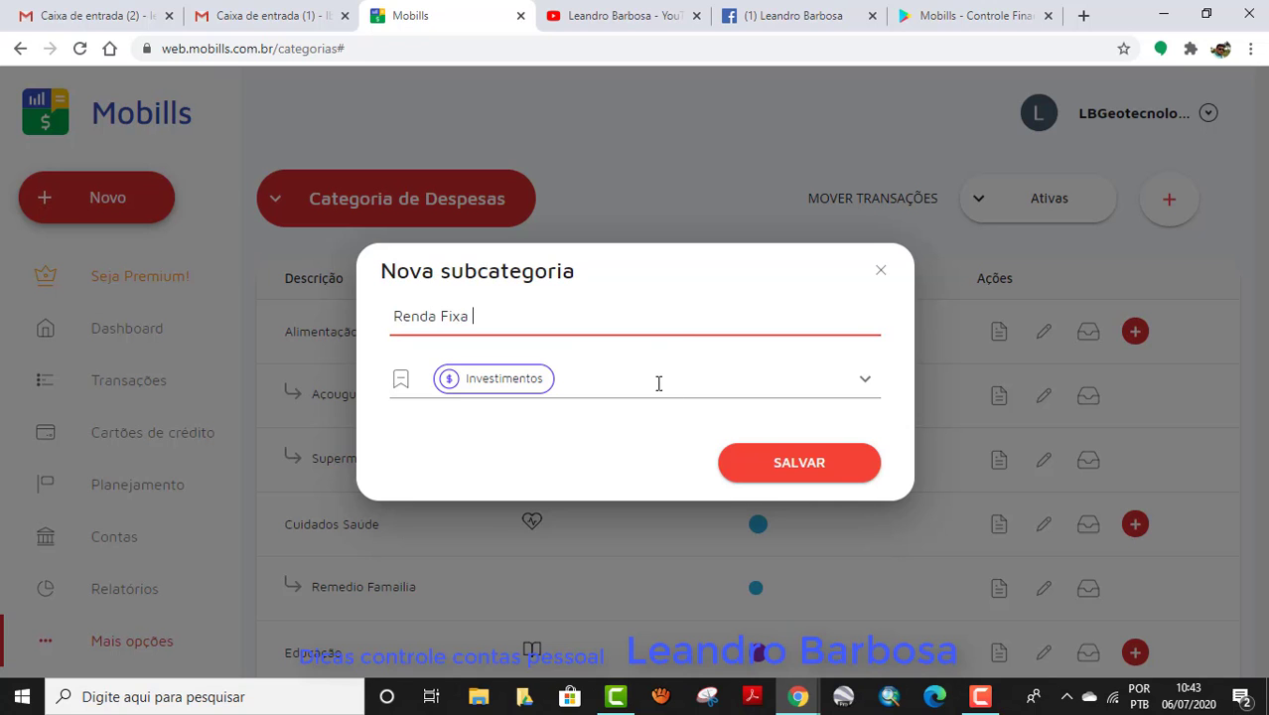
{"action": "left_click", "coordinate": [785, 460]}
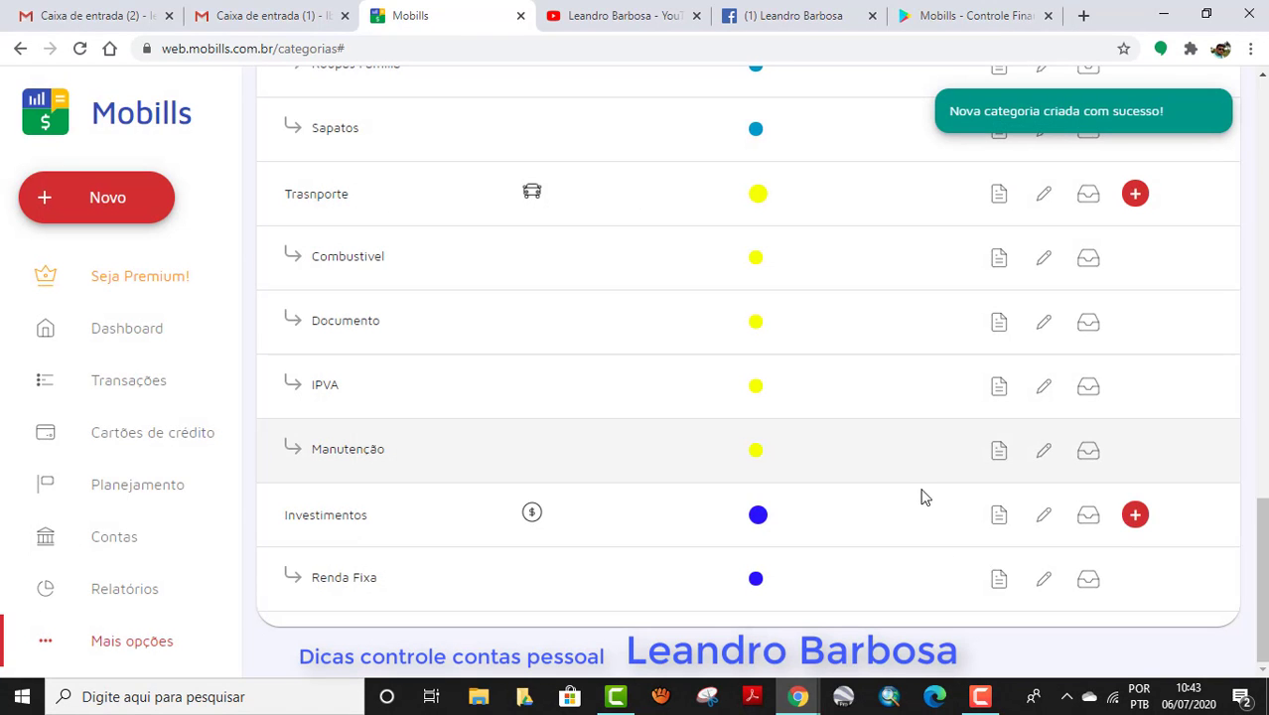
{"action": "left_click", "coordinate": [1134, 514]}
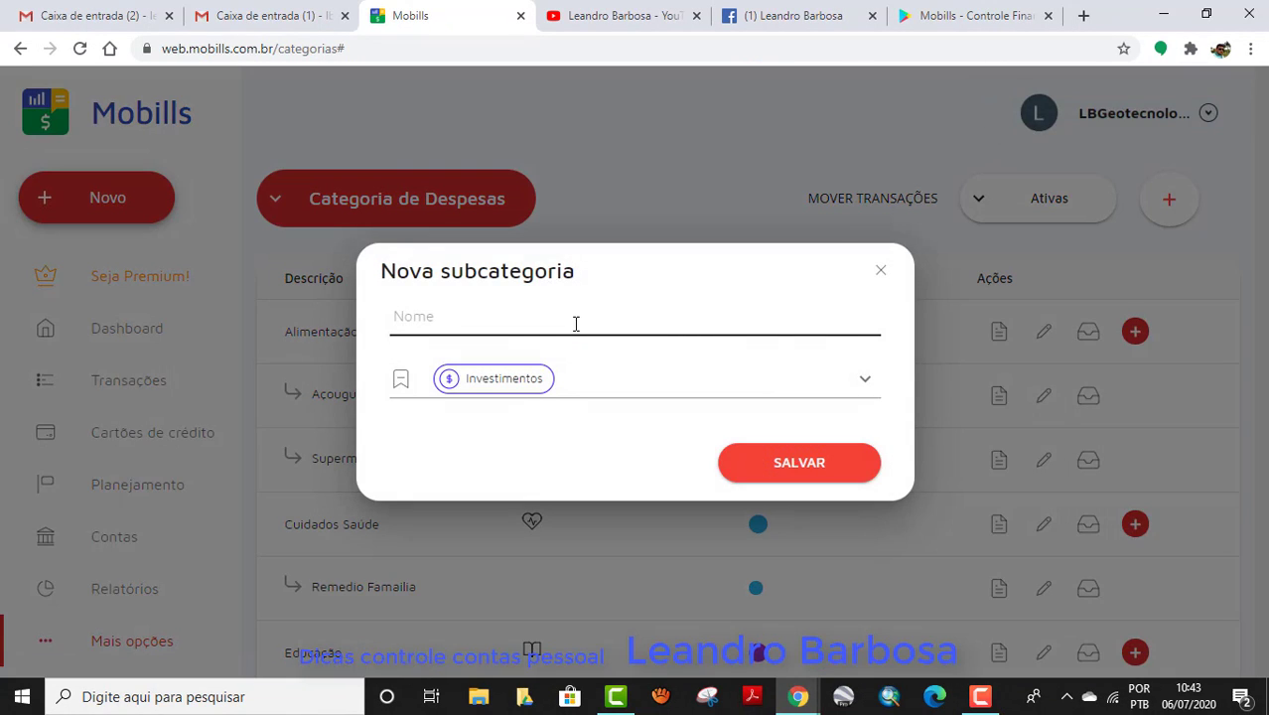
{"action": "left_click", "coordinate": [575, 323]}
{"action": "type", "text": "Acão"}
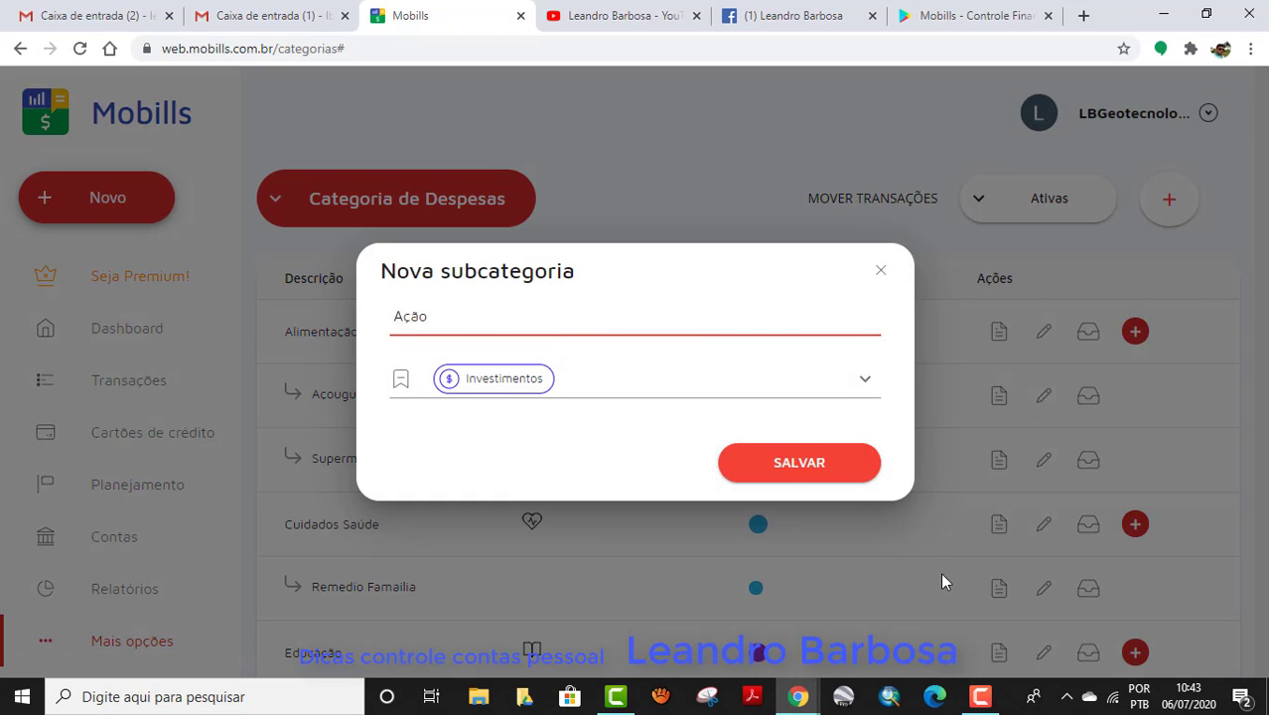
{"action": "left_click", "coordinate": [779, 463]}
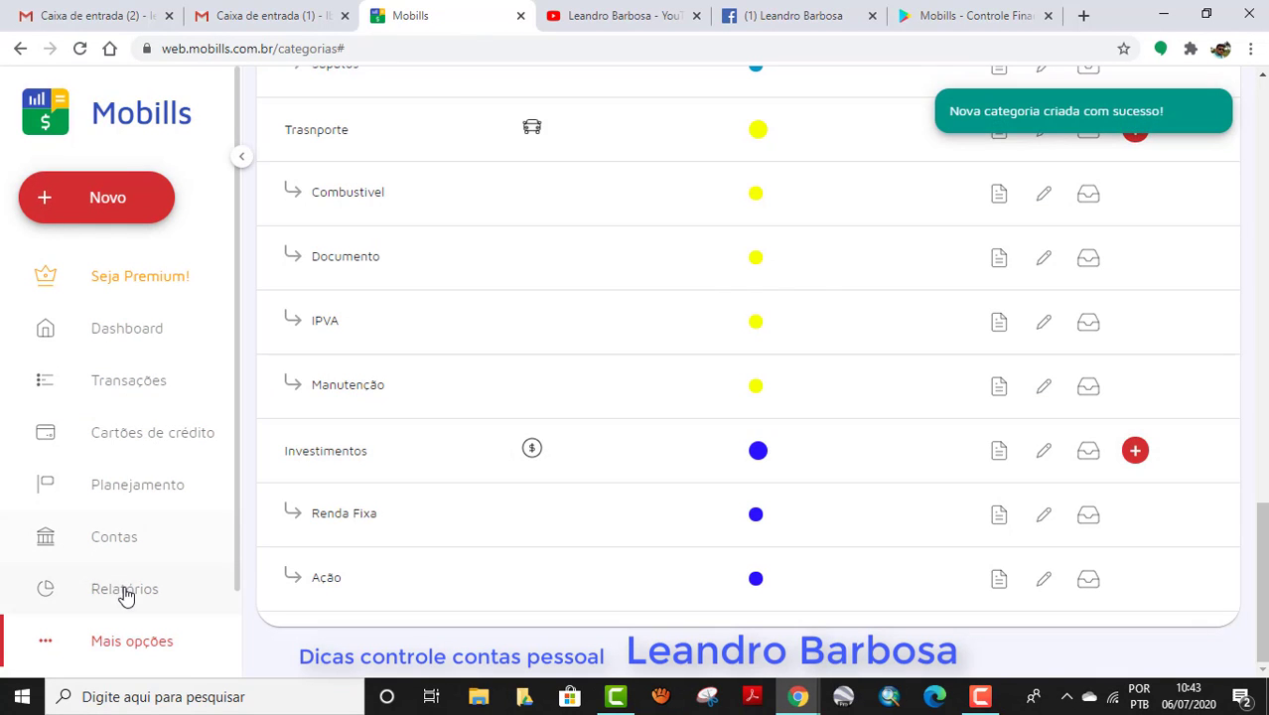
{"action": "left_click", "coordinate": [126, 594]}
{"action": "left_click", "coordinate": [132, 640]}
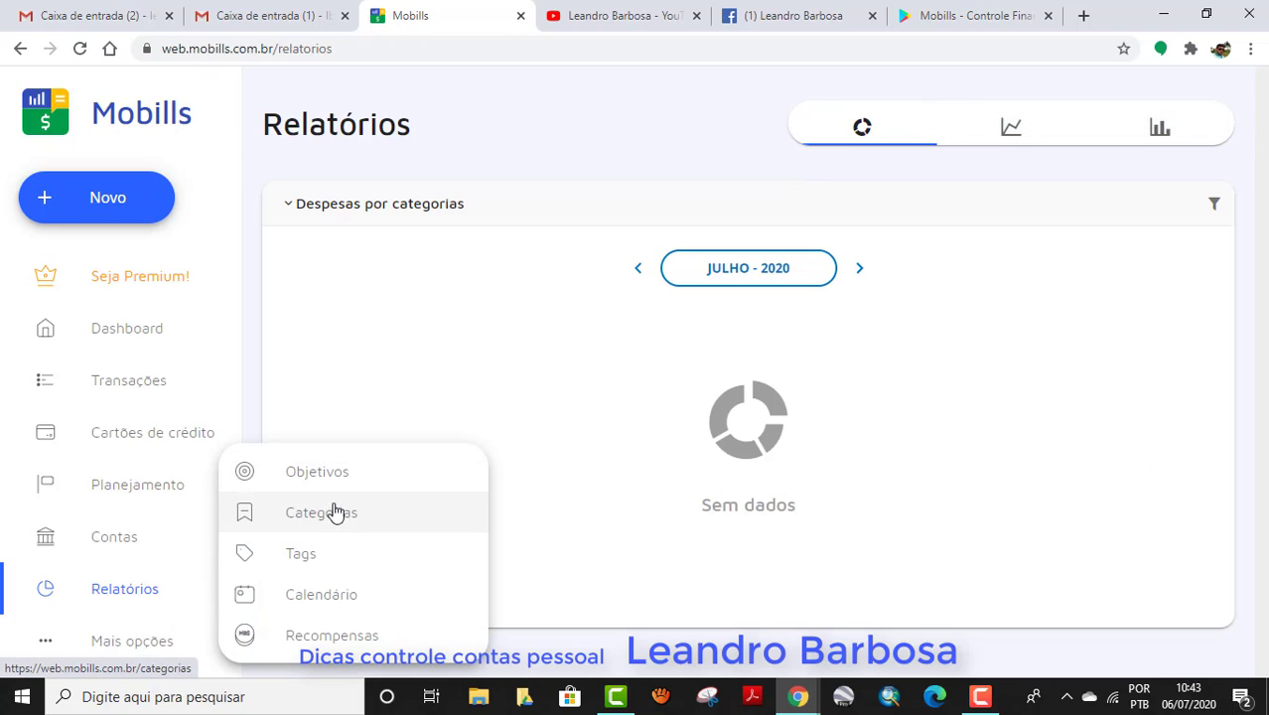
- Show the income categories and save the Investment category under the name Investimento
{"action": "left_click", "coordinate": [337, 511]}
{"action": "left_click", "coordinate": [483, 203]}
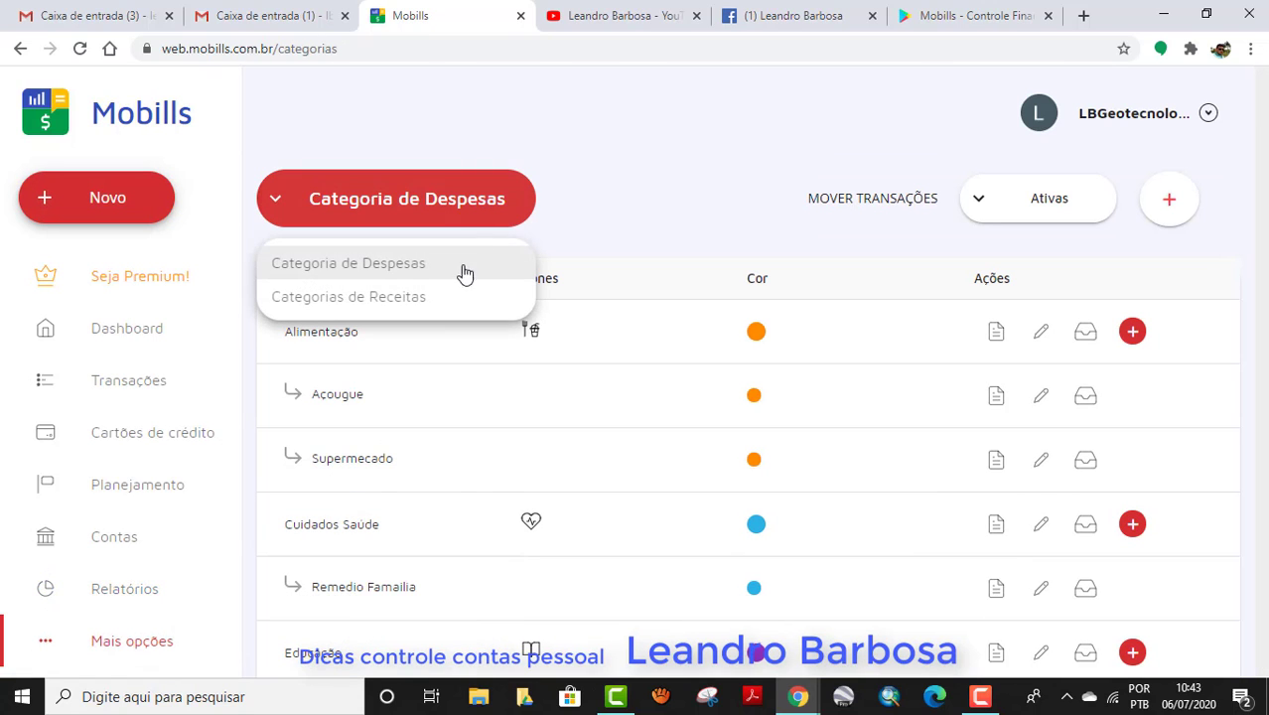
{"action": "left_click", "coordinate": [445, 298]}
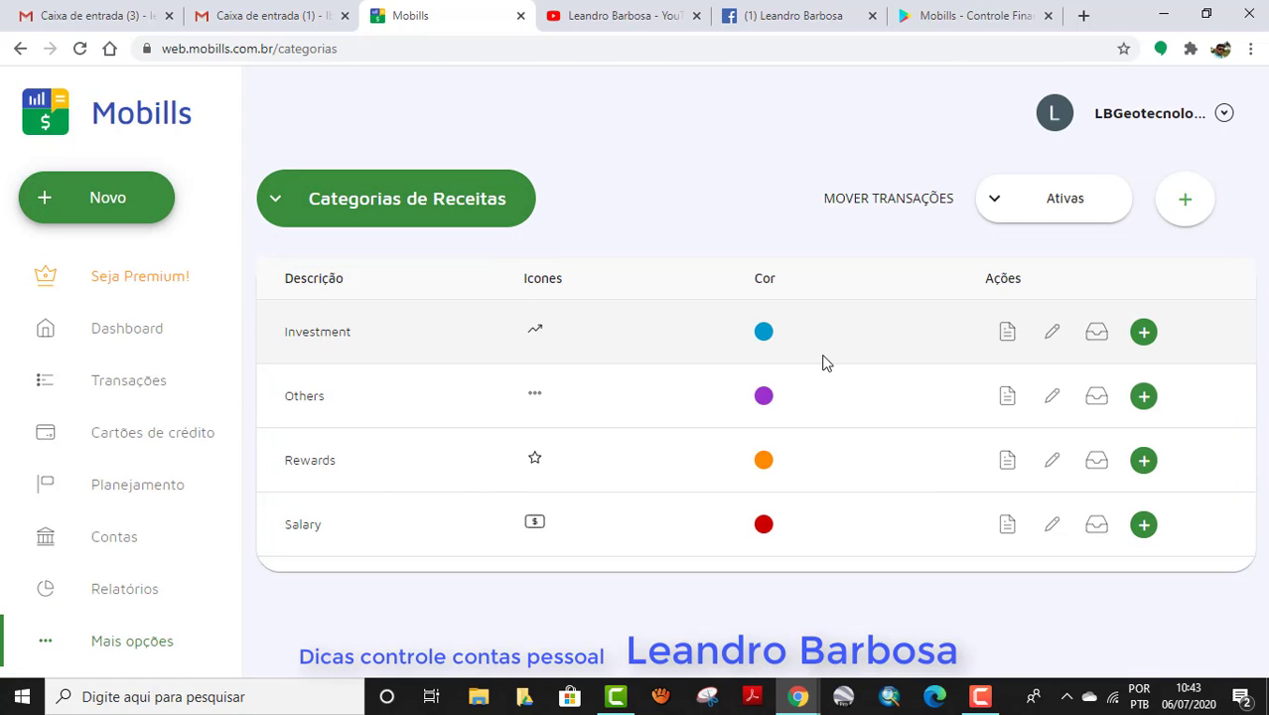
{"action": "left_click", "coordinate": [1052, 332]}
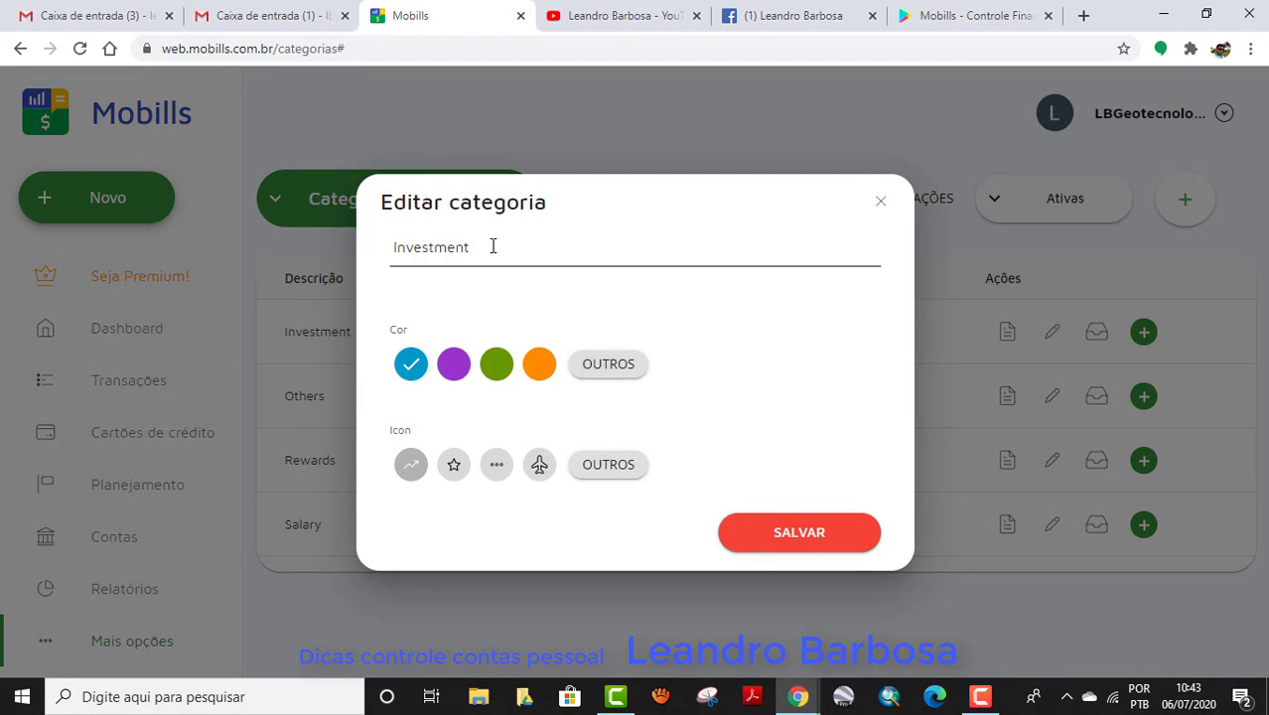
{"action": "left_click", "coordinate": [774, 531]}
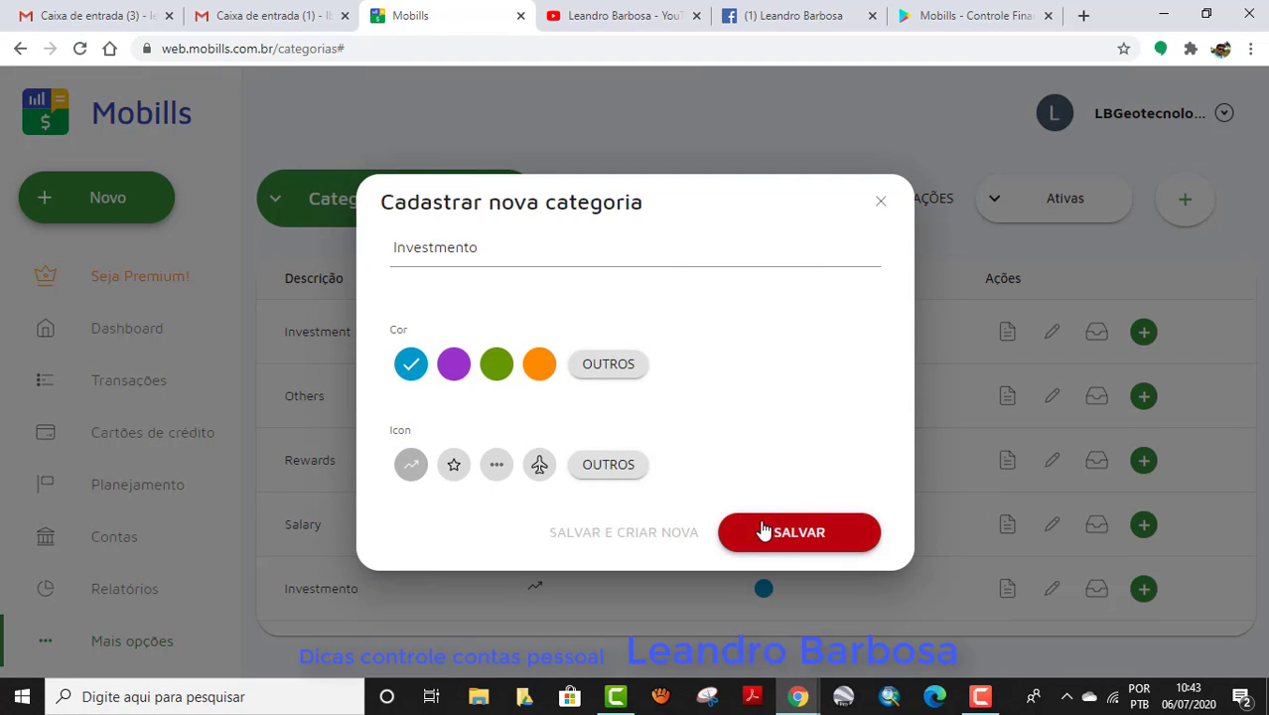
{"action": "left_click", "coordinate": [795, 533]}
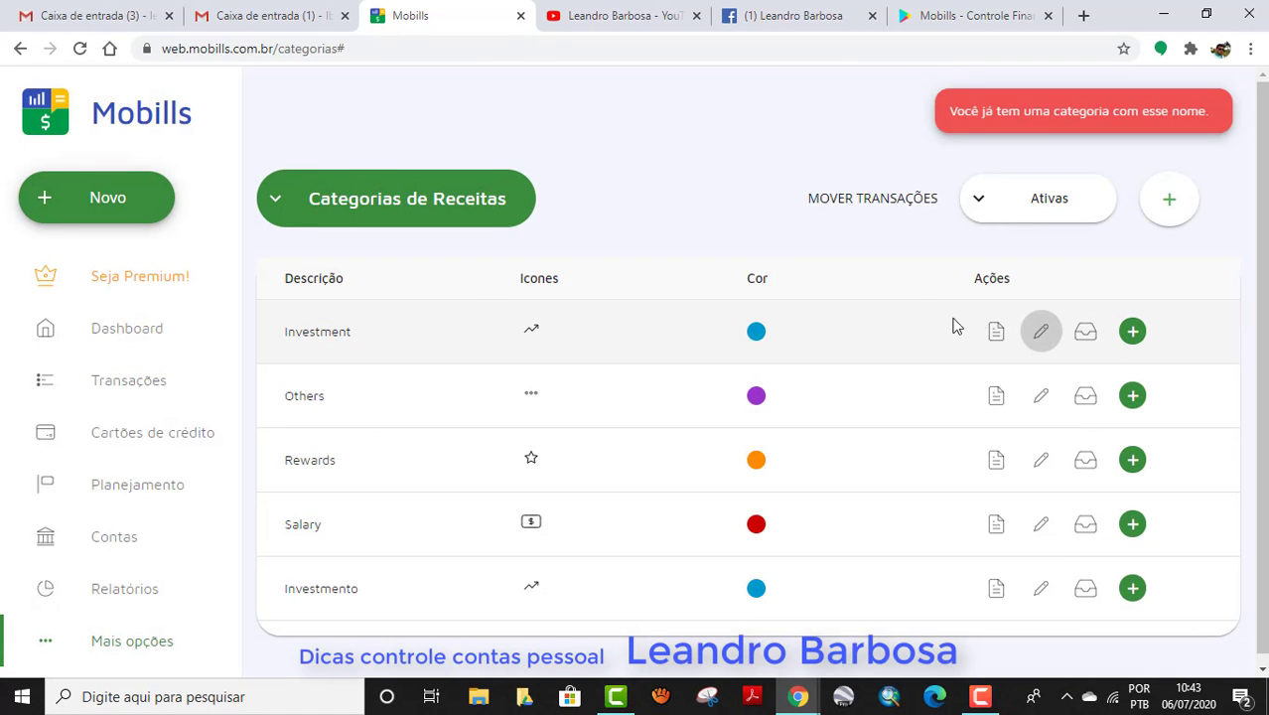
{"action": "left_click", "coordinate": [1040, 335]}
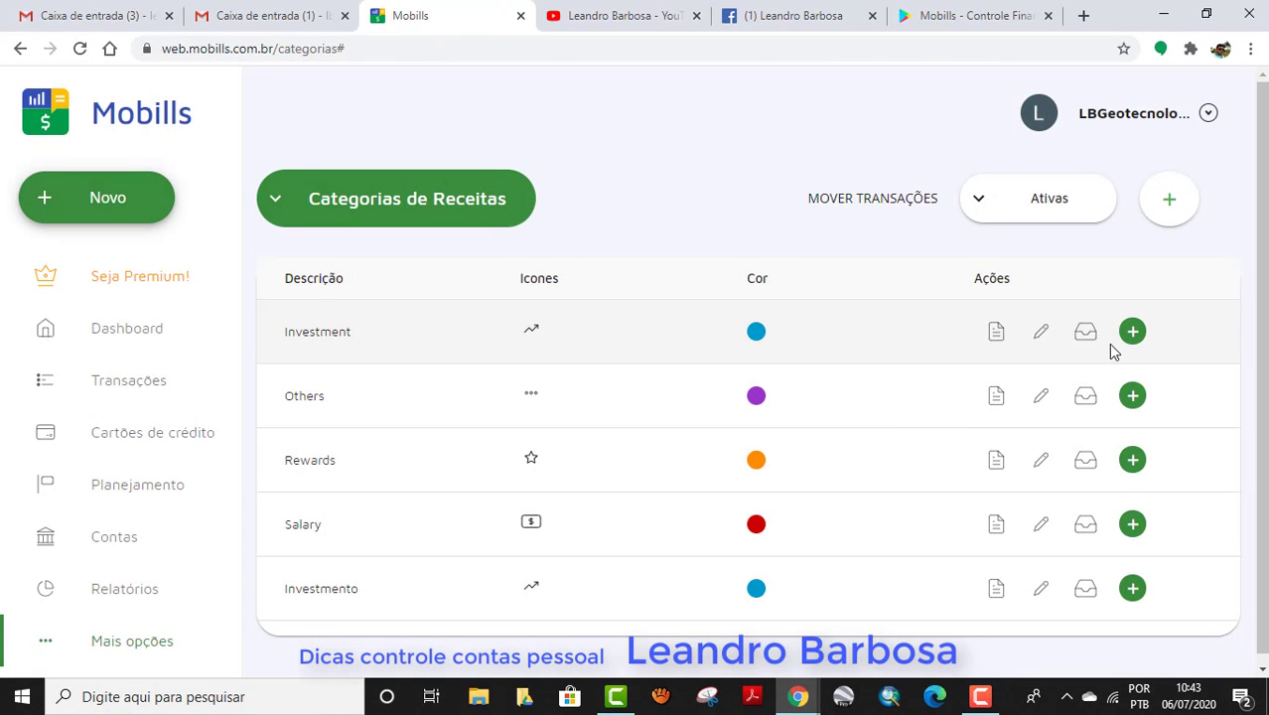
- Archive the Investment income category and list the archived categories
{"action": "left_click", "coordinate": [1087, 336]}
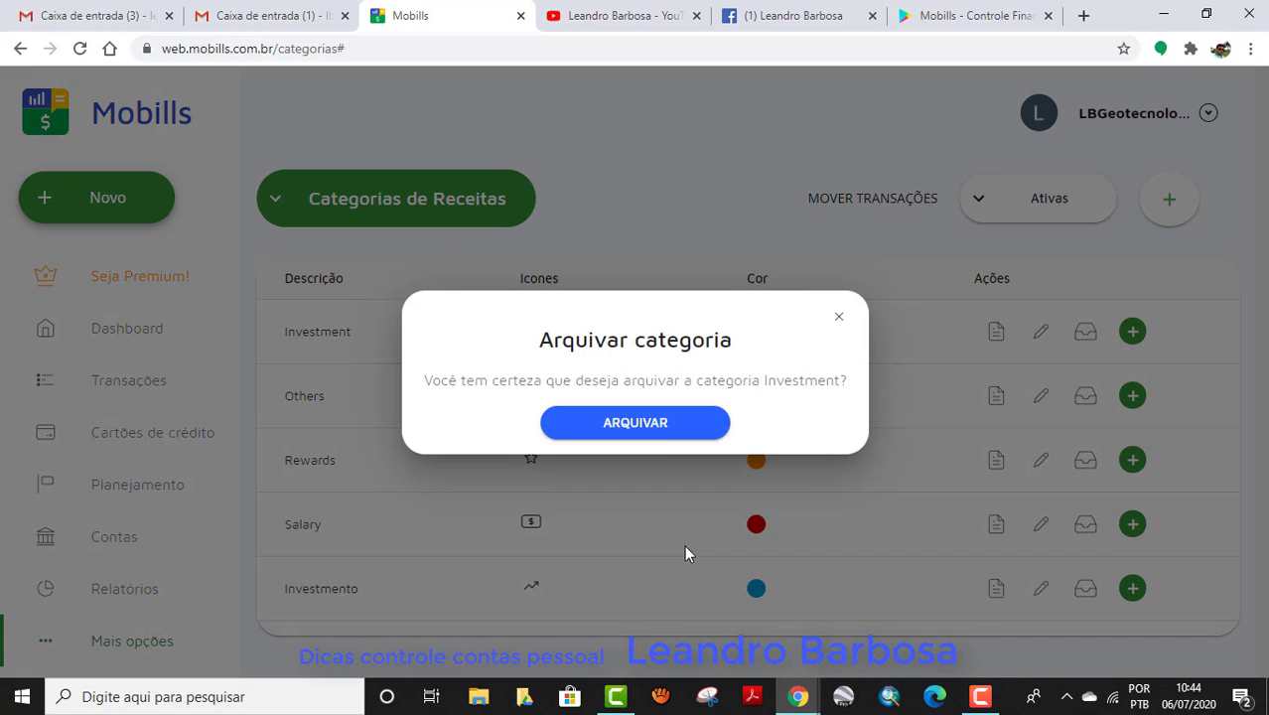
{"action": "left_click", "coordinate": [668, 435]}
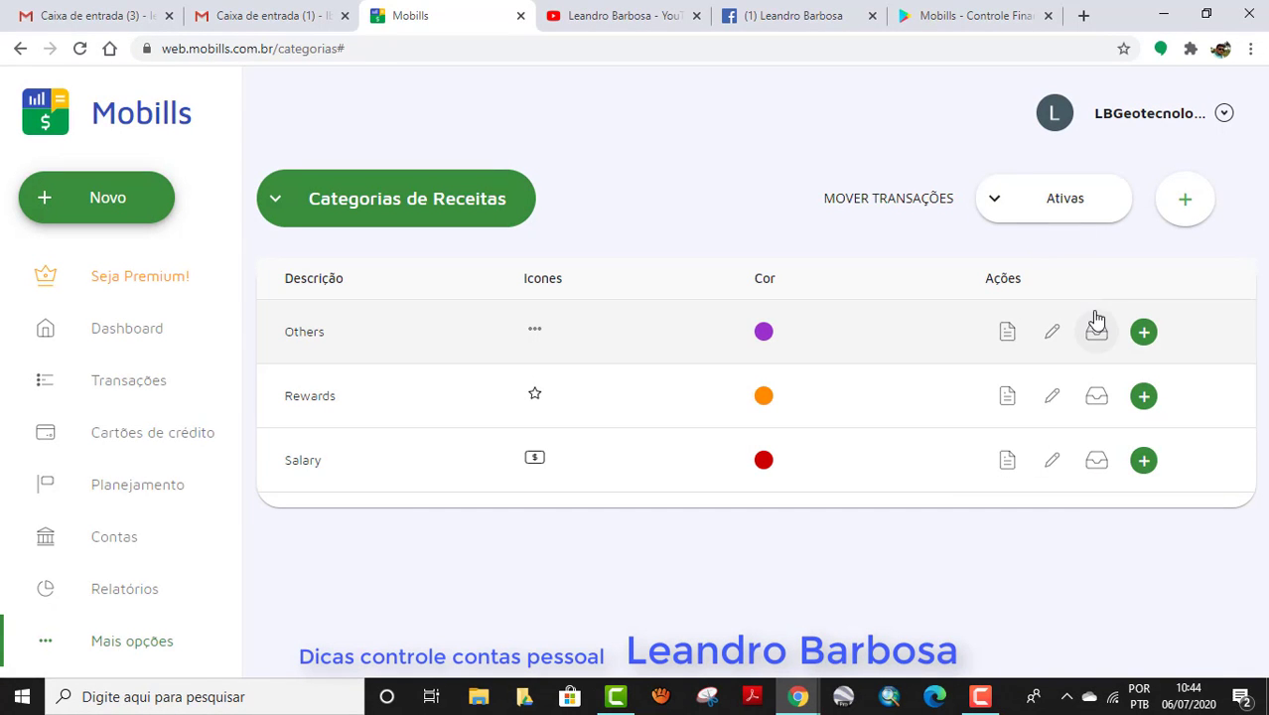
{"action": "left_click", "coordinate": [1009, 199]}
{"action": "left_click", "coordinate": [1041, 292]}
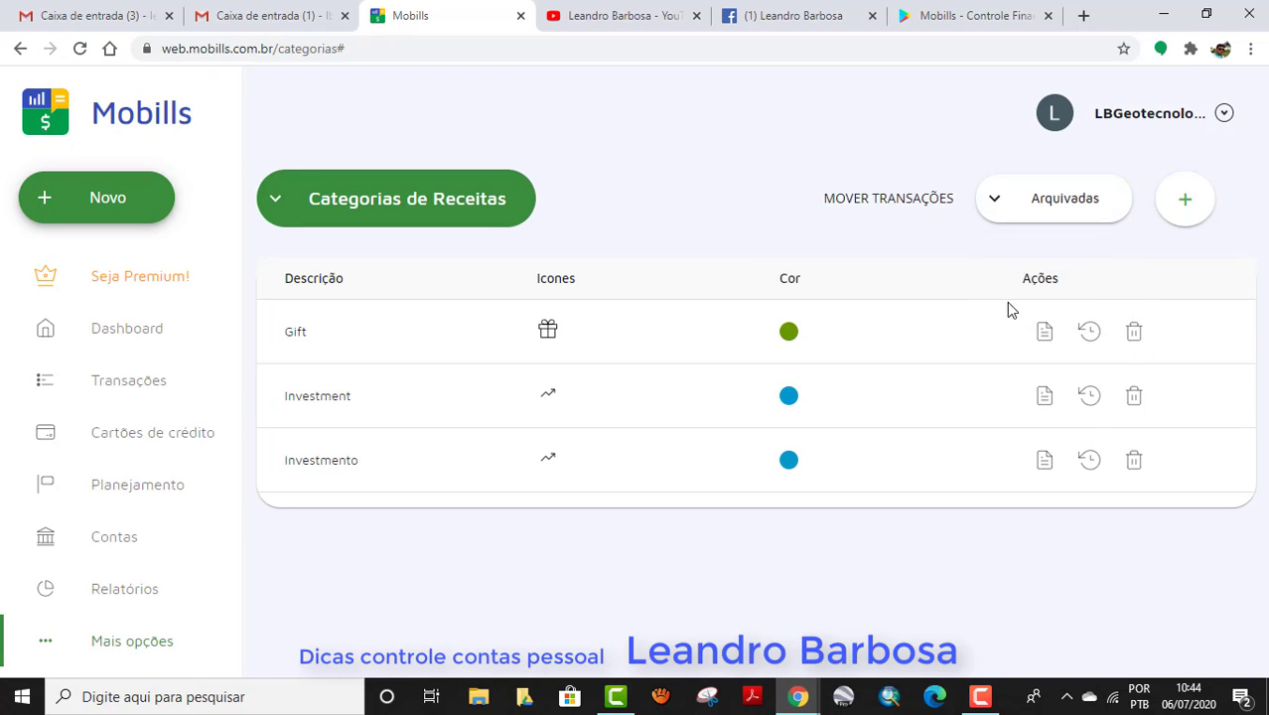
- Begin deleting the archived Gift category, then cancel without moving its transactions
{"action": "left_click", "coordinate": [1135, 333]}
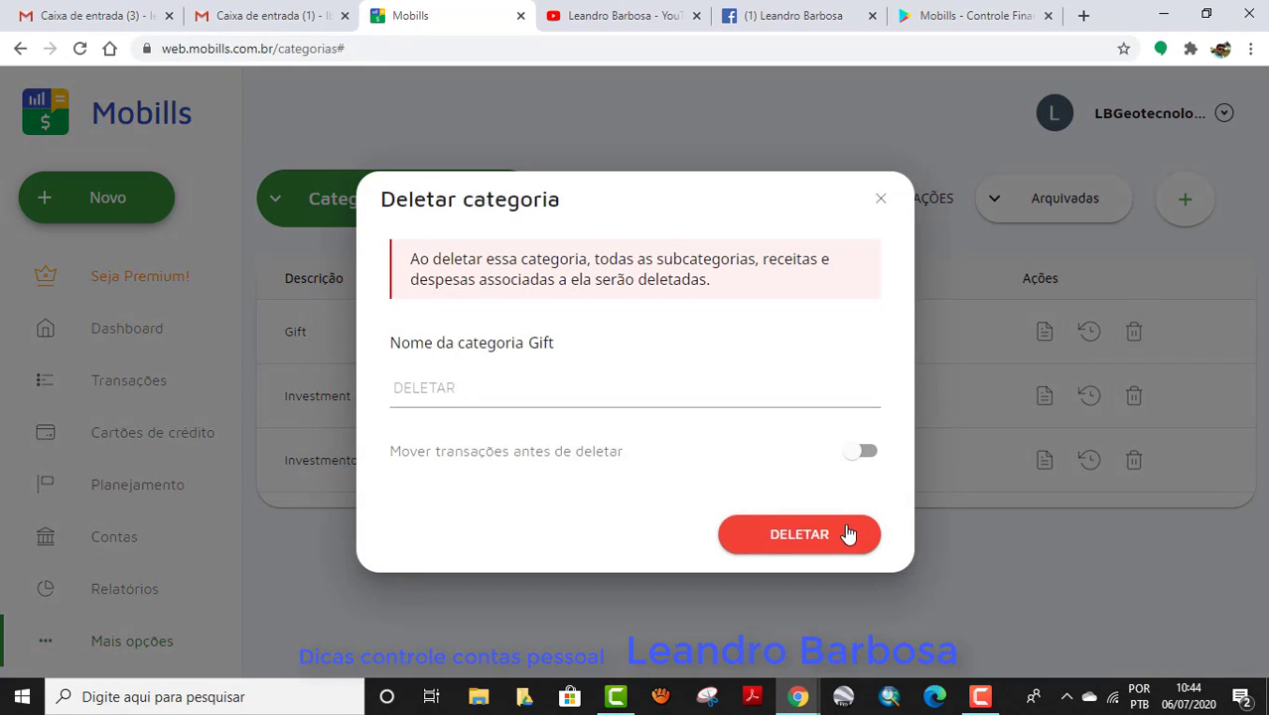
{"action": "left_click", "coordinate": [847, 534]}
{"action": "left_click", "coordinate": [866, 452]}
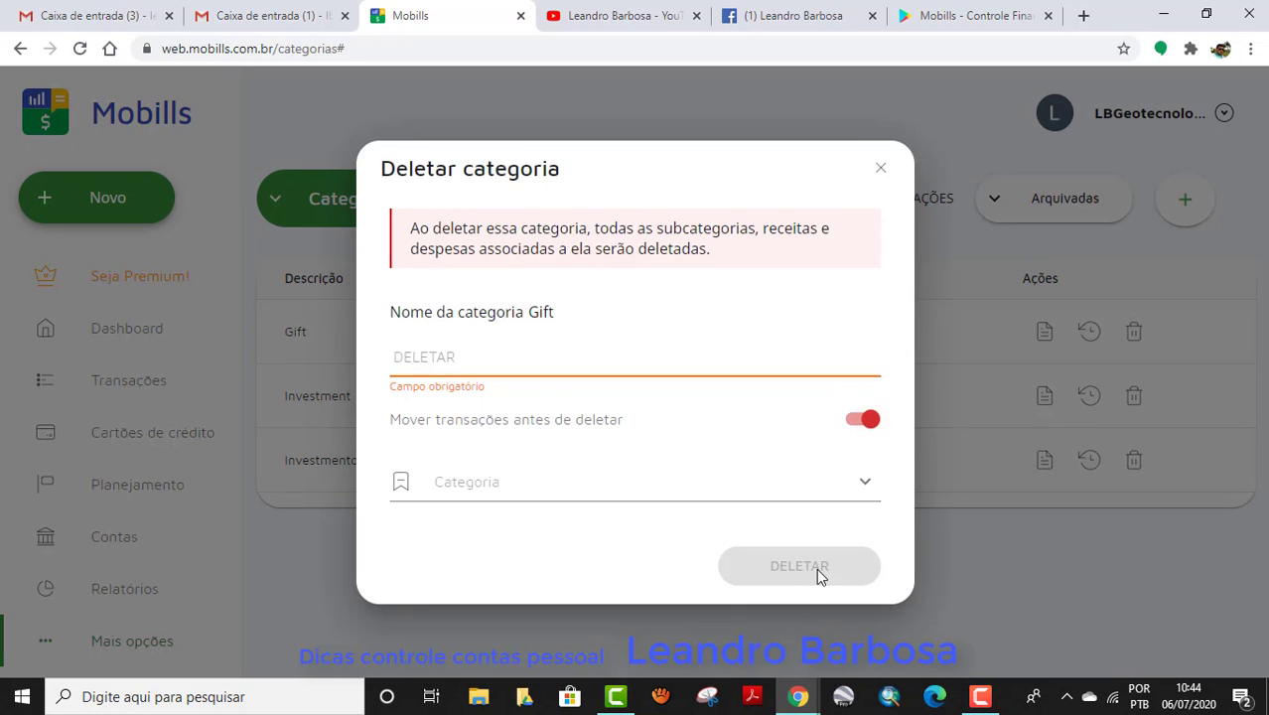
{"action": "left_click", "coordinate": [864, 483]}
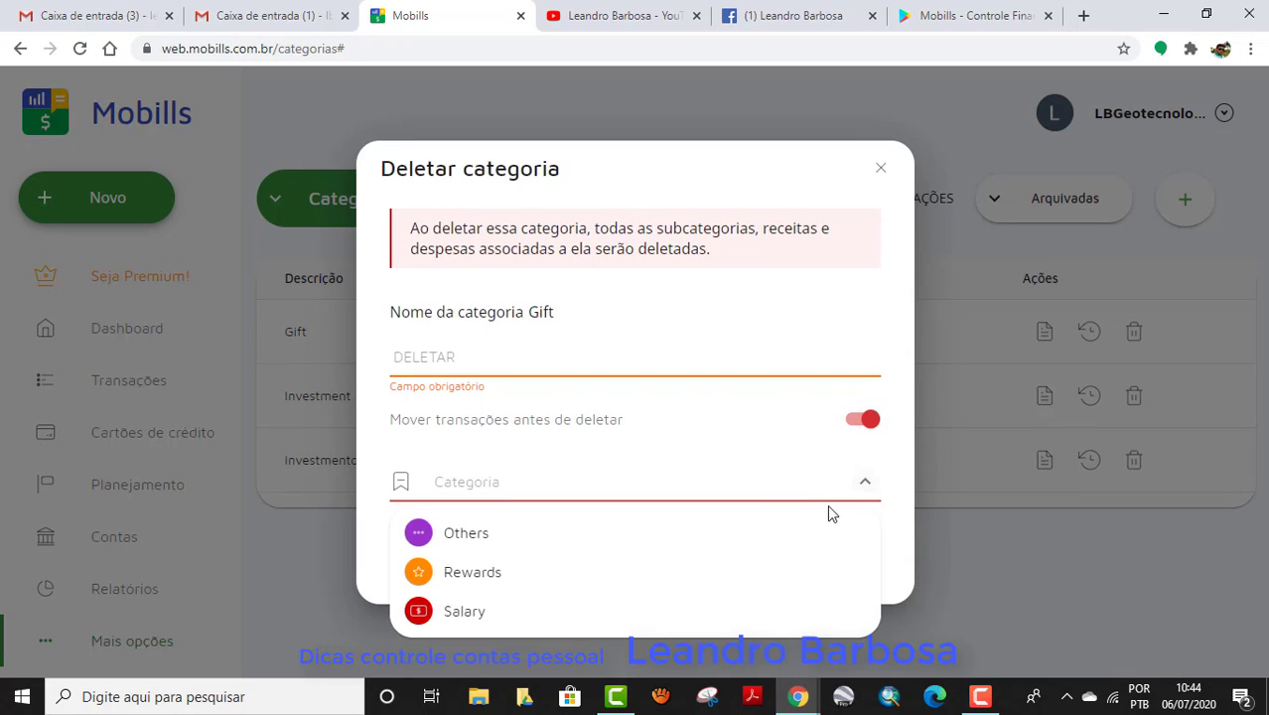
{"action": "left_click", "coordinate": [823, 518]}
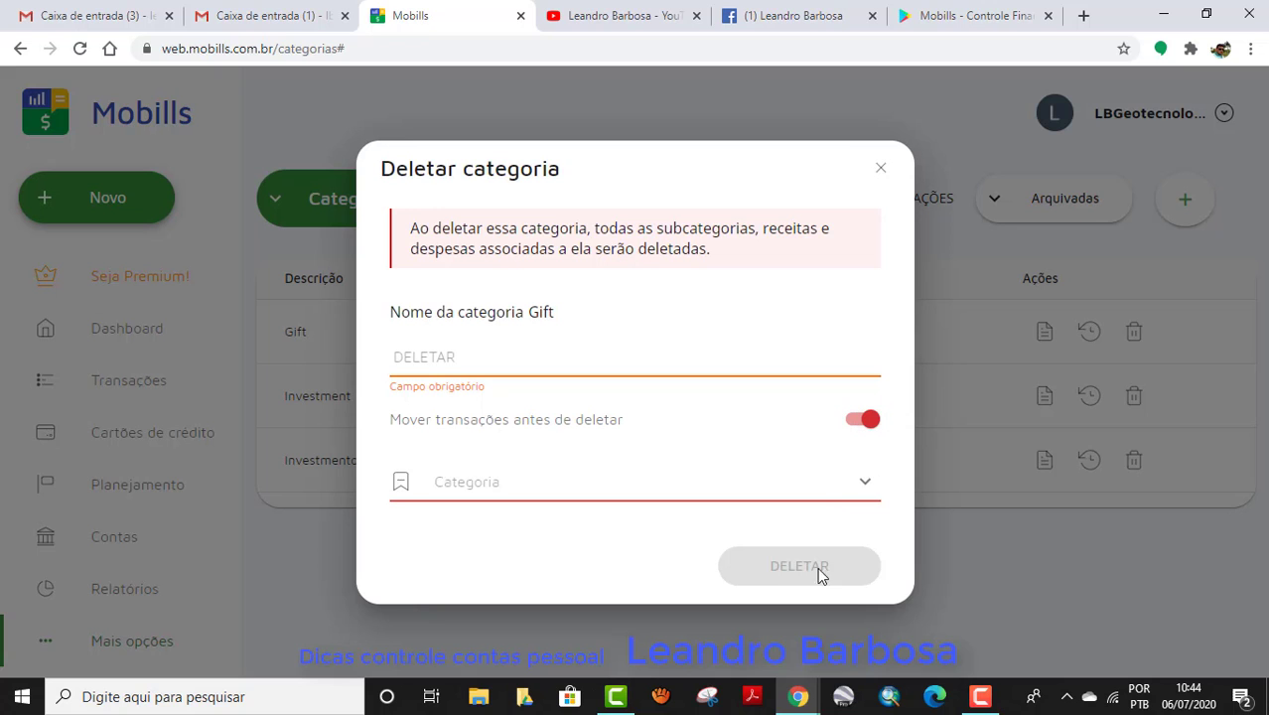
{"action": "key", "text": "Escape"}
{"action": "left_click", "coordinate": [1090, 203]}
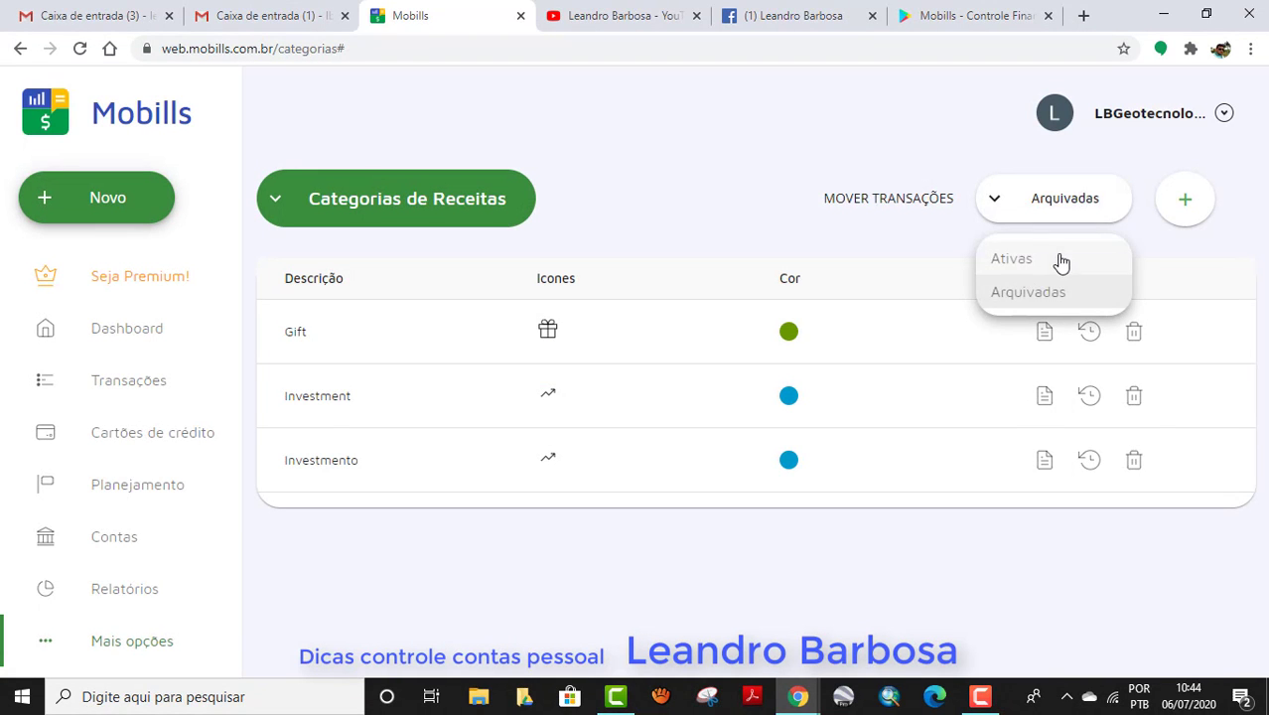
- Restore the archived Investmento category from the Arquivadas list
{"action": "left_click", "coordinate": [1060, 262]}
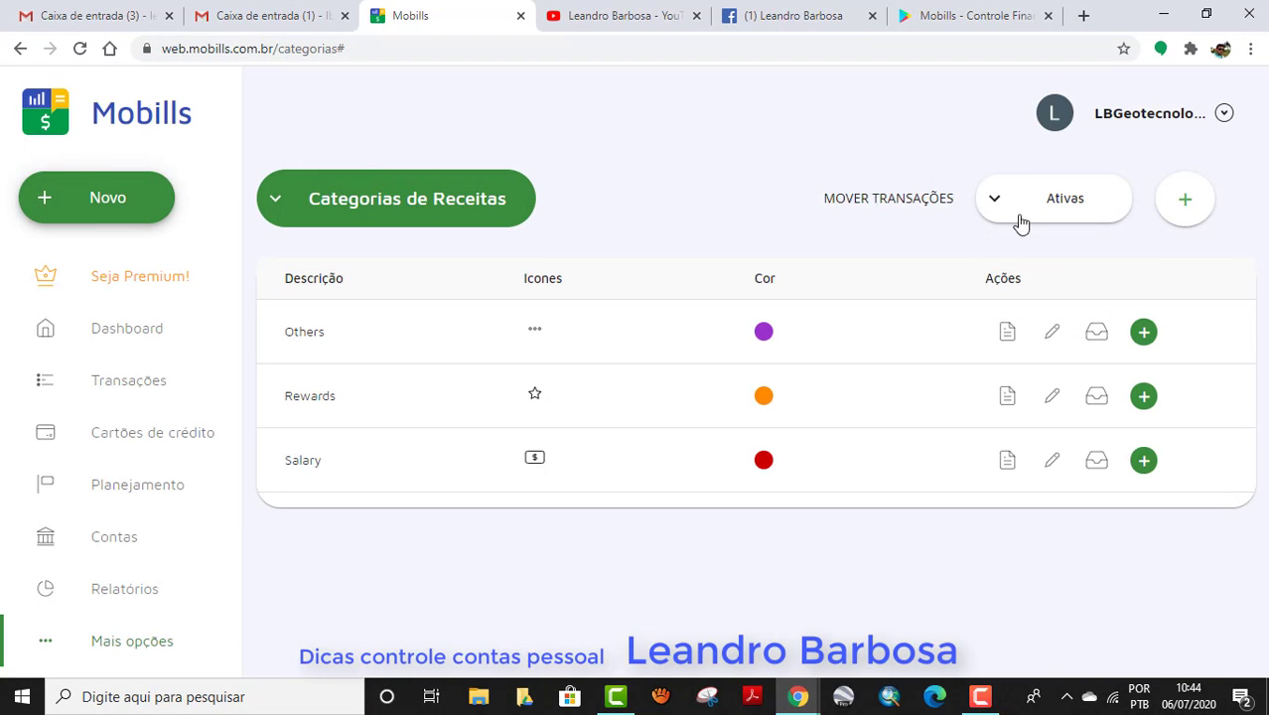
{"action": "left_click", "coordinate": [1013, 213]}
{"action": "left_click", "coordinate": [1070, 288]}
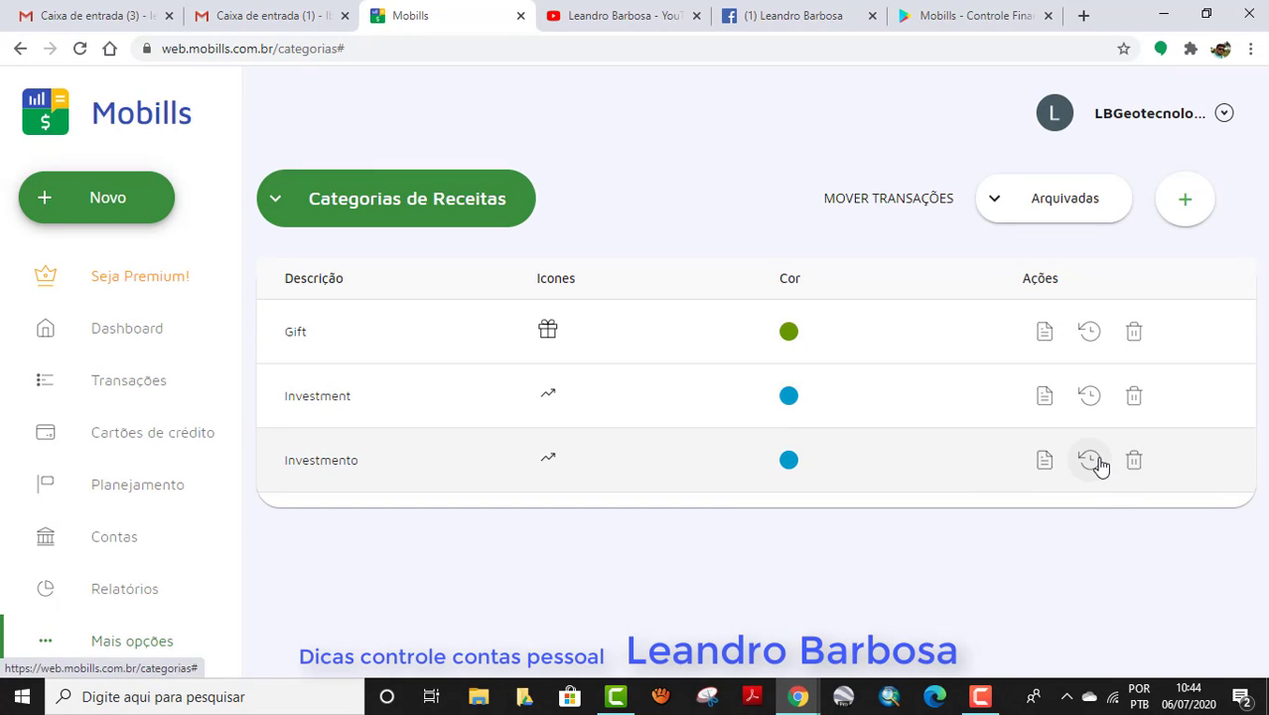
{"action": "left_click", "coordinate": [1091, 460]}
- Archive the Investment category again, leaving the active list at Others, Rewards and Salary
{"action": "left_click", "coordinate": [1078, 213]}
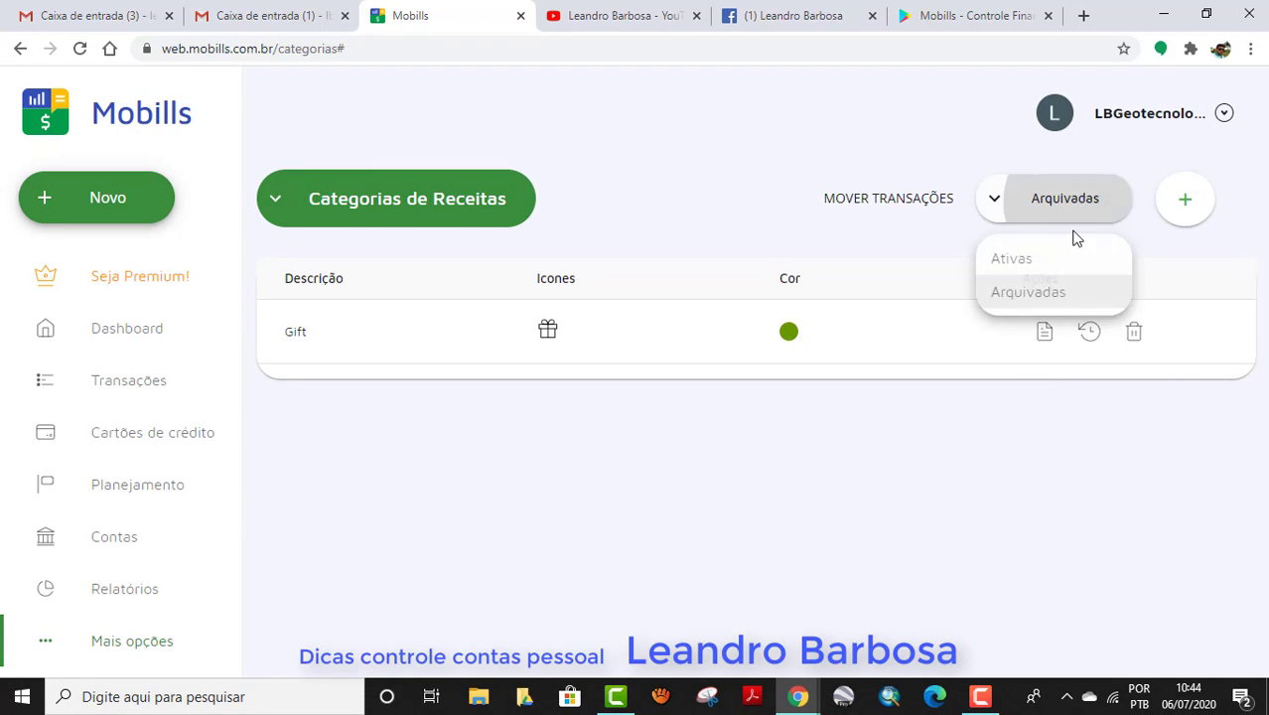
{"action": "left_click", "coordinate": [1061, 262]}
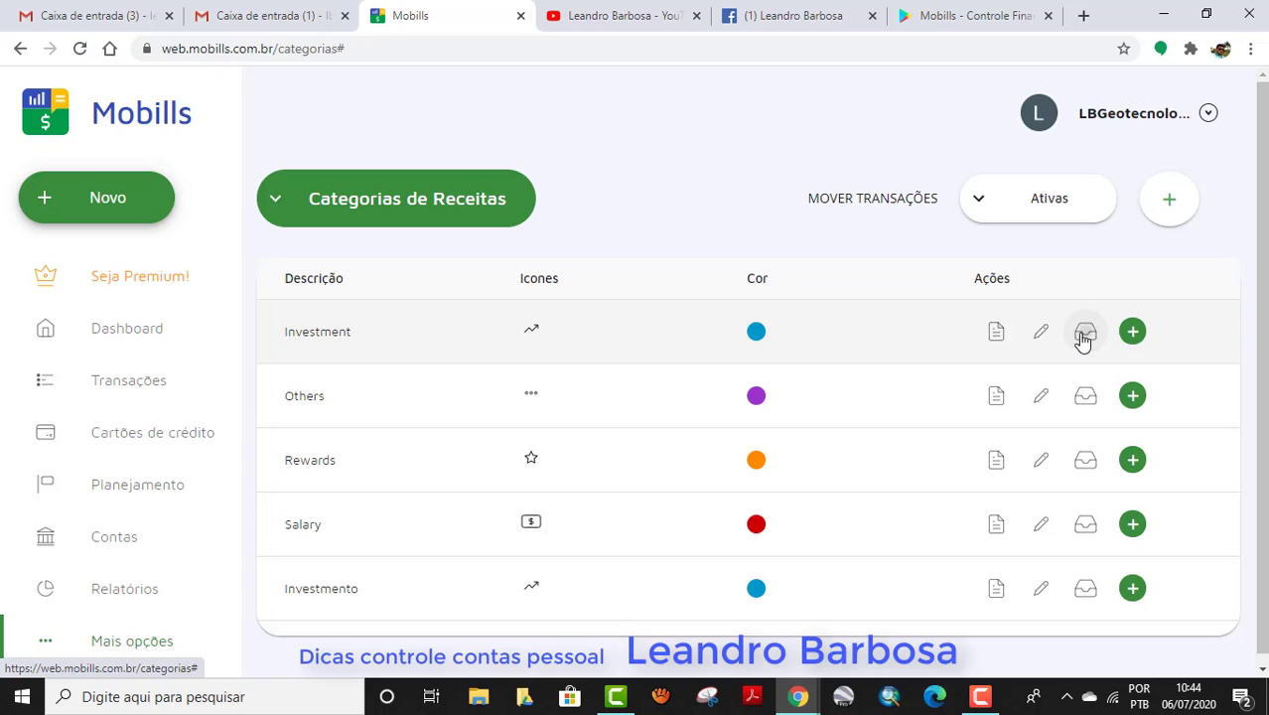
{"action": "left_click", "coordinate": [1084, 339]}
{"action": "left_click", "coordinate": [671, 441]}
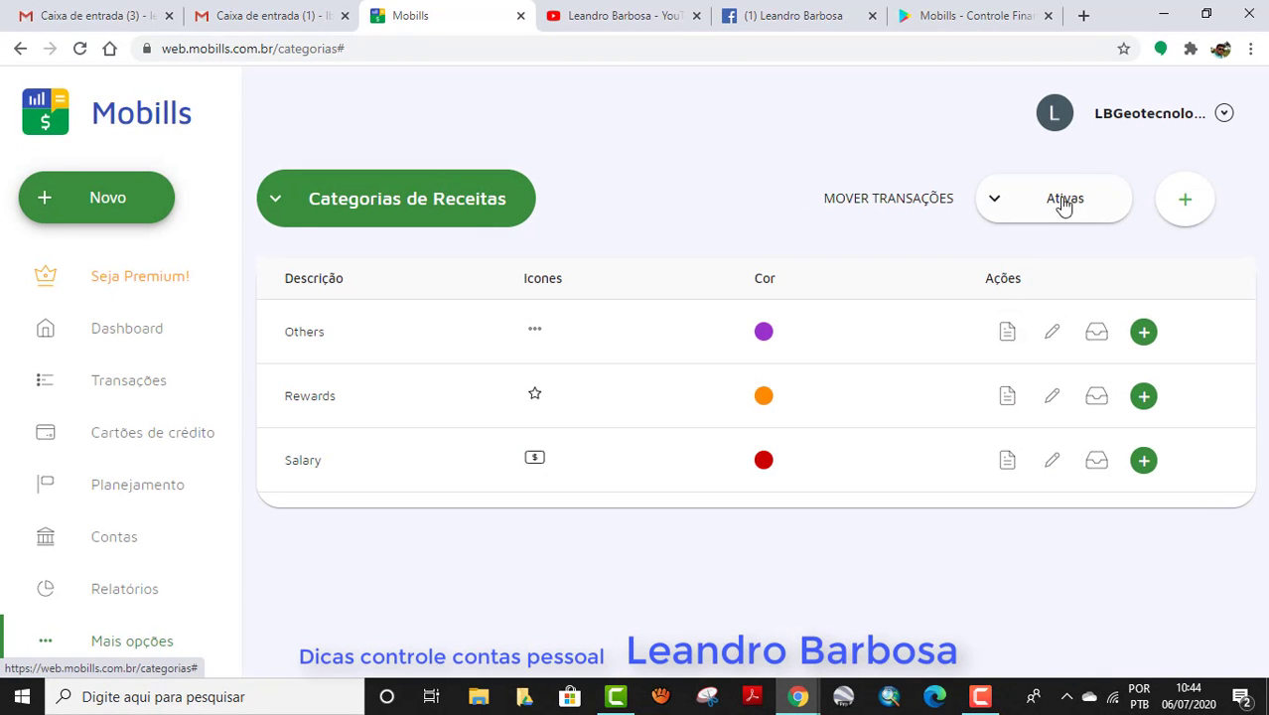
{"action": "left_click", "coordinate": [1065, 203]}
{"action": "left_click", "coordinate": [1046, 258]}
- Dismiss Mover transações and rename the Others category to 'Investimentos -'
{"action": "left_click", "coordinate": [900, 202]}
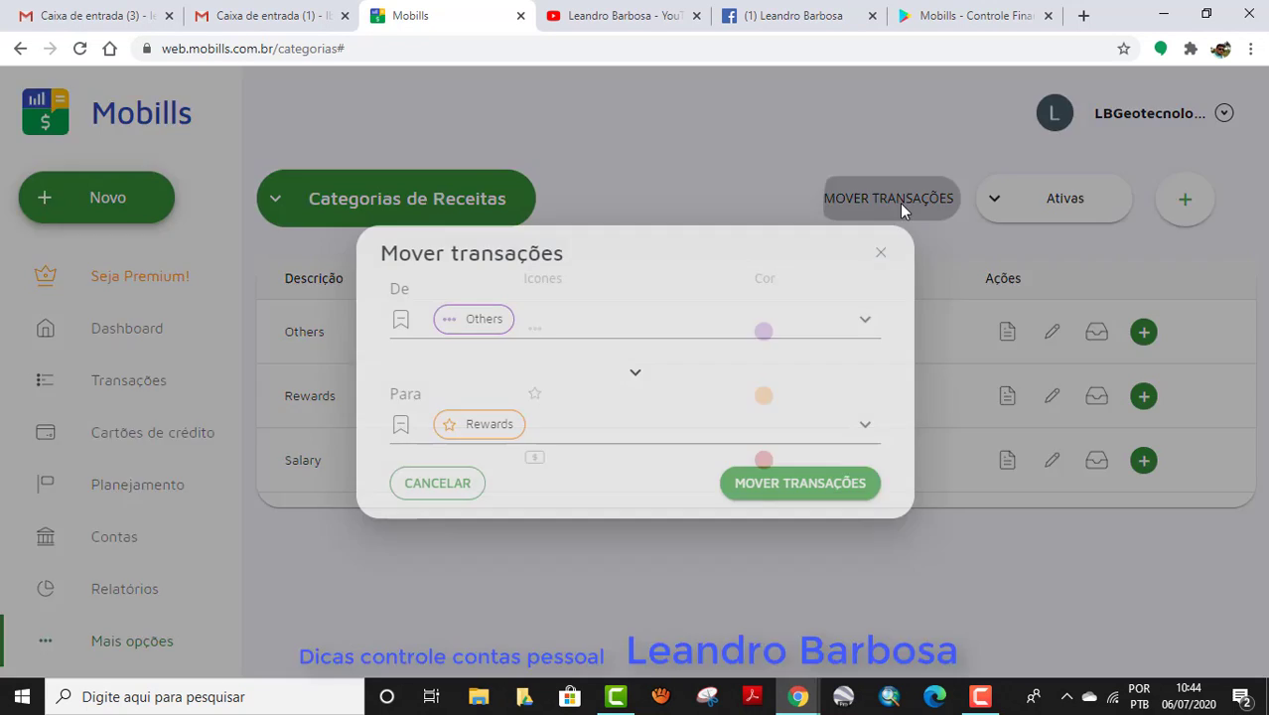
{"action": "left_click", "coordinate": [881, 252]}
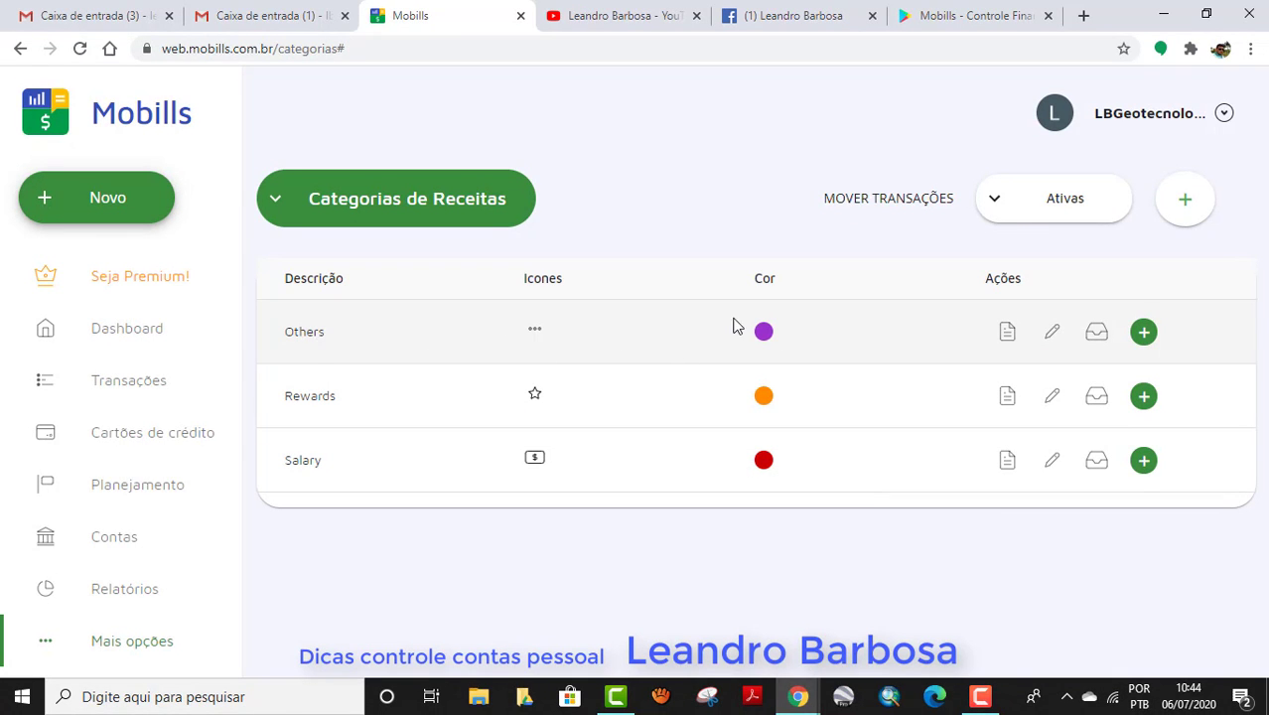
{"action": "left_click", "coordinate": [1052, 332]}
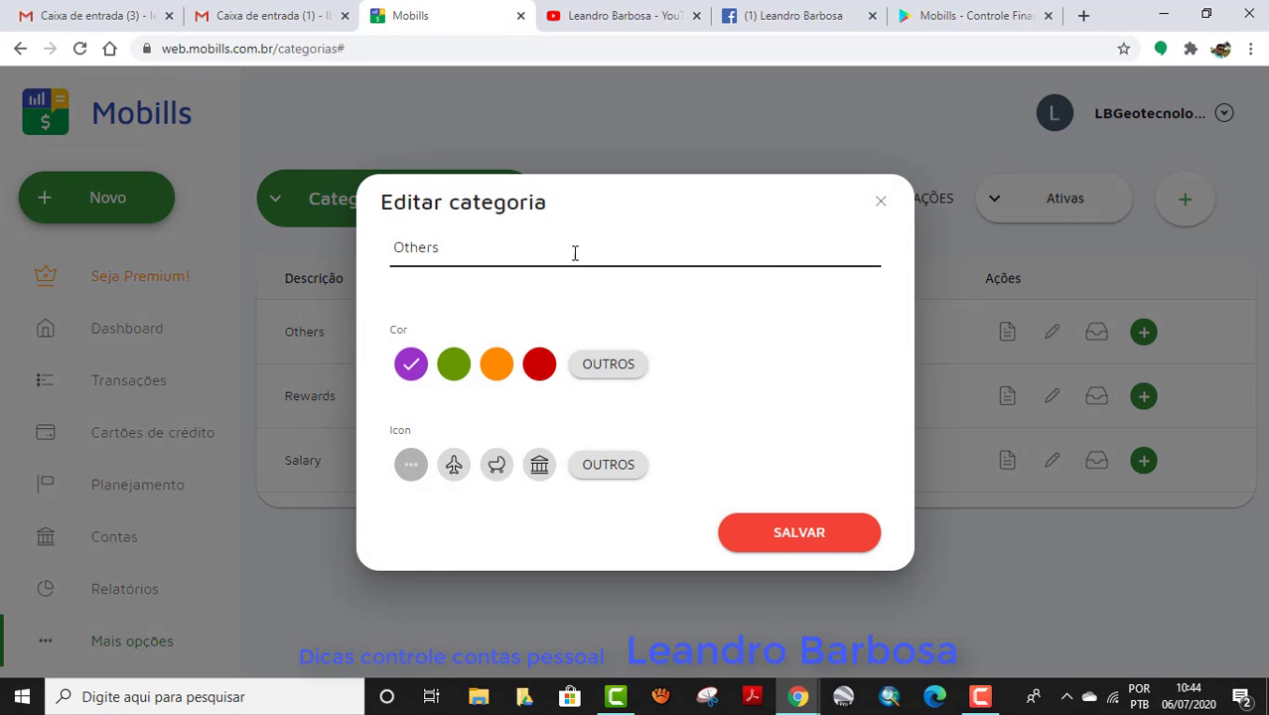
{"action": "double_click", "coordinate": [574, 252]}
{"action": "type", "text": "Investi"}
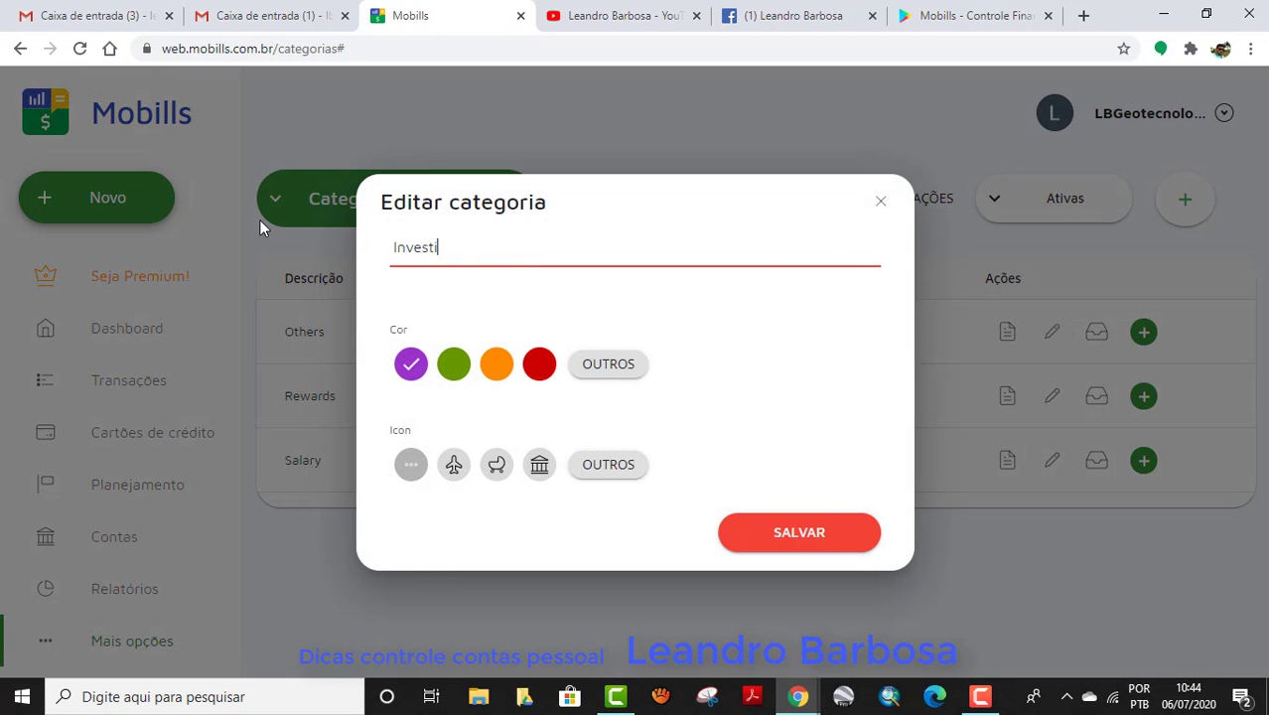
{"action": "type", "text": "mentos -"}
{"action": "left_click", "coordinate": [410, 467]}
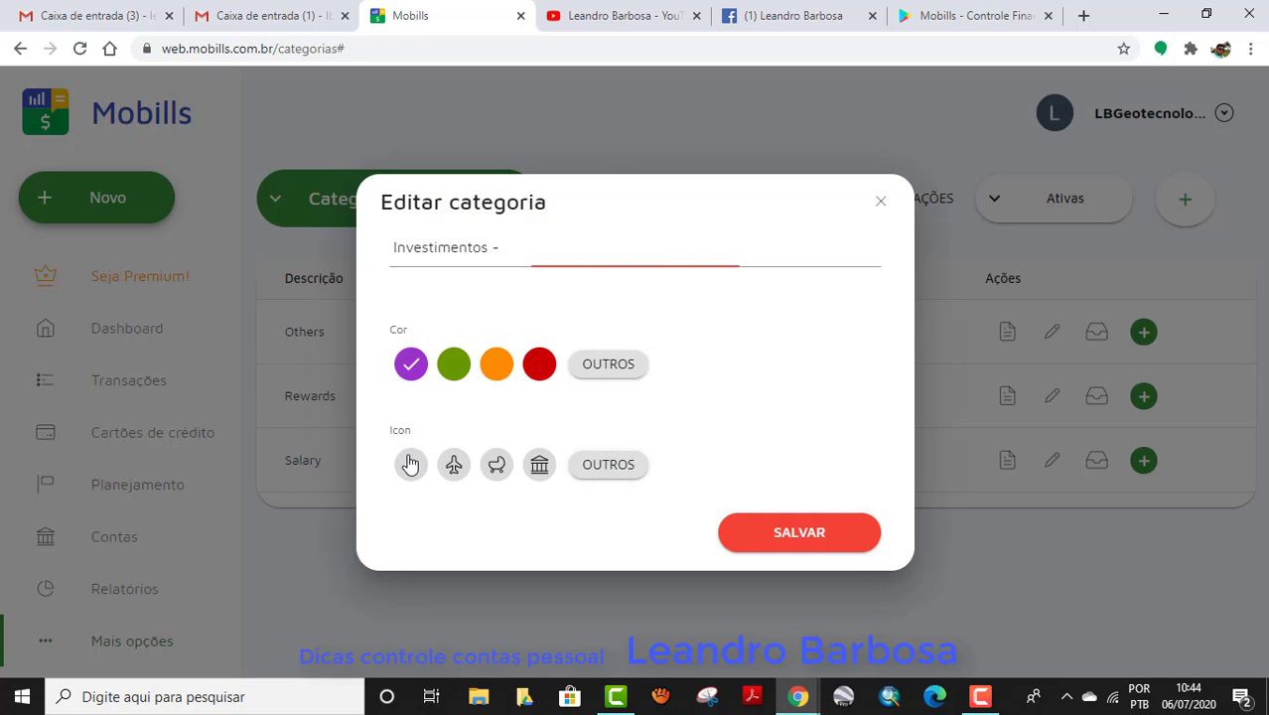
- Give Investimentos - the purple scales icon, save it and close the form
{"action": "left_click", "coordinate": [591, 469]}
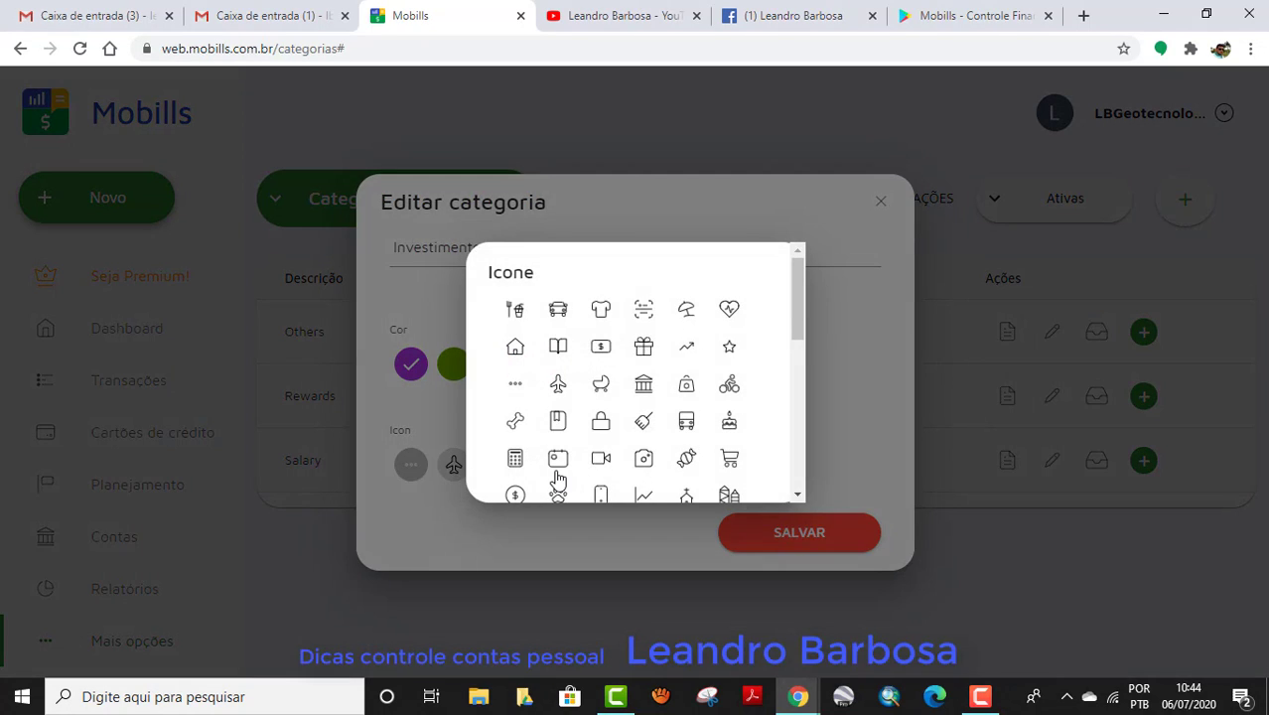
{"action": "scroll", "coordinate": [596, 437], "scroll_direction": "down", "scroll_amount": 5}
{"action": "scroll", "coordinate": [567, 437], "scroll_direction": "down", "scroll_amount": 5}
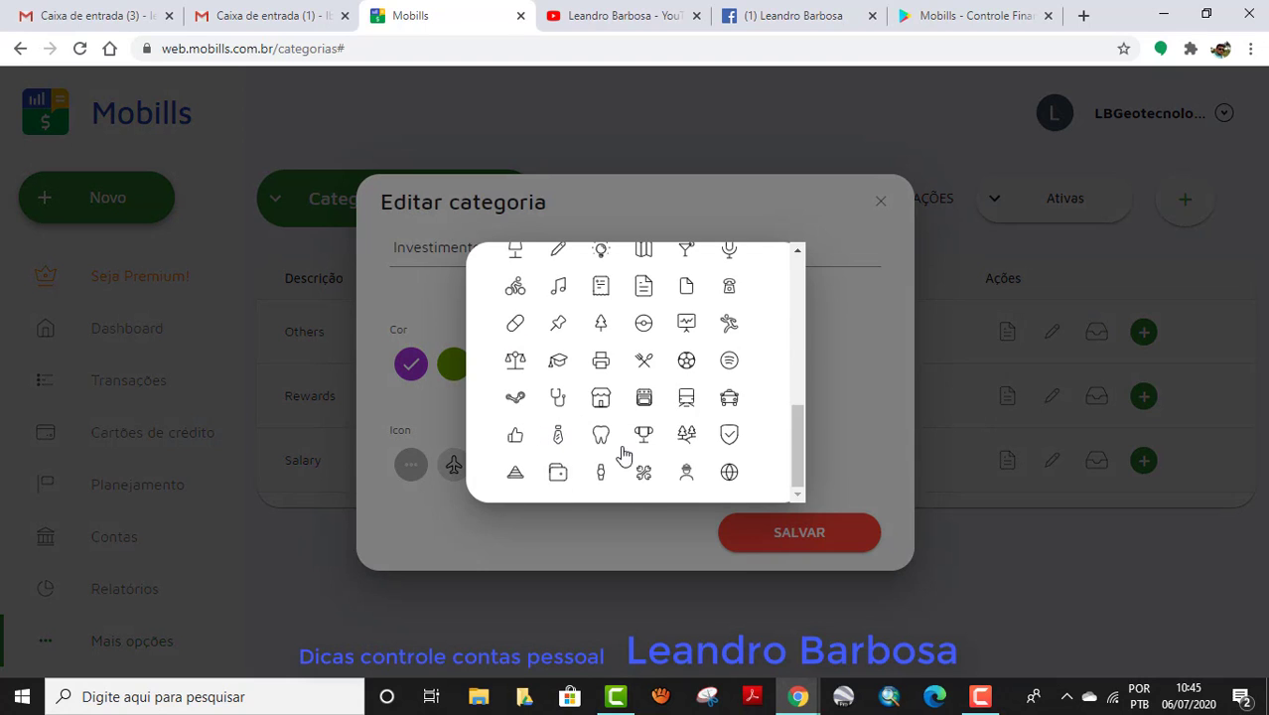
{"action": "scroll", "coordinate": [752, 477], "scroll_direction": "up", "scroll_amount": 10}
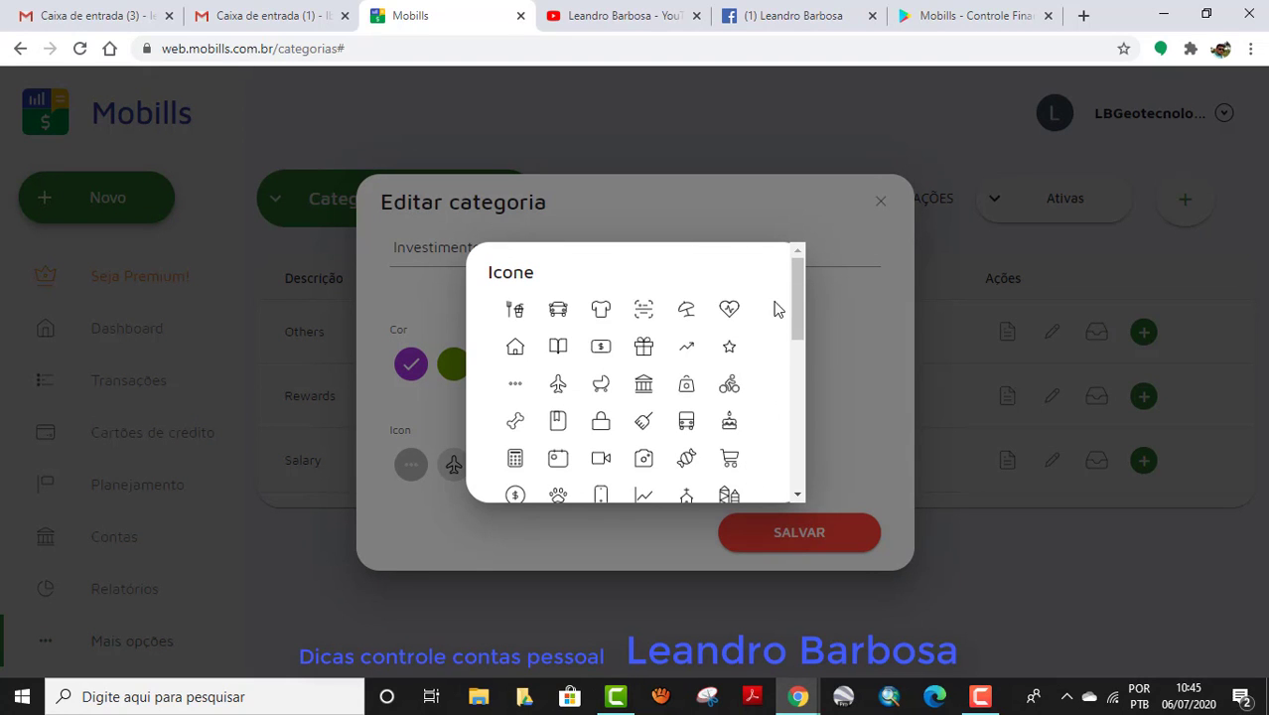
{"action": "mouse_move", "coordinate": [792, 299]}
{"action": "left_mouse_down"}
{"action": "mouse_move", "coordinate": [794, 467]}
{"action": "mouse_move", "coordinate": [782, 403]}
{"action": "mouse_move", "coordinate": [755, 469]}
{"action": "left_mouse_up"}
{"action": "left_click", "coordinate": [519, 382]}
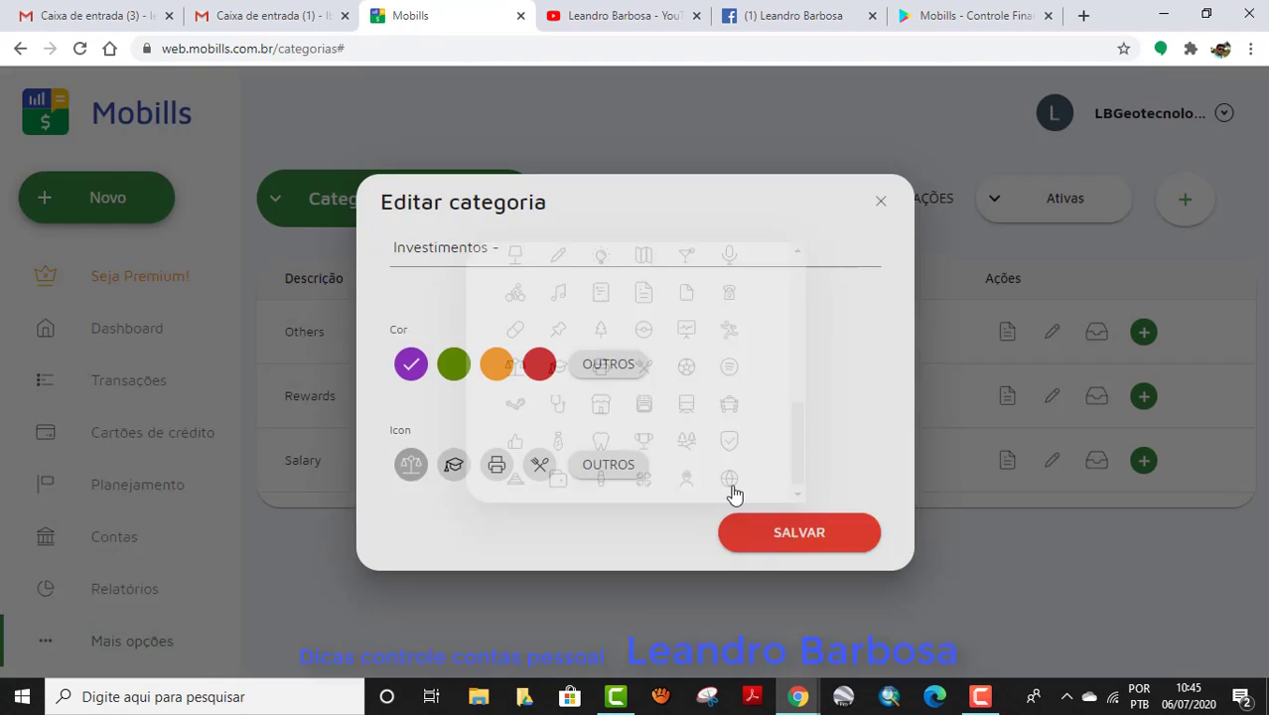
{"action": "left_click", "coordinate": [790, 529]}
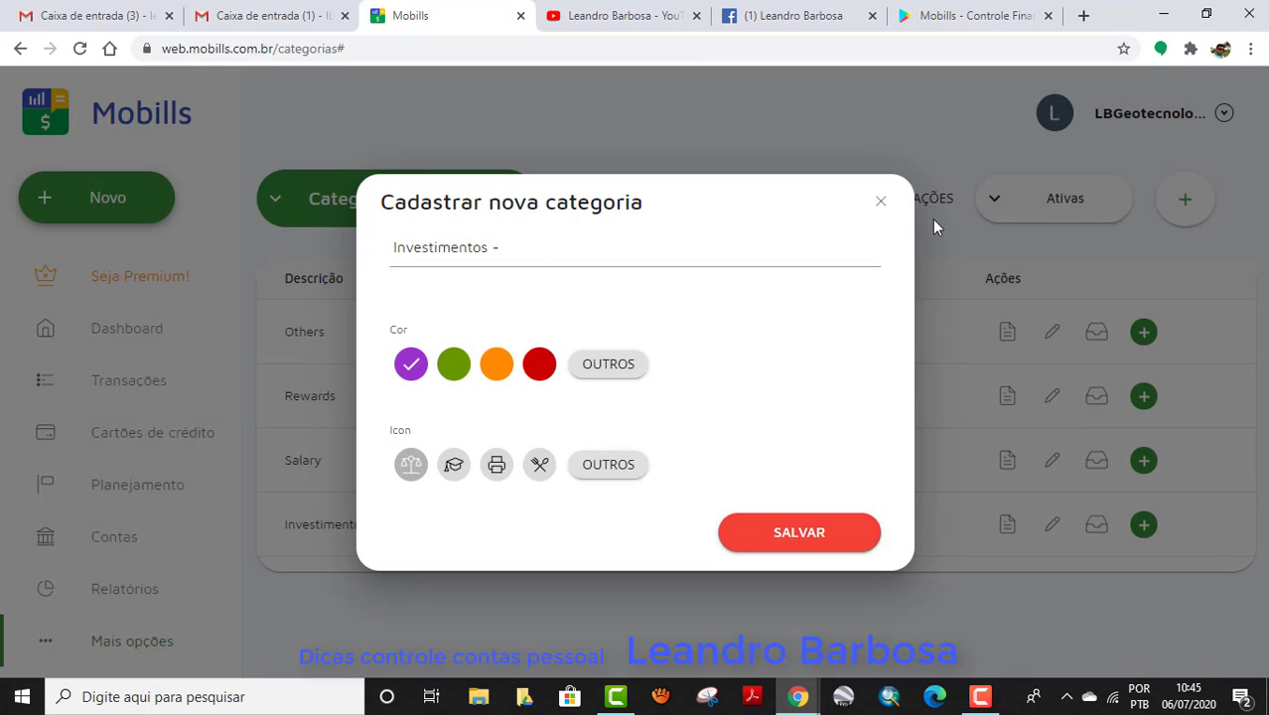
{"action": "left_click", "coordinate": [878, 203]}
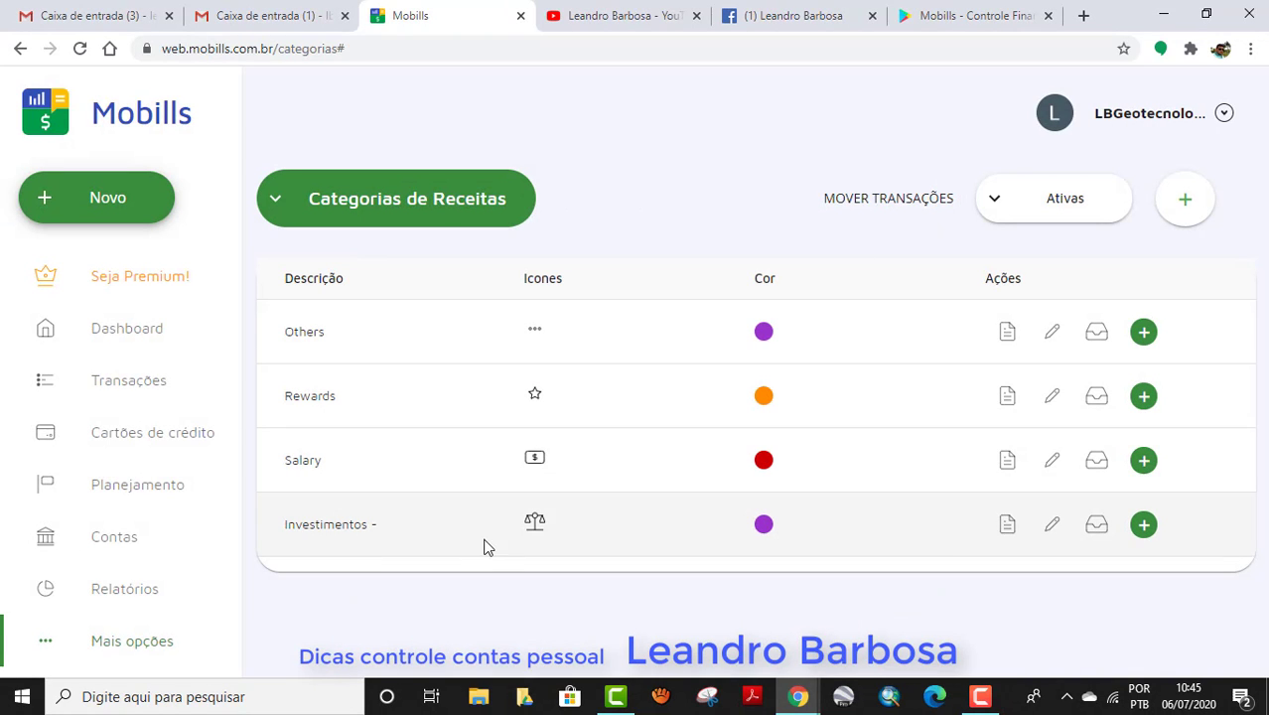
- Save the Salary category as 'Salario - CLT', keeping the red colour and money icon
{"action": "left_click", "coordinate": [1054, 462]}
{"action": "left_click_drag", "start_coordinate": [646, 261], "coordinate": [205, 254]}
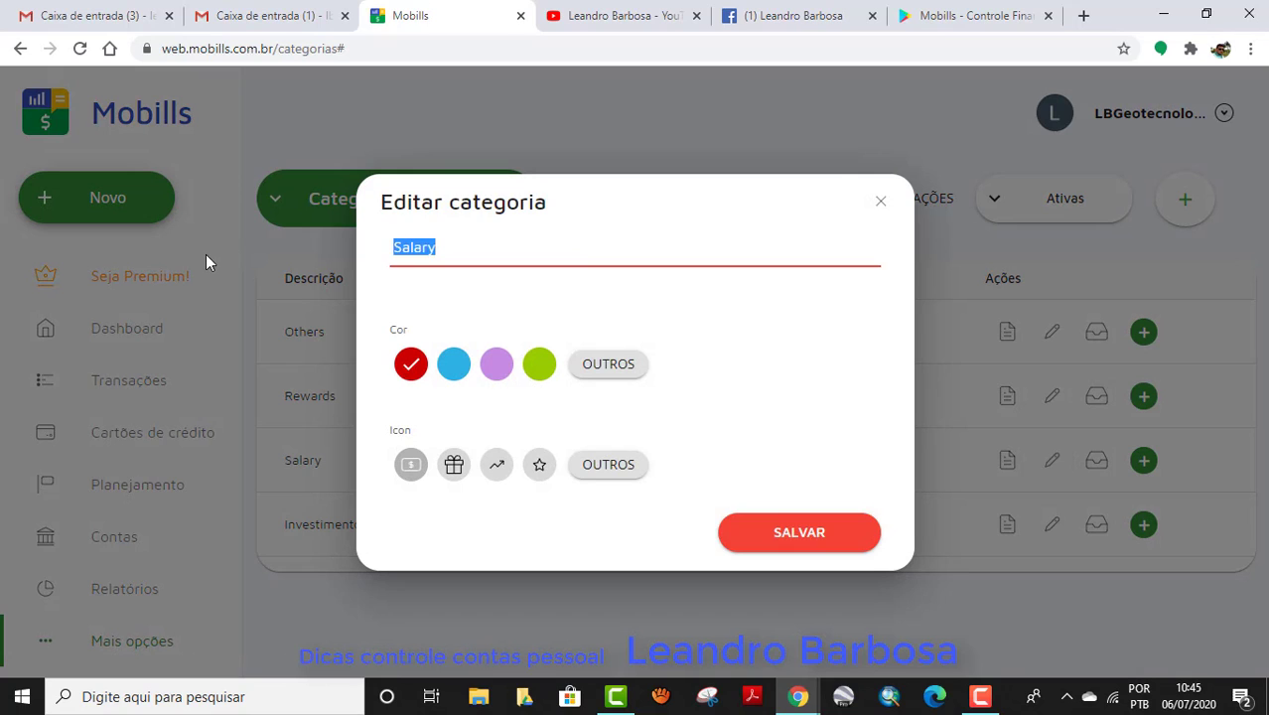
{"action": "type", "text": "Sa"}
{"action": "key", "text": "BackSpace"}
{"action": "key", "text": "BackSpace"}
{"action": "type", "text": "Sa"}
{"action": "key", "text": "BackSpace"}
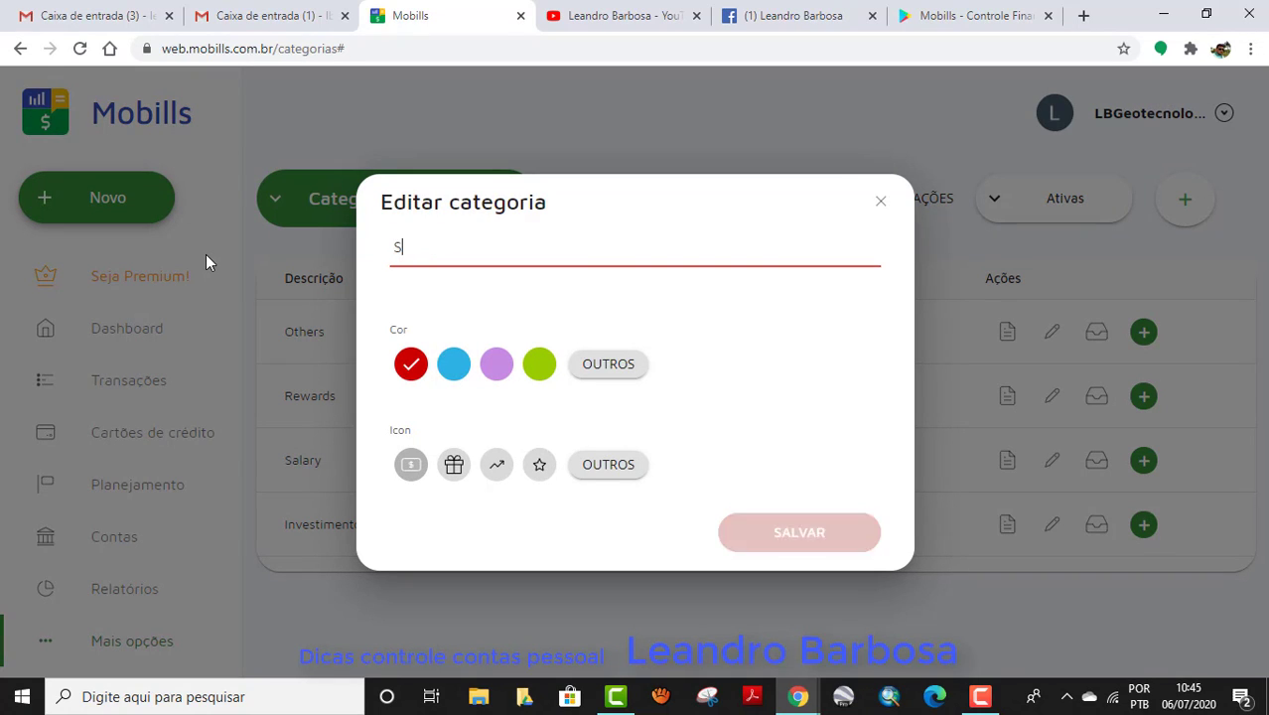
{"action": "type", "text": "alario - CLT"}
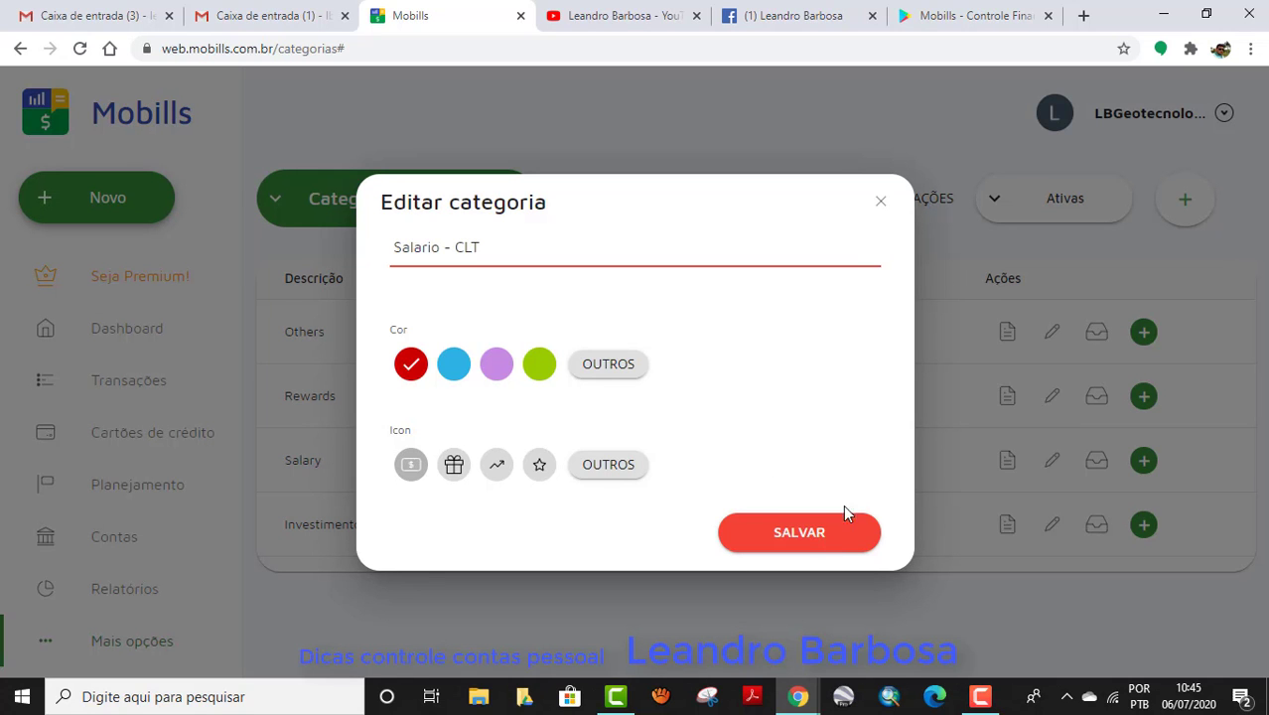
{"action": "left_click", "coordinate": [586, 474]}
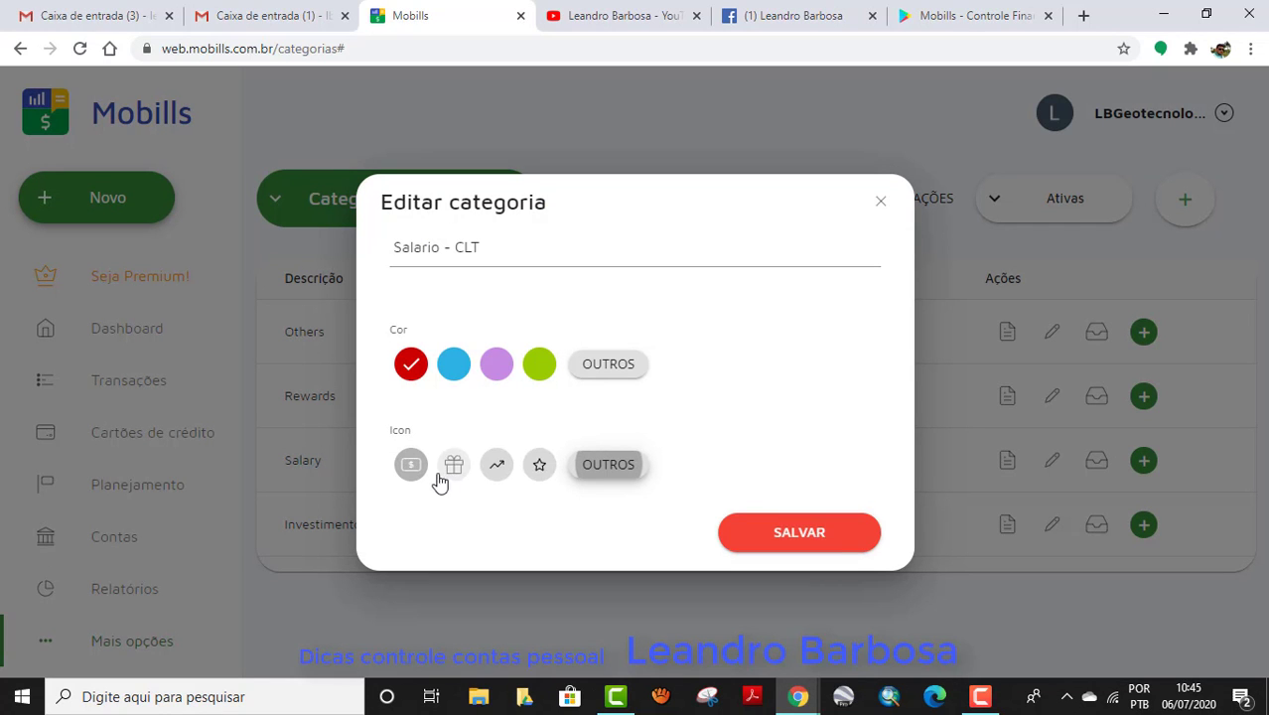
{"action": "left_click", "coordinate": [768, 540]}
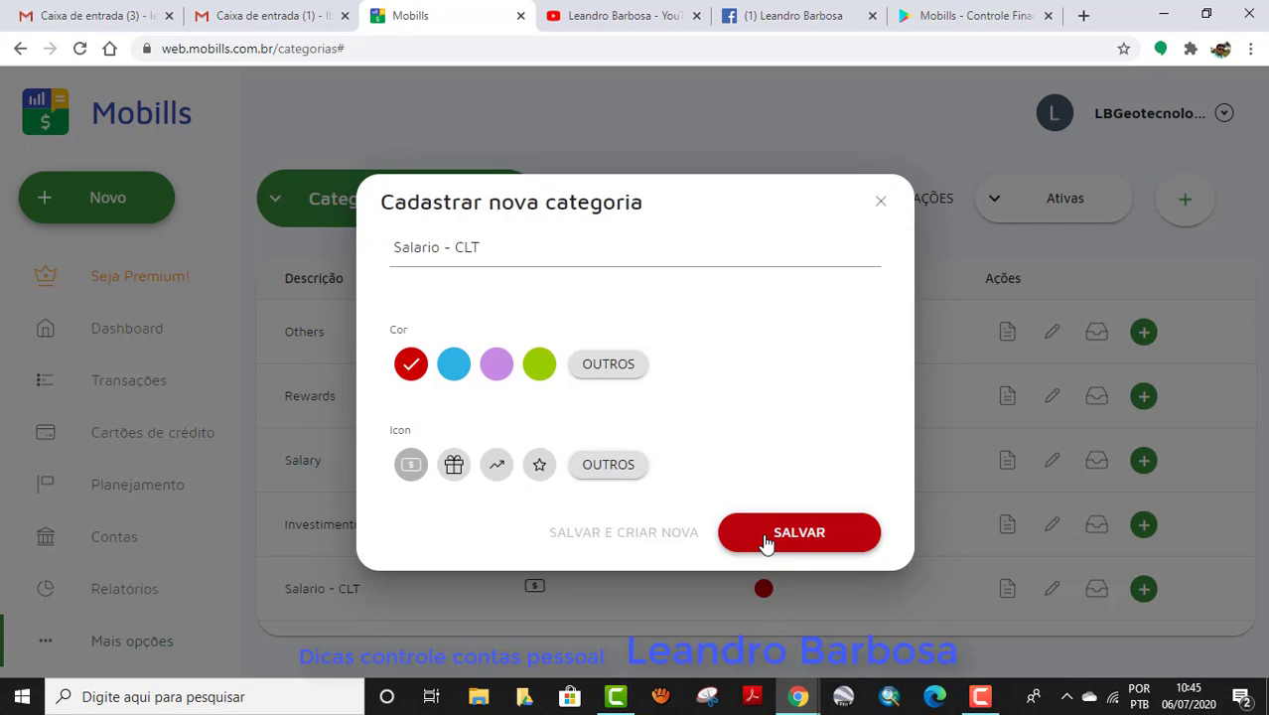
{"action": "left_click", "coordinate": [767, 540]}
{"action": "left_click", "coordinate": [880, 202]}
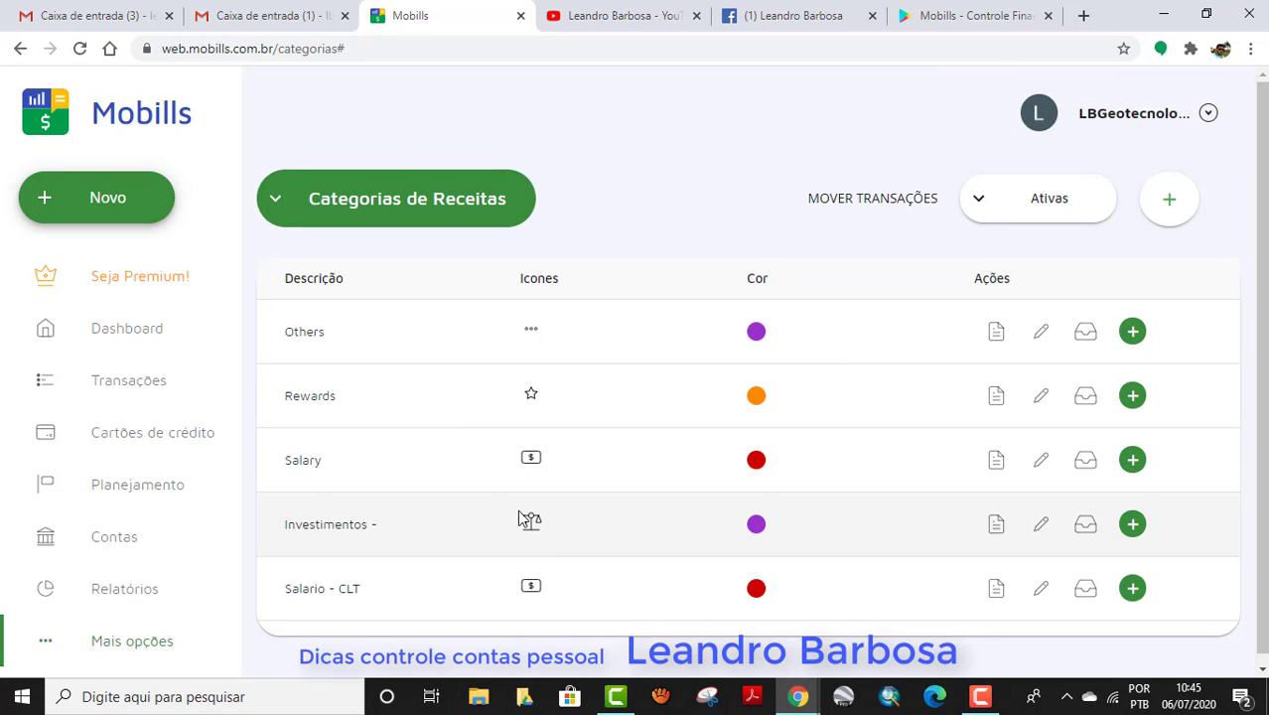
- Archive the Salary income category and show the archived categories
{"action": "left_click", "coordinate": [1085, 461]}
{"action": "left_click", "coordinate": [656, 437]}
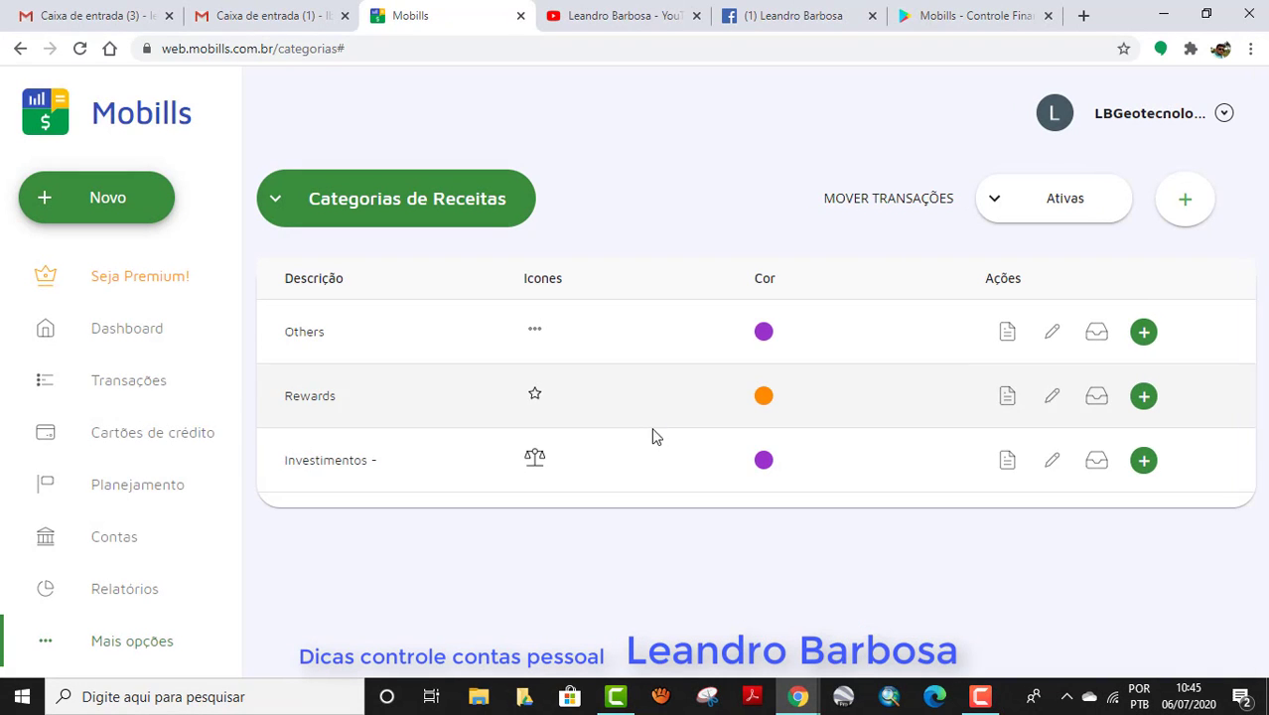
{"action": "left_click", "coordinate": [1061, 221]}
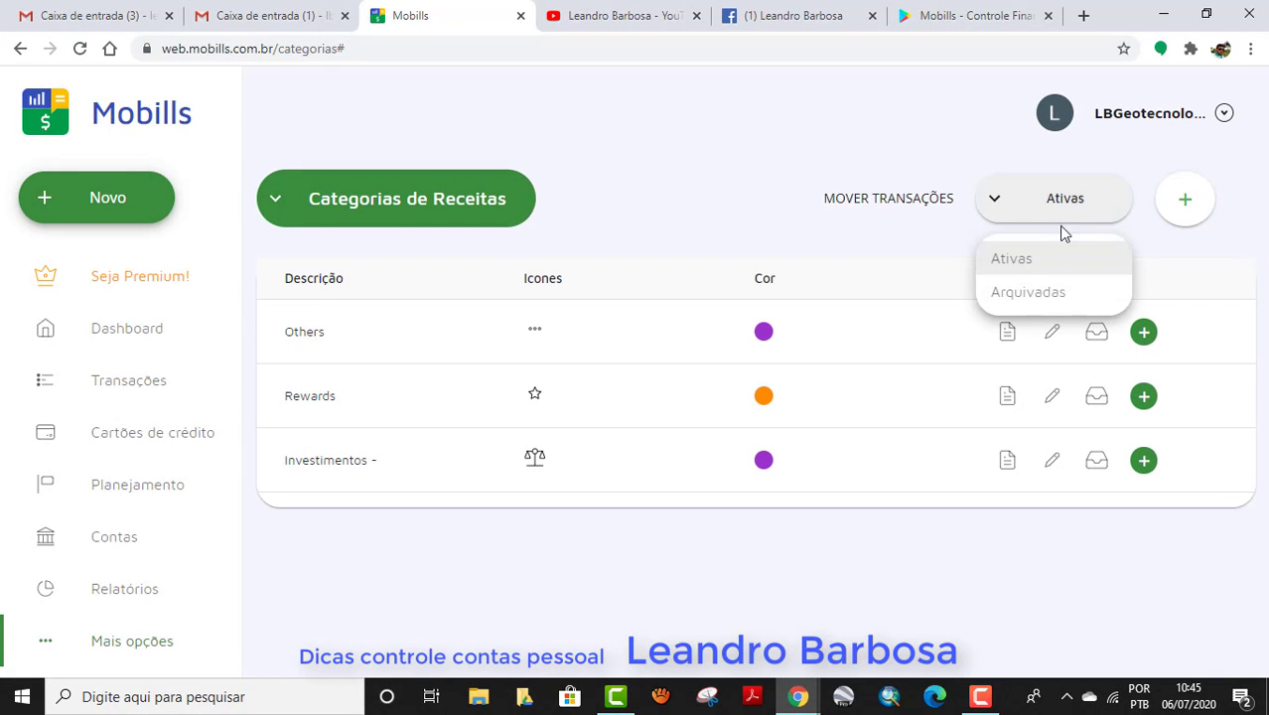
{"action": "left_click", "coordinate": [1038, 297]}
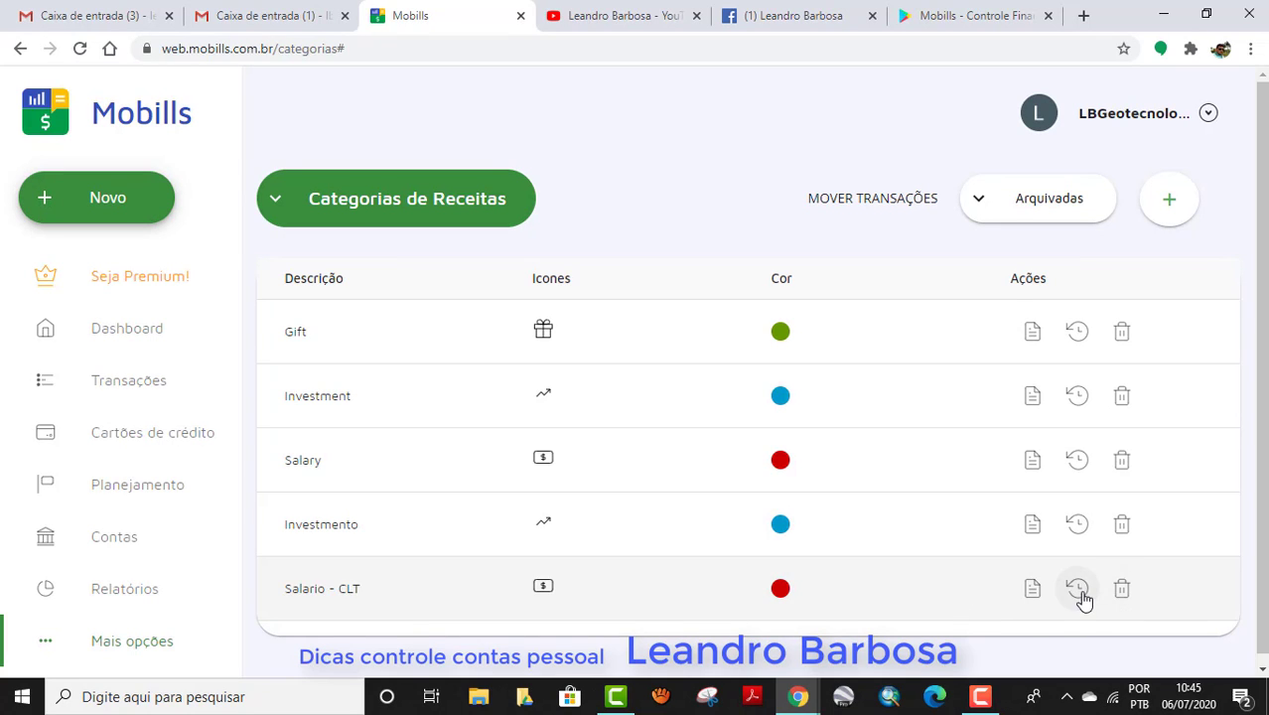
- Restore Salario - CLT, archive Salary again, and return to the archived list
{"action": "left_click", "coordinate": [1078, 591]}
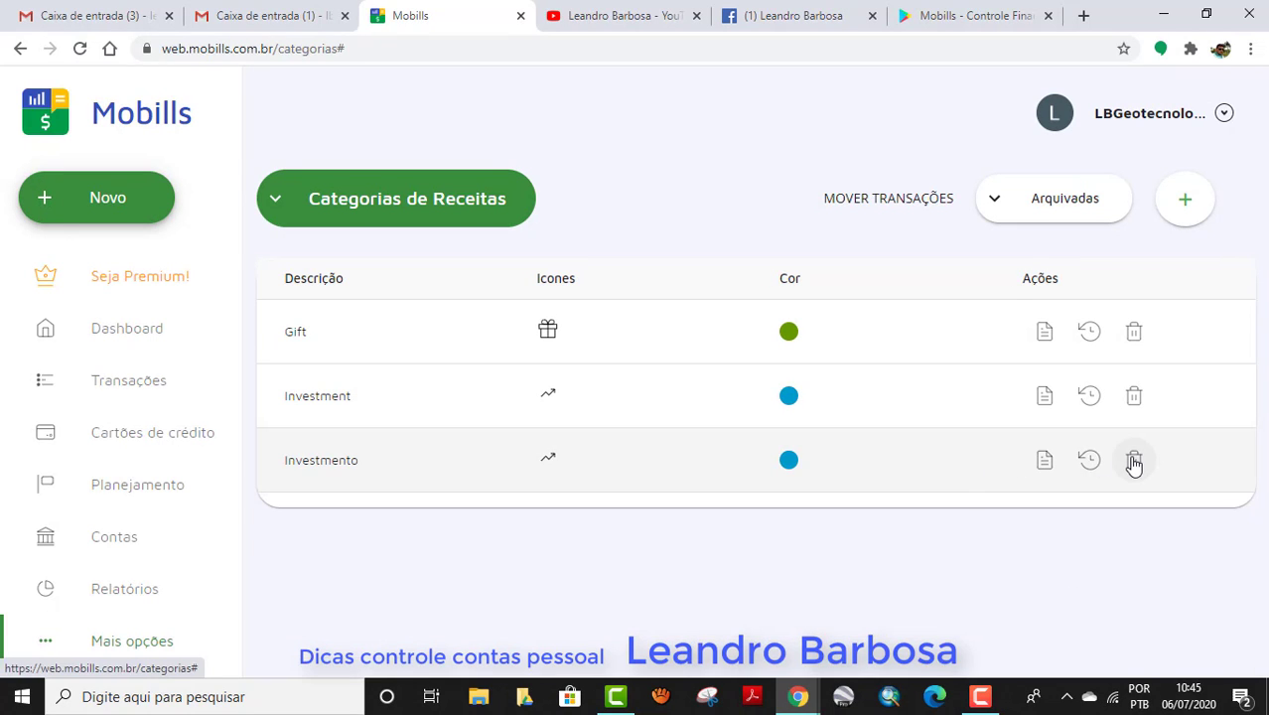
{"action": "left_click", "coordinate": [1070, 206]}
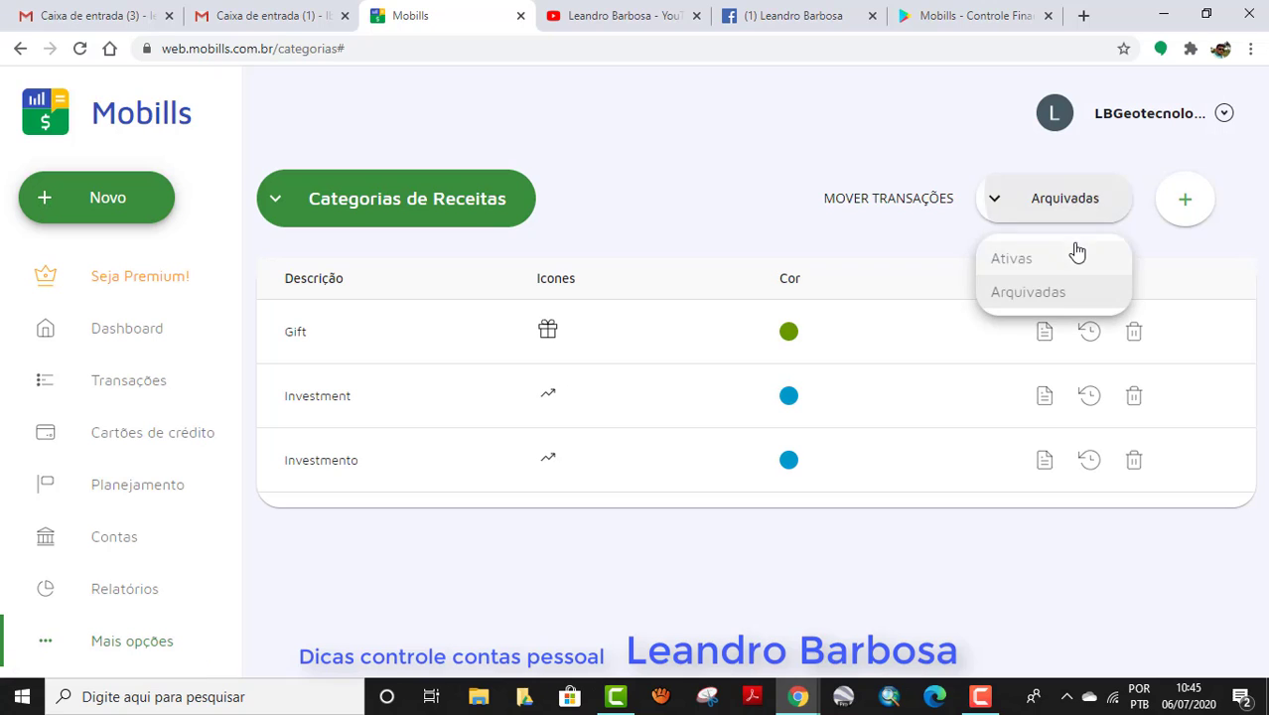
{"action": "left_click", "coordinate": [1061, 260]}
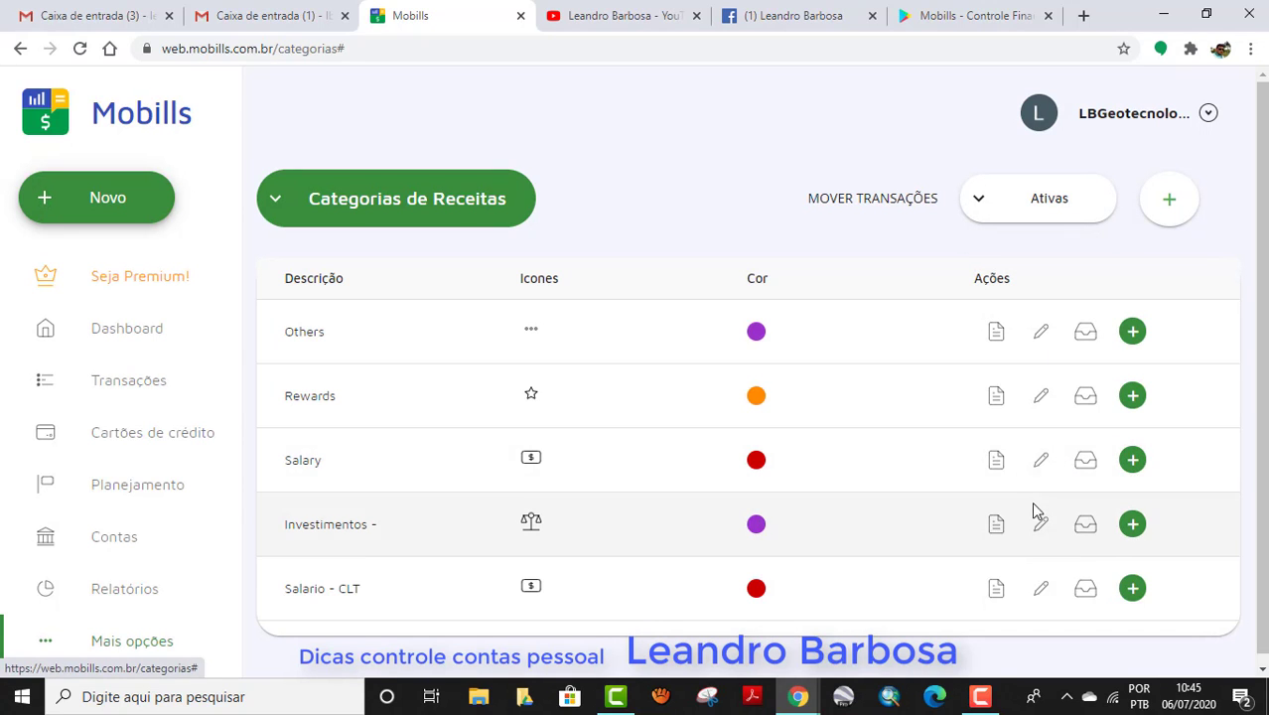
{"action": "left_click", "coordinate": [1085, 467]}
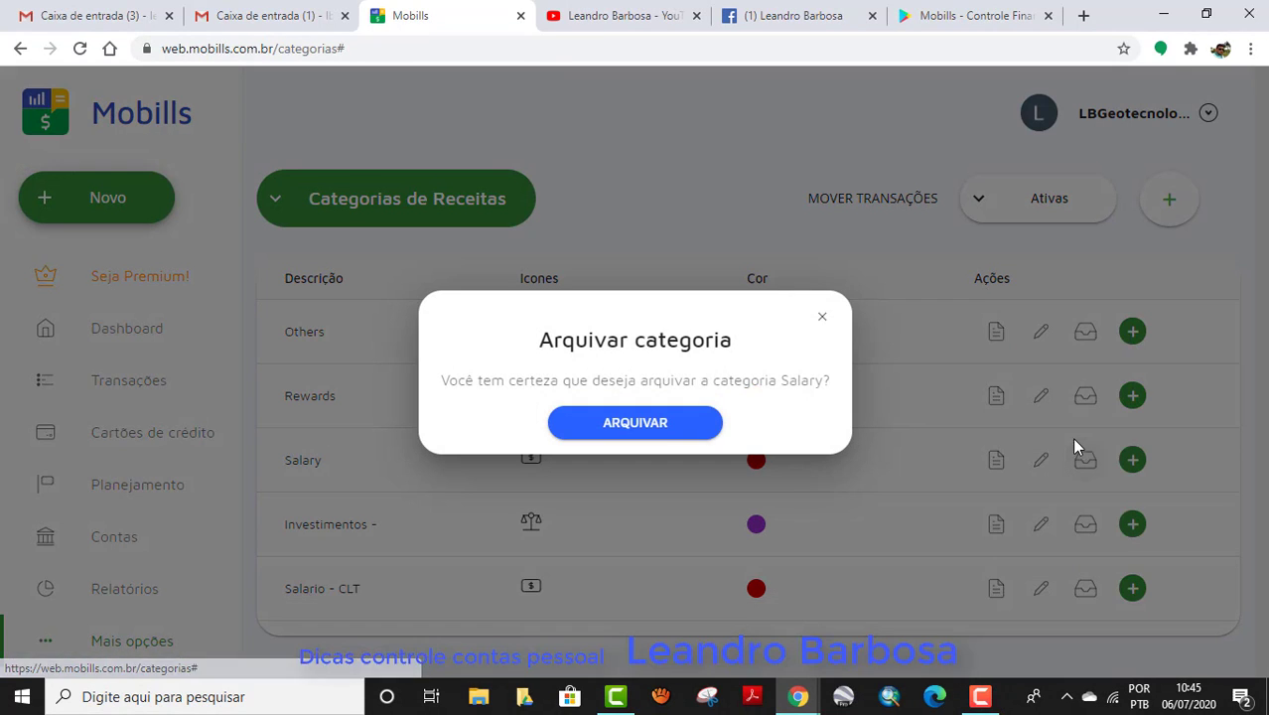
{"action": "left_click", "coordinate": [659, 426]}
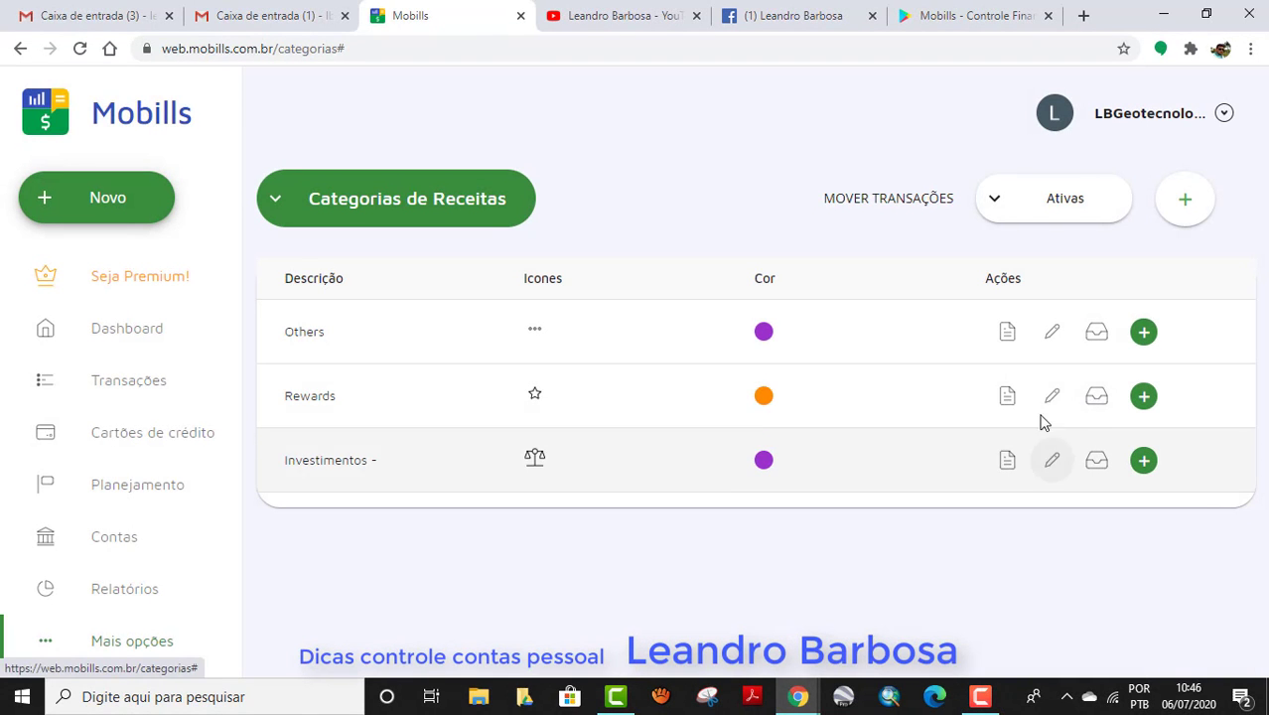
{"action": "left_click", "coordinate": [1039, 210]}
{"action": "left_click", "coordinate": [1042, 294]}
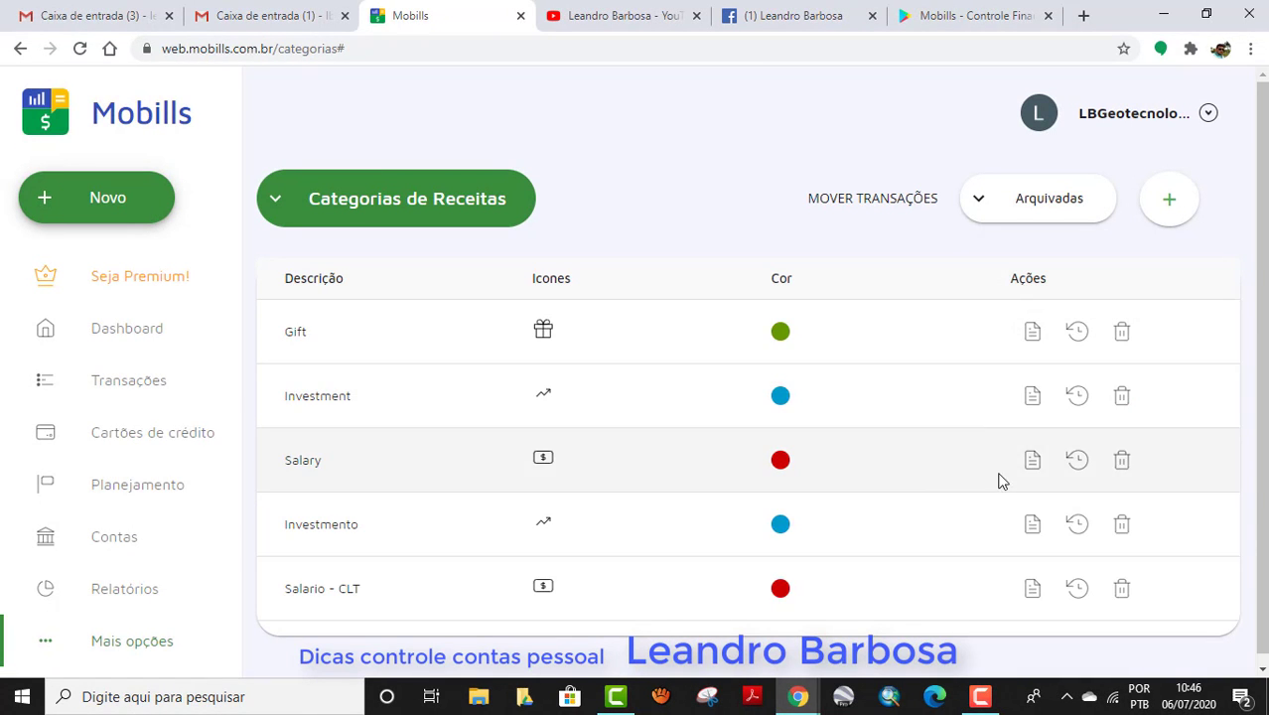
- Try deleting Salary, moving its transactions to Others and confirming with the name 'Salary'
{"action": "left_click", "coordinate": [1121, 465]}
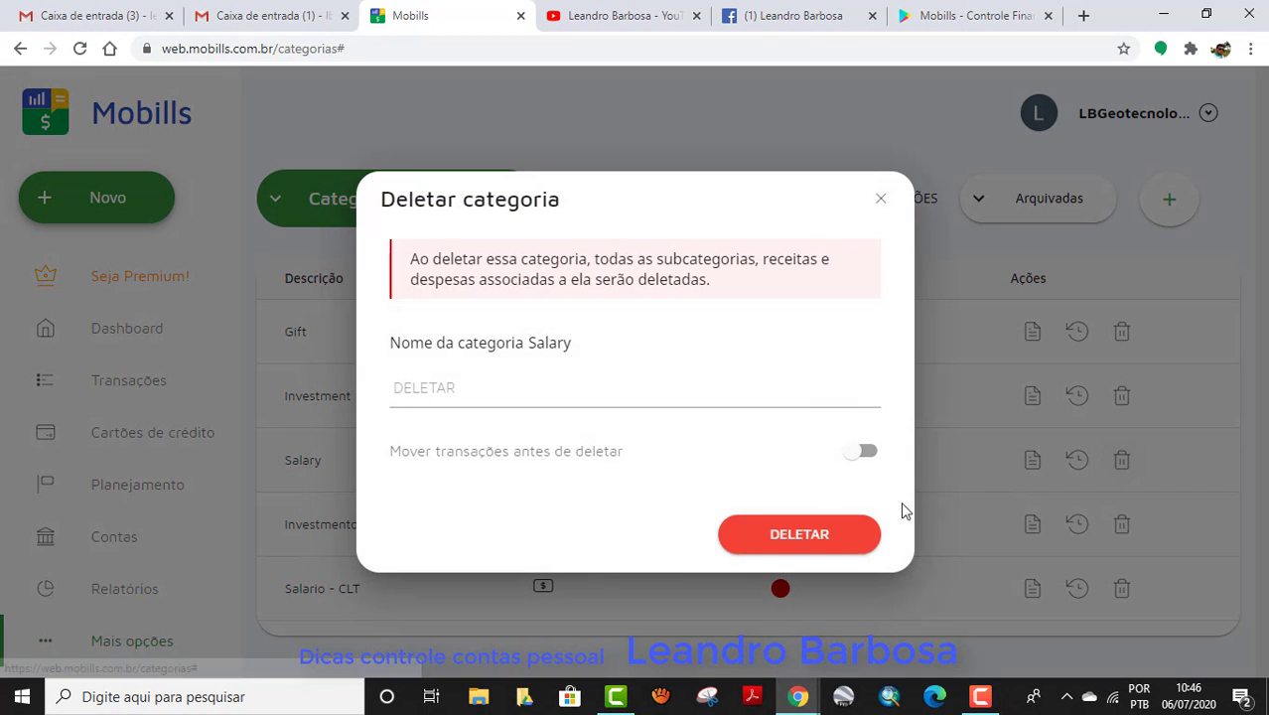
{"action": "left_click", "coordinate": [862, 454]}
{"action": "left_click", "coordinate": [826, 485]}
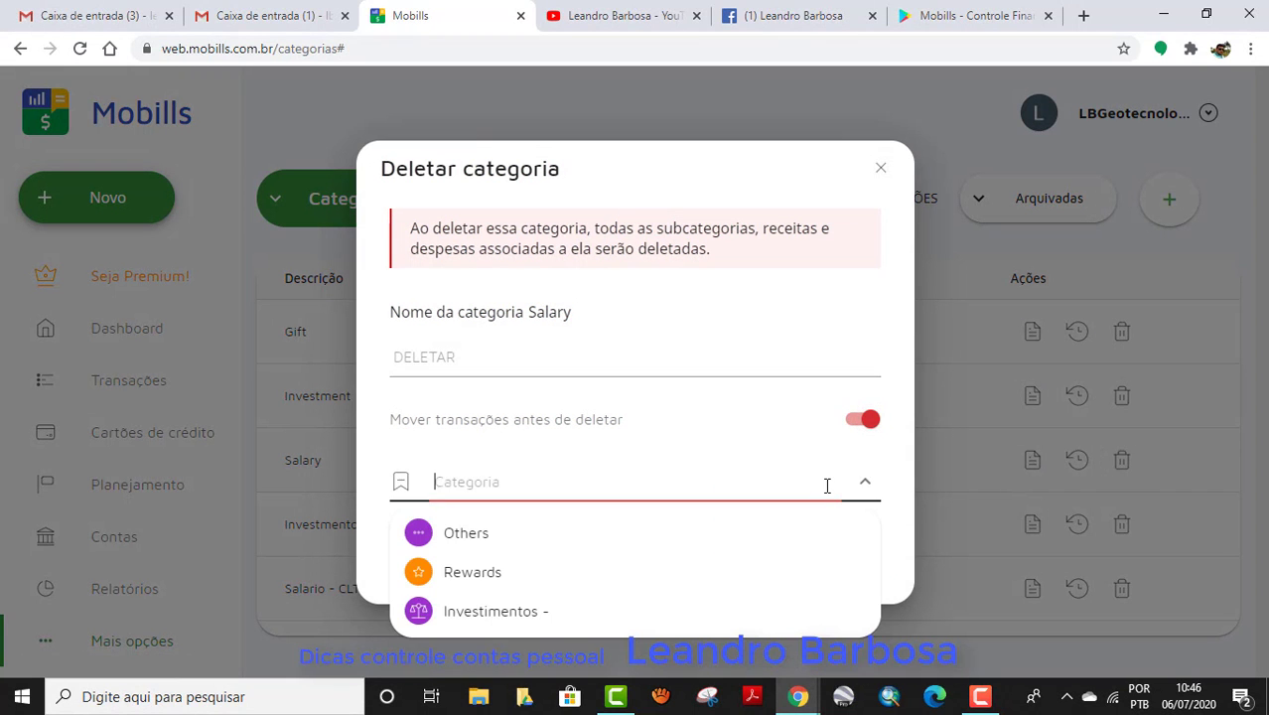
{"action": "left_click", "coordinate": [803, 540]}
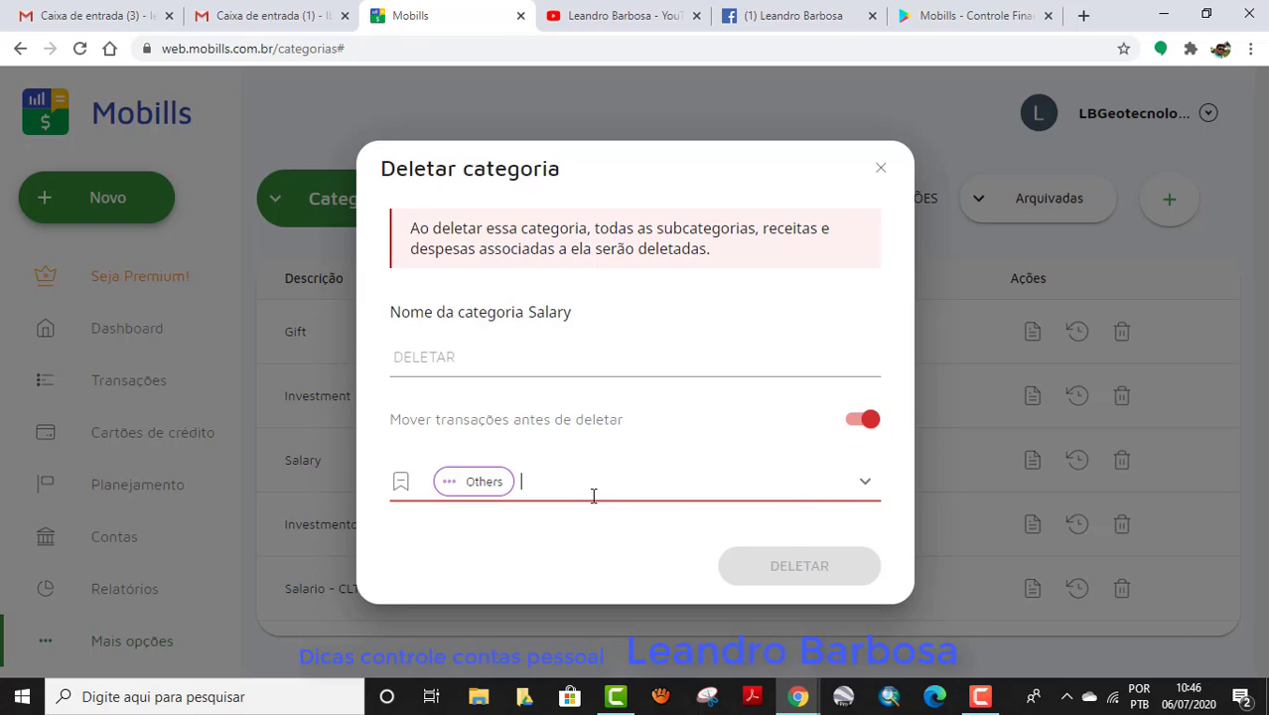
{"action": "left_click", "coordinate": [567, 353]}
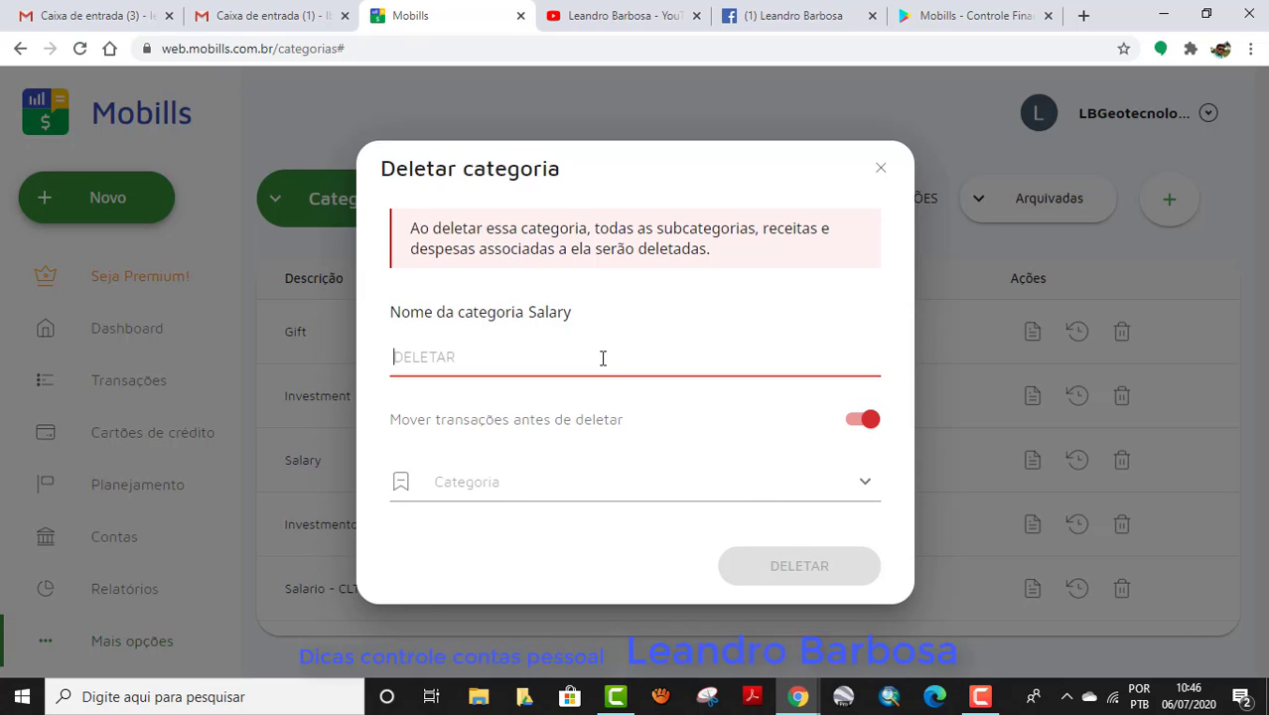
{"action": "left_click_drag", "start_coordinate": [571, 312], "coordinate": [530, 323]}
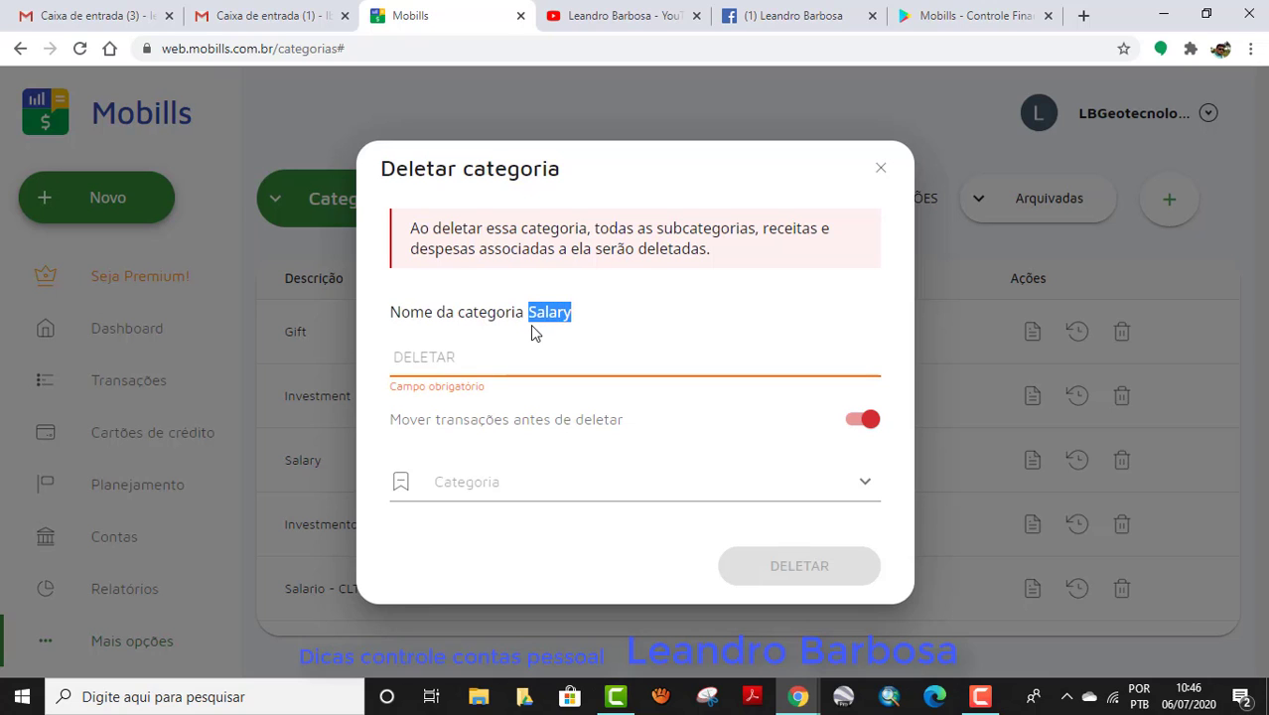
{"action": "key", "text": "ctrl+c"}
{"action": "left_click", "coordinate": [523, 356]}
{"action": "key", "text": "ctrl+v"}
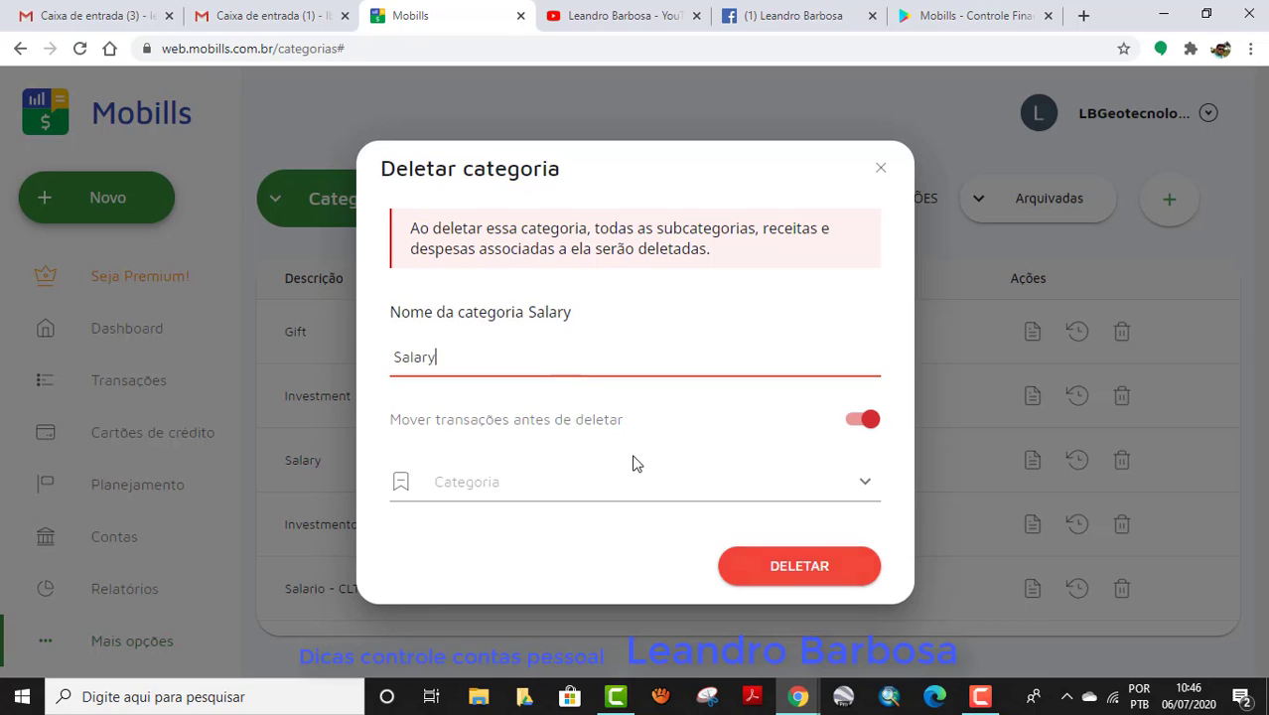
{"action": "left_click", "coordinate": [791, 574]}
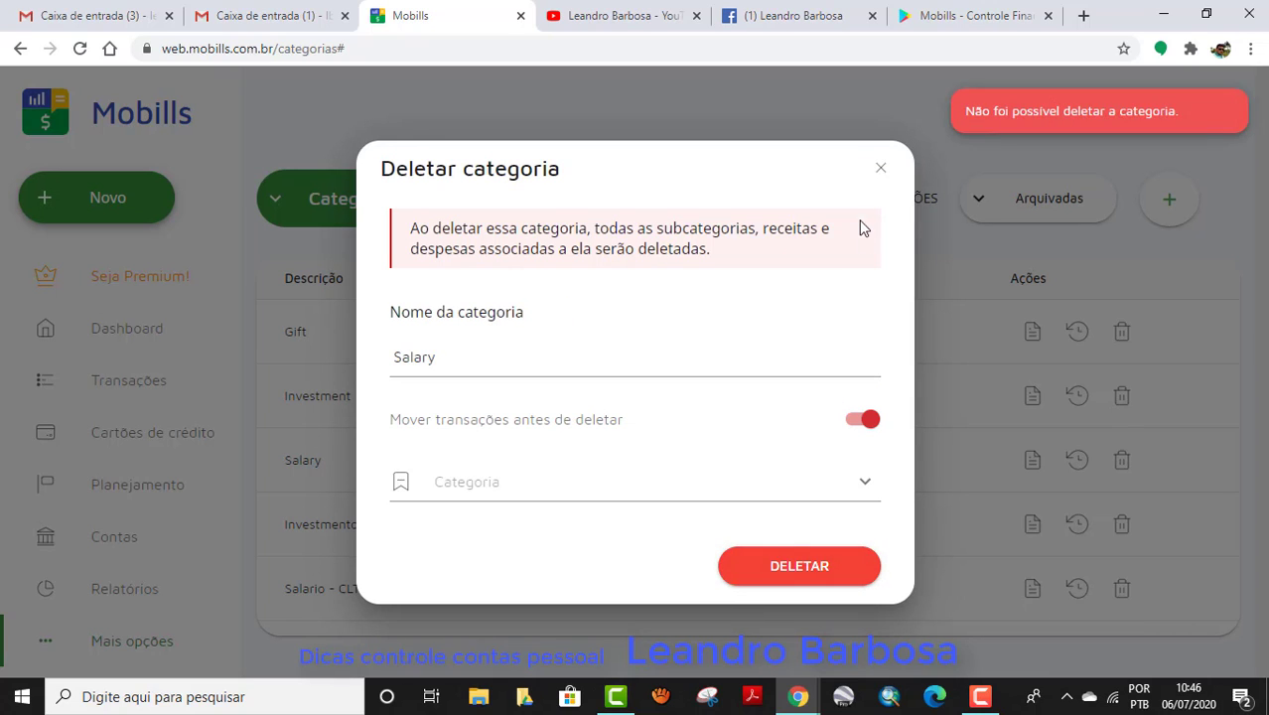
{"action": "left_click", "coordinate": [882, 172]}
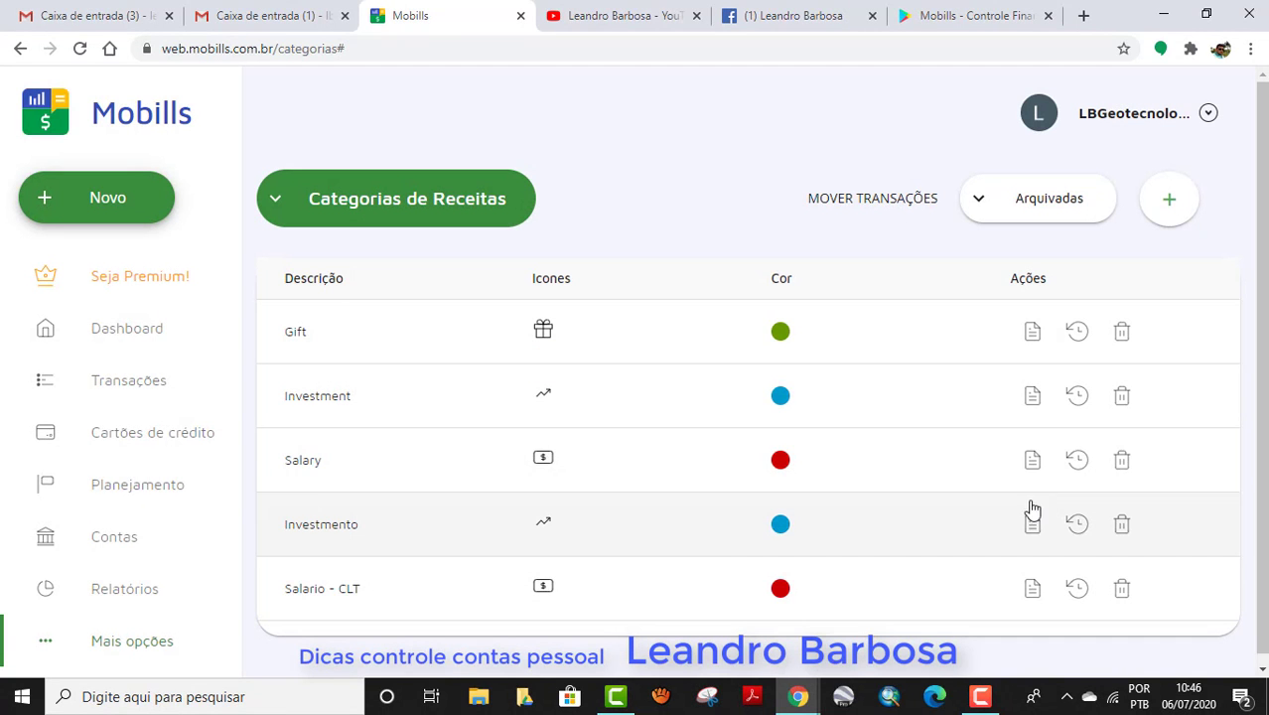
- Restore Salary and Salario - CLT from Arquivadas so they show among the active categories
{"action": "left_click", "coordinate": [1042, 214]}
{"action": "left_click", "coordinate": [1033, 260]}
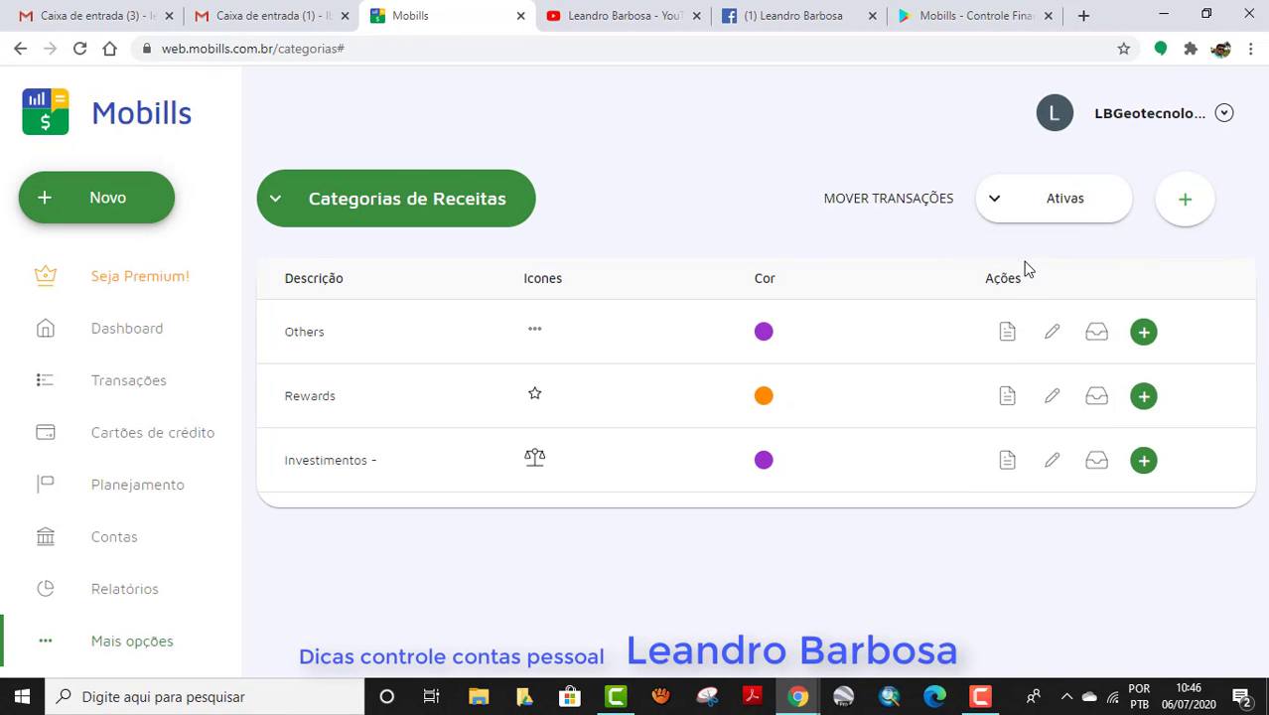
{"action": "left_click", "coordinate": [1062, 204]}
{"action": "left_click", "coordinate": [1055, 293]}
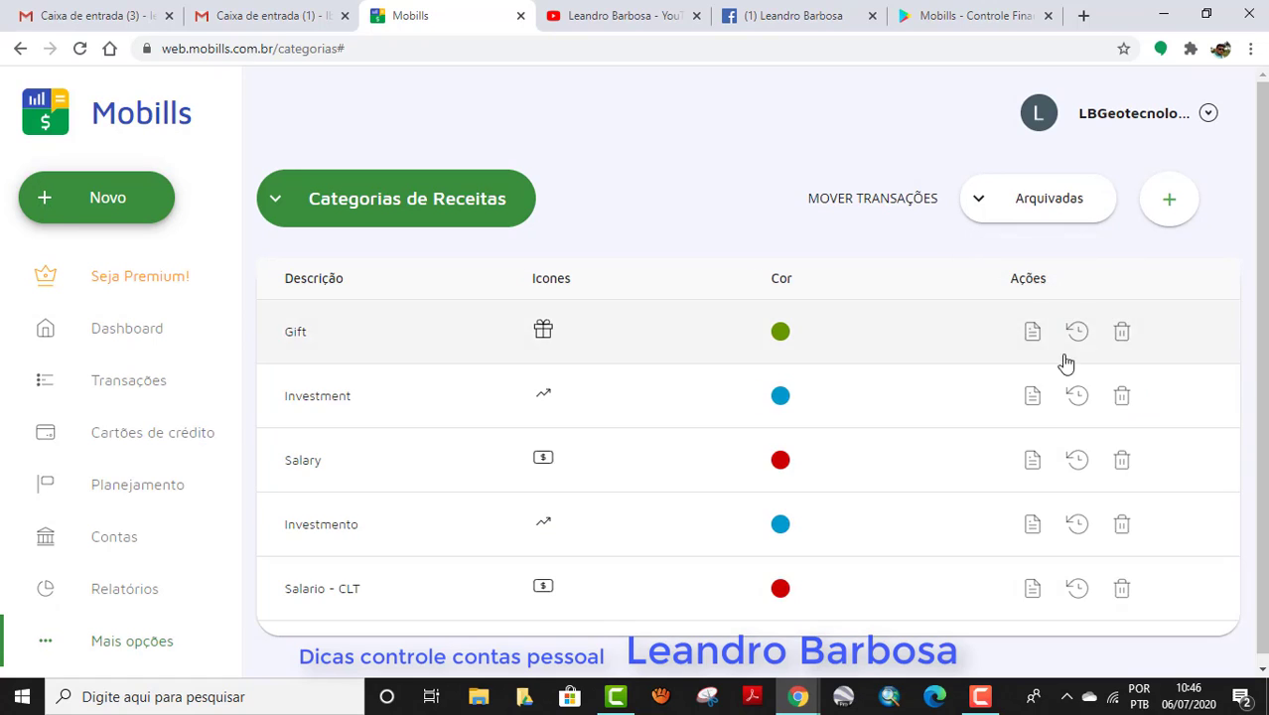
{"action": "left_click", "coordinate": [1078, 592]}
{"action": "left_click", "coordinate": [1069, 213]}
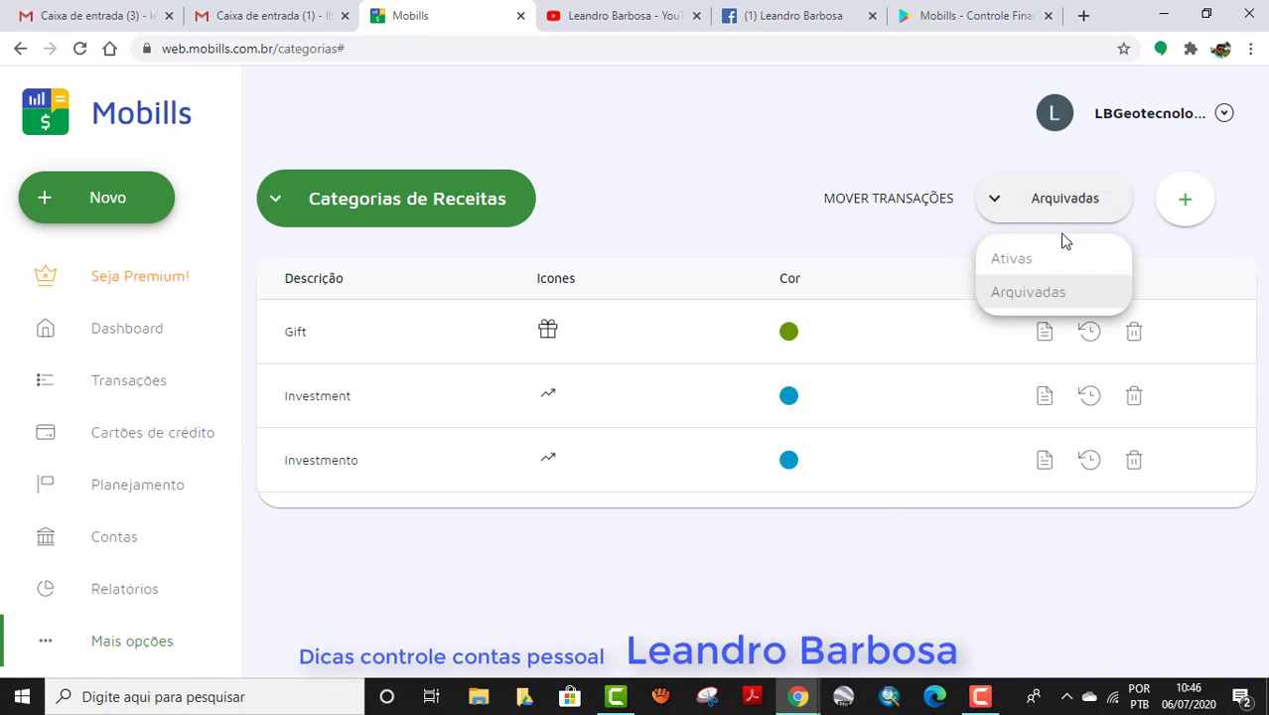
{"action": "left_click", "coordinate": [1051, 258]}
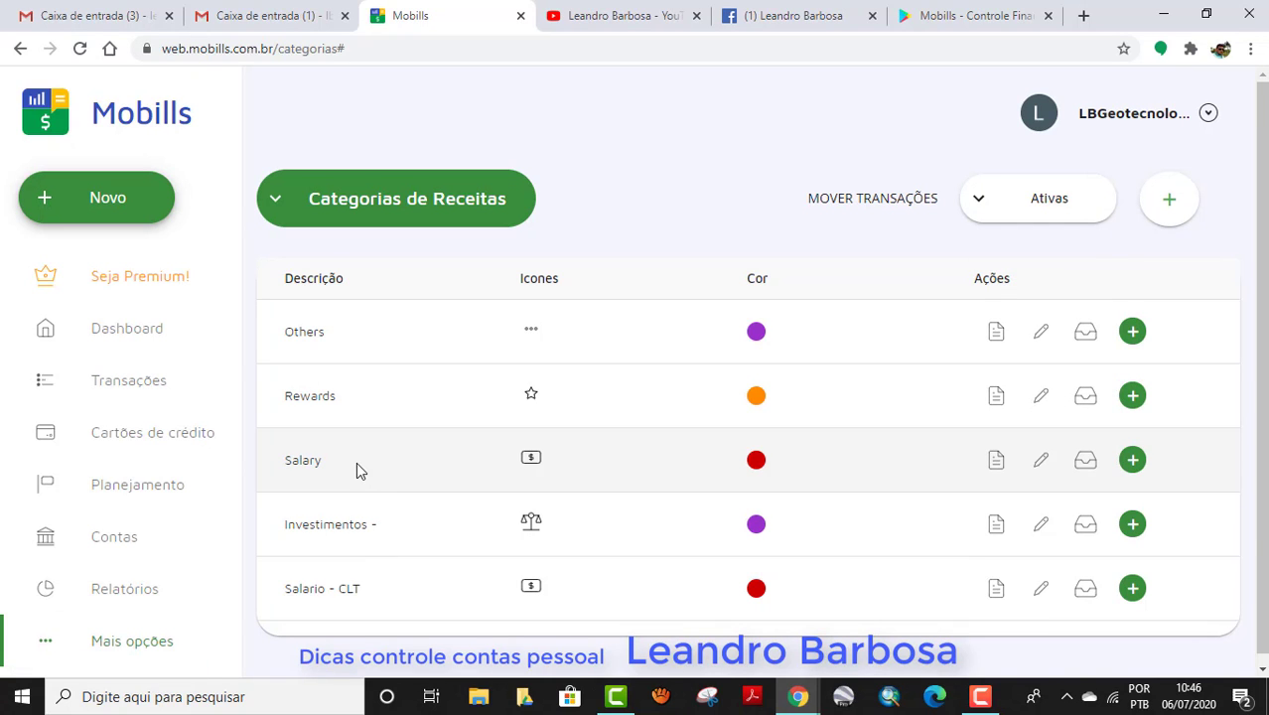
{"action": "left_click_drag", "start_coordinate": [371, 398], "coordinate": [278, 395]}
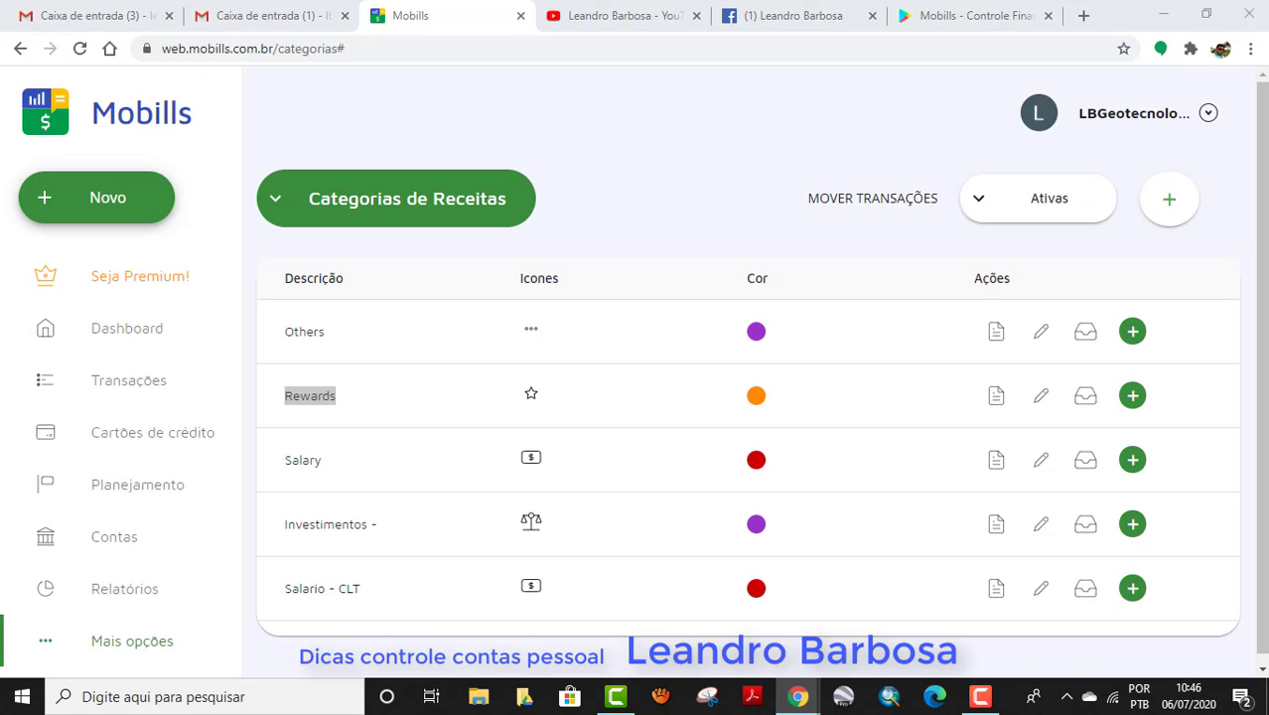
- Rename the Rewards income category to 'Bonus', save it, and close the form
{"action": "left_click", "coordinate": [1041, 396]}
{"action": "left_click_drag", "start_coordinate": [580, 244], "coordinate": [337, 225]}
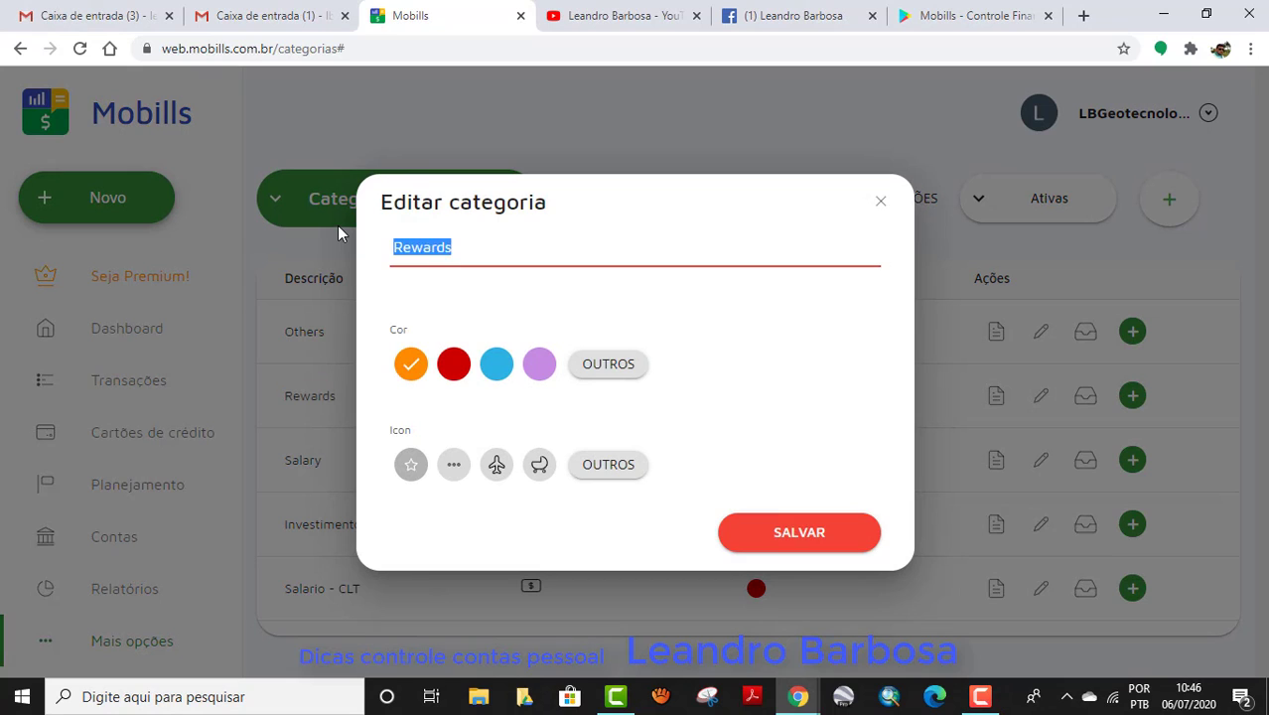
{"action": "type", "text": "bONUS"}
{"action": "key", "text": "BackSpace"}
{"action": "key", "text": "BackSpace"}
{"action": "key", "text": "BackSpace"}
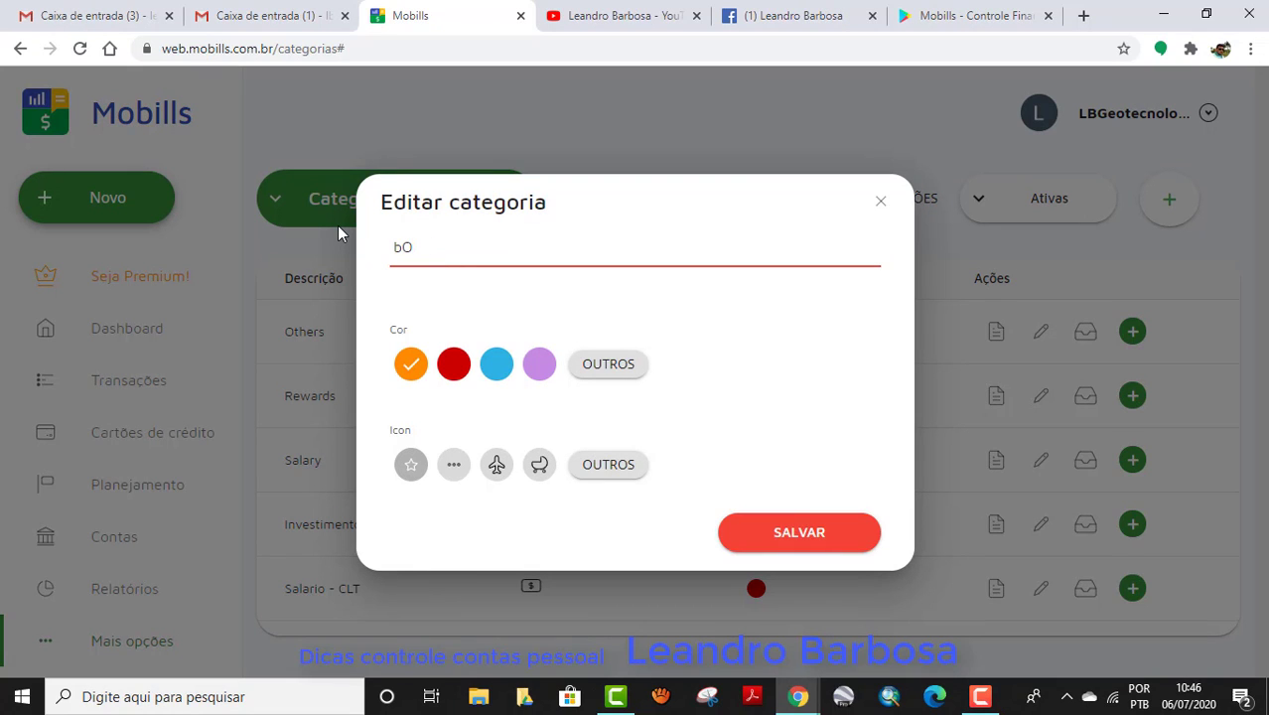
{"action": "key", "text": "BackSpace"}
{"action": "key", "text": "BackSpace"}
{"action": "type", "text": "N"}
{"action": "key", "text": "BackSpace"}
{"action": "type", "text": "B"}
{"action": "key", "text": "BackSpace"}
{"action": "type", "text": "Bonus"}
{"action": "left_click", "coordinate": [777, 535]}
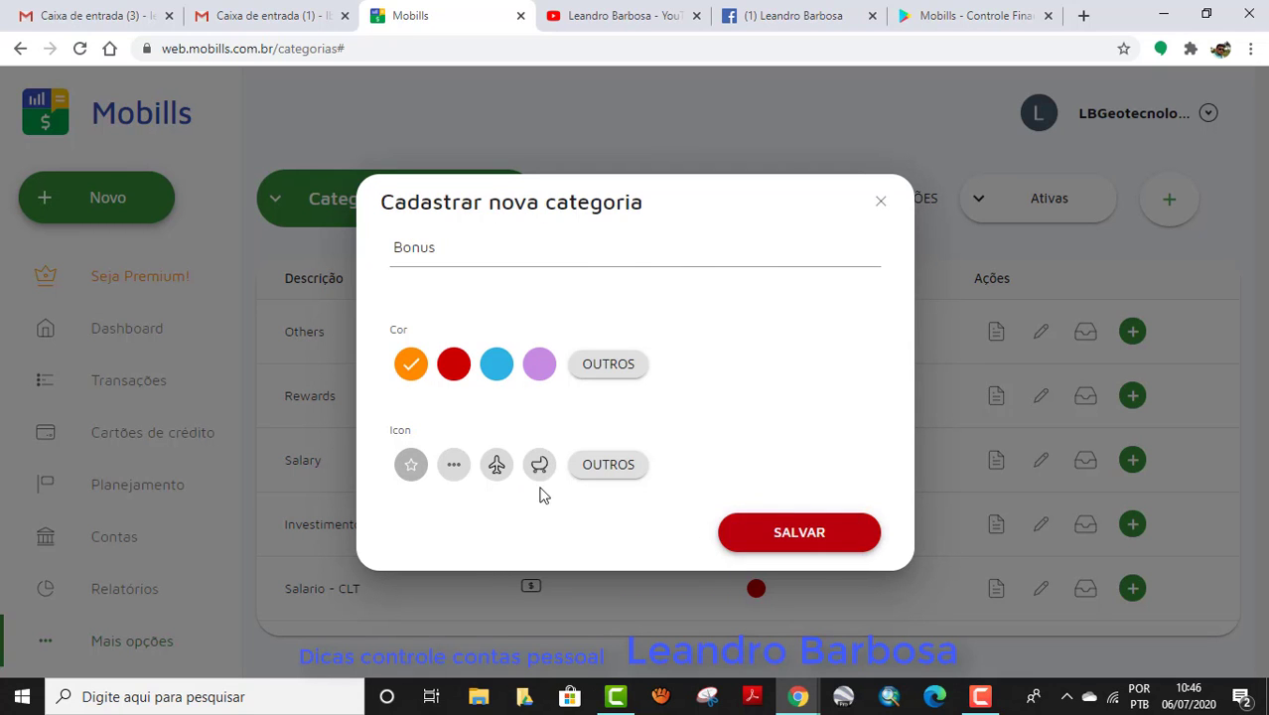
{"action": "left_click", "coordinate": [881, 201]}
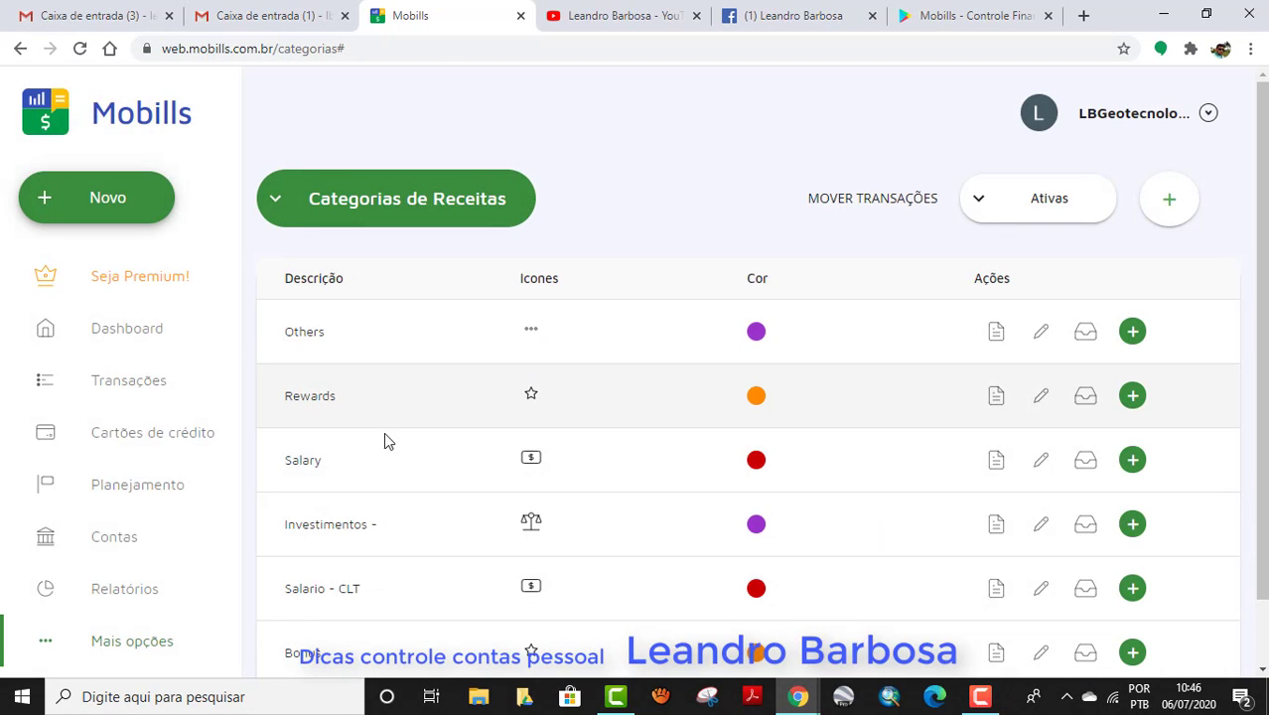
{"action": "scroll", "coordinate": [391, 629], "scroll_direction": "down", "scroll_amount": 1}
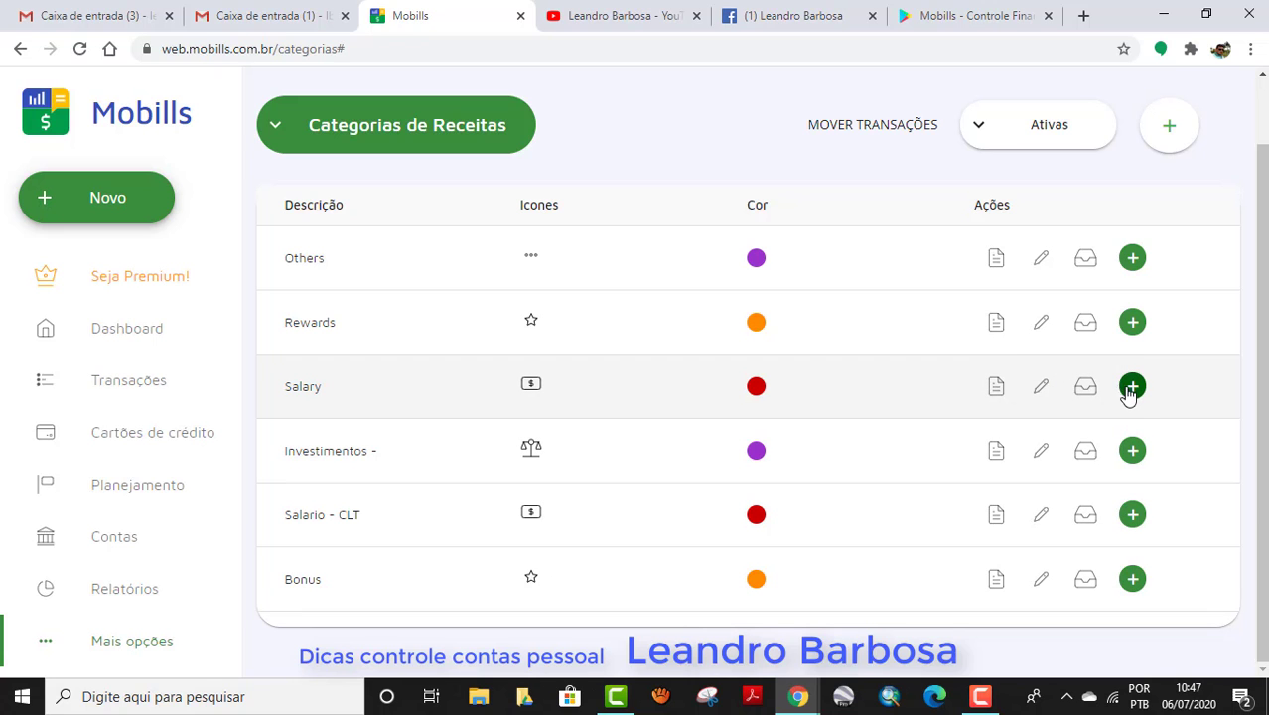
- Add Renda Fixa and Ação as subcategories under the Investimentos - income category
{"action": "left_click", "coordinate": [1132, 452]}
{"action": "type", "text": "Renda Fixa"}
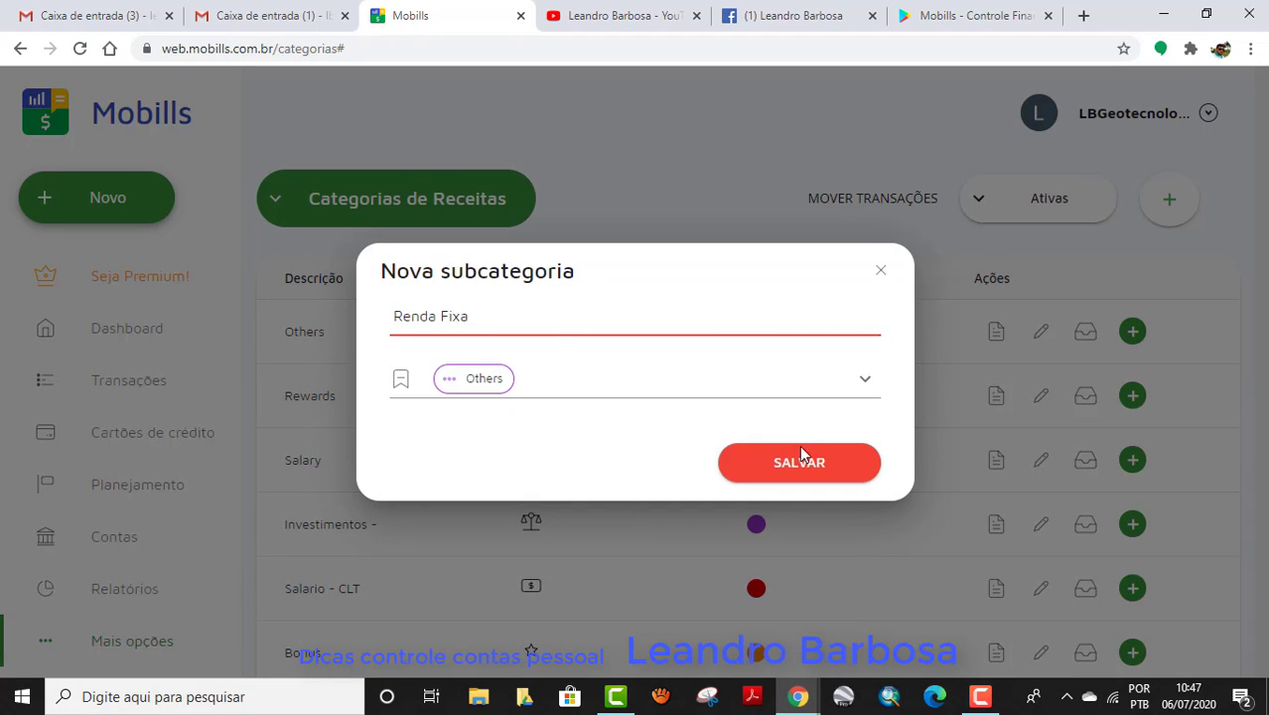
{"action": "left_click", "coordinate": [799, 462]}
{"action": "scroll", "coordinate": [994, 557], "scroll_direction": "down", "scroll_amount": 2}
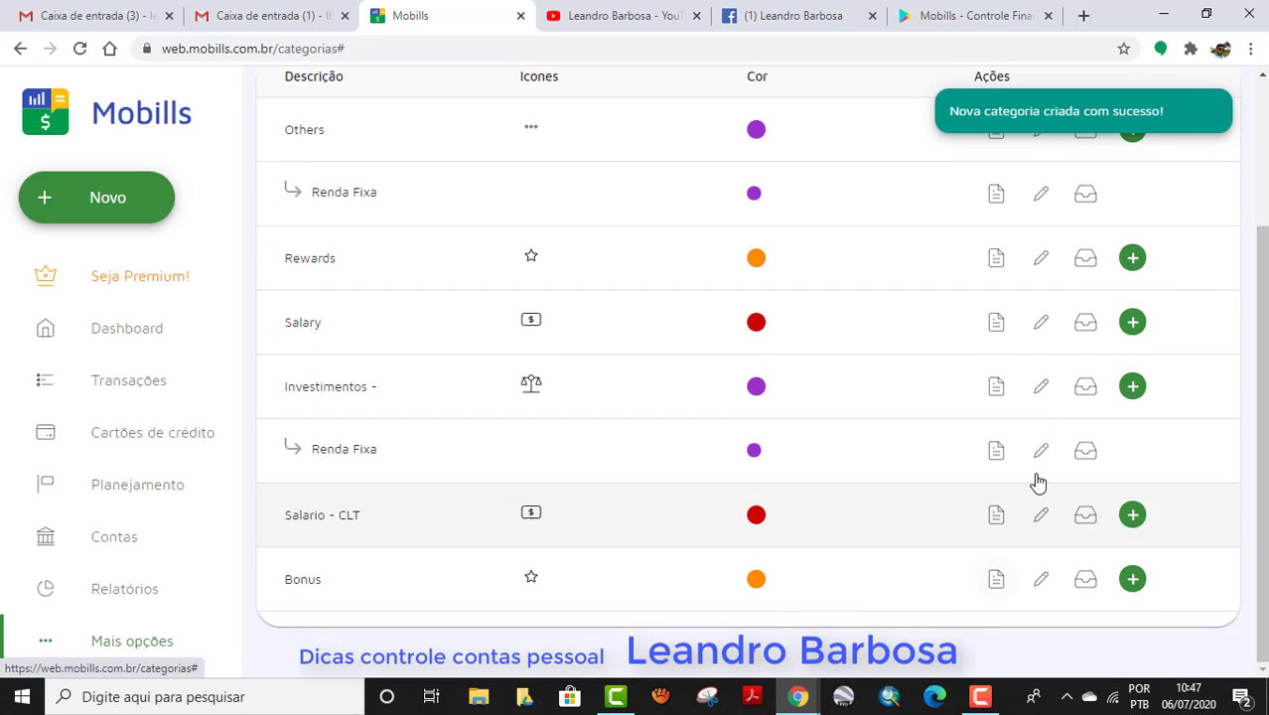
{"action": "left_click", "coordinate": [1128, 387]}
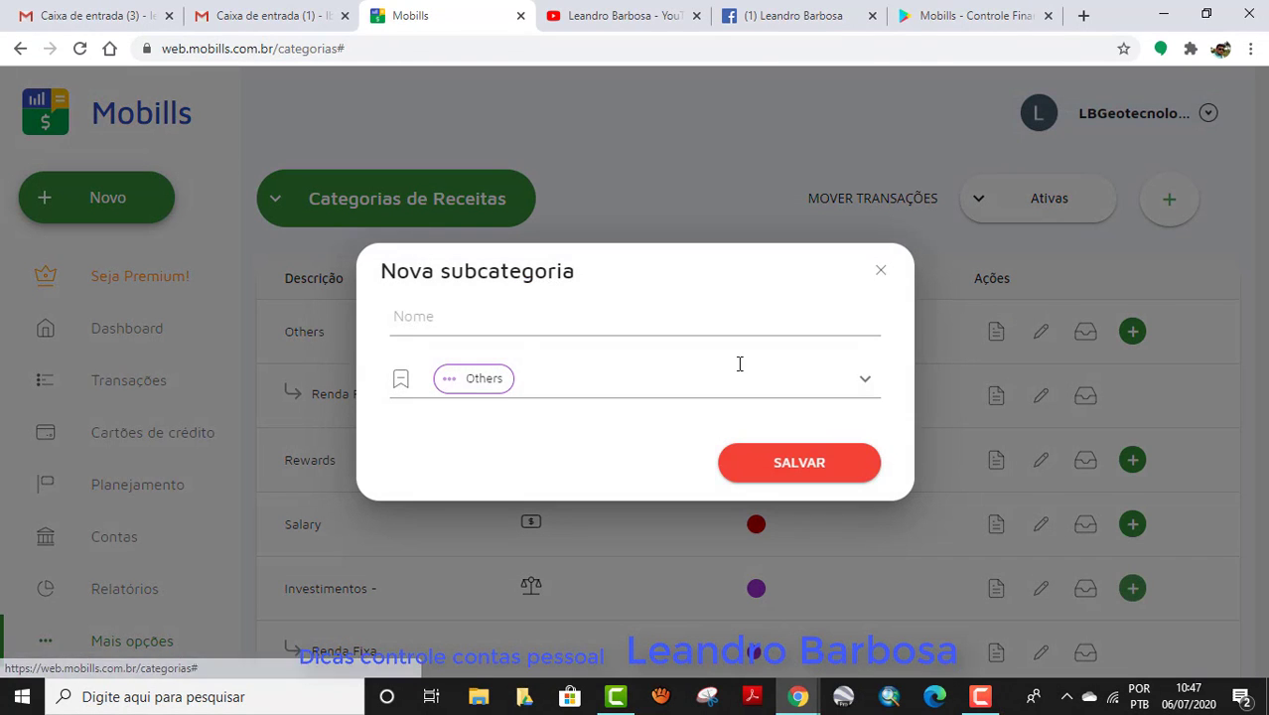
{"action": "left_click", "coordinate": [675, 326]}
{"action": "type", "text": "Acão"}
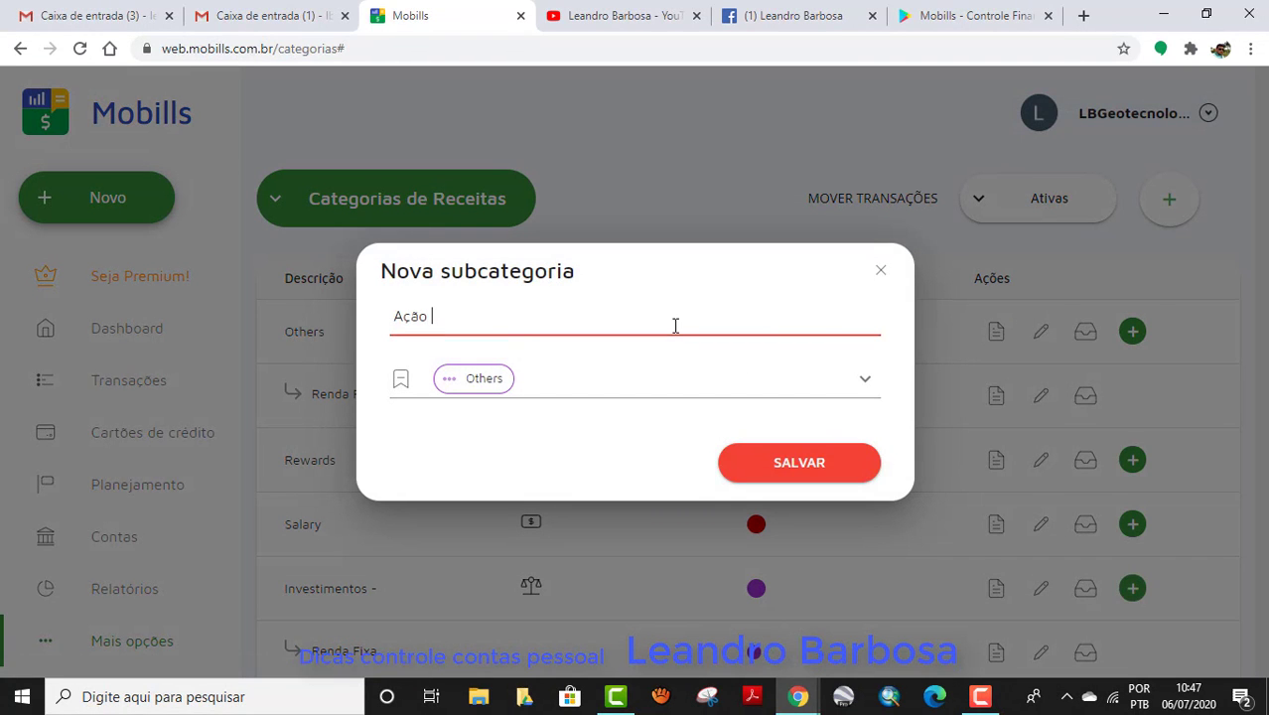
{"action": "left_click", "coordinate": [815, 462]}
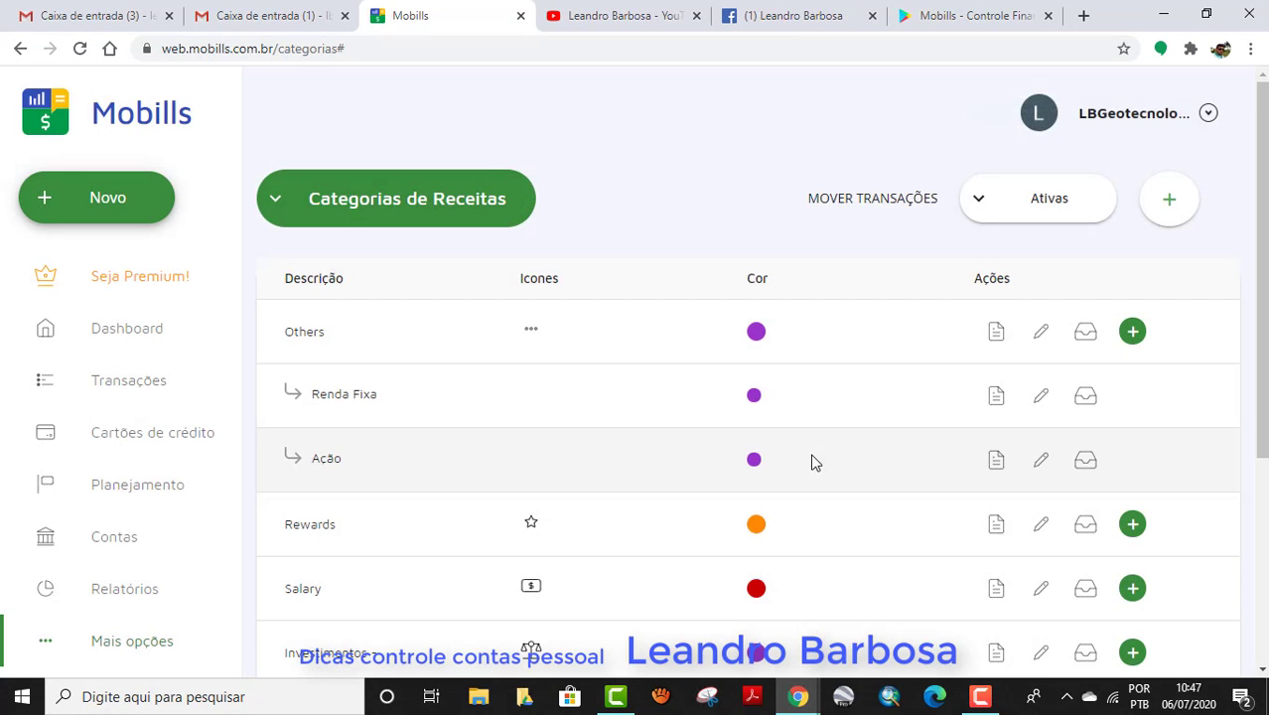
{"action": "scroll", "coordinate": [834, 472], "scroll_direction": "down", "scroll_amount": 3}
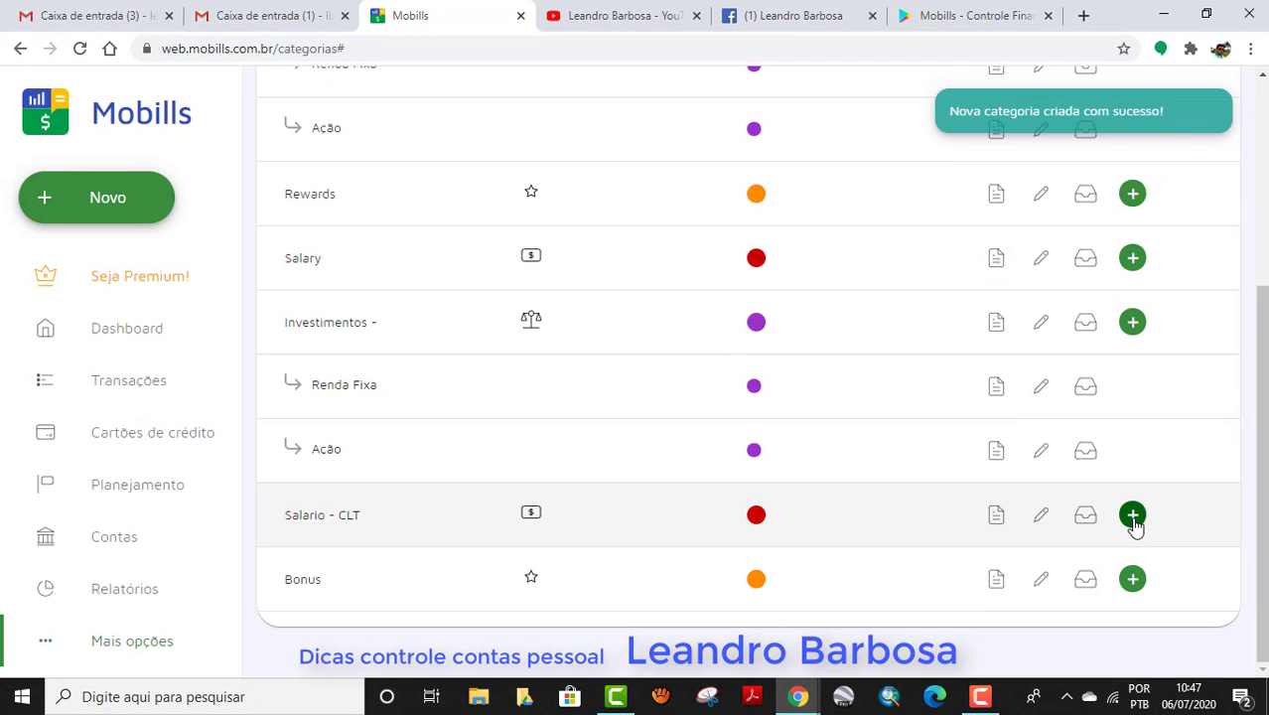
- Add Prefeitura and Decimo Terceiro as subcategories under Salario - CLT
{"action": "left_click", "coordinate": [1133, 517]}
{"action": "type", "text": "Prefeitura"}
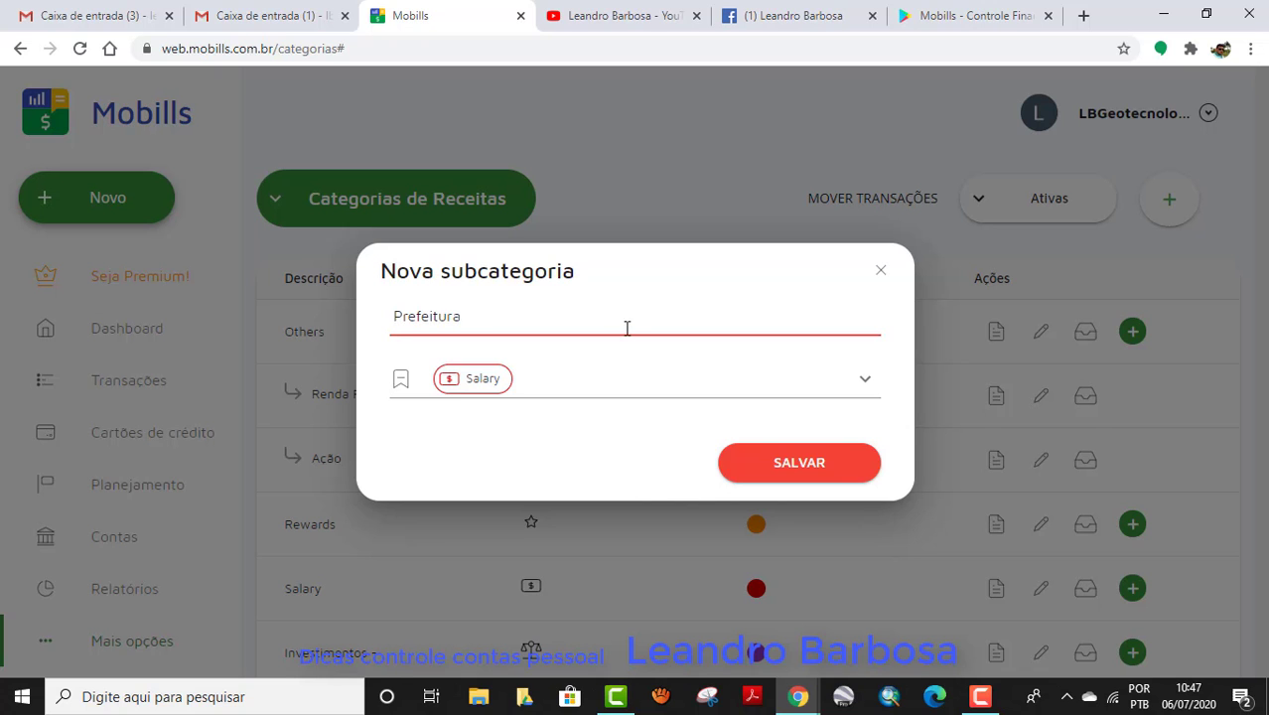
{"action": "left_click", "coordinate": [805, 454]}
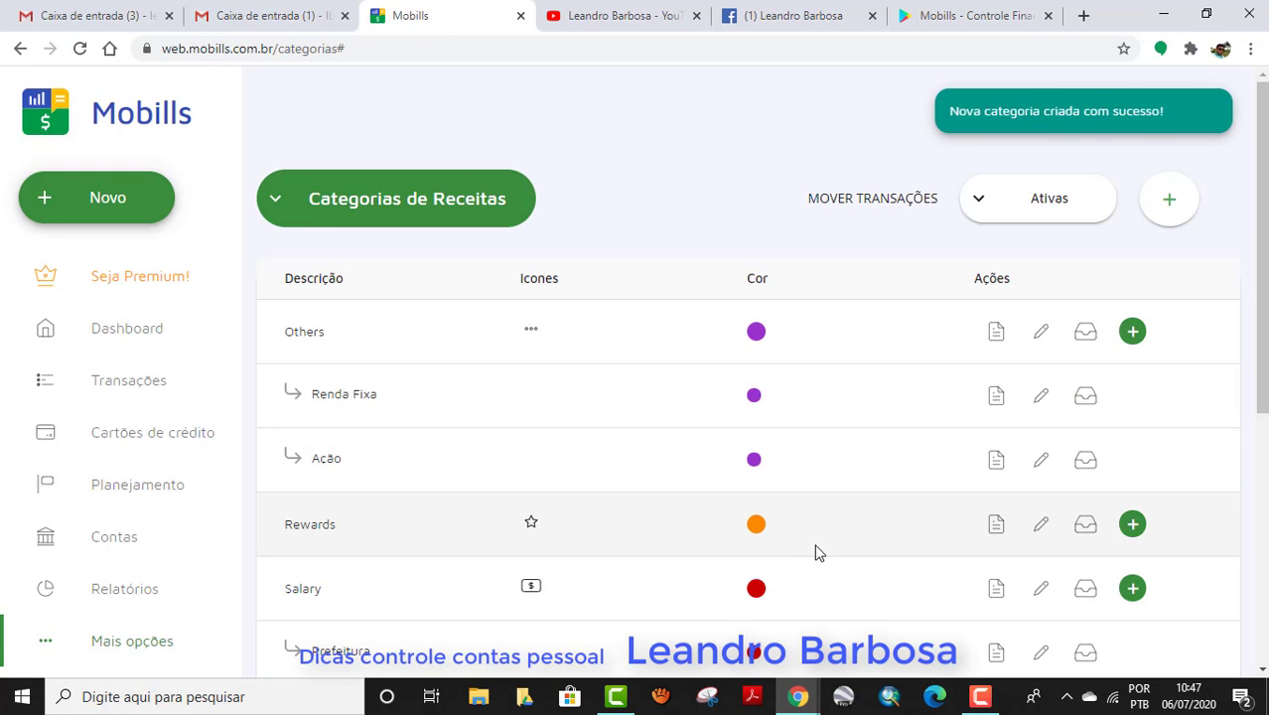
{"action": "scroll", "coordinate": [815, 552], "scroll_direction": "down", "scroll_amount": 5}
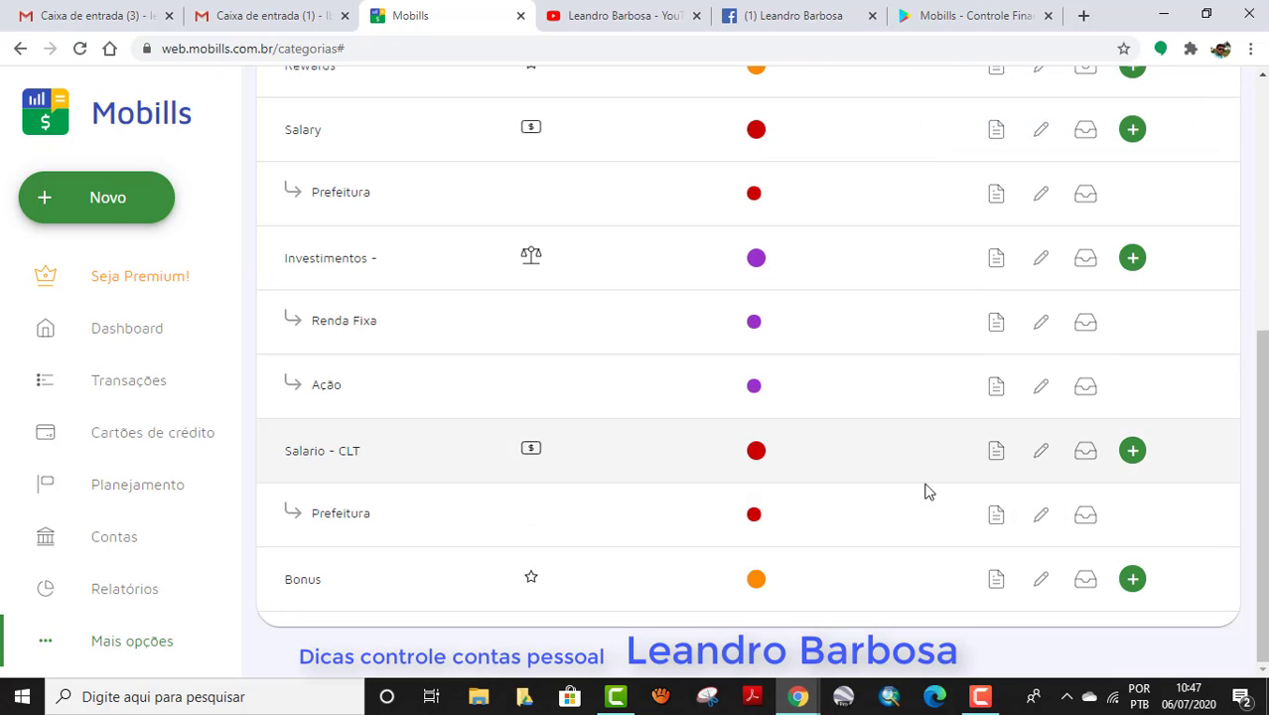
{"action": "left_click", "coordinate": [1132, 451]}
{"action": "type", "text": "Decimo Terceiro"}
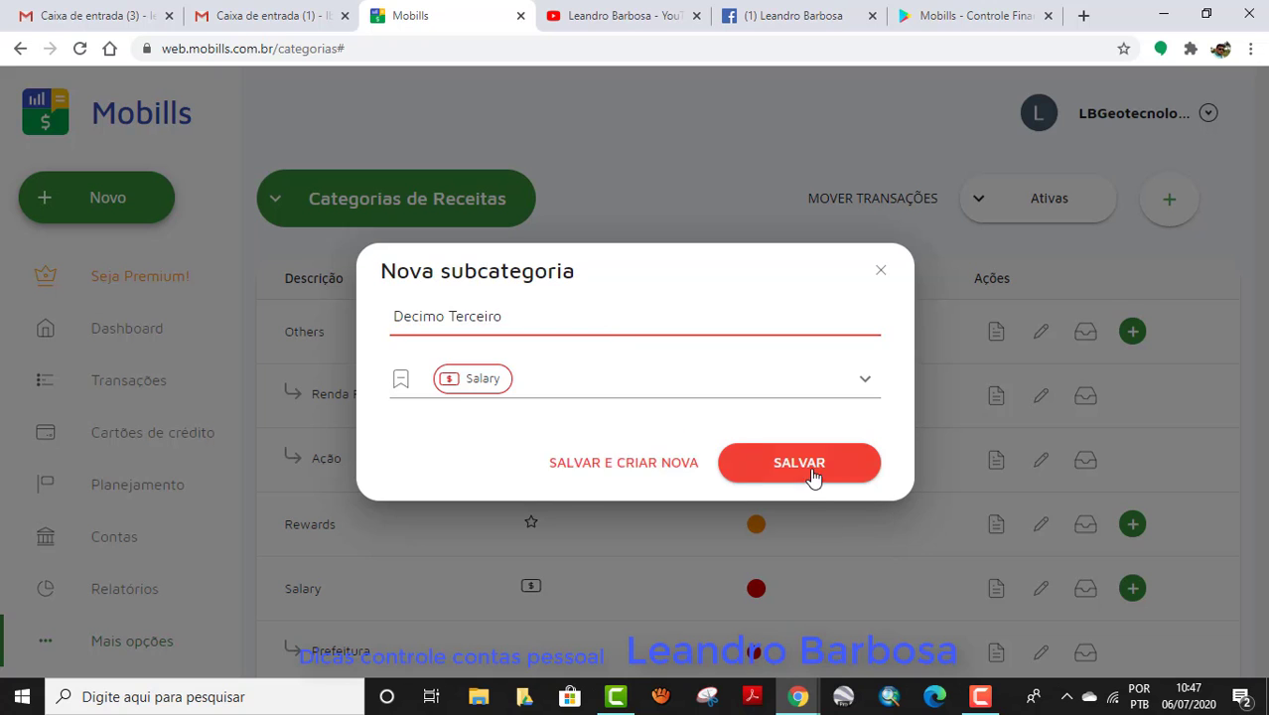
{"action": "left_click", "coordinate": [812, 468]}
{"action": "scroll", "coordinate": [775, 467], "scroll_direction": "down", "scroll_amount": 5}
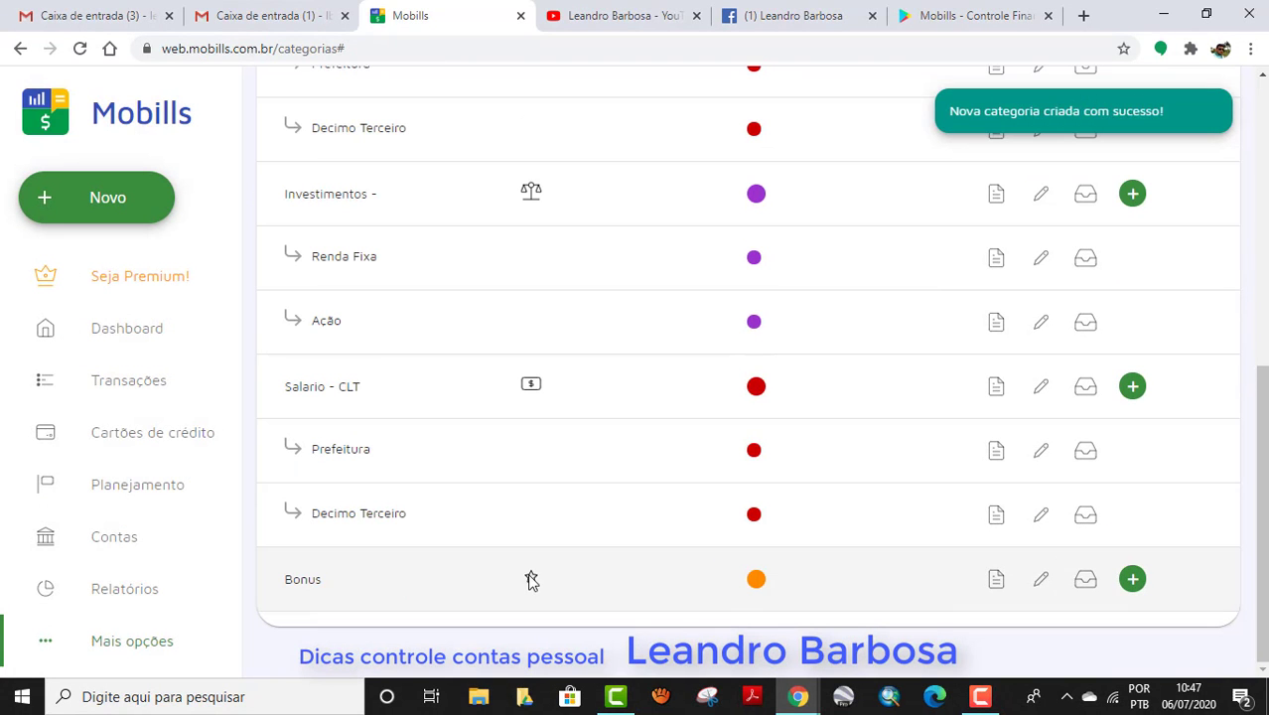
- Add a 'Bonus metas' subcategory under the Bonus income category
{"action": "left_click", "coordinate": [1133, 582]}
{"action": "type", "text": "Bonus metas"}
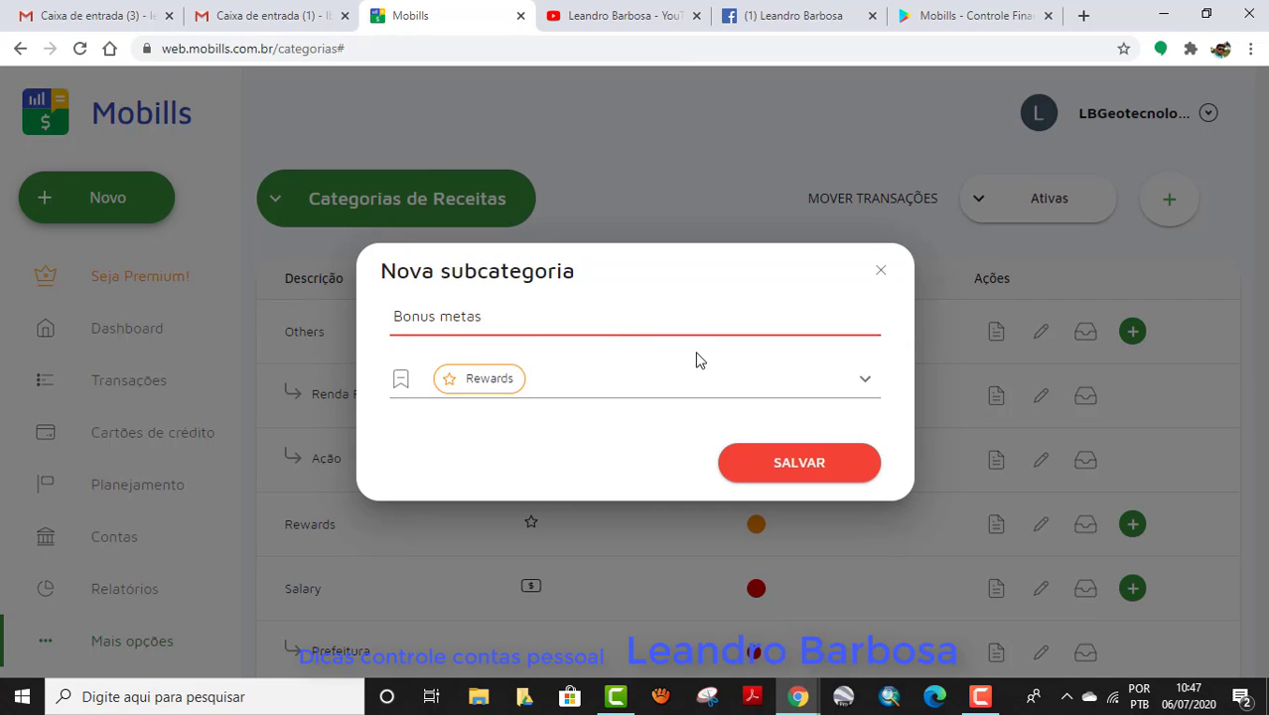
{"action": "left_click", "coordinate": [760, 465]}
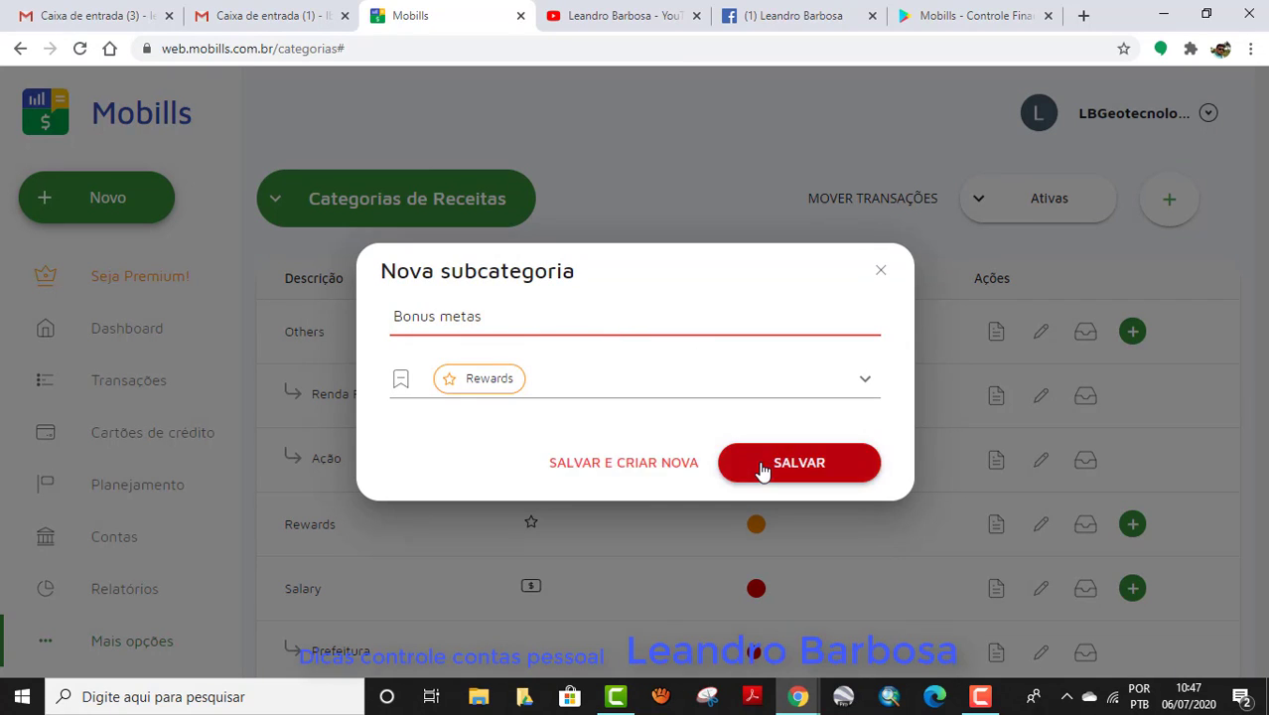
{"action": "scroll", "coordinate": [705, 467], "scroll_direction": "down", "scroll_amount": 10}
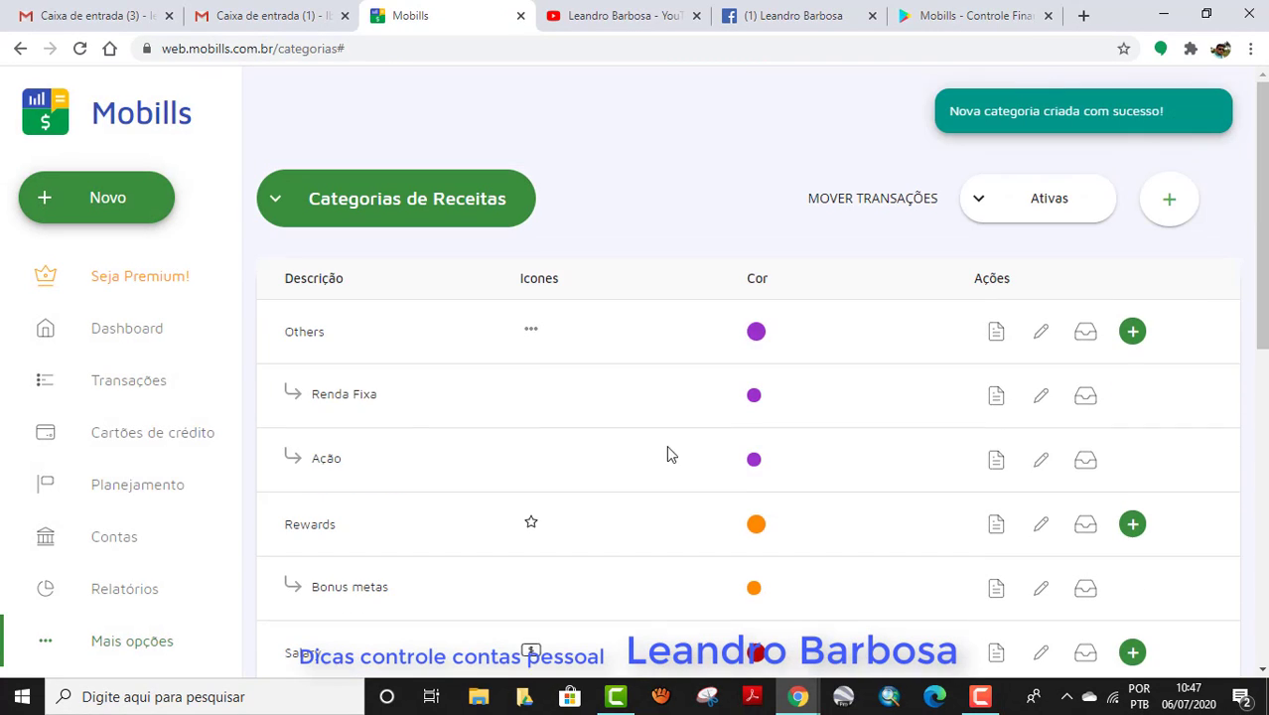
{"action": "scroll", "coordinate": [164, 527], "scroll_direction": "down", "scroll_amount": 1}
- Visit the Tags page and the account settings page from Mais opções
{"action": "left_click", "coordinate": [149, 562]}
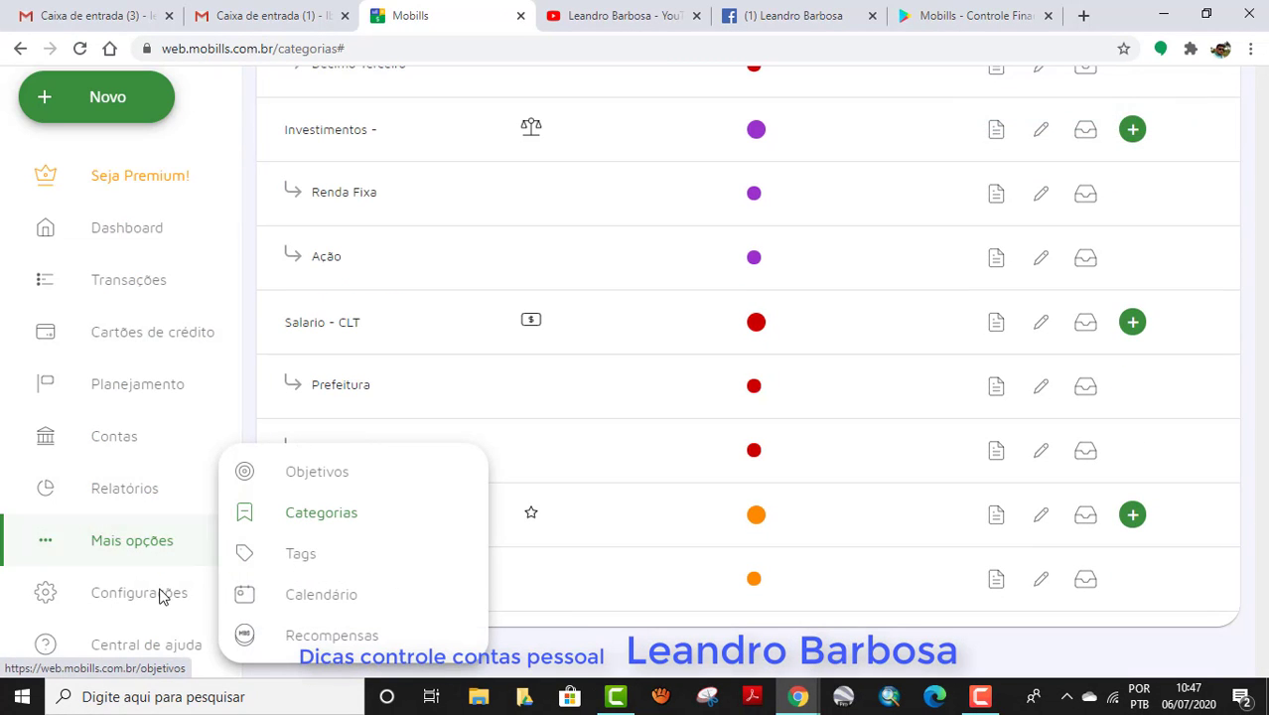
{"action": "left_click", "coordinate": [337, 562]}
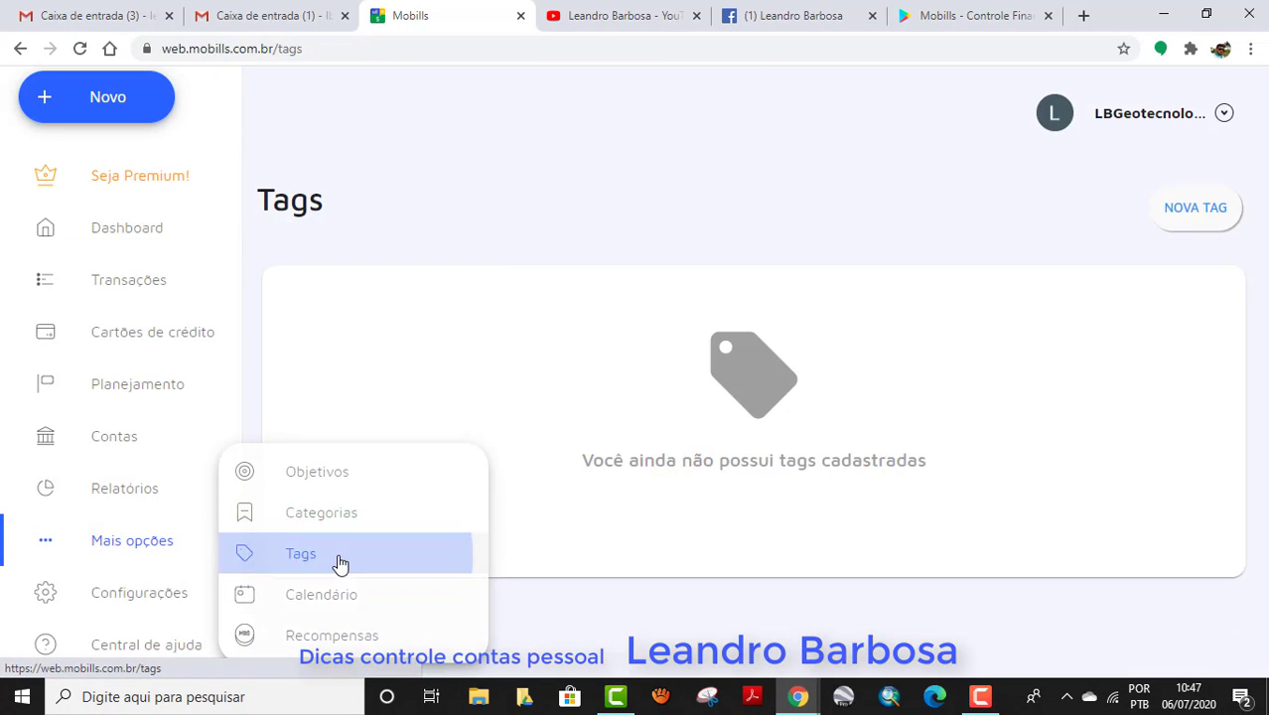
{"action": "left_click", "coordinate": [161, 592]}
- Return to the Dashboard and dismiss the welcome tour popup
{"action": "left_click", "coordinate": [151, 541]}
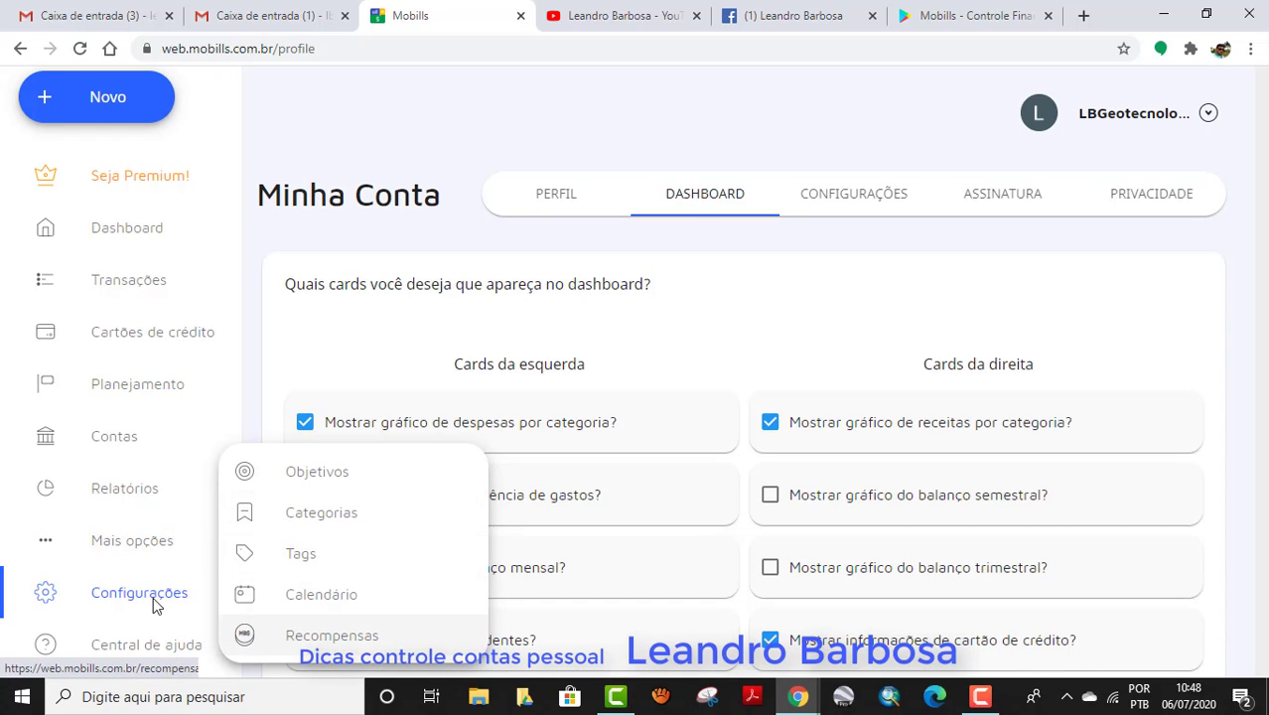
{"action": "left_click", "coordinate": [131, 239]}
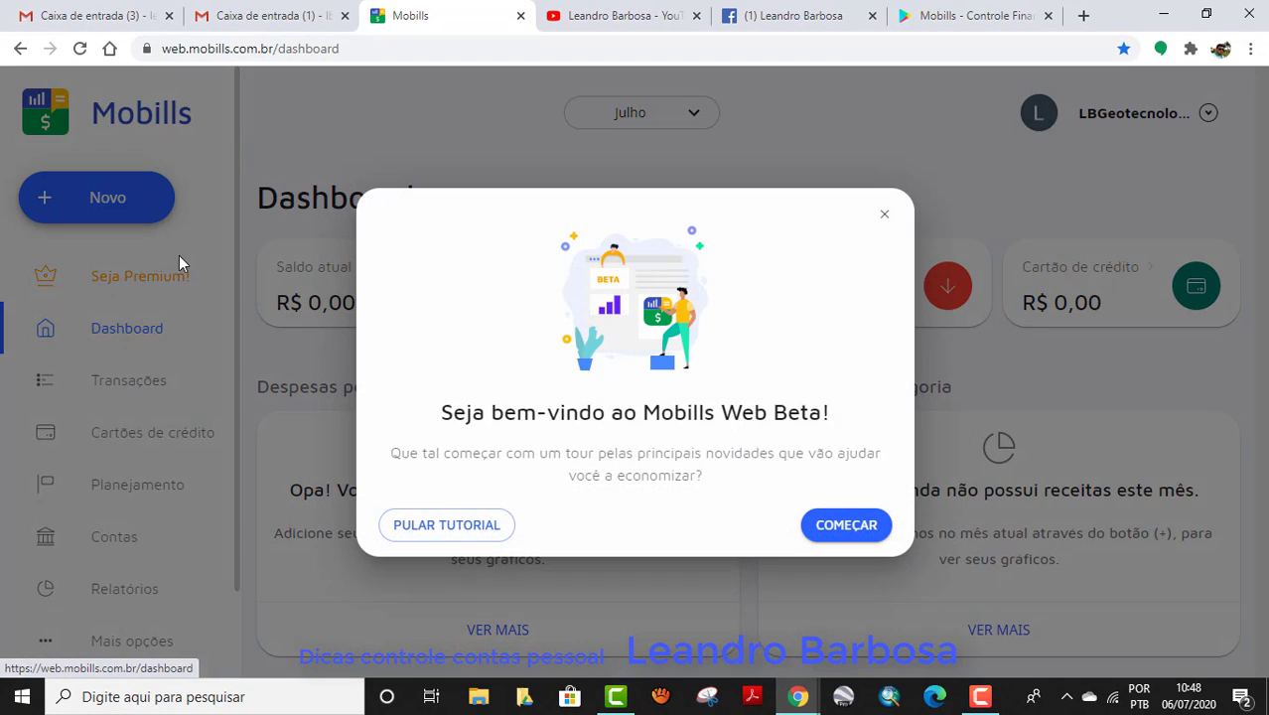
{"action": "left_click", "coordinate": [881, 219]}
{"action": "mouse_move", "coordinate": [391, 289]}
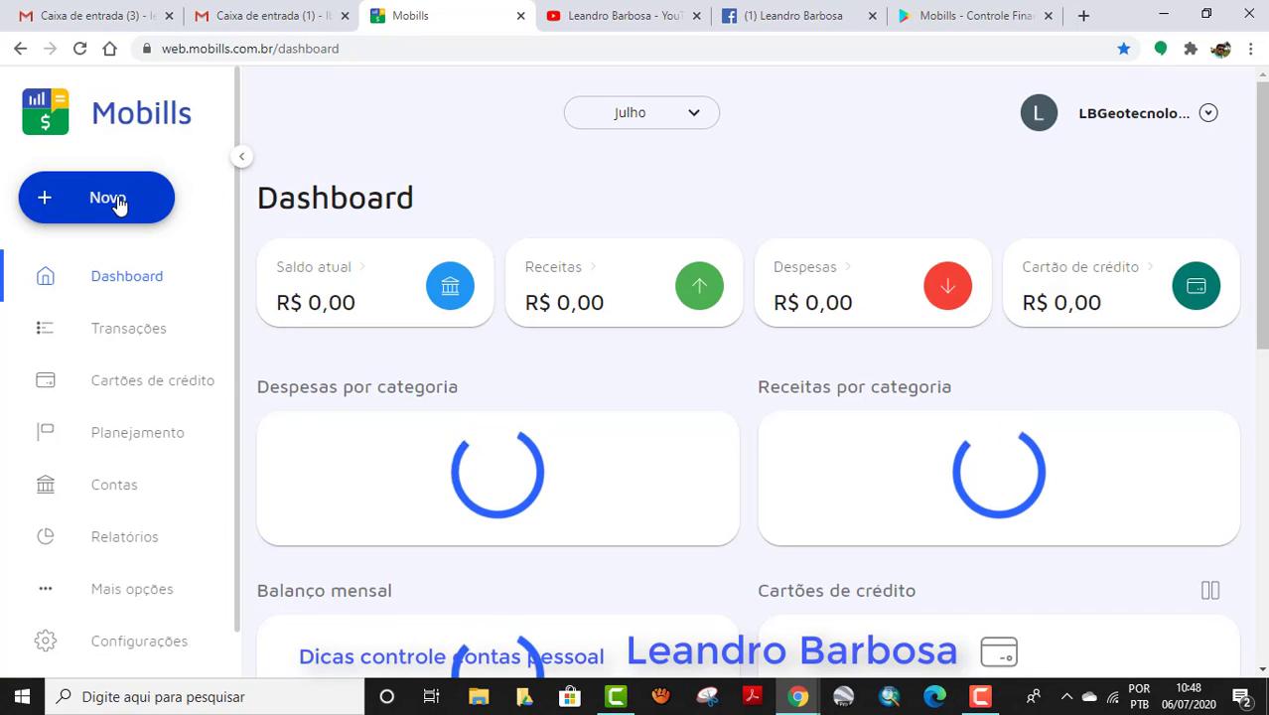
{"action": "left_click", "coordinate": [120, 199]}
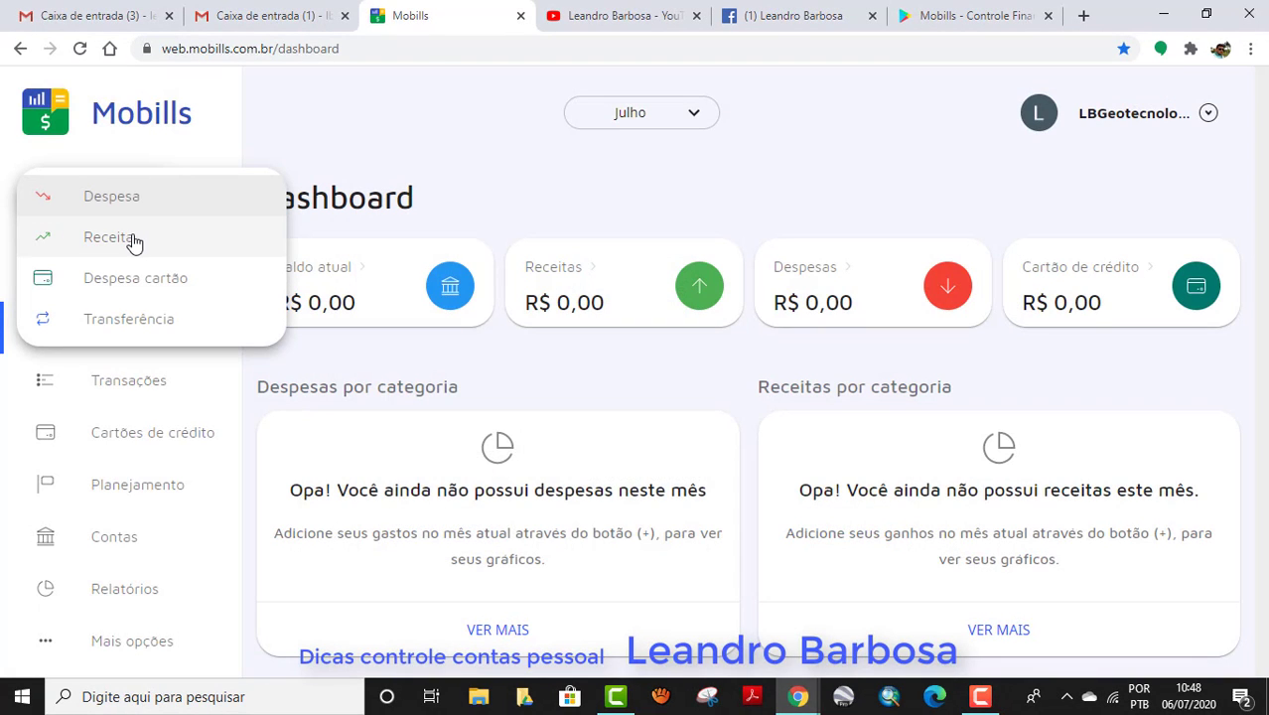
{"action": "left_click", "coordinate": [111, 237]}
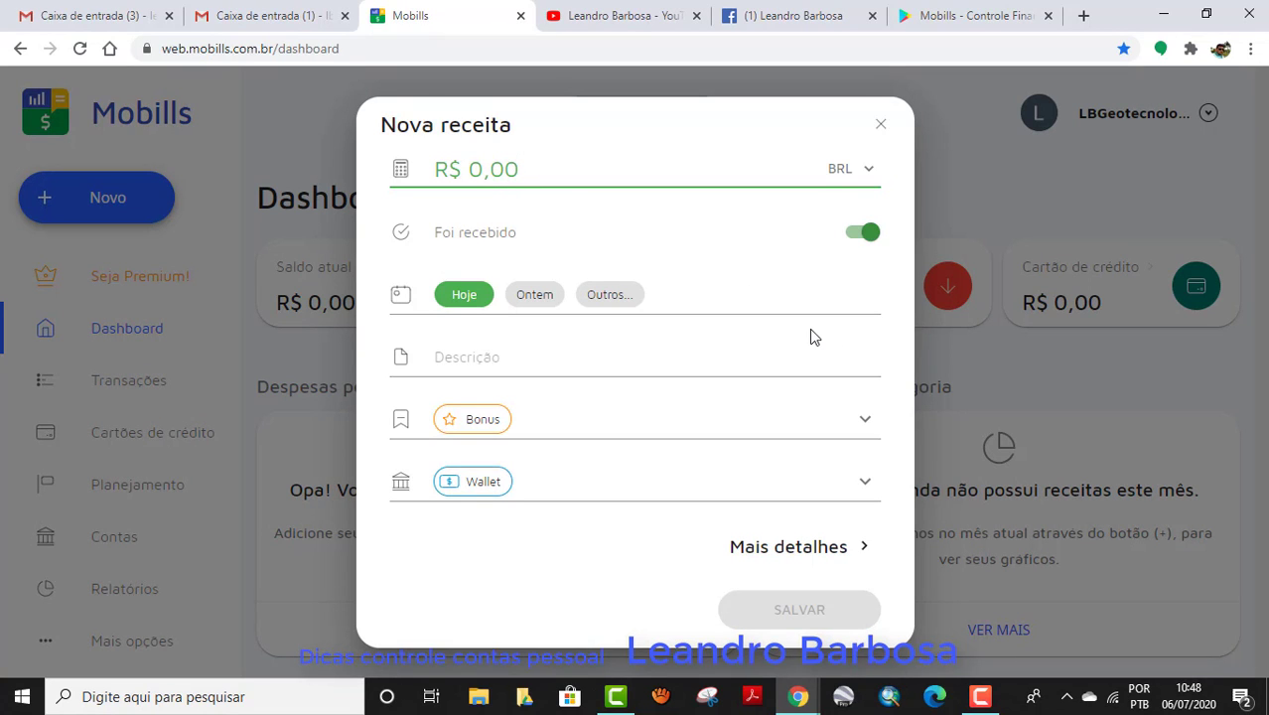
{"action": "left_click", "coordinate": [628, 183]}
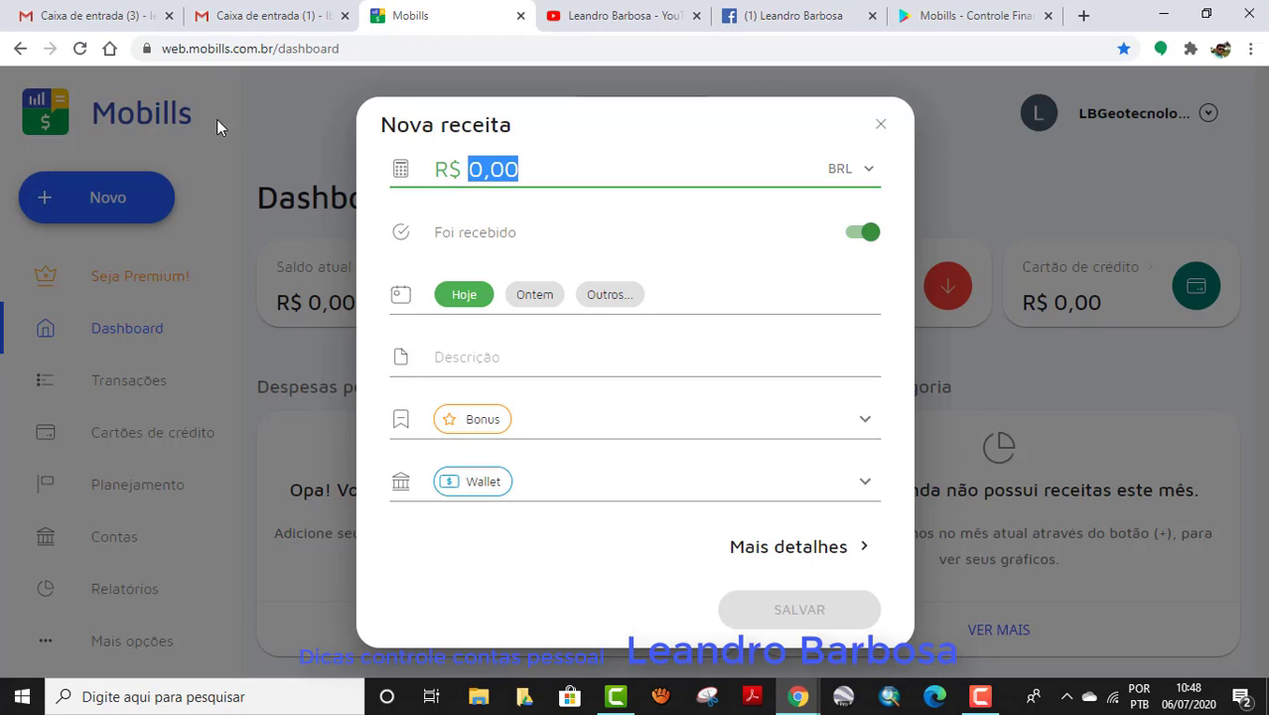
{"action": "type", "text": "4"}
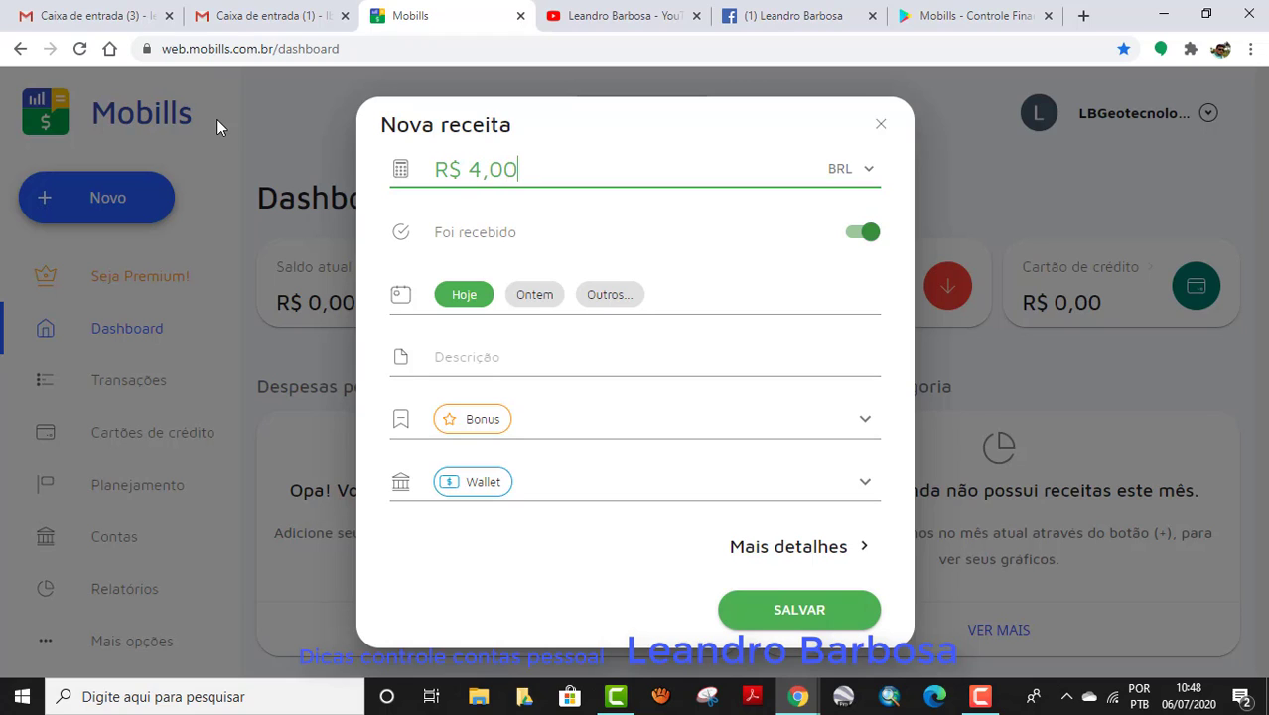
{"action": "type", "text": "00"}
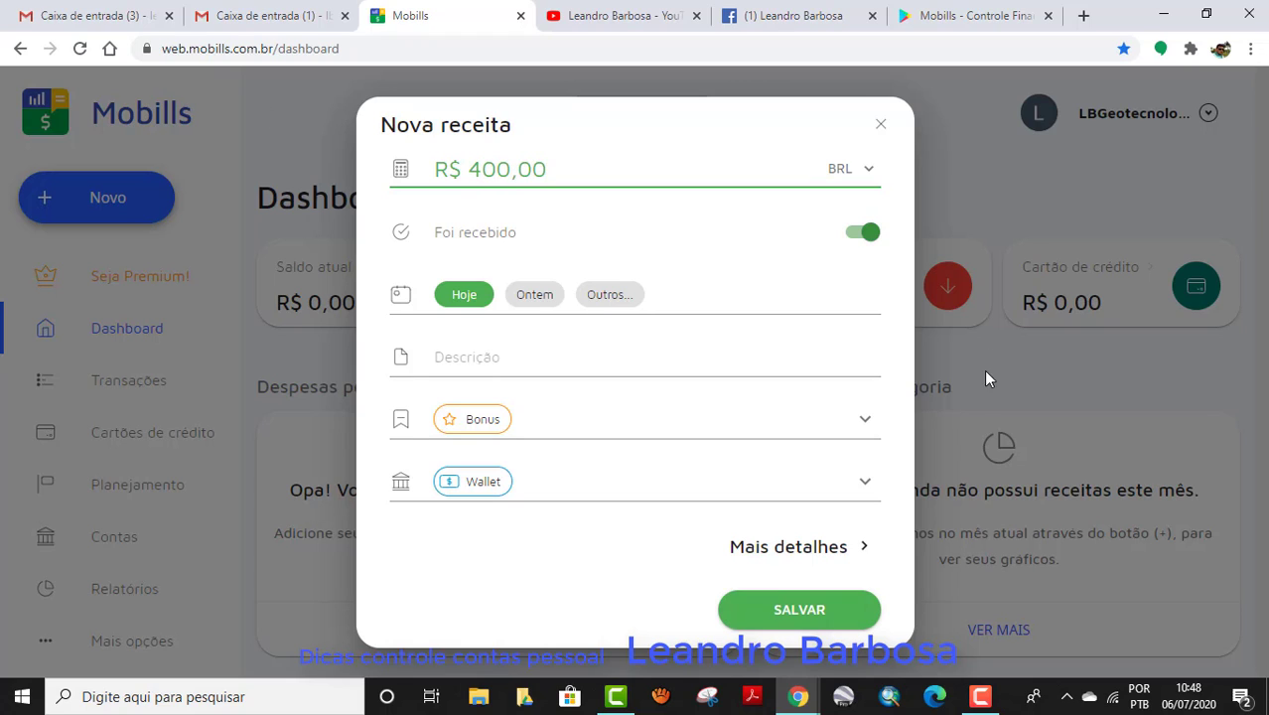
{"action": "left_click", "coordinate": [624, 294]}
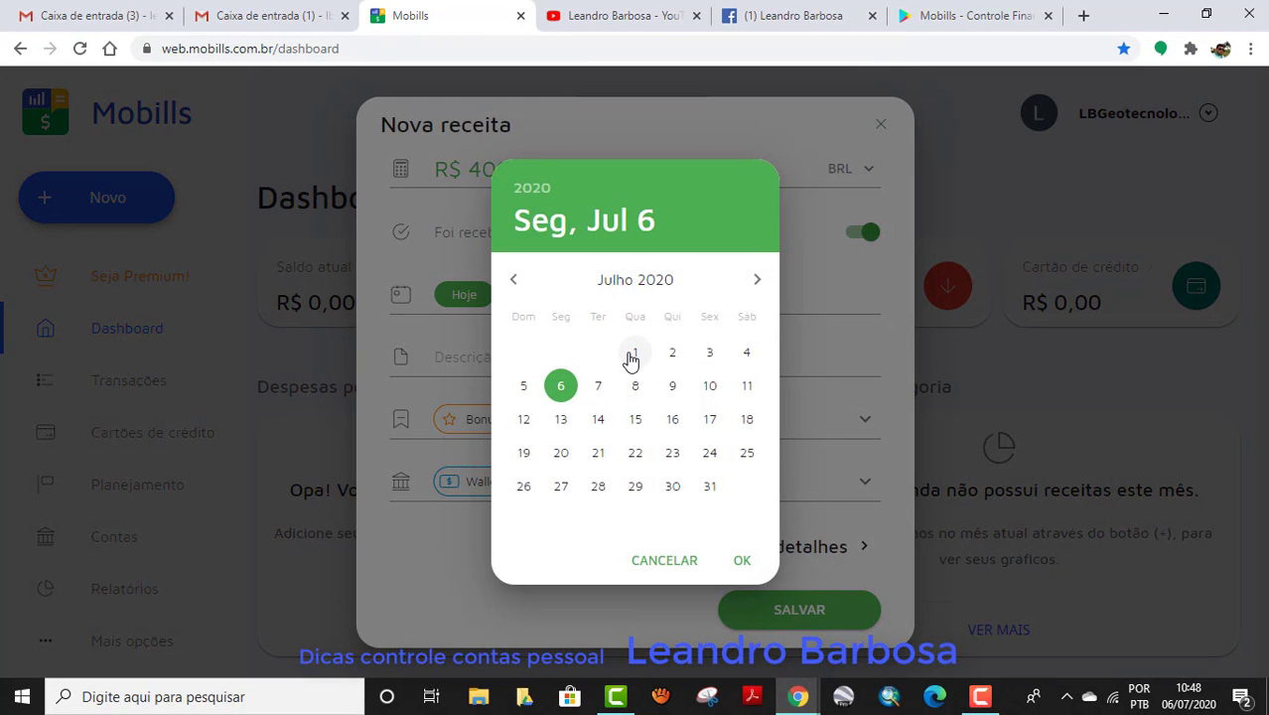
{"action": "left_click", "coordinate": [636, 360]}
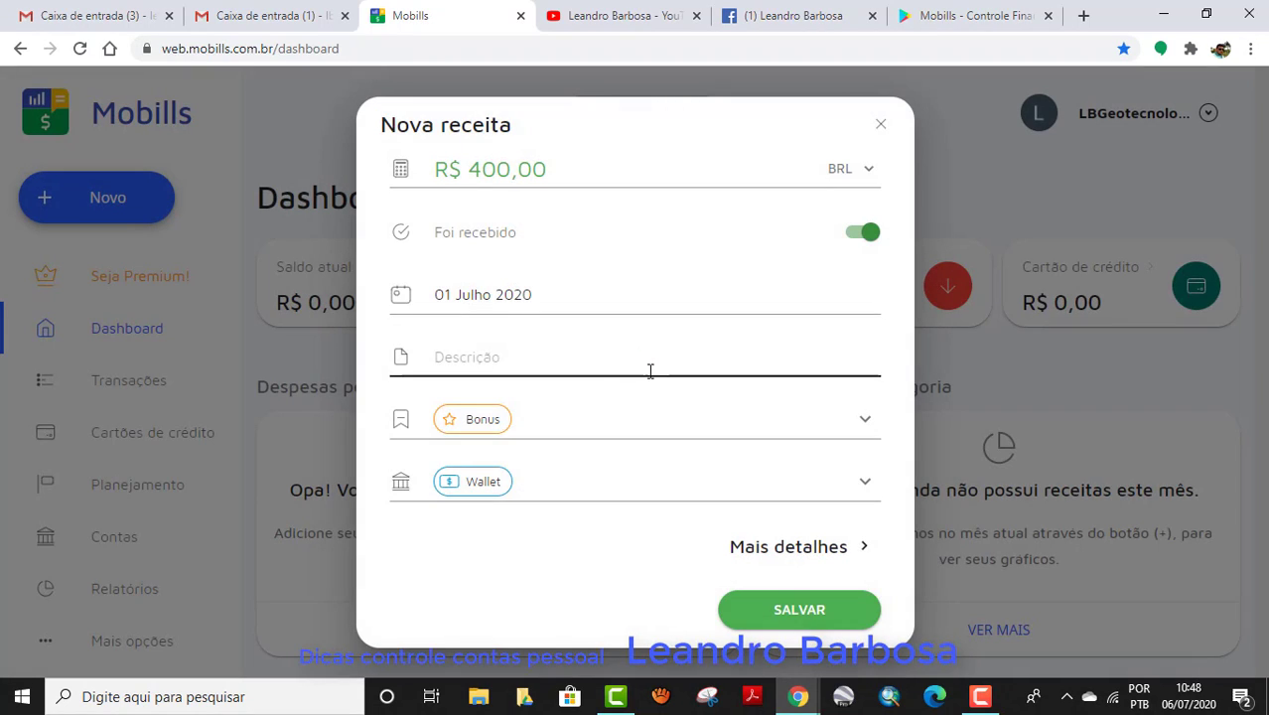
{"action": "left_click", "coordinate": [651, 351]}
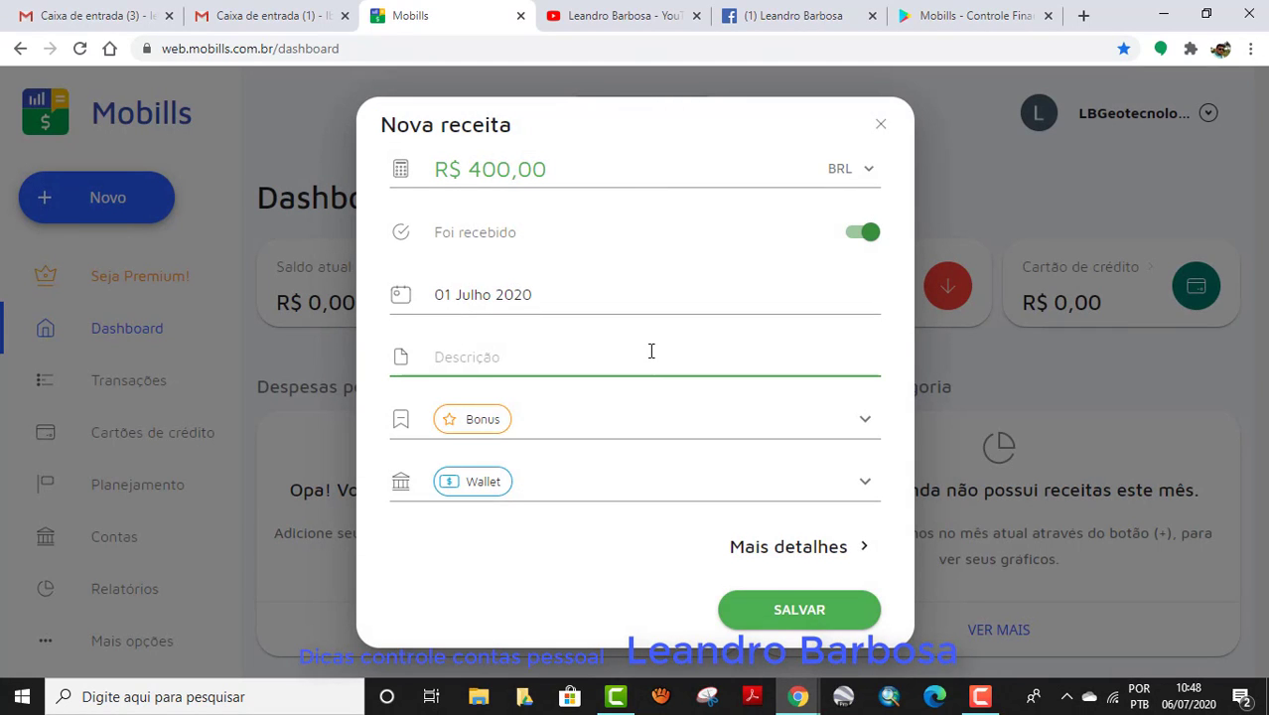
{"action": "type", "text": "Salario Prefeitura"}
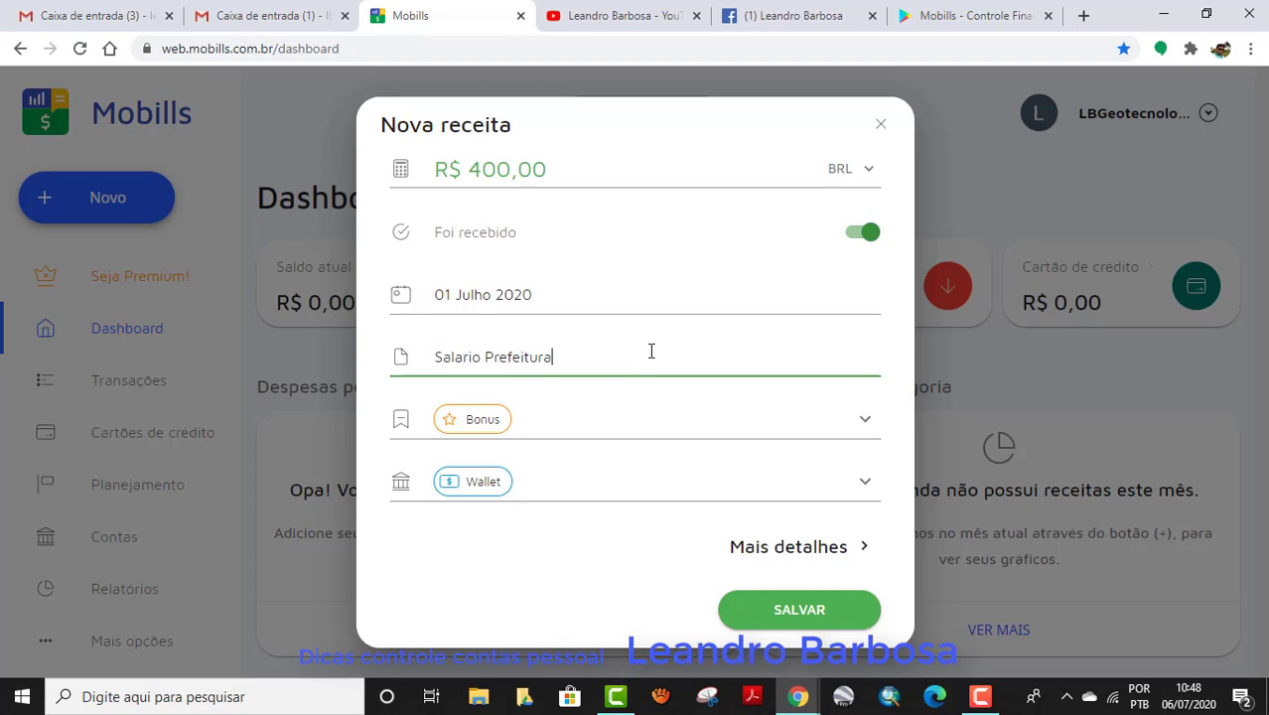
{"action": "left_click", "coordinate": [612, 418]}
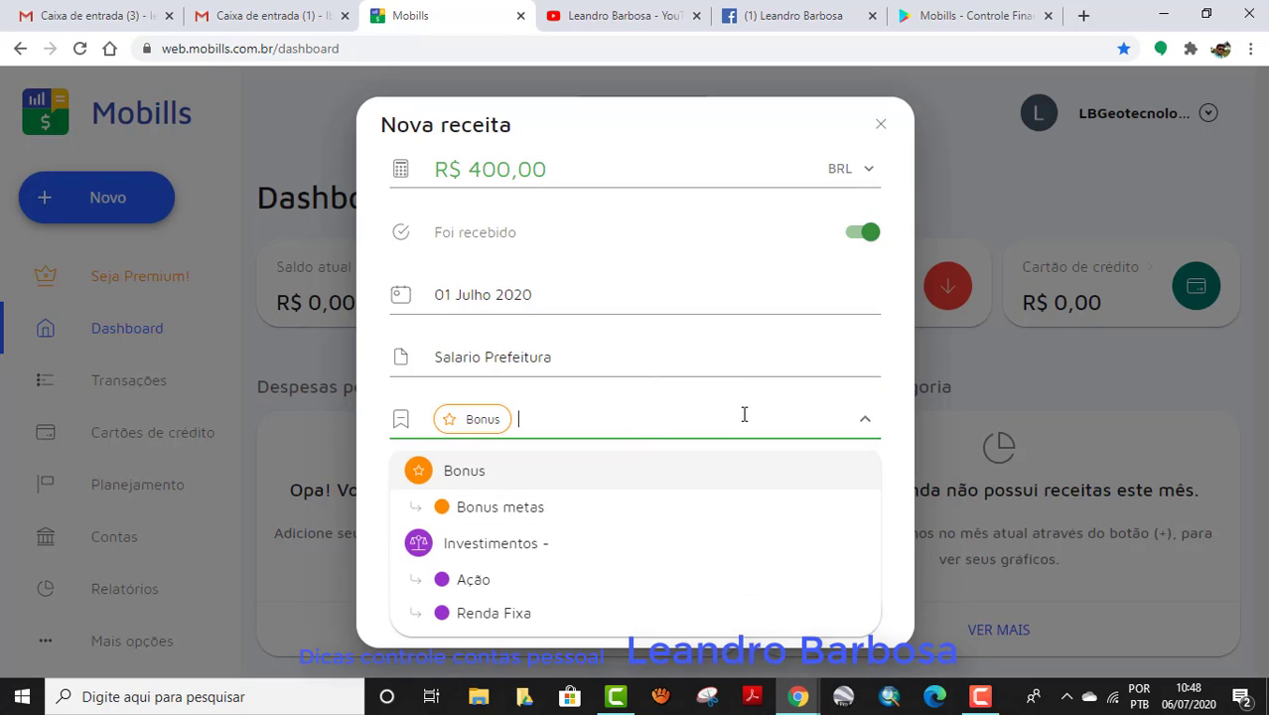
{"action": "left_click", "coordinate": [862, 420]}
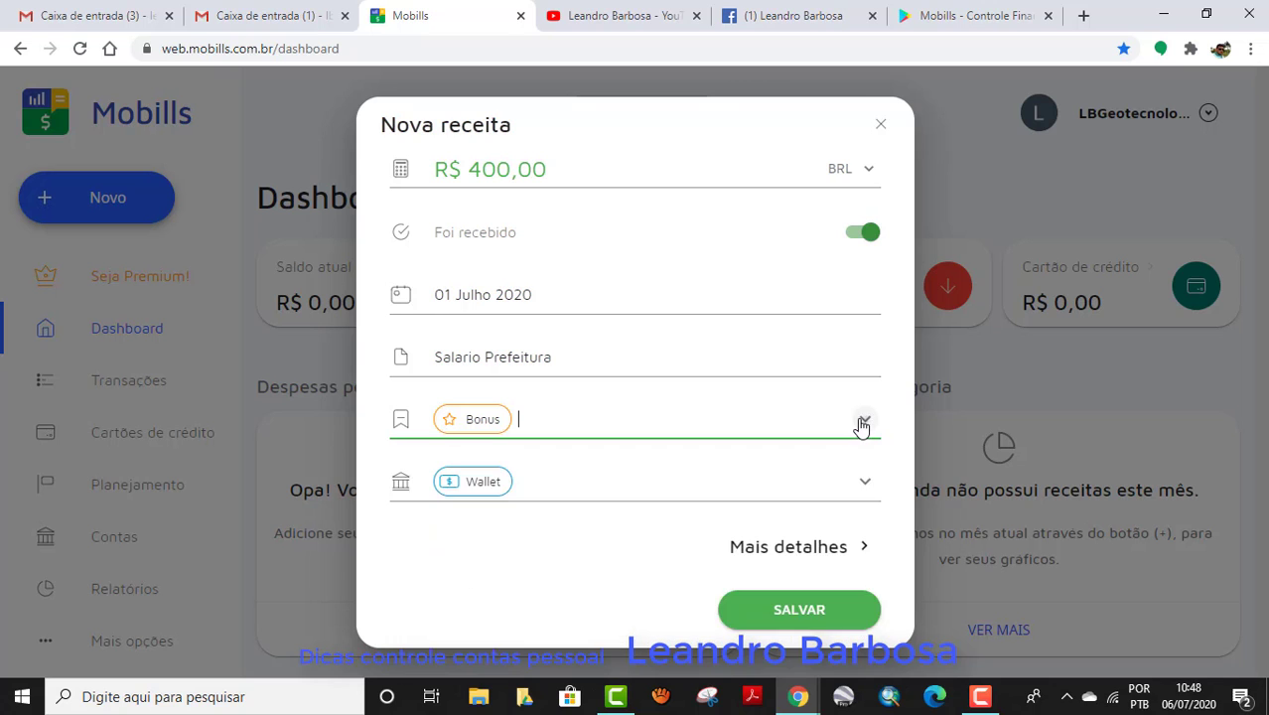
{"action": "left_click", "coordinate": [862, 424]}
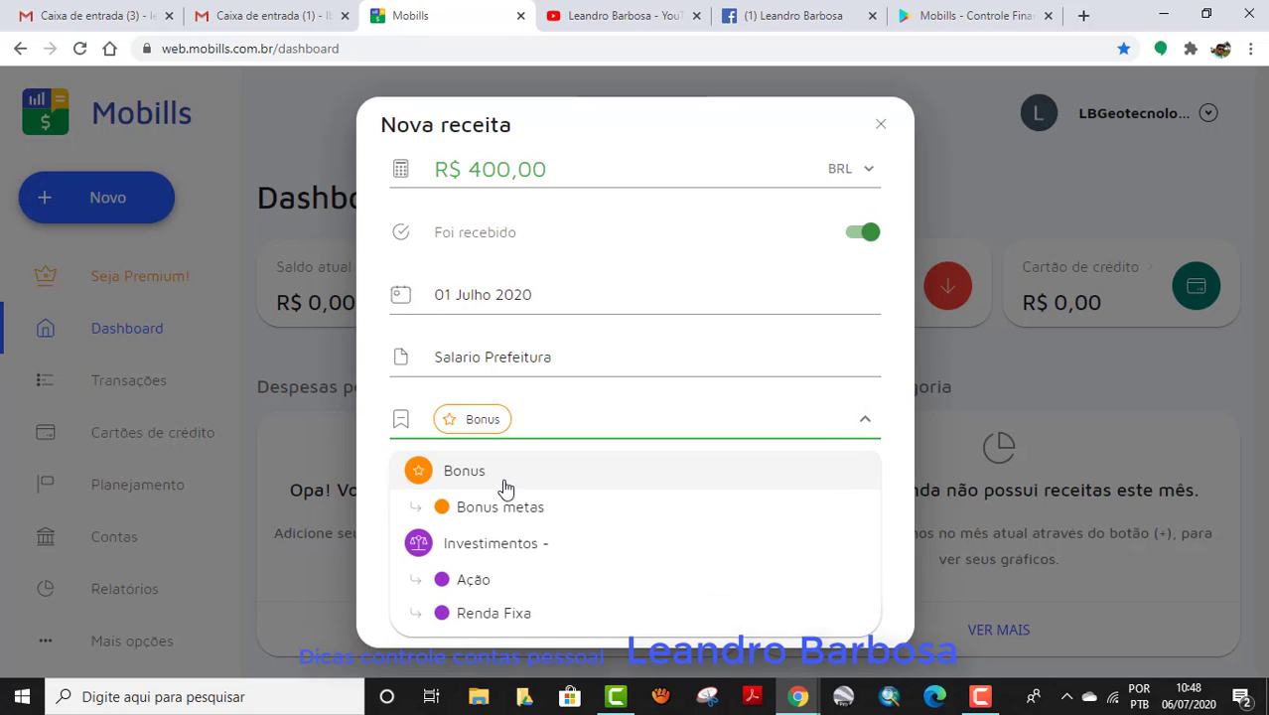
{"action": "key", "text": "Escape"}
{"action": "key", "text": "Escape"}
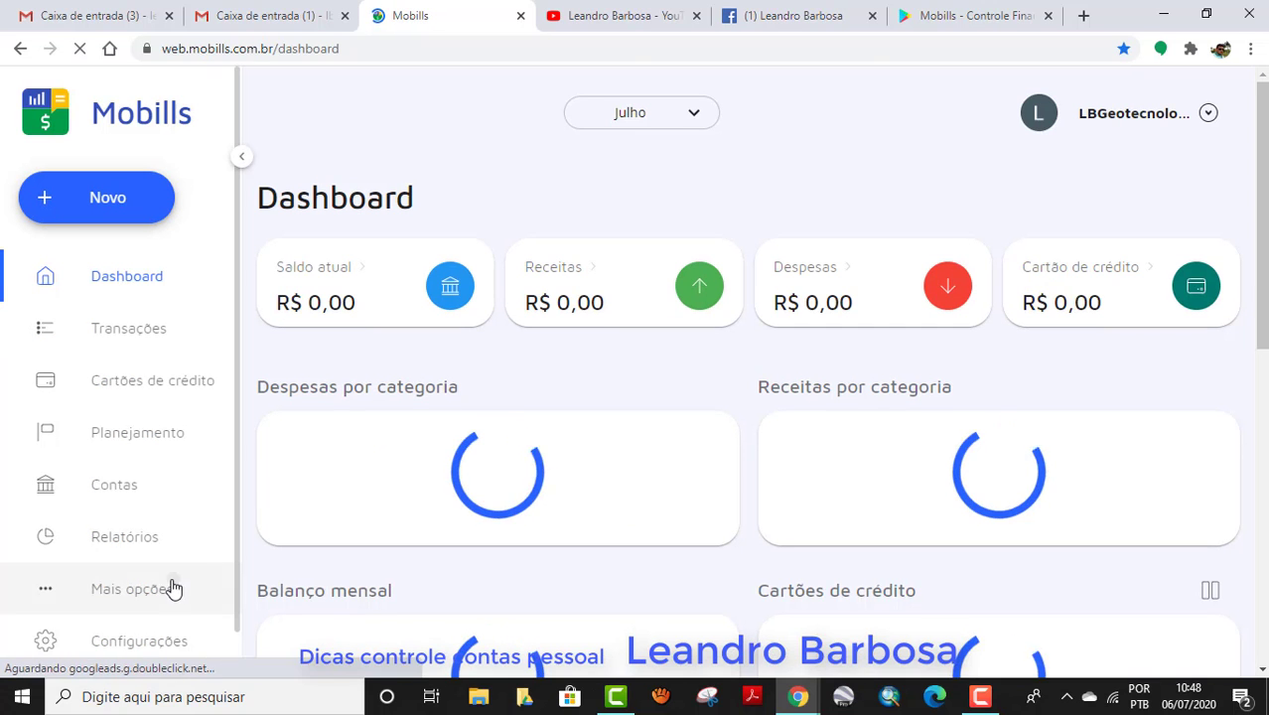
- Show the archived income categories via Mais opções > Categorias with the Arquivadas filter
{"action": "left_click", "coordinate": [167, 588]}
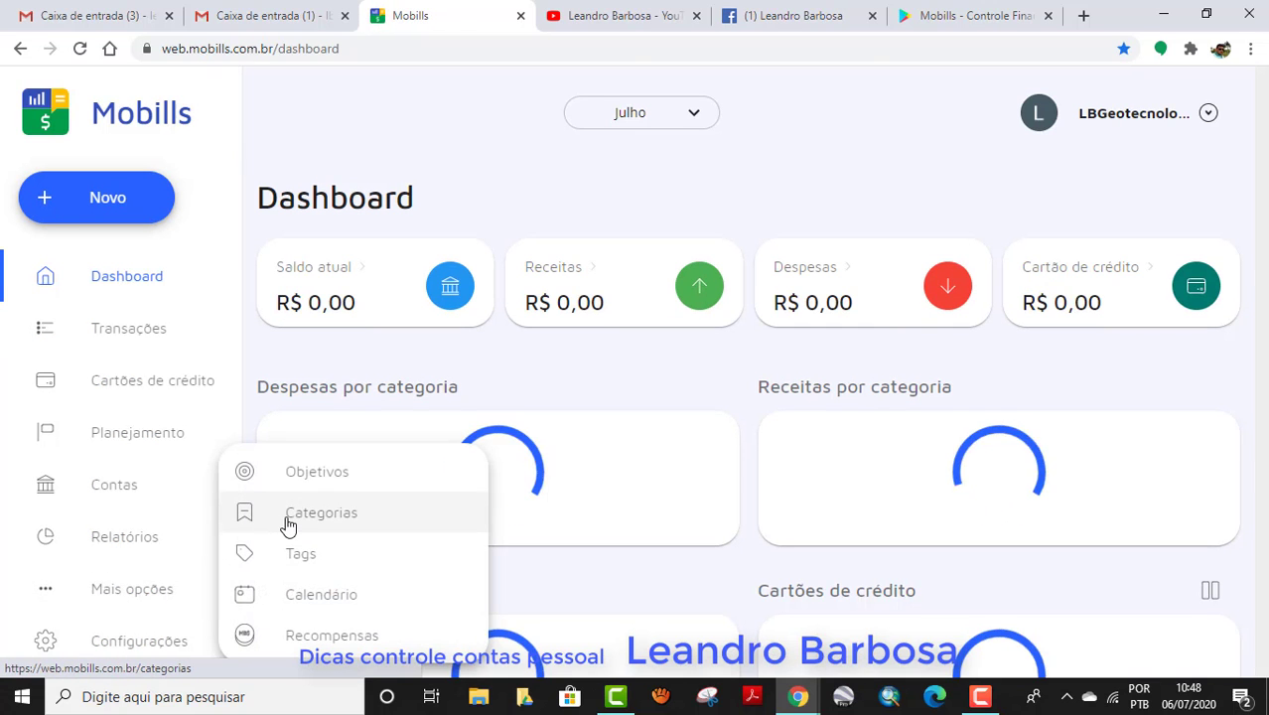
{"action": "left_click", "coordinate": [288, 525]}
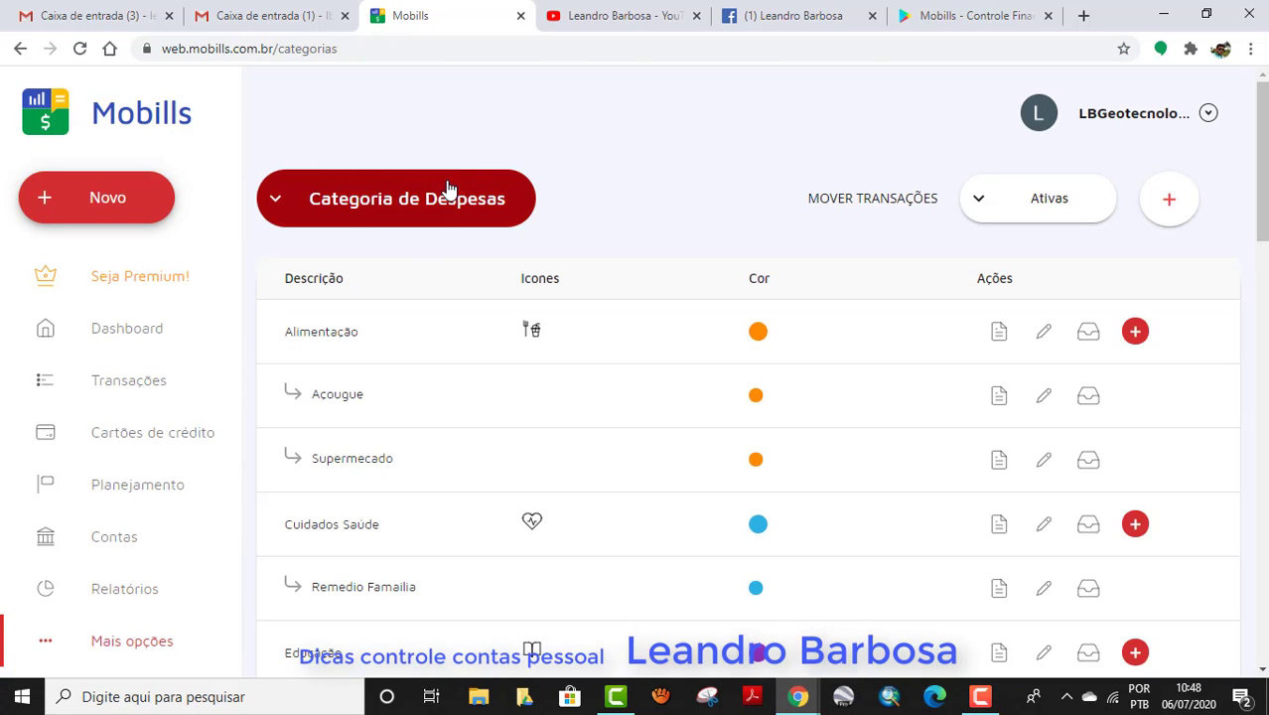
{"action": "left_click", "coordinate": [442, 197]}
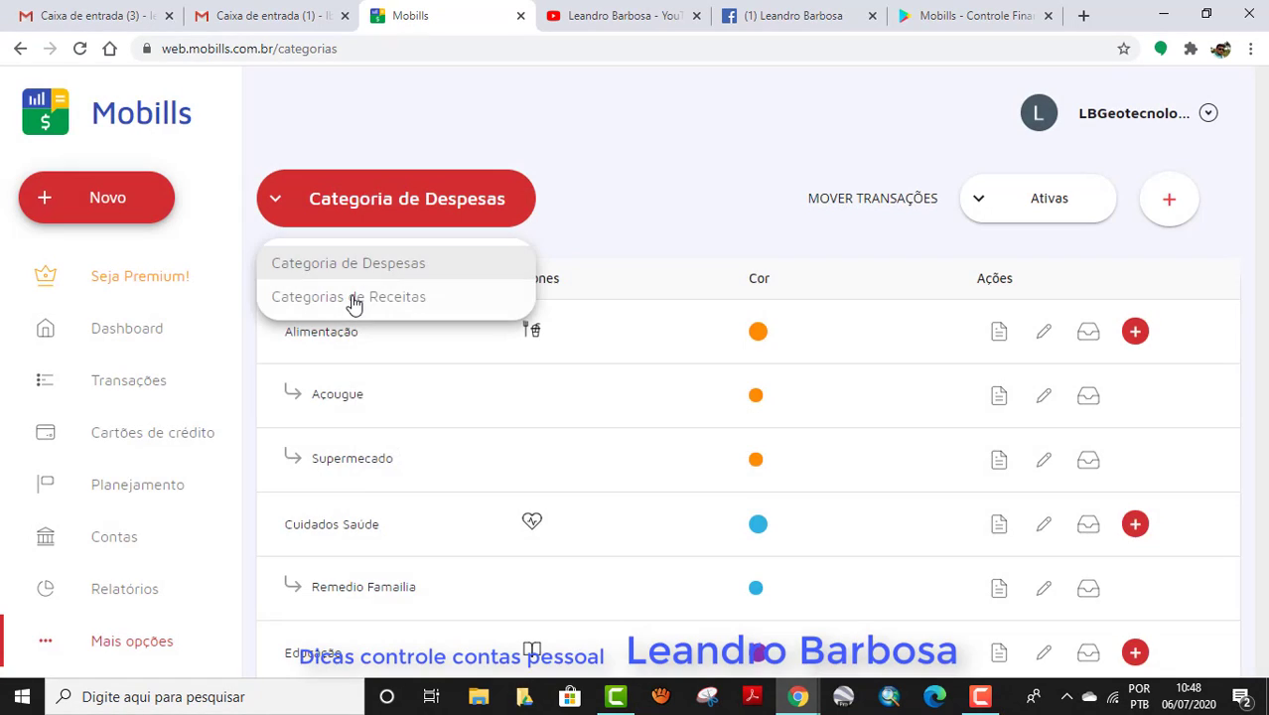
{"action": "left_click", "coordinate": [357, 298]}
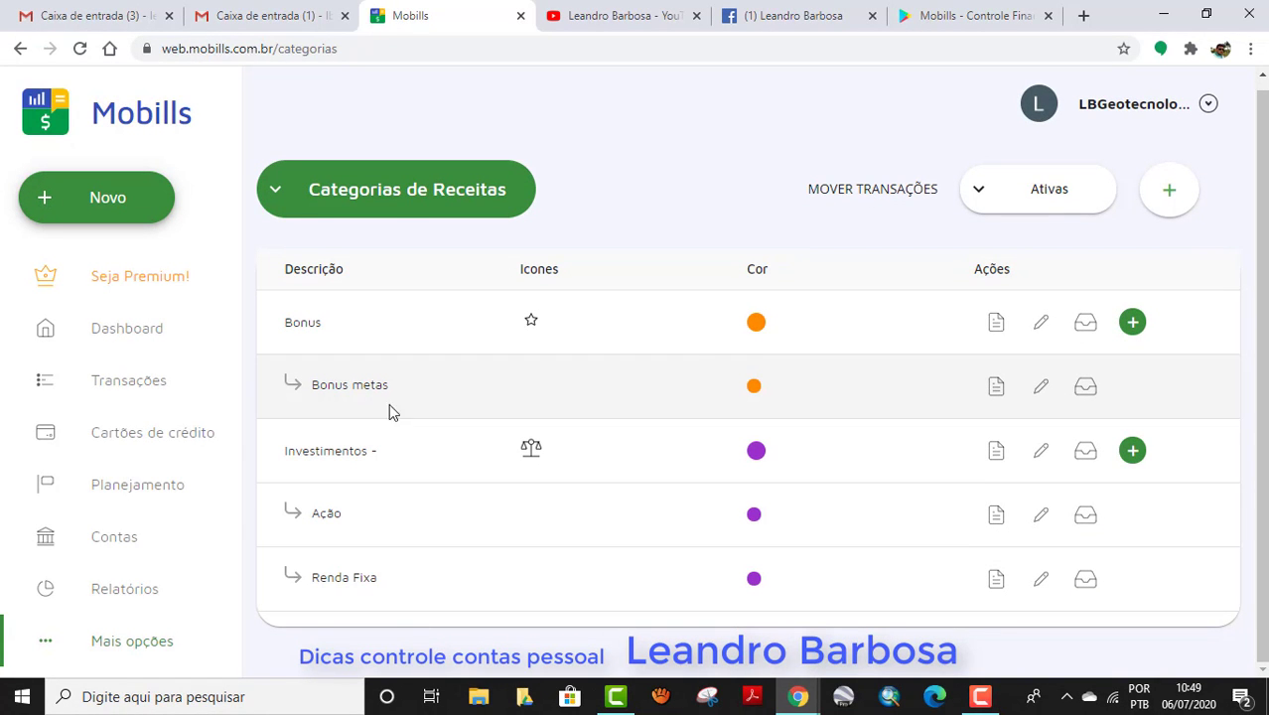
{"action": "left_click", "coordinate": [1063, 188]}
{"action": "left_click", "coordinate": [1037, 283]}
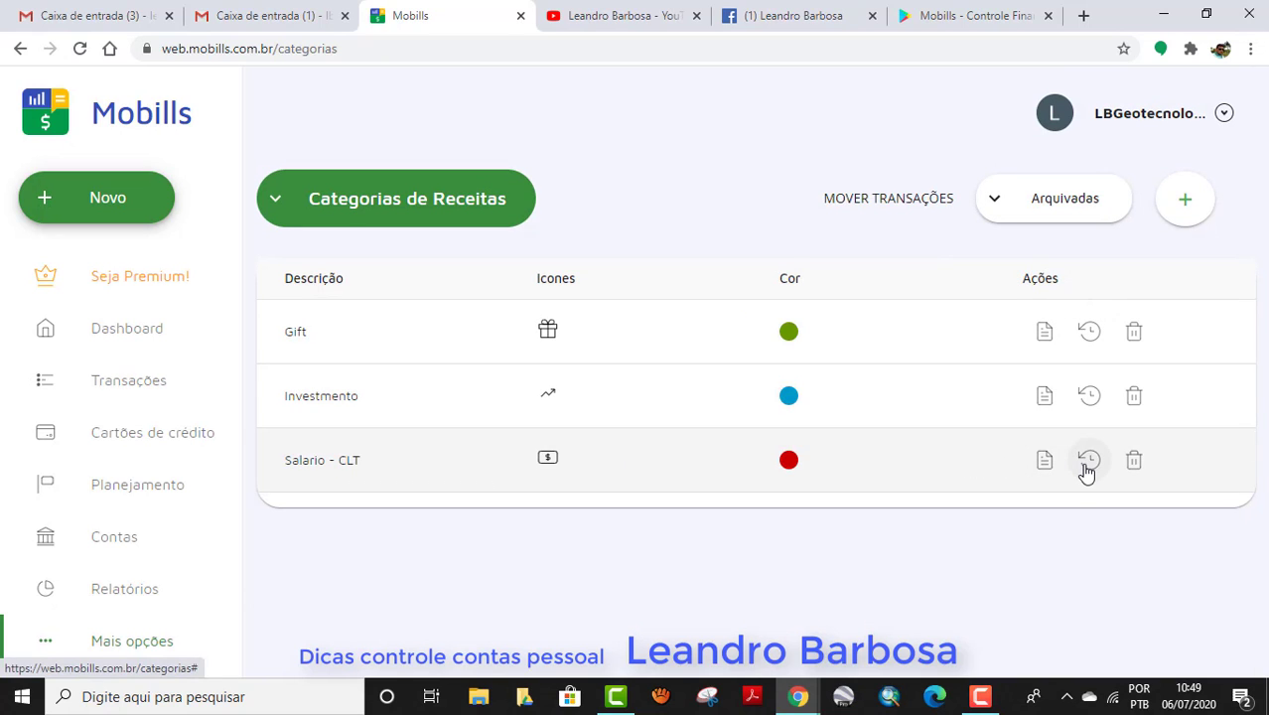
- Restore Salario - CLT from the archive and switch back to active categories
{"action": "left_click", "coordinate": [1088, 463]}
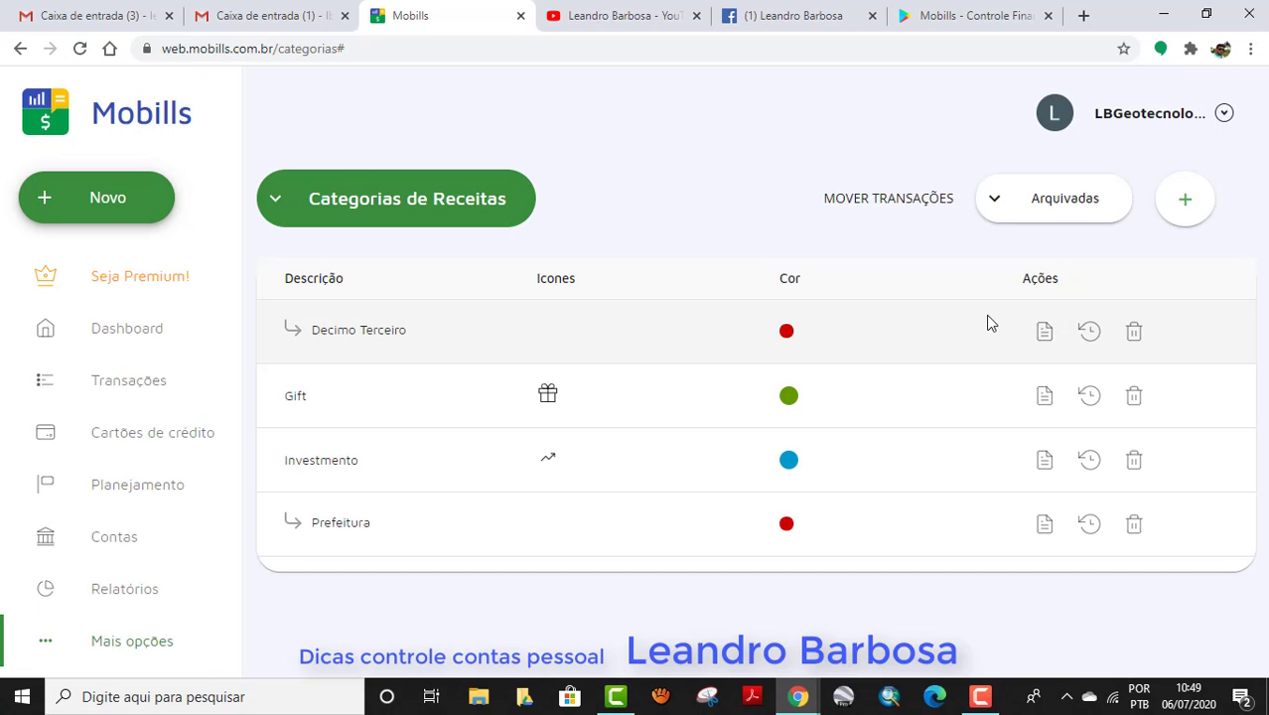
{"action": "left_click", "coordinate": [1065, 189]}
{"action": "left_click", "coordinate": [1043, 254]}
{"action": "scroll", "coordinate": [1042, 268], "scroll_direction": "down", "scroll_amount": 2}
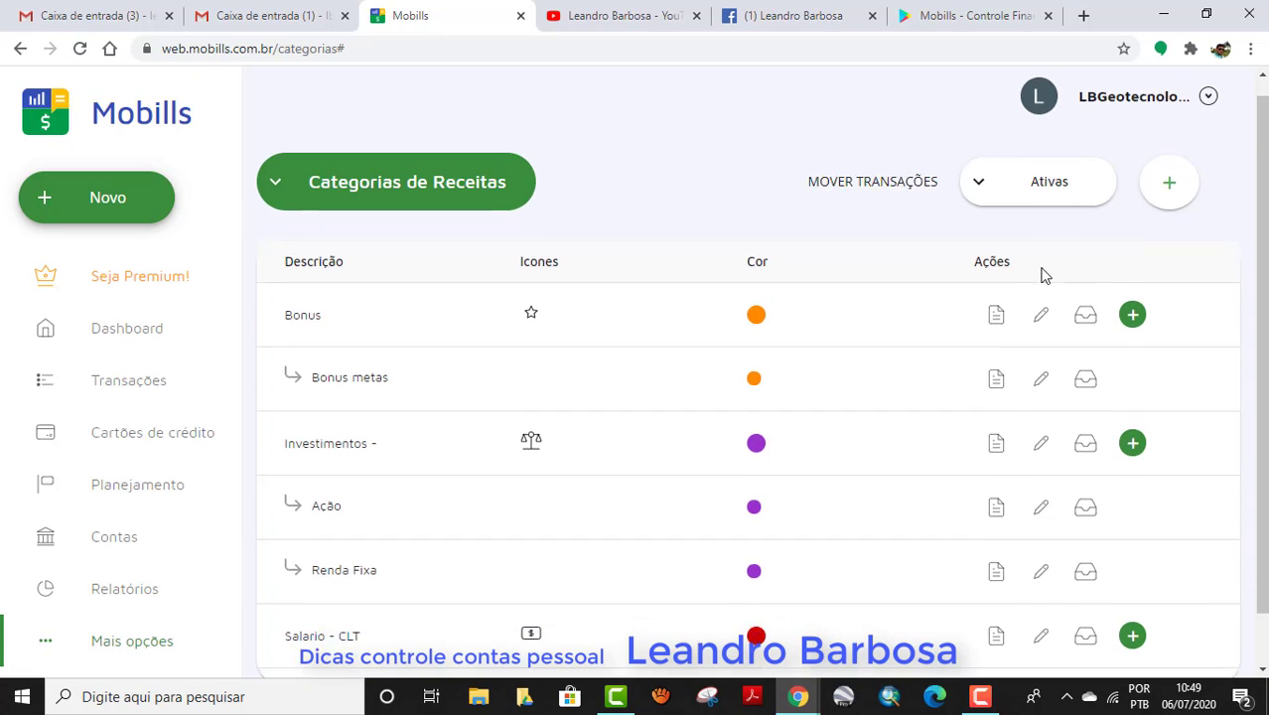
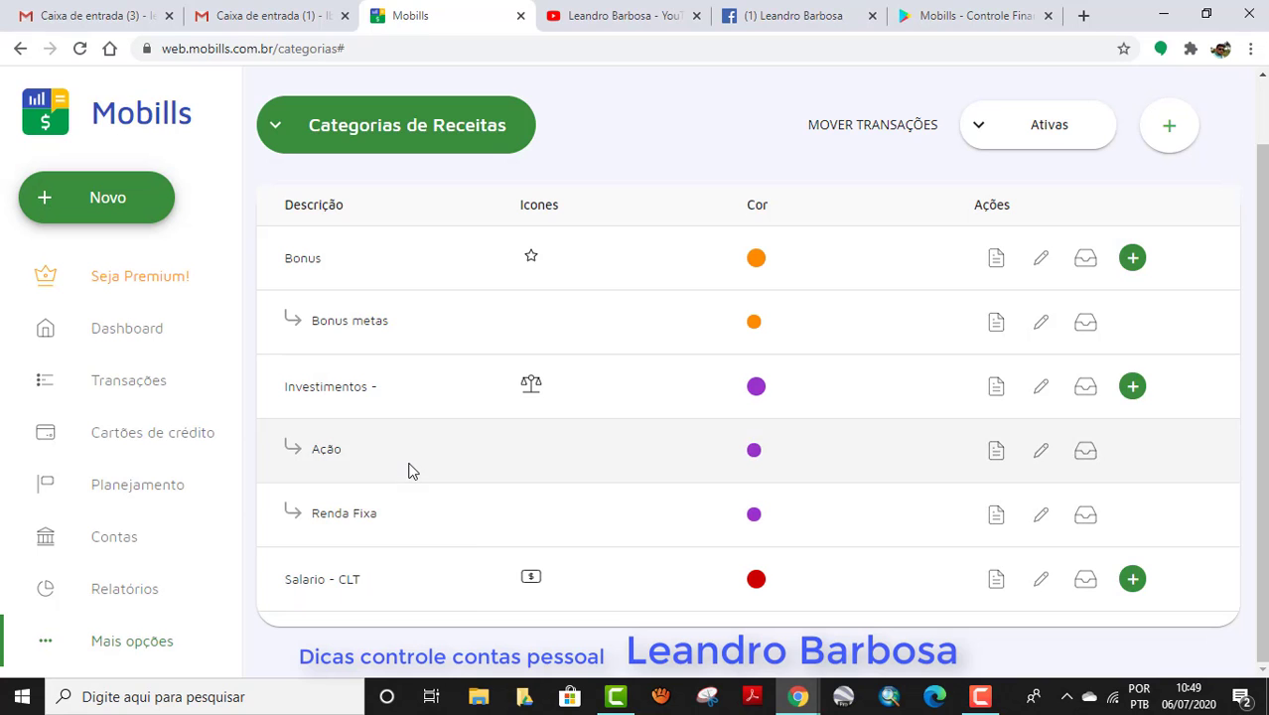
- Begin a subcategory under Salario - CLT, discard the draft, and briefly open the category's edit form
{"action": "left_click", "coordinate": [1132, 579]}
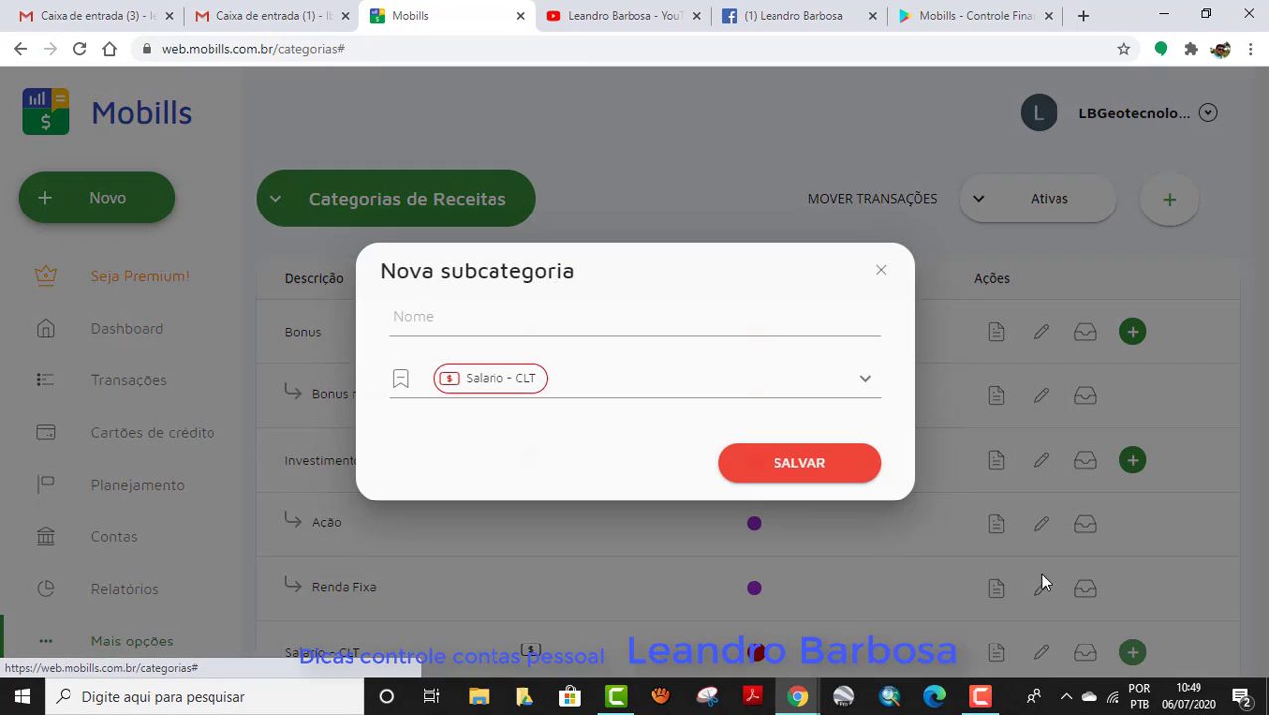
{"action": "left_click", "coordinate": [610, 332]}
{"action": "type", "text": "Salario Prefeir"}
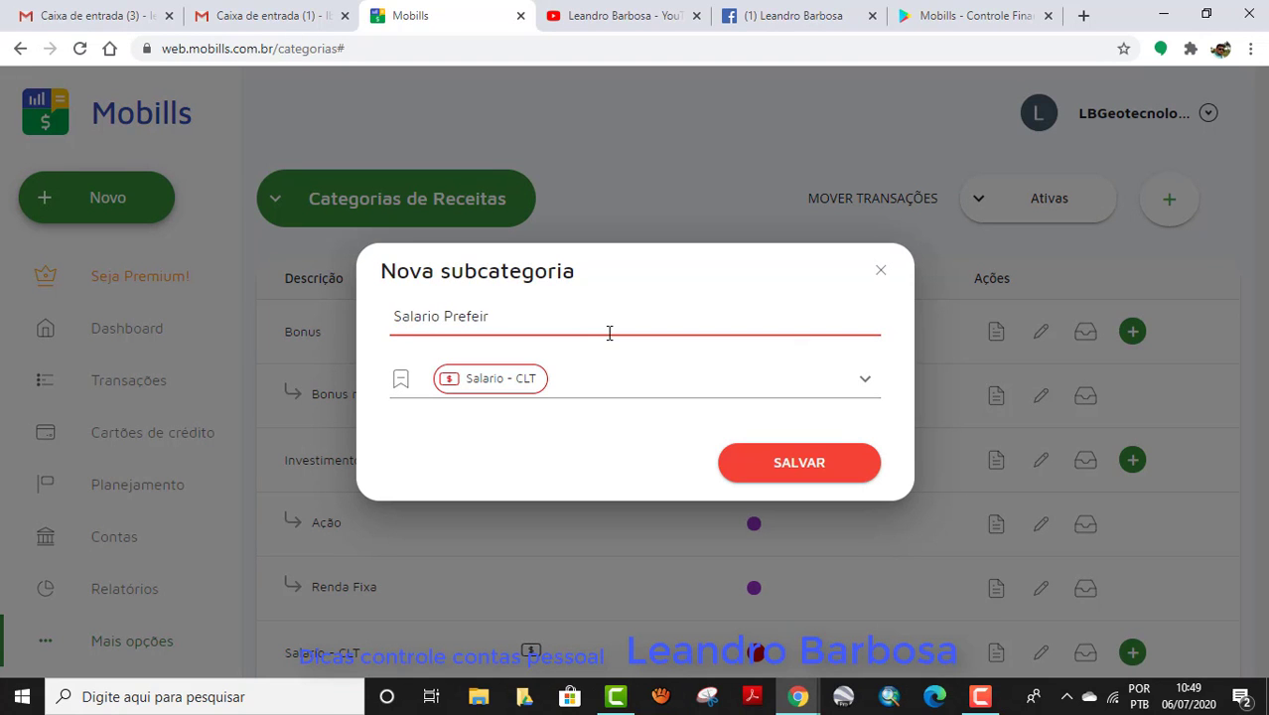
{"action": "key", "text": "Escape"}
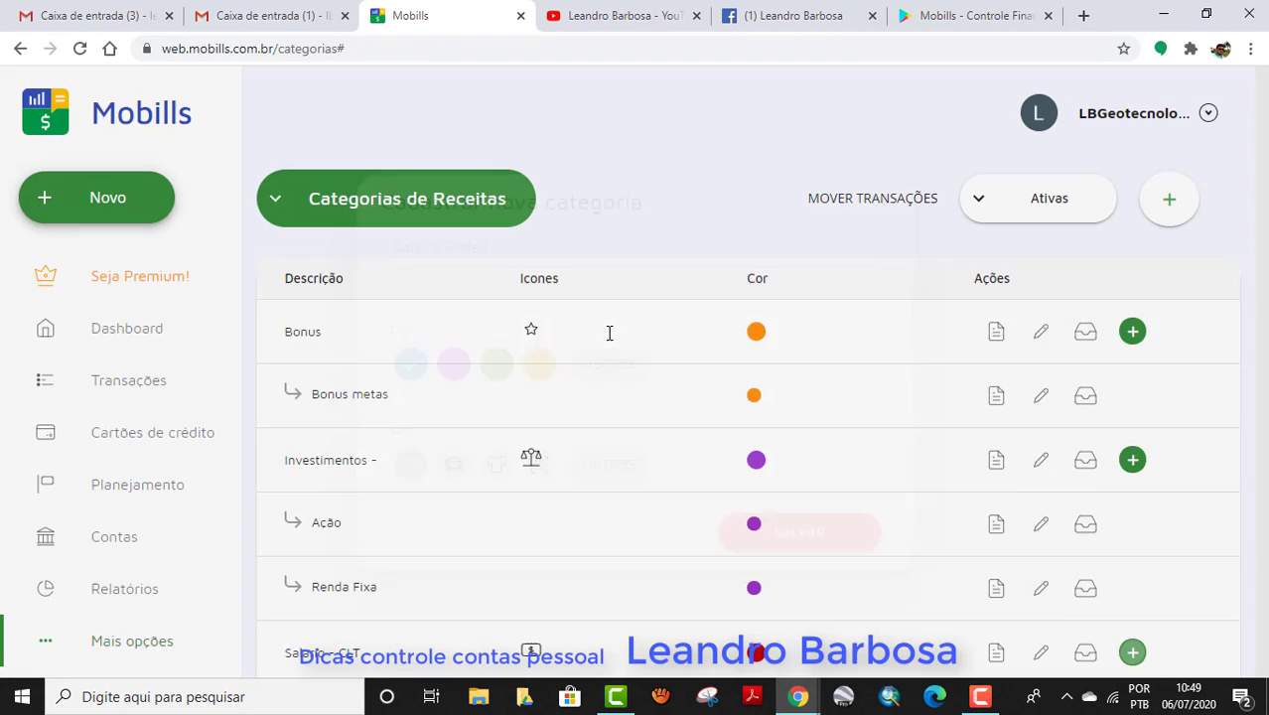
{"action": "scroll", "coordinate": [651, 334], "scroll_direction": "down", "scroll_amount": 2}
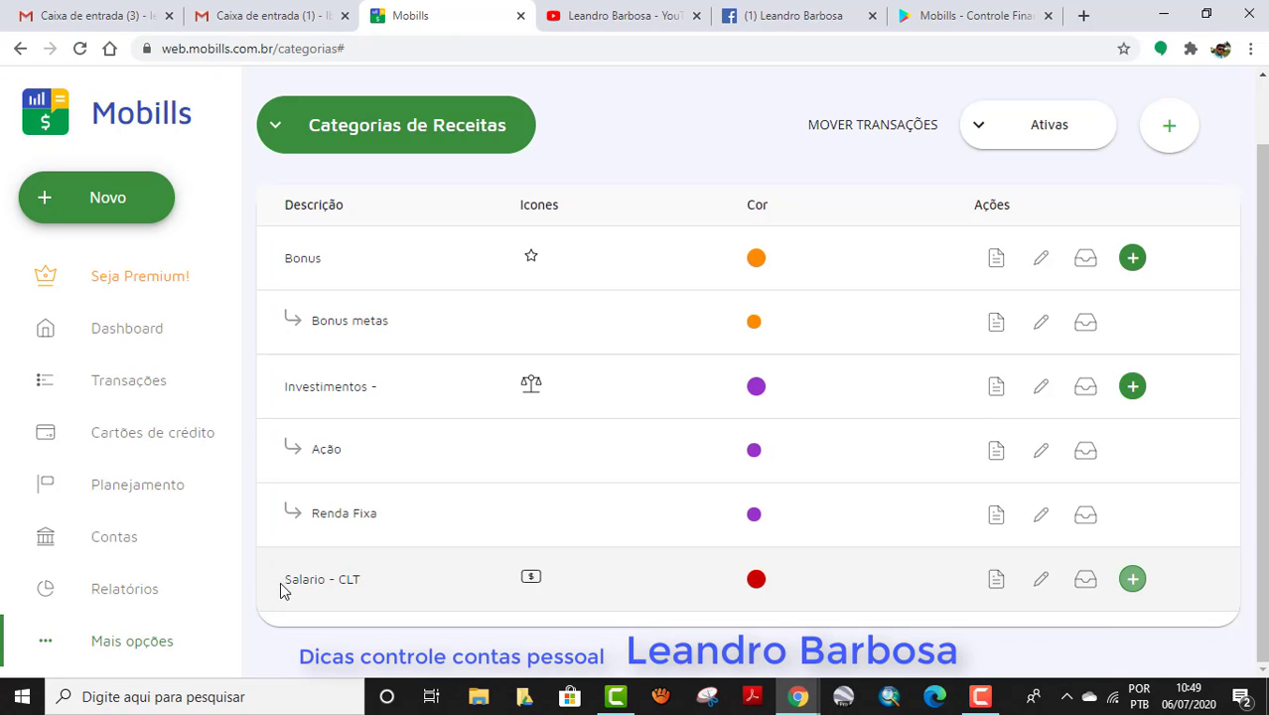
{"action": "mouse_move", "coordinate": [280, 591]}
{"action": "left_mouse_down"}
{"action": "mouse_move", "coordinate": [326, 582]}
{"action": "mouse_move", "coordinate": [360, 596]}
{"action": "left_mouse_up"}
{"action": "left_click", "coordinate": [363, 595]}
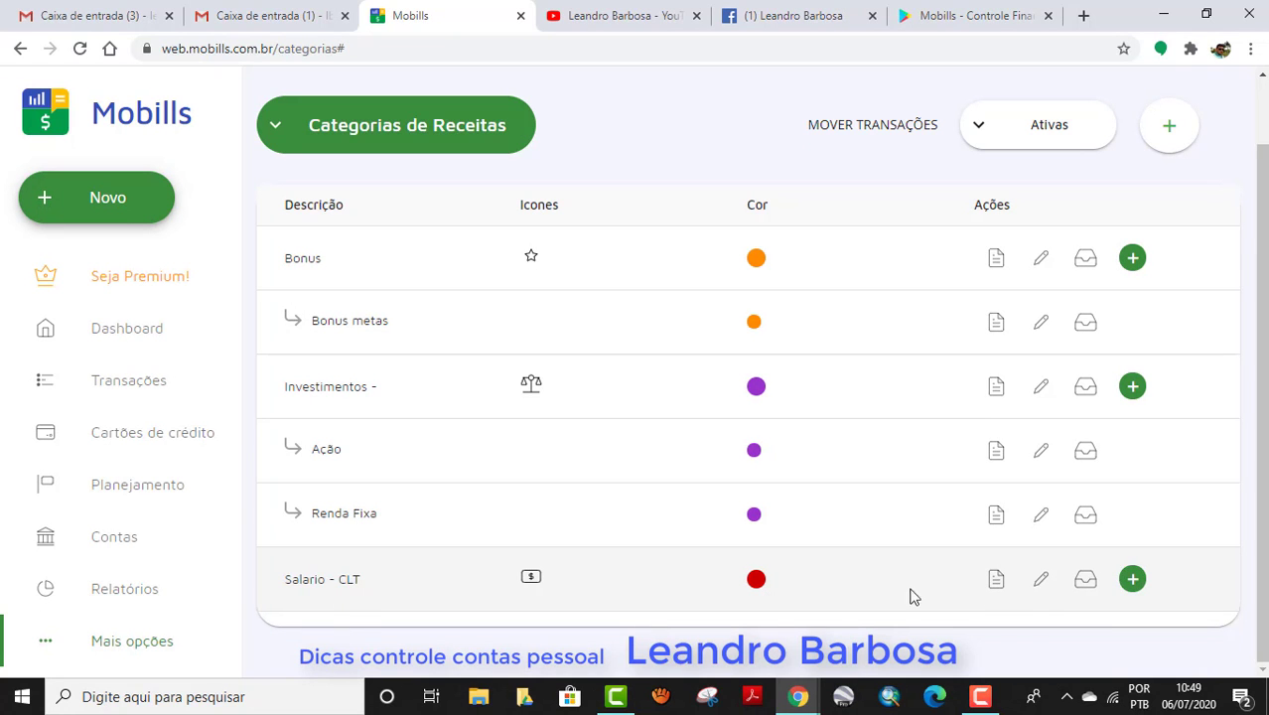
{"action": "left_click", "coordinate": [1041, 586]}
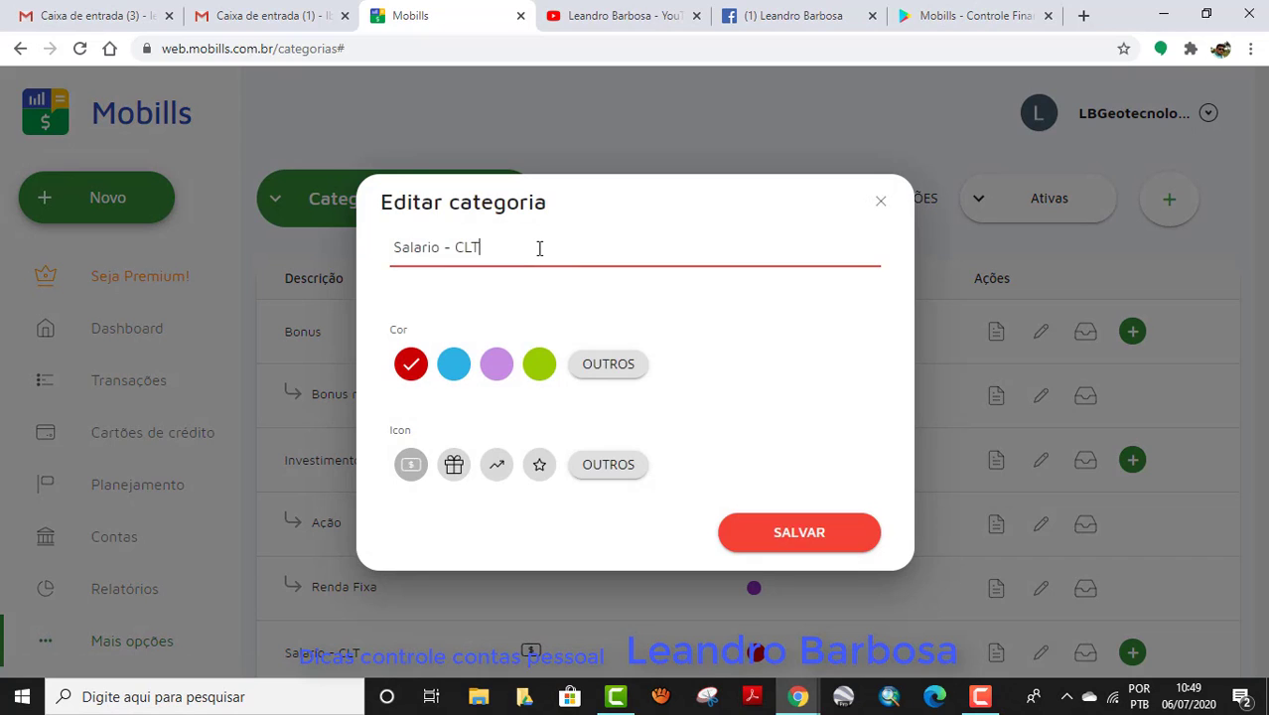
{"action": "left_click", "coordinate": [1108, 592]}
- Add the subcategory 'Salario Prefeitura' under Salario - CLT
{"action": "left_click", "coordinate": [1132, 652]}
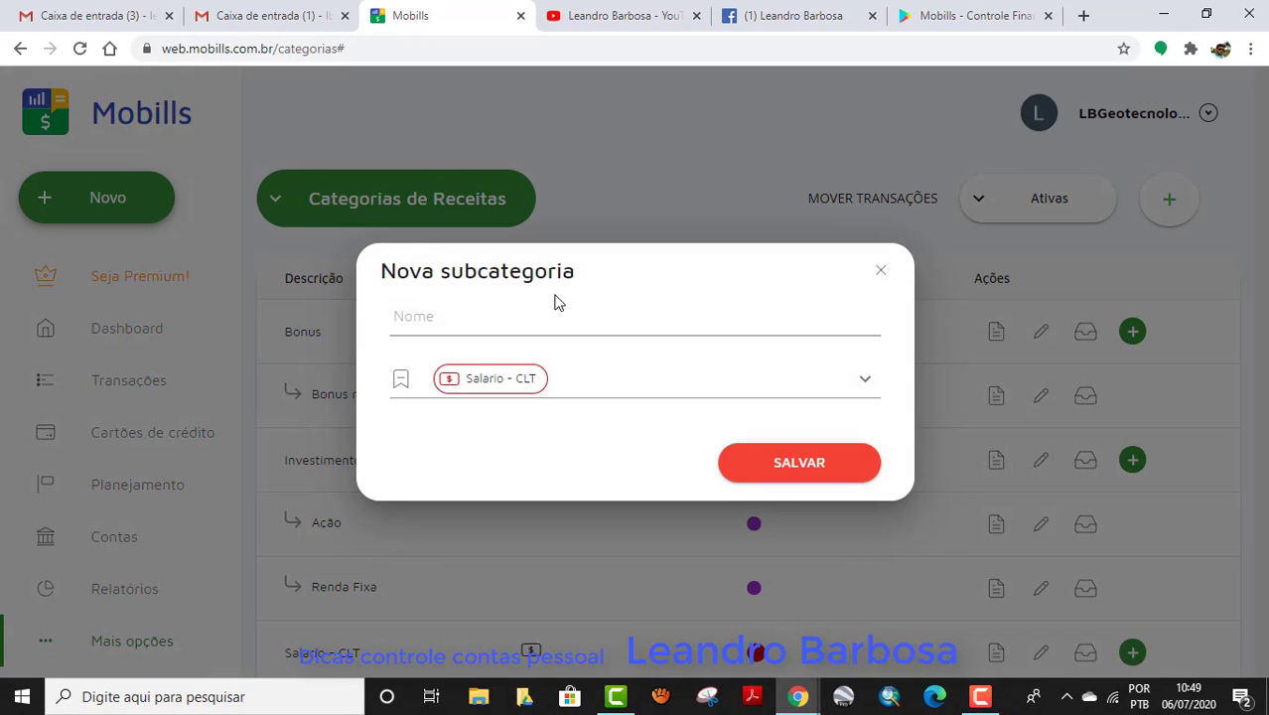
{"action": "left_click", "coordinate": [552, 318]}
{"action": "type", "text": "Salario CLT Mes"}
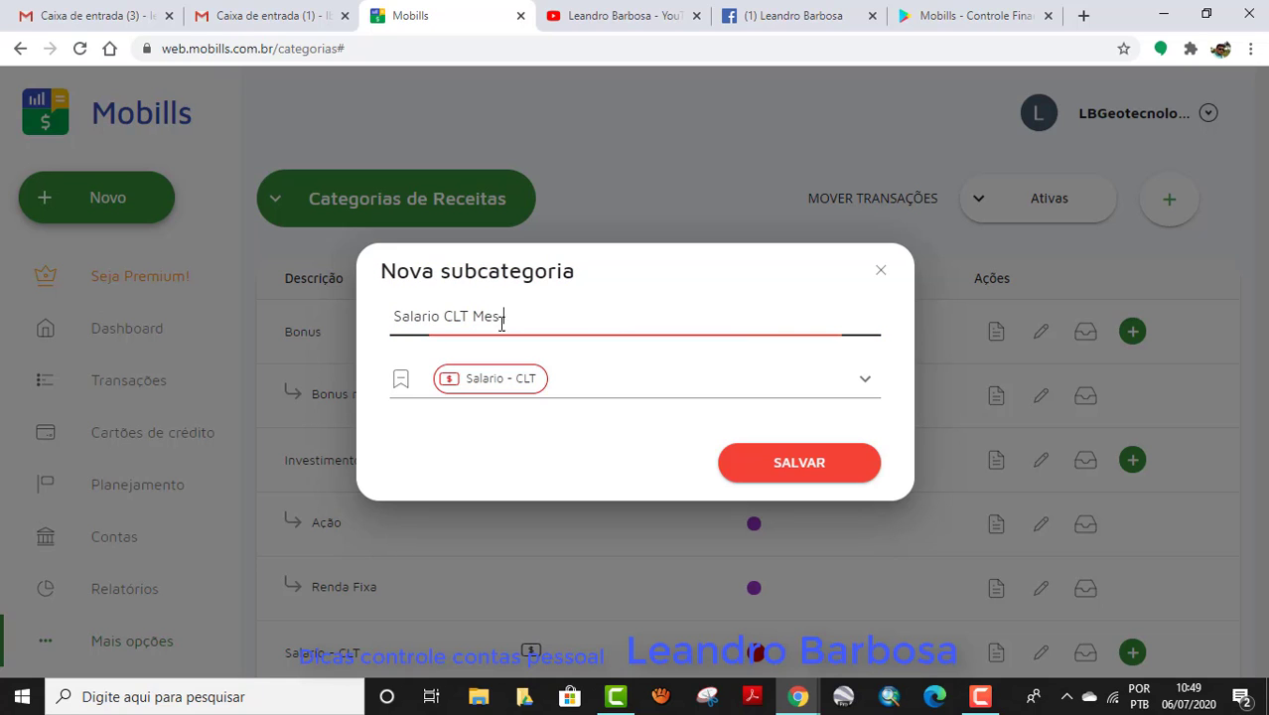
{"action": "left_click_drag", "start_coordinate": [503, 316], "coordinate": [445, 316]}
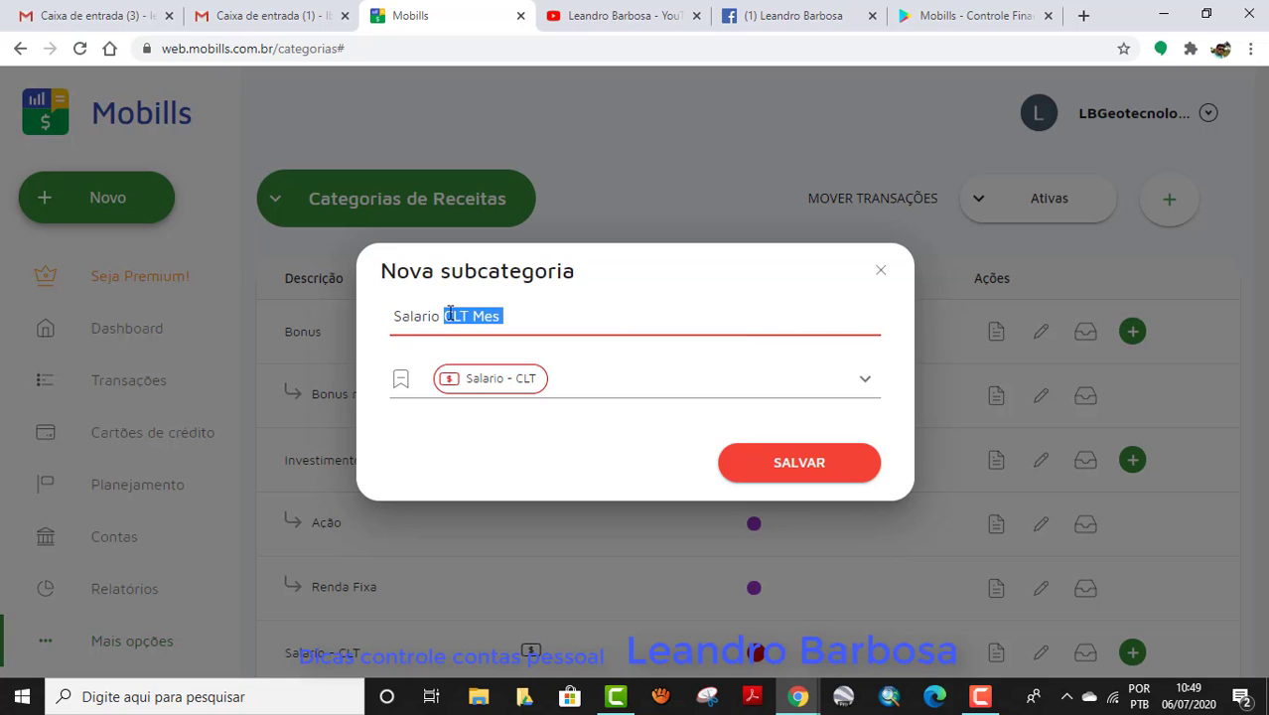
{"action": "type", "text": "p"}
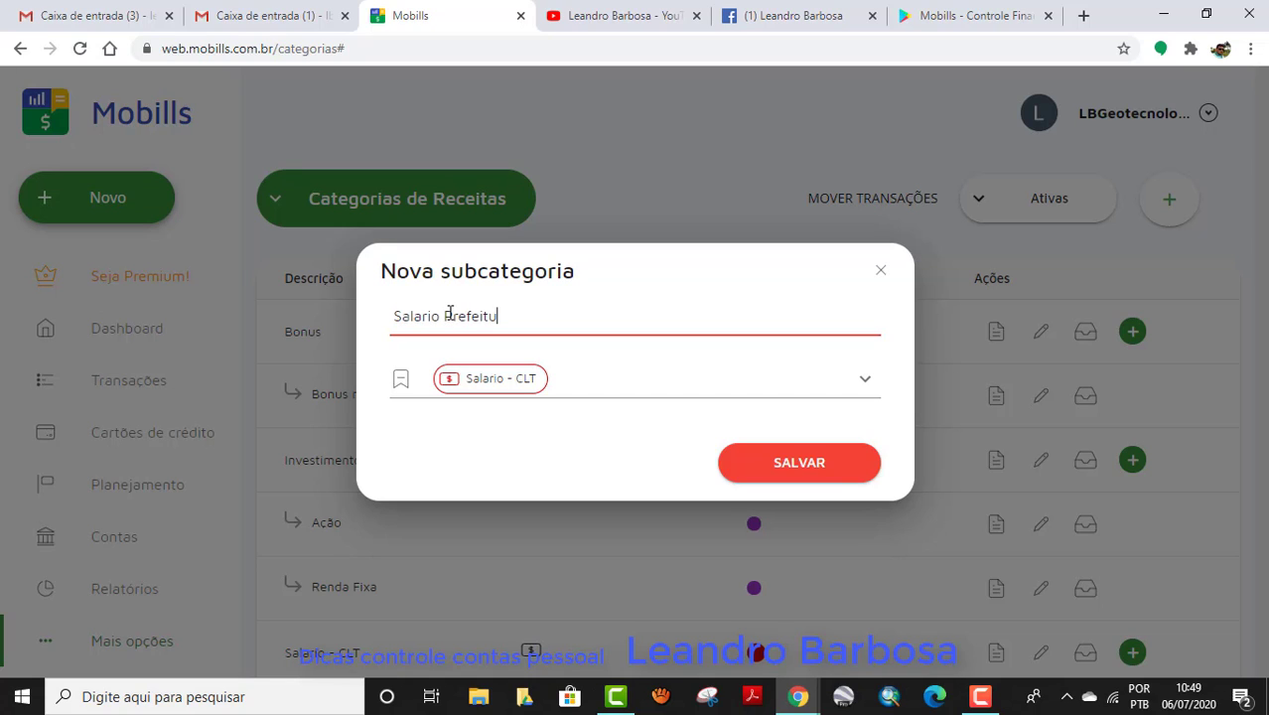
{"action": "left_click", "coordinate": [770, 460]}
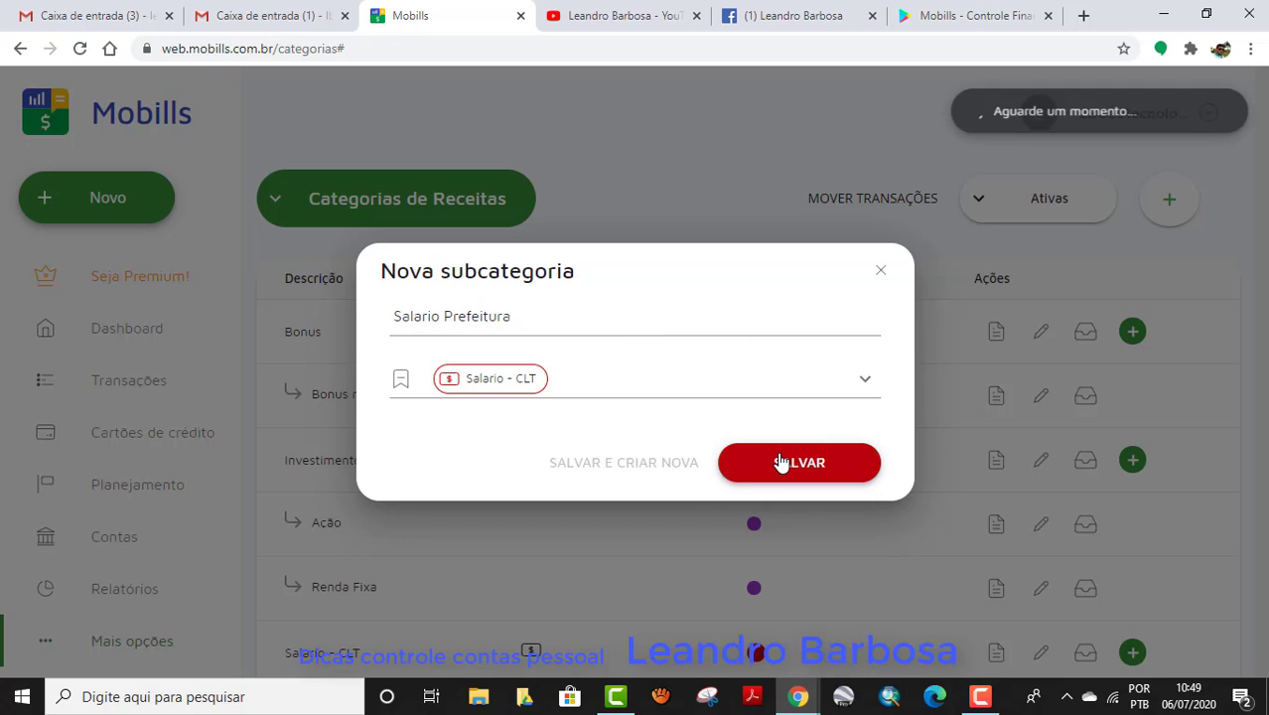
- Add the subcategory 'Decimo' under Salario - CLT
{"action": "scroll", "coordinate": [749, 558], "scroll_direction": "down", "scroll_amount": 1}
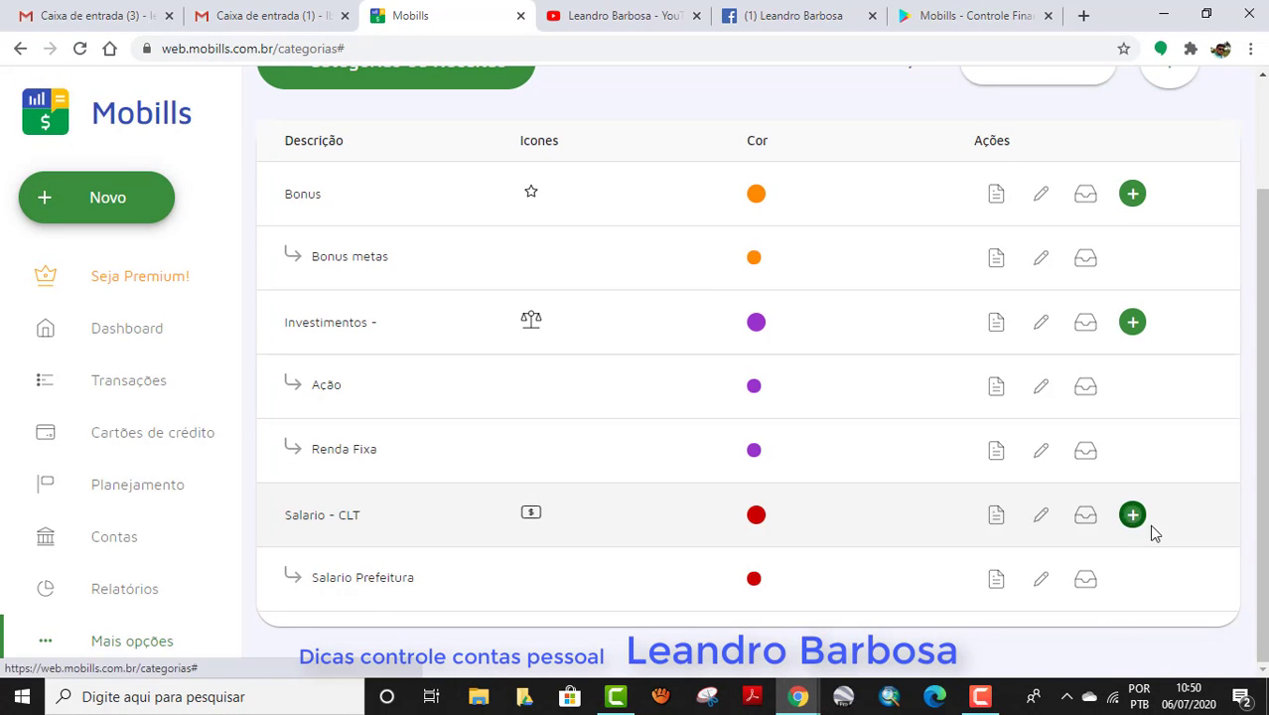
{"action": "left_click", "coordinate": [1134, 515]}
{"action": "type", "text": "Decimo"}
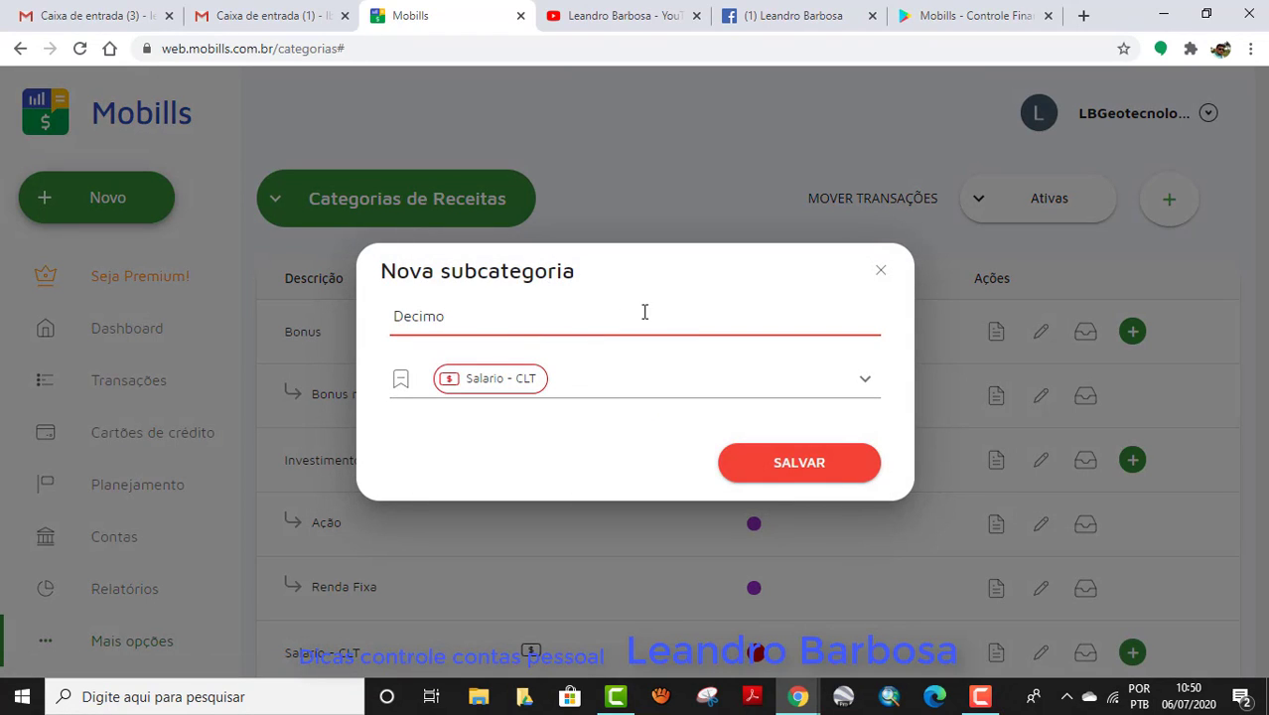
{"action": "left_click", "coordinate": [795, 474]}
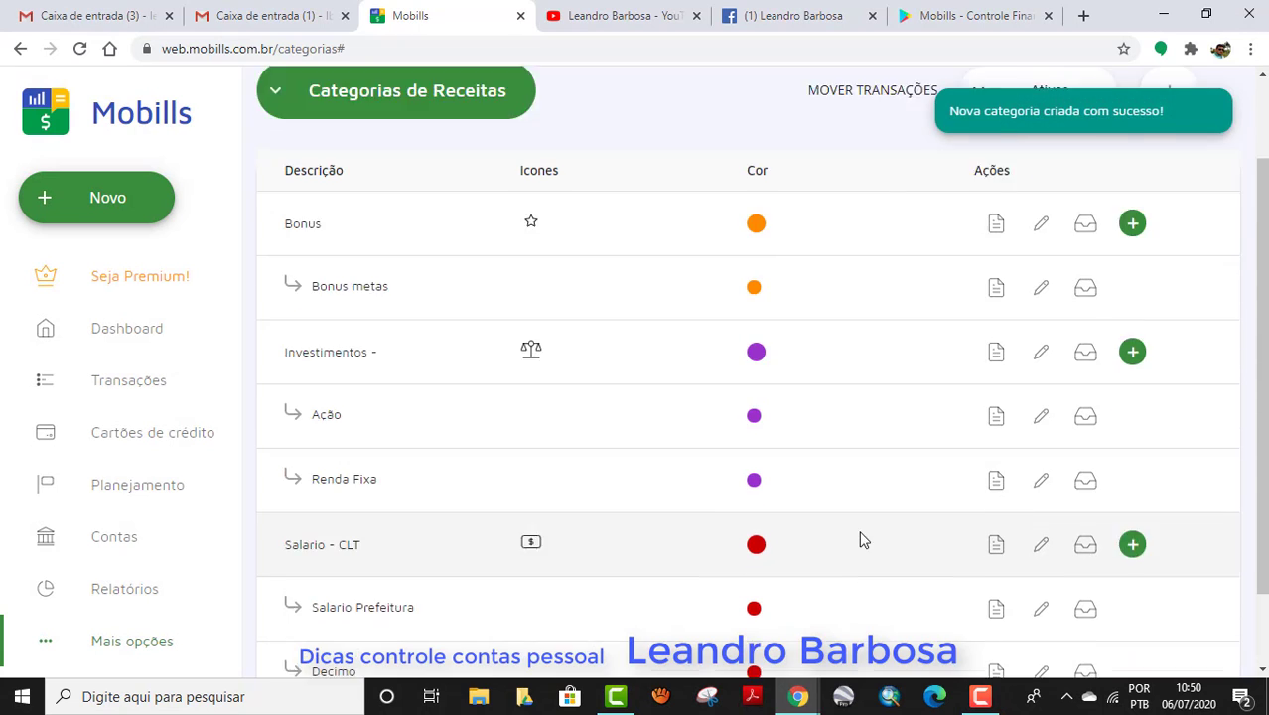
{"action": "scroll", "coordinate": [862, 539], "scroll_direction": "down", "scroll_amount": 1}
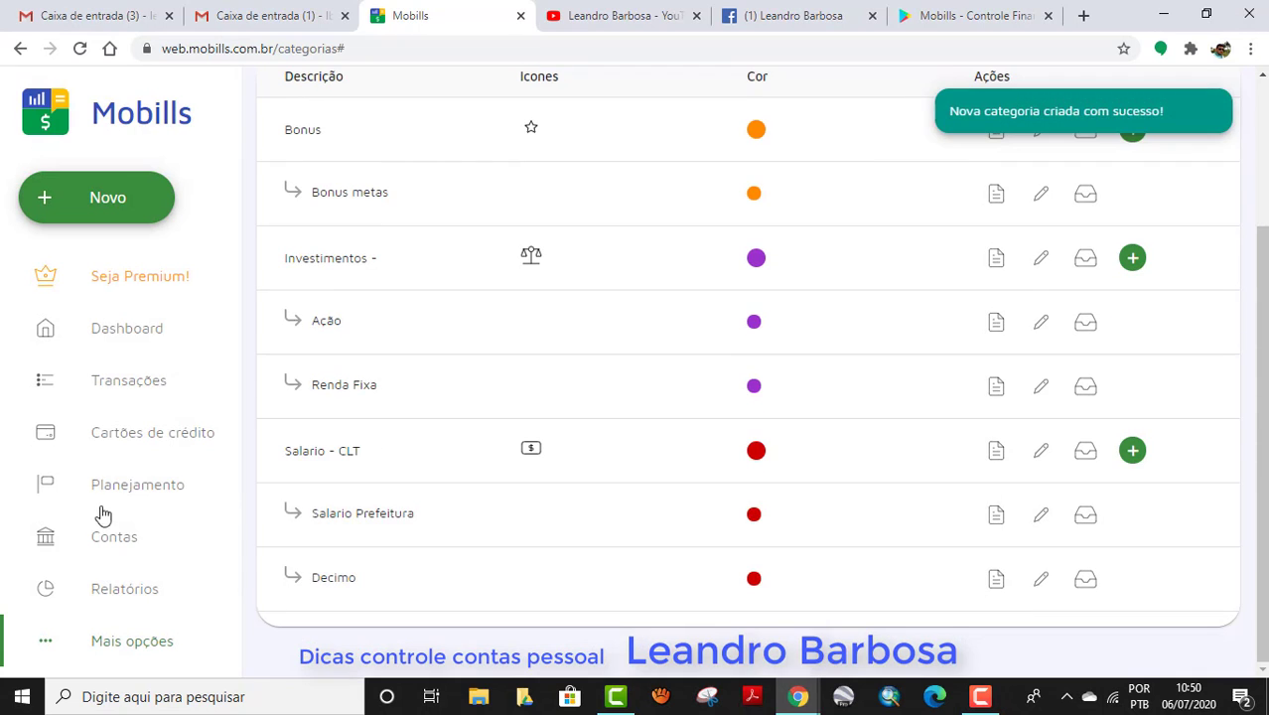
- On Transações, start a R$ 3.000,00 income dated 1 July 2020
{"action": "left_click", "coordinate": [125, 387]}
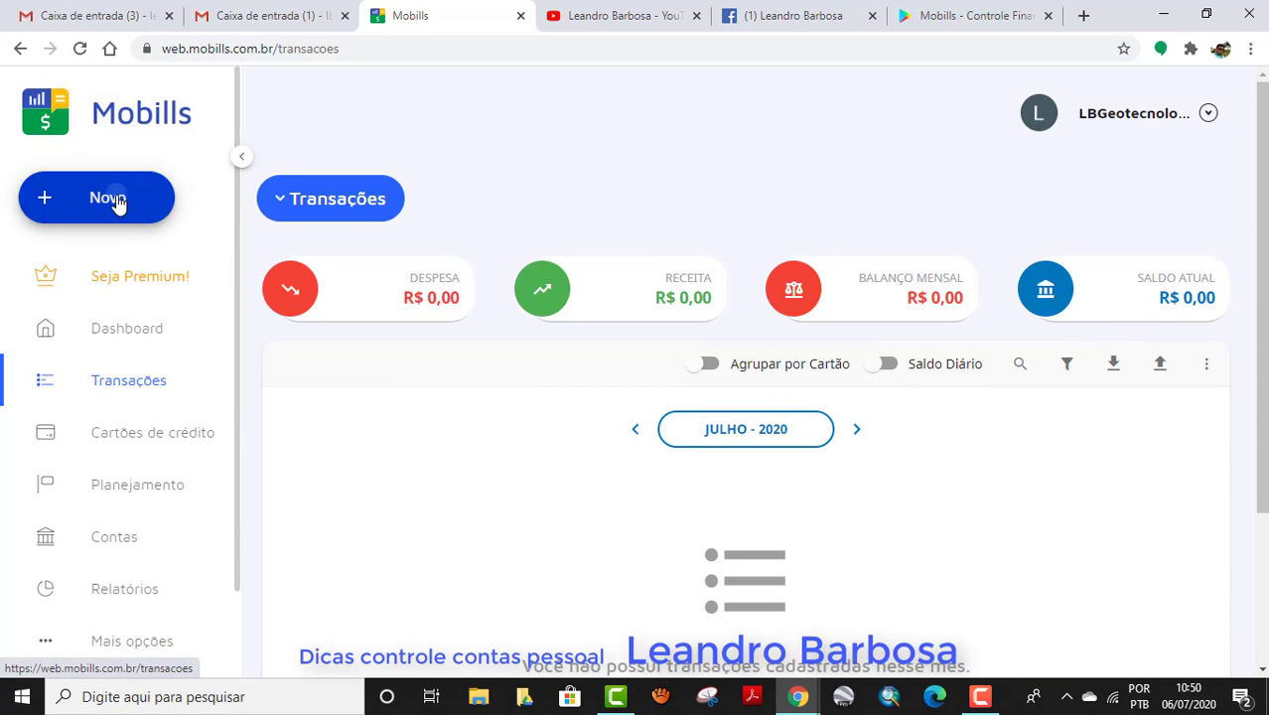
{"action": "left_click", "coordinate": [117, 199]}
{"action": "left_click", "coordinate": [124, 239]}
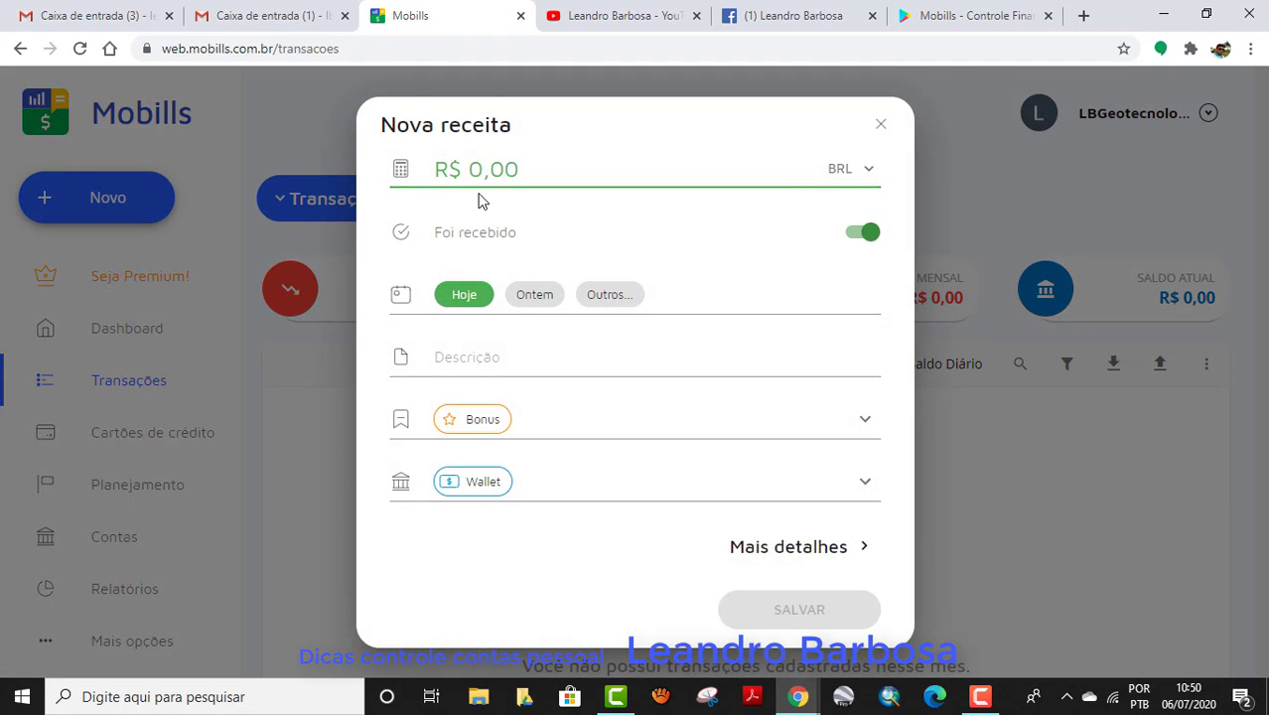
{"action": "type", "text": "3.000,"}
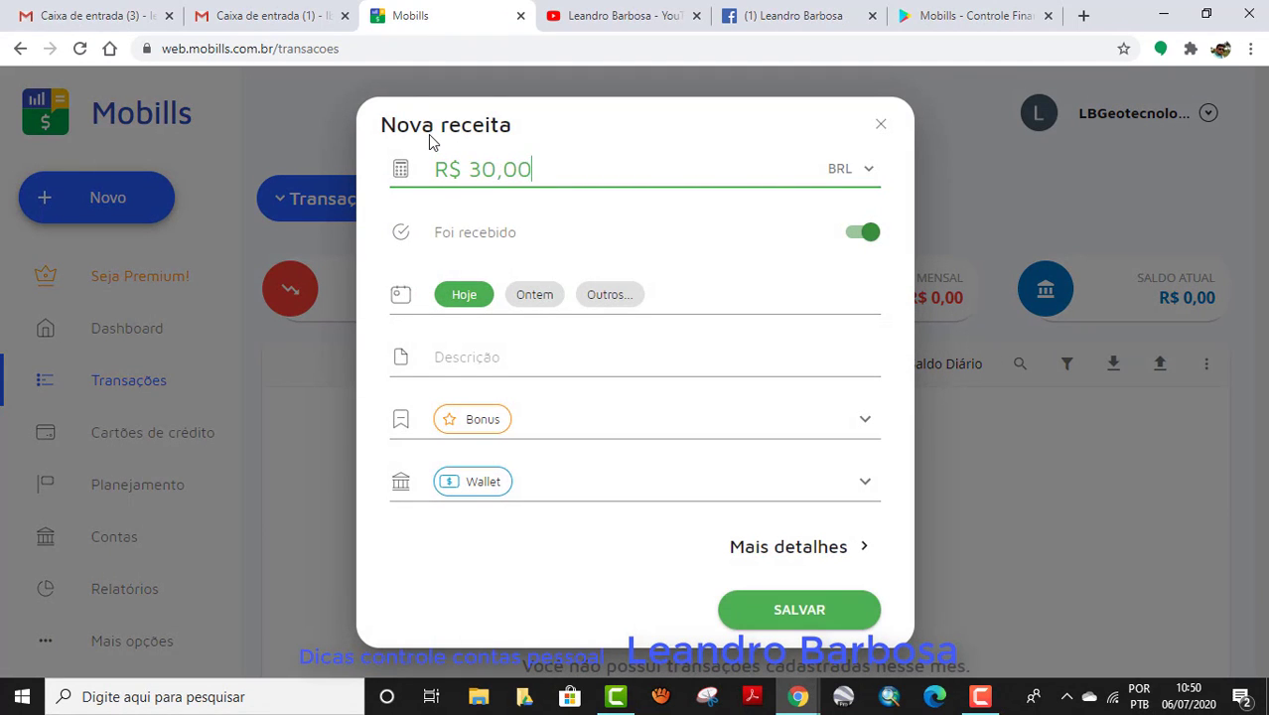
{"action": "type", "text": "00"}
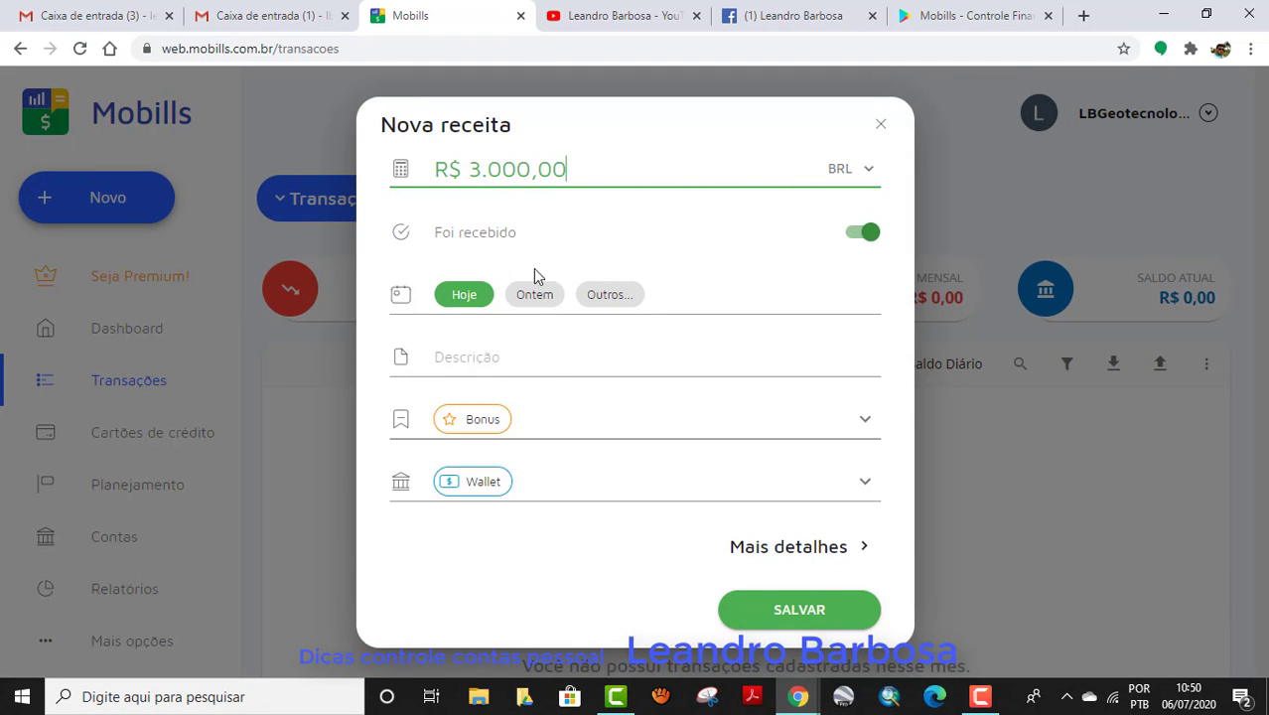
{"action": "left_click", "coordinate": [602, 294]}
{"action": "left_click", "coordinate": [634, 354]}
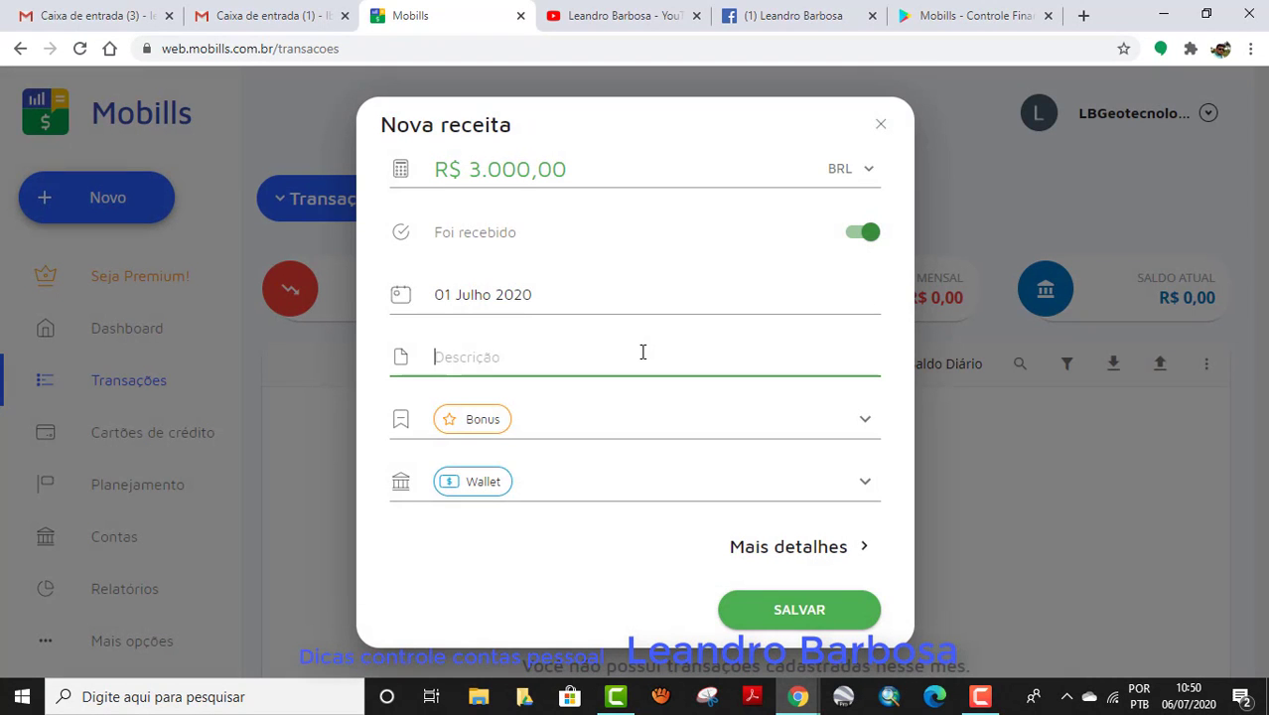
- File the draft income under Salario Prefeitura, check the accounts list, then discard it unsaved
{"action": "type", "text": "Salario Mes"}
{"action": "left_click", "coordinate": [708, 410]}
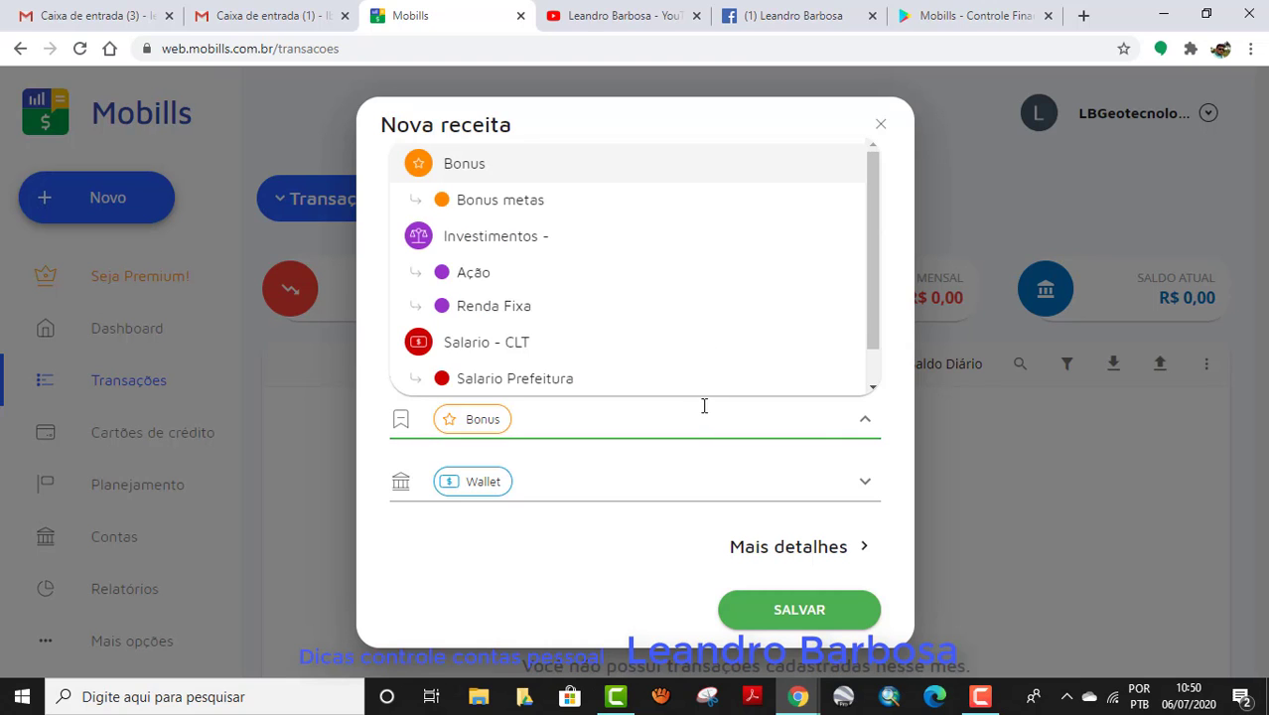
{"action": "scroll", "coordinate": [859, 289], "scroll_direction": "down", "scroll_amount": 1}
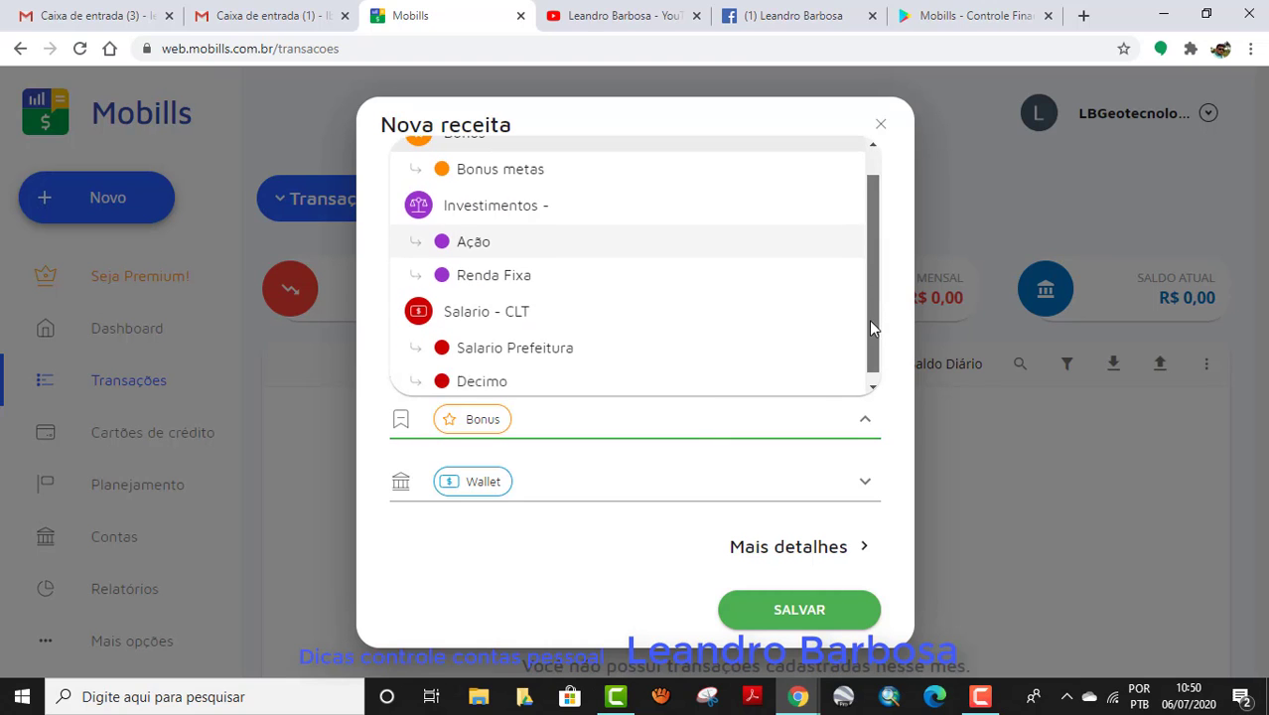
{"action": "left_click", "coordinate": [723, 338]}
{"action": "left_click", "coordinate": [694, 489]}
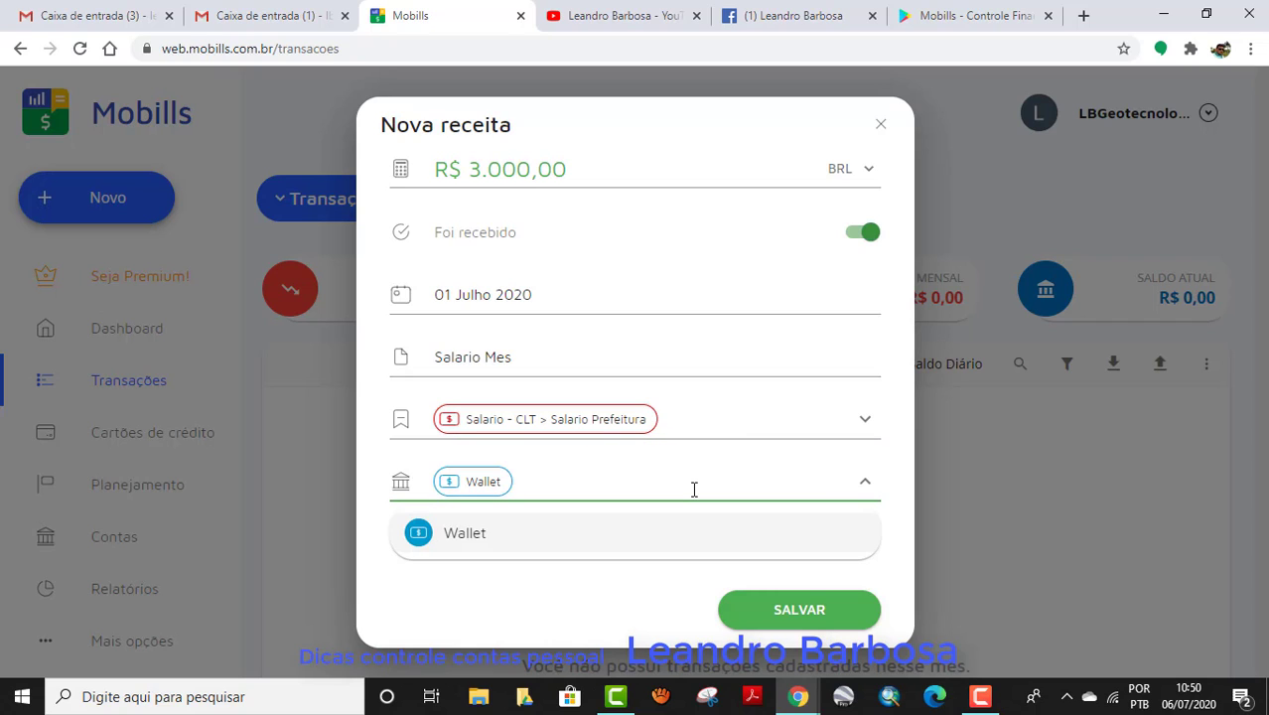
{"action": "left_click", "coordinate": [861, 481]}
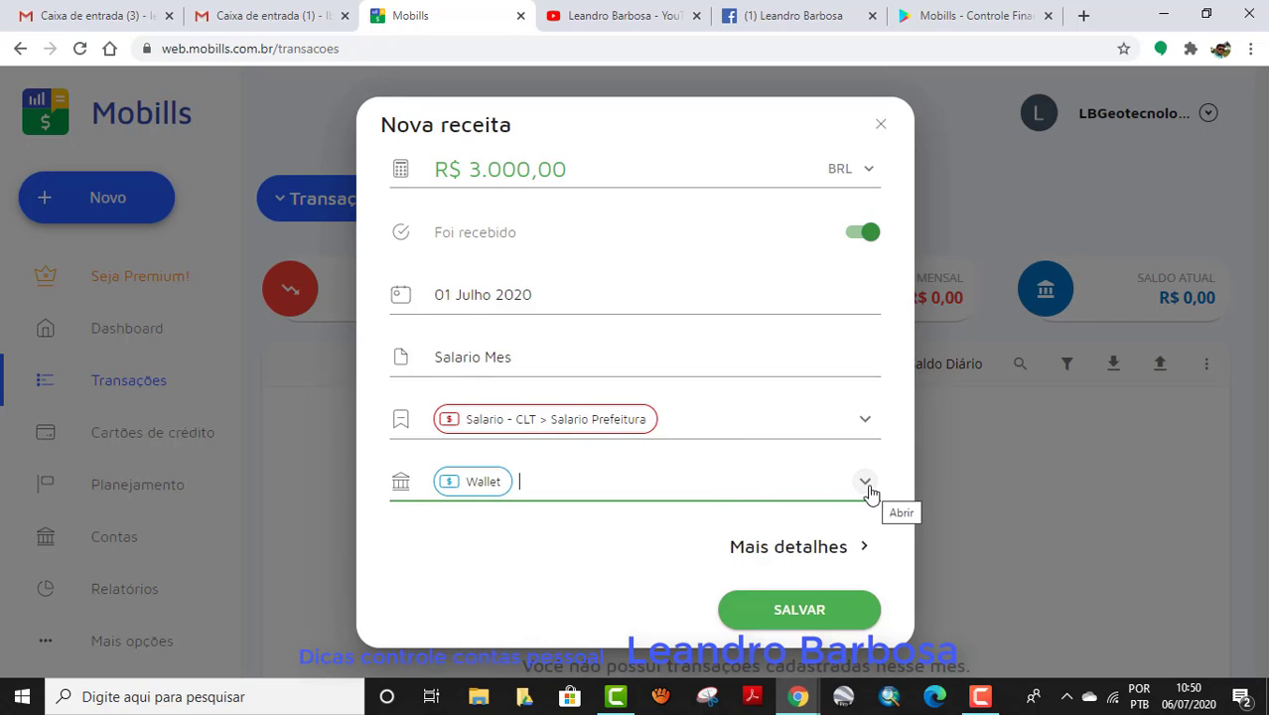
{"action": "left_click", "coordinate": [863, 483]}
{"action": "left_click", "coordinate": [796, 461]}
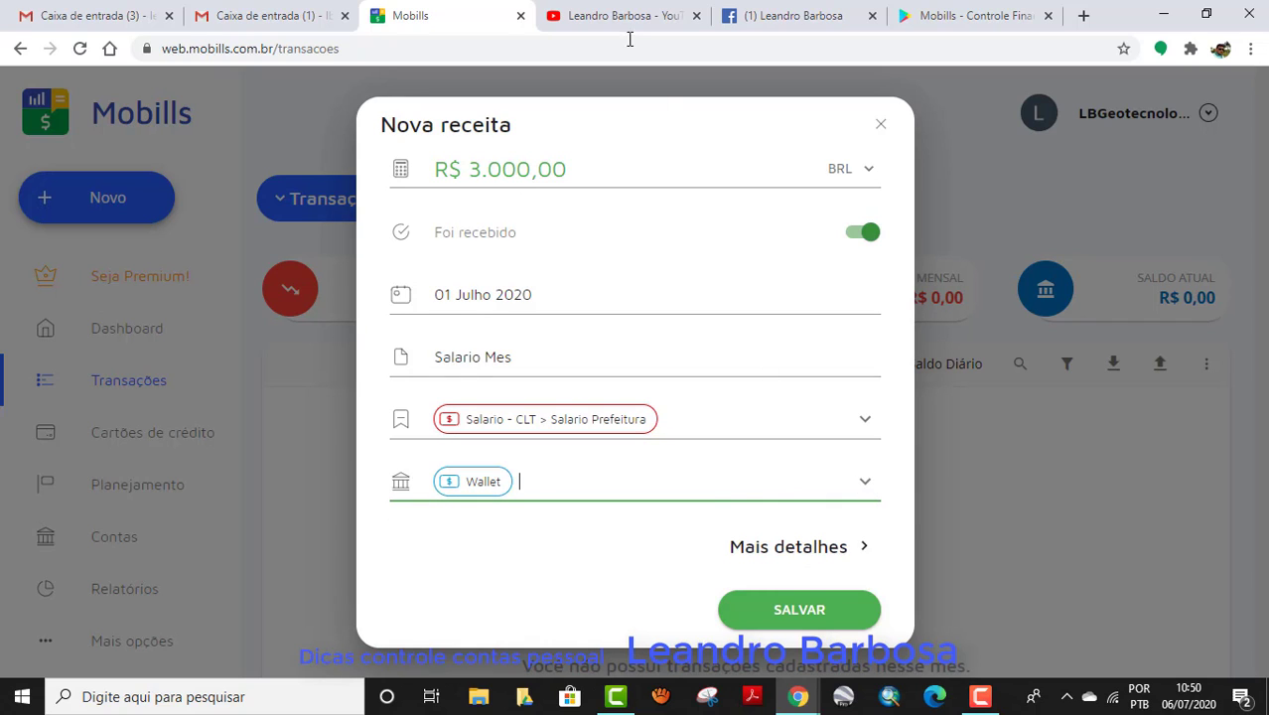
{"action": "left_click", "coordinate": [626, 16]}
{"action": "left_click", "coordinate": [469, 15]}
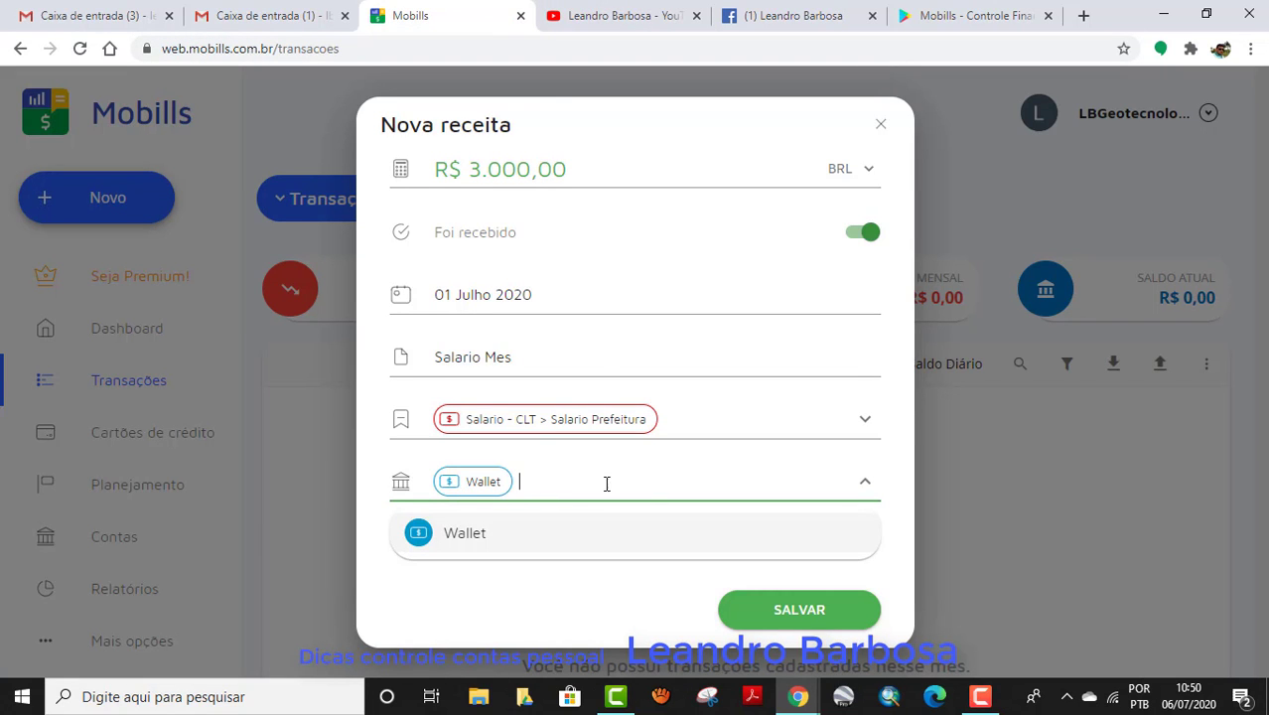
{"action": "key", "text": "Escape"}
{"action": "key", "text": "Escape"}
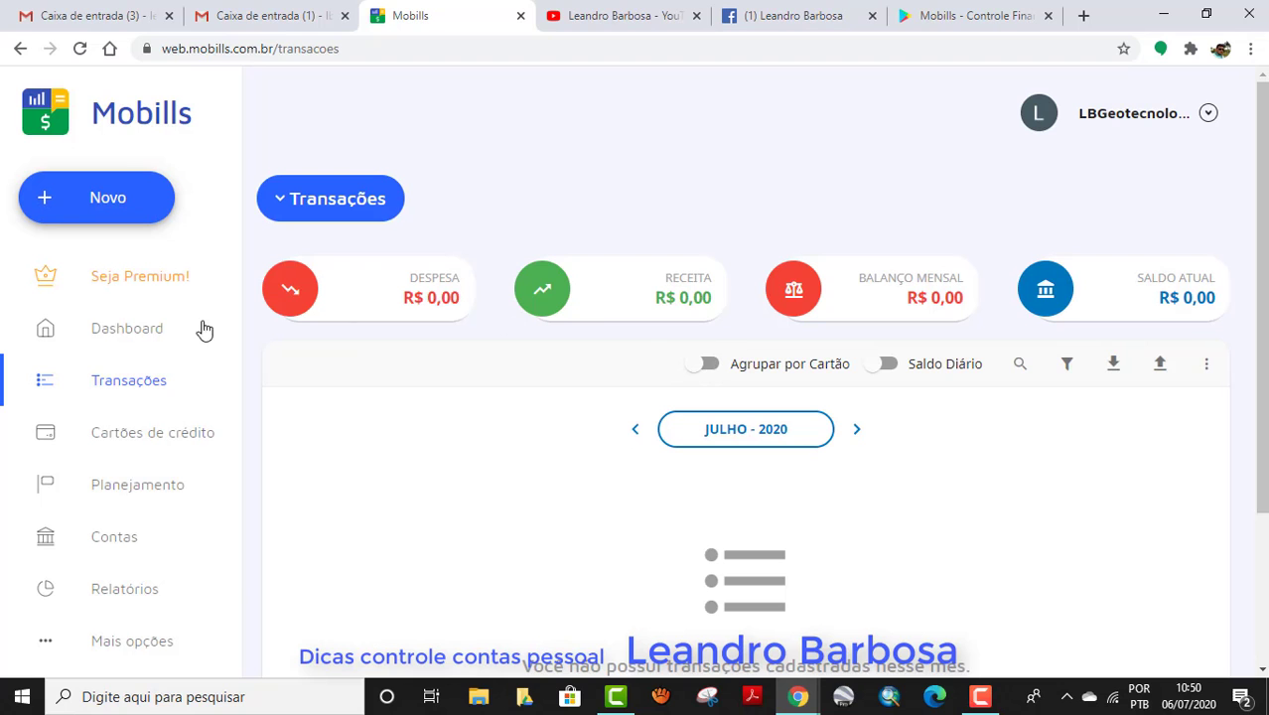
- Go to the dashboard and skip the welcome tour
{"action": "left_click", "coordinate": [147, 286]}
{"action": "left_click", "coordinate": [147, 321]}
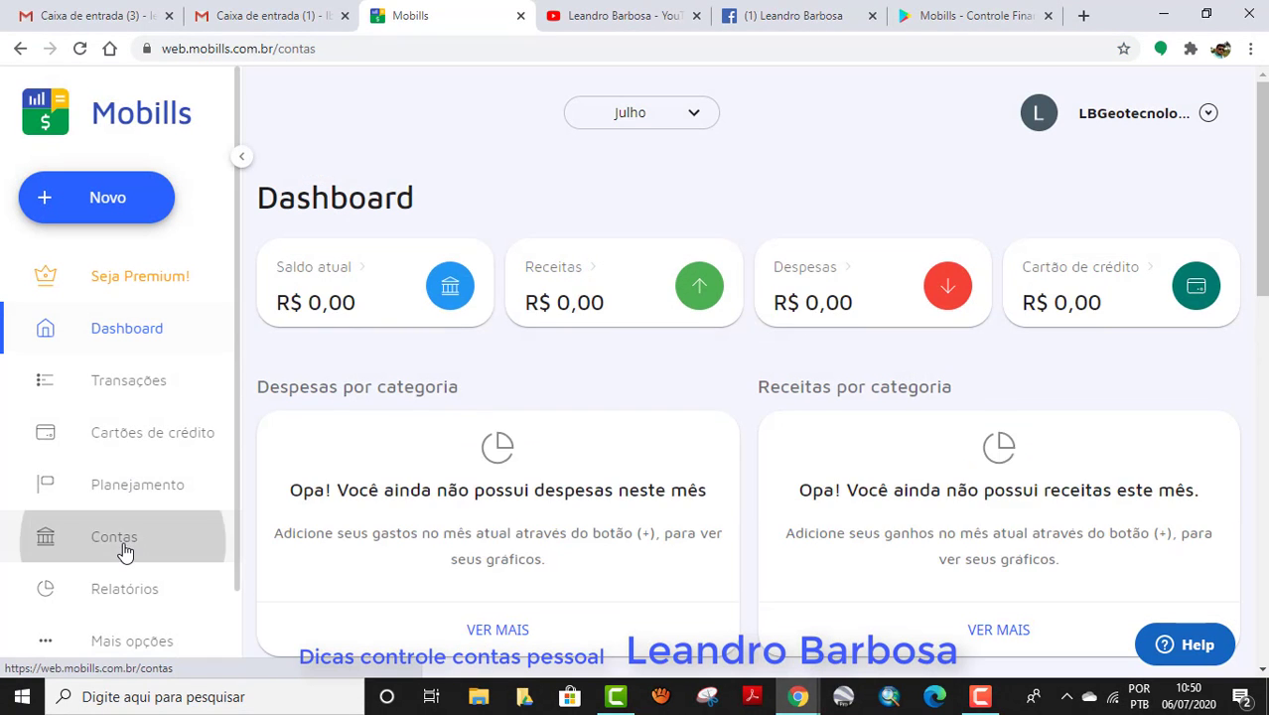
{"action": "left_click", "coordinate": [117, 540]}
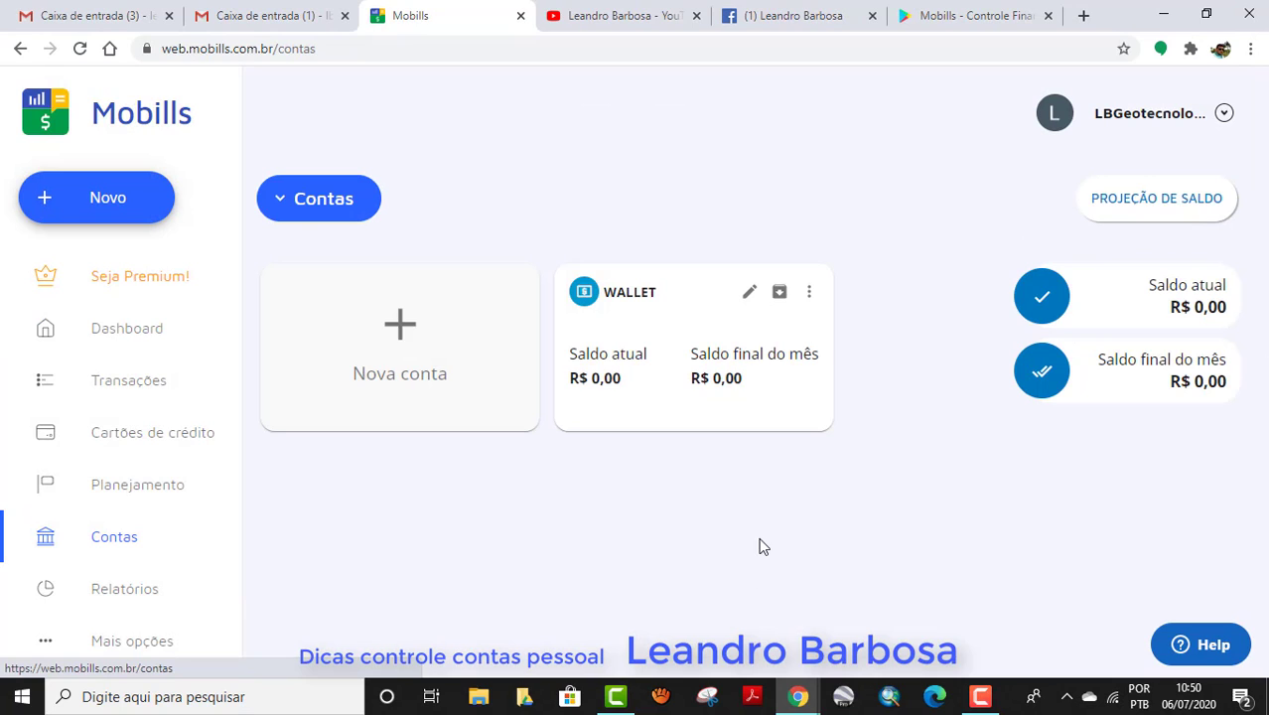
- Rename the Wallet account to 'BB - BANCO BRASIL', make it a Conta Corrente, and save
{"action": "left_click", "coordinate": [747, 298]}
{"action": "left_click_drag", "start_coordinate": [594, 273], "coordinate": [246, 252]}
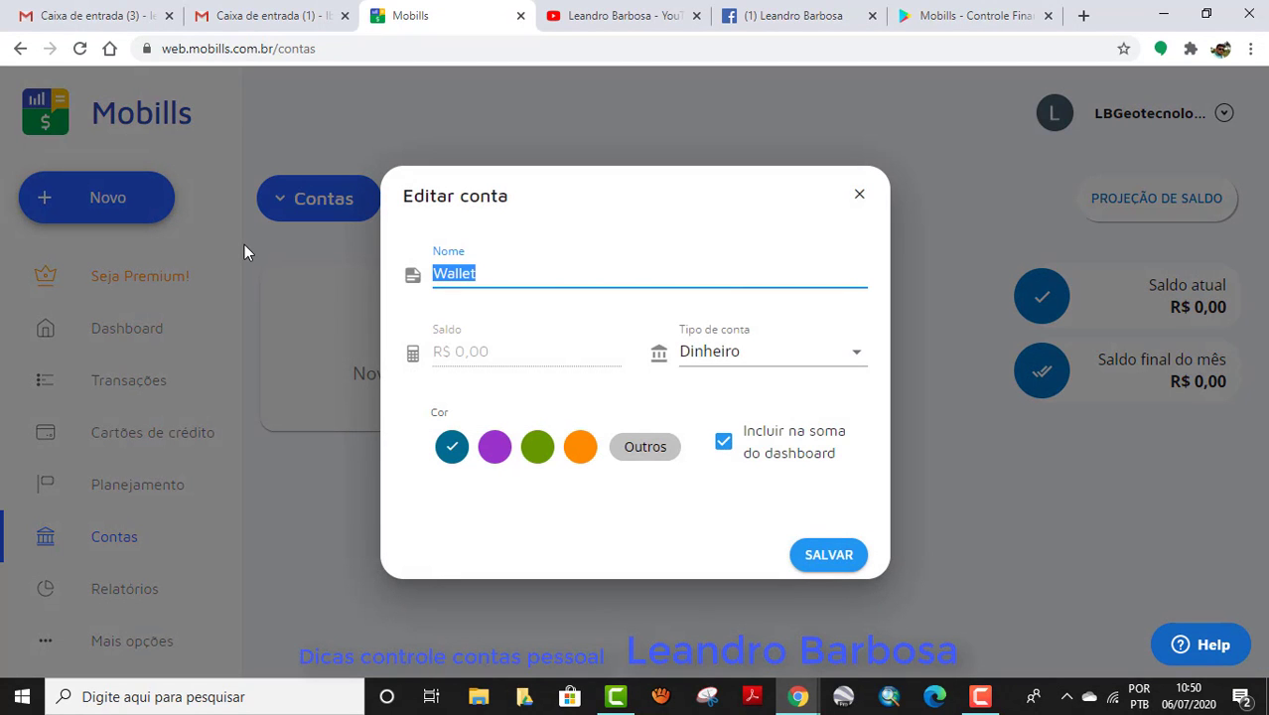
{"action": "type", "text": "B"}
{"action": "type", "text": "B - CONTA CORRENTE"}
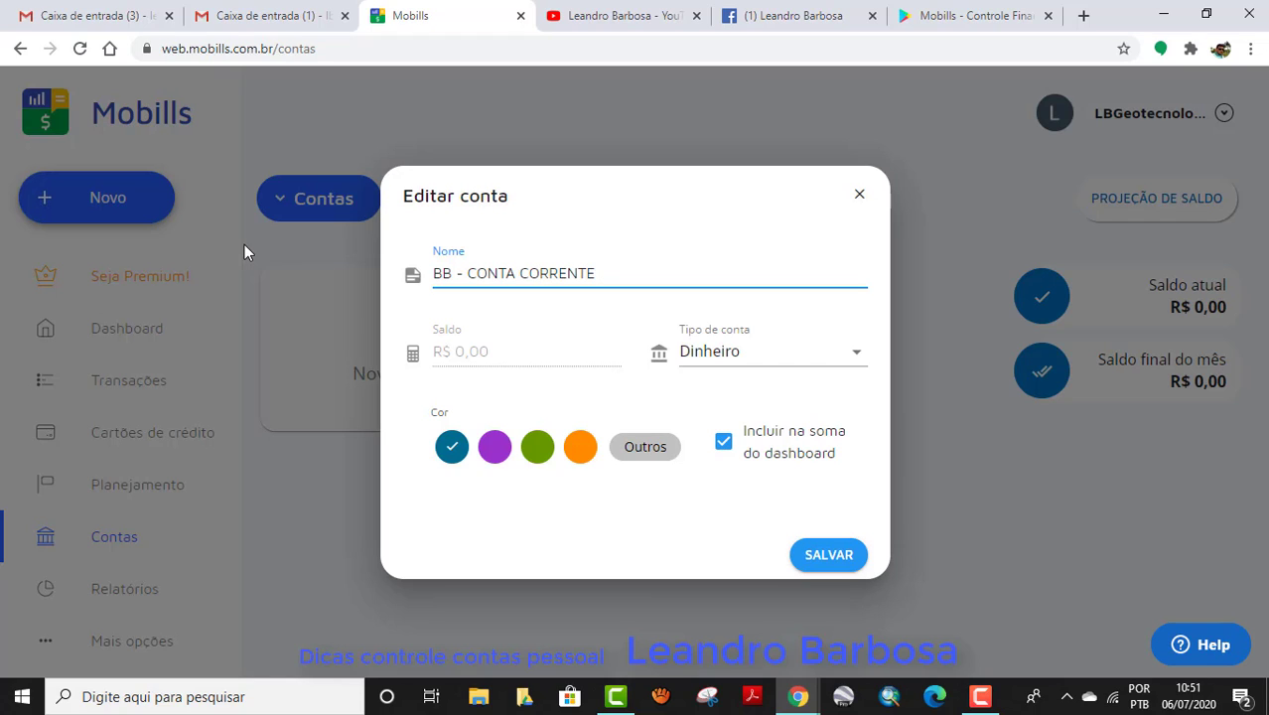
{"action": "left_click", "coordinate": [750, 356]}
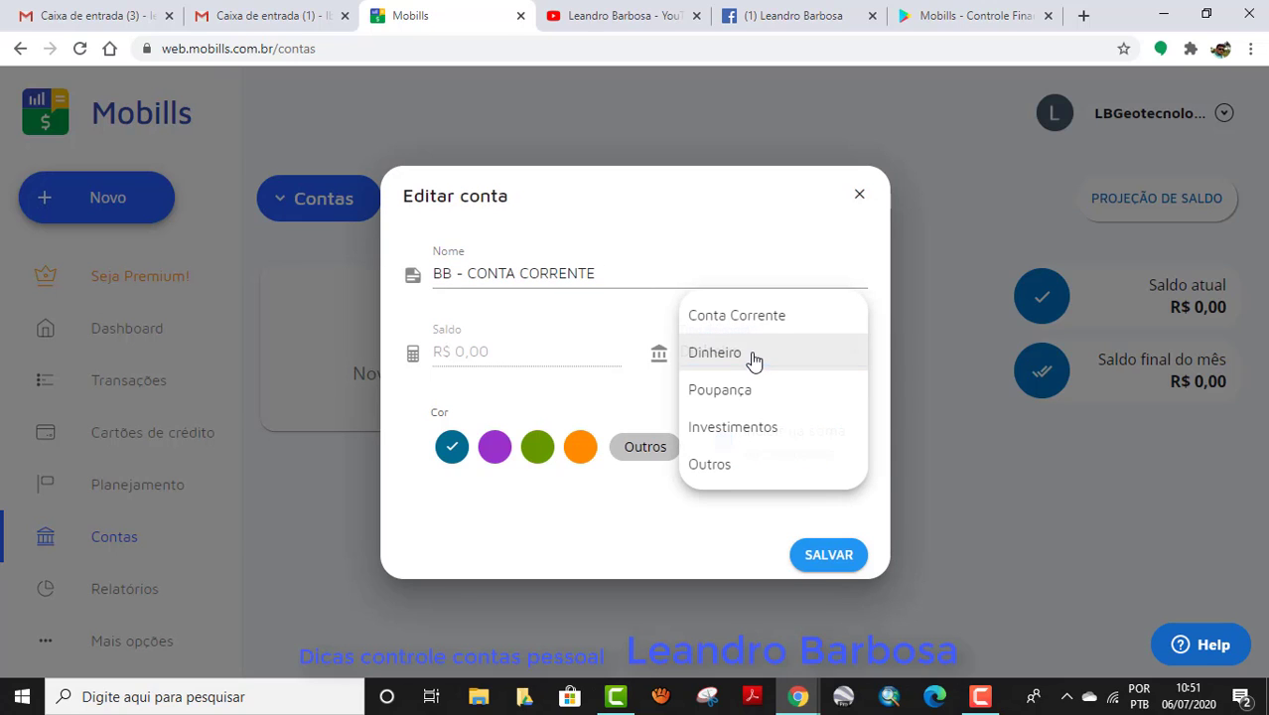
{"action": "left_click", "coordinate": [778, 326]}
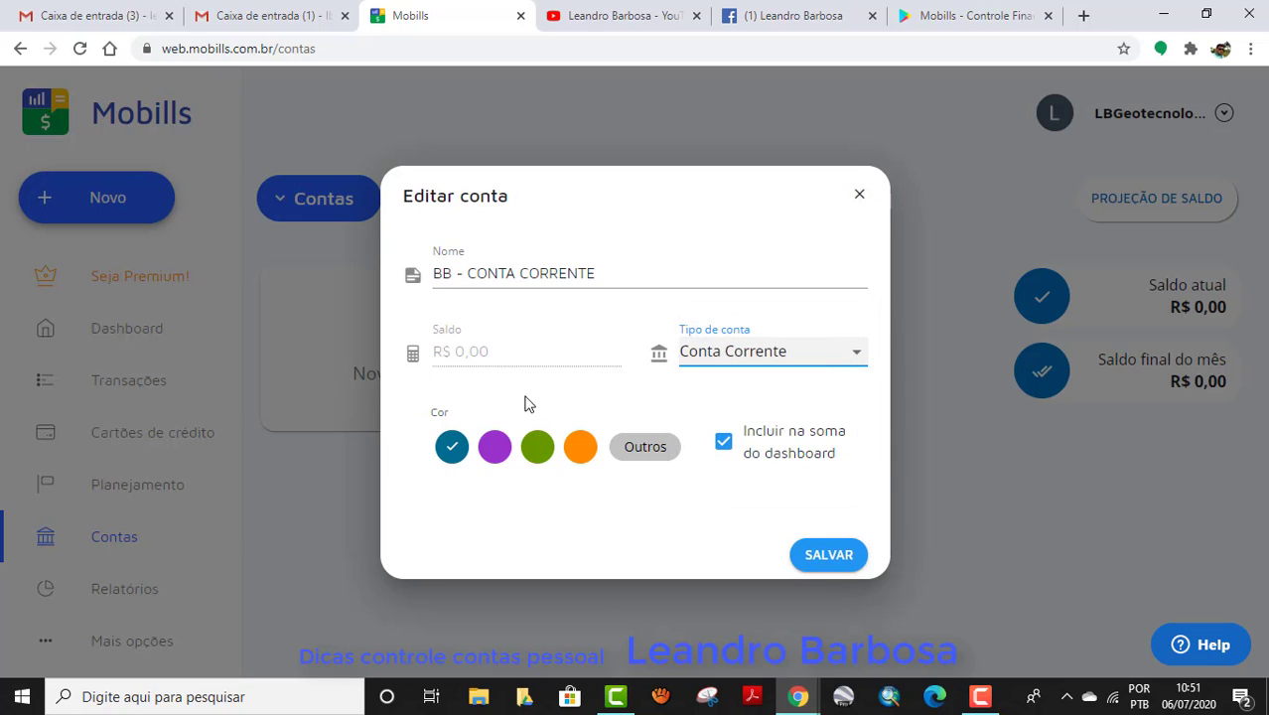
{"action": "left_click_drag", "start_coordinate": [468, 274], "coordinate": [843, 297]}
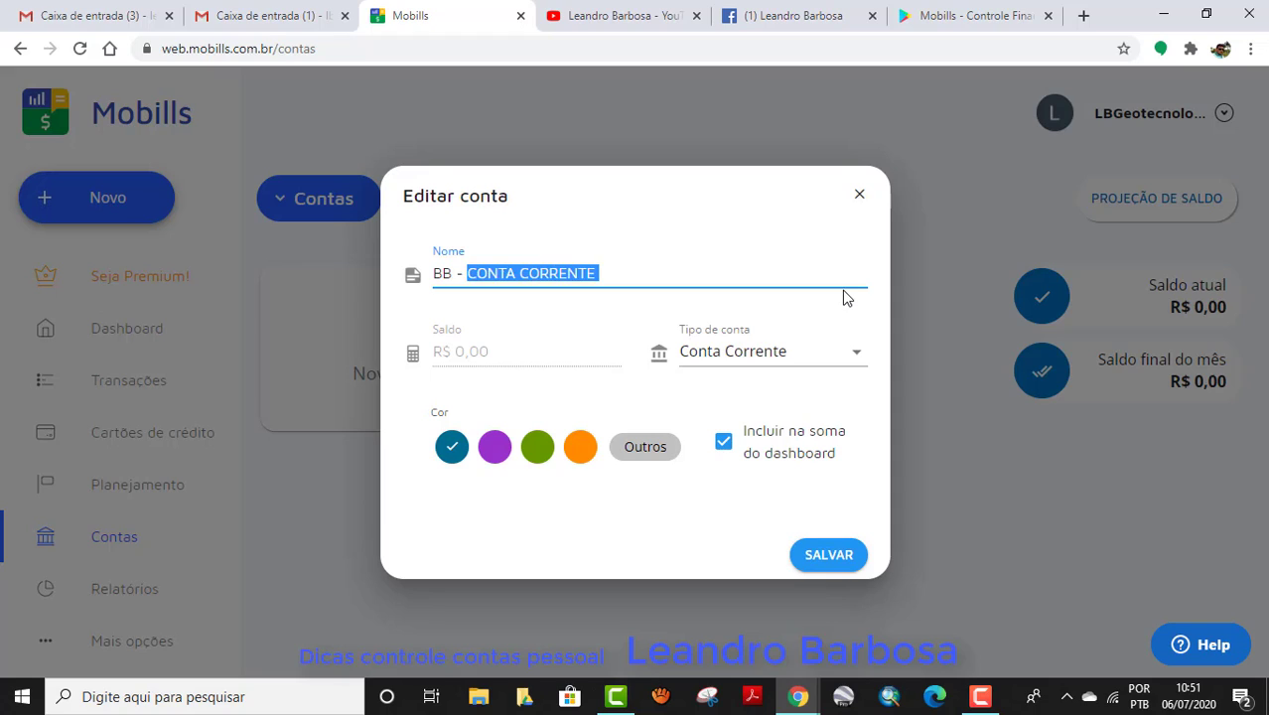
{"action": "type", "text": "BANCO BRASIL"}
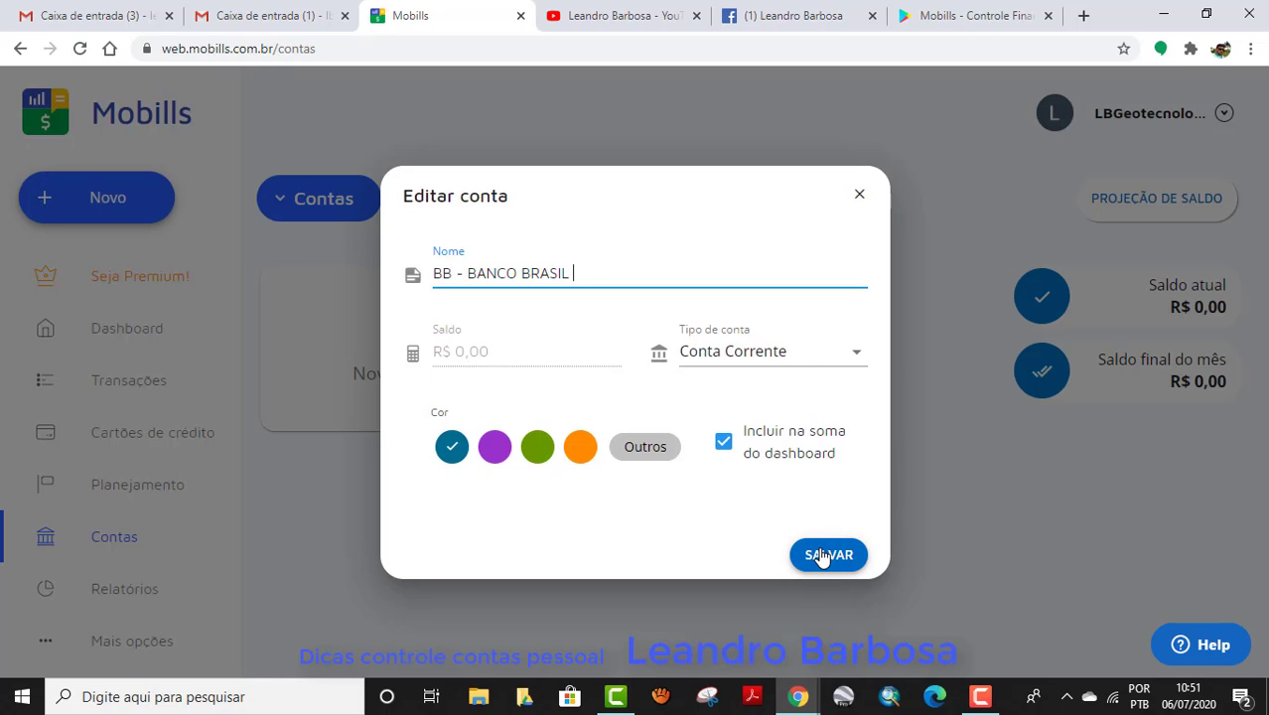
{"action": "left_click", "coordinate": [504, 342]}
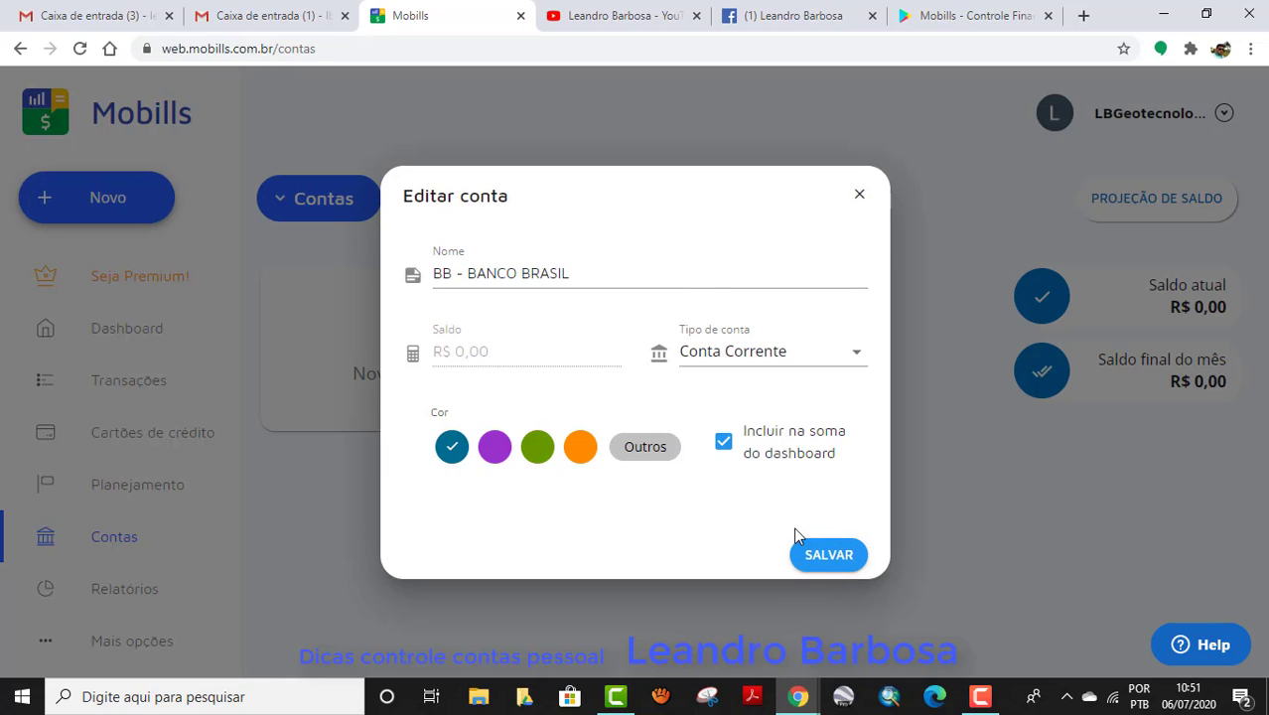
{"action": "left_click", "coordinate": [824, 562]}
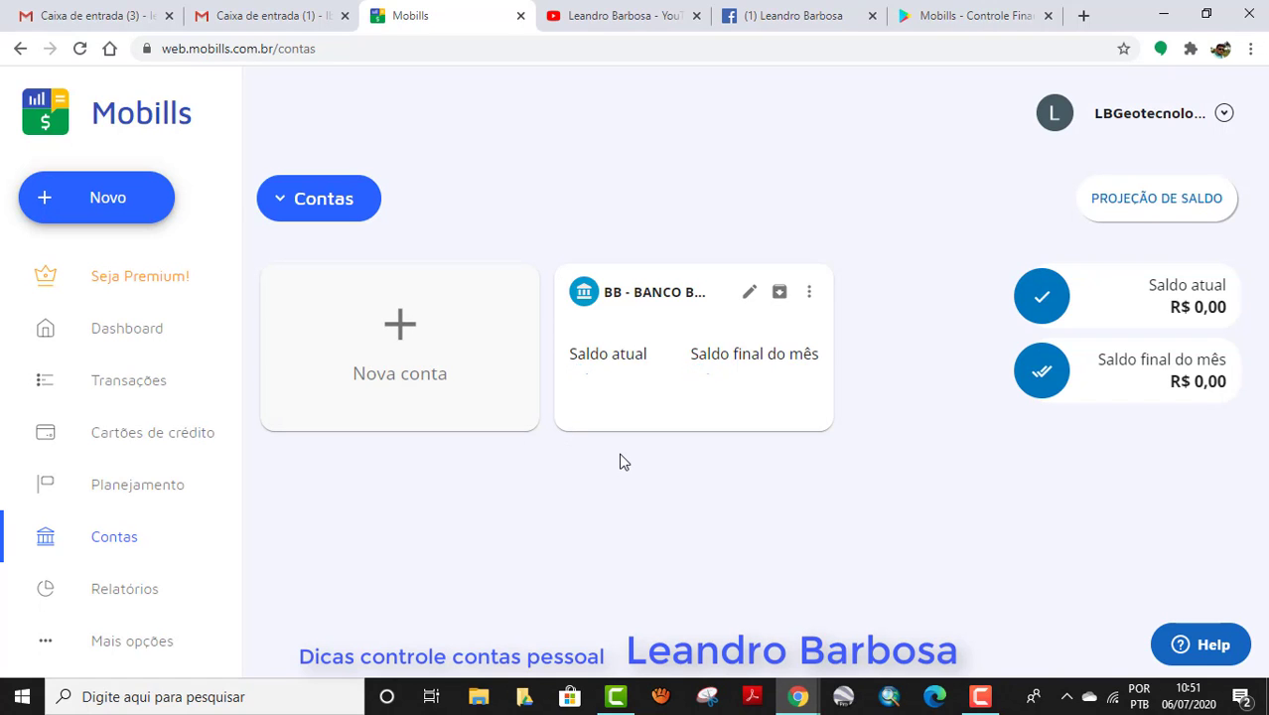
- Reload the page and draft a R$ 3.000,00 income dated 1 July 2020
{"action": "key", "text": "F5"}
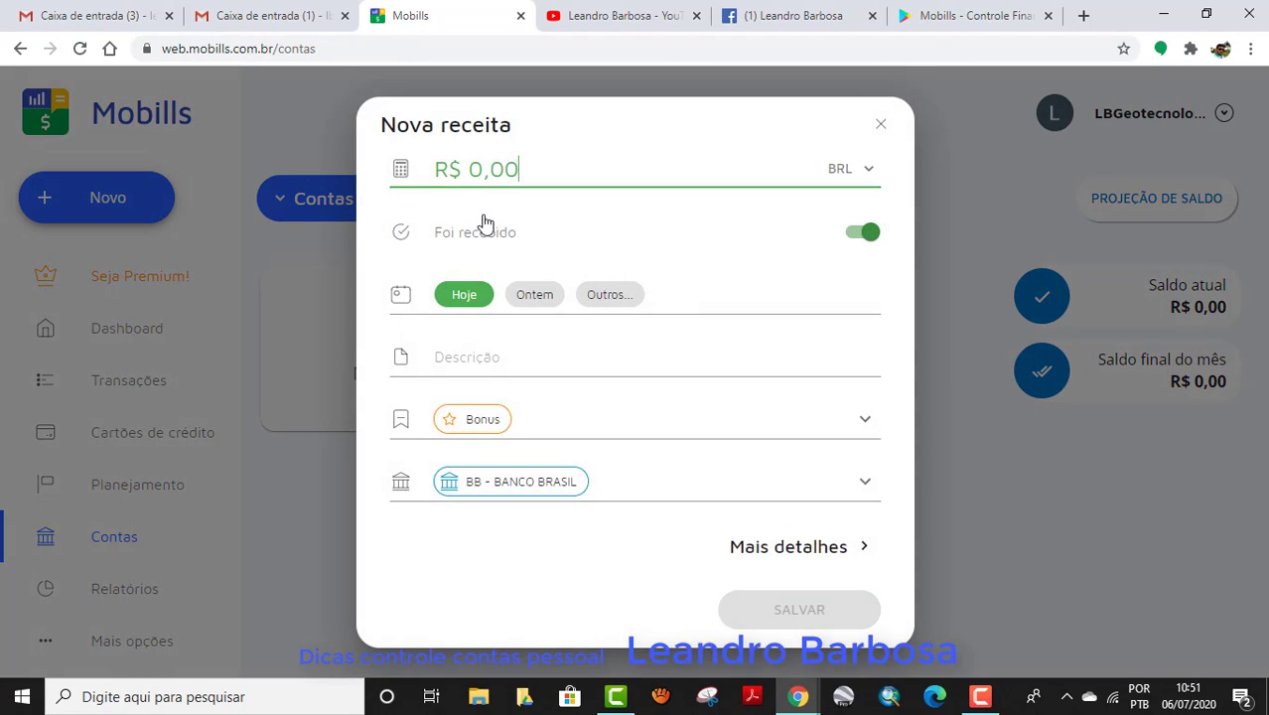
{"action": "type", "text": "30000"}
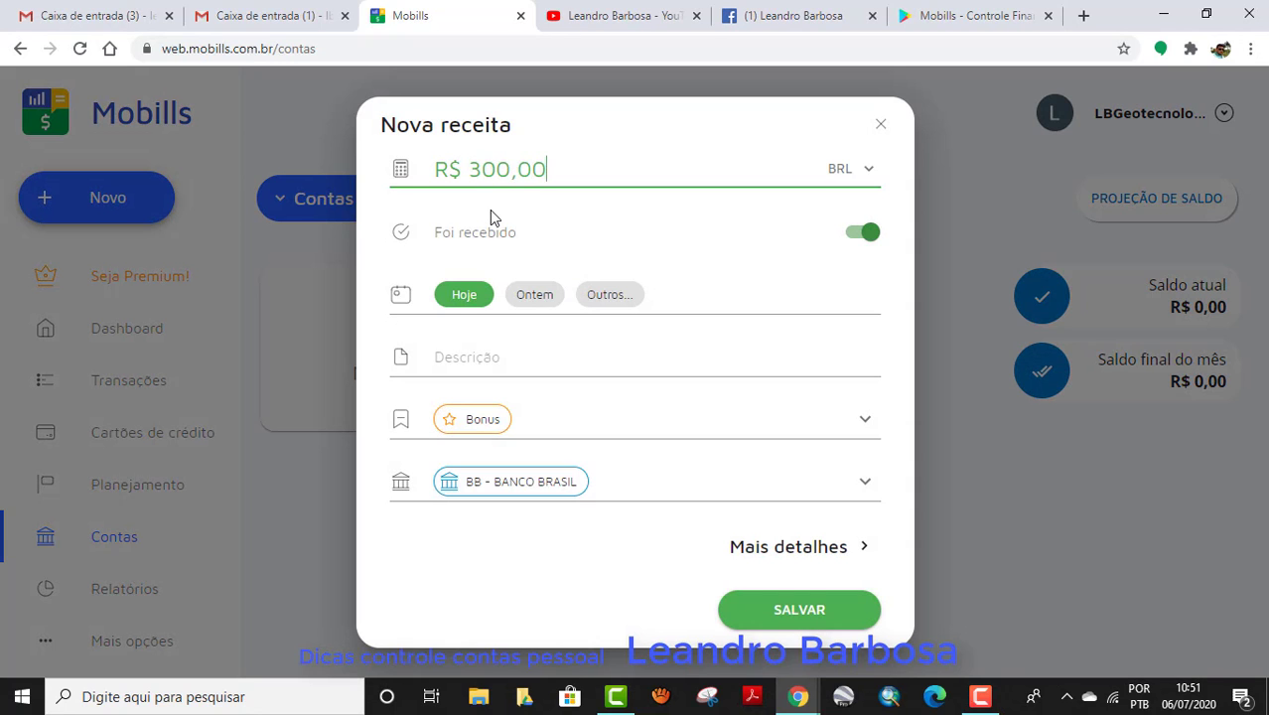
{"action": "type", "text": "0"}
{"action": "left_click", "coordinate": [581, 294]}
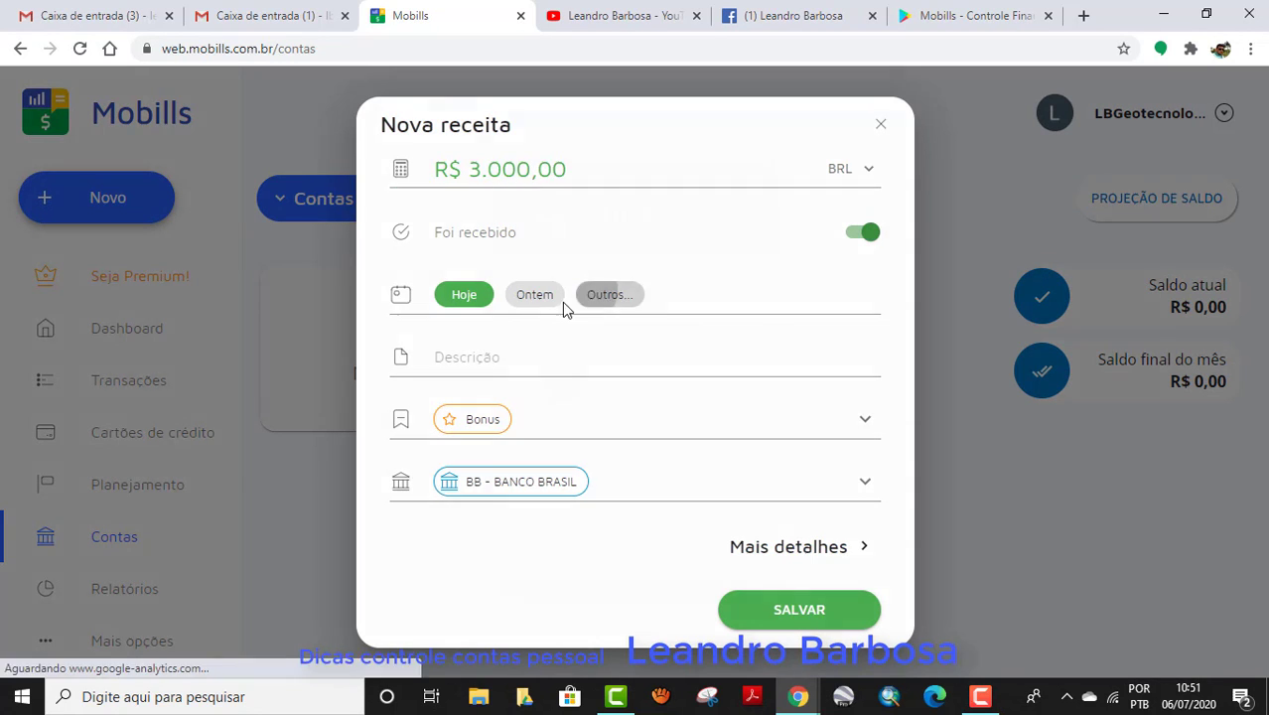
{"action": "left_click", "coordinate": [635, 352]}
{"action": "left_click", "coordinate": [742, 560]}
- Leave Bonus and BB - BANCO BRASIL selected, discard the income, and show Transações
{"action": "left_click", "coordinate": [717, 425]}
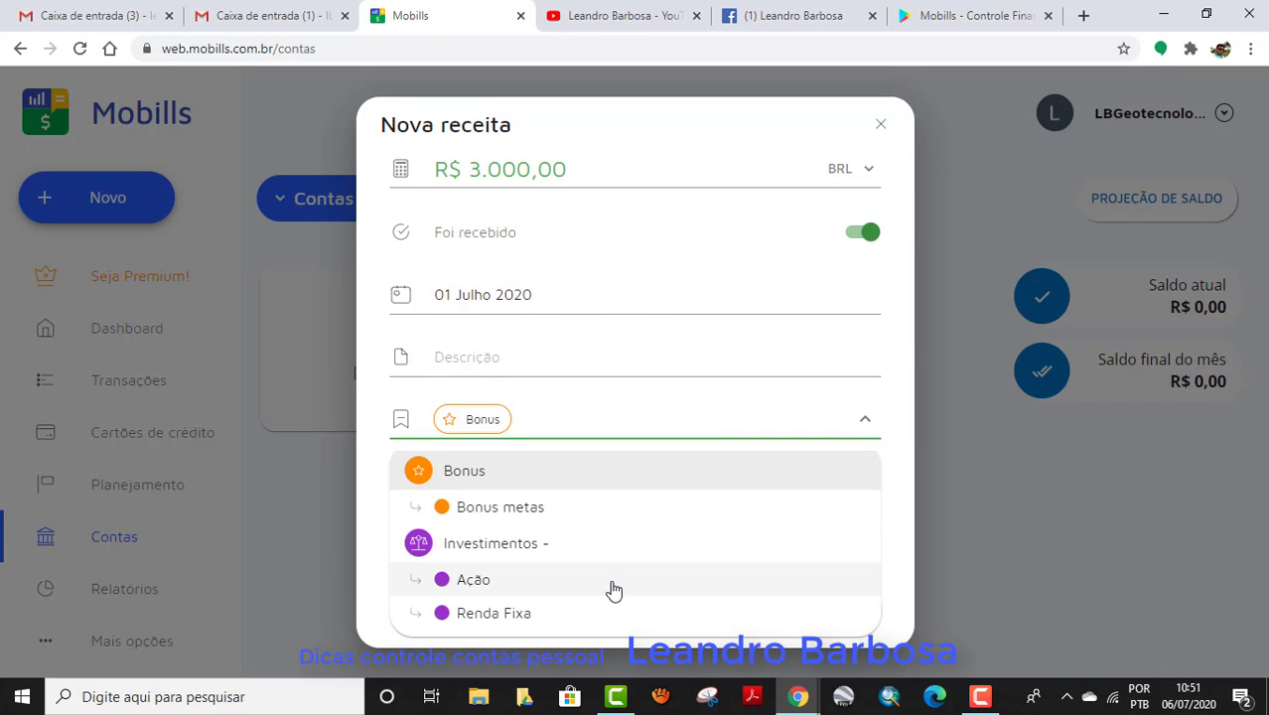
{"action": "left_click", "coordinate": [612, 393]}
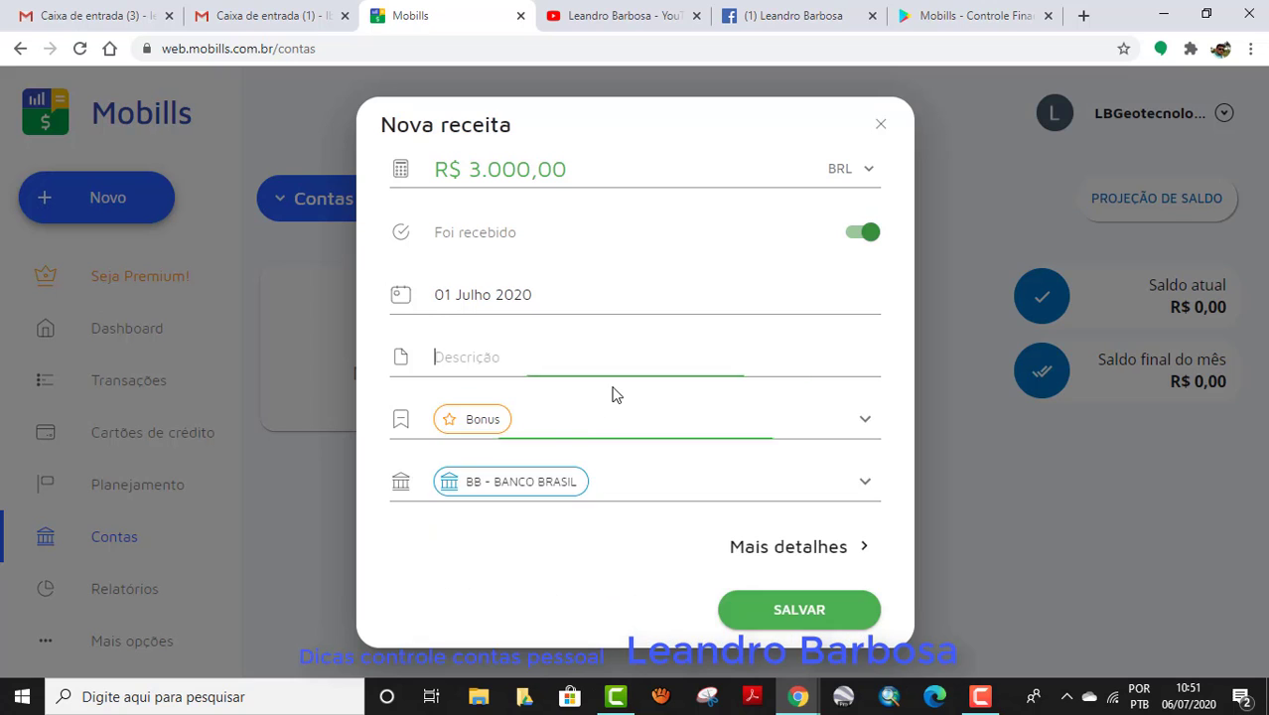
{"action": "left_click", "coordinate": [602, 489]}
{"action": "left_click", "coordinate": [605, 452]}
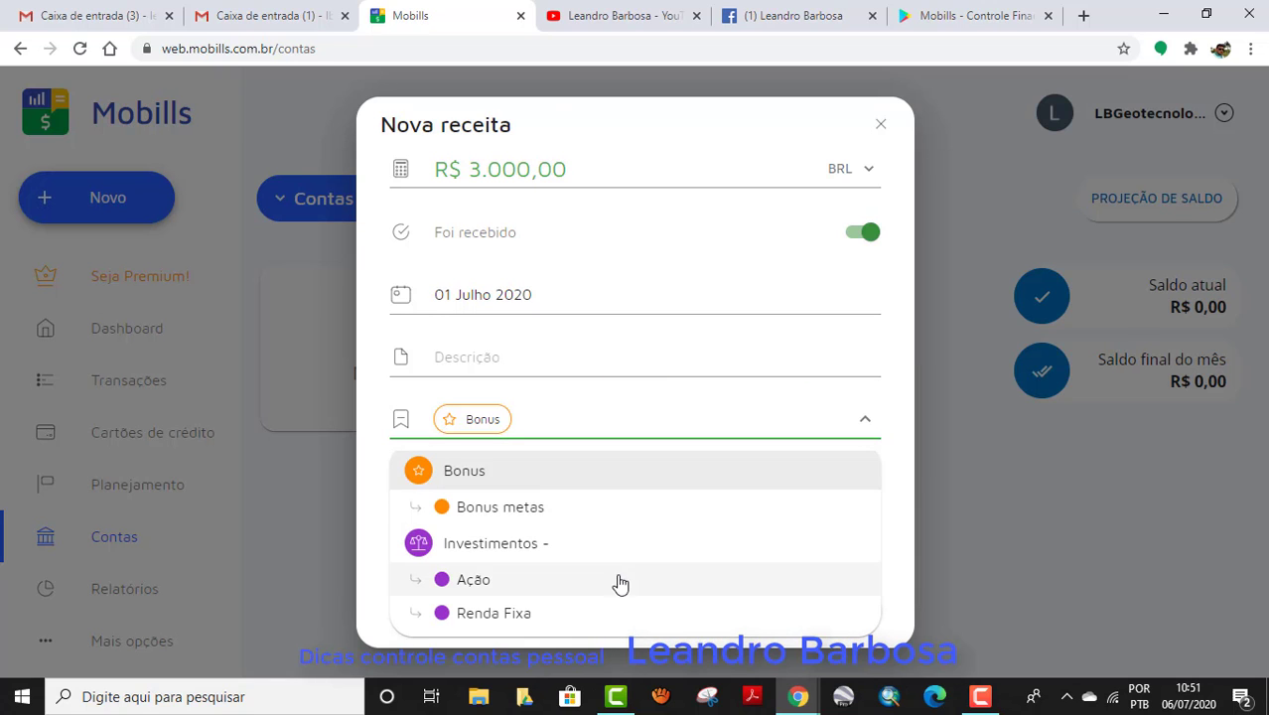
{"action": "key", "text": "Escape"}
{"action": "key", "text": "Escape"}
{"action": "left_click", "coordinate": [115, 405]}
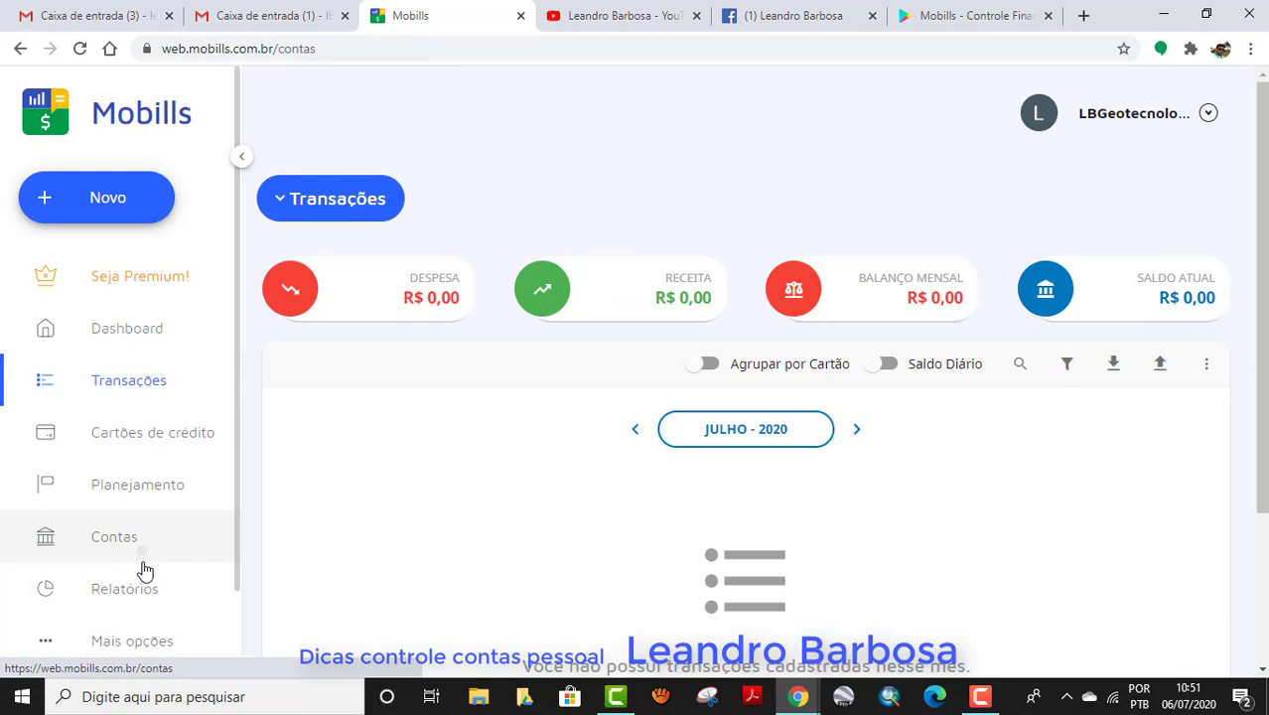
- From the Categorias page, enter 3.000,00 as the new income amount
{"action": "left_click", "coordinate": [145, 590]}
{"action": "left_click", "coordinate": [177, 638]}
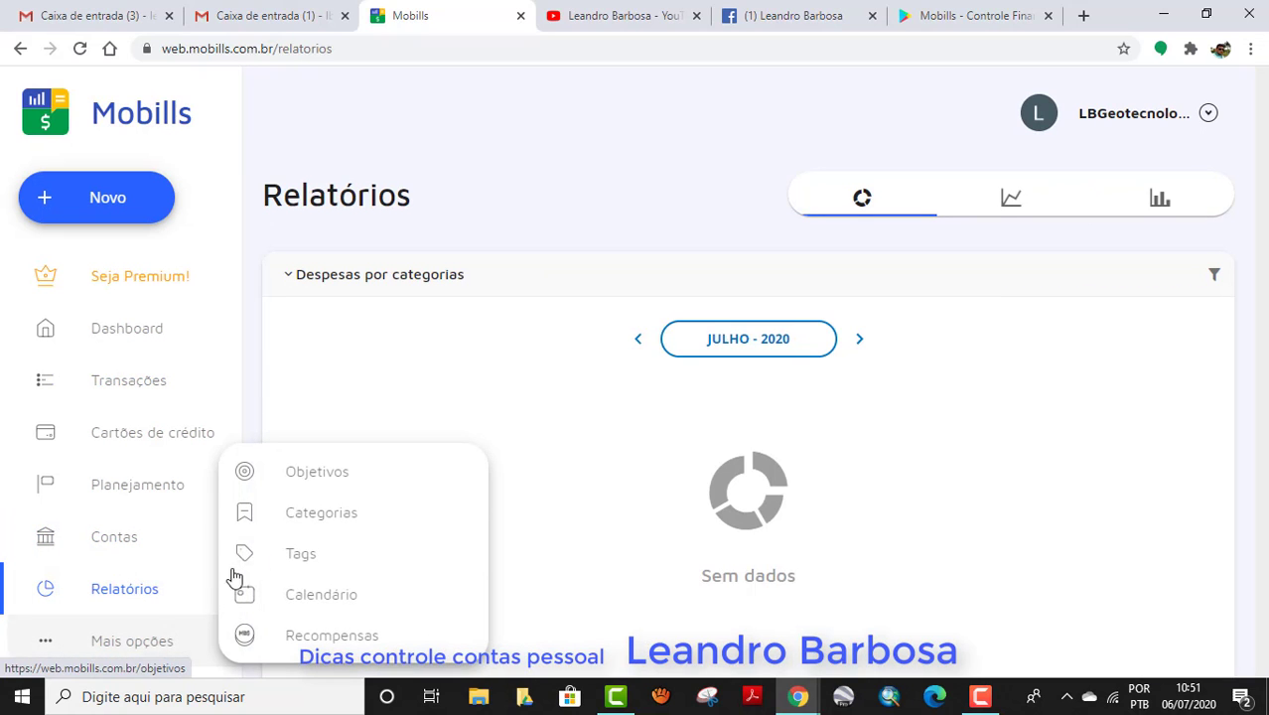
{"action": "left_click", "coordinate": [288, 514]}
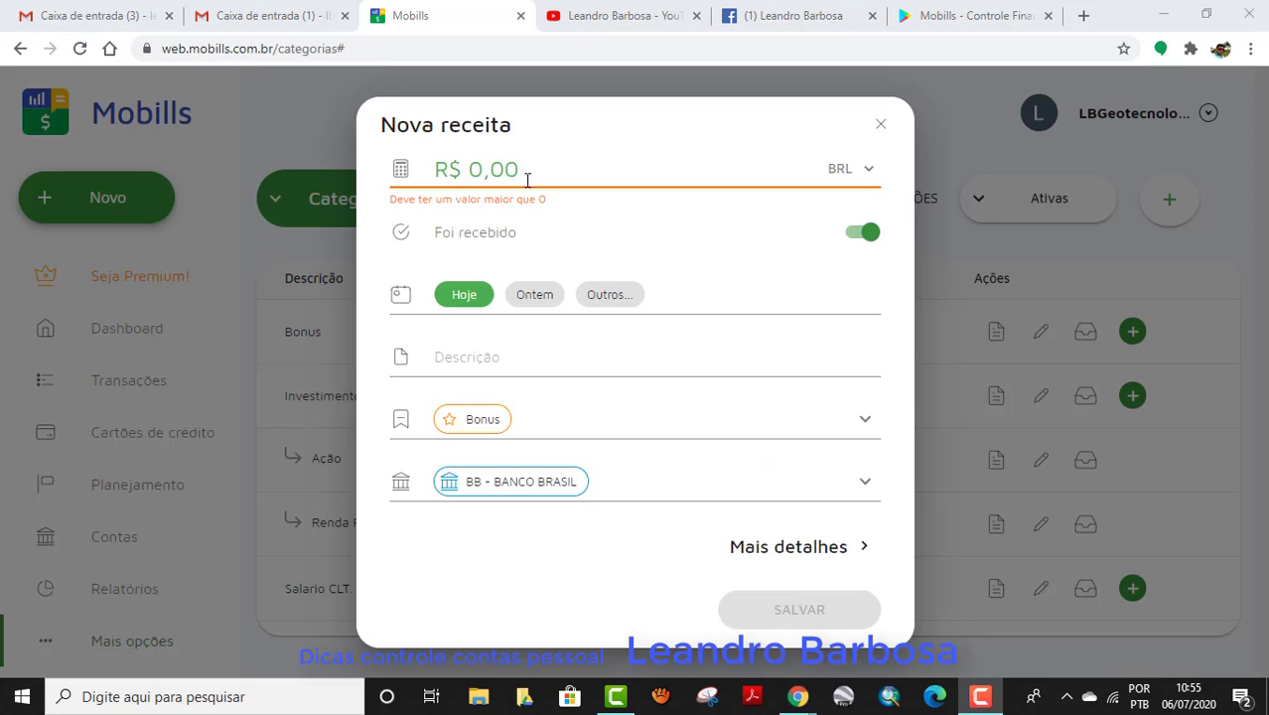
{"action": "double_click", "coordinate": [528, 174]}
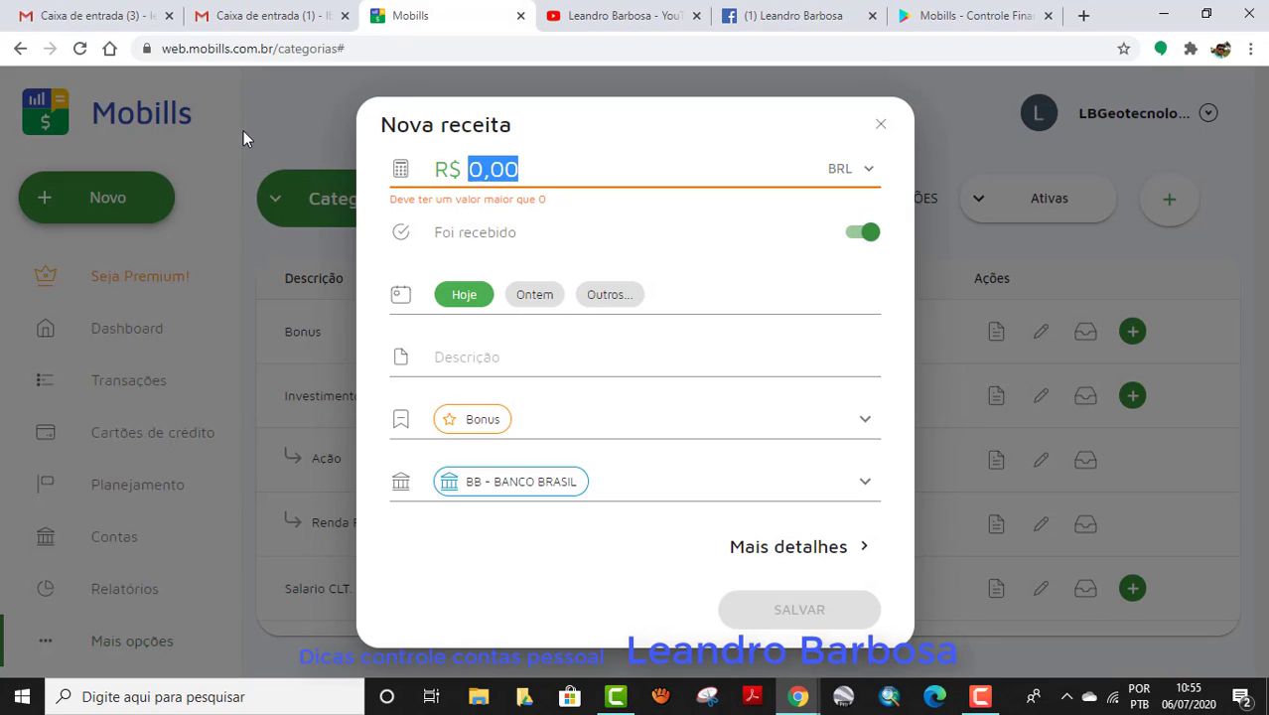
{"action": "type", "text": "3.020,00"}
{"action": "key", "text": "BackSpace"}
{"action": "key", "text": "BackSpace"}
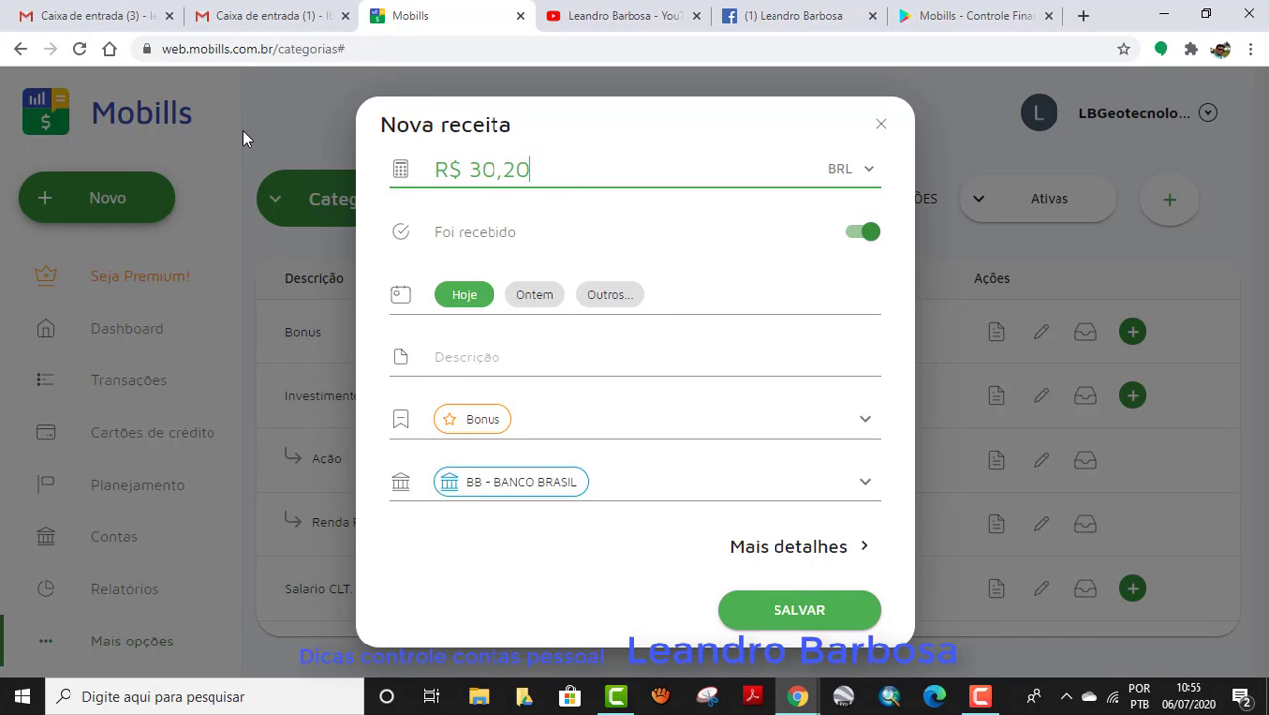
{"action": "key", "text": "BackSpace"}
{"action": "key", "text": "BackSpace"}
{"action": "type", "text": "000,0"}
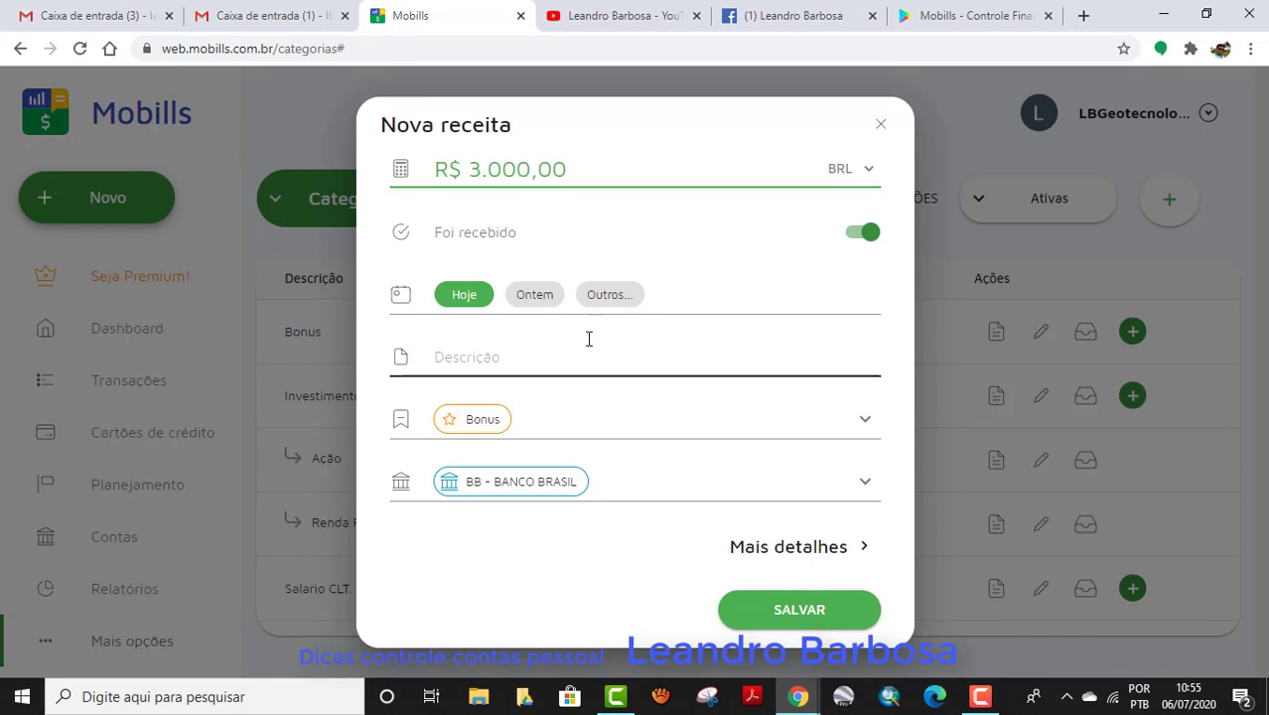
- Date it 1 July 2020, file under Salario CLT. in BB - BANCO BRASIL, mark fixed, and save
{"action": "left_click", "coordinate": [600, 296]}
{"action": "left_click", "coordinate": [635, 351]}
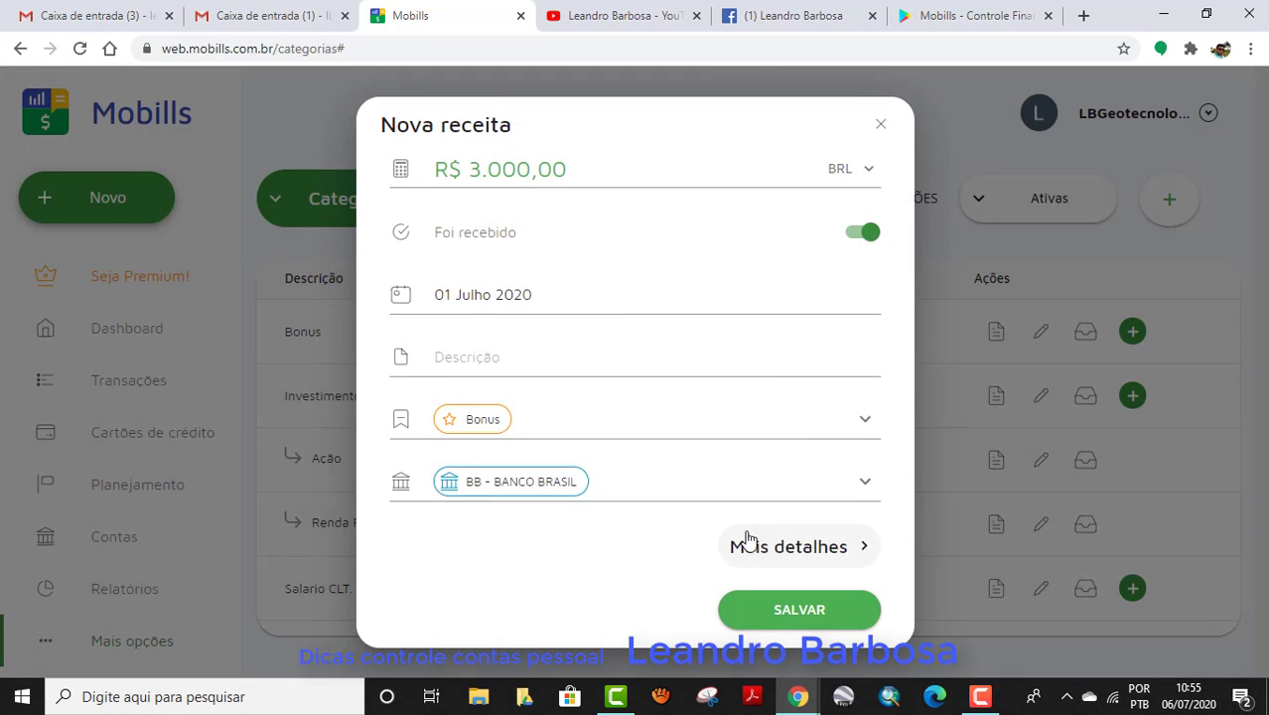
{"action": "left_click", "coordinate": [674, 419]}
{"action": "left_click", "coordinate": [612, 610]}
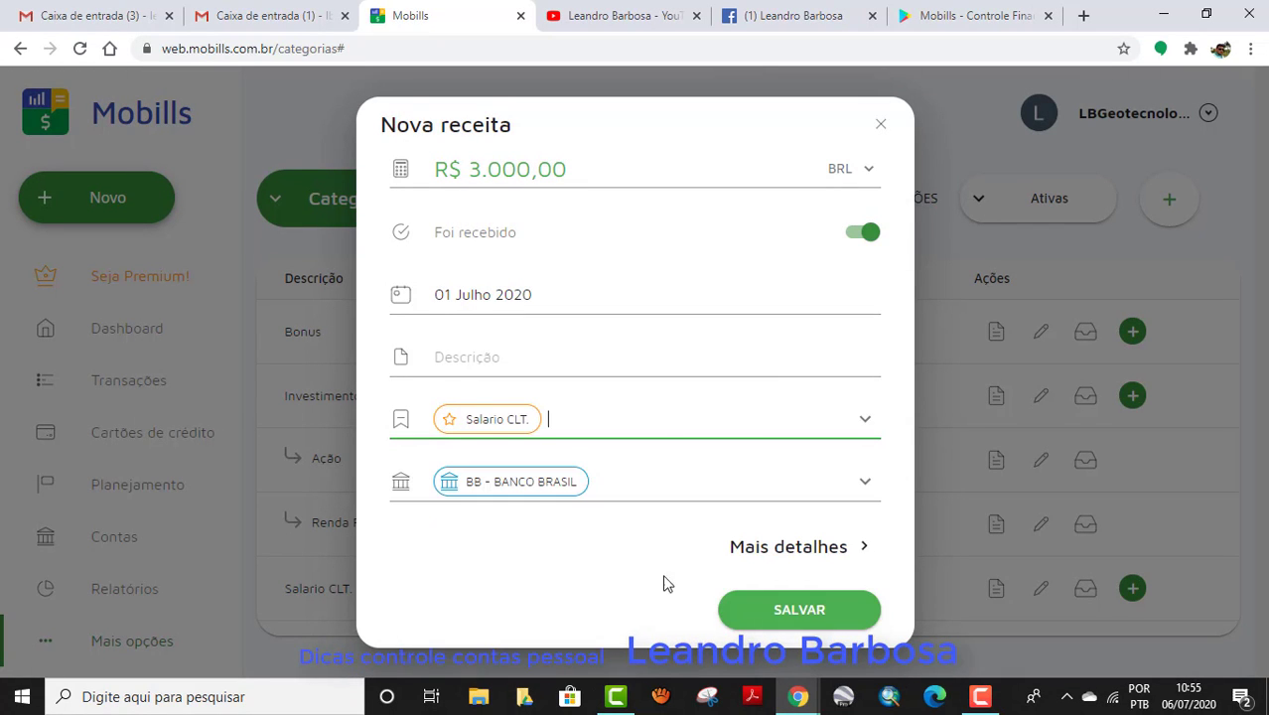
{"action": "left_click", "coordinate": [705, 481]}
{"action": "left_click", "coordinate": [705, 482]}
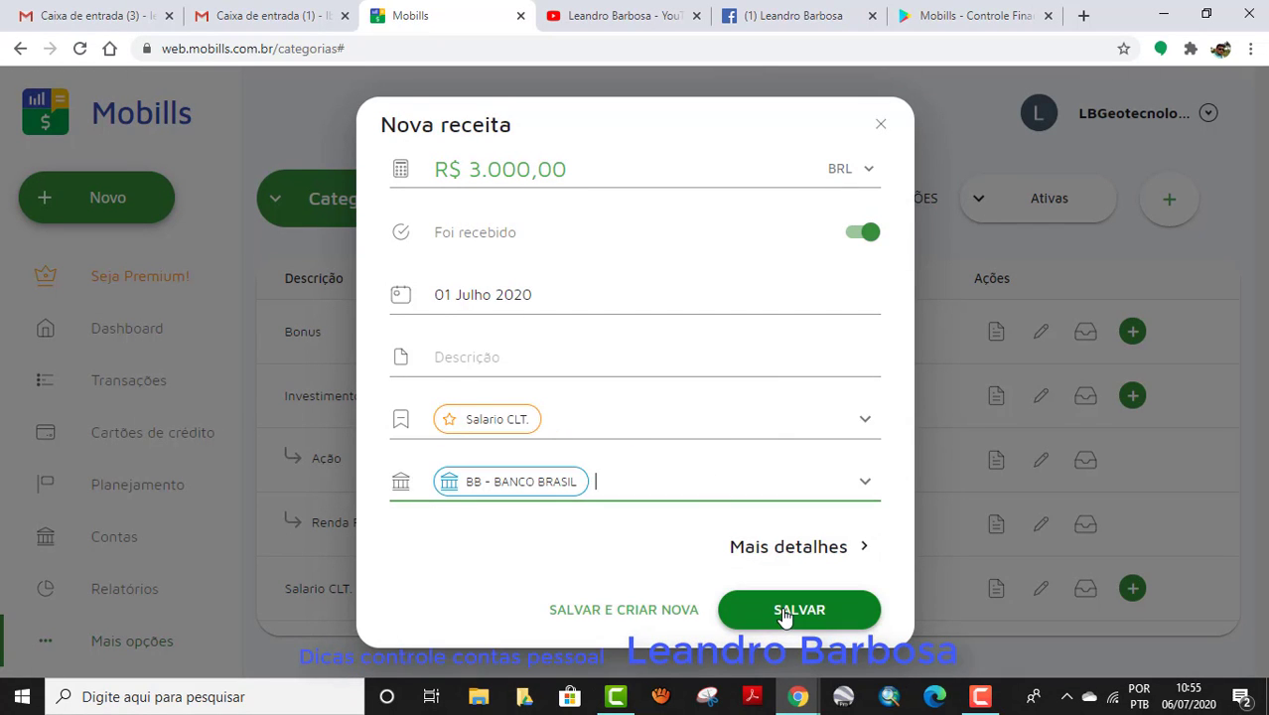
{"action": "left_click", "coordinate": [854, 552]}
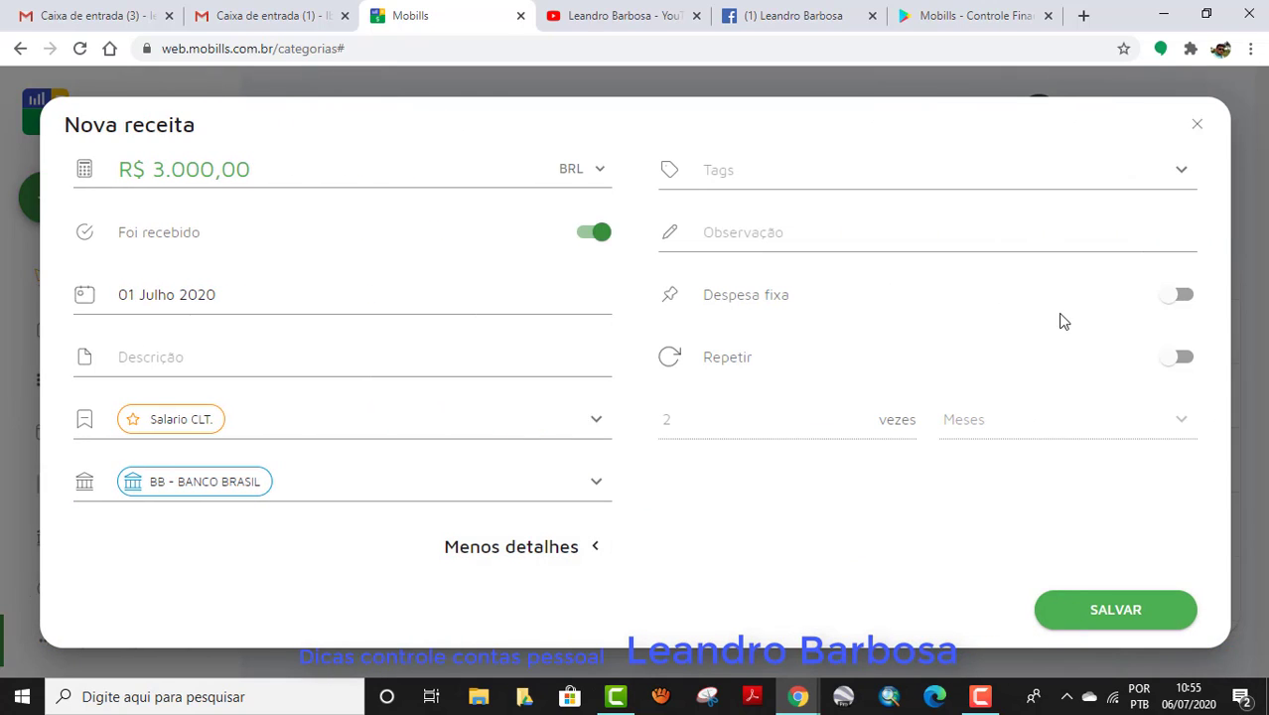
{"action": "left_click", "coordinate": [1189, 306]}
{"action": "left_click", "coordinate": [1123, 610]}
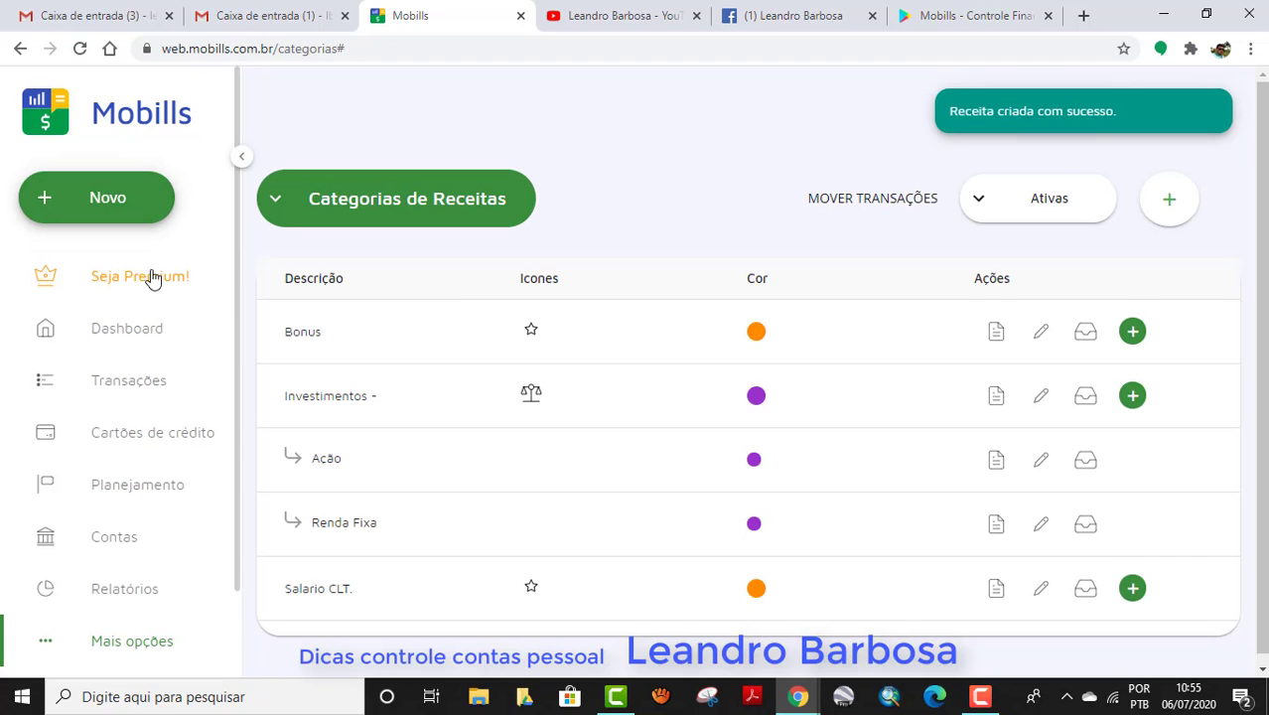
{"action": "left_click", "coordinate": [99, 331]}
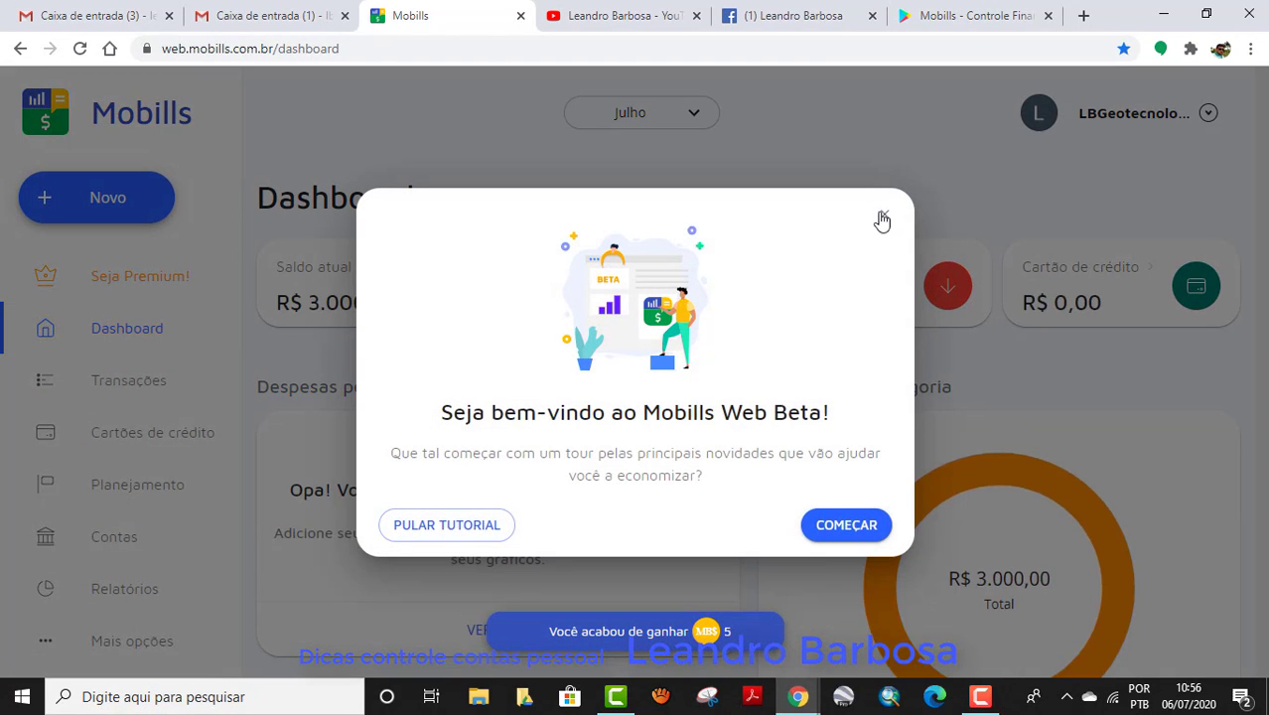
- Dismiss the tour and browse transactions from July to September 2020, settling on August
{"action": "left_click", "coordinate": [883, 220]}
{"action": "left_click", "coordinate": [141, 377]}
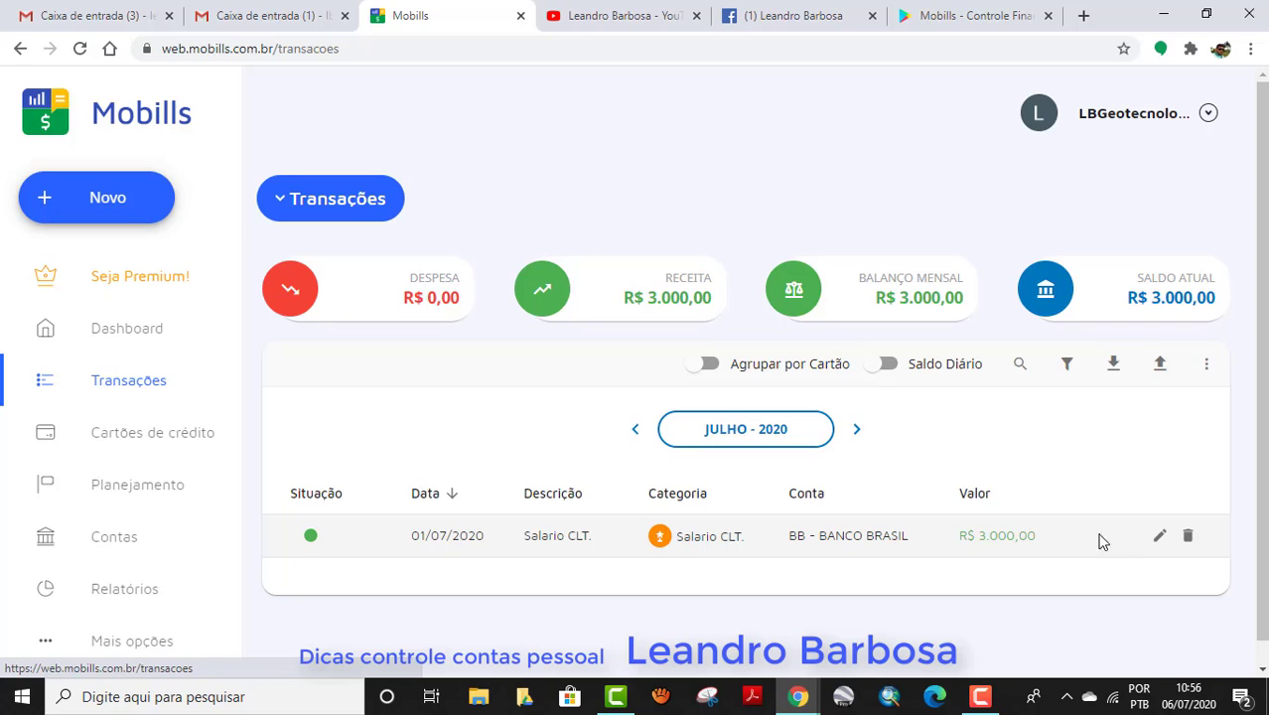
{"action": "left_click", "coordinate": [858, 430]}
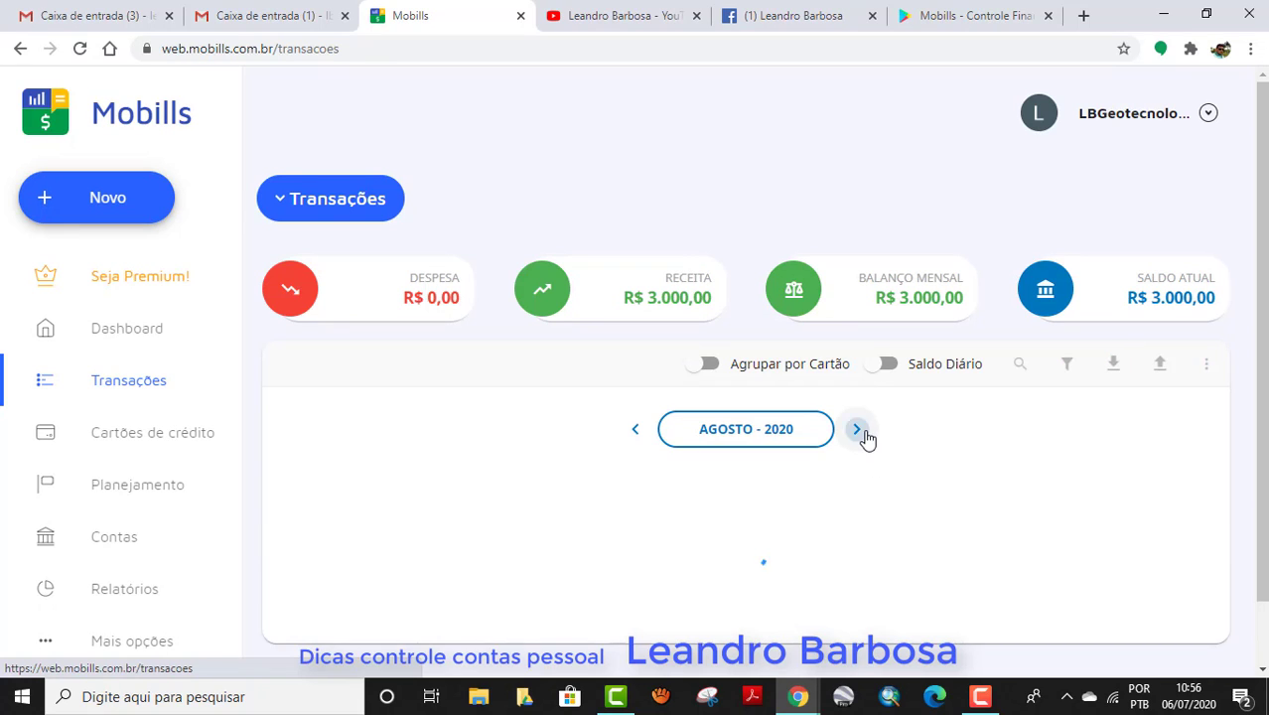
{"action": "left_click", "coordinate": [635, 435]}
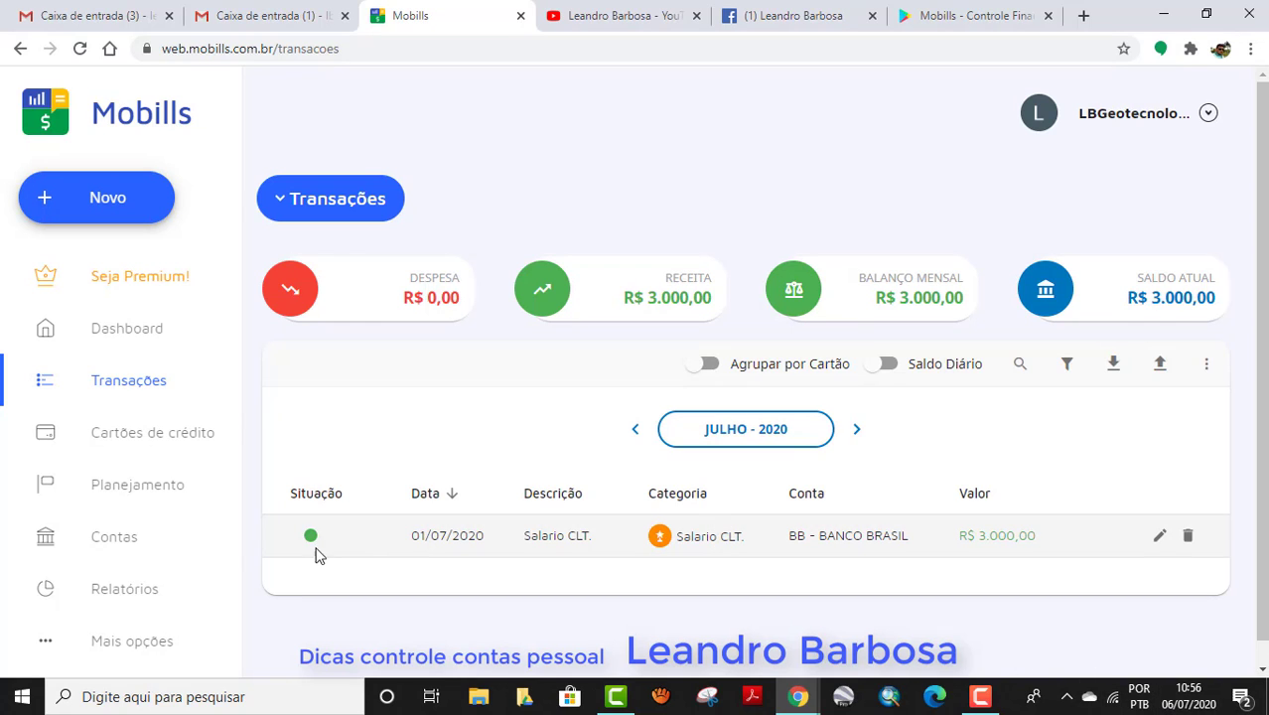
{"action": "left_click", "coordinate": [860, 433]}
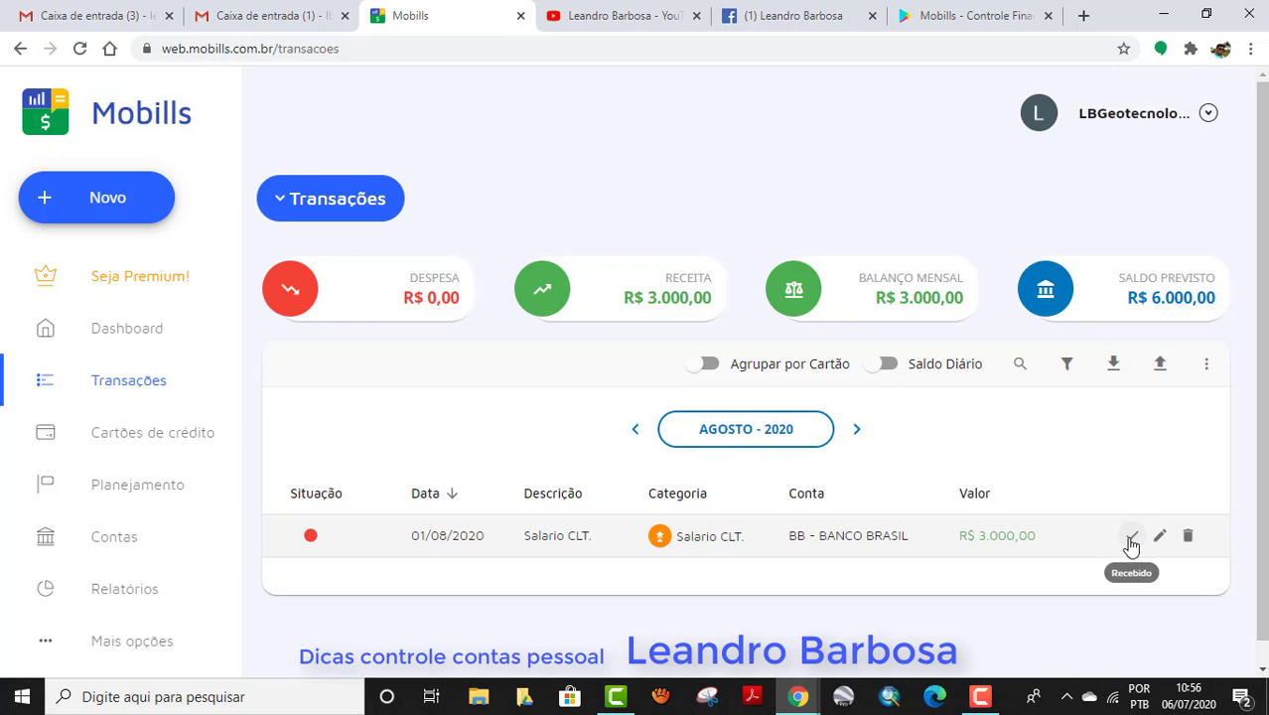
{"action": "left_click", "coordinate": [856, 429]}
{"action": "left_click", "coordinate": [636, 429]}
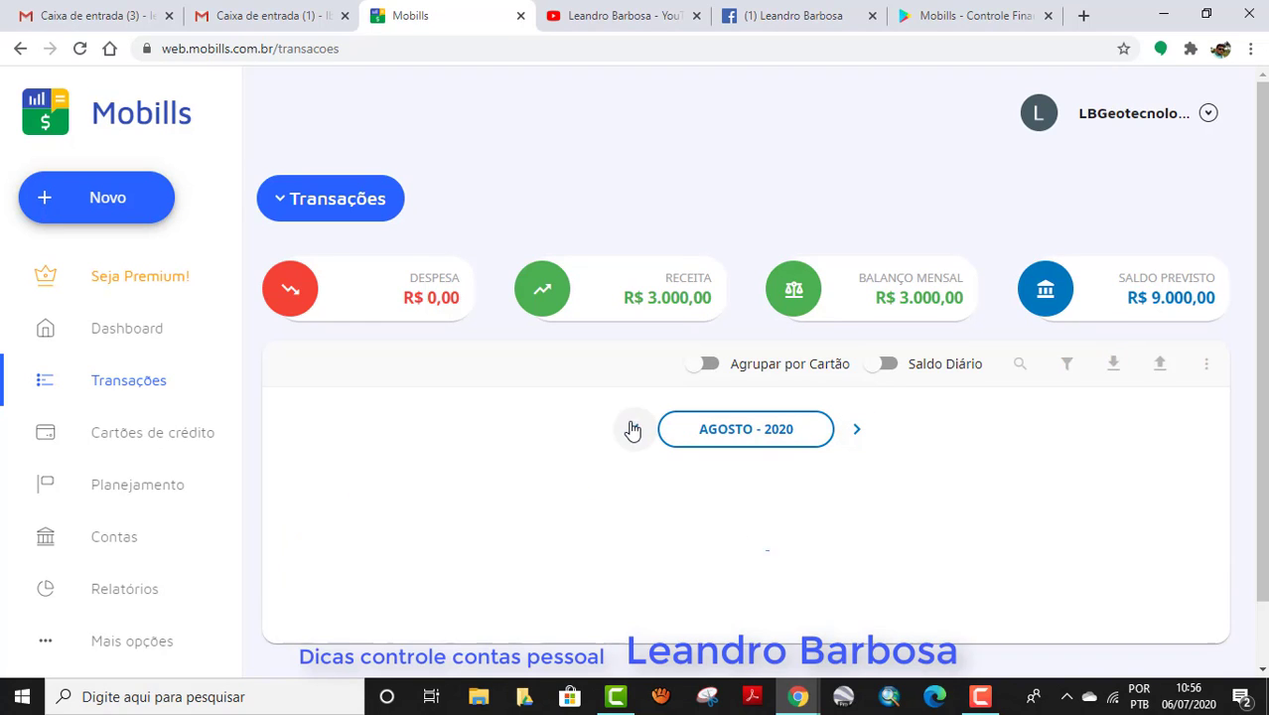
{"action": "left_click", "coordinate": [130, 211]}
- Save a R$ 500,00 'Supermercado' expense on 02/07/2020 under Alimentação > Supermercado
{"action": "left_click", "coordinate": [157, 204]}
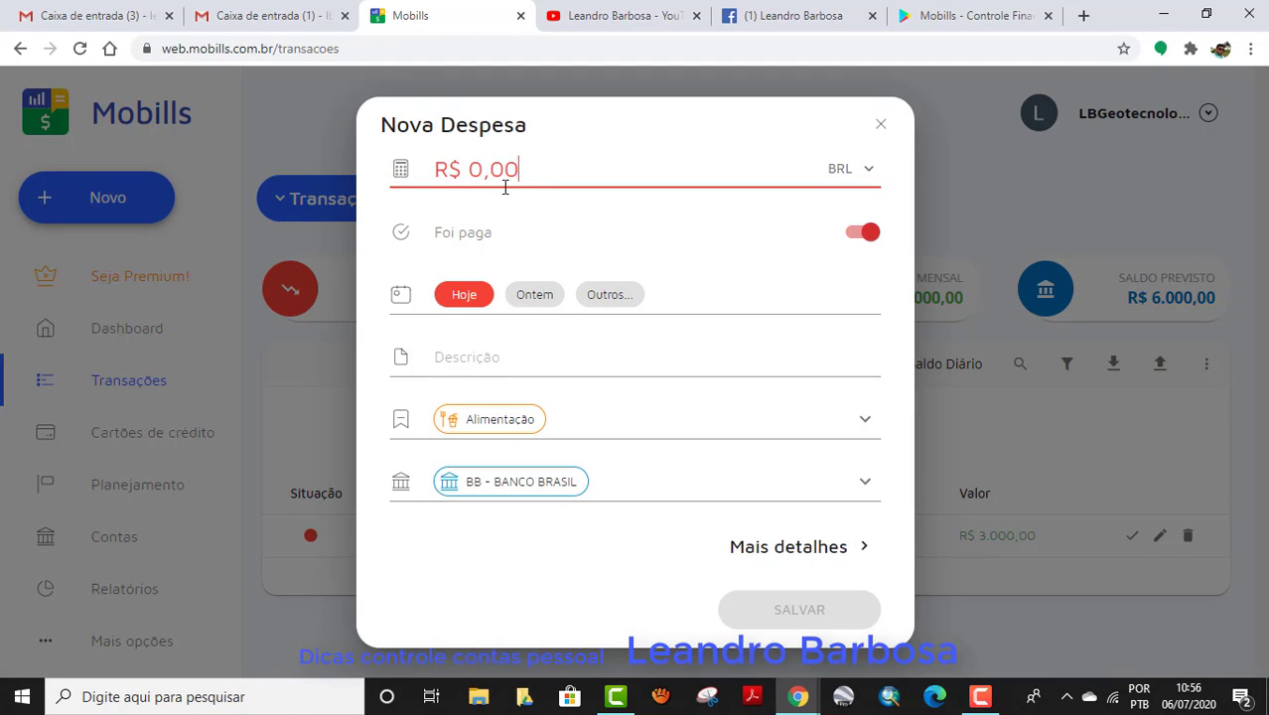
{"action": "type", "text": "500,00"}
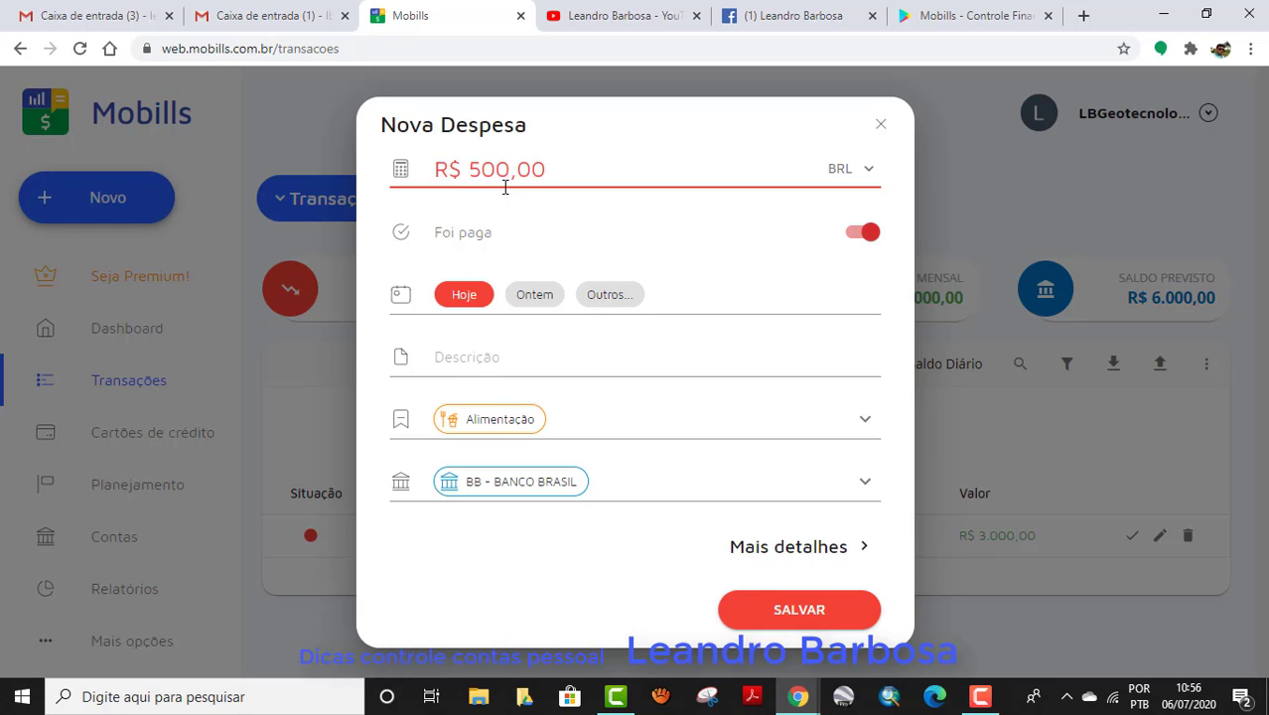
{"action": "left_click", "coordinate": [603, 296]}
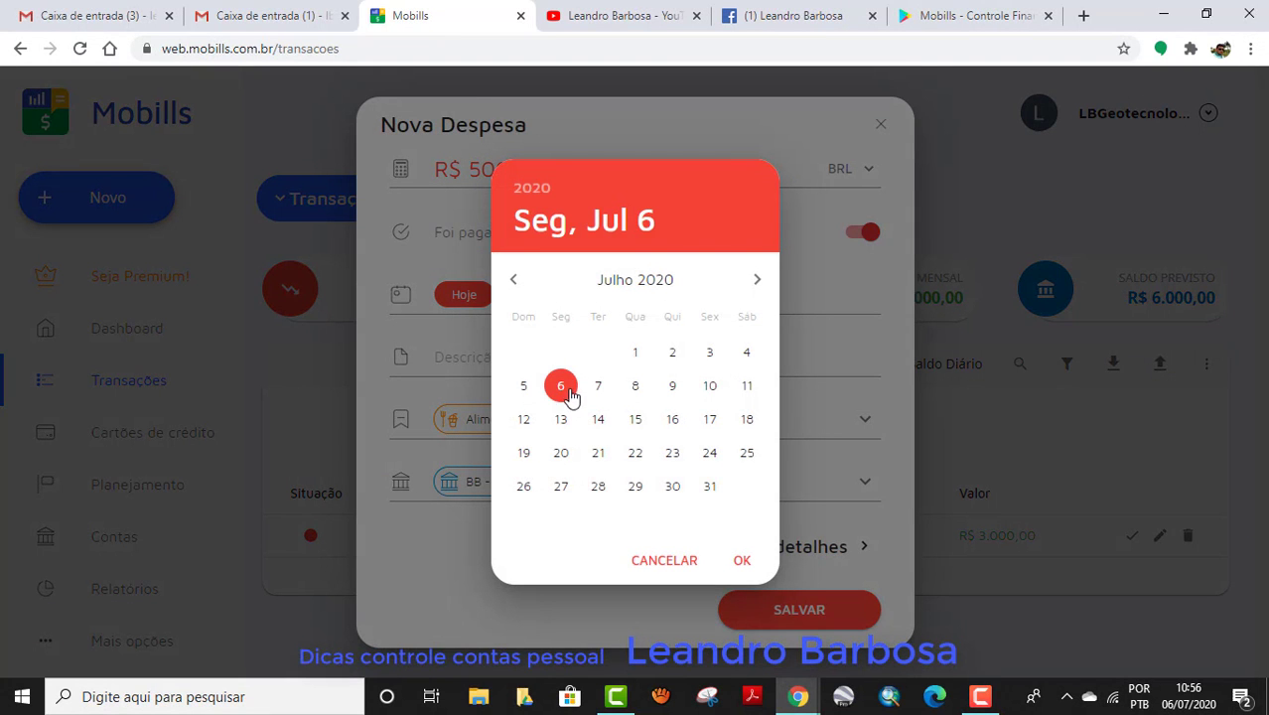
{"action": "left_click", "coordinate": [673, 373]}
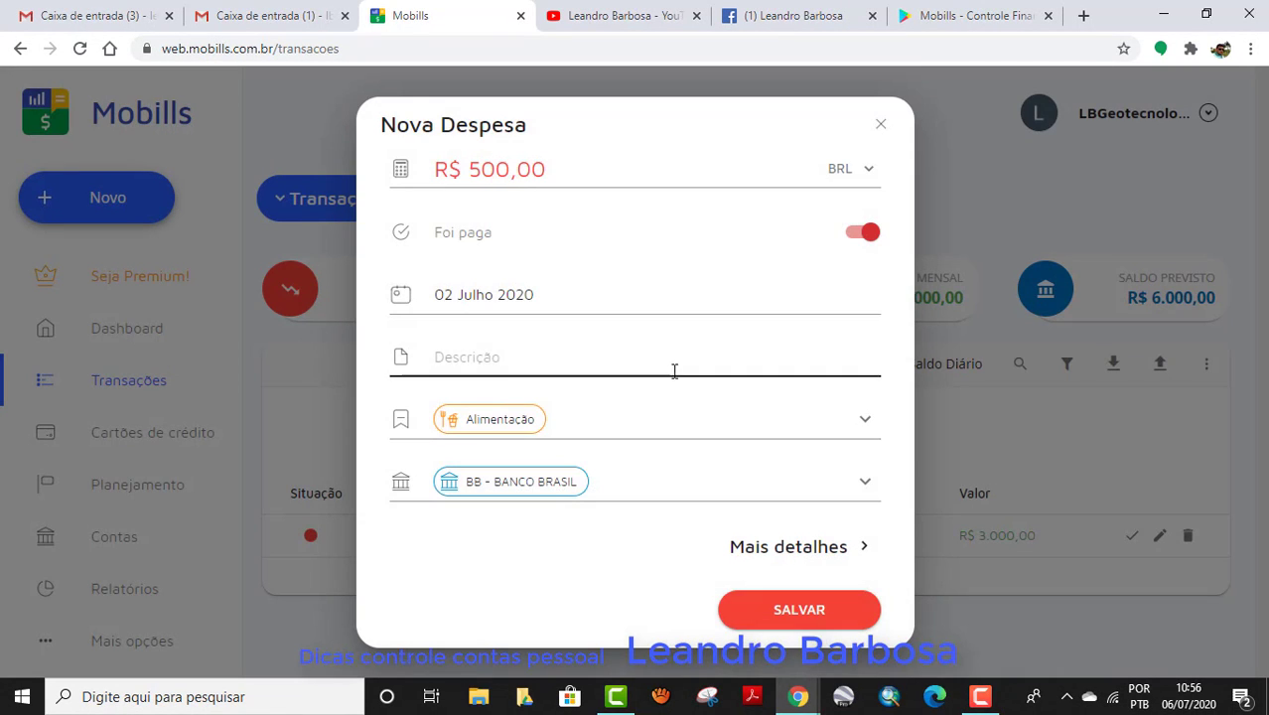
{"action": "left_click", "coordinate": [689, 357]}
{"action": "type", "text": "Sup"}
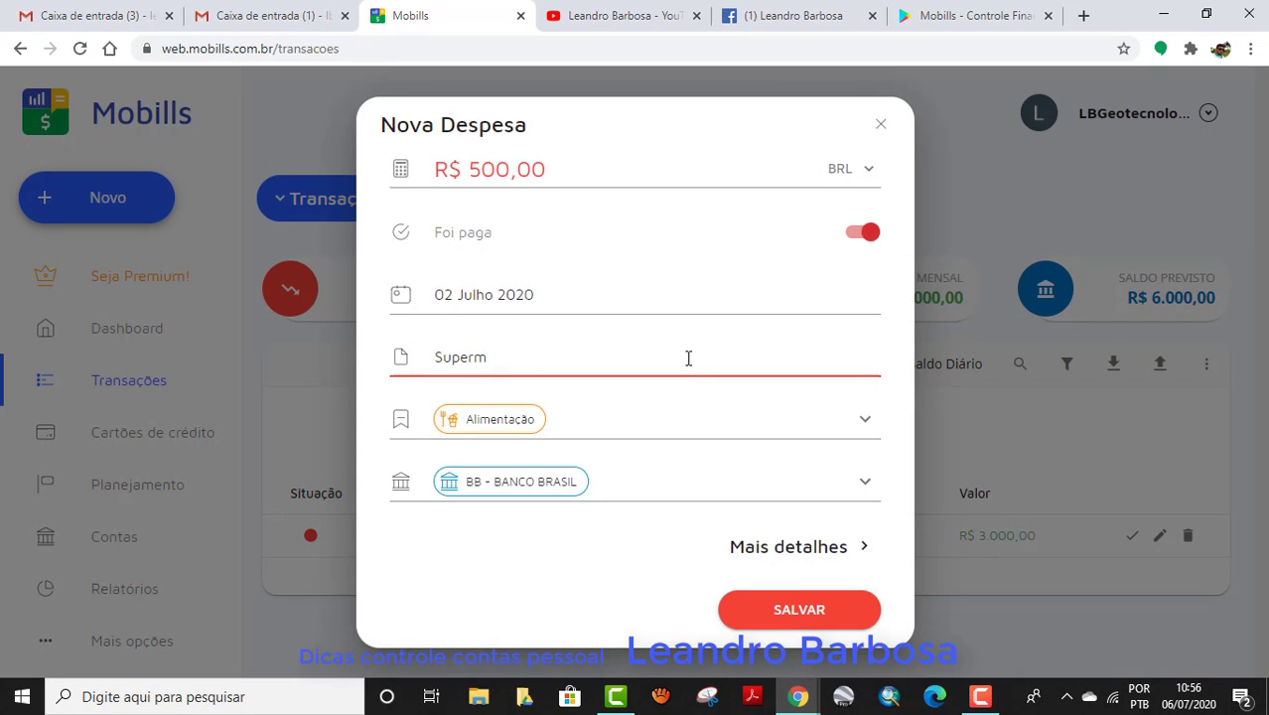
{"action": "type", "text": "ermercado"}
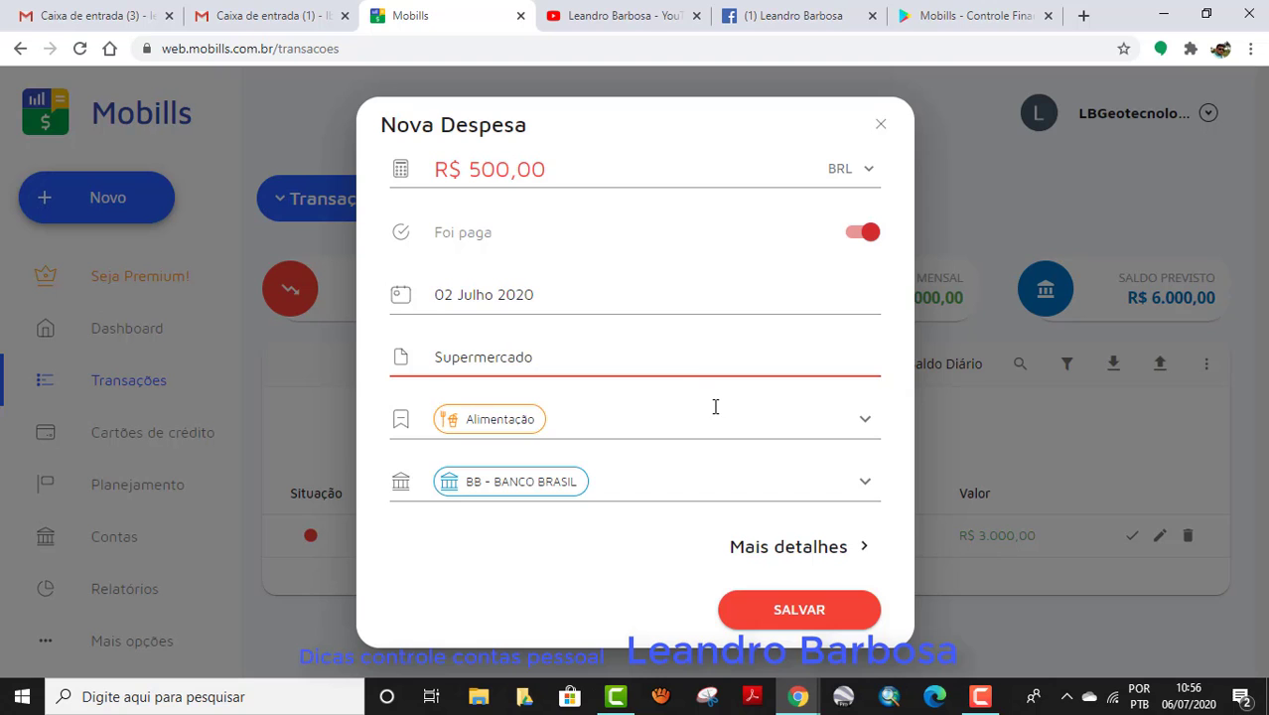
{"action": "left_click", "coordinate": [715, 407]}
{"action": "left_click", "coordinate": [703, 241]}
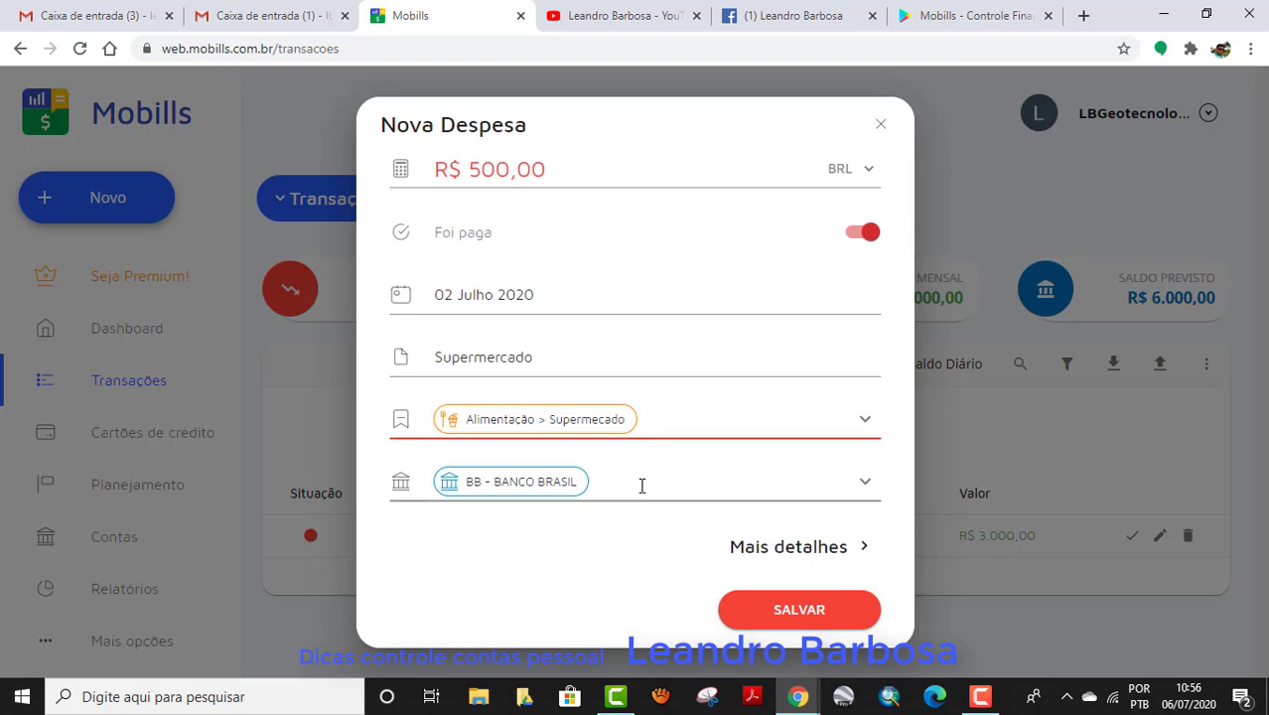
{"action": "left_click", "coordinate": [642, 486]}
{"action": "left_click", "coordinate": [770, 605]}
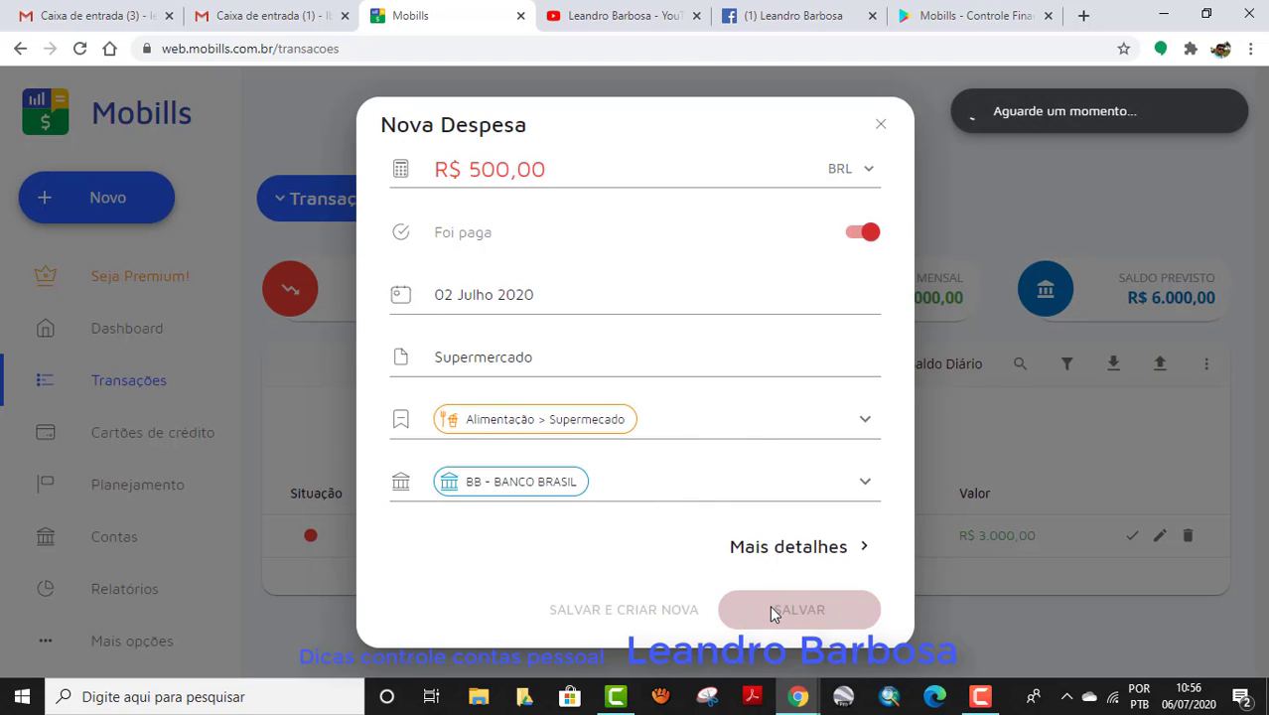
{"action": "left_click", "coordinate": [154, 193]}
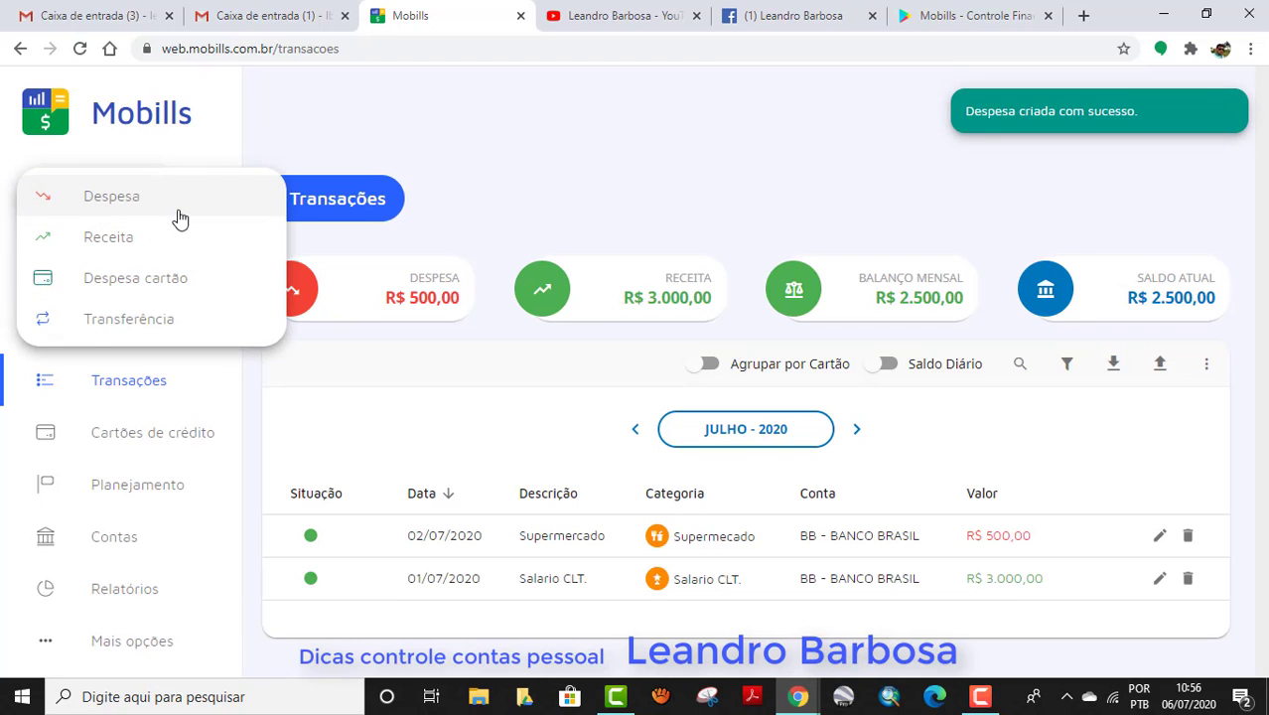
- Save a R$ 95,00 'Agua Casa' expense dated yesterday under Habitação > Agua
{"action": "left_click", "coordinate": [180, 217]}
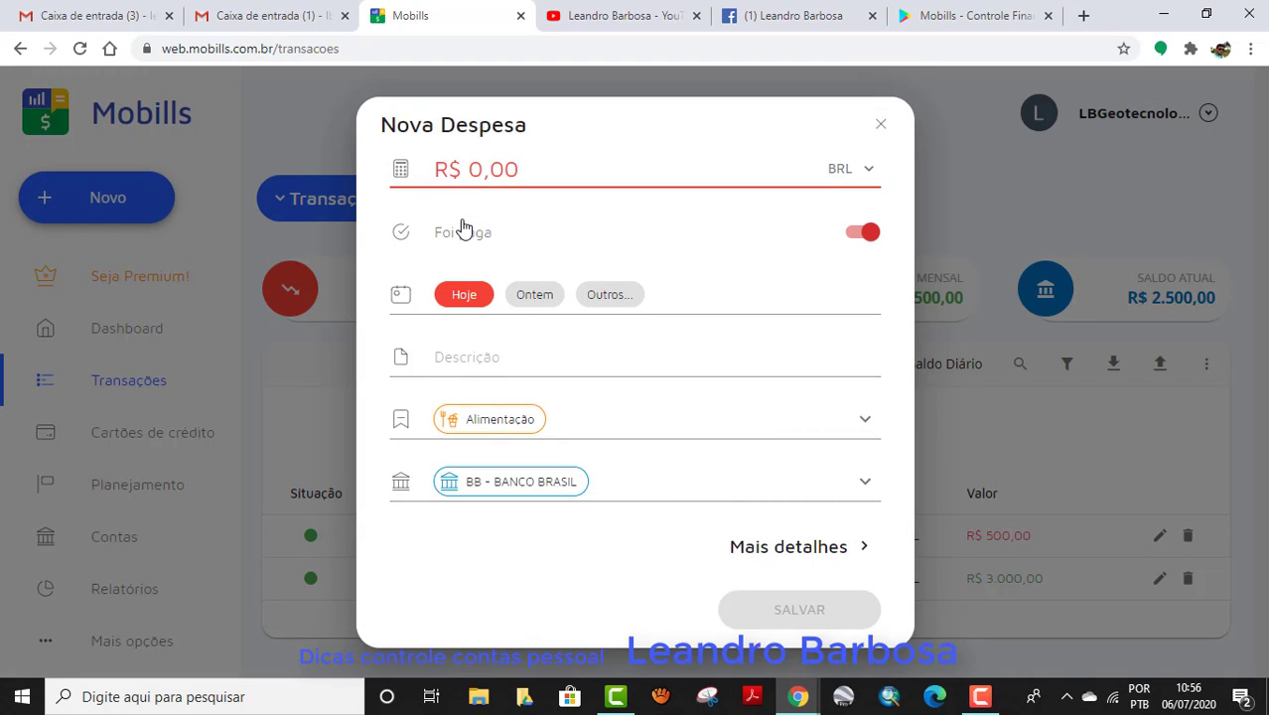
{"action": "type", "text": "950,00"}
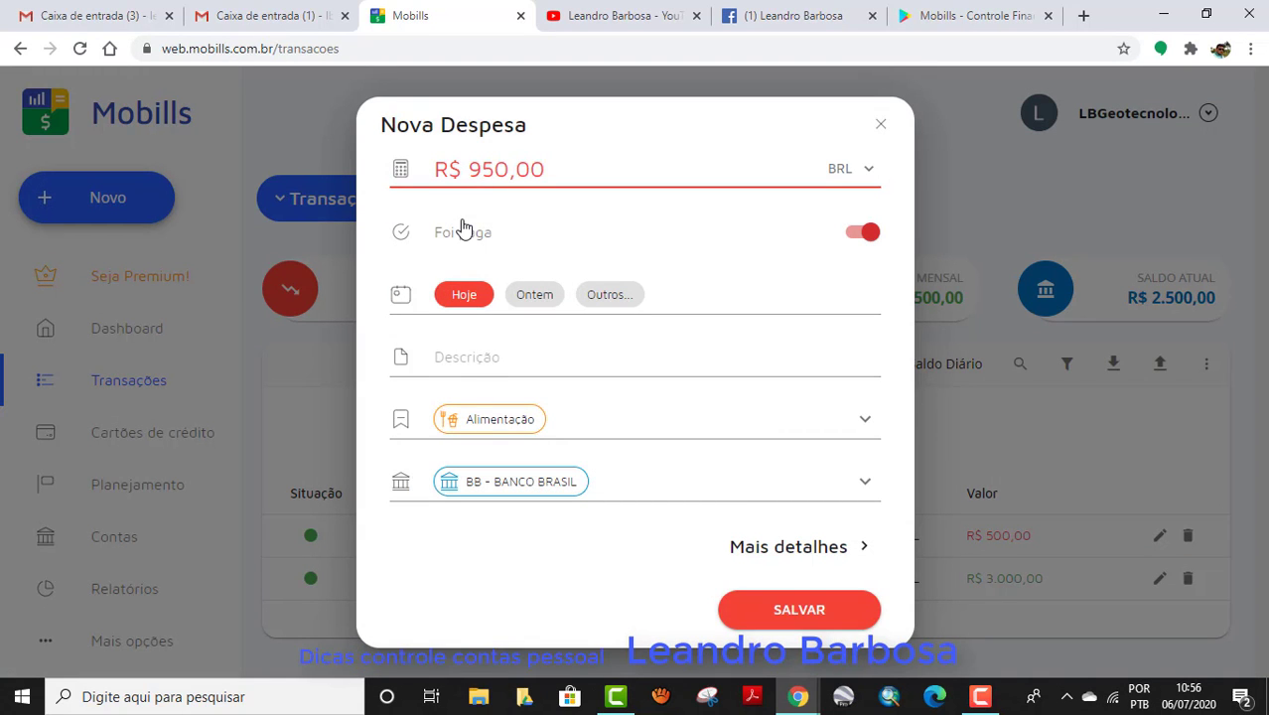
{"action": "left_click", "coordinate": [523, 300]}
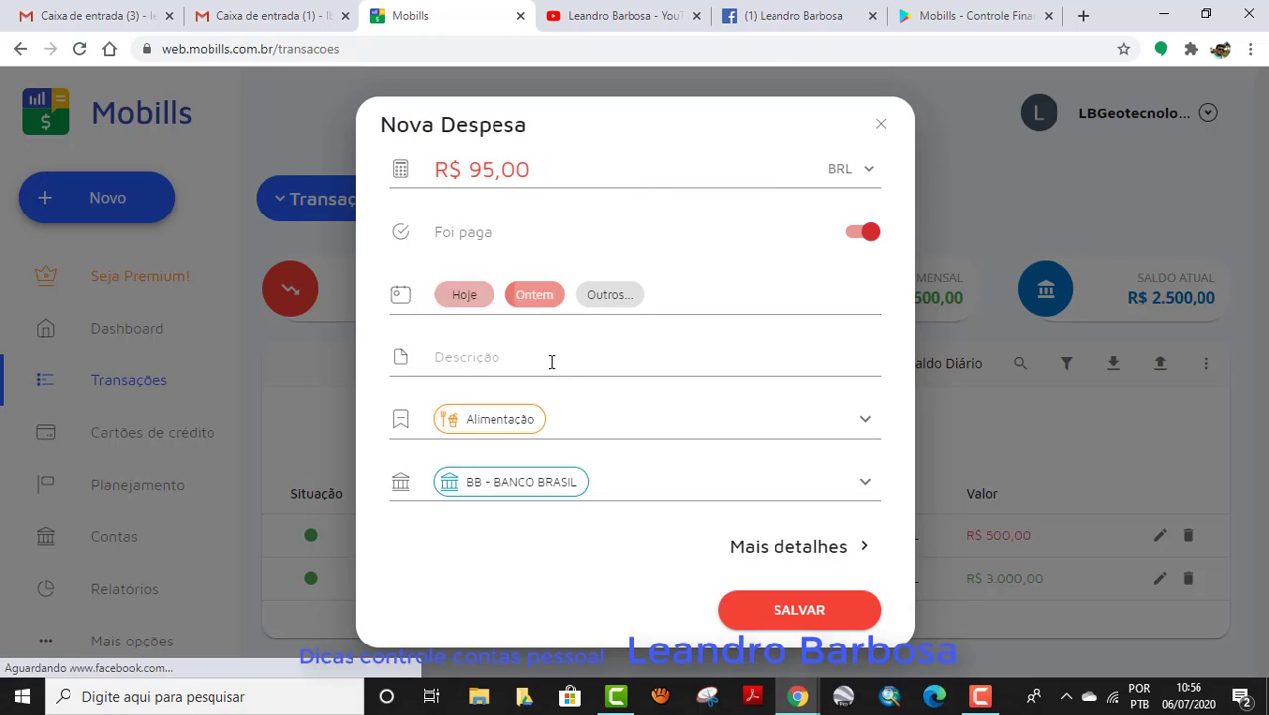
{"action": "left_click", "coordinate": [559, 368]}
{"action": "type", "text": "Agua Casa"}
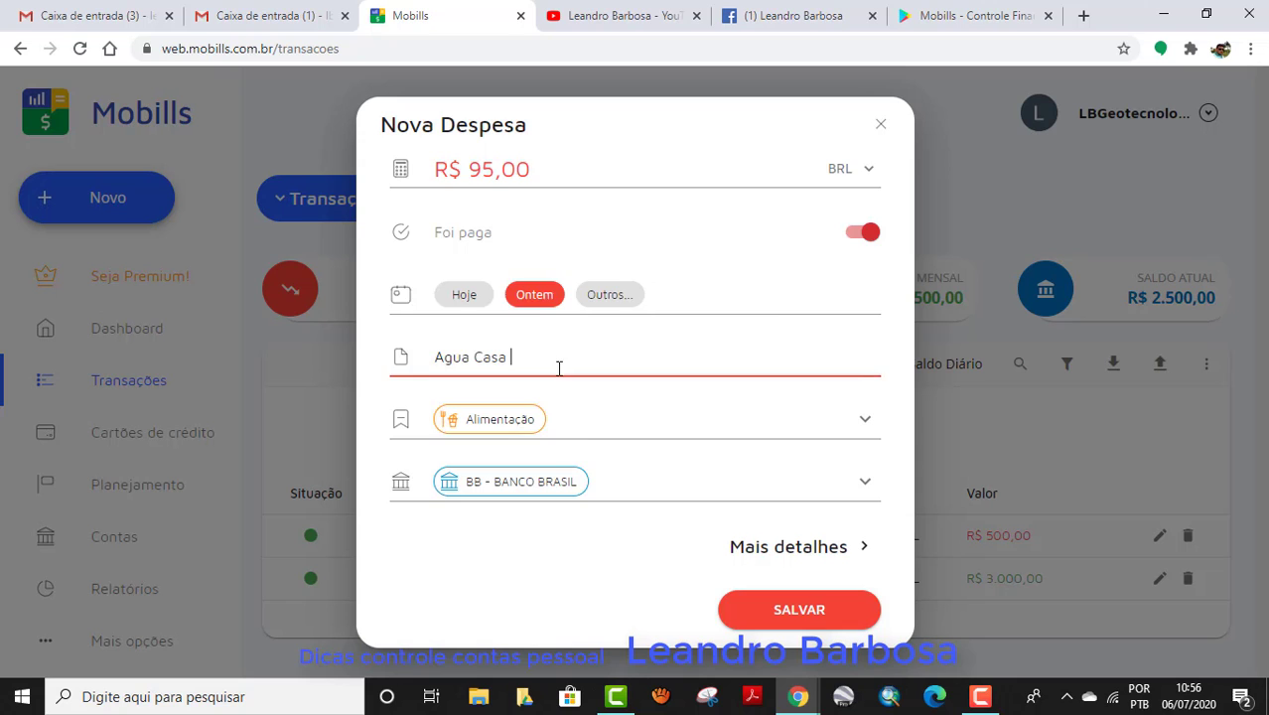
{"action": "left_click", "coordinate": [596, 417]}
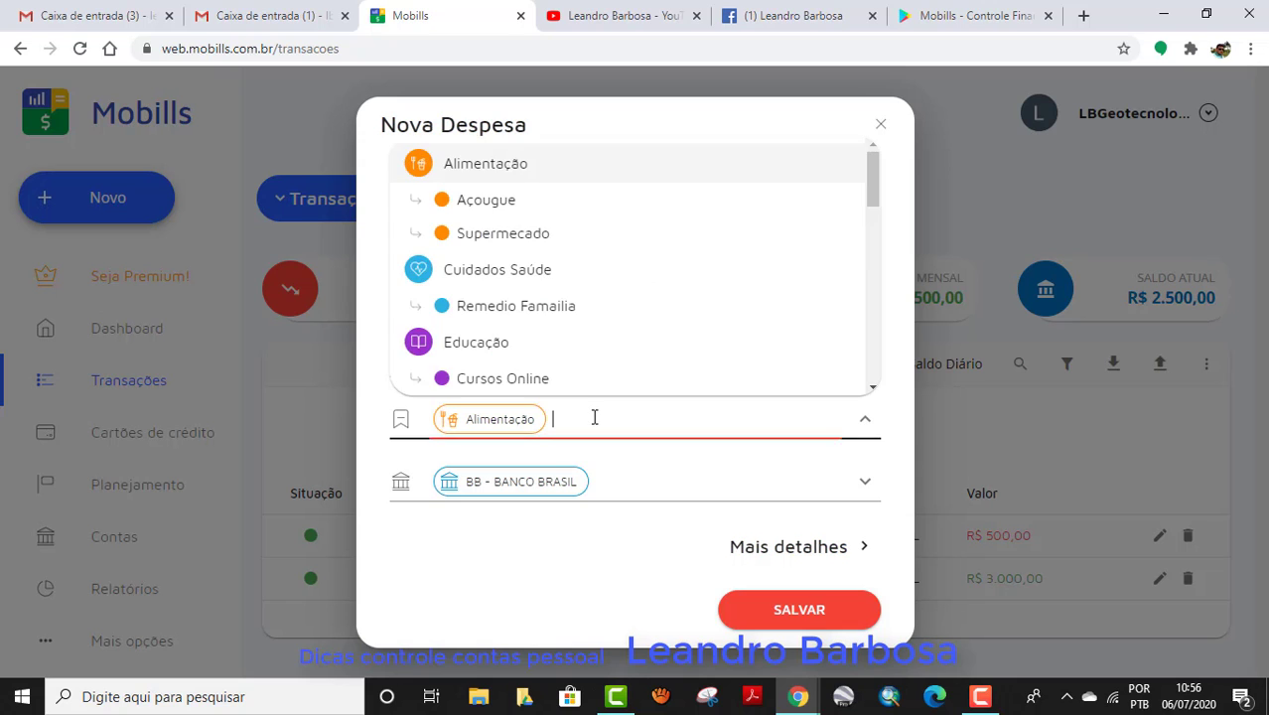
{"action": "left_click_drag", "start_coordinate": [871, 183], "coordinate": [870, 227]}
{"action": "left_click", "coordinate": [700, 281]}
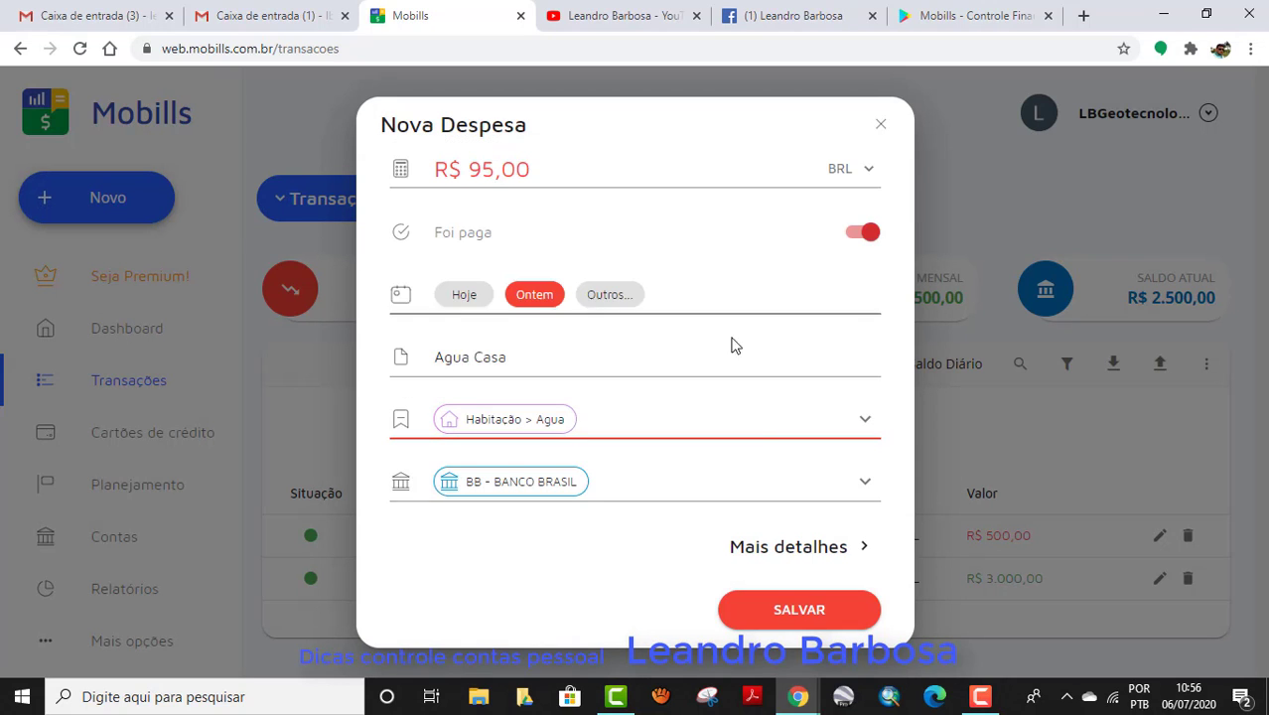
{"action": "left_click", "coordinate": [809, 608]}
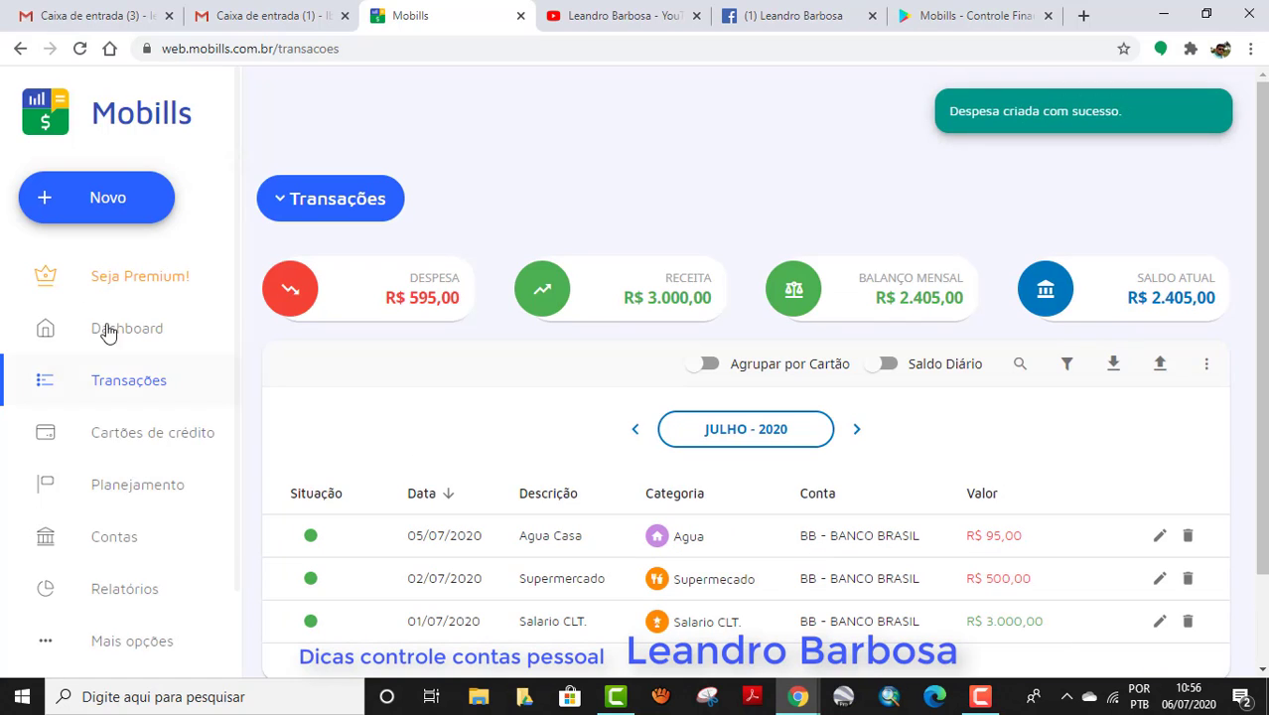
{"action": "left_click", "coordinate": [96, 213]}
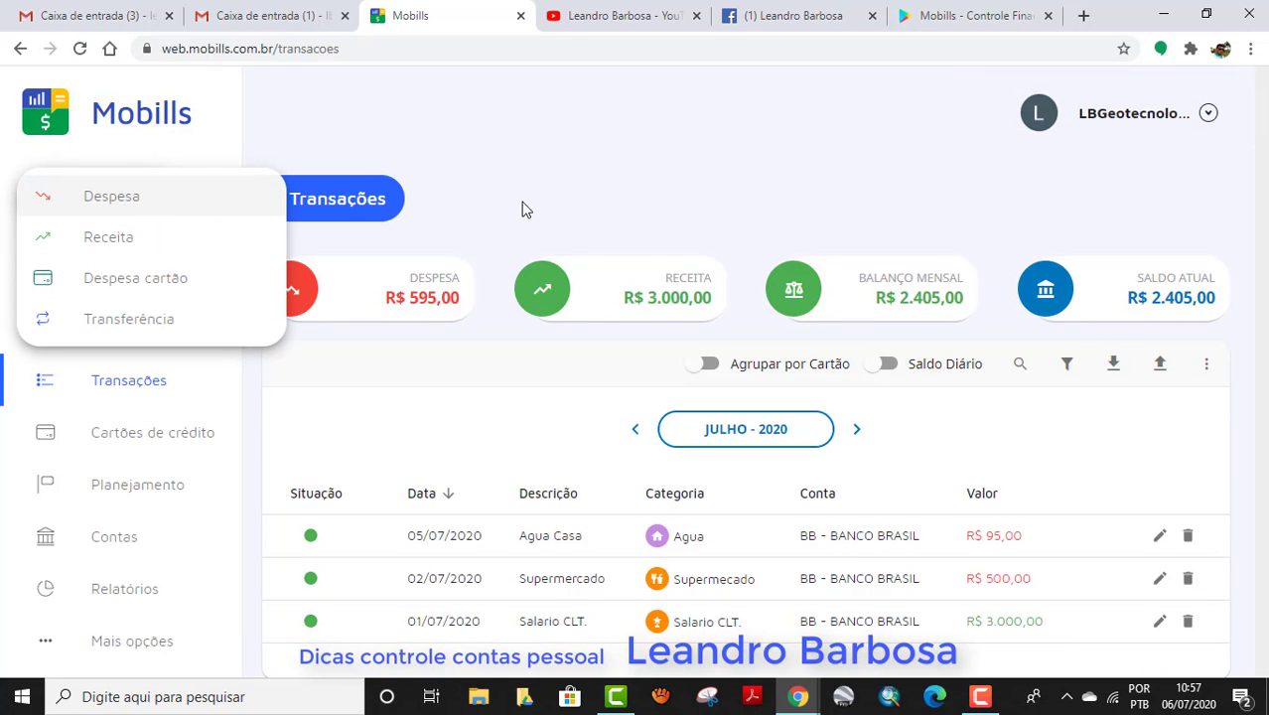
- Save a R$ 190,00 'Luz Casa' expense dated 05/07/2020 under Habitação > Luz
{"action": "left_click", "coordinate": [111, 196]}
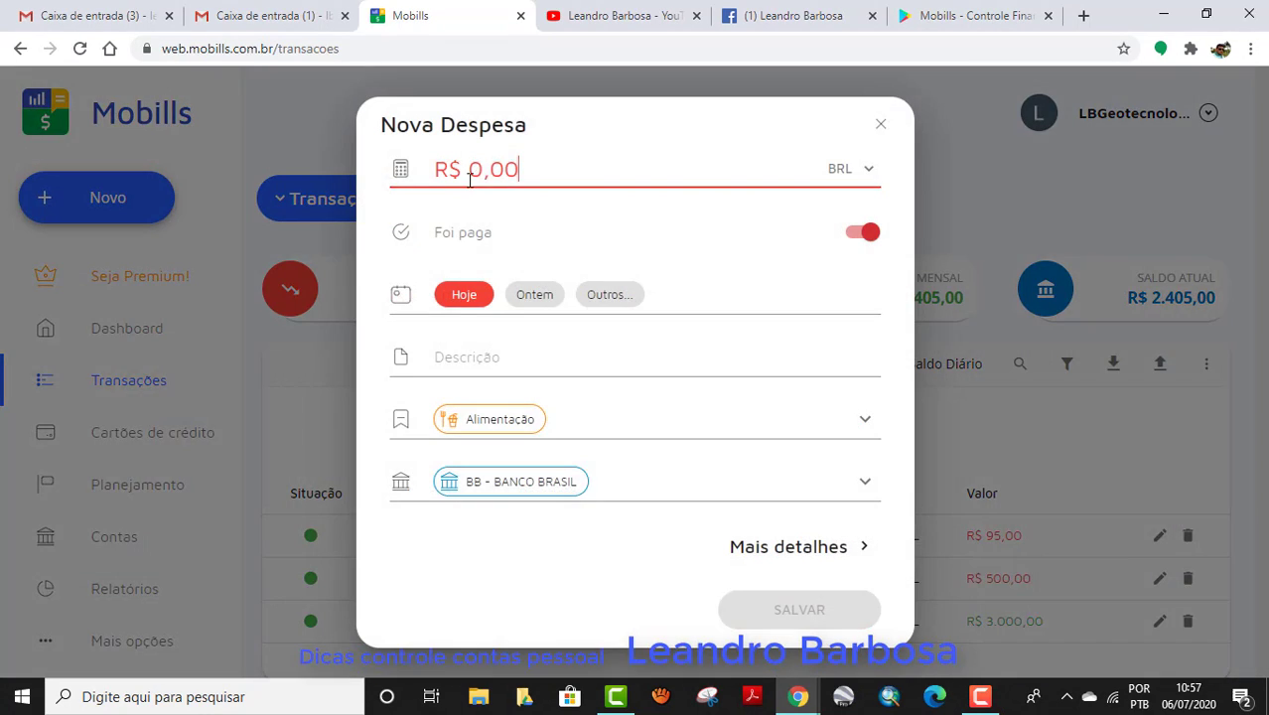
{"action": "type", "text": "19"}
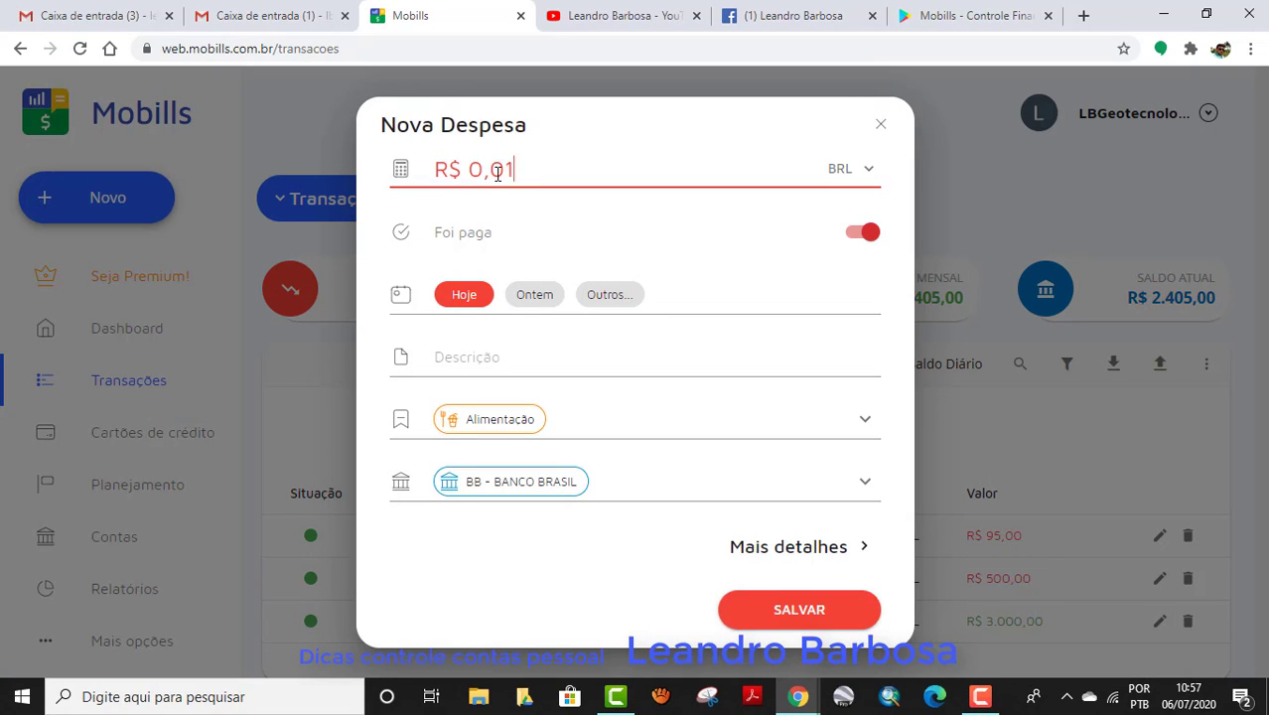
{"action": "type", "text": "0,0"}
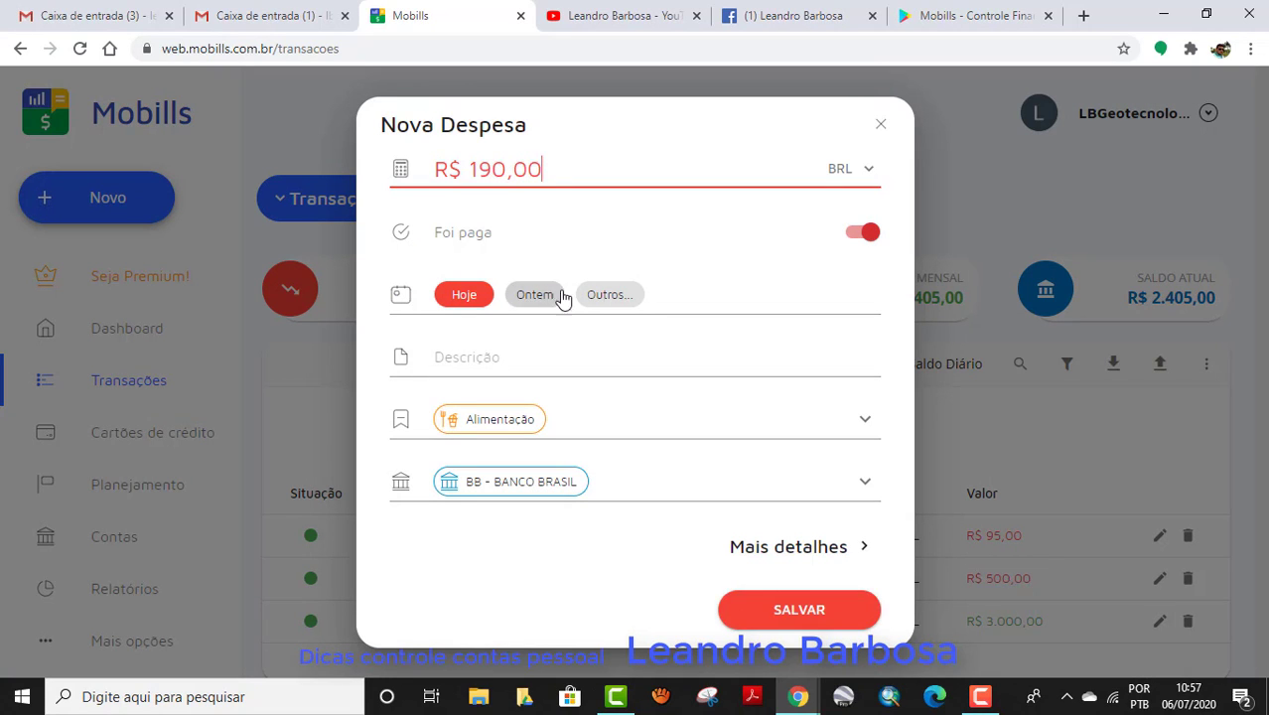
{"action": "left_click", "coordinate": [537, 295]}
{"action": "left_click", "coordinate": [539, 362]}
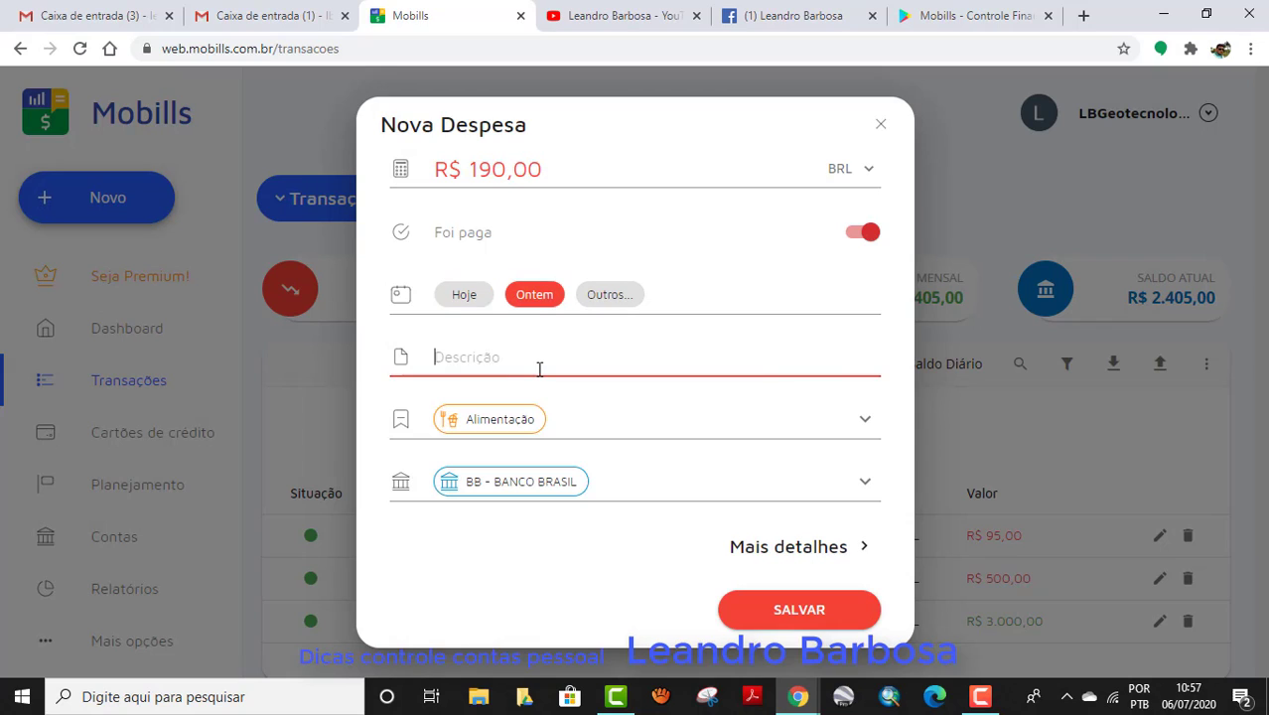
{"action": "type", "text": "Luz Casa"}
{"action": "left_click", "coordinate": [618, 427]}
{"action": "left_click_drag", "start_coordinate": [872, 197], "coordinate": [872, 242]}
{"action": "left_click", "coordinate": [618, 320]}
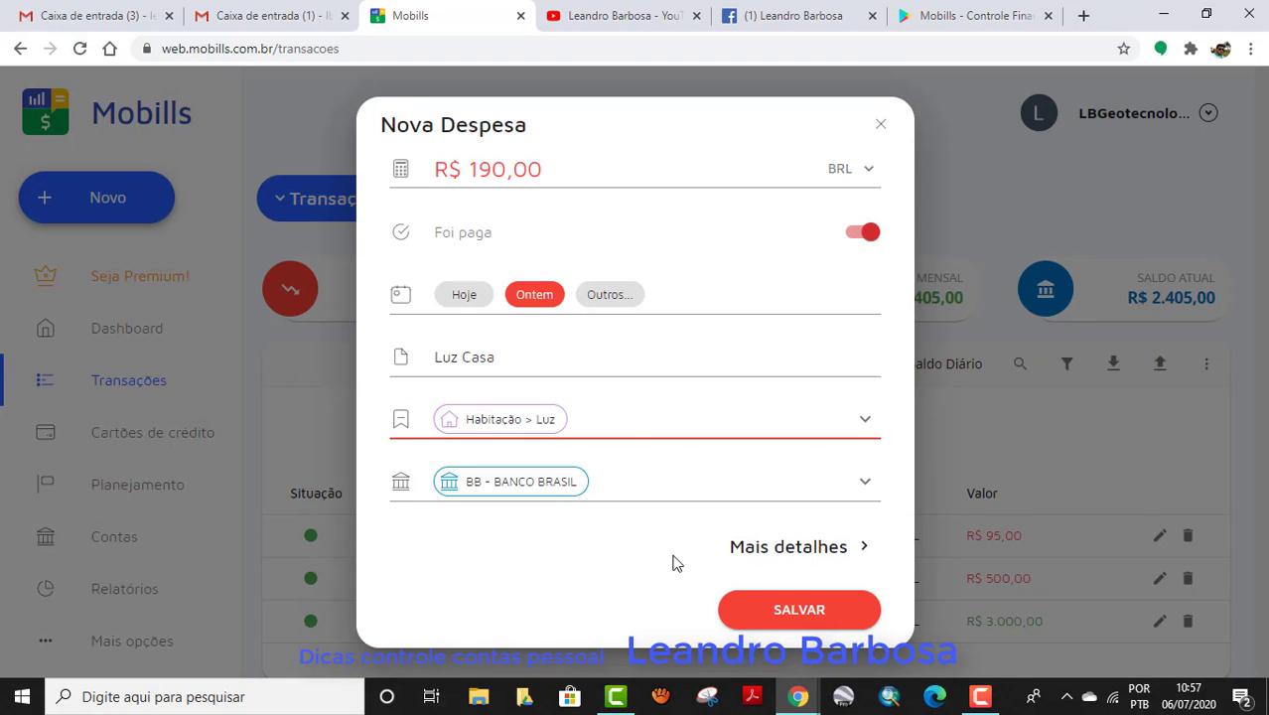
{"action": "left_click", "coordinate": [813, 607]}
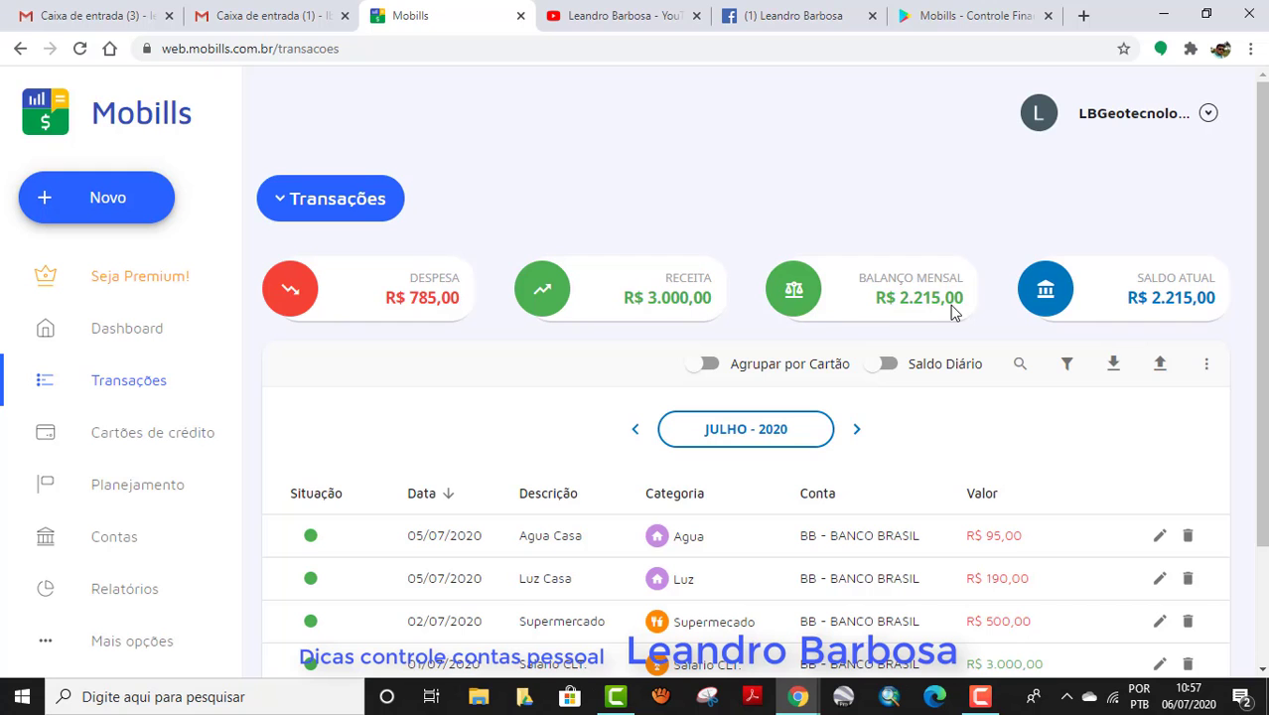
- Start a new expense dated yesterday with an amount of R$ 150,00
{"action": "left_click", "coordinate": [136, 204]}
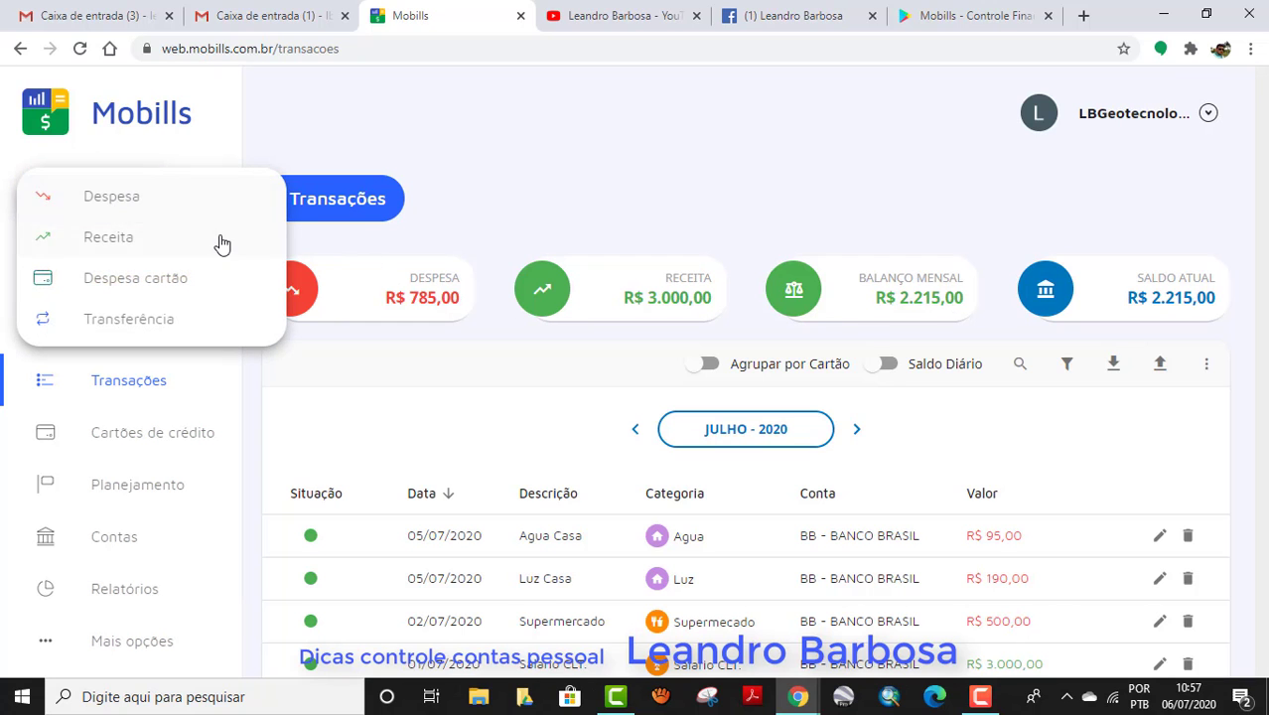
{"action": "left_click", "coordinate": [204, 207]}
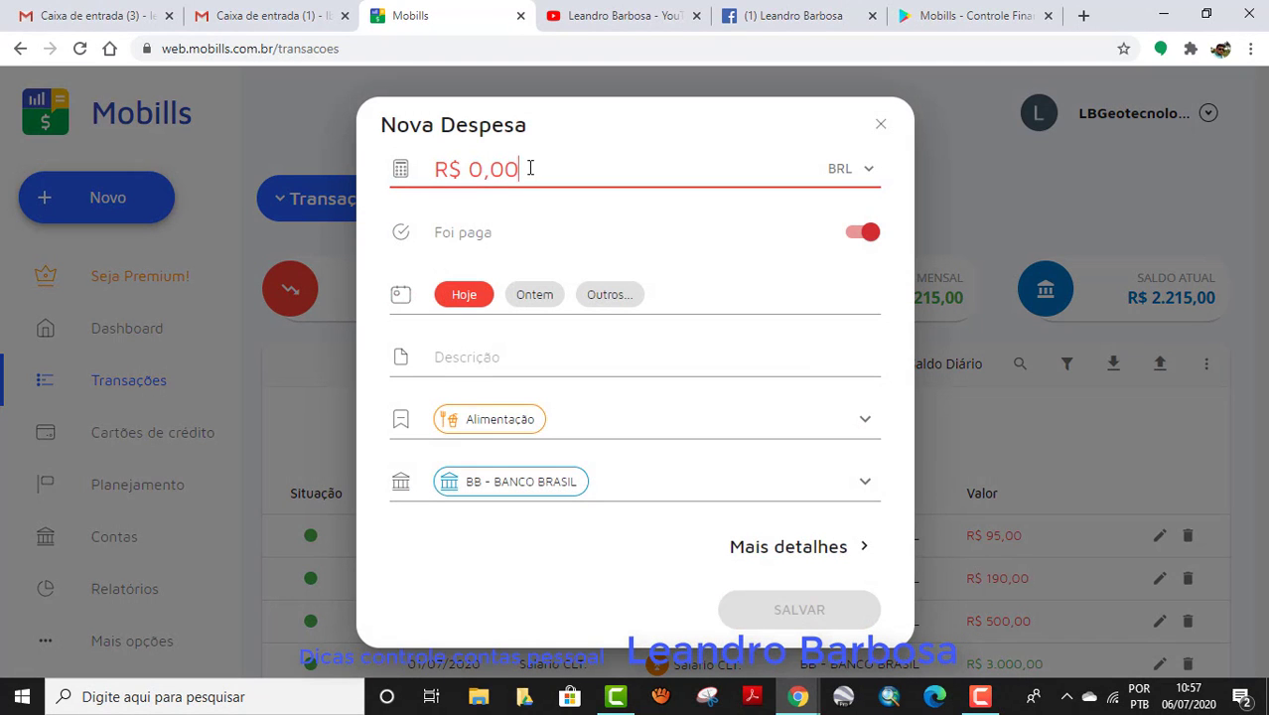
{"action": "left_click", "coordinate": [546, 296]}
{"action": "left_click", "coordinate": [542, 369]}
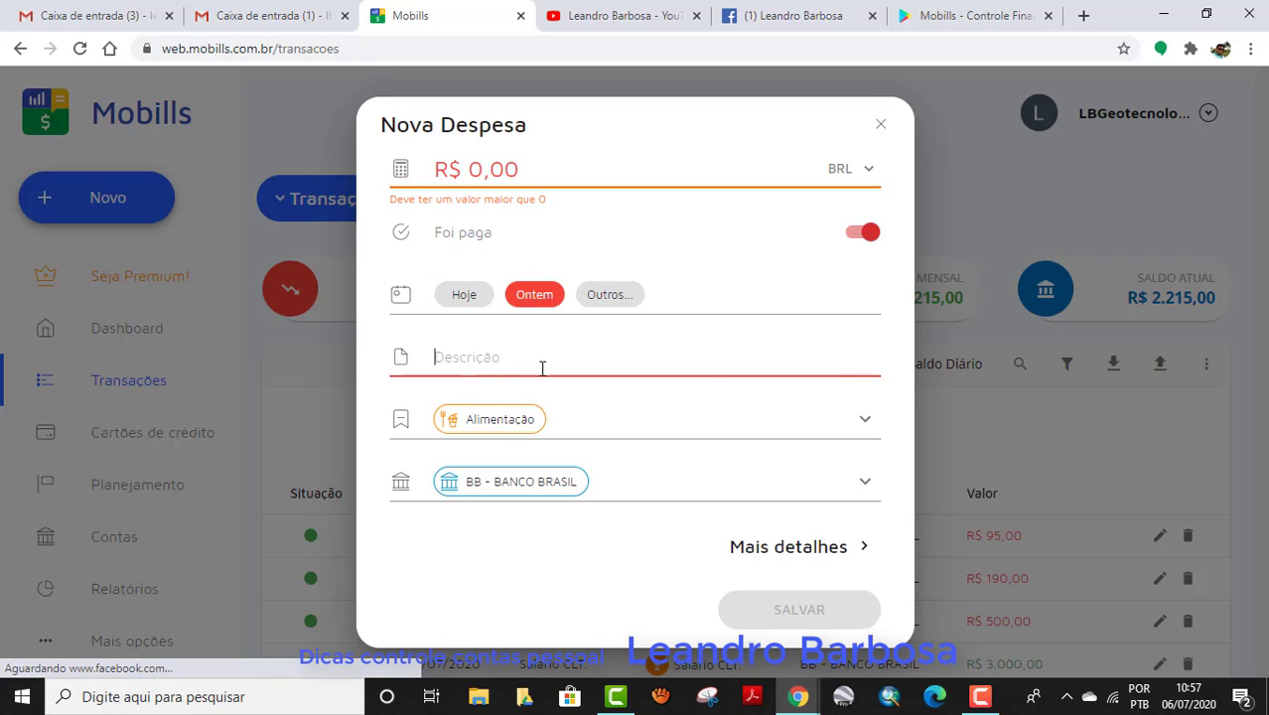
{"action": "left_click", "coordinate": [570, 170]}
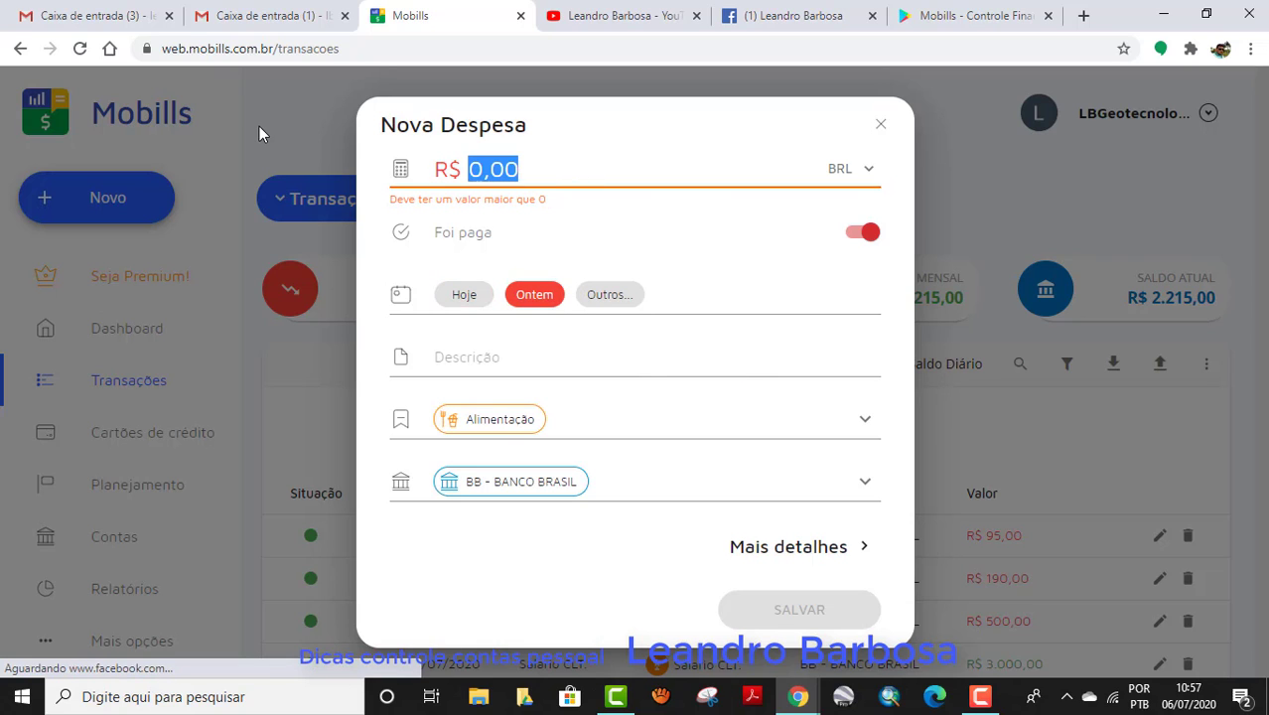
{"action": "type", "text": "150000"}
{"action": "key", "text": "BackSpace"}
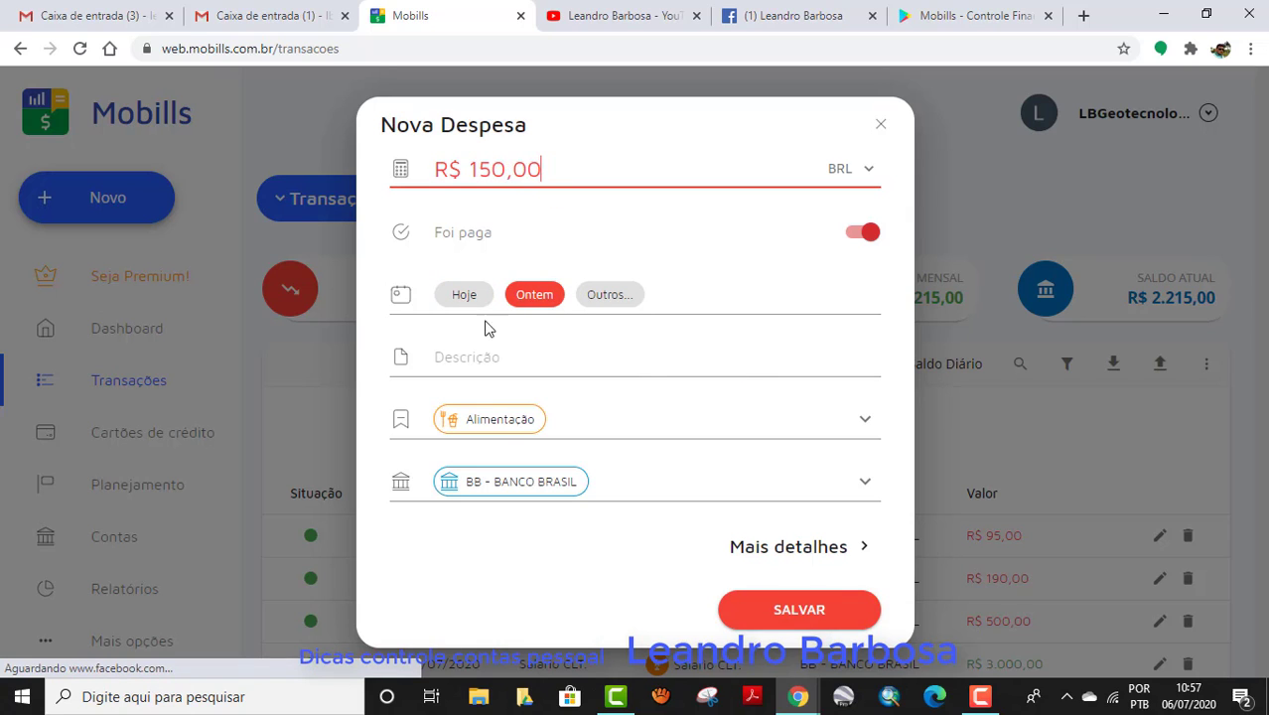
{"action": "left_click", "coordinate": [658, 365]}
- File it under Habitação > Internet, describe it as 'Internet Casa', and save
{"action": "left_click", "coordinate": [691, 418]}
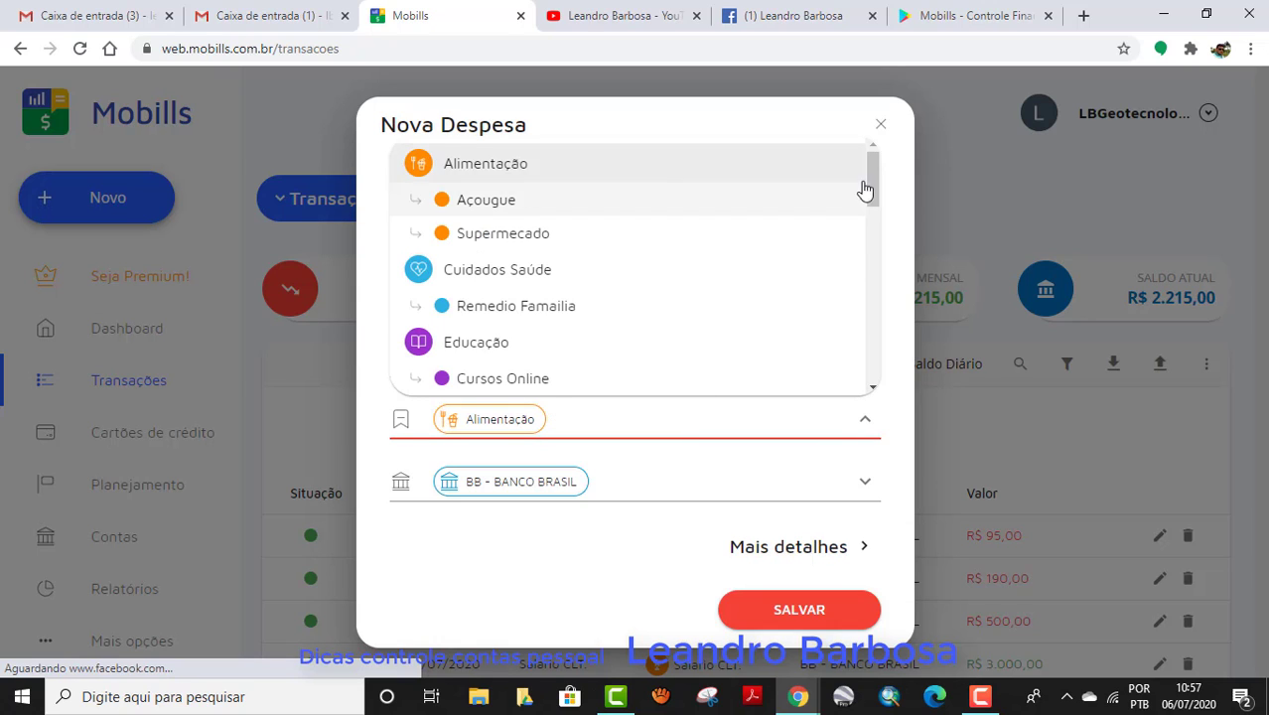
{"action": "left_click_drag", "start_coordinate": [865, 191], "coordinate": [872, 231]}
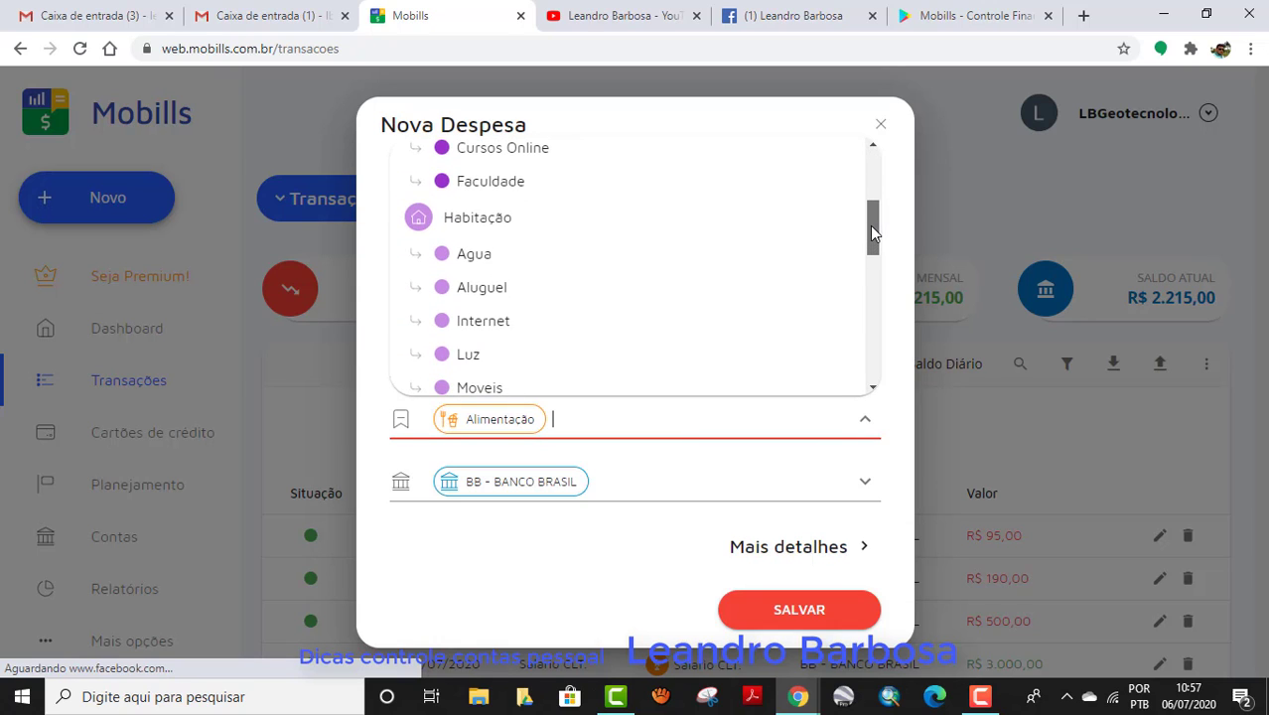
{"action": "scroll", "coordinate": [871, 230], "scroll_direction": "down", "scroll_amount": 1}
{"action": "left_click", "coordinate": [806, 254]}
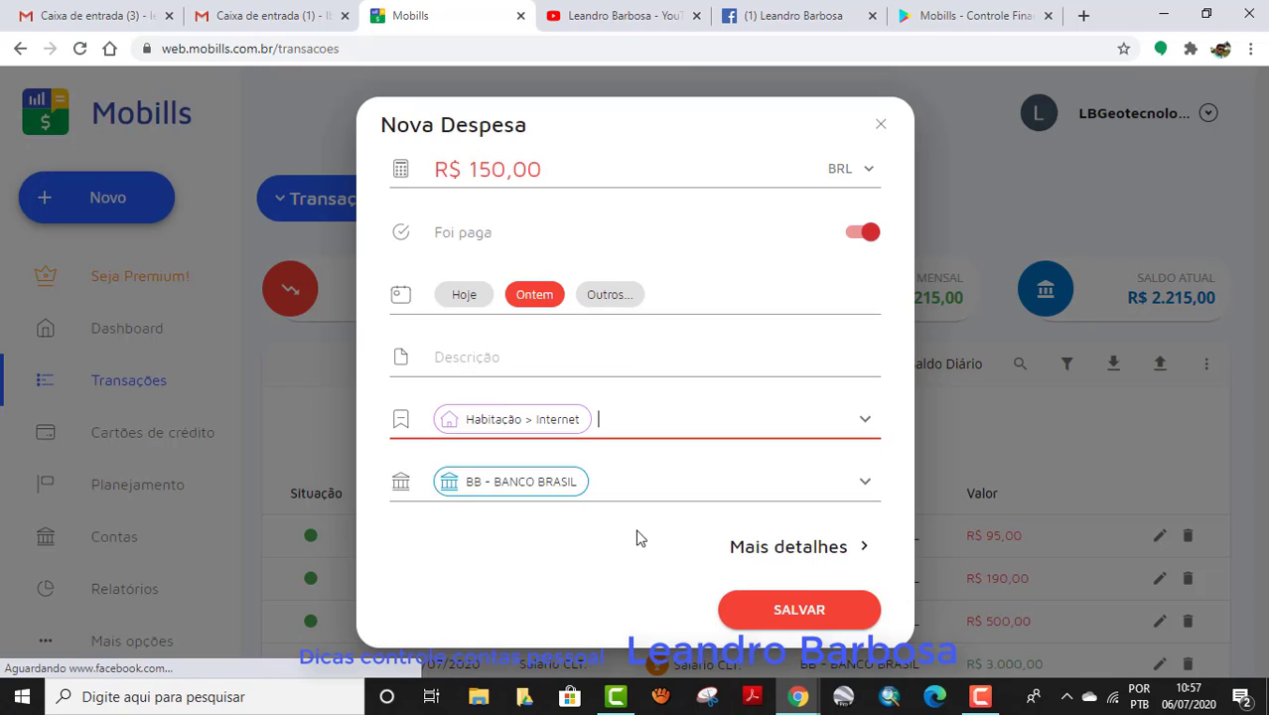
{"action": "left_click", "coordinate": [515, 358]}
{"action": "type", "text": "Interne"}
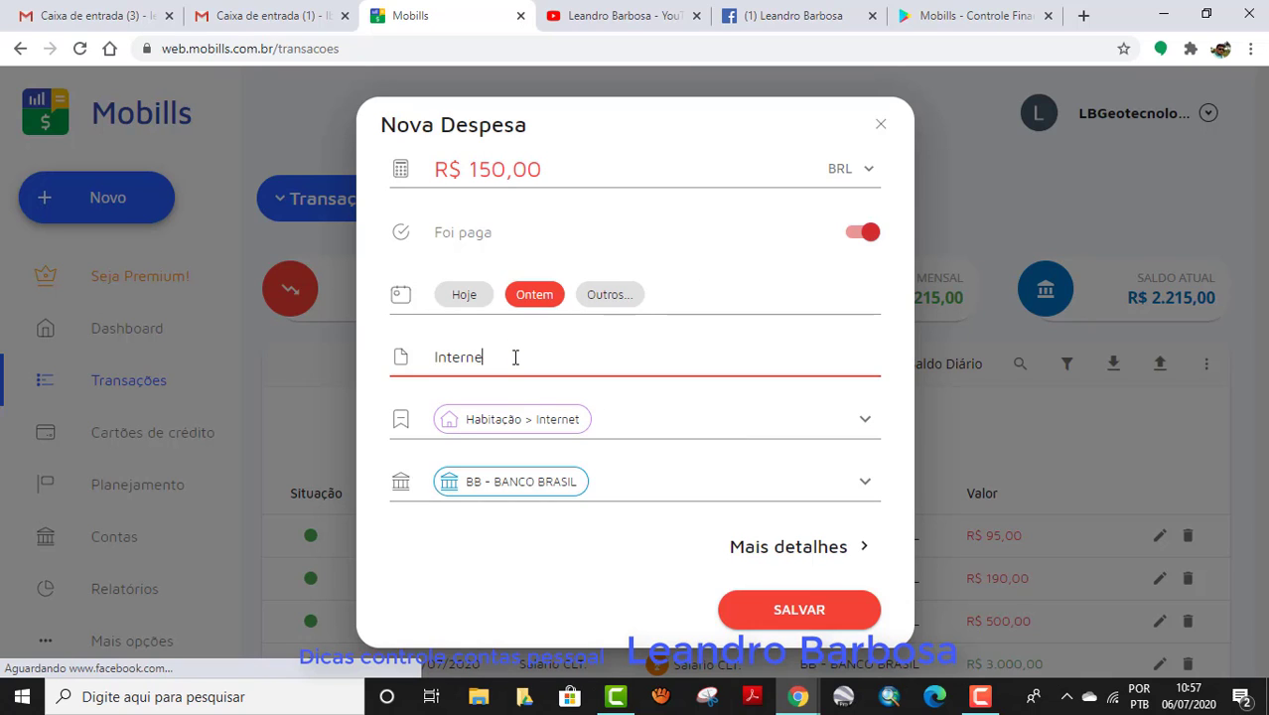
{"action": "type", "text": "t Casa"}
{"action": "left_click", "coordinate": [805, 606]}
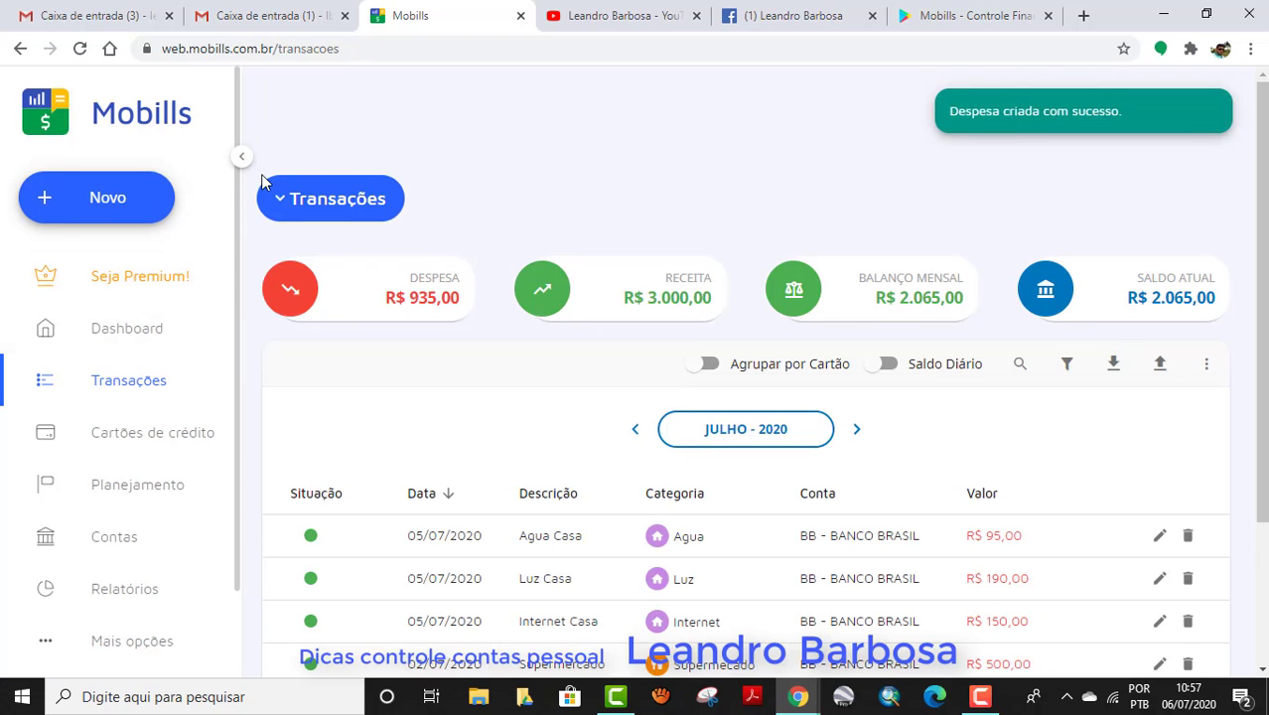
- Start a new R$ 650,00 expense dated yesterday
{"action": "left_click", "coordinate": [128, 211]}
{"action": "left_click", "coordinate": [129, 199]}
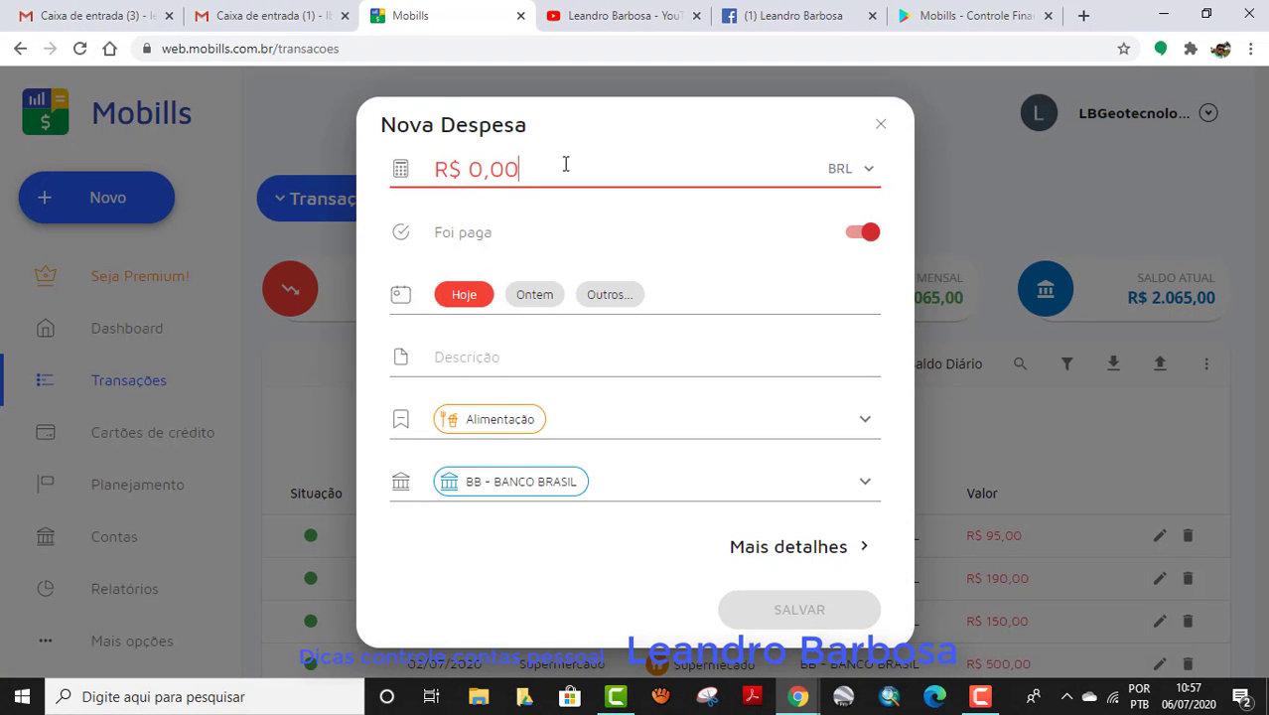
{"action": "type", "text": "650,00"}
{"action": "key", "text": "BackSpace"}
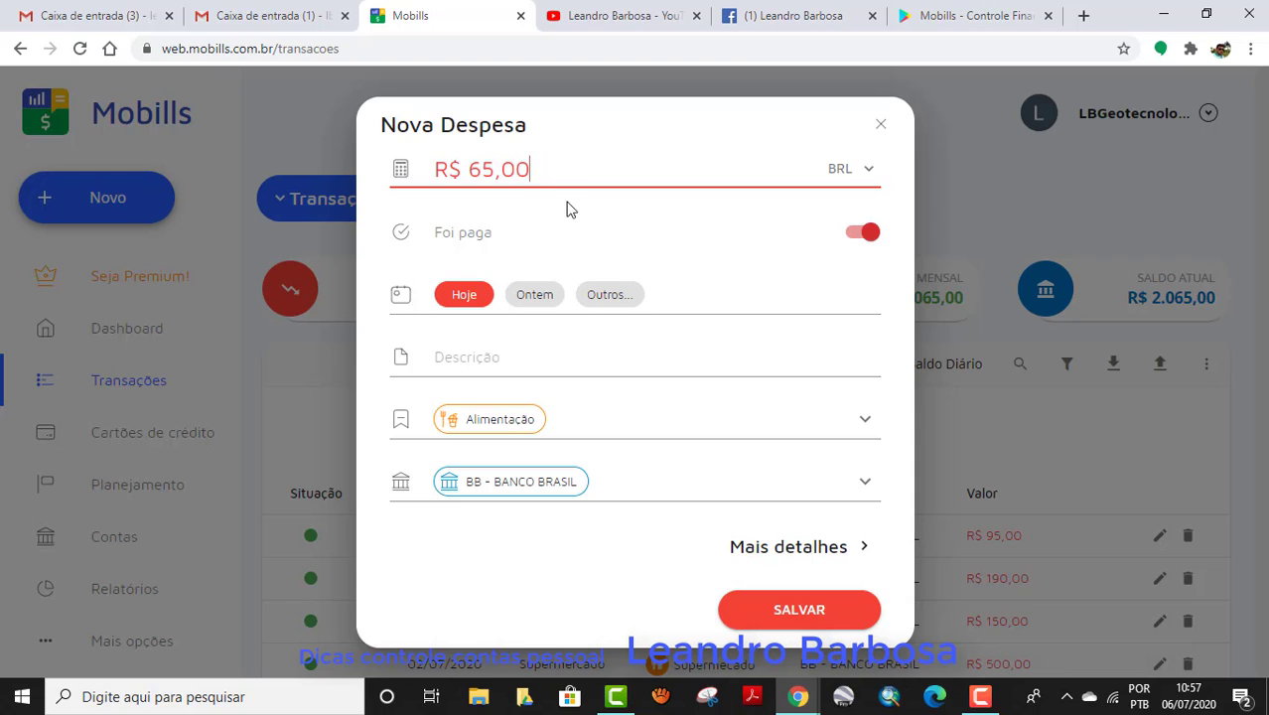
{"action": "left_click", "coordinate": [537, 296]}
{"action": "left_click", "coordinate": [616, 366]}
{"action": "left_click", "coordinate": [625, 418]}
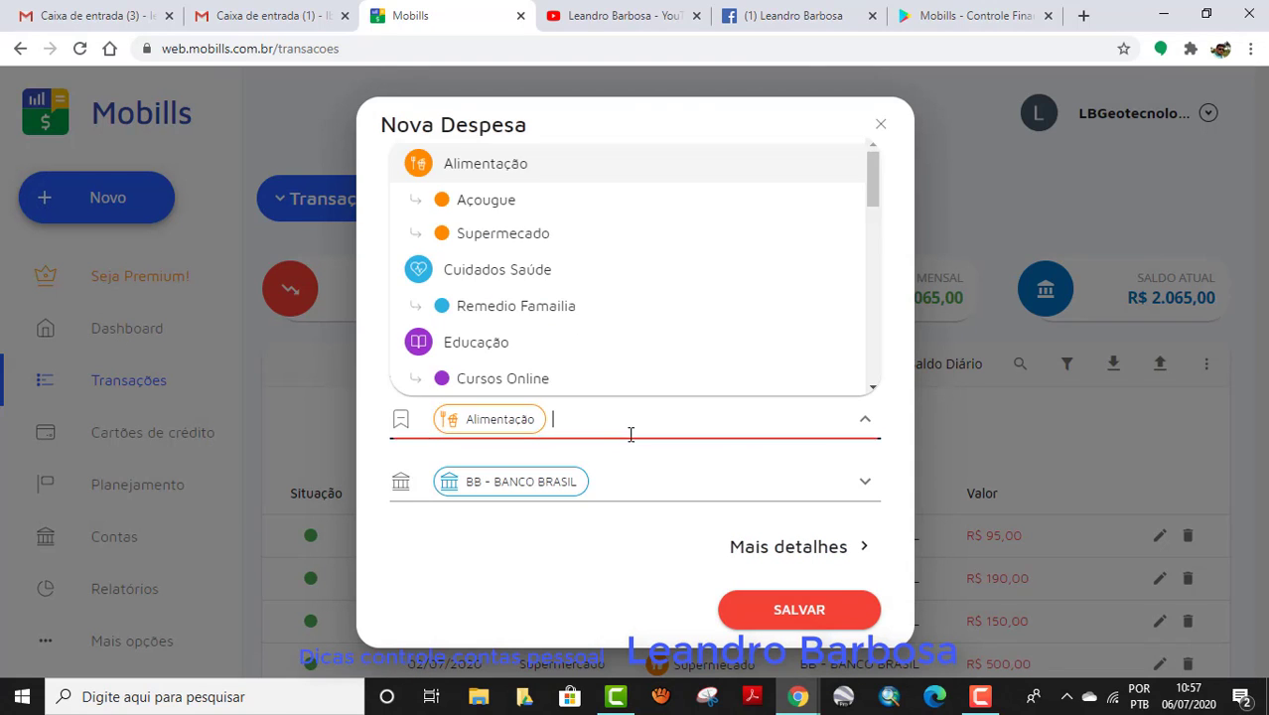
{"action": "left_click_drag", "start_coordinate": [870, 185], "coordinate": [863, 241]}
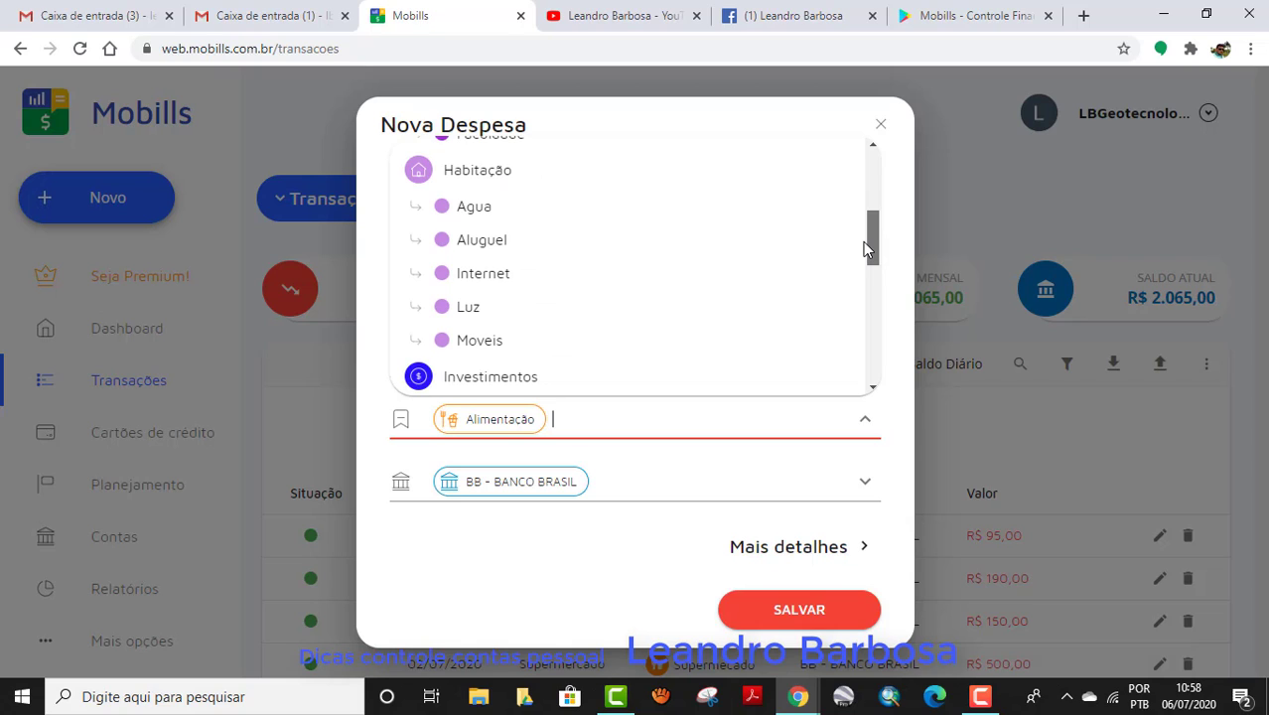
{"action": "left_click", "coordinate": [895, 226]}
{"action": "left_click", "coordinate": [708, 171]}
{"action": "type", "text": "0"}
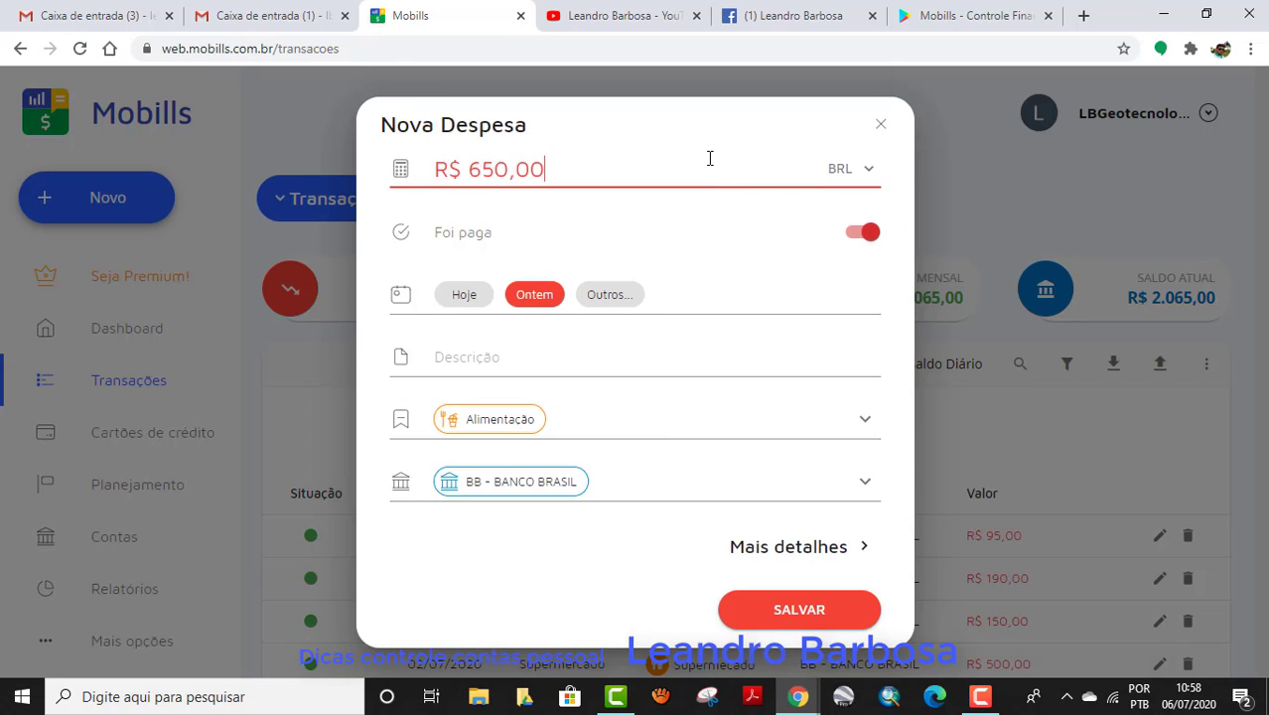
- Add a description, file it under Habitação > Aluguel, and save the paid rent expense
{"action": "left_click", "coordinate": [692, 368]}
{"action": "type", "text": "Aluguel"}
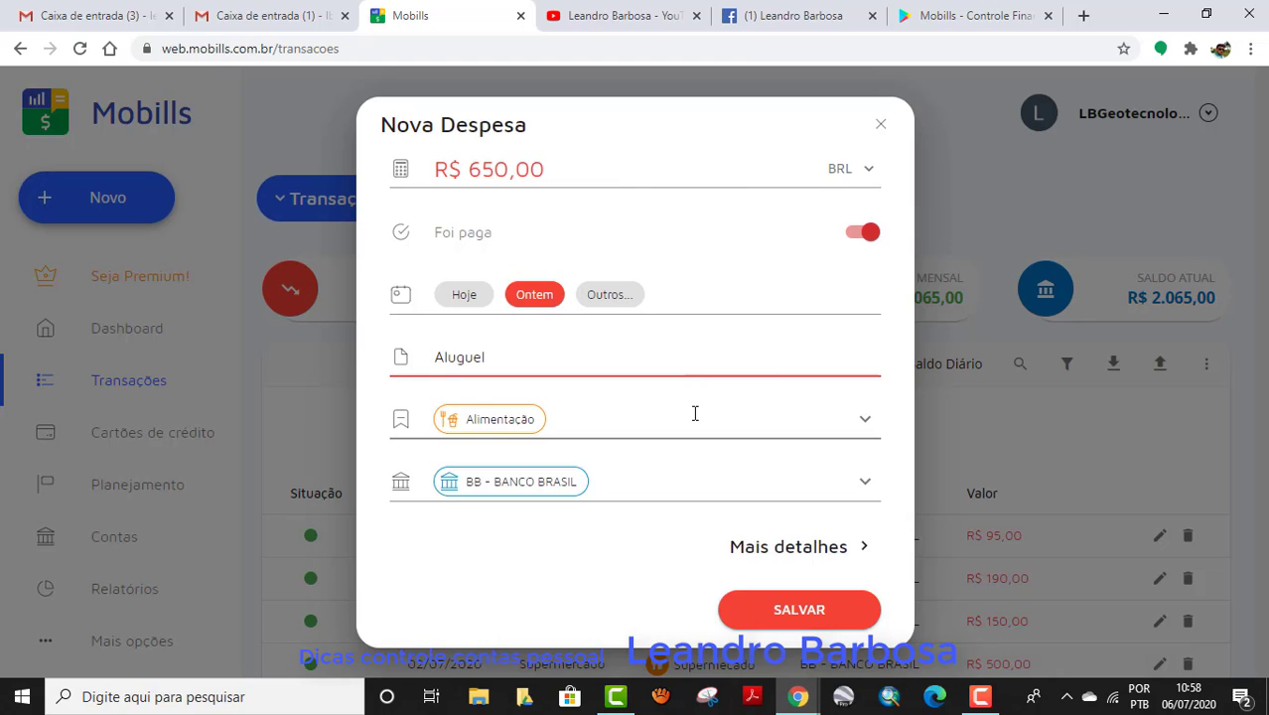
{"action": "left_click", "coordinate": [694, 417]}
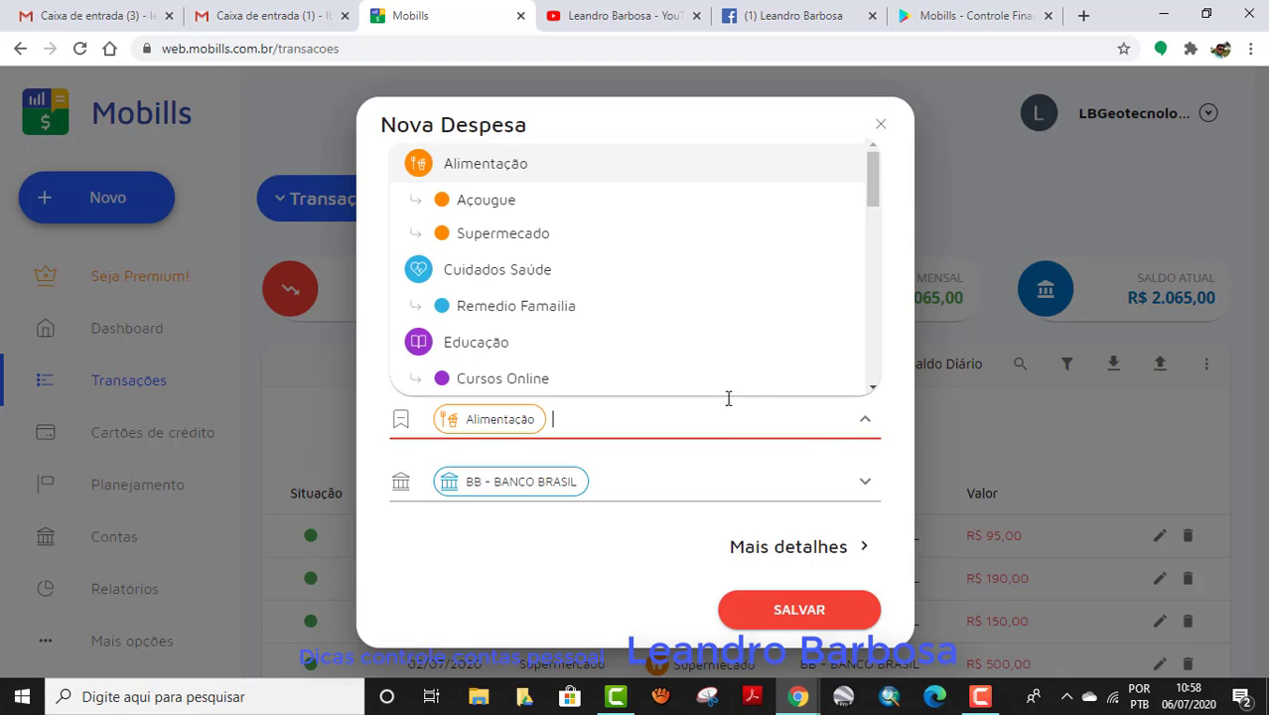
{"action": "scroll", "coordinate": [864, 193], "scroll_direction": "down", "scroll_amount": 1}
{"action": "left_click_drag", "start_coordinate": [871, 194], "coordinate": [867, 243]}
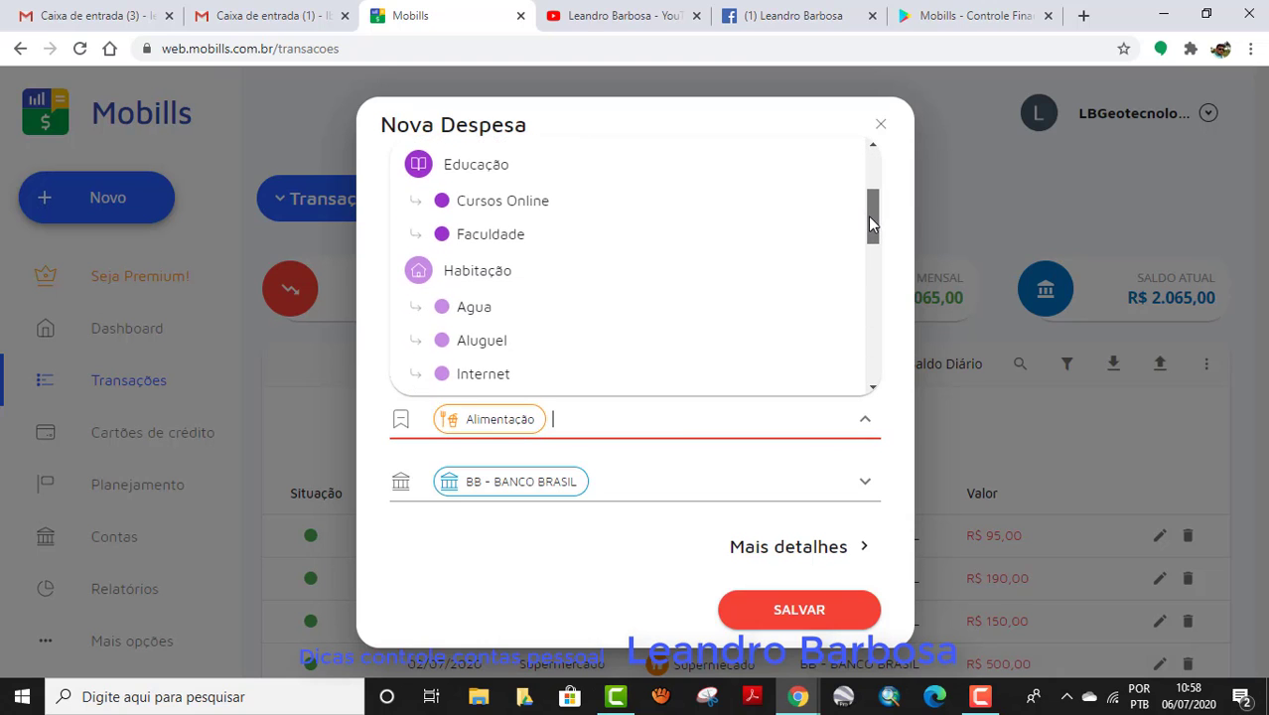
{"action": "left_click", "coordinate": [666, 219]}
{"action": "left_click", "coordinate": [788, 603]}
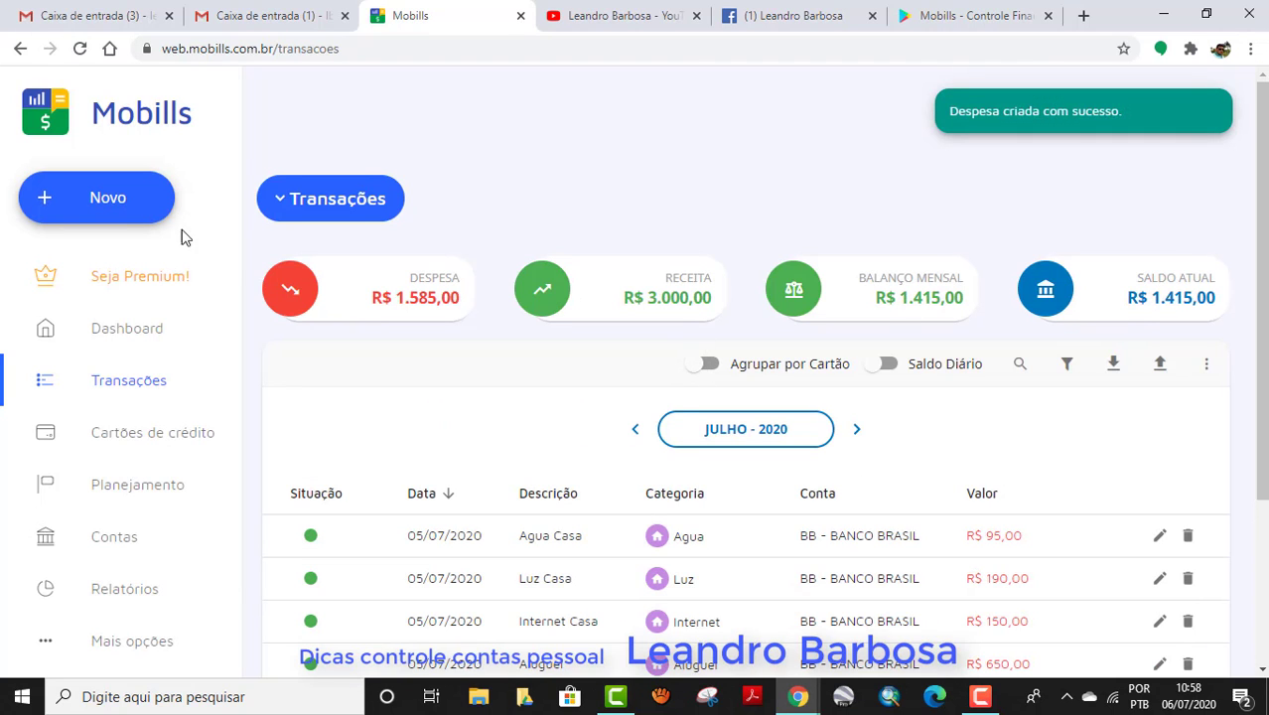
- Start a new R$ 350,00 expense dated yesterday
{"action": "left_click", "coordinate": [162, 209]}
{"action": "left_click", "coordinate": [159, 205]}
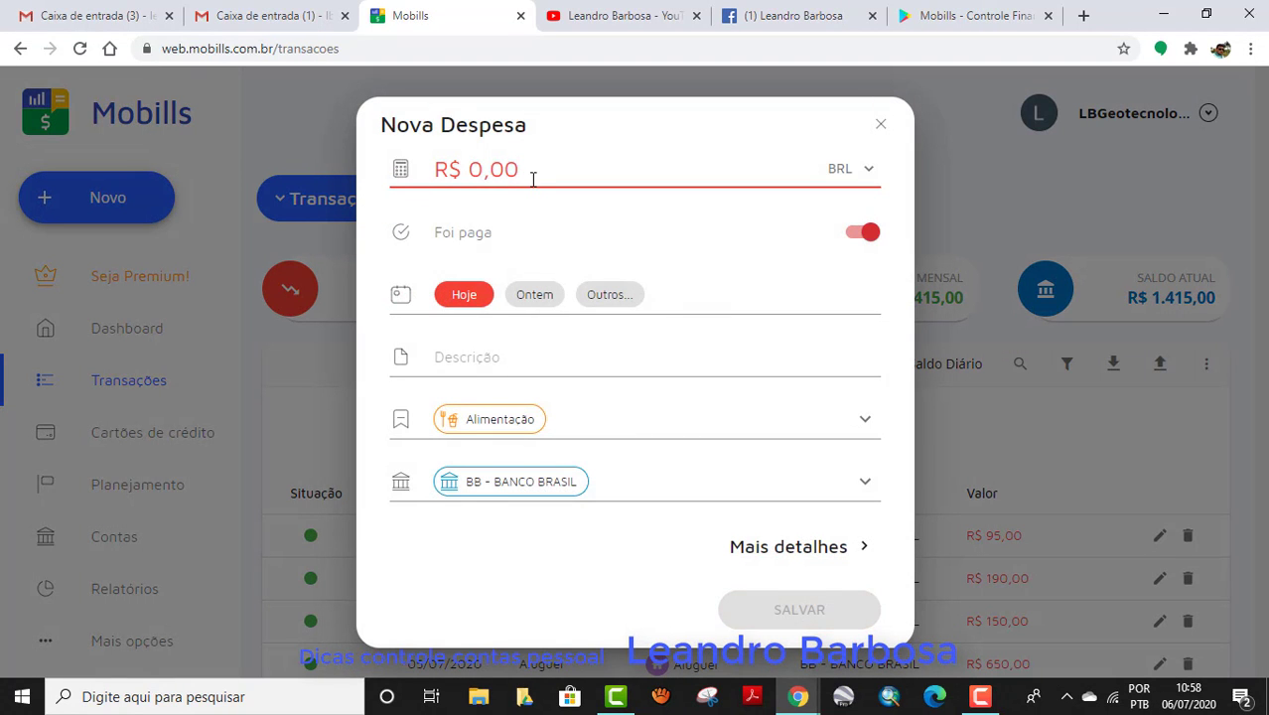
{"action": "left_click", "coordinate": [698, 420]}
{"action": "scroll", "coordinate": [874, 208], "scroll_direction": "down", "scroll_amount": 1}
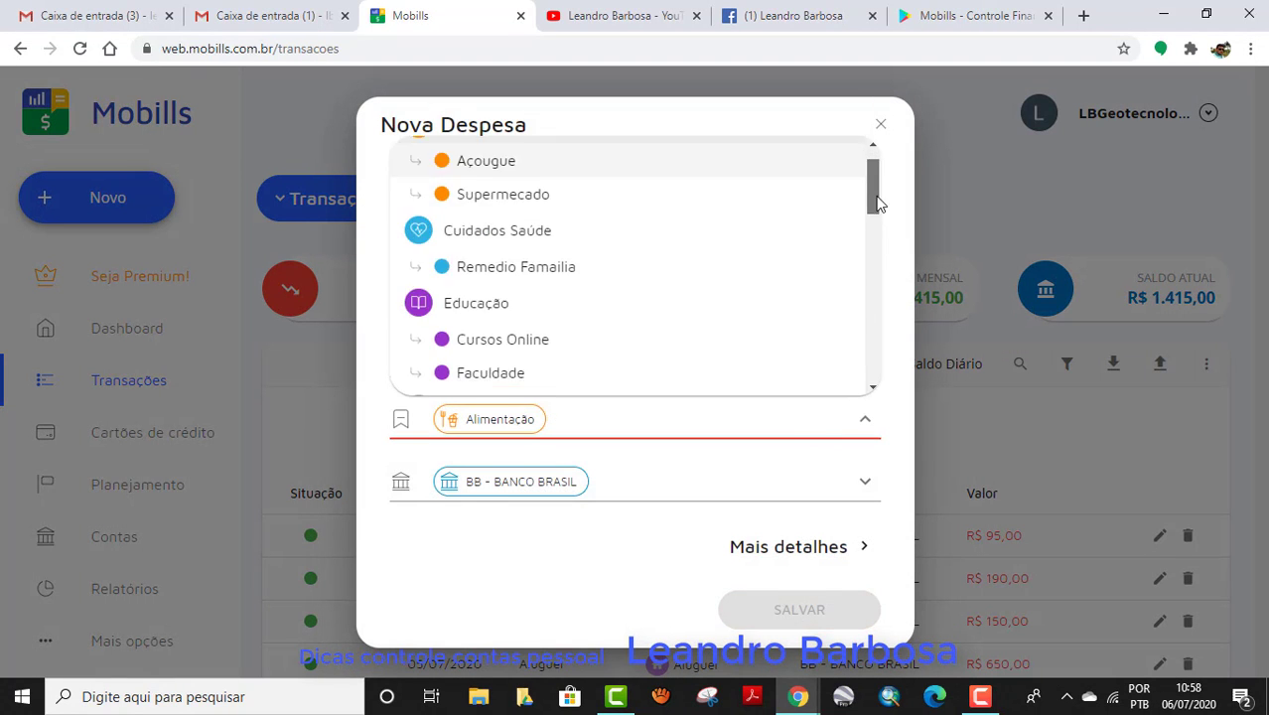
{"action": "left_click_drag", "start_coordinate": [877, 203], "coordinate": [877, 254]}
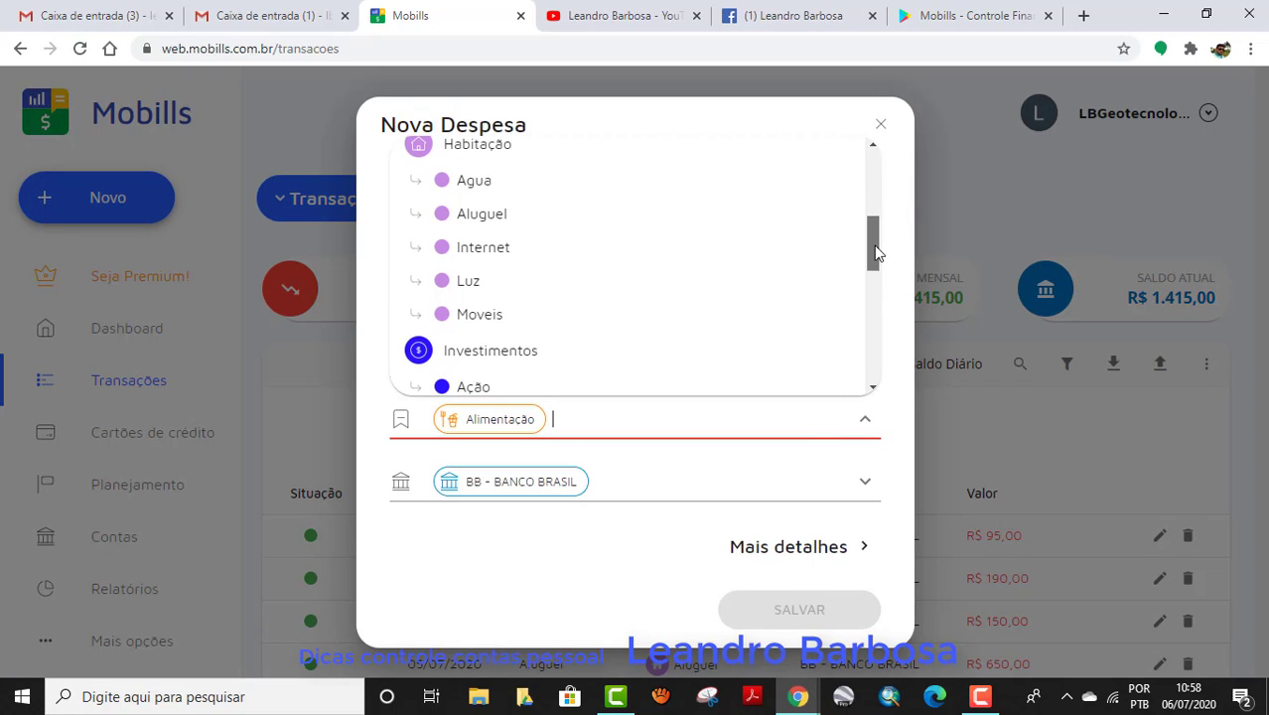
{"action": "left_click", "coordinate": [907, 269]}
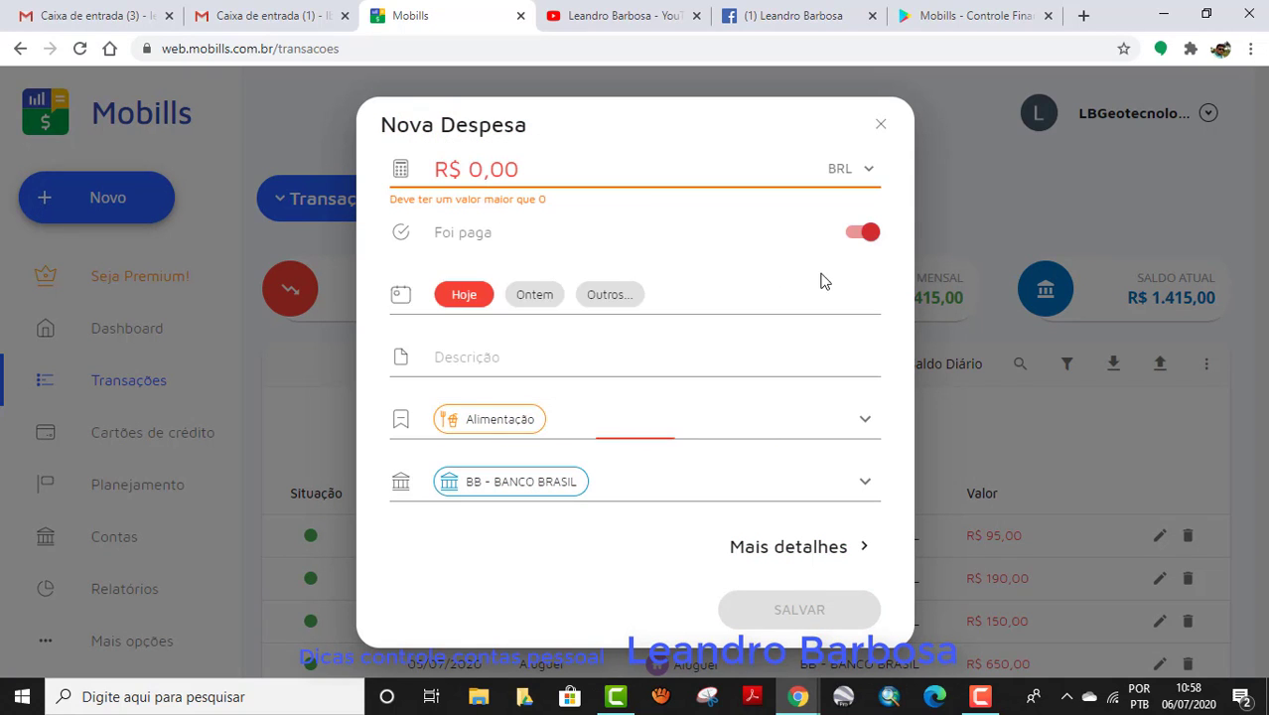
{"action": "left_click", "coordinate": [621, 179]}
{"action": "type", "text": "350,00"}
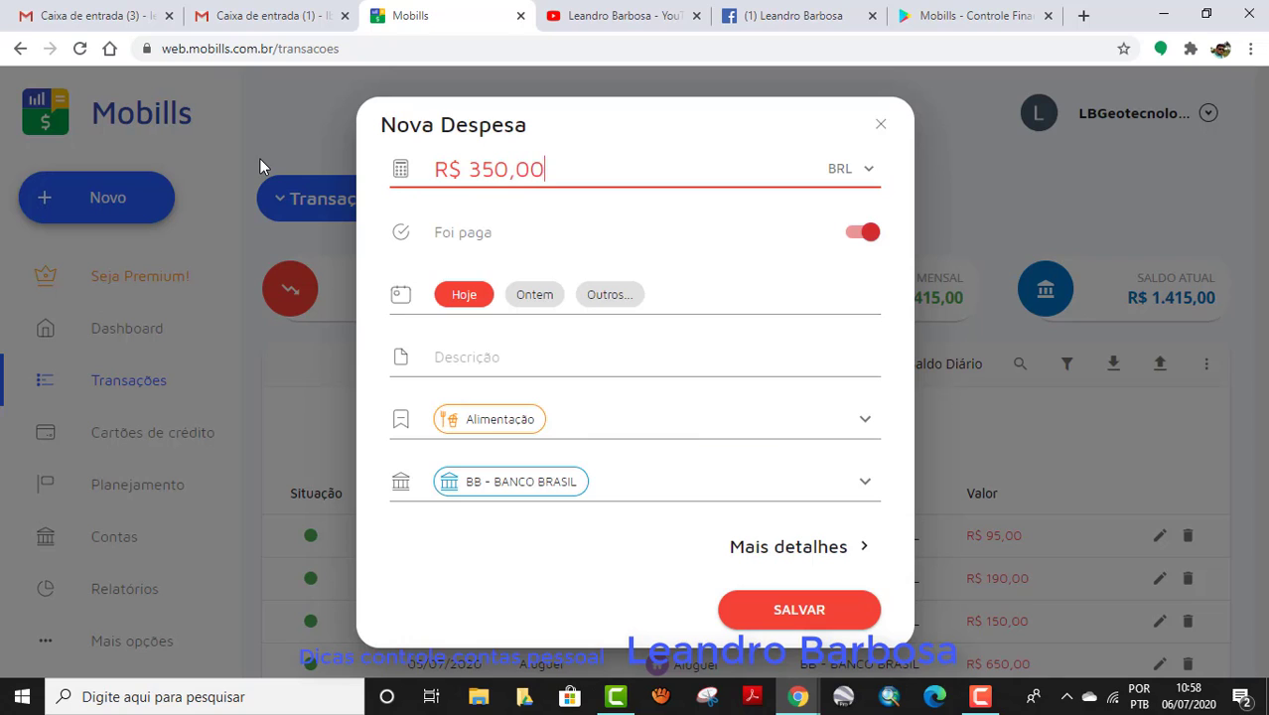
{"action": "left_click", "coordinate": [544, 356]}
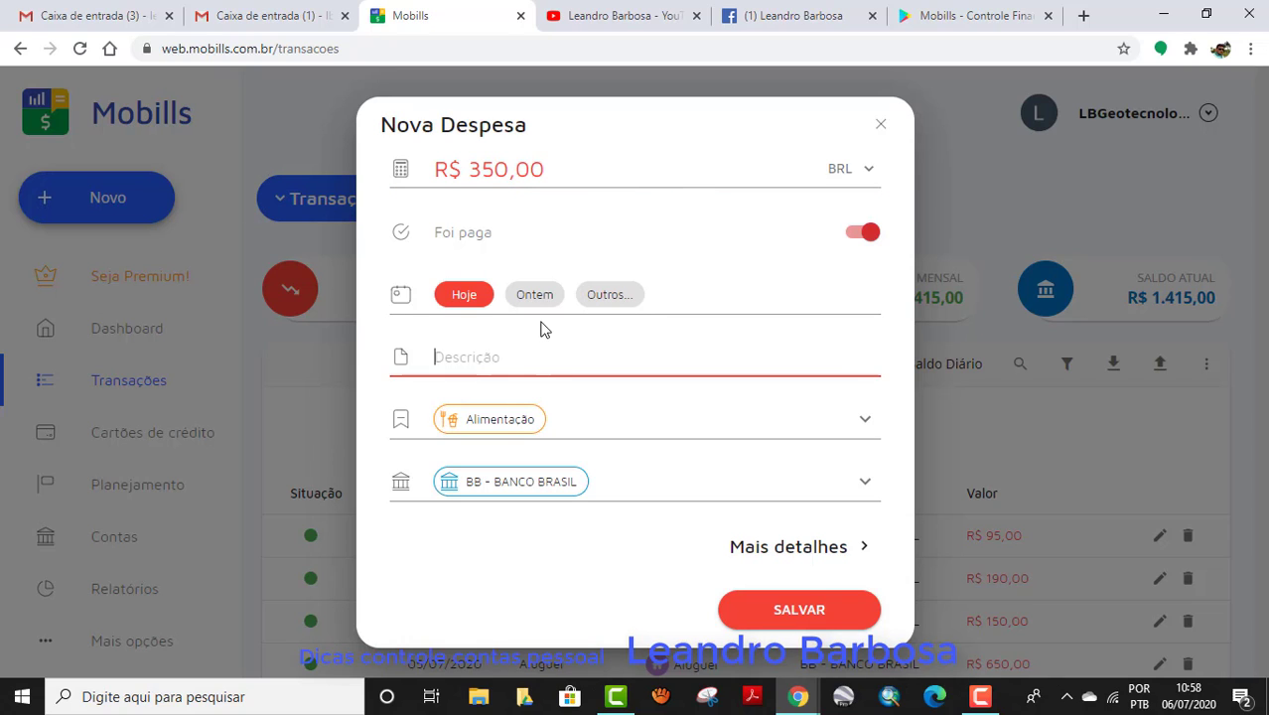
{"action": "left_click", "coordinate": [533, 295]}
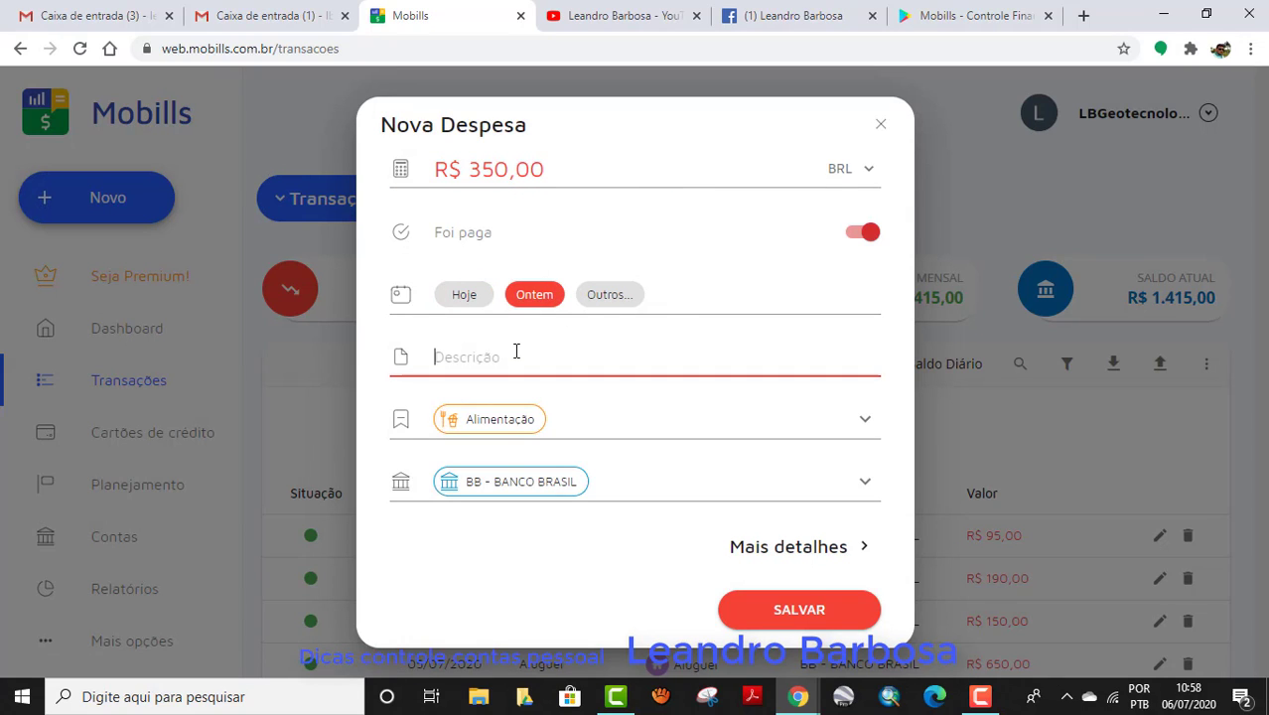
- Describe it as 'Moveis Sala', file it under Habitação > Moveis, and save it
{"action": "left_click", "coordinate": [517, 351]}
{"action": "type", "text": "Moveis Sala"}
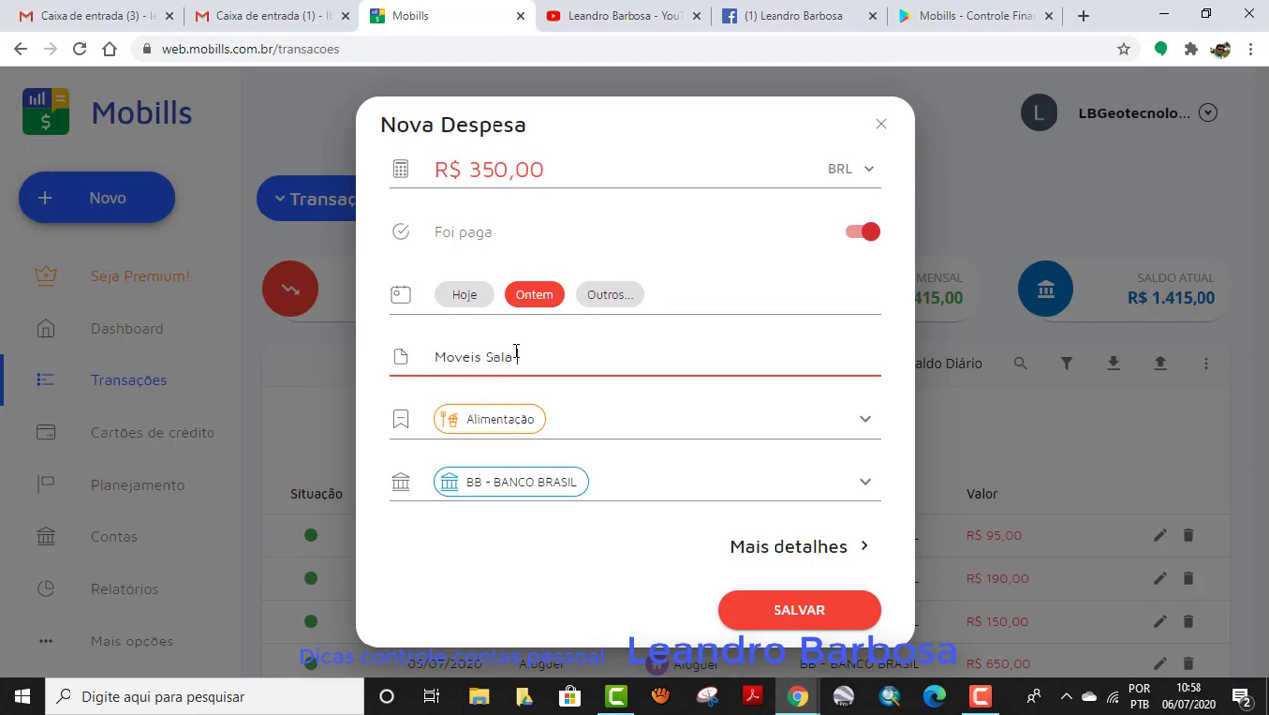
{"action": "left_click", "coordinate": [656, 415]}
{"action": "scroll", "coordinate": [712, 347], "scroll_direction": "down", "scroll_amount": 5}
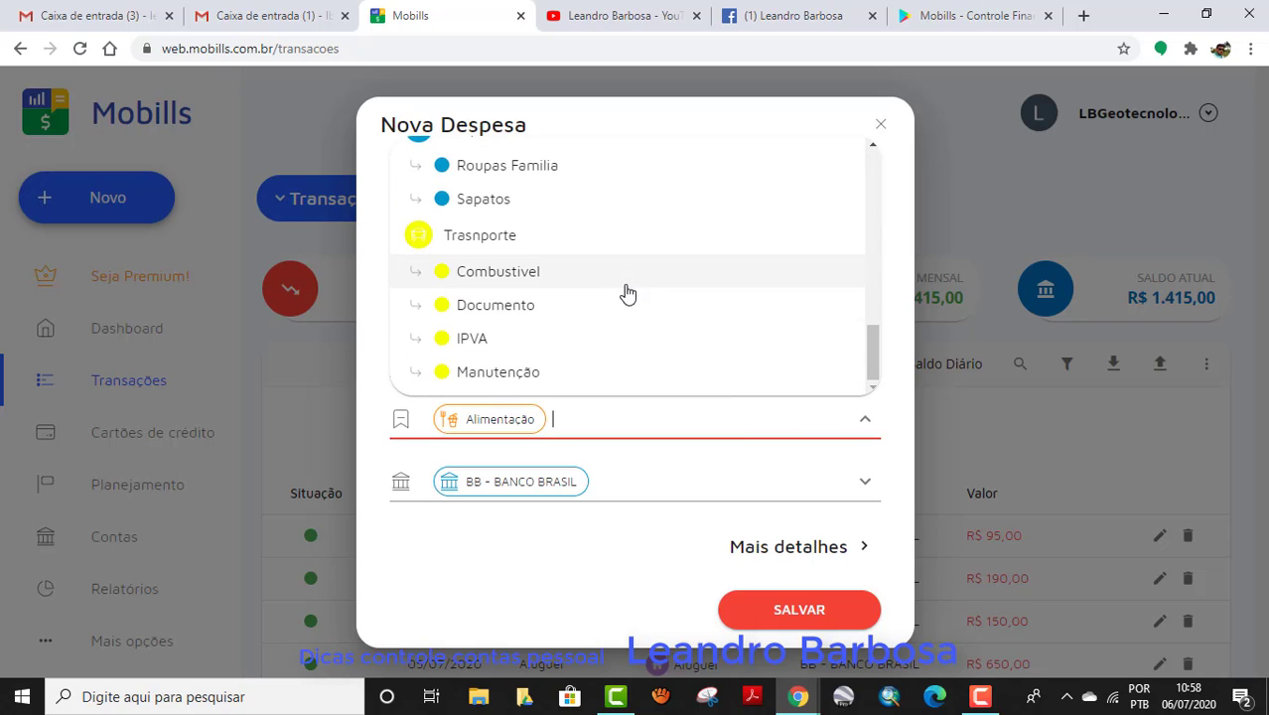
{"action": "left_click_drag", "start_coordinate": [870, 360], "coordinate": [875, 278]}
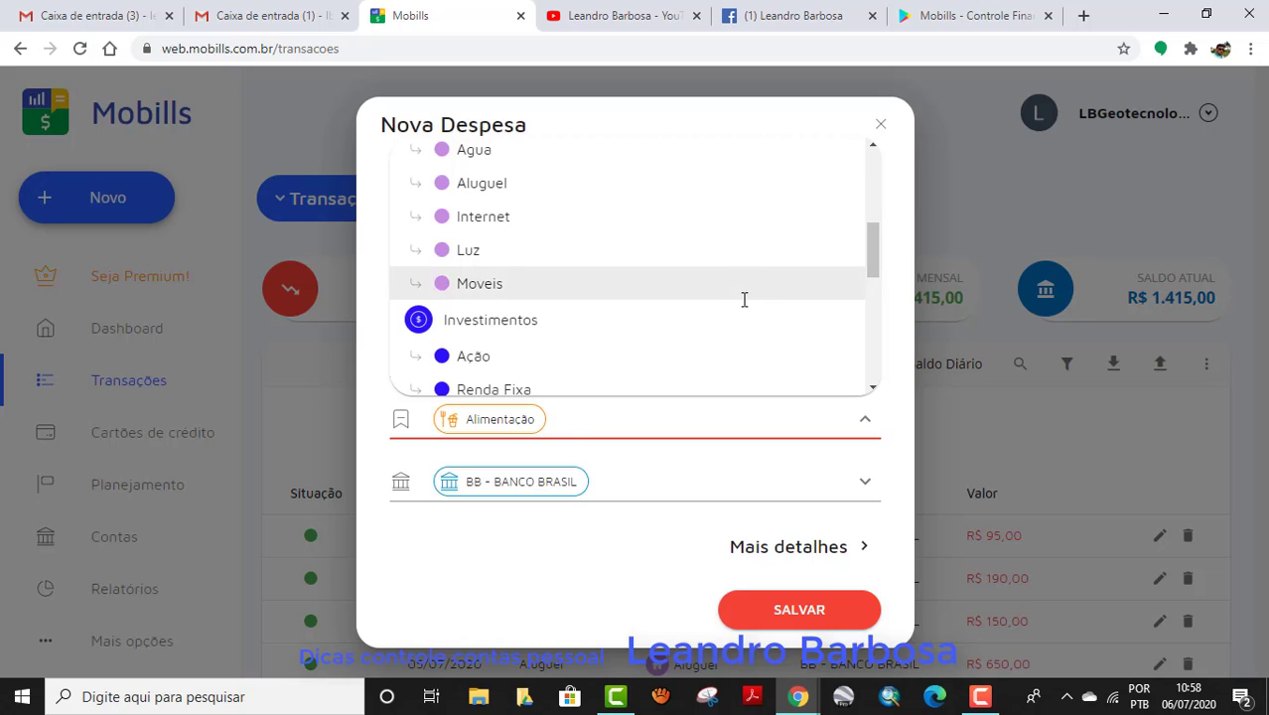
{"action": "left_click", "coordinate": [745, 293]}
{"action": "left_click", "coordinate": [789, 602]}
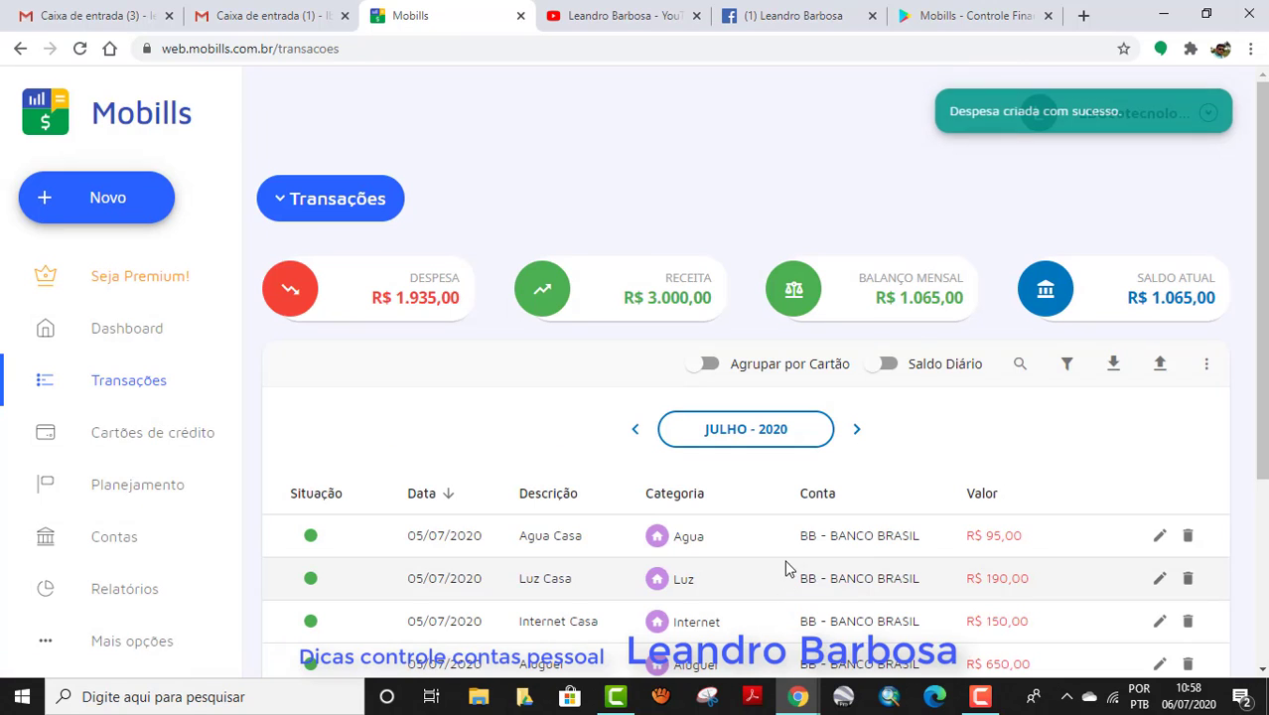
- Start a yesterday-dated expense filed under Transporte > Combustivel
{"action": "left_click", "coordinate": [77, 188]}
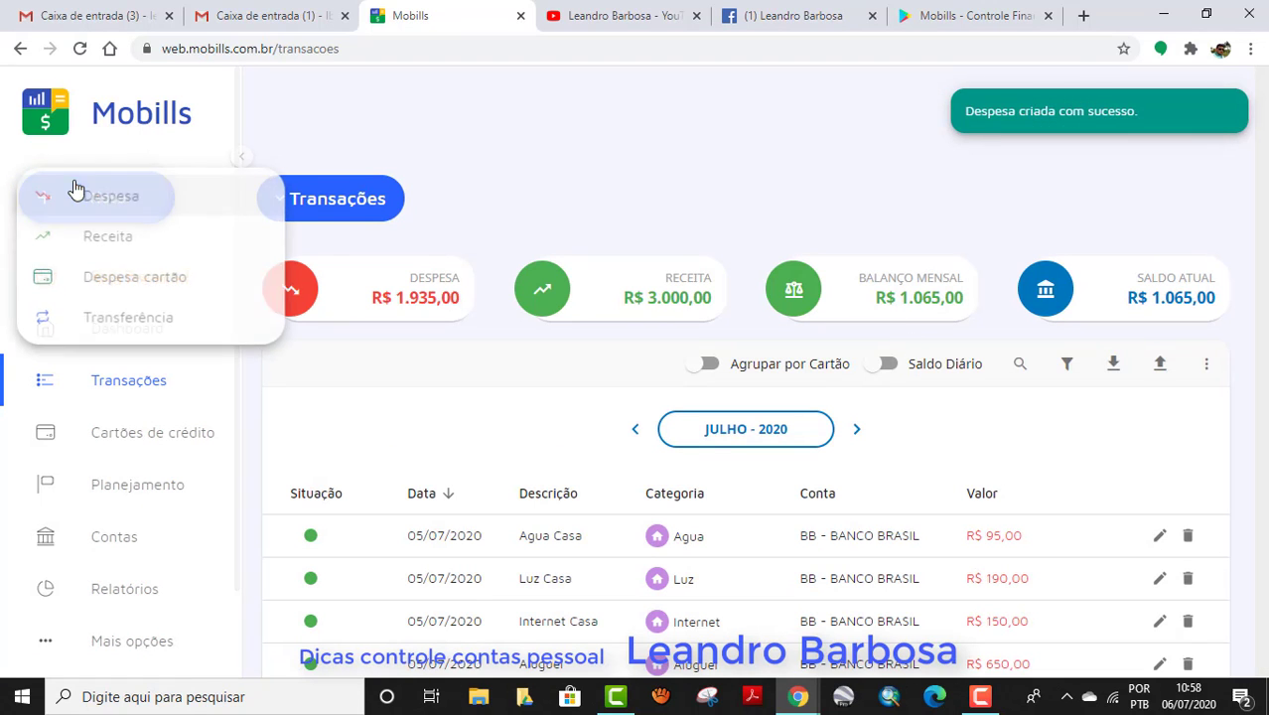
{"action": "left_click", "coordinate": [173, 208]}
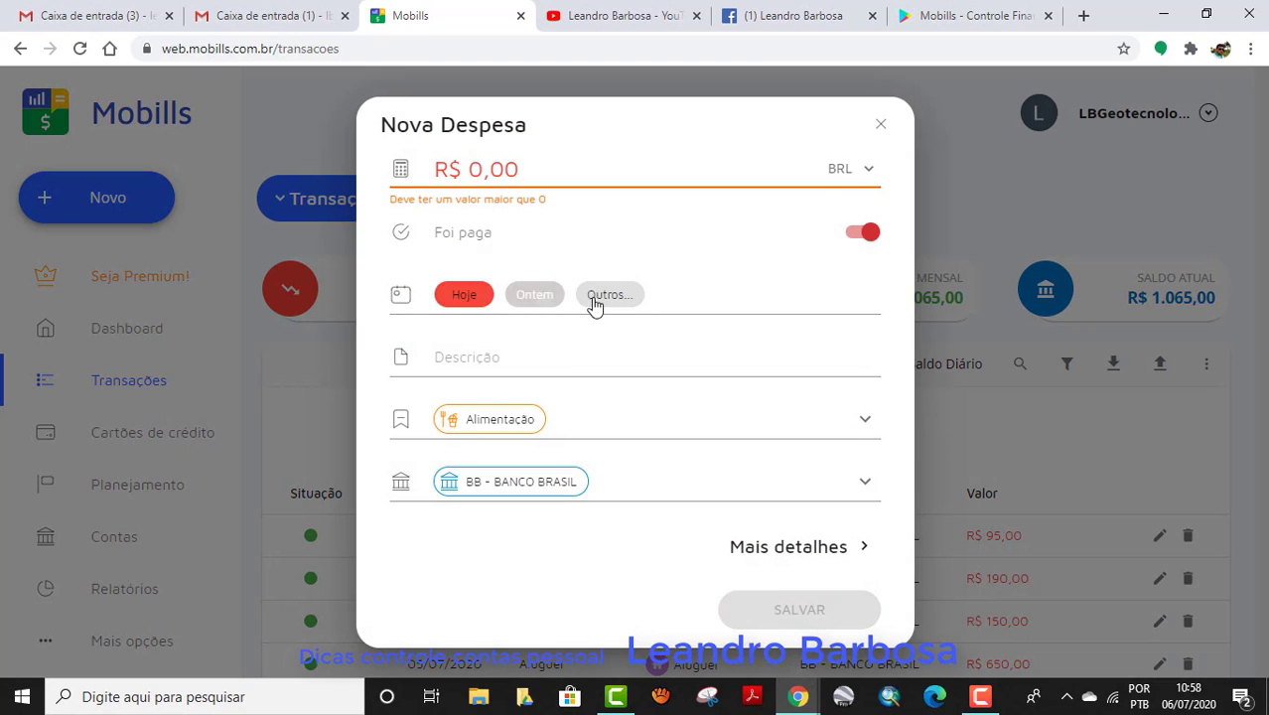
{"action": "left_click", "coordinate": [535, 294]}
{"action": "left_click", "coordinate": [840, 416]}
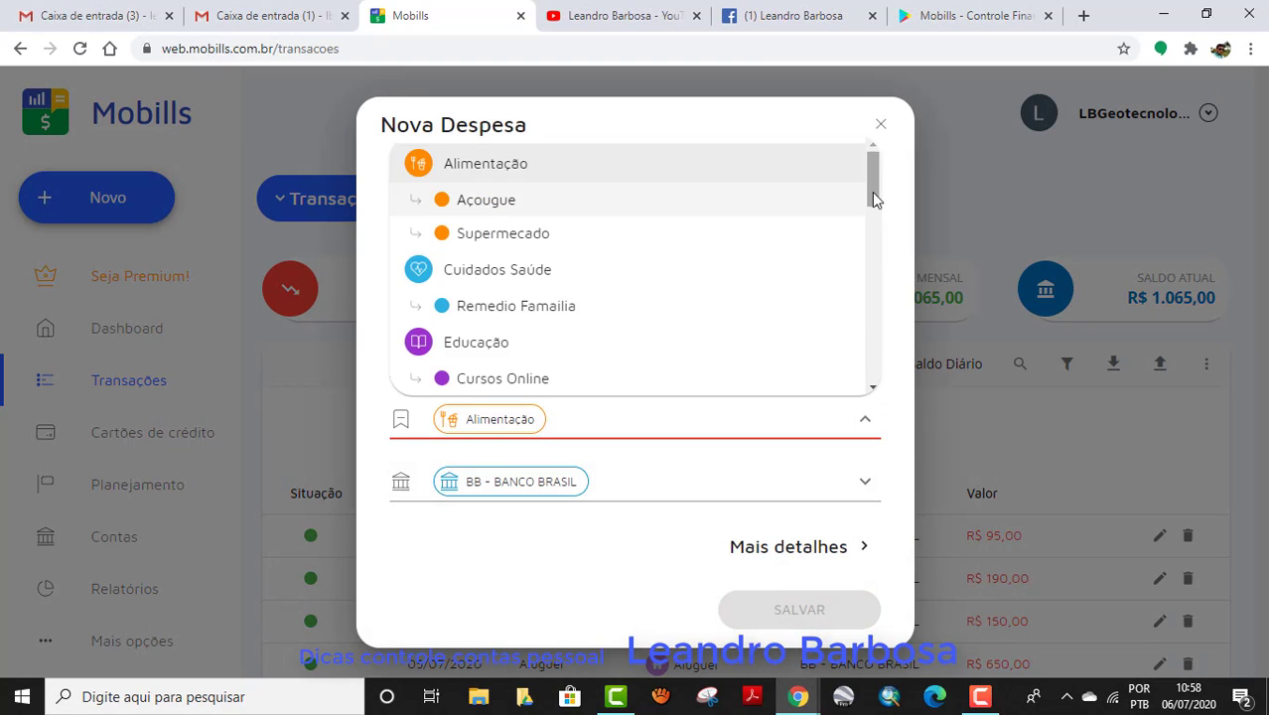
{"action": "mouse_move", "coordinate": [872, 192]}
{"action": "left_mouse_down"}
{"action": "mouse_move", "coordinate": [877, 305]}
{"action": "mouse_move", "coordinate": [884, 290]}
{"action": "mouse_move", "coordinate": [874, 365]}
{"action": "left_mouse_up"}
{"action": "left_click", "coordinate": [617, 278]}
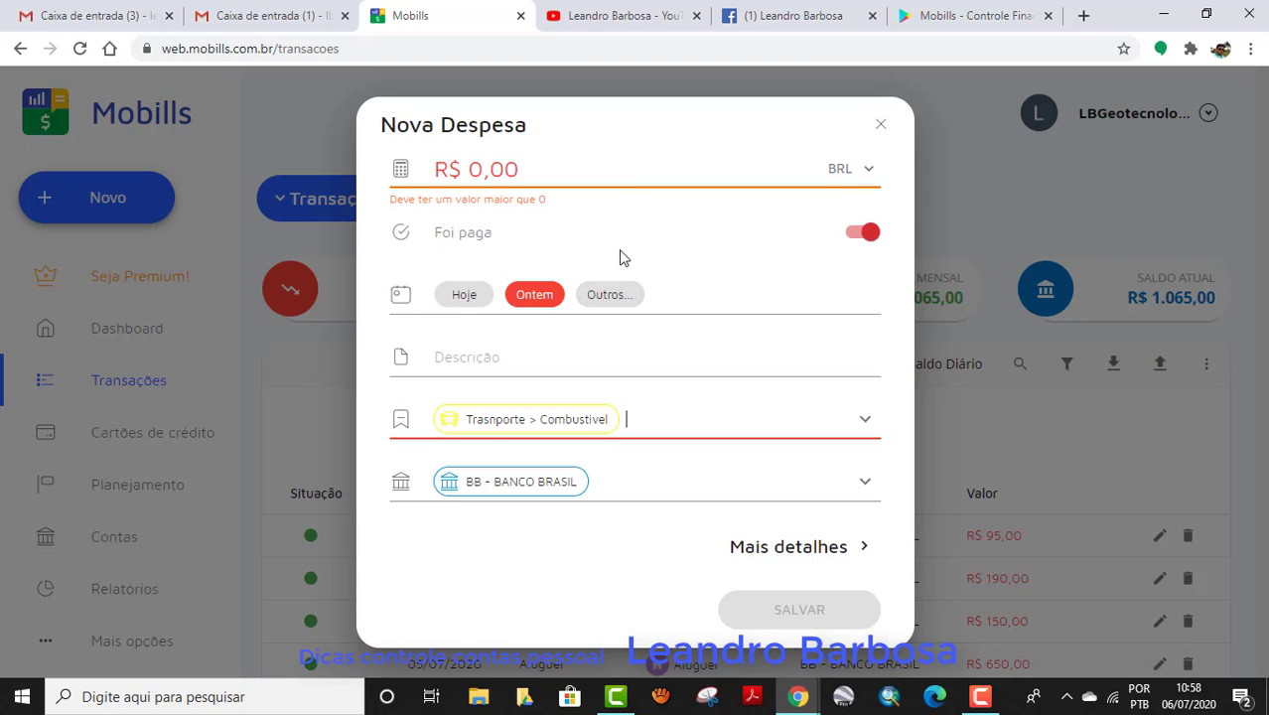
- Set the amount to R$ 250,00 with description 'Gasolina Carro', save, and begin another expense
{"action": "double_click", "coordinate": [473, 161]}
{"action": "type", "text": "250"}
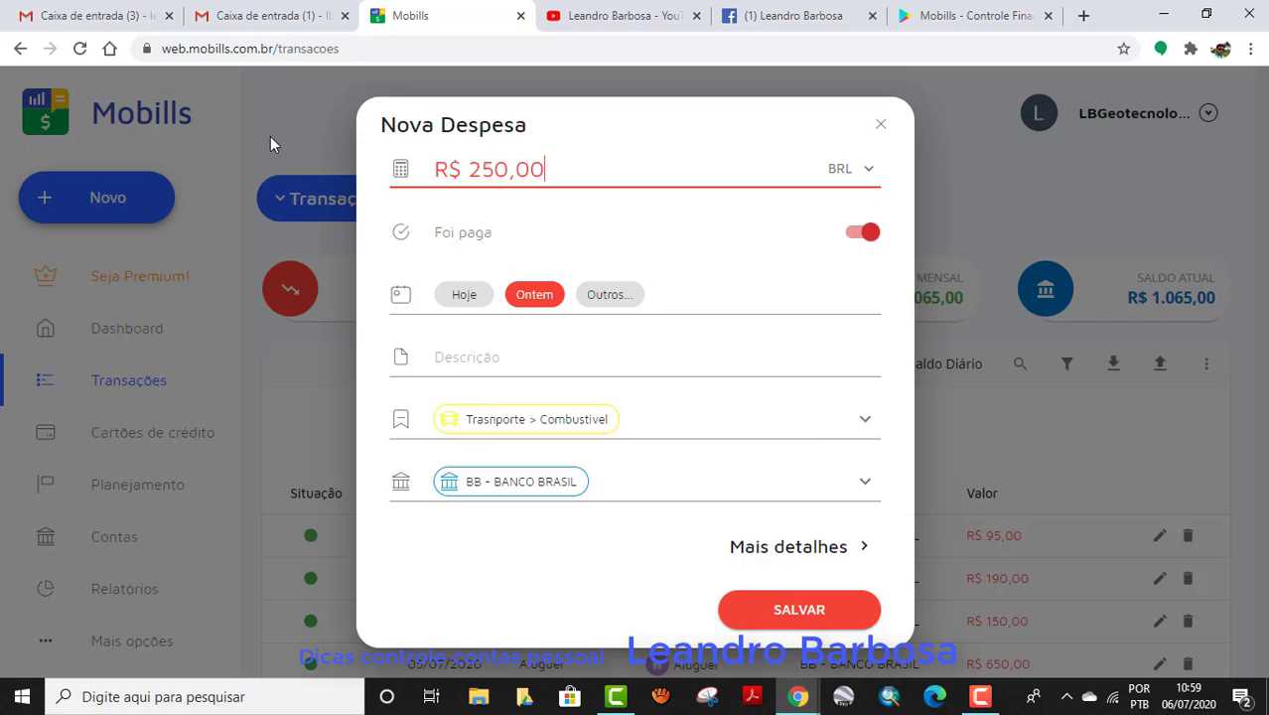
{"action": "left_click", "coordinate": [591, 355]}
{"action": "type", "text": "Gasolina Carro"}
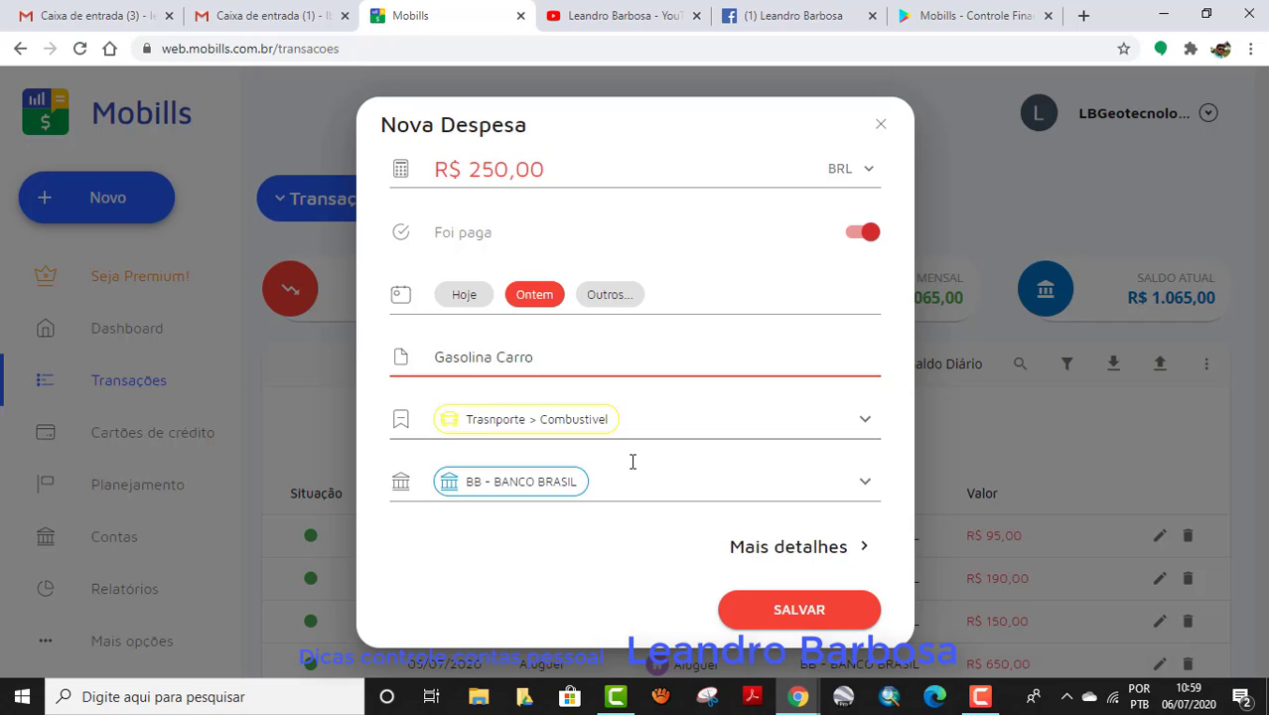
{"action": "left_click", "coordinate": [649, 421]}
{"action": "left_click", "coordinate": [684, 466]}
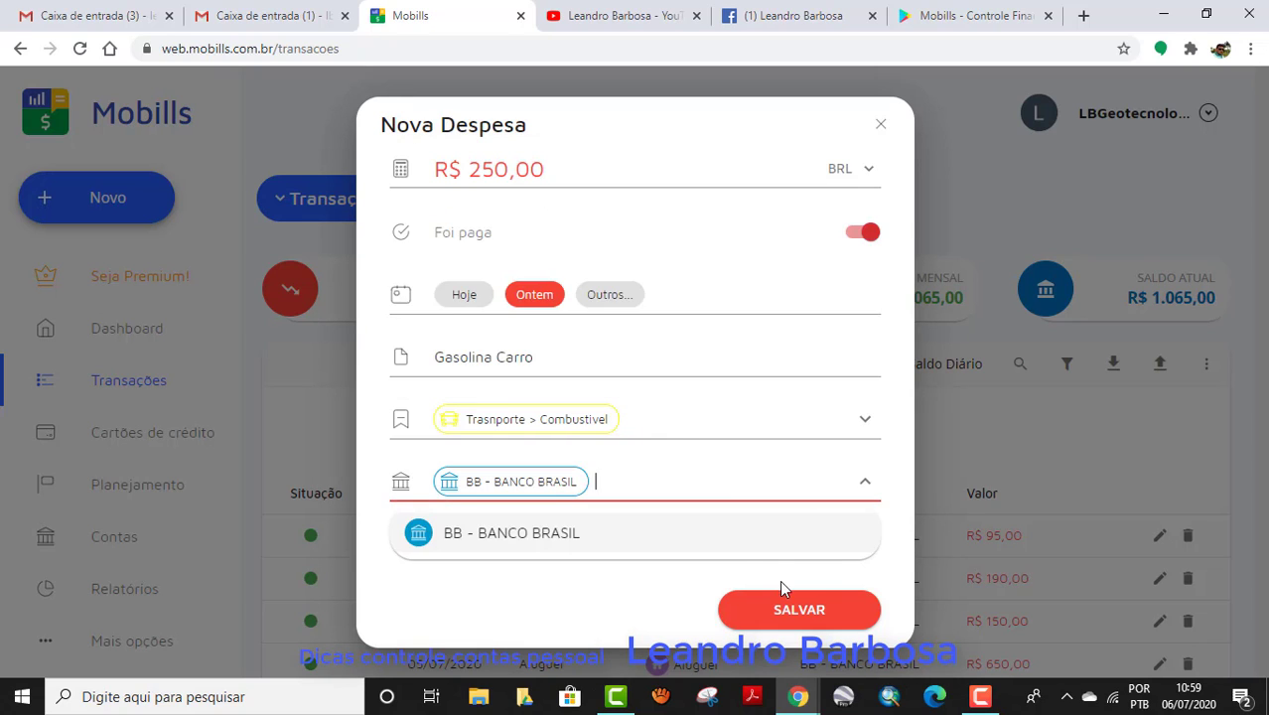
{"action": "left_click", "coordinate": [782, 606]}
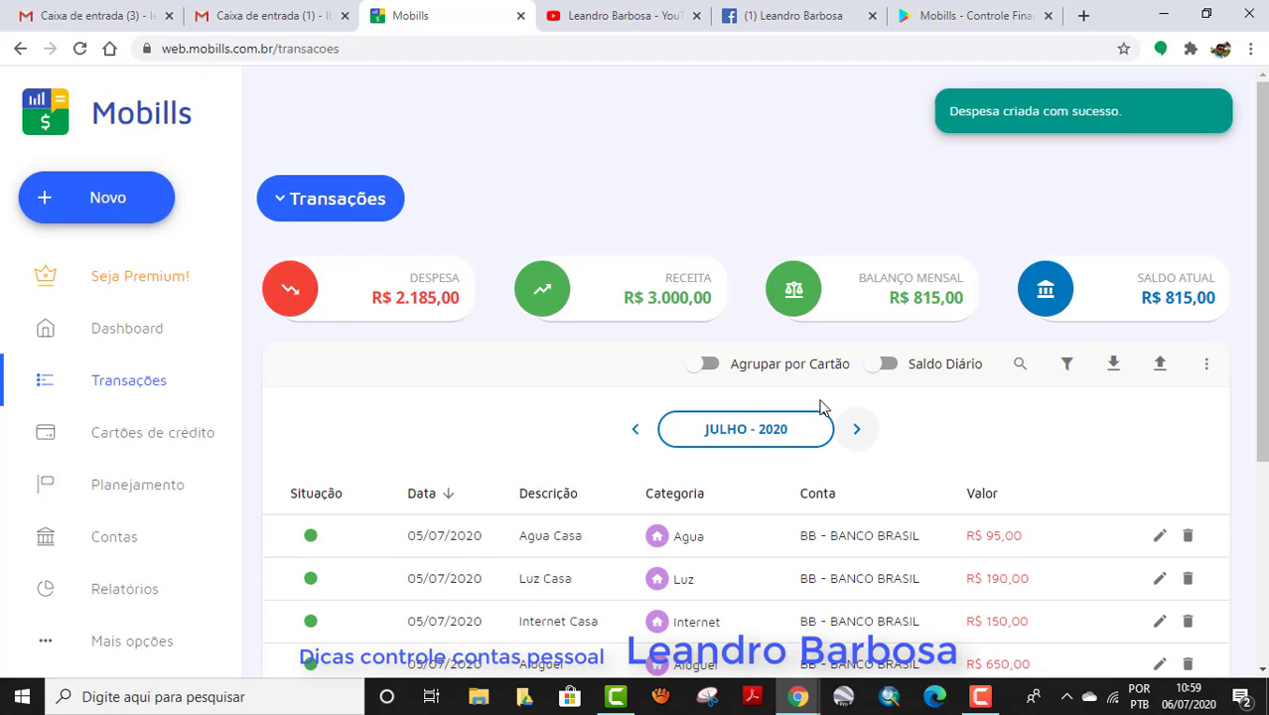
{"action": "left_click", "coordinate": [123, 206]}
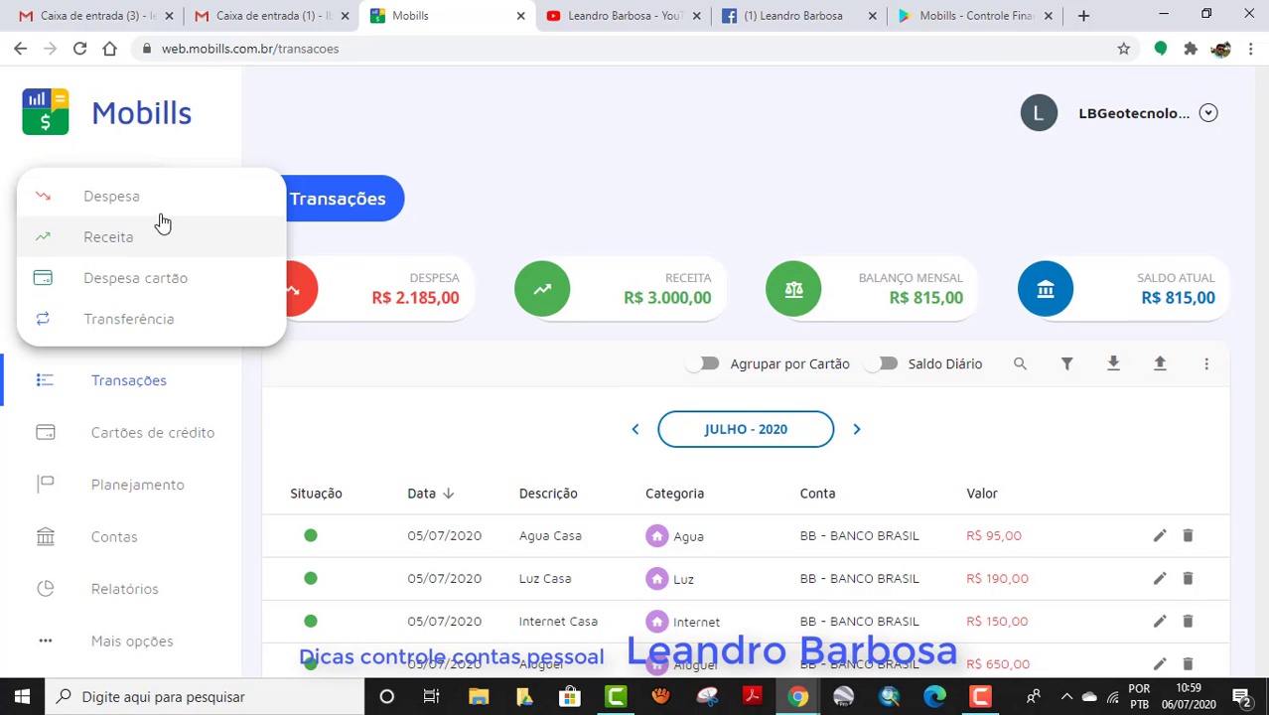
{"action": "left_click", "coordinate": [159, 217]}
- Save a R$ 250,00 'Renda Fixa - Tesouro Direto' expense under Investimentos > Renda Fixa
{"action": "type", "text": "25,"}
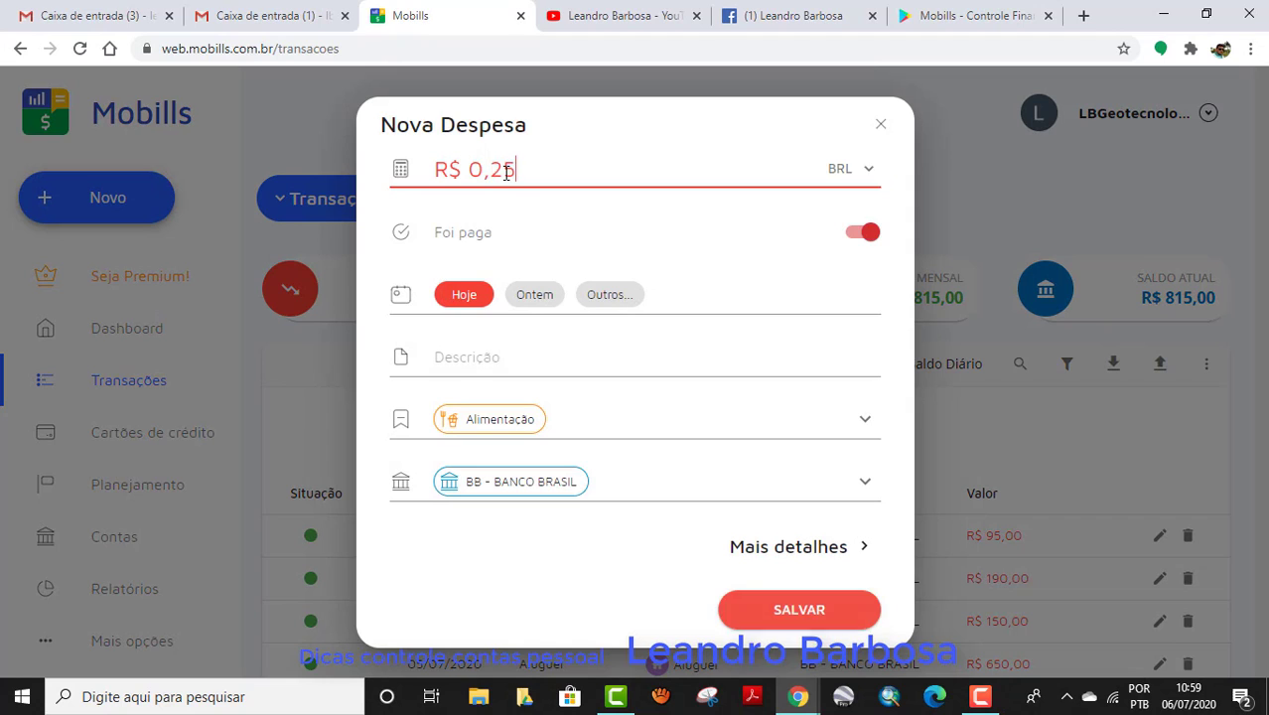
{"action": "type", "text": "00"}
{"action": "left_click", "coordinate": [571, 348]}
{"action": "type", "text": "Renda Fi"}
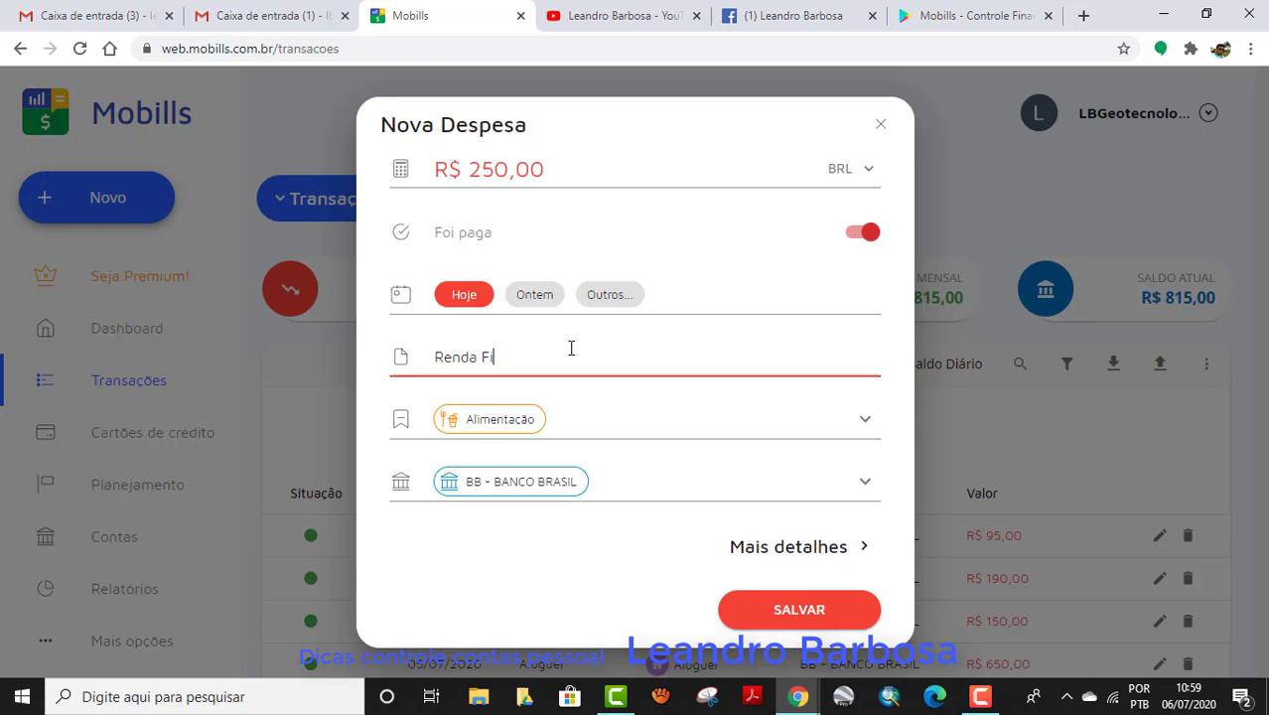
{"action": "type", "text": "xa"}
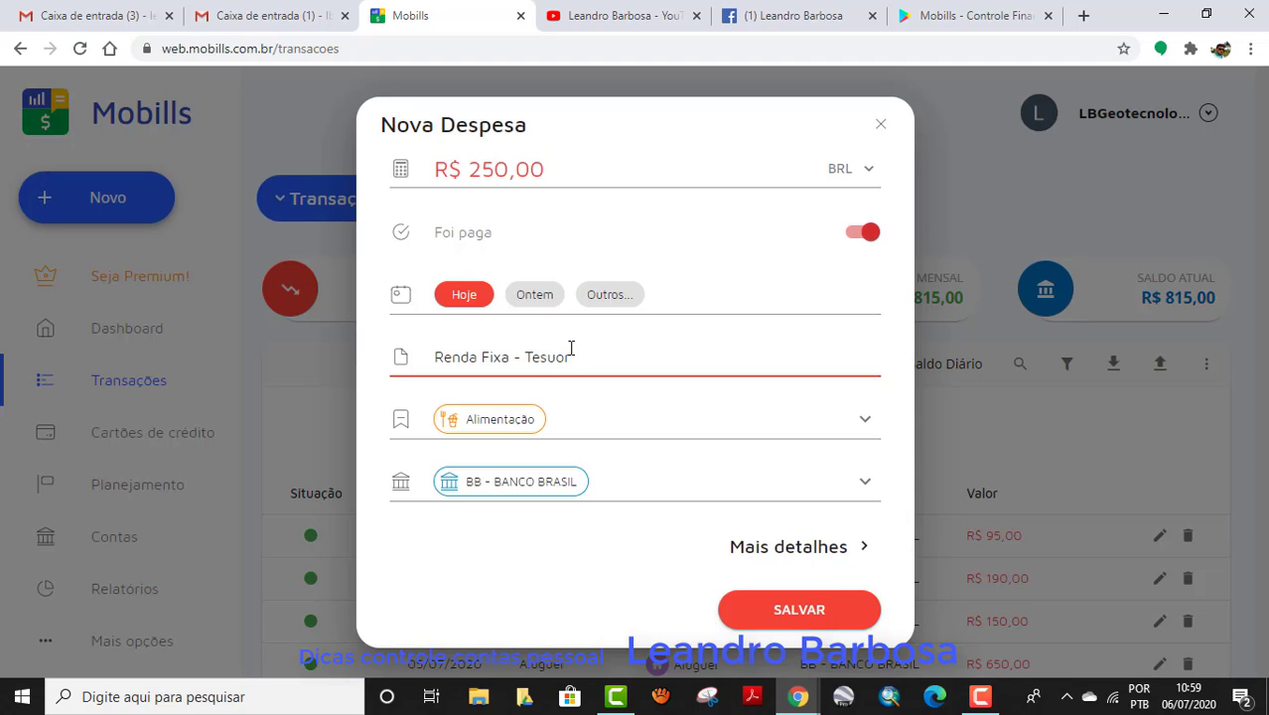
{"action": "key", "text": "BackSpace"}
{"action": "key", "text": "BackSpace"}
{"action": "key", "text": "BackSpace"}
{"action": "type", "text": "ouro Direto"}
{"action": "left_click", "coordinate": [691, 417]}
{"action": "mouse_move", "coordinate": [875, 206]}
{"action": "left_mouse_down"}
{"action": "mouse_move", "coordinate": [873, 382]}
{"action": "mouse_move", "coordinate": [901, 268]}
{"action": "left_mouse_up"}
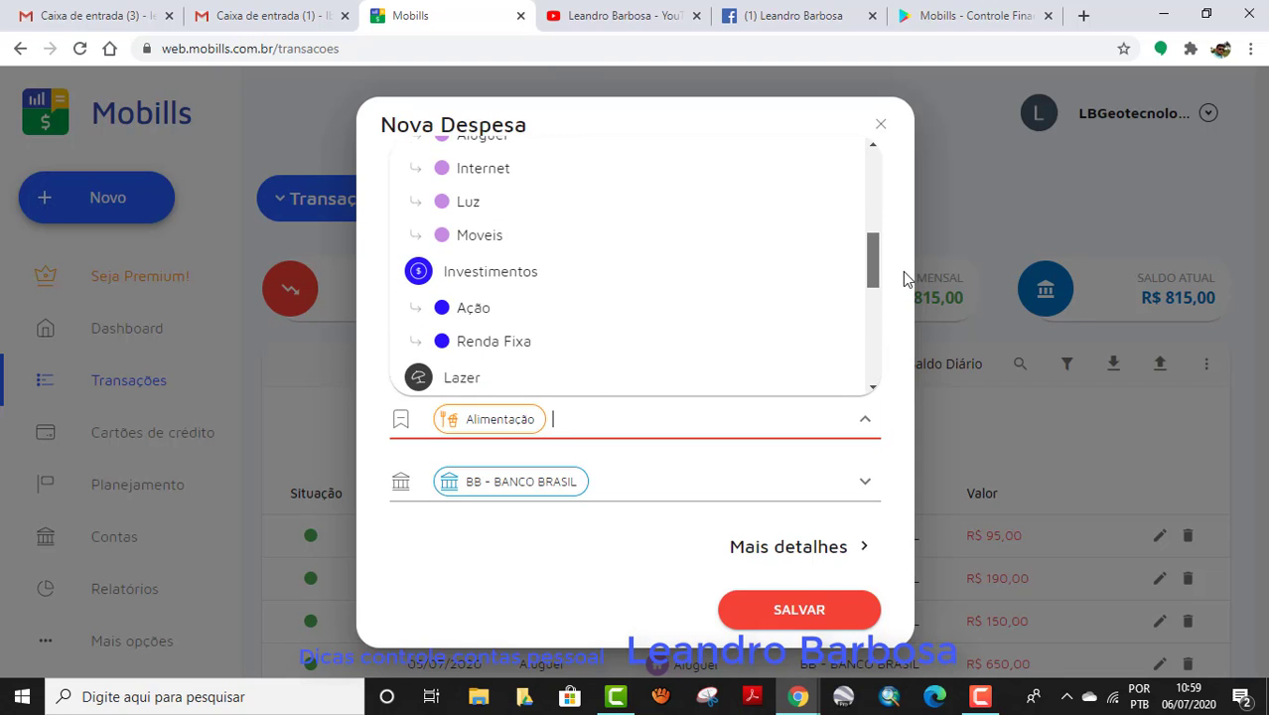
{"action": "left_click", "coordinate": [751, 337]}
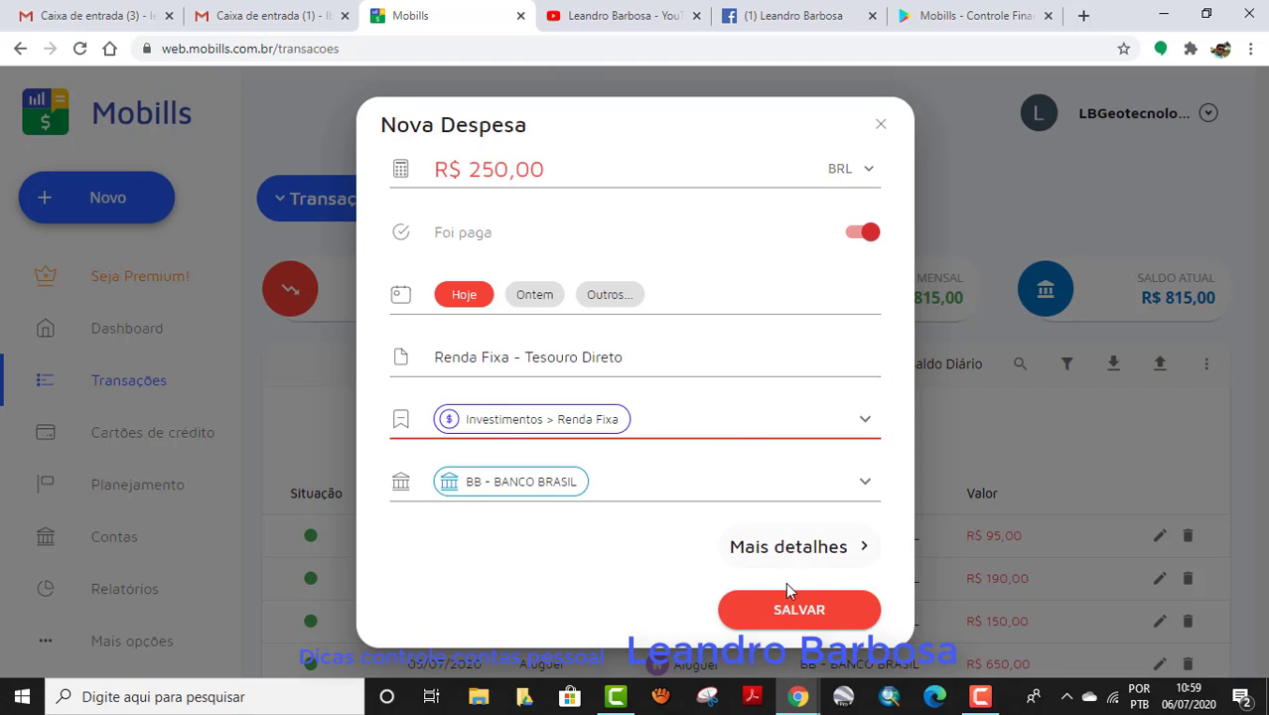
{"action": "left_click", "coordinate": [807, 608]}
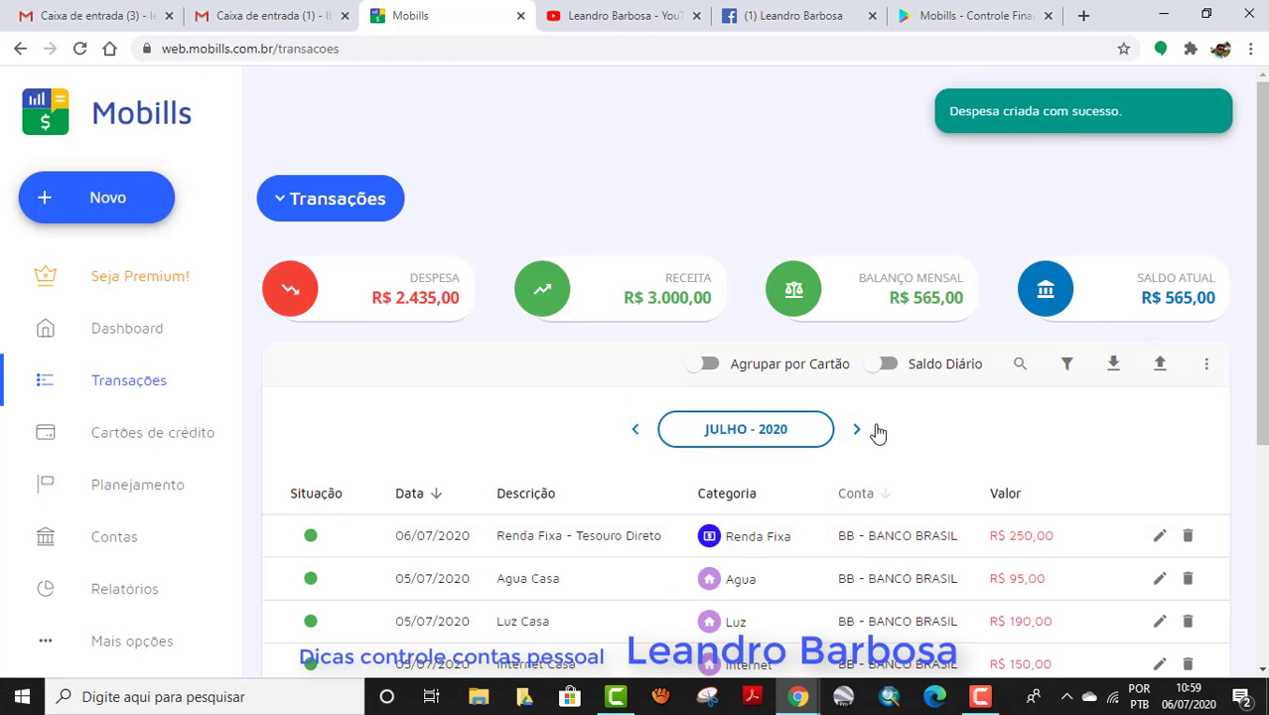
- Save a R$ 50,00 'Parque CG' expense dated 03/07/2020 under Lazer > Passei no Parque
{"action": "left_click", "coordinate": [116, 204]}
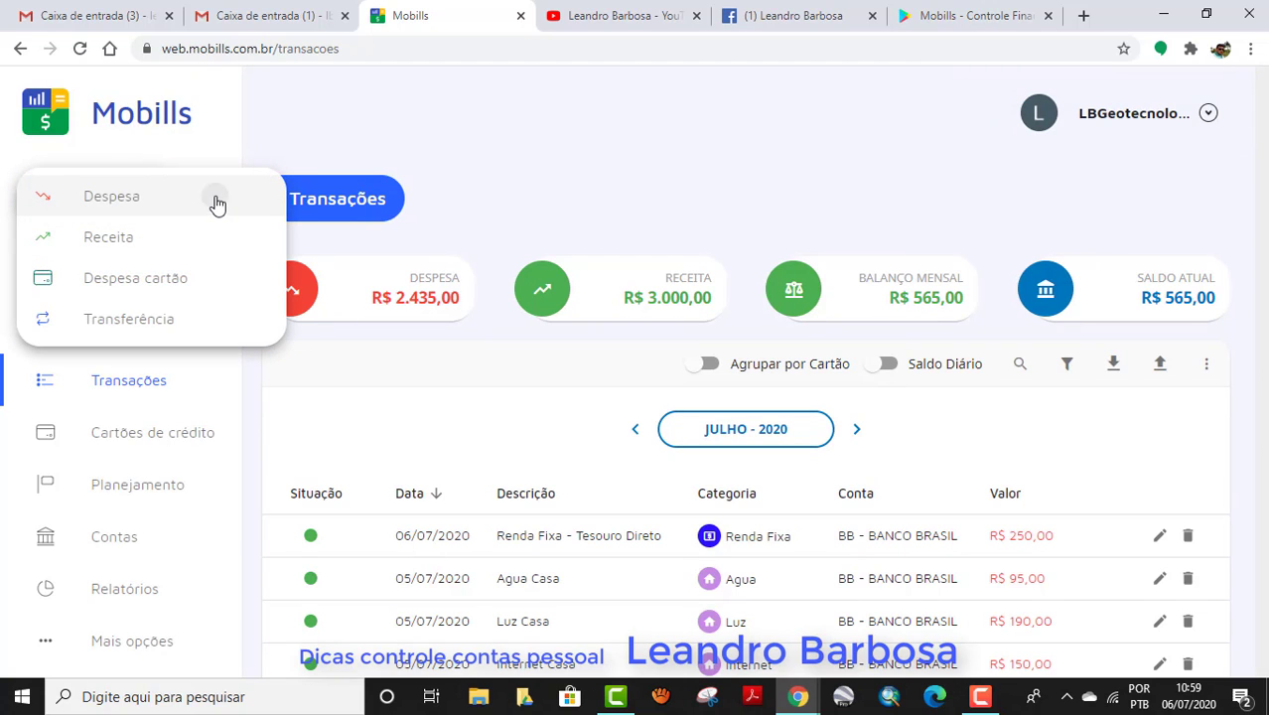
{"action": "left_click", "coordinate": [215, 204]}
{"action": "left_click", "coordinate": [652, 174]}
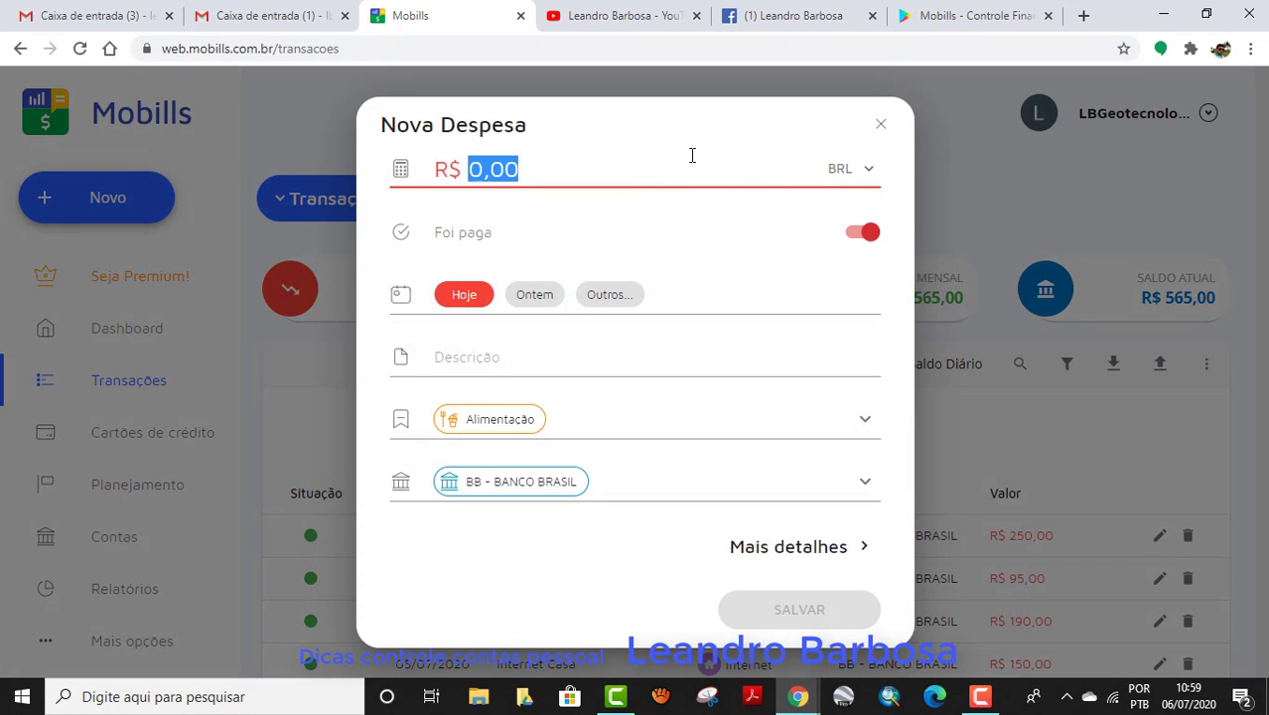
{"action": "type", "text": "50"}
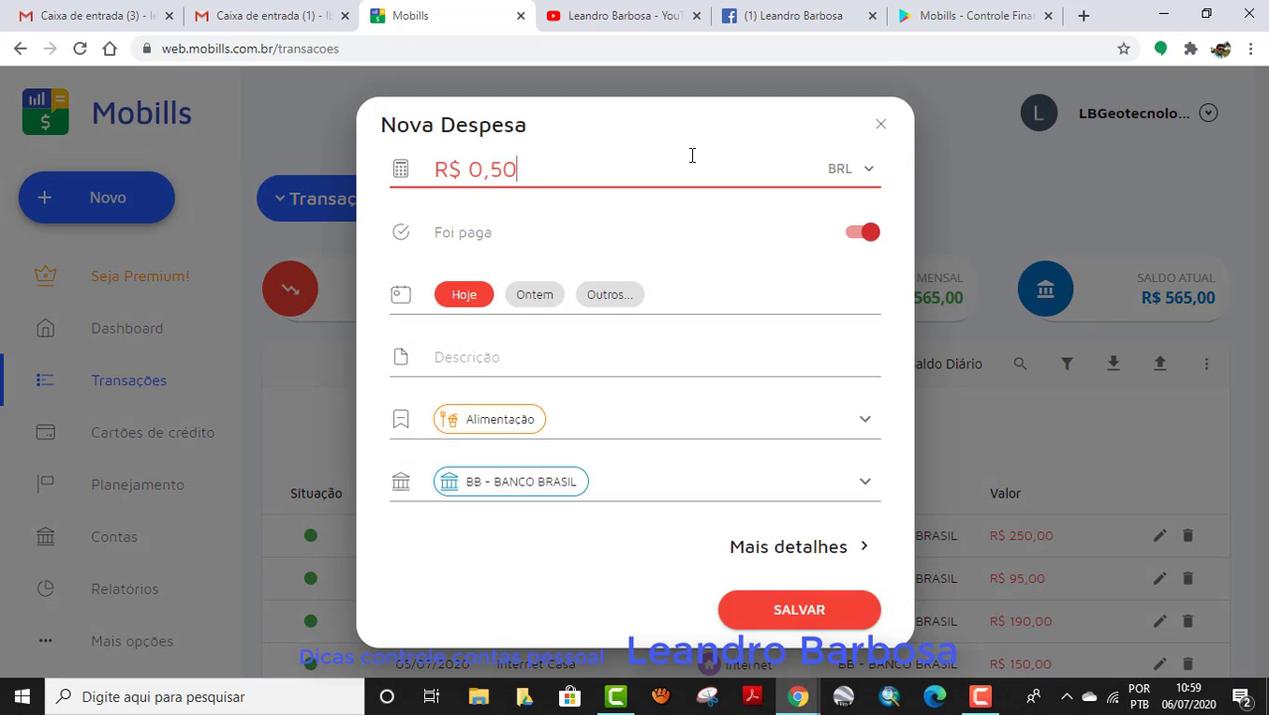
{"action": "left_click", "coordinate": [596, 299]}
{"action": "left_click", "coordinate": [711, 357]}
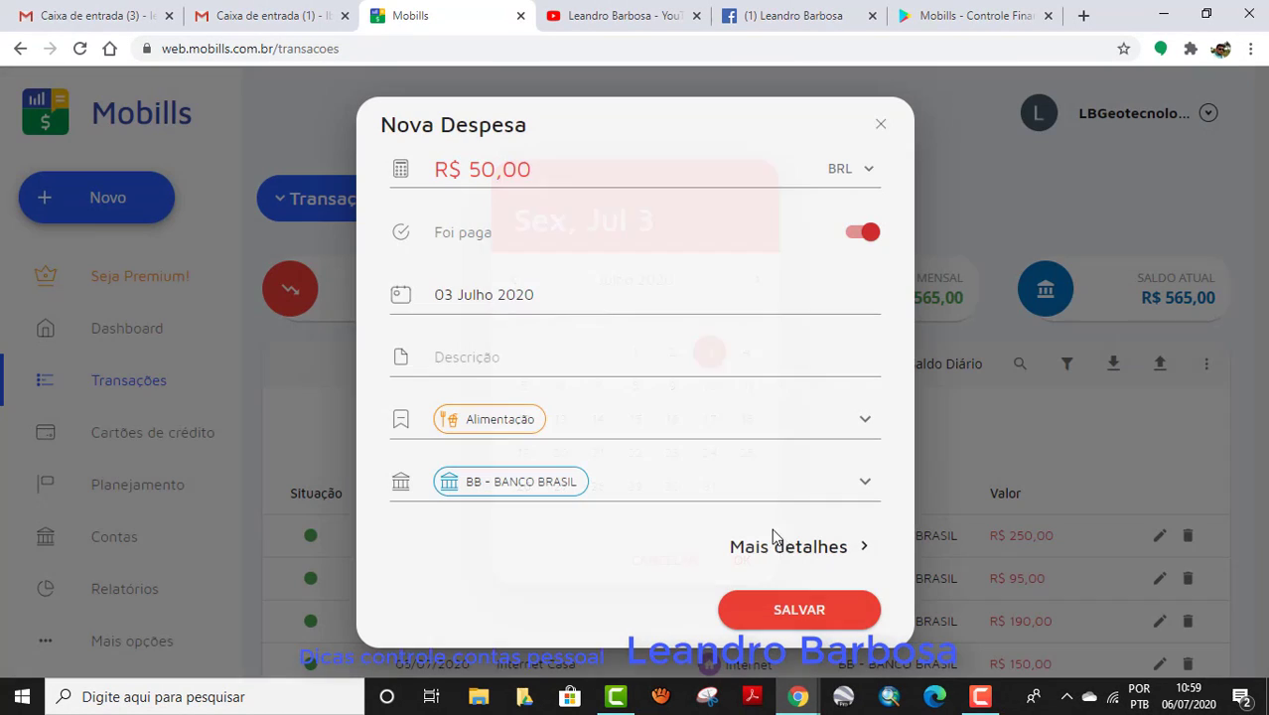
{"action": "left_click", "coordinate": [864, 425]}
{"action": "left_click_drag", "start_coordinate": [873, 196], "coordinate": [873, 306]}
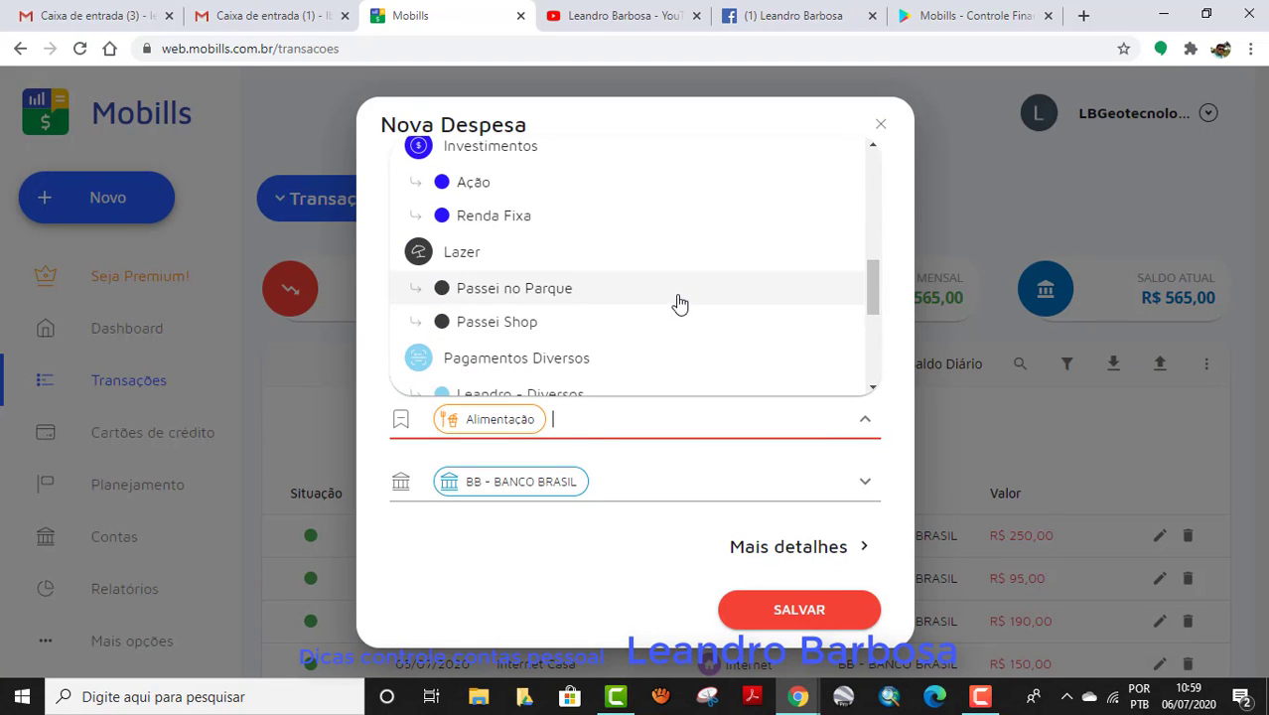
{"action": "left_click", "coordinate": [681, 290]}
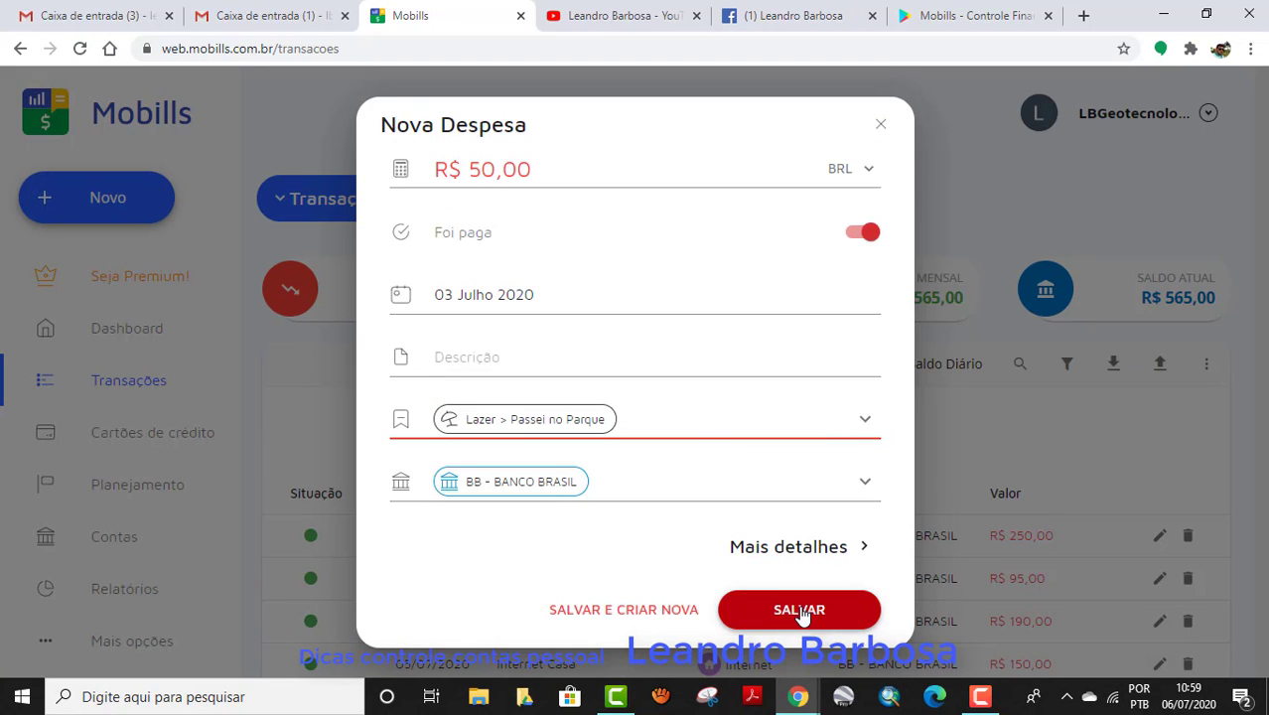
{"action": "left_click", "coordinate": [718, 353]}
{"action": "type", "text": "Parque CG"}
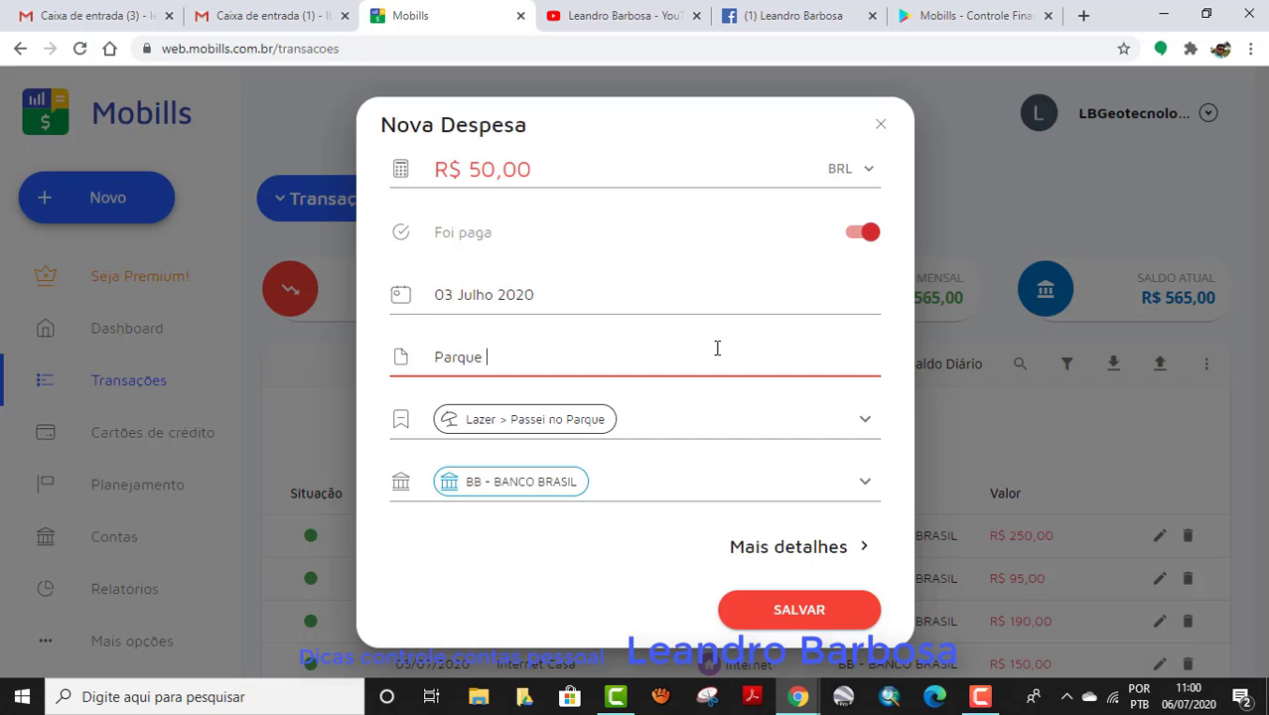
{"action": "left_click", "coordinate": [805, 616]}
{"action": "scroll", "coordinate": [905, 460], "scroll_direction": "down", "scroll_amount": 4}
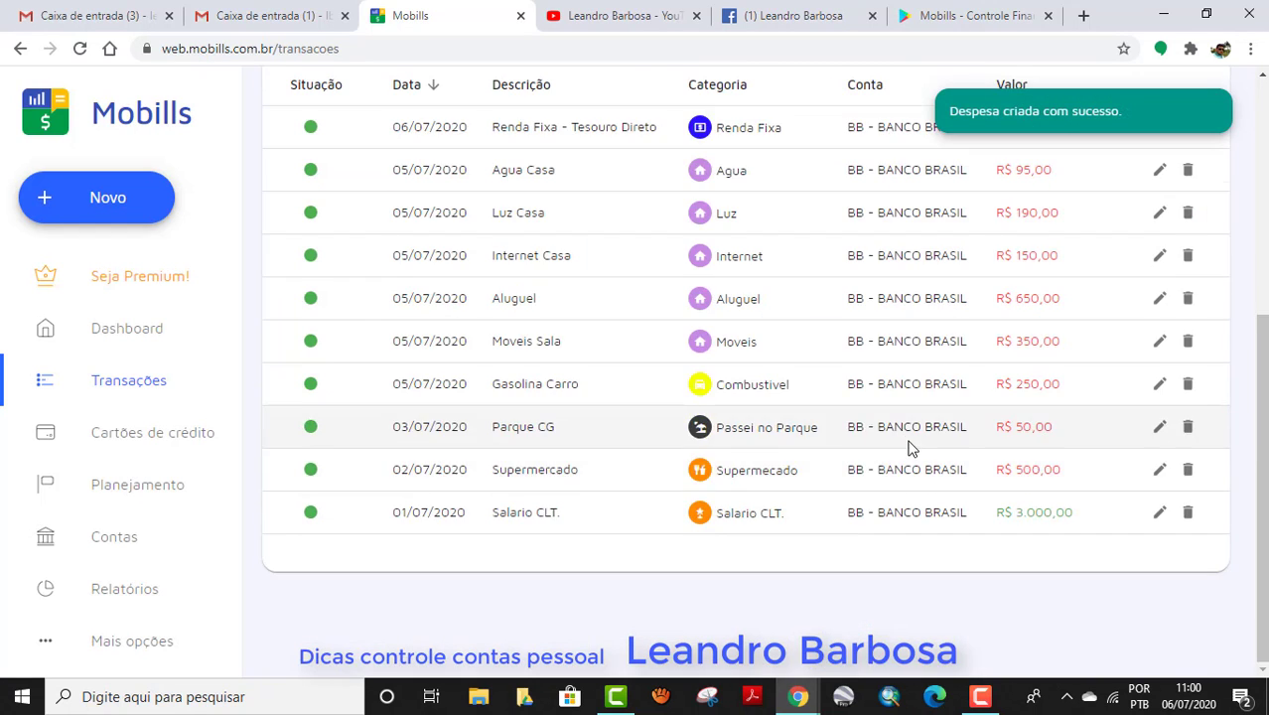
{"action": "scroll", "coordinate": [1033, 412], "scroll_direction": "up", "scroll_amount": 4}
{"action": "left_click_drag", "start_coordinate": [1260, 219], "coordinate": [1259, 424]}
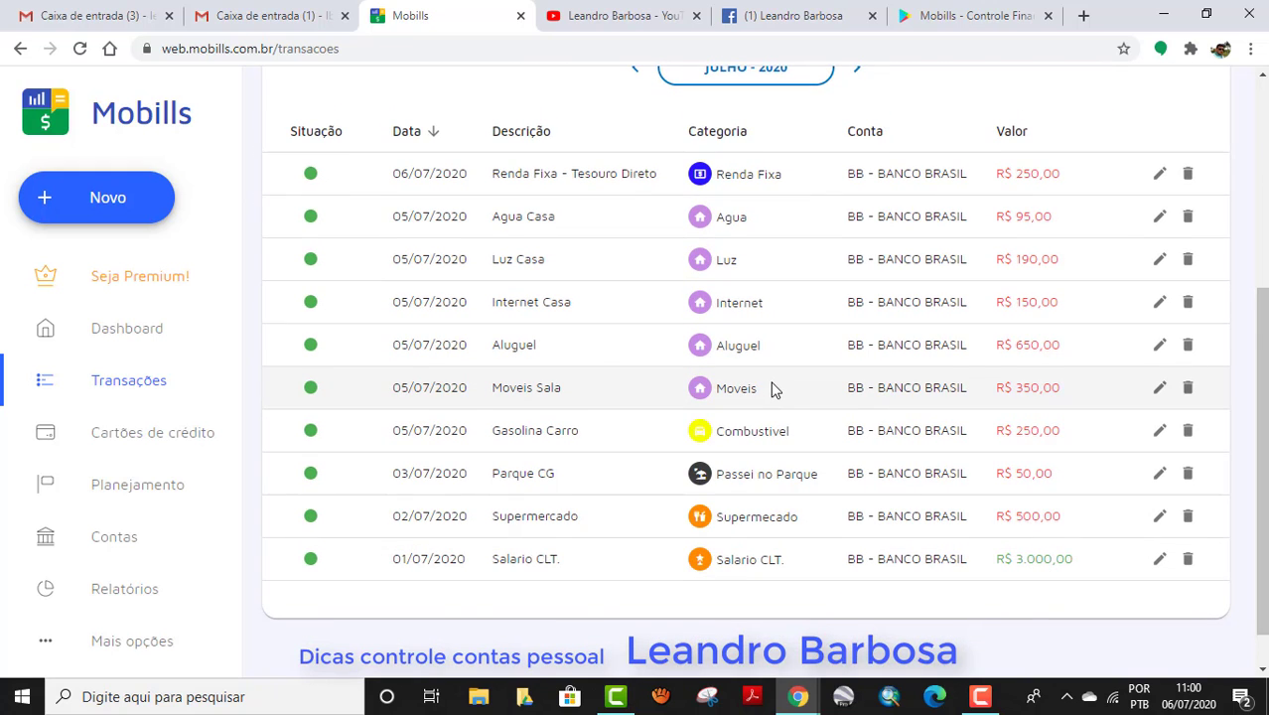
{"action": "scroll", "coordinate": [775, 390], "scroll_direction": "up", "scroll_amount": 4}
{"action": "left_click", "coordinate": [855, 429]}
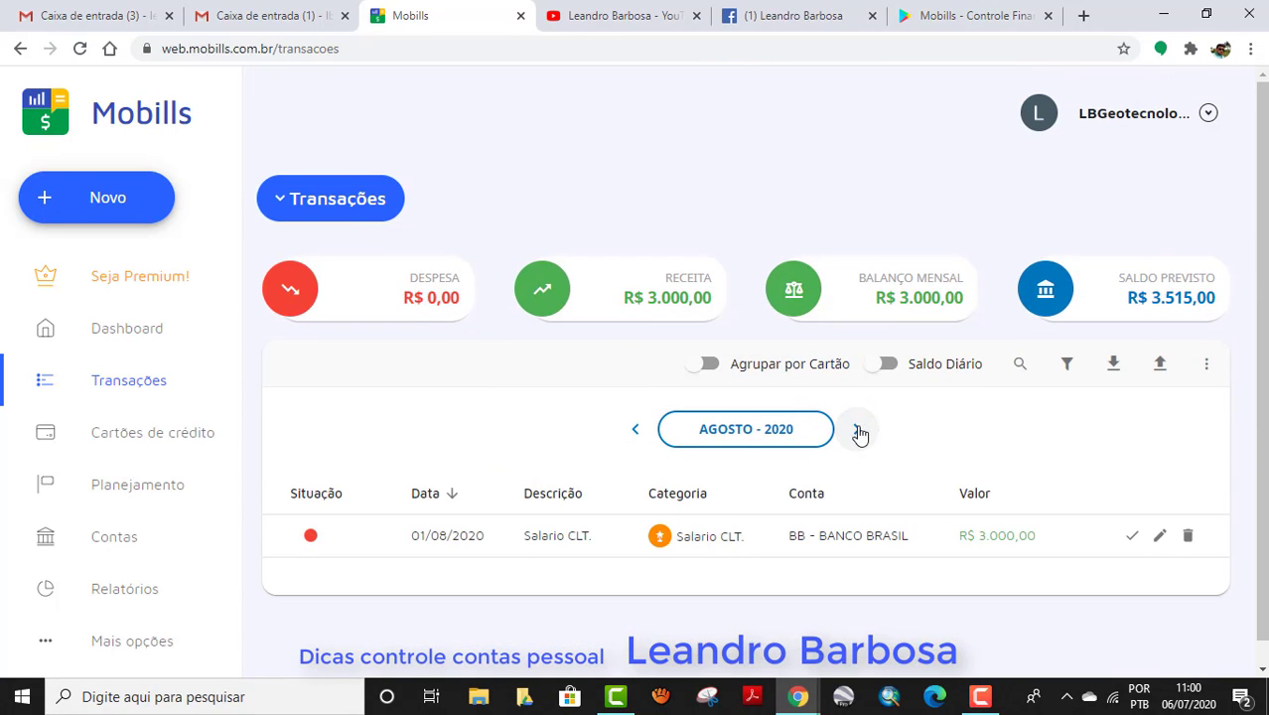
{"action": "left_click", "coordinate": [646, 435]}
{"action": "left_click", "coordinate": [147, 332]}
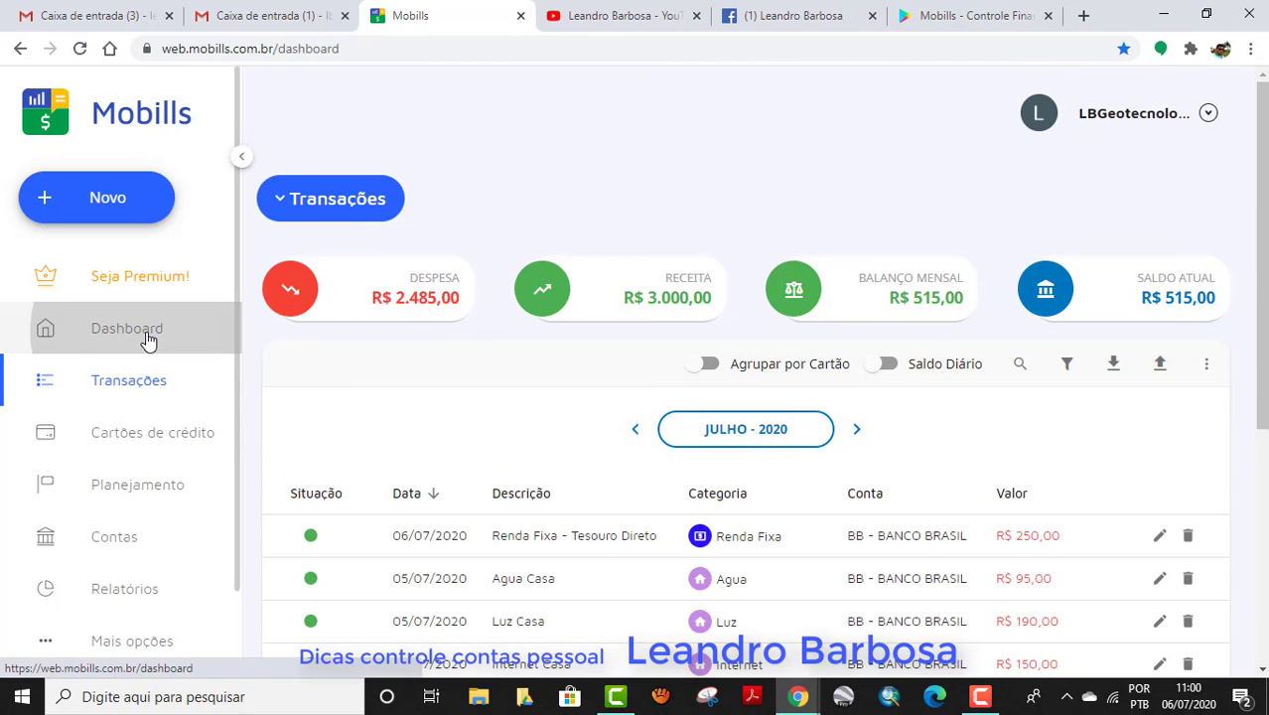
{"action": "left_click", "coordinate": [885, 215]}
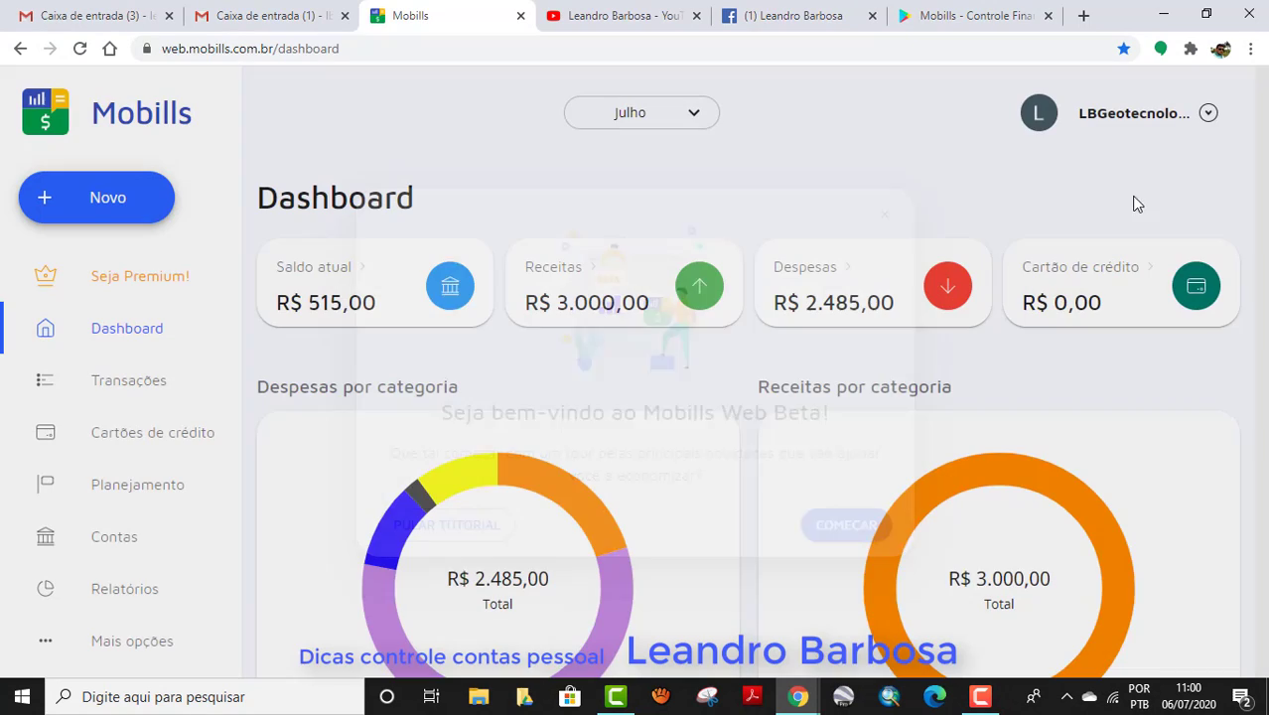
{"action": "mouse_move", "coordinate": [1262, 192]}
{"action": "left_mouse_down"}
{"action": "mouse_move", "coordinate": [1260, 348]}
{"action": "mouse_move", "coordinate": [1264, 230]}
{"action": "left_mouse_up"}
{"action": "left_click", "coordinate": [502, 409]}
{"action": "scroll", "coordinate": [1147, 268], "scroll_direction": "down", "scroll_amount": 5}
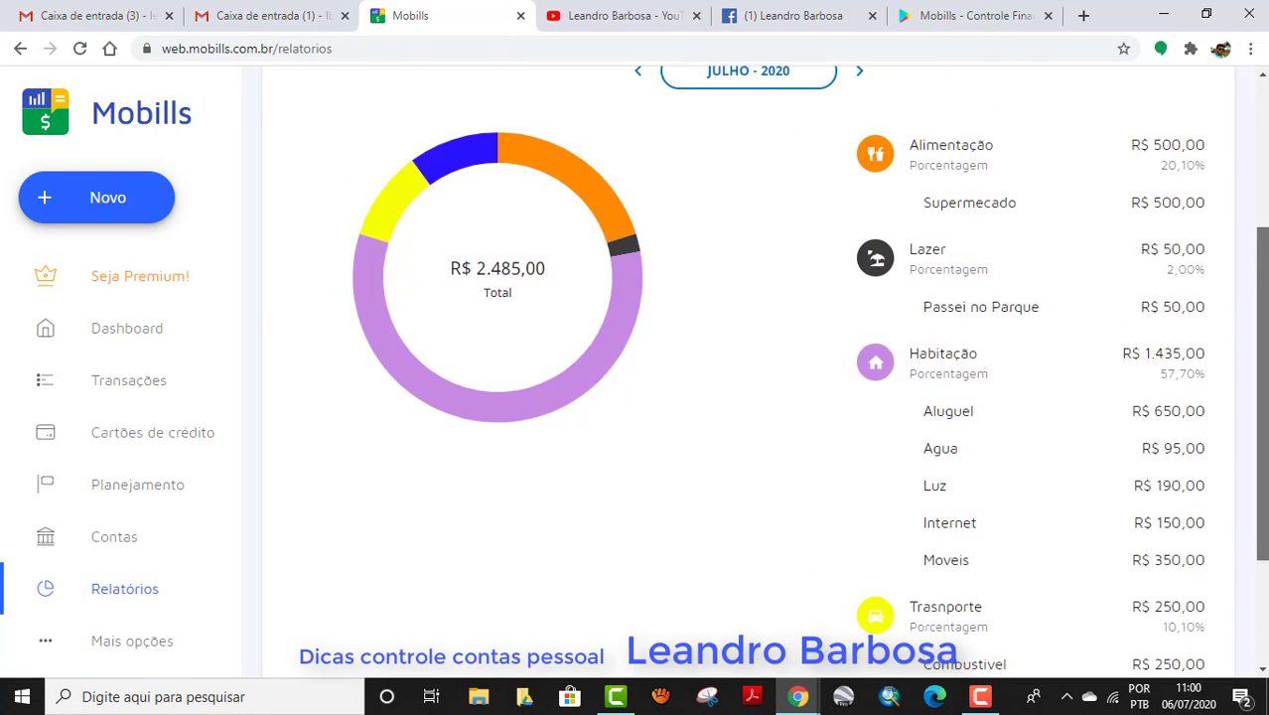
{"action": "scroll", "coordinate": [1263, 229], "scroll_direction": "down", "scroll_amount": 3}
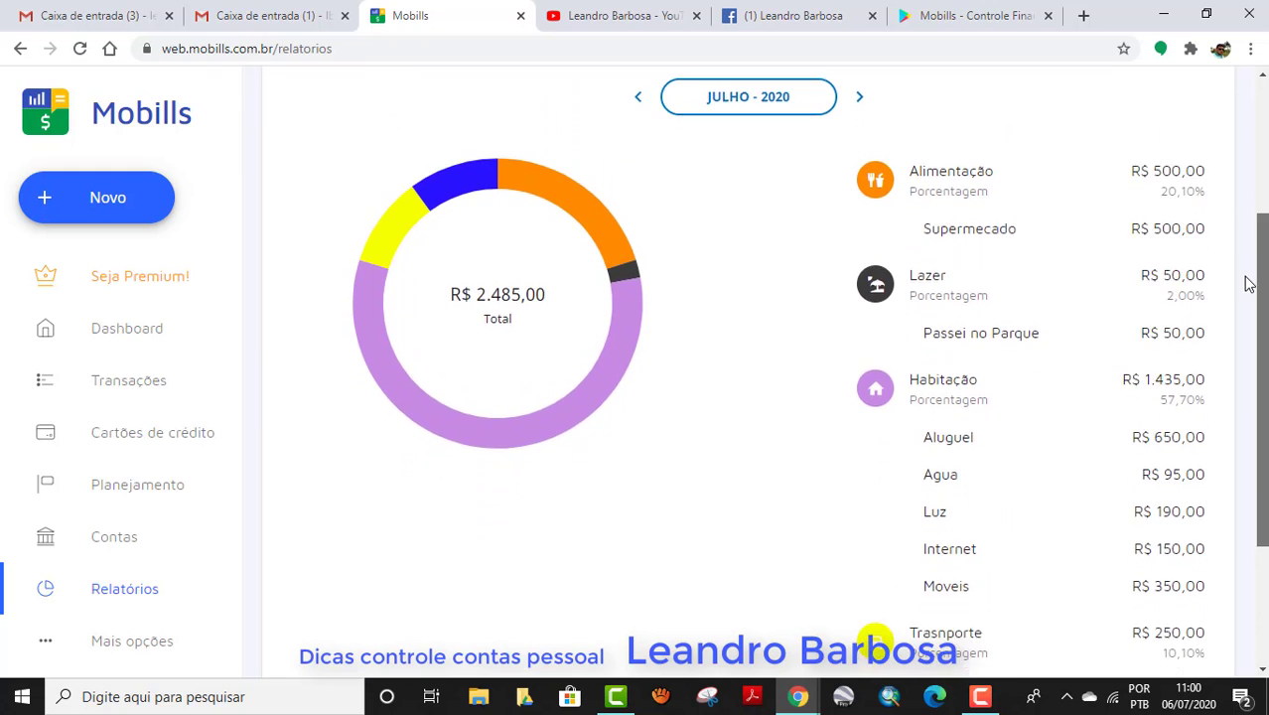
{"action": "scroll", "coordinate": [1263, 230], "scroll_direction": "up", "scroll_amount": 5}
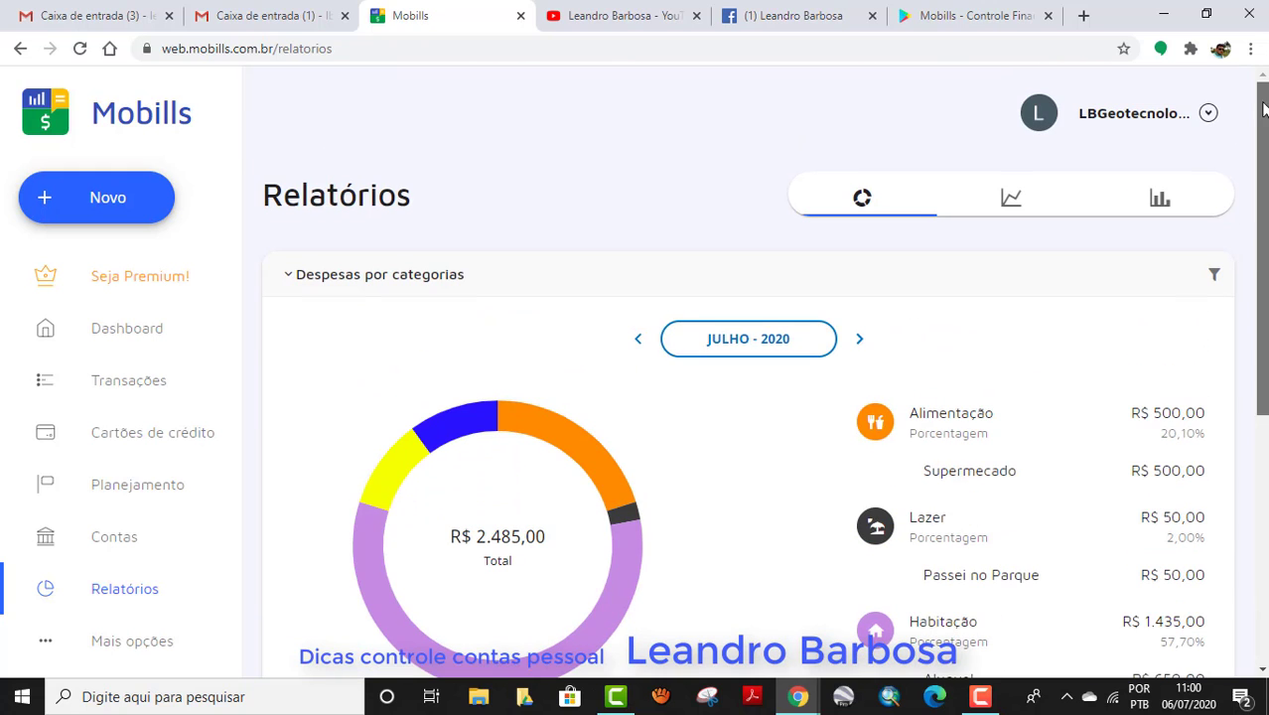
{"action": "left_click", "coordinate": [139, 380]}
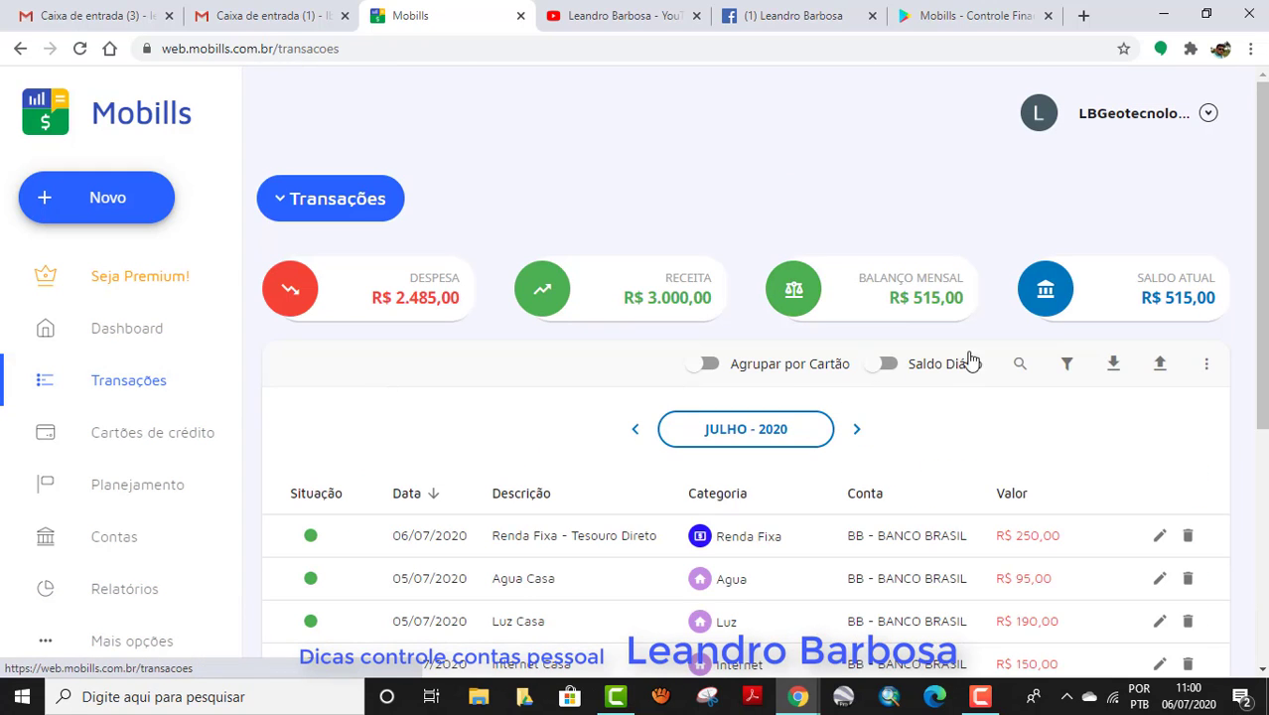
- Show the end-of-day balance in the July 2020 transactions list and browse it
{"action": "left_click", "coordinate": [889, 367]}
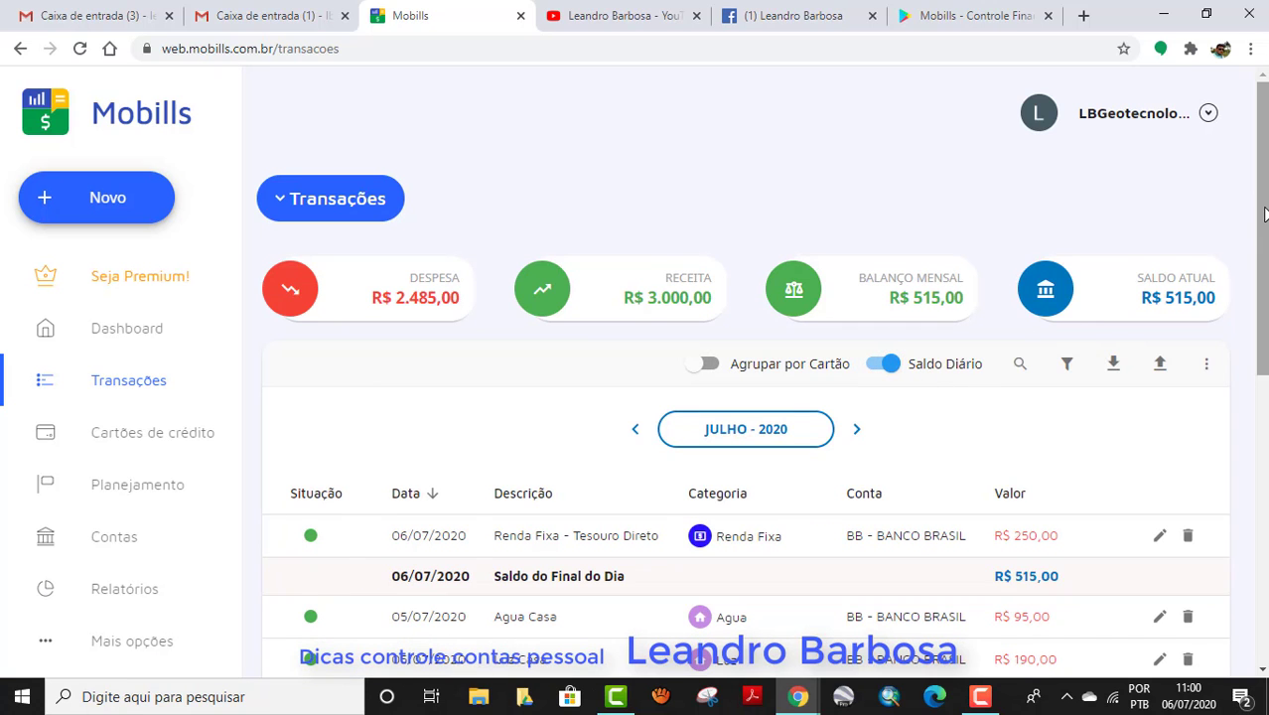
{"action": "scroll", "coordinate": [1247, 326], "scroll_direction": "down", "scroll_amount": 2}
{"action": "scroll", "coordinate": [1226, 416], "scroll_direction": "down", "scroll_amount": 2}
{"action": "scroll", "coordinate": [1218, 493], "scroll_direction": "down", "scroll_amount": 2}
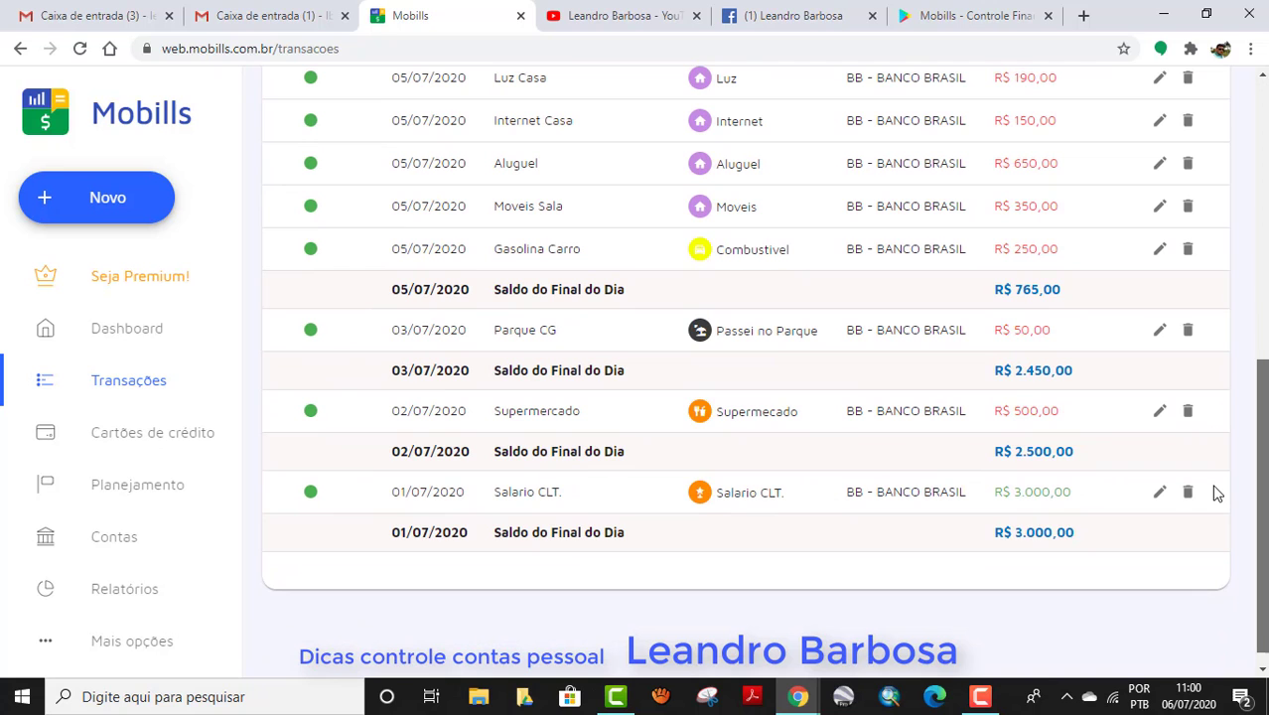
{"action": "scroll", "coordinate": [1218, 397], "scroll_direction": "up", "scroll_amount": 3}
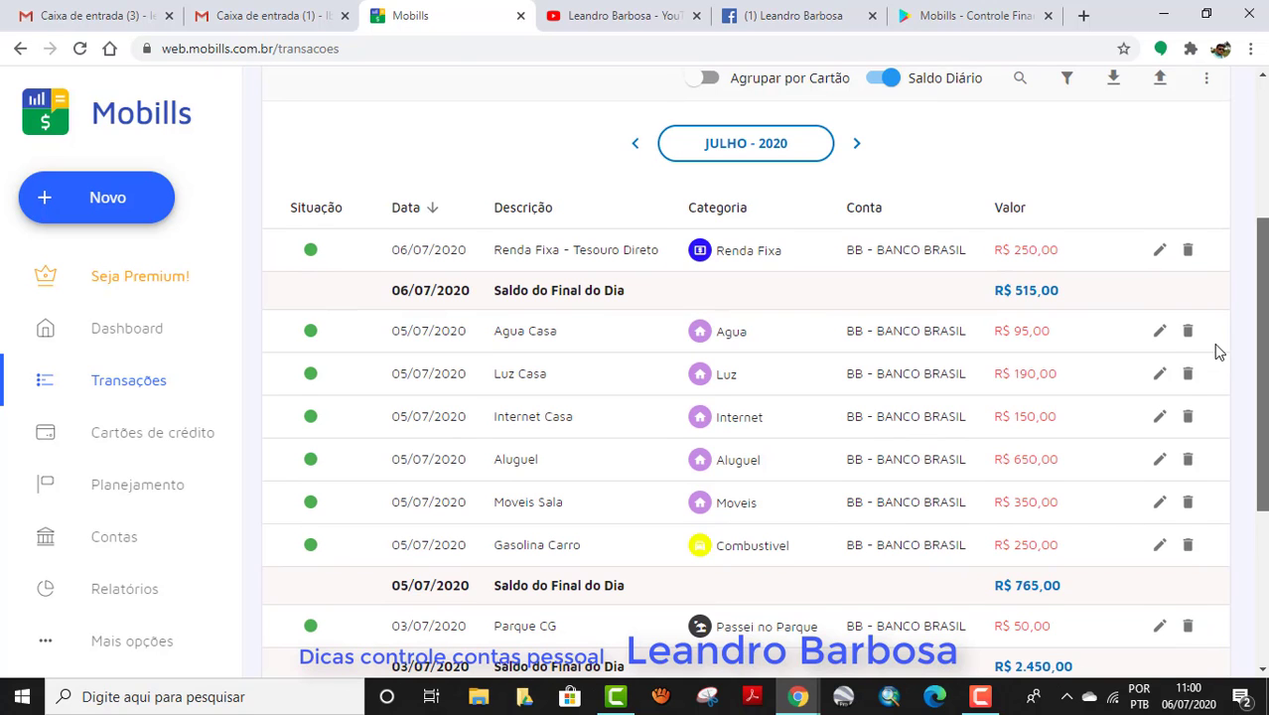
{"action": "scroll", "coordinate": [1223, 327], "scroll_direction": "up", "scroll_amount": 2}
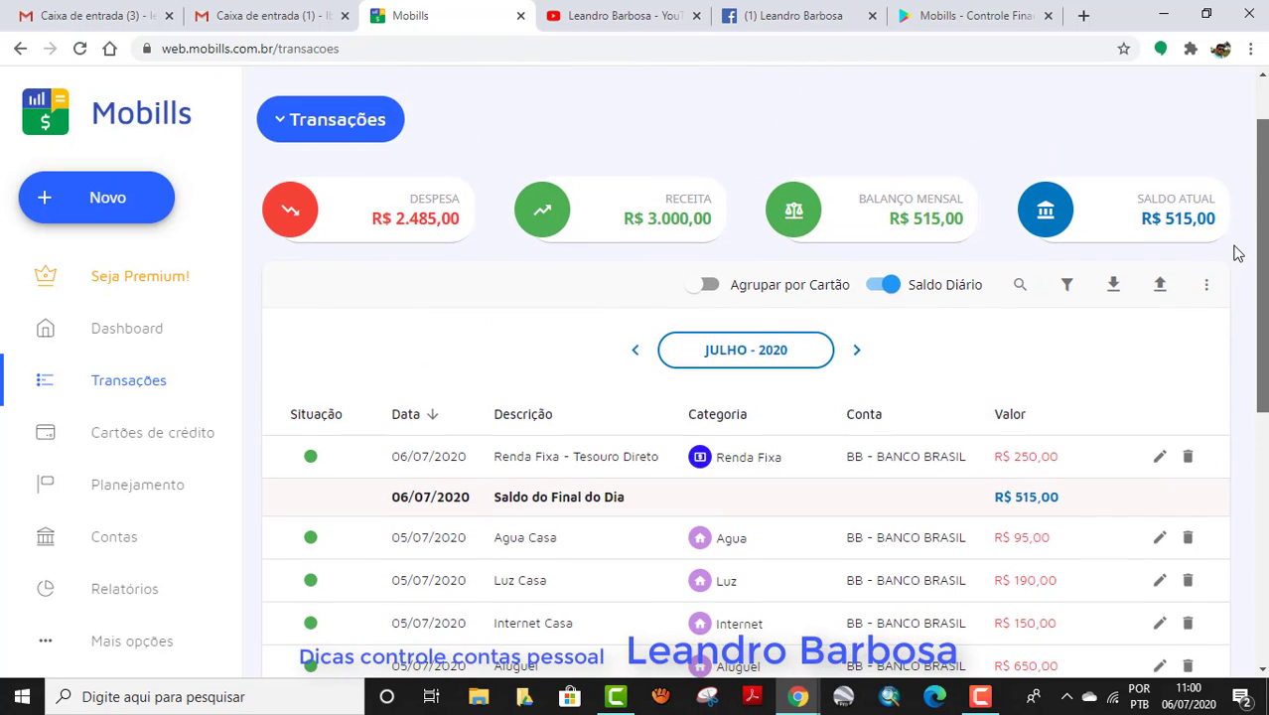
{"action": "scroll", "coordinate": [917, 147], "scroll_direction": "down", "scroll_amount": 2}
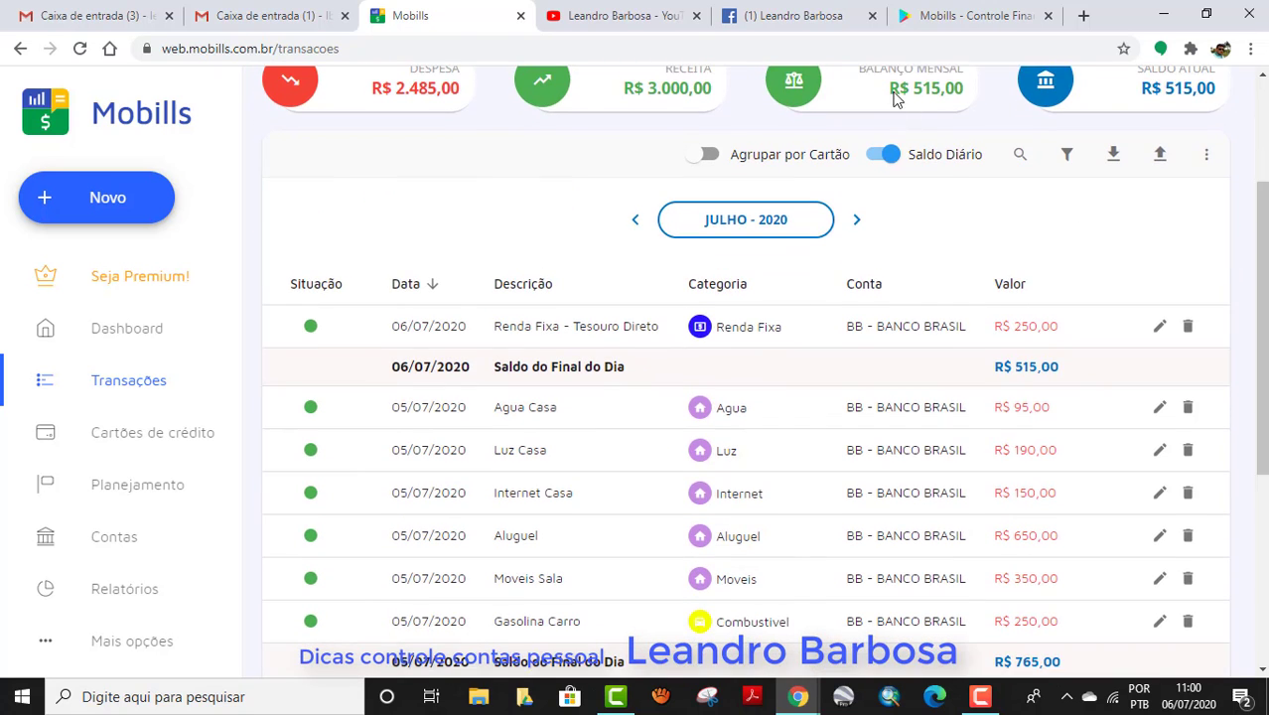
- Filter the list to expenses only (R$ 2.485,00), then go to Cartões de crédito
{"action": "left_click", "coordinate": [422, 104]}
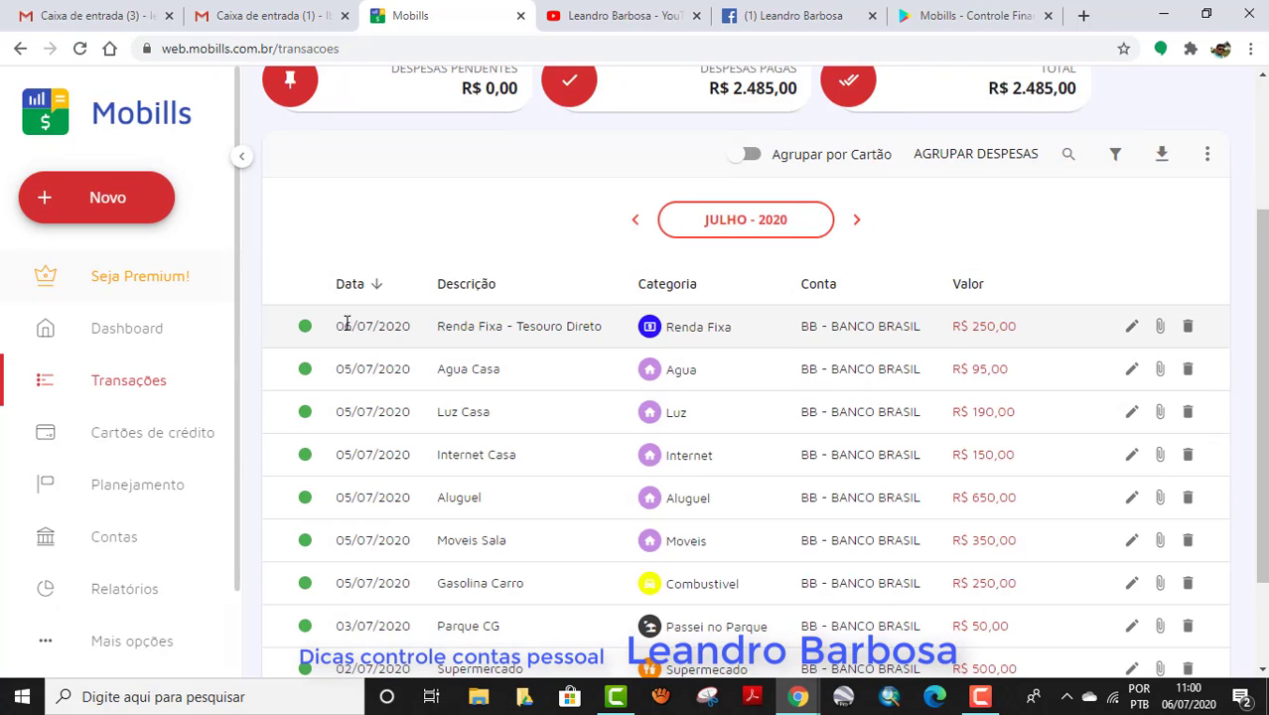
{"action": "scroll", "coordinate": [526, 358], "scroll_direction": "down", "scroll_amount": 2}
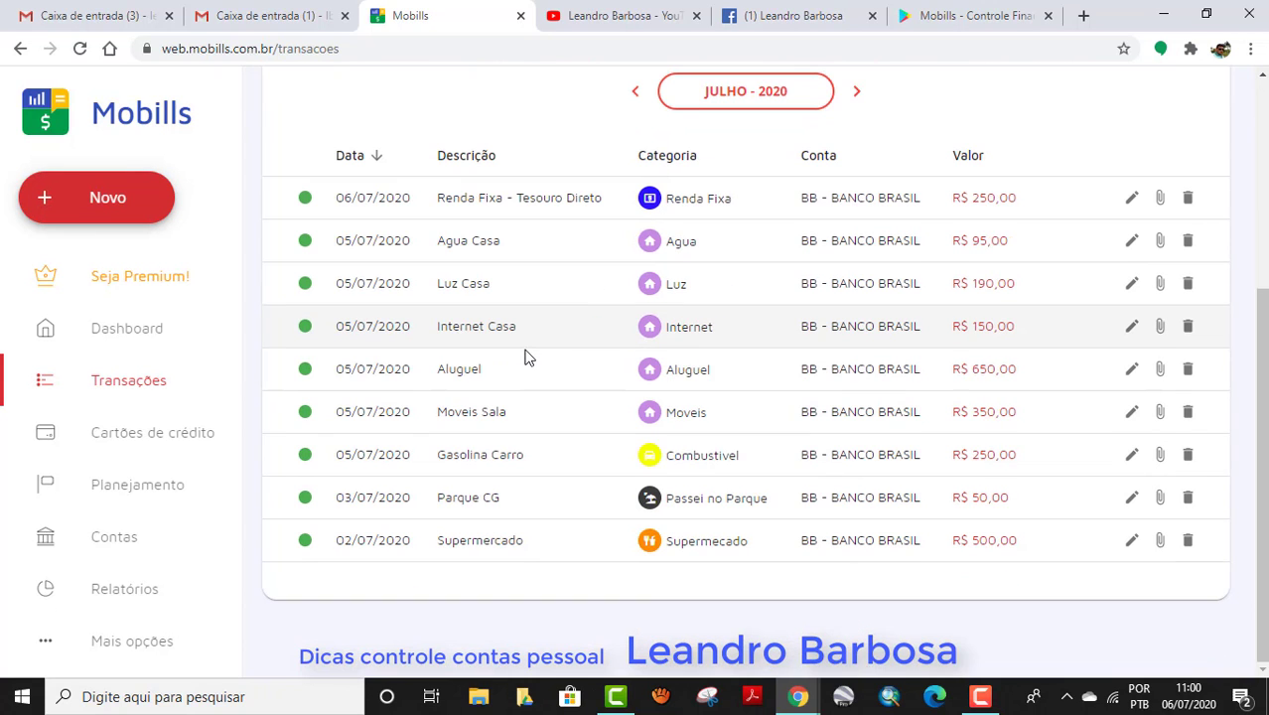
{"action": "left_click", "coordinate": [149, 430]}
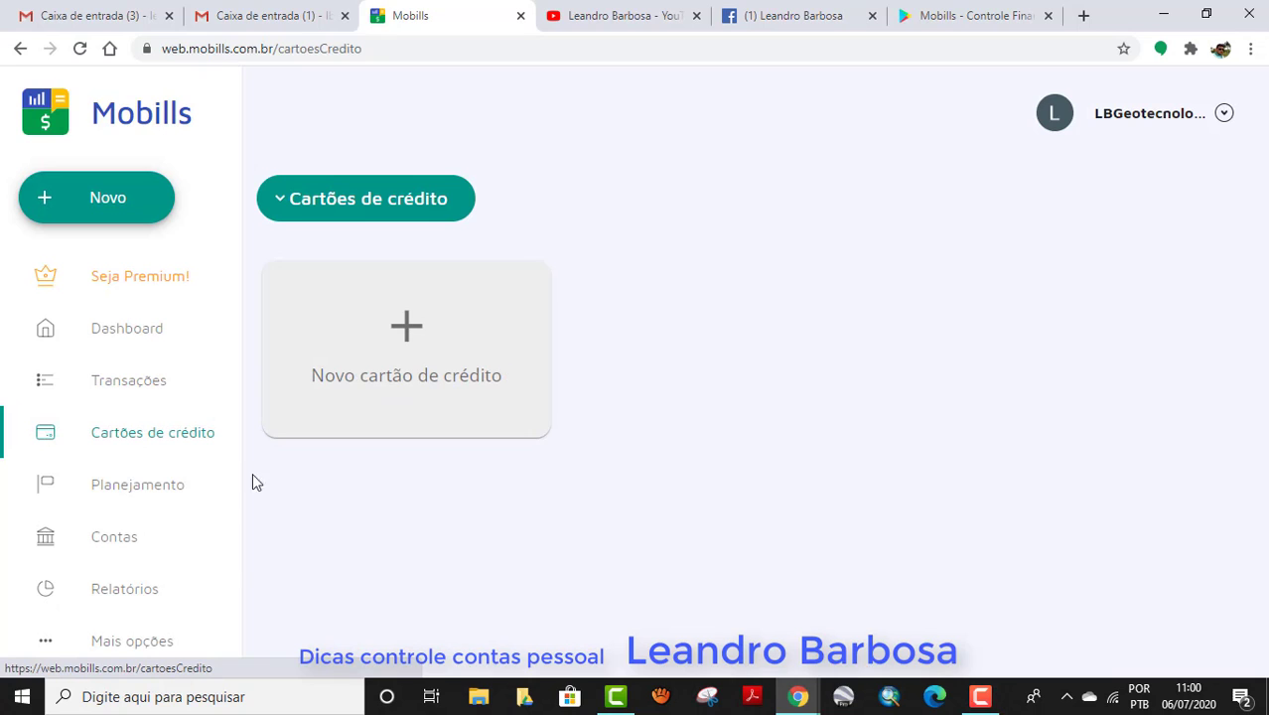
- Visit the Planejamento and Contas pages and the expenses-by-category report
{"action": "left_click", "coordinate": [174, 484]}
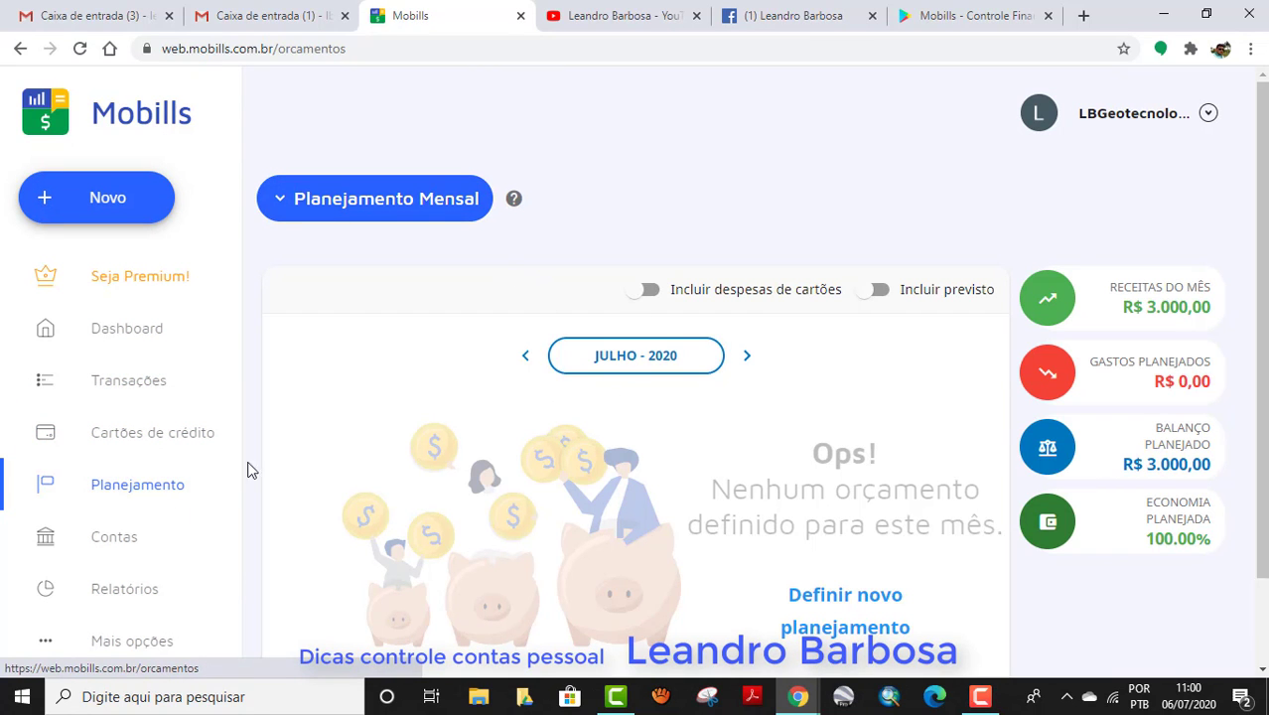
{"action": "left_click", "coordinate": [122, 545]}
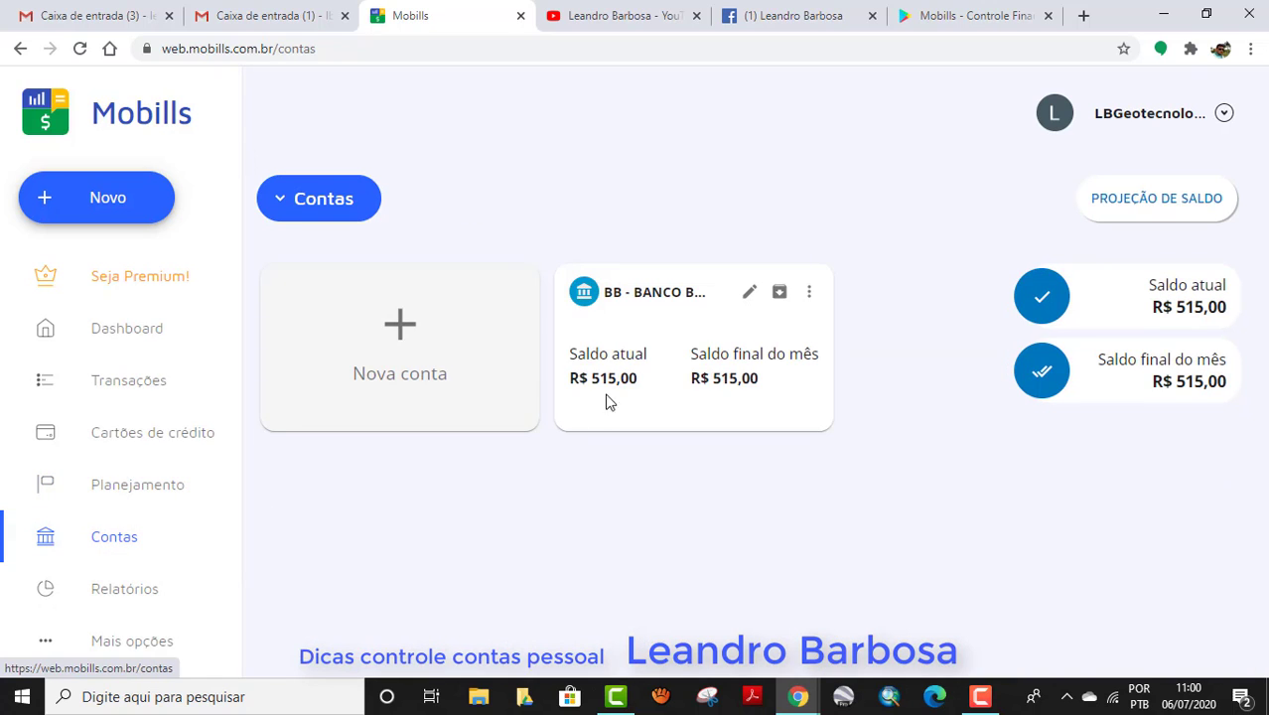
{"action": "left_click", "coordinate": [69, 582]}
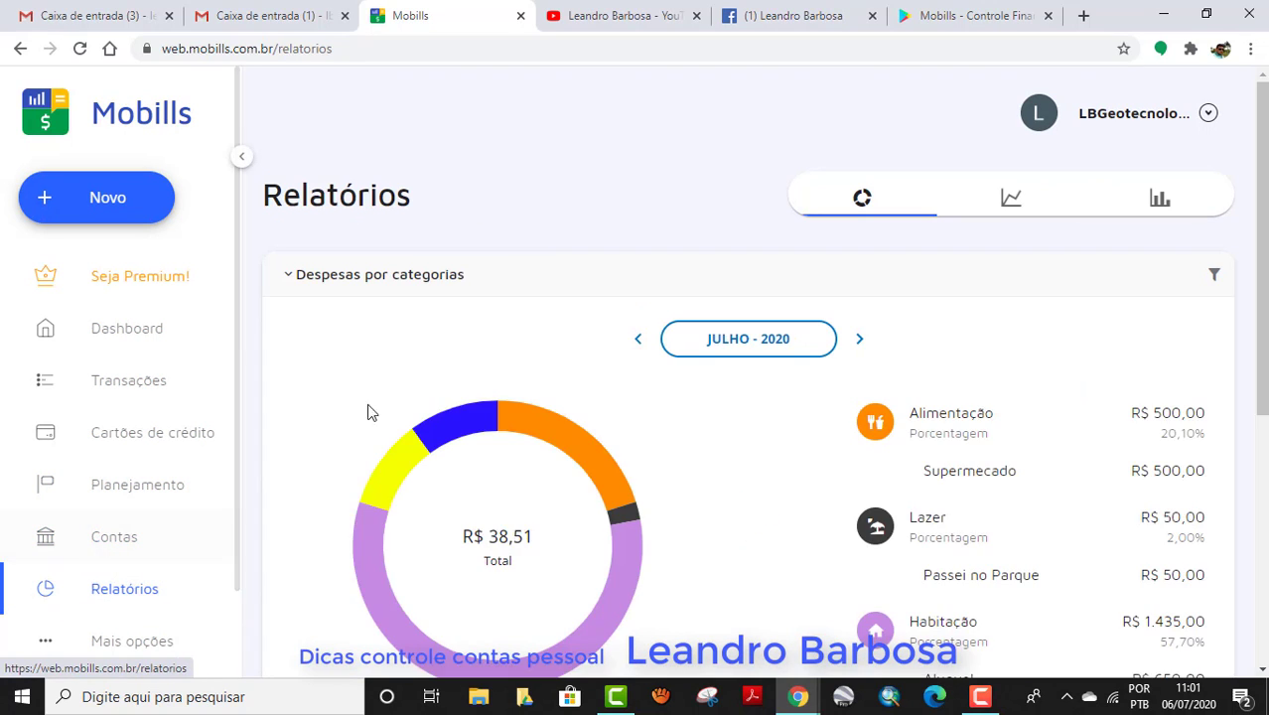
{"action": "scroll", "coordinate": [594, 395], "scroll_direction": "down", "scroll_amount": 5}
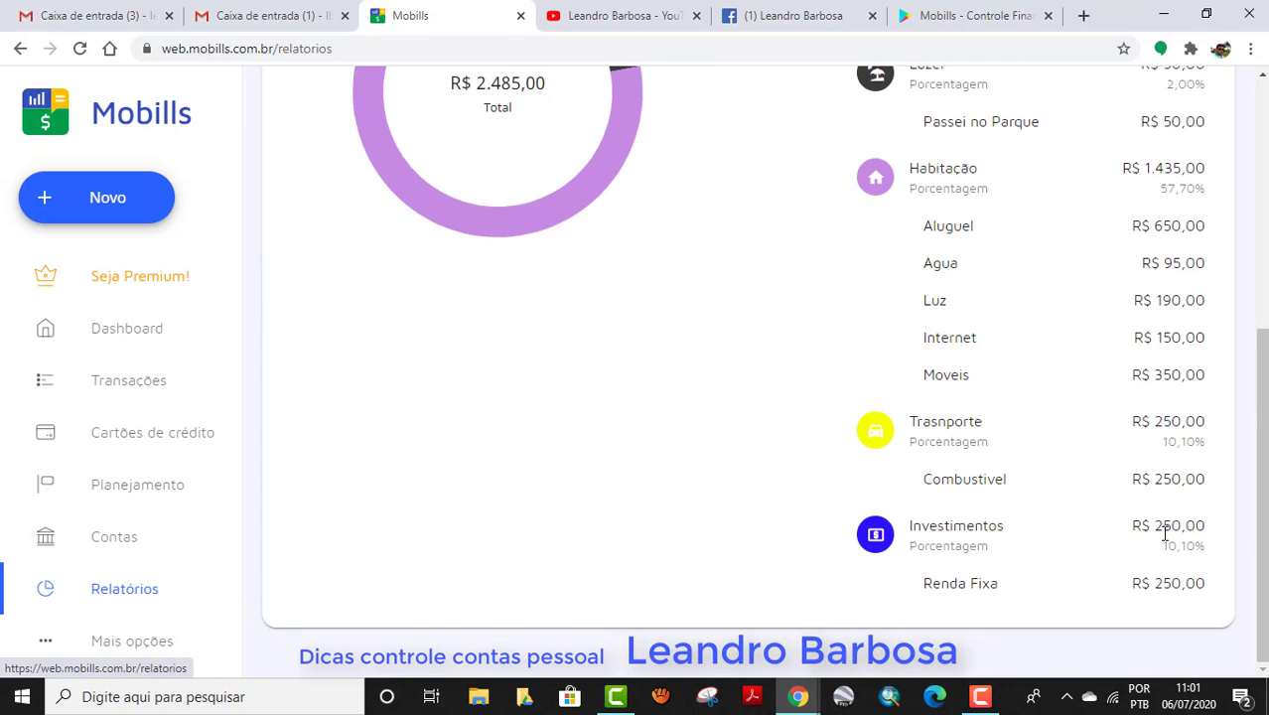
{"action": "mouse_move", "coordinate": [1265, 512]}
{"action": "left_mouse_down"}
{"action": "mouse_move", "coordinate": [1254, 401]}
{"action": "mouse_move", "coordinate": [1246, 535]}
{"action": "left_mouse_up"}
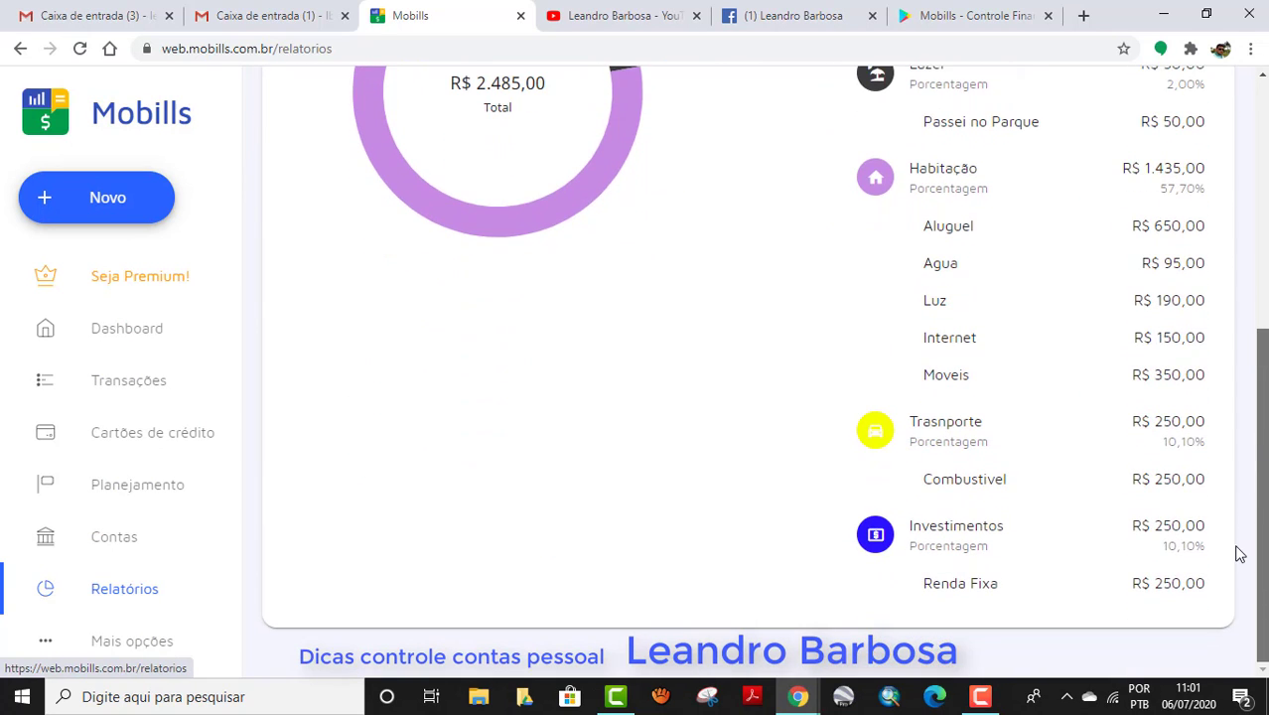
- Browse the Objetivos and Categorias pages, ending on the Objetivos page
{"action": "left_click", "coordinate": [159, 633]}
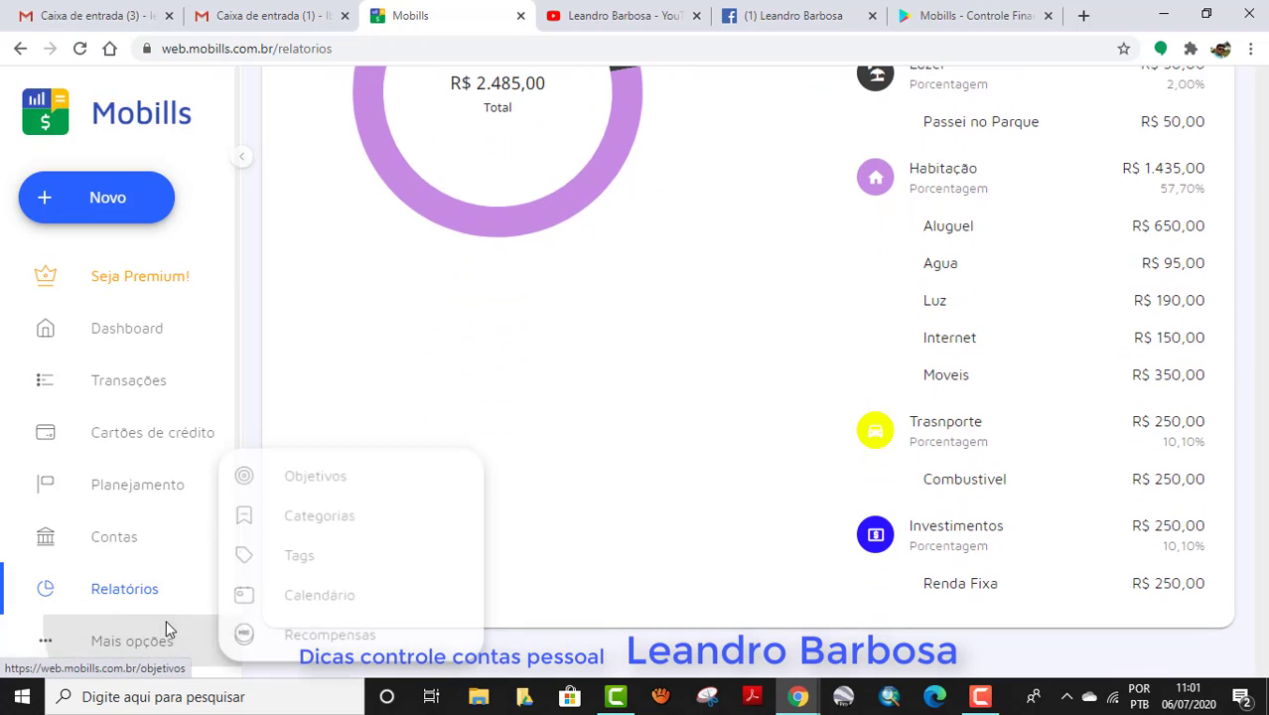
{"action": "left_click", "coordinate": [316, 477]}
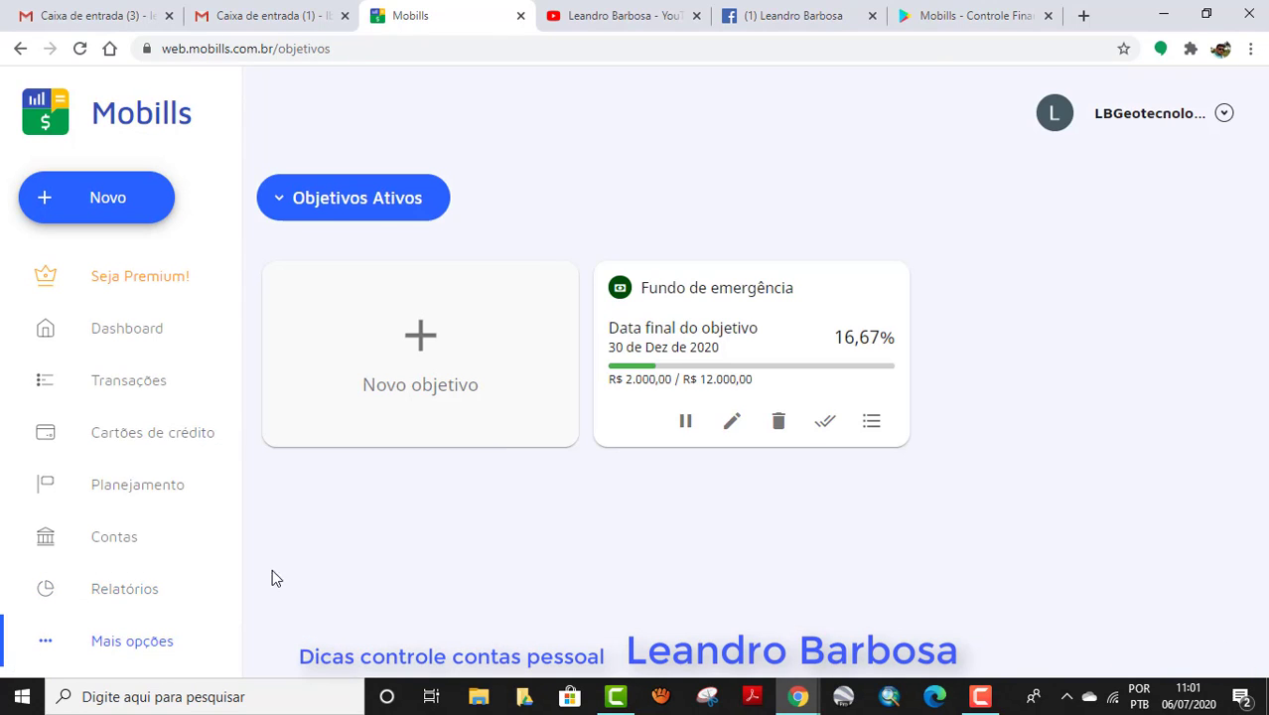
{"action": "left_click", "coordinate": [171, 643]}
{"action": "left_click", "coordinate": [332, 514]}
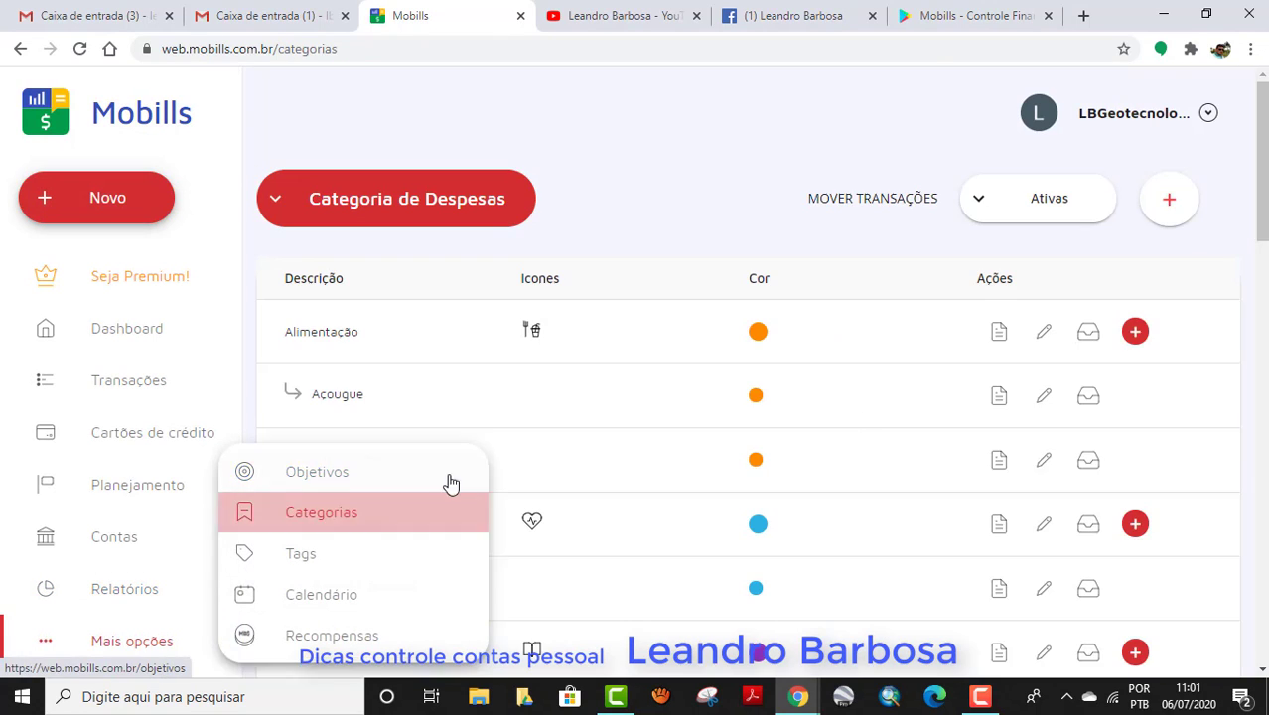
{"action": "scroll", "coordinate": [752, 417], "scroll_direction": "down", "scroll_amount": 10}
{"action": "scroll", "coordinate": [779, 420], "scroll_direction": "up", "scroll_amount": 10}
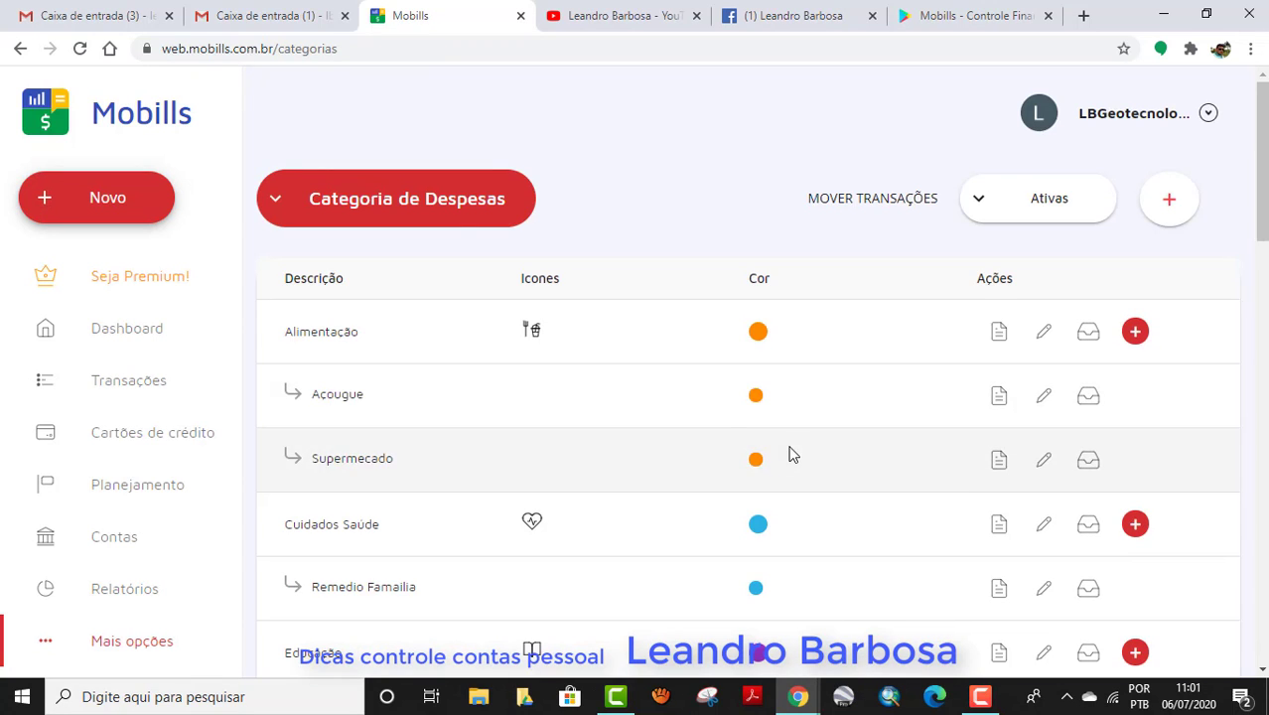
{"action": "left_click", "coordinate": [459, 217]}
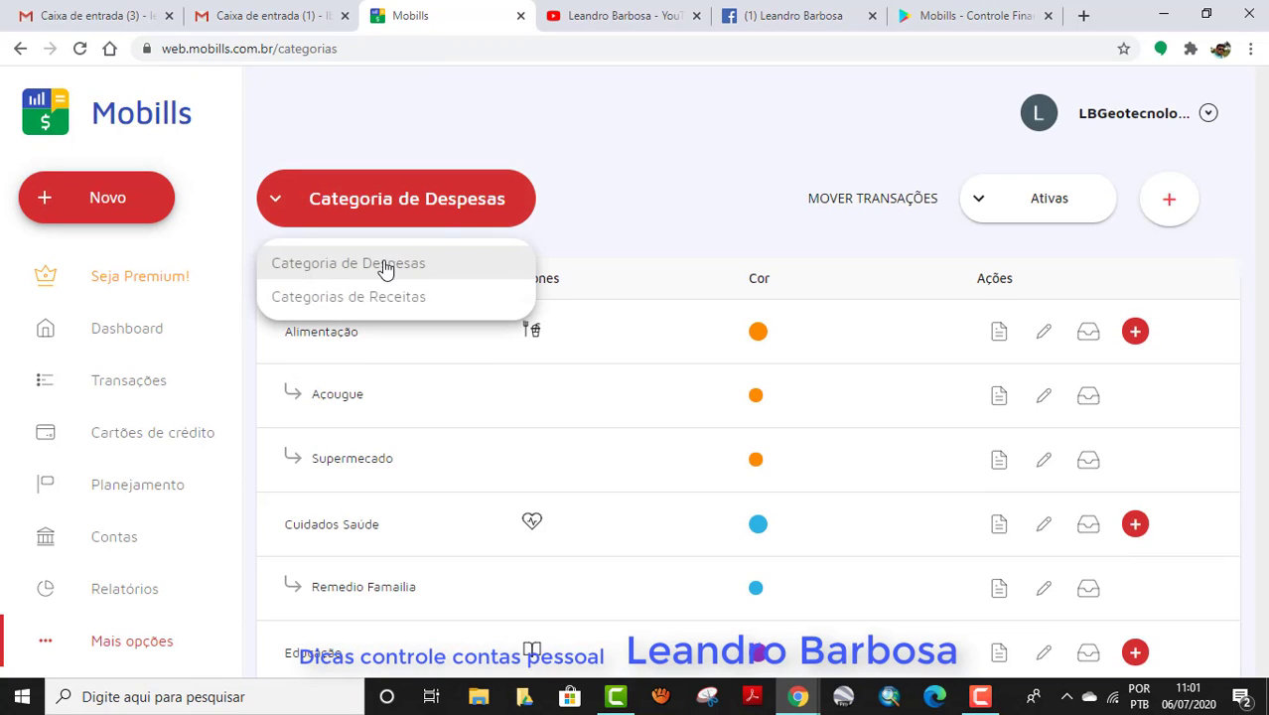
{"action": "left_click", "coordinate": [171, 624]}
{"action": "left_click", "coordinate": [328, 485]}
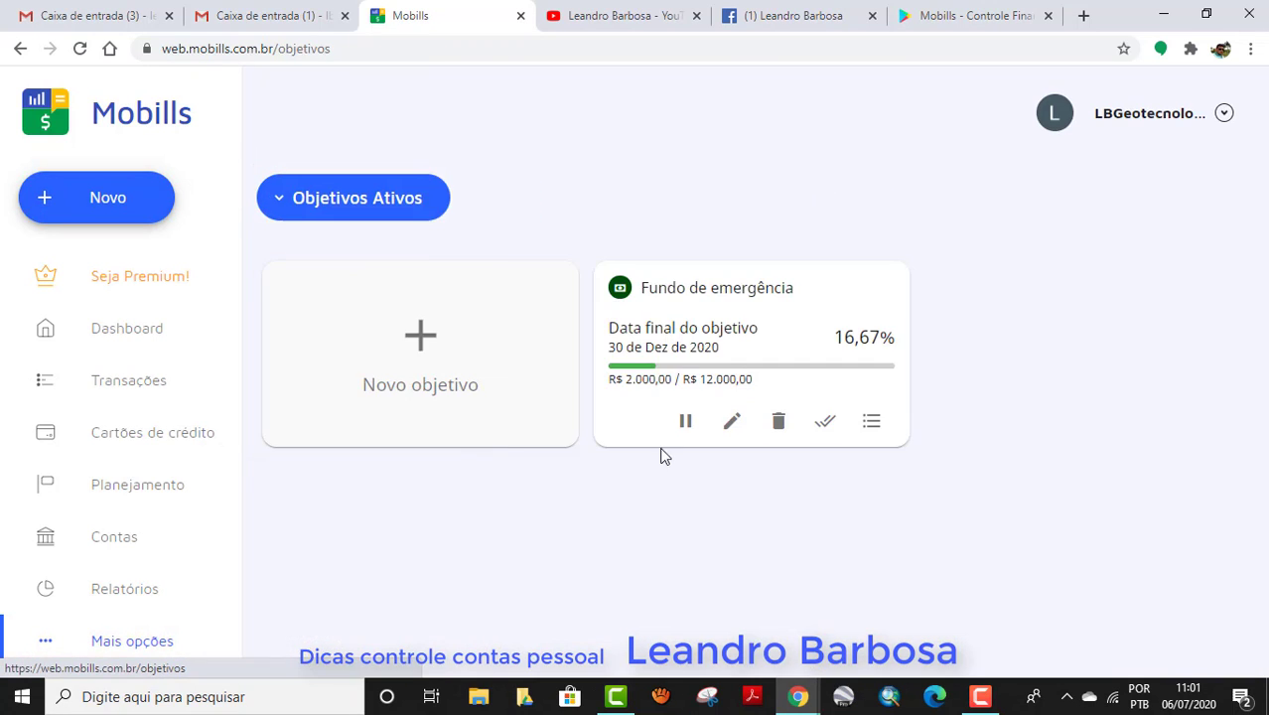
- Change the Fundo de emergência goal's starting amount from R$ 2.000,00 to R$ 250,00
{"action": "left_click", "coordinate": [735, 423]}
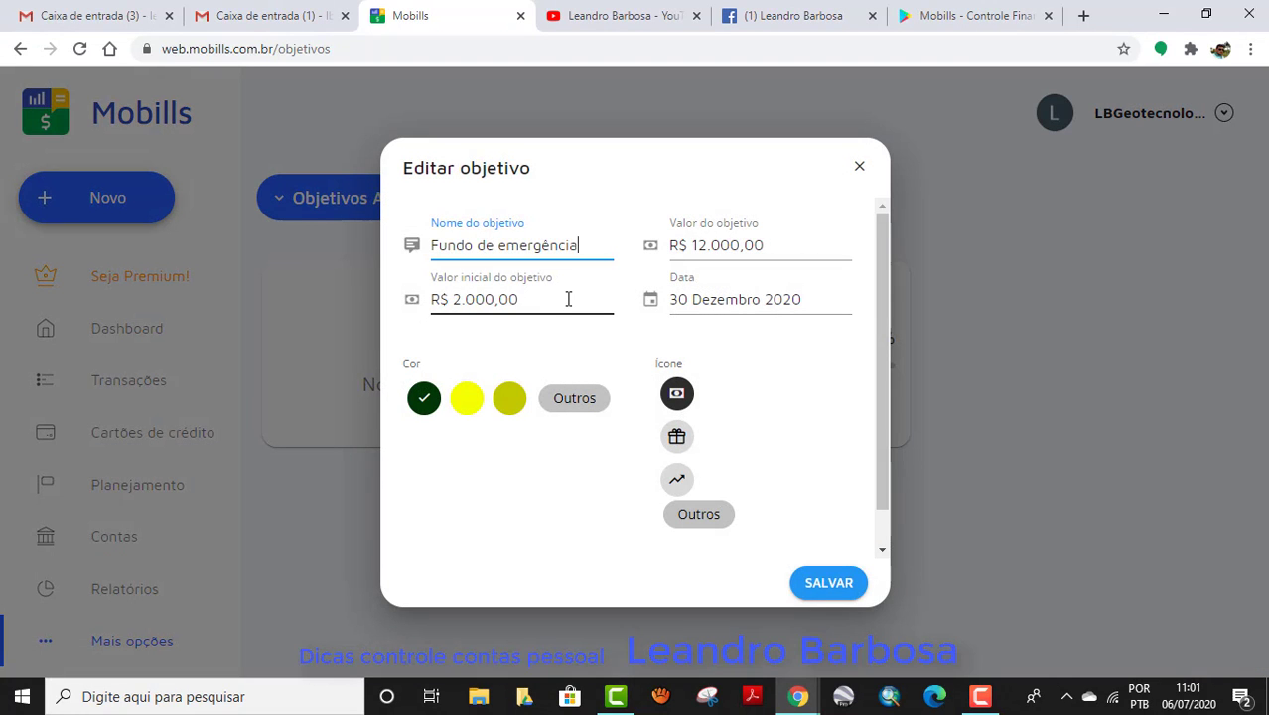
{"action": "triple_click", "coordinate": [568, 299]}
{"action": "type", "text": "2"}
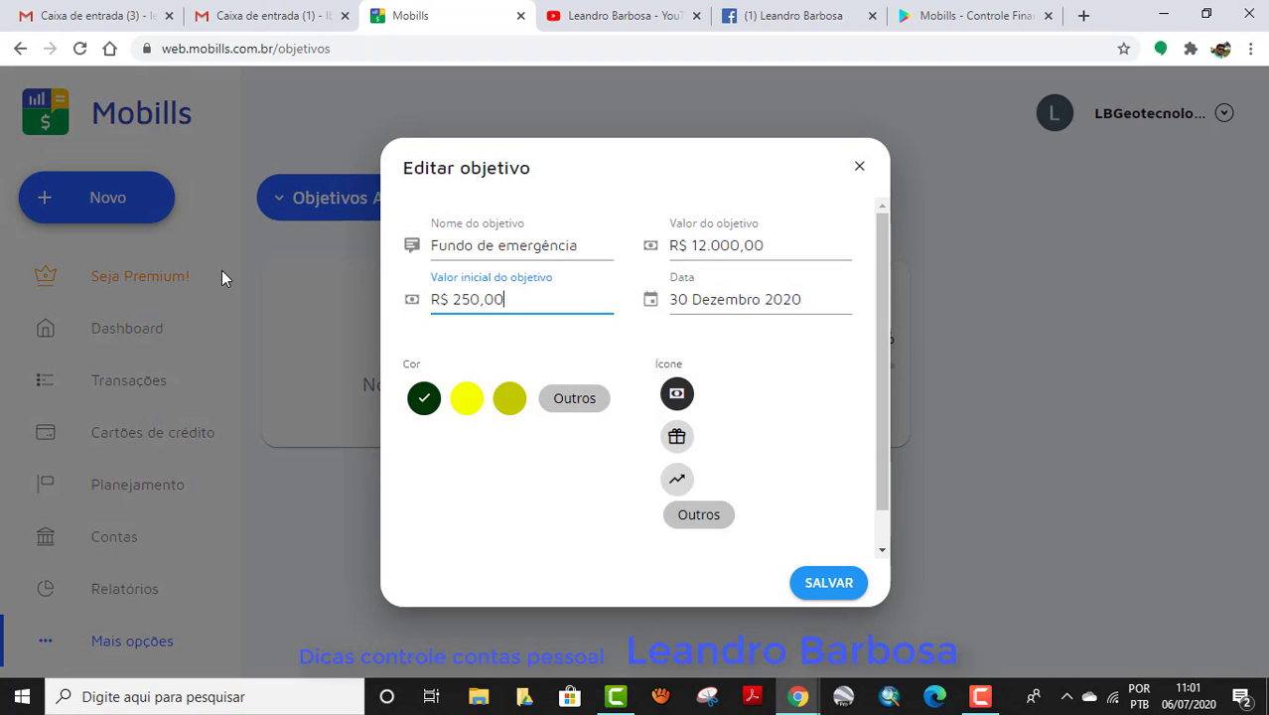
{"action": "left_click", "coordinate": [829, 584]}
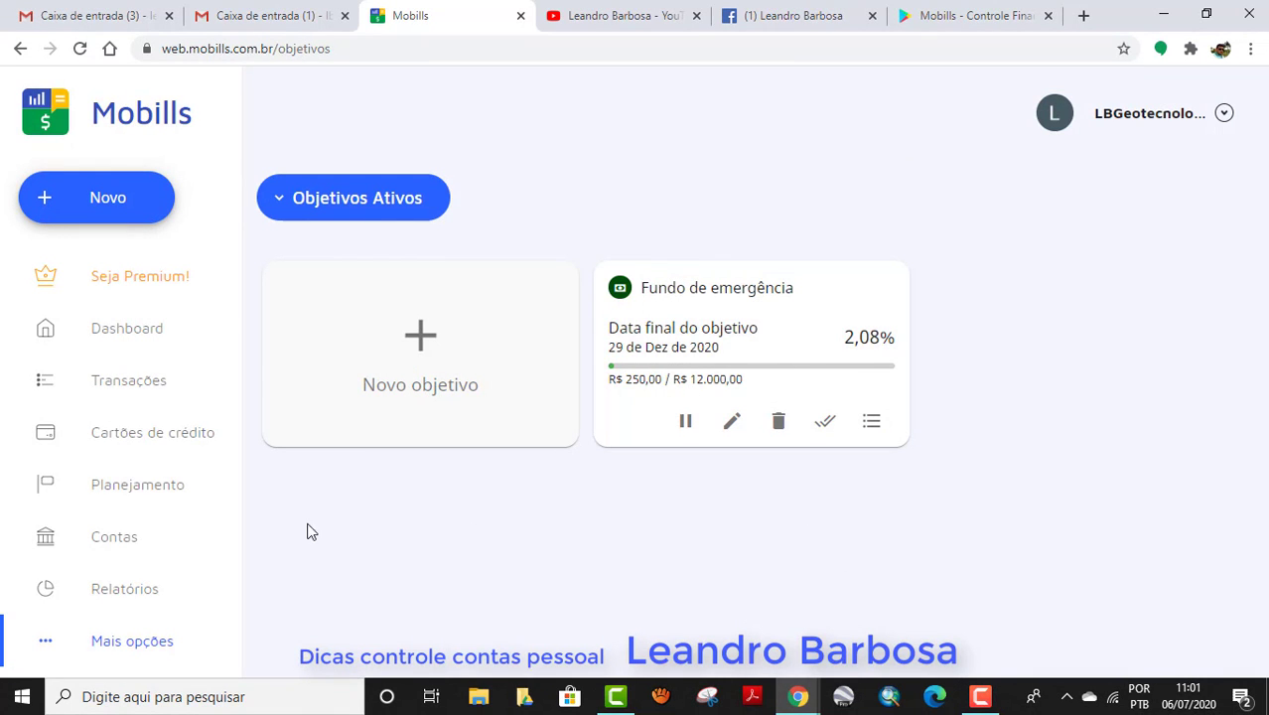
- Go to the dashboard, dismiss the tour, and filter the transactions list to expenses
{"action": "left_click", "coordinate": [139, 290]}
{"action": "left_click", "coordinate": [127, 330]}
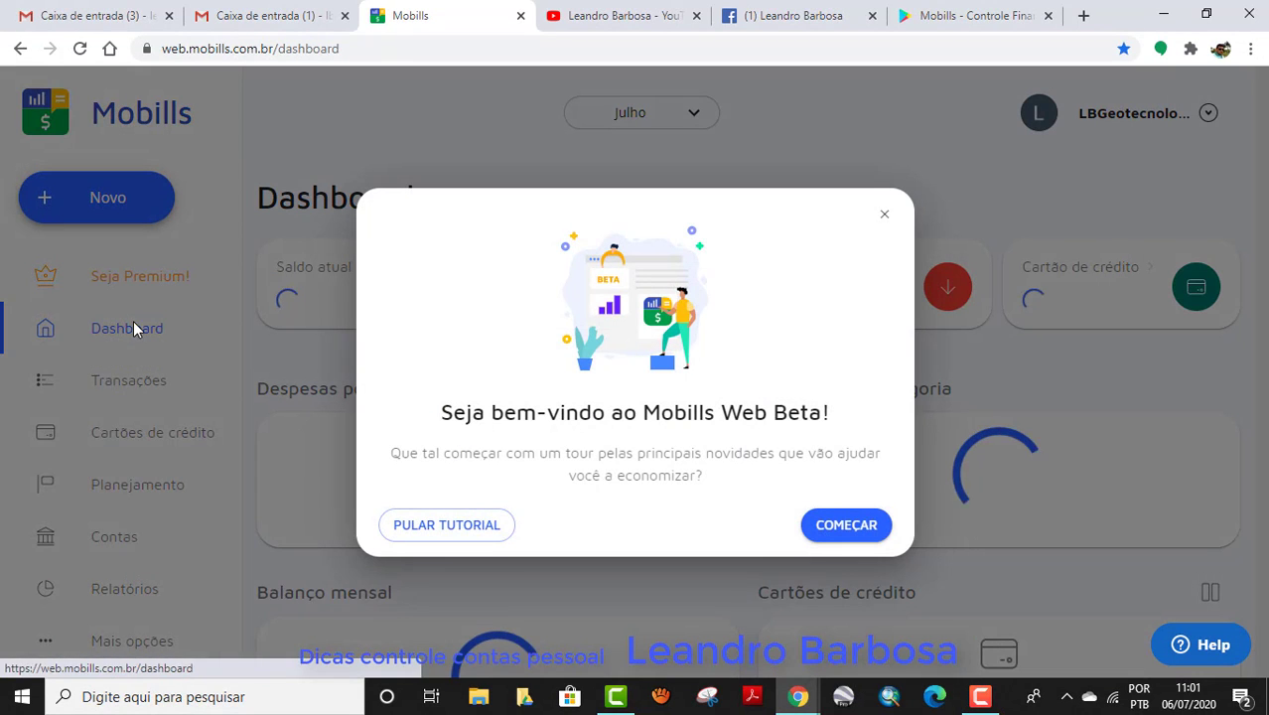
{"action": "left_click", "coordinate": [164, 459]}
{"action": "left_click", "coordinate": [167, 455]}
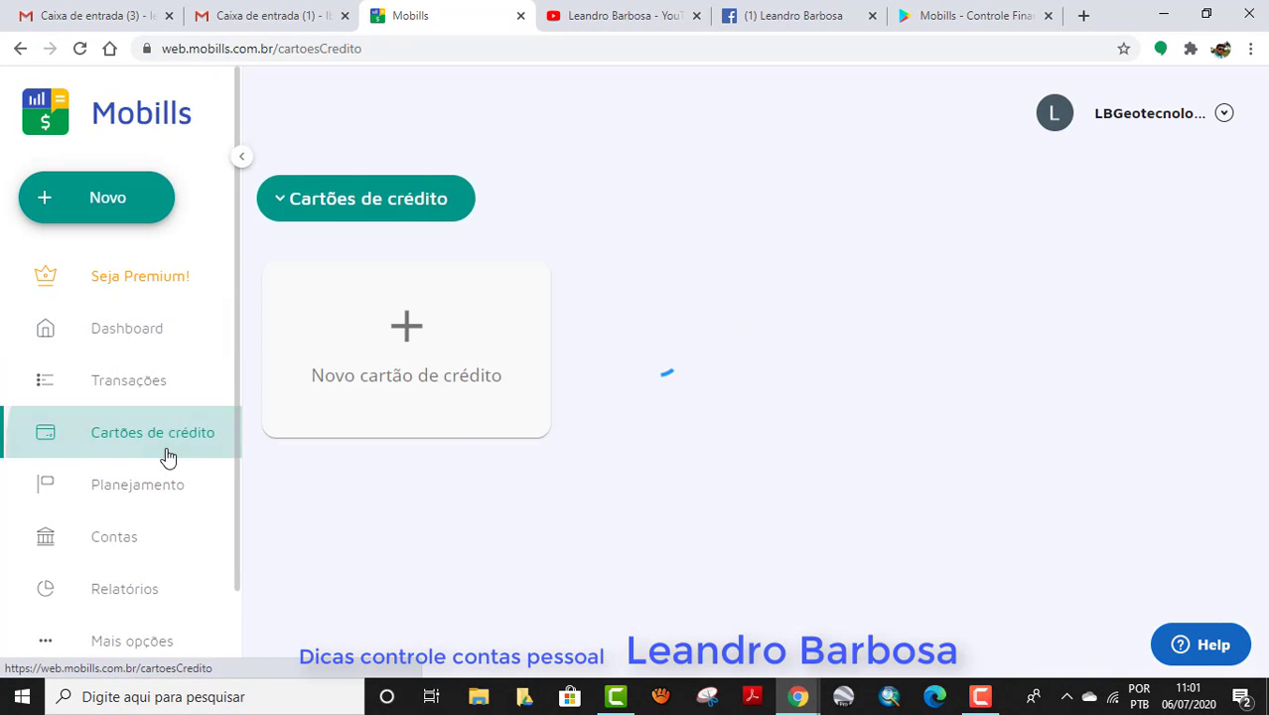
{"action": "left_click", "coordinate": [137, 394]}
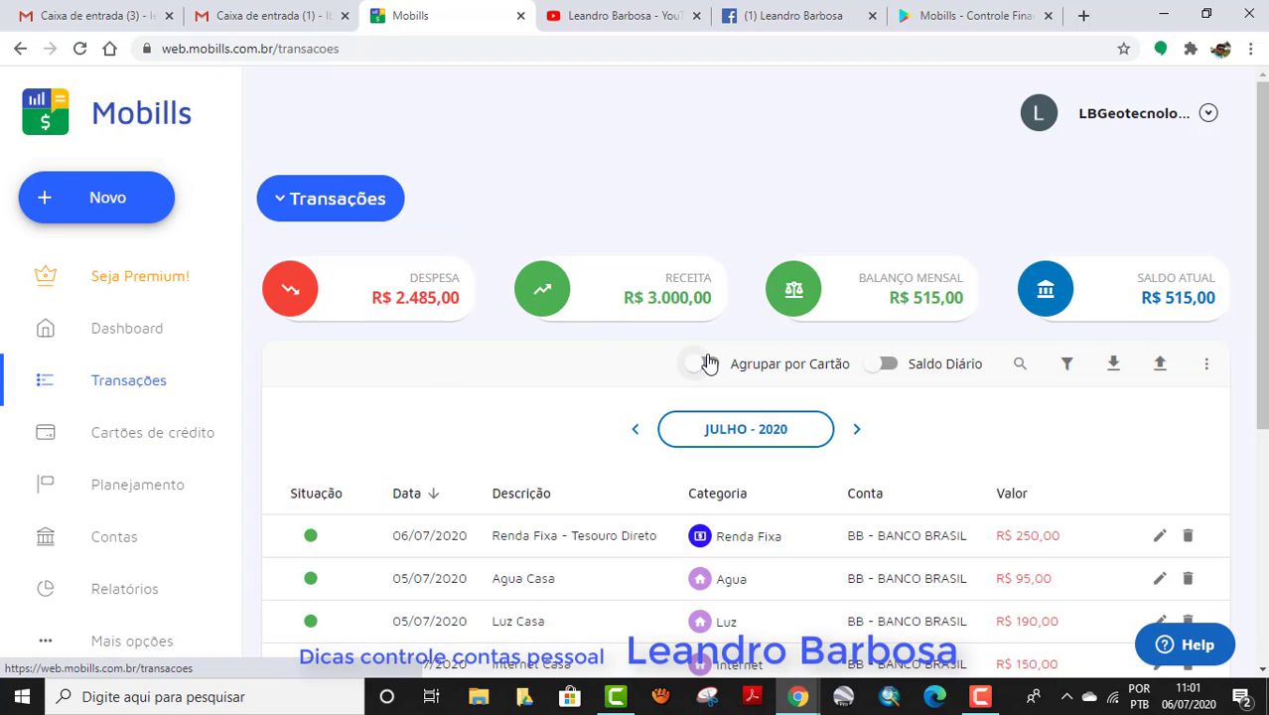
{"action": "left_click", "coordinate": [312, 205]}
{"action": "left_click", "coordinate": [339, 241]}
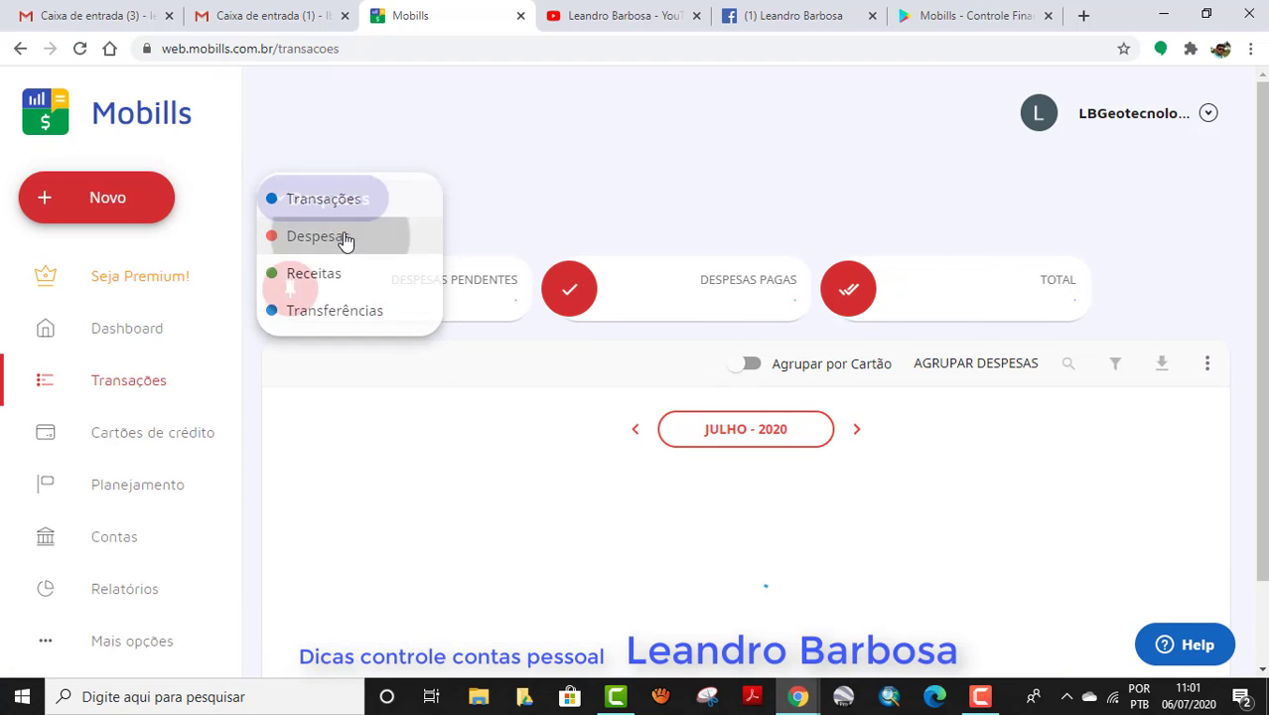
{"action": "left_click", "coordinate": [350, 206]}
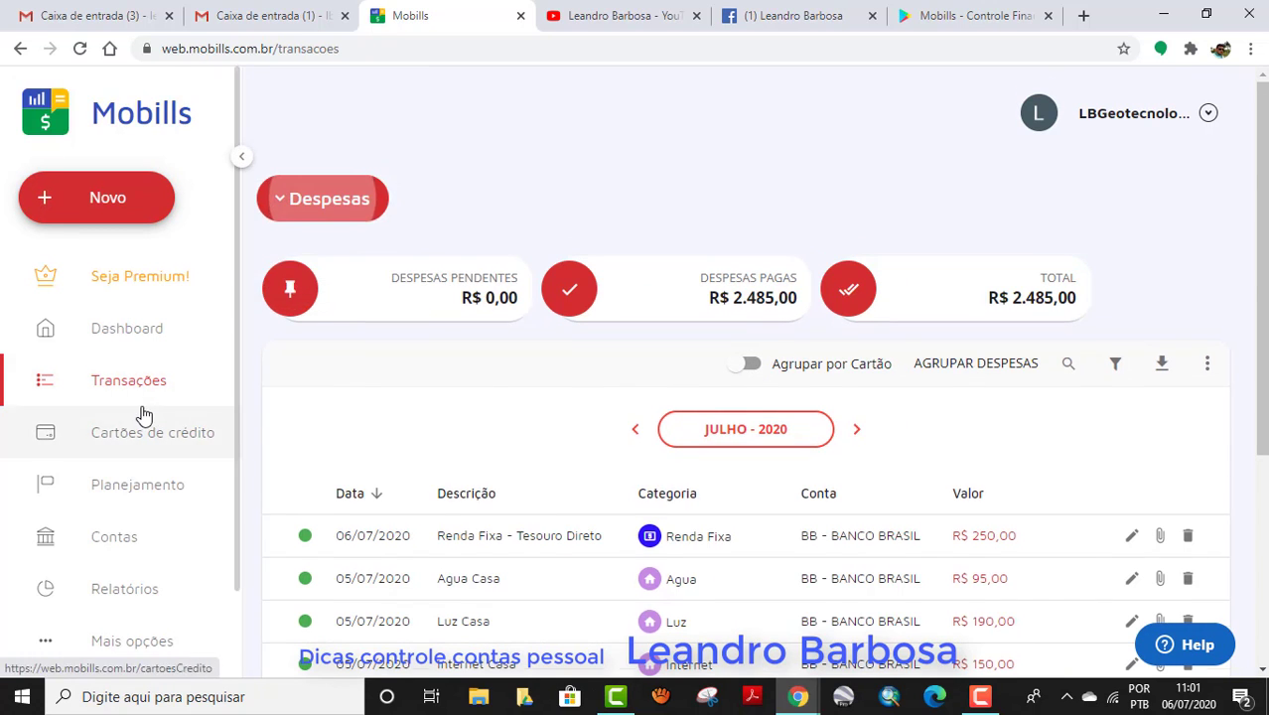
{"action": "scroll", "coordinate": [142, 414], "scroll_direction": "down", "scroll_amount": 3}
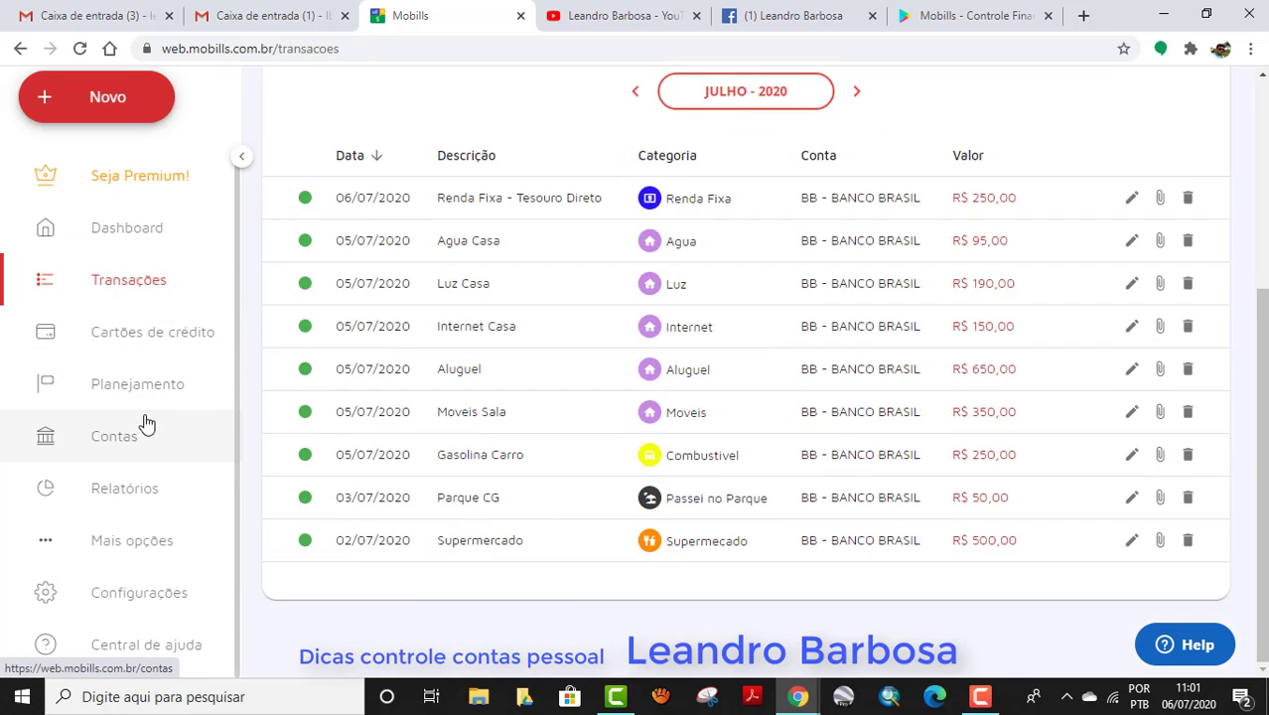
- Browse settings, Calendário, premium plans and Planejamento, then return to the Julho 2020 transactions
{"action": "left_click", "coordinate": [128, 598]}
{"action": "left_click", "coordinate": [130, 549]}
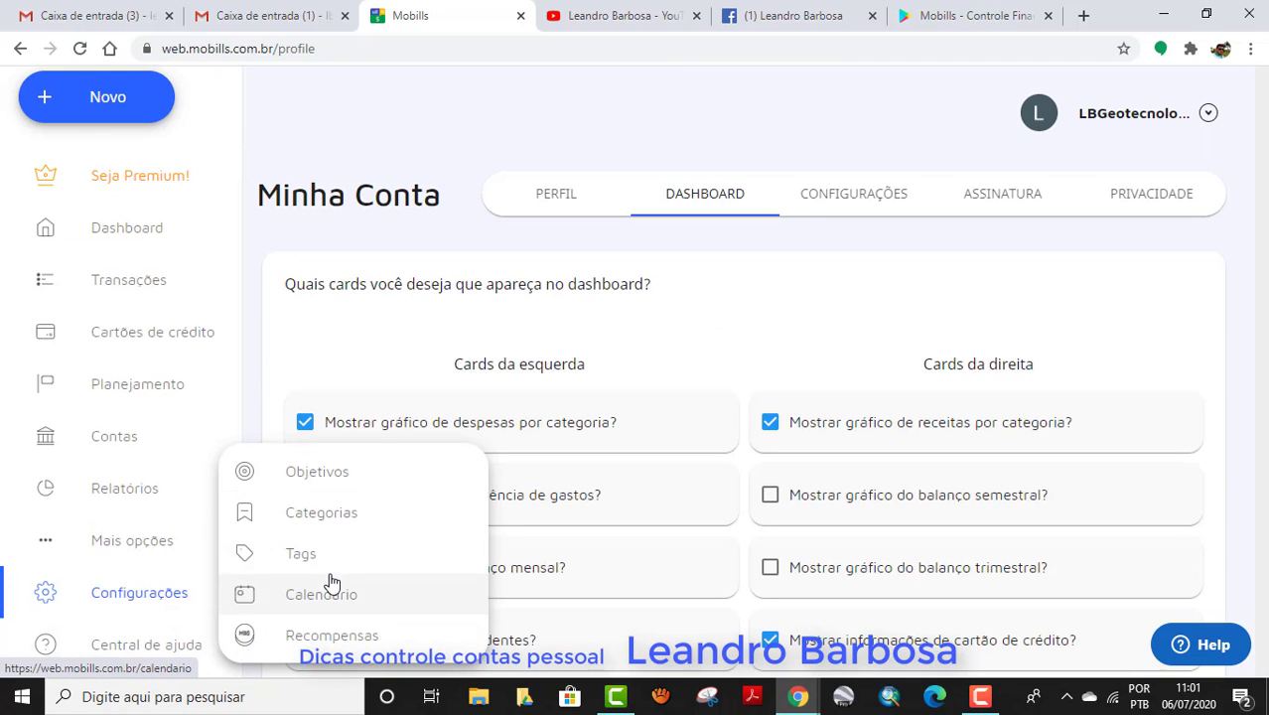
{"action": "left_click", "coordinate": [176, 558]}
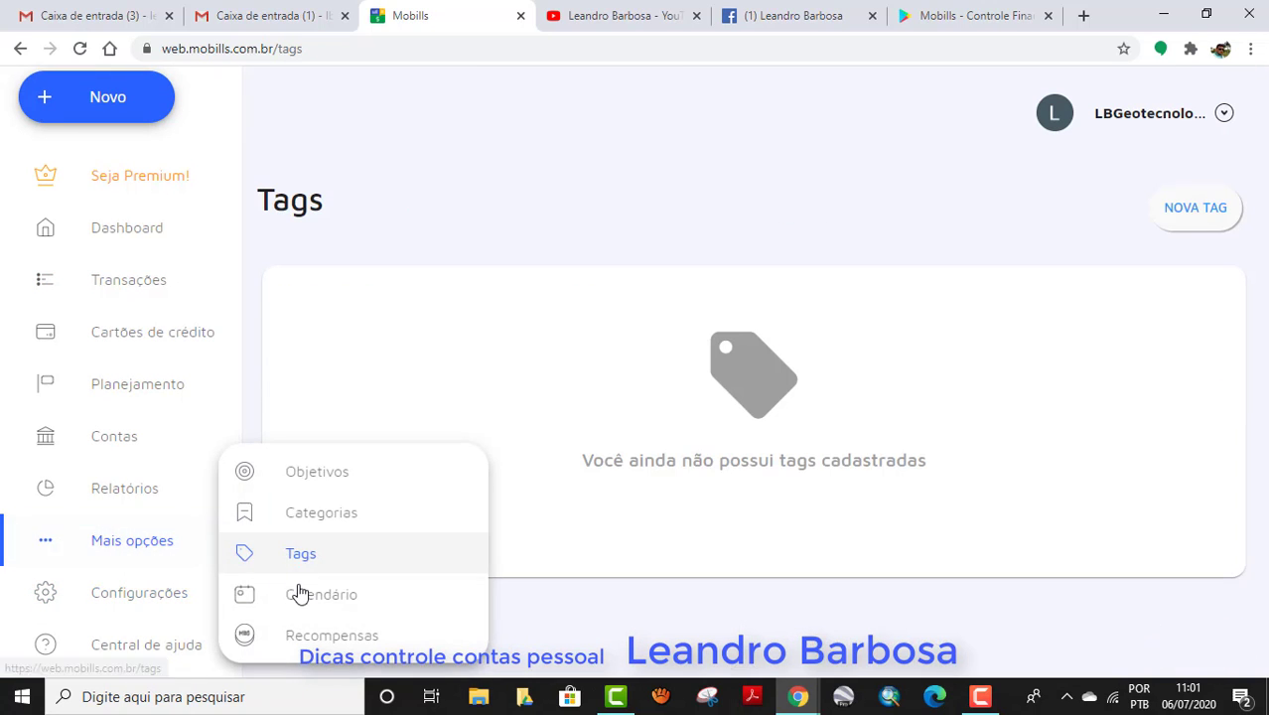
{"action": "left_click", "coordinate": [307, 598]}
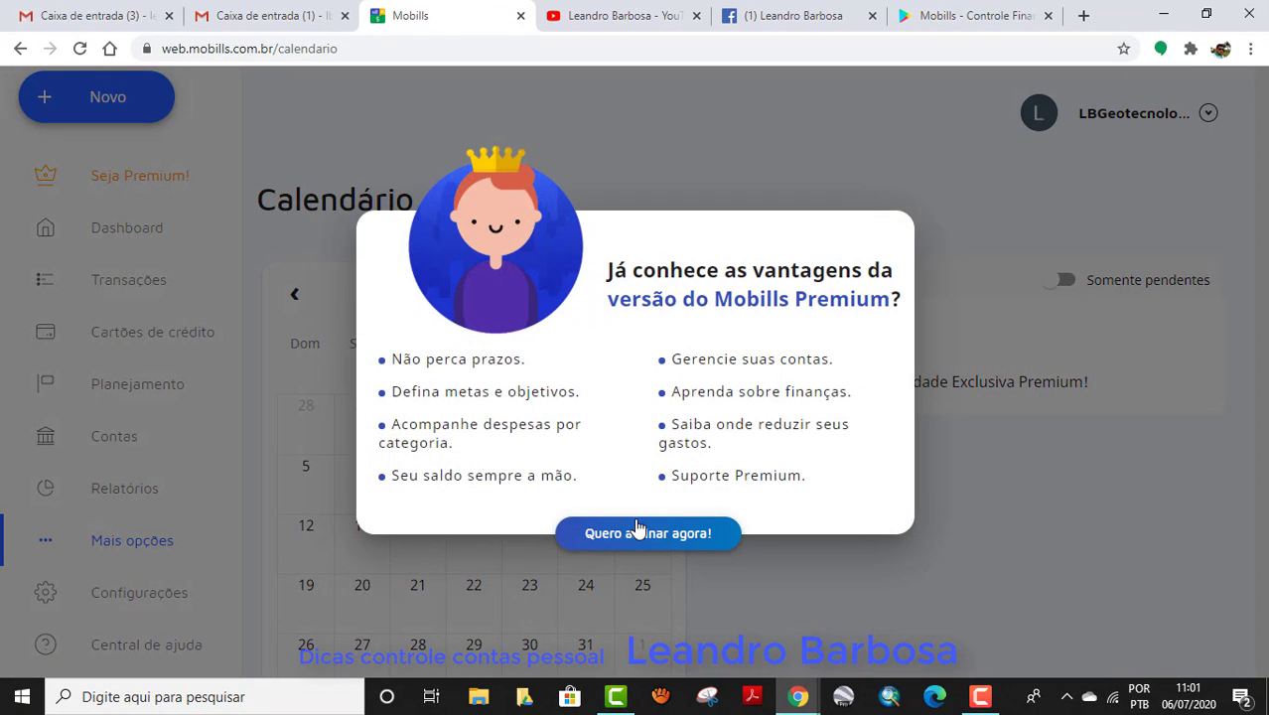
{"action": "left_click", "coordinate": [639, 531]}
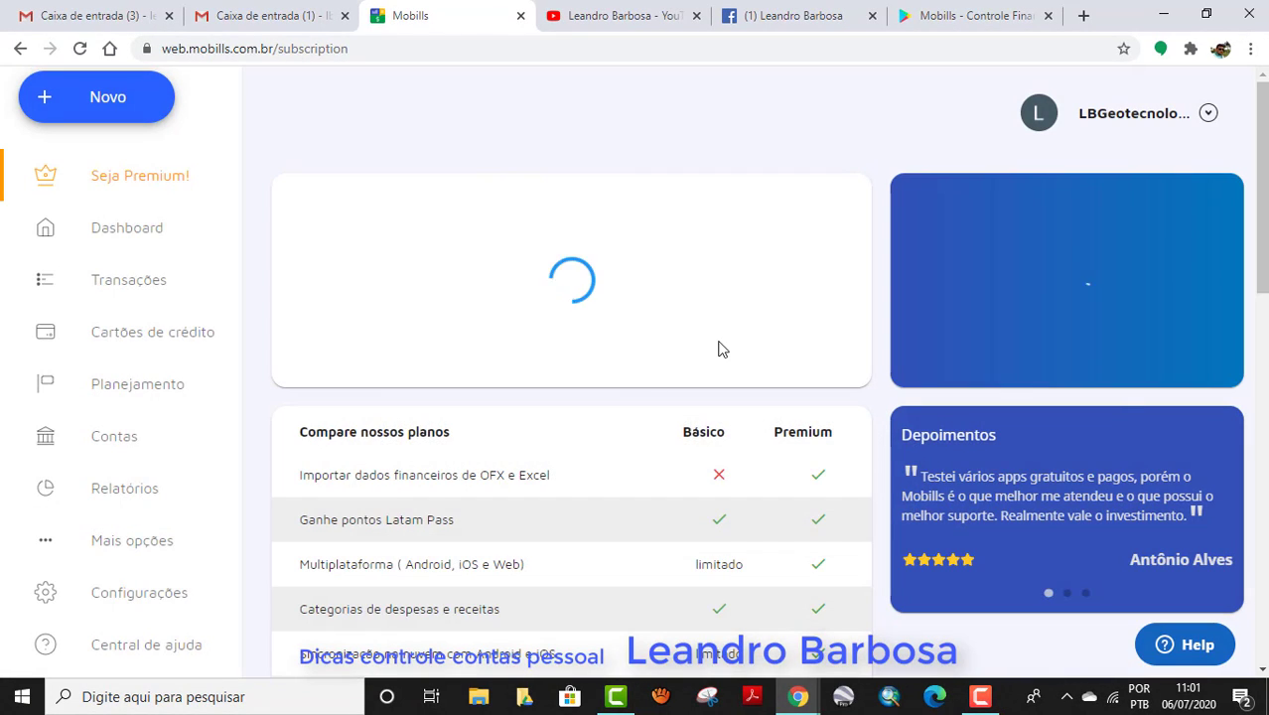
{"action": "left_click", "coordinate": [138, 383]}
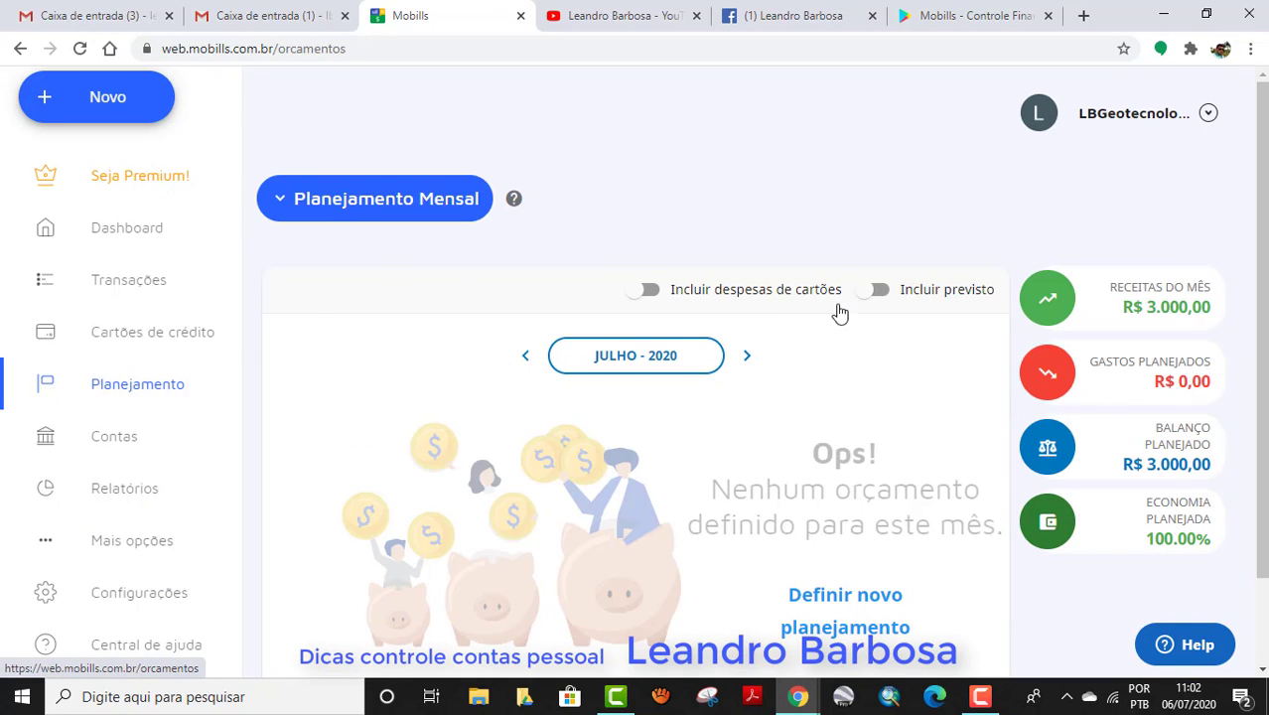
{"action": "left_click", "coordinate": [135, 232]}
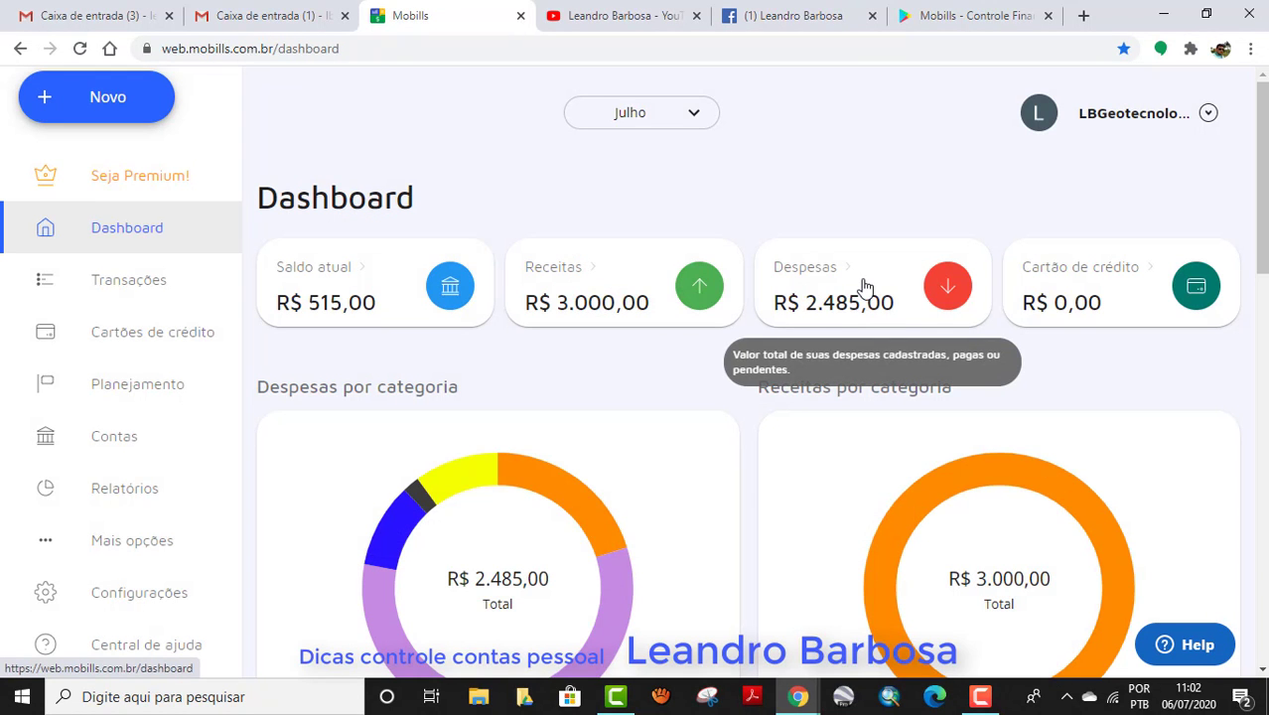
{"action": "left_click", "coordinate": [104, 284]}
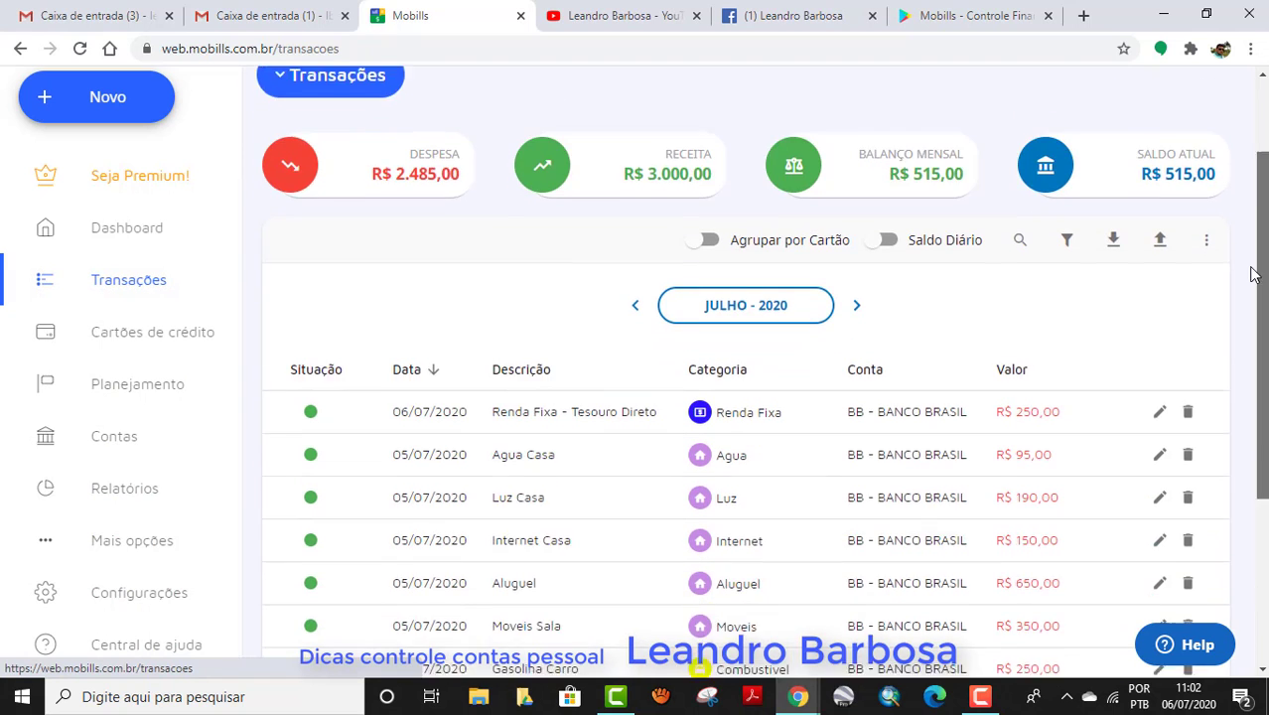
{"action": "left_click_drag", "start_coordinate": [1262, 195], "coordinate": [1241, 344]}
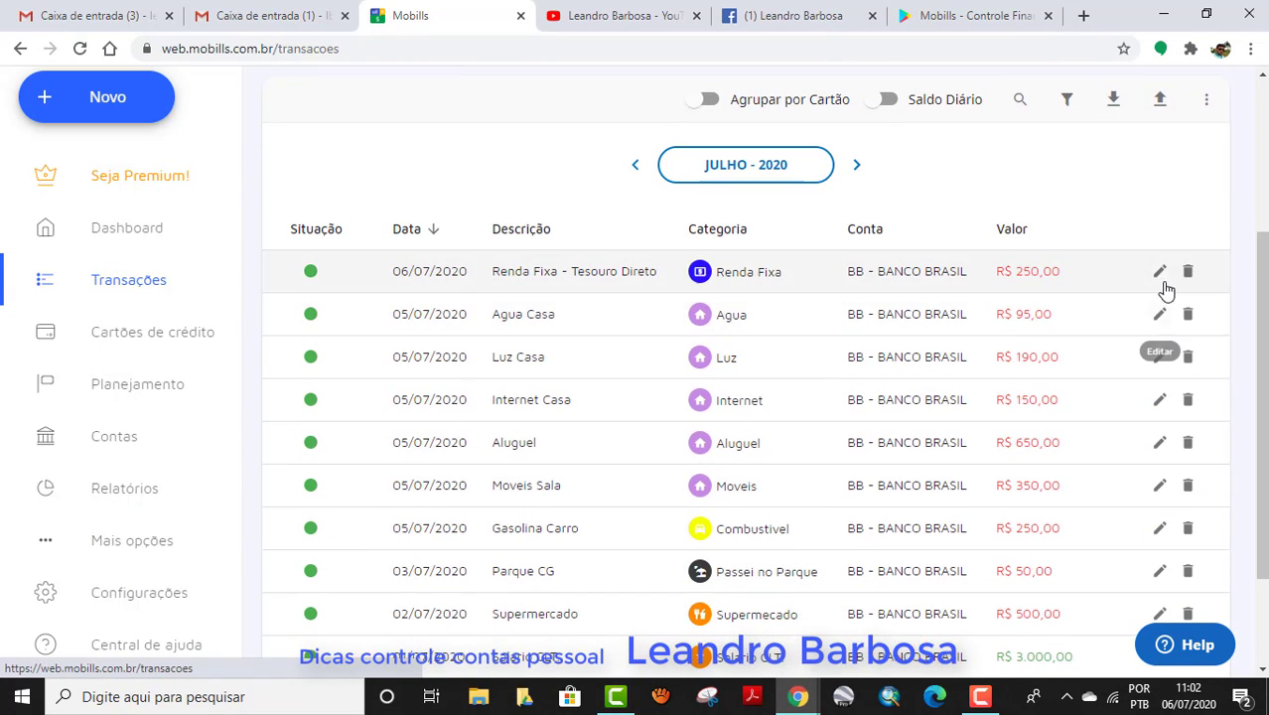
- Inspect the Renda Fixa - Tesouro Direto expense's tags and notes, closing it unchanged
{"action": "left_click", "coordinate": [1160, 274]}
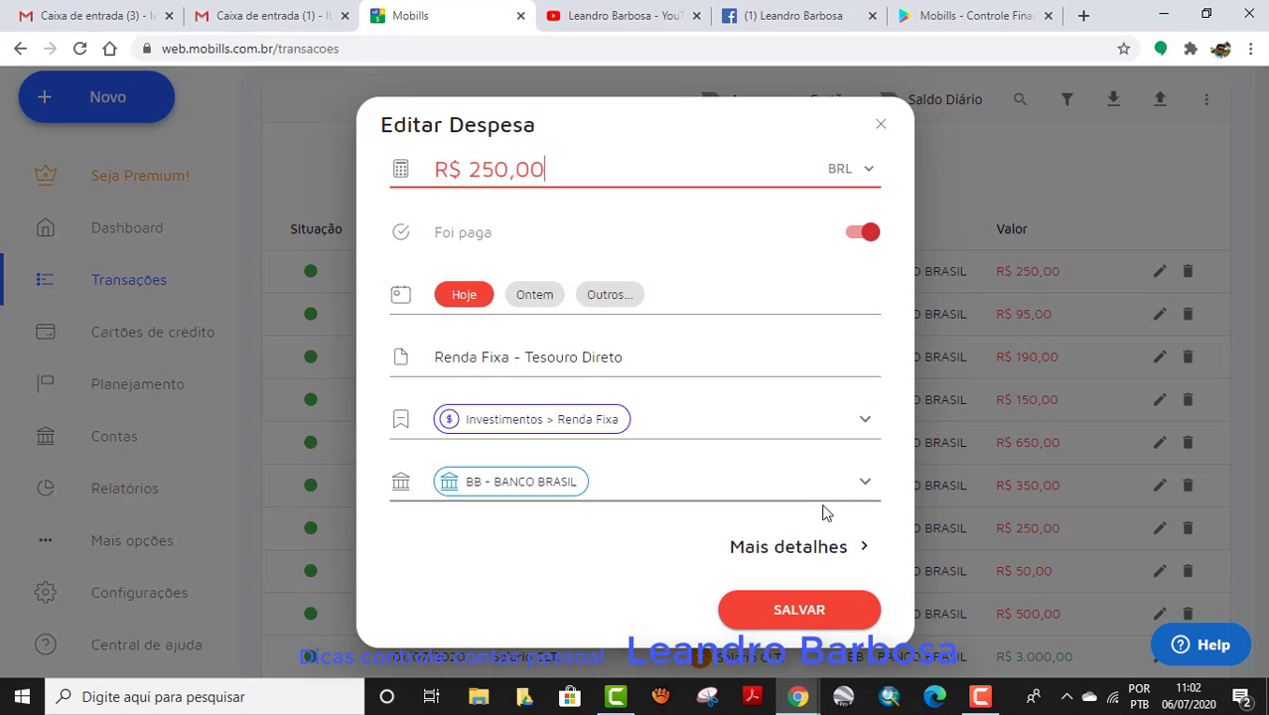
{"action": "left_click", "coordinate": [814, 549]}
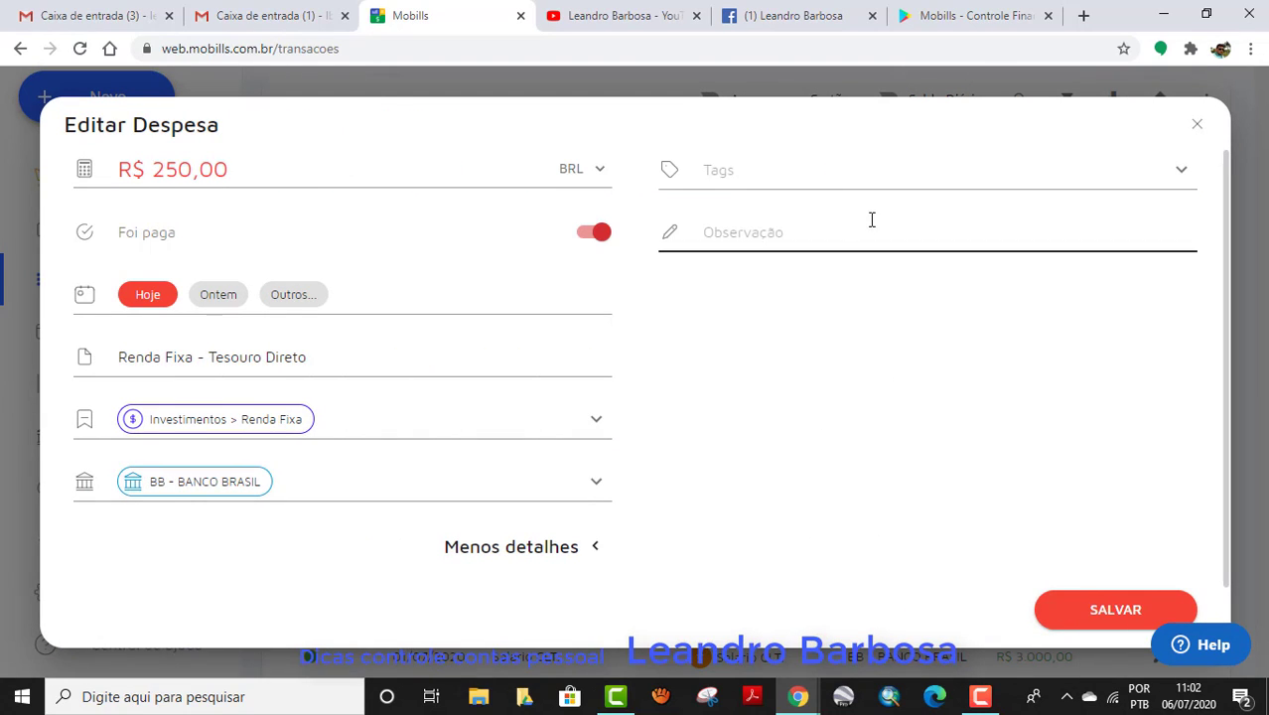
{"action": "left_click", "coordinate": [887, 170]}
{"action": "left_click", "coordinate": [595, 550]}
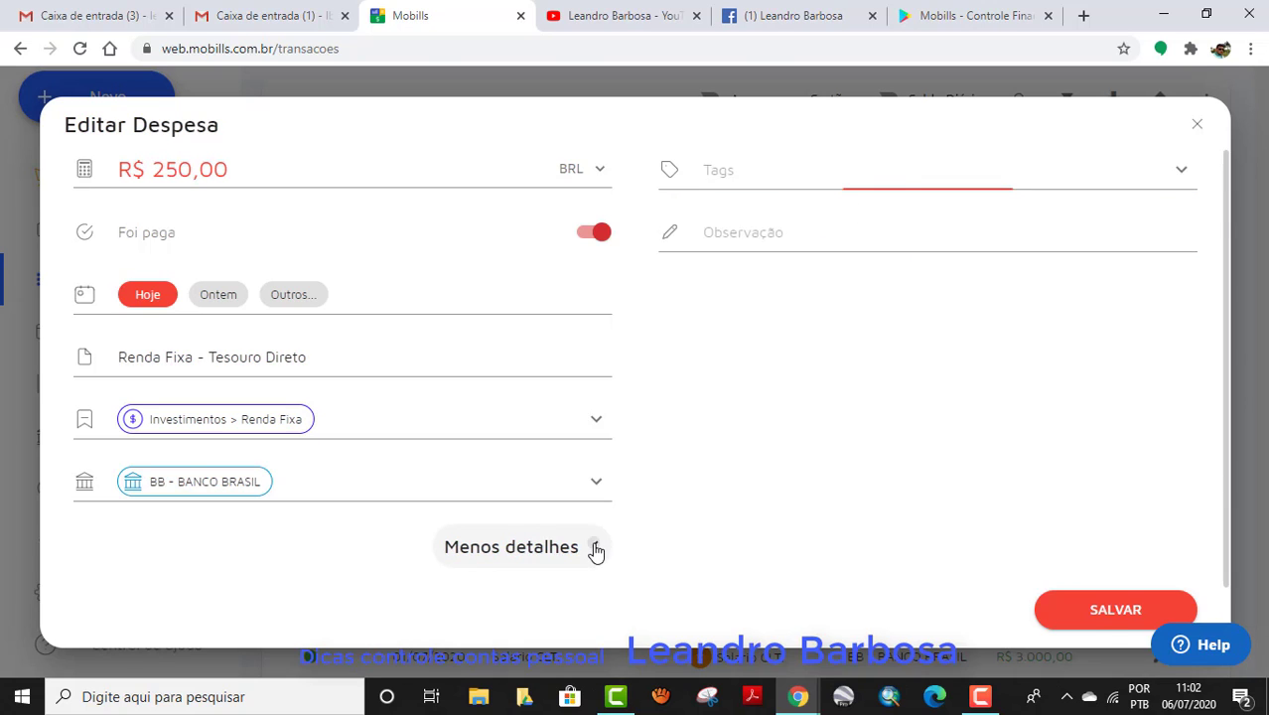
{"action": "left_click", "coordinate": [780, 547]}
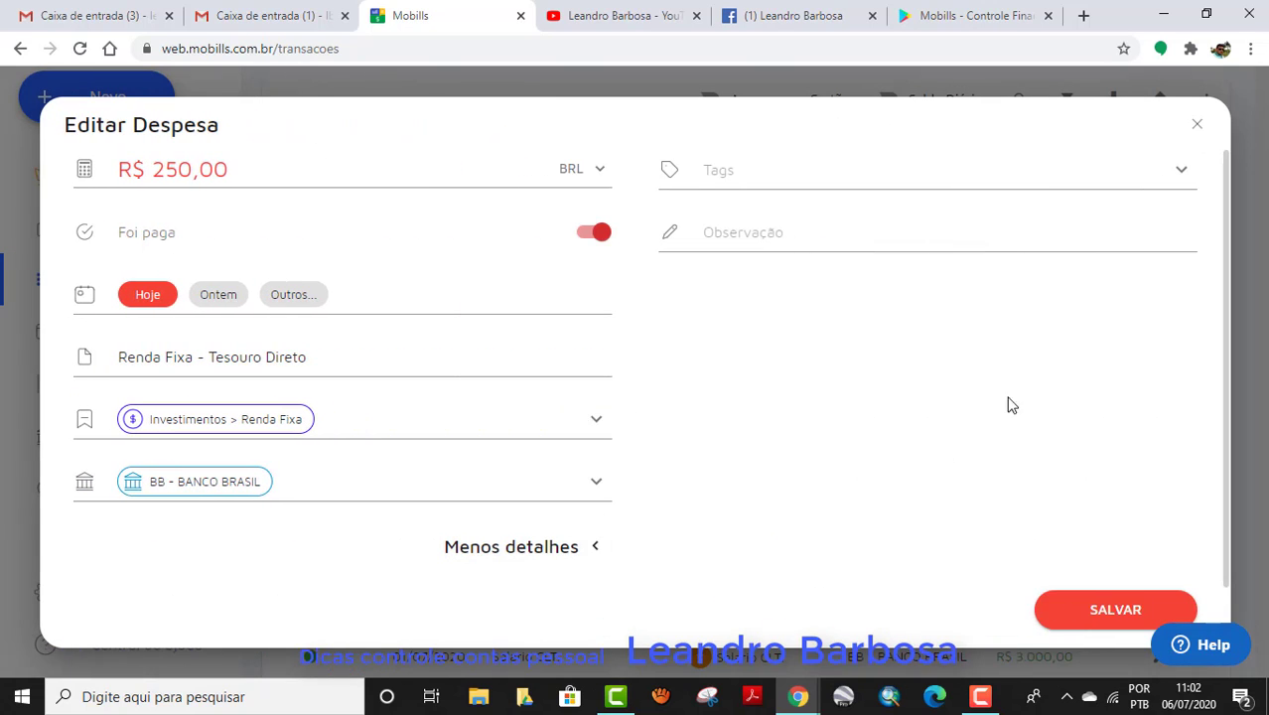
{"action": "left_click", "coordinate": [737, 167]}
{"action": "key", "text": "Escape"}
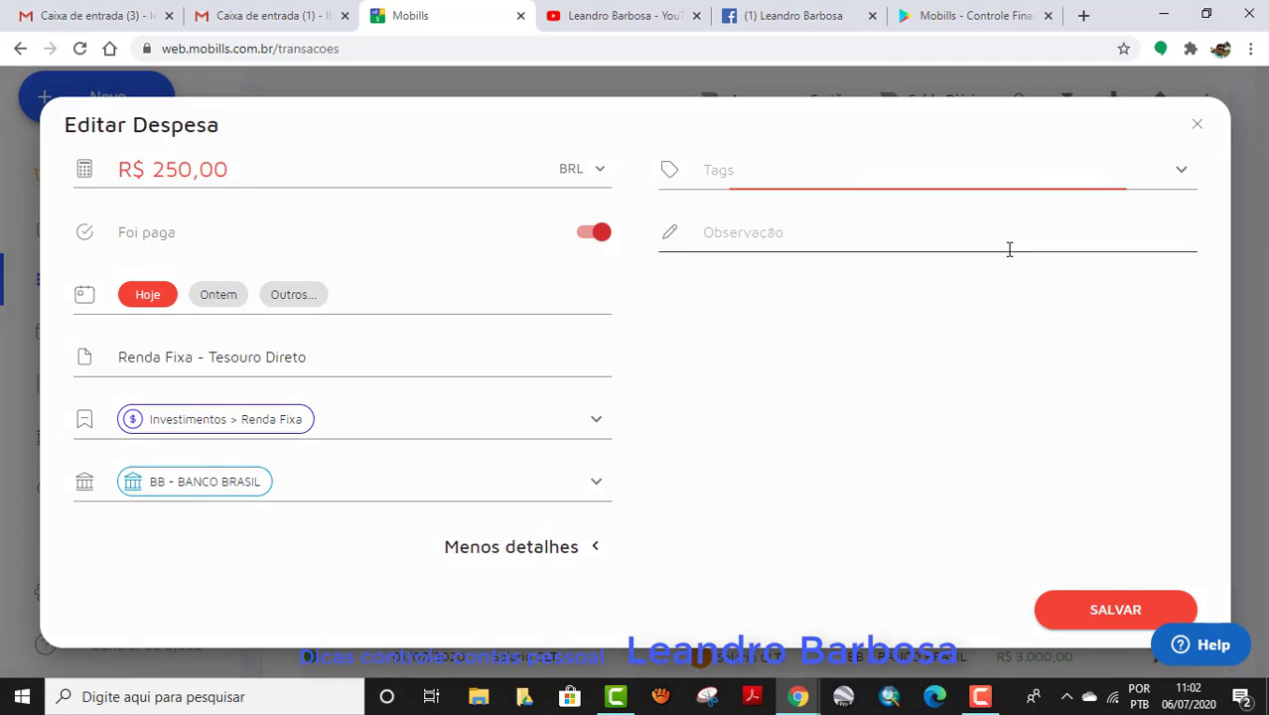
{"action": "key", "text": "Escape"}
- View the Luz Casa expense's extra details and close it without saving
{"action": "left_click", "coordinate": [1157, 356]}
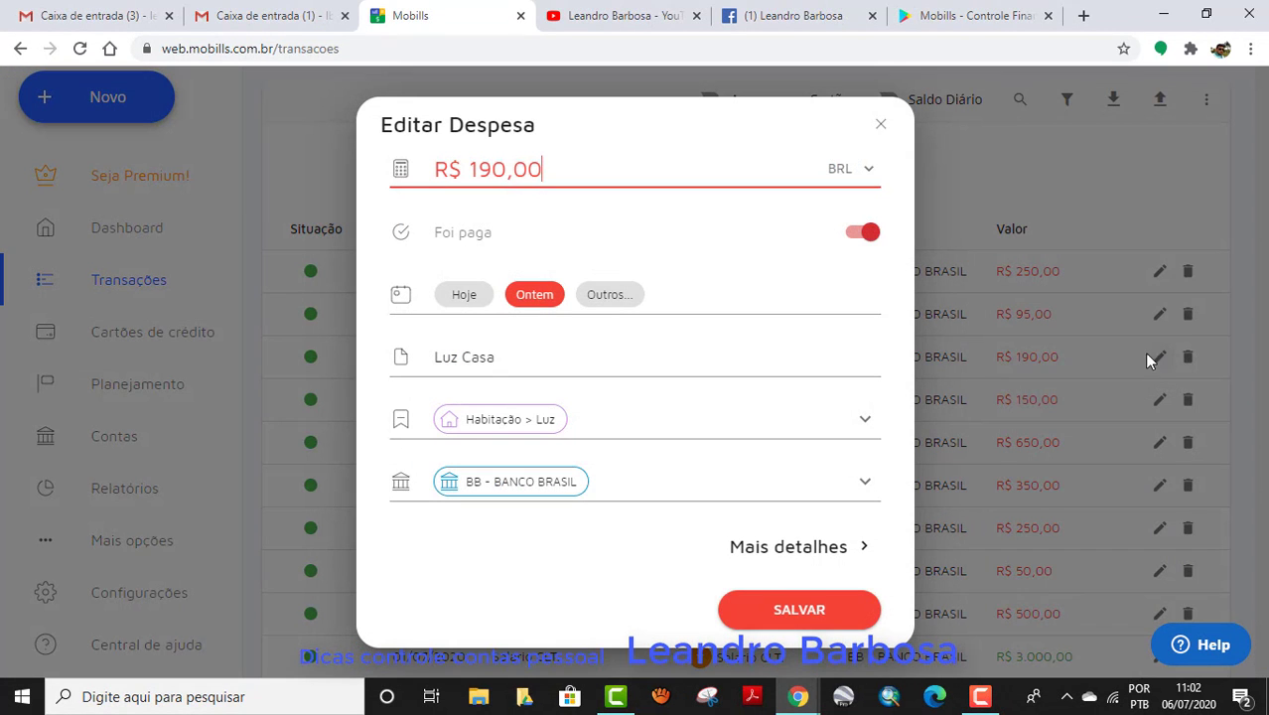
{"action": "left_click", "coordinate": [831, 546]}
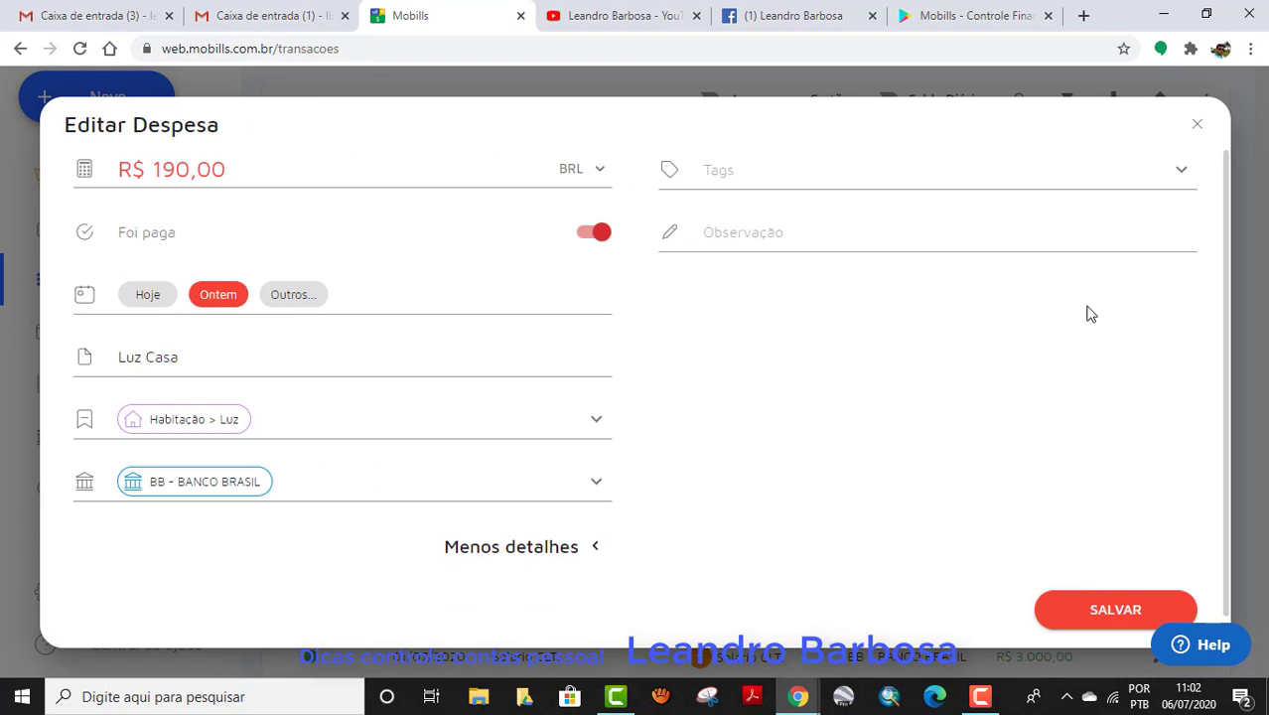
{"action": "key", "text": "Escape"}
{"action": "scroll", "coordinate": [1058, 288], "scroll_direction": "down", "scroll_amount": 1}
- Look over the Reports, monthly Planejamento and Contas pages
{"action": "left_click", "coordinate": [104, 485]}
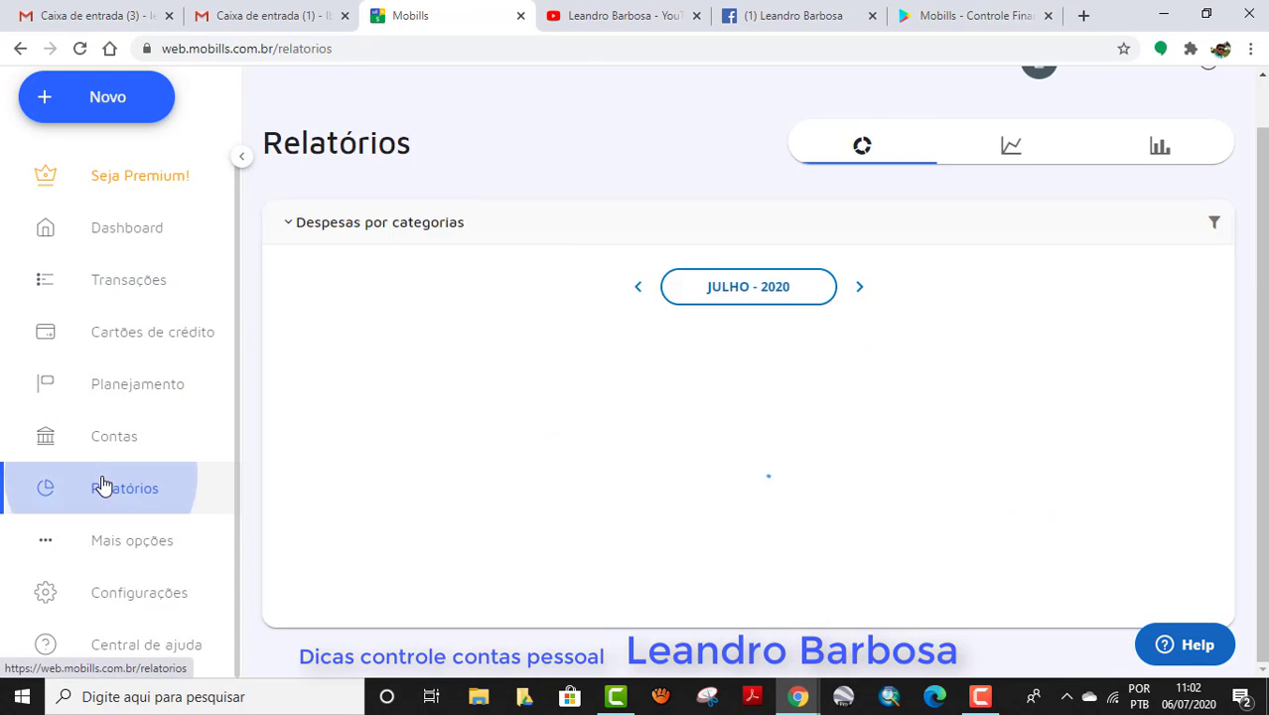
{"action": "scroll", "coordinate": [108, 460], "scroll_direction": "down", "scroll_amount": 4}
{"action": "scroll", "coordinate": [615, 396], "scroll_direction": "up", "scroll_amount": 5}
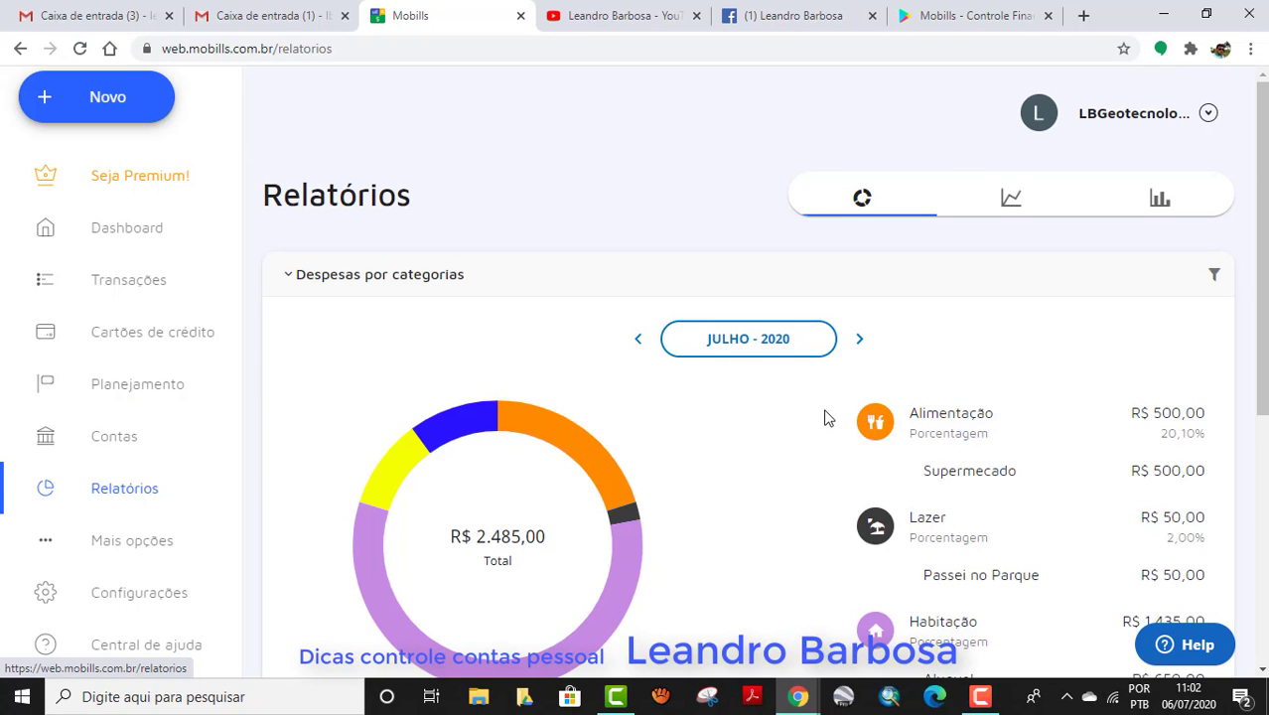
{"action": "left_click", "coordinate": [95, 392]}
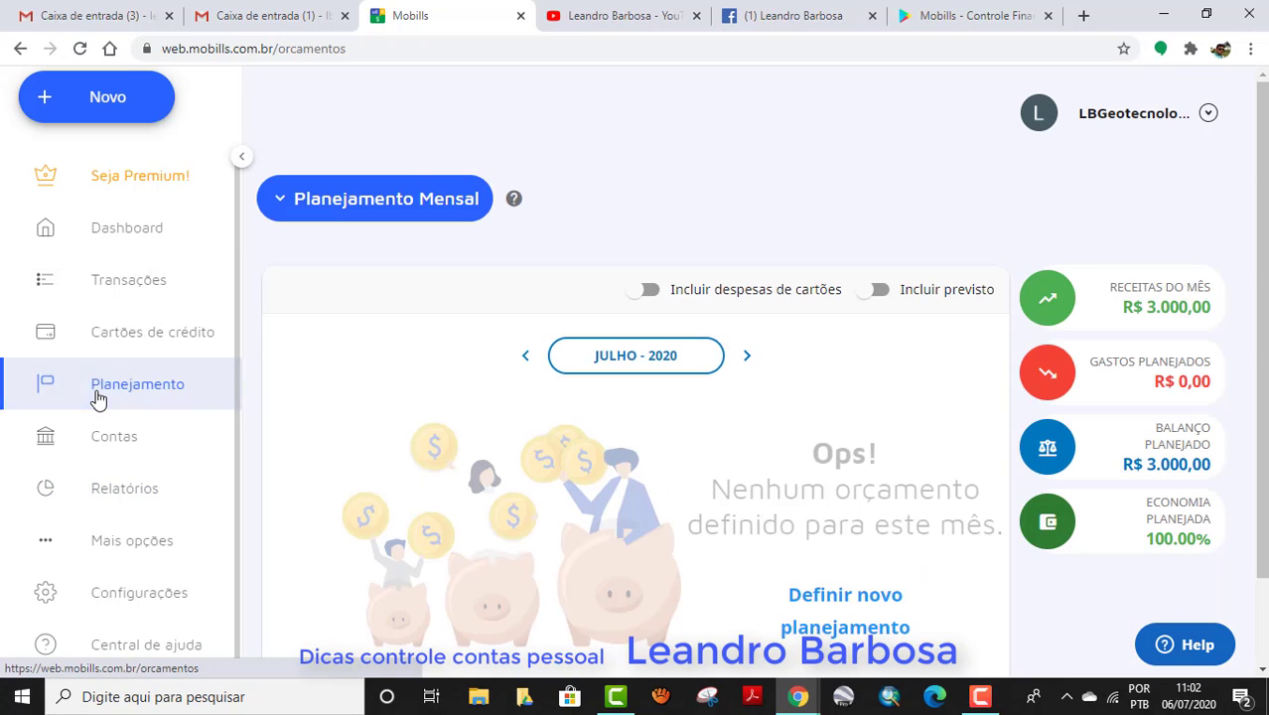
{"action": "left_click", "coordinate": [125, 440]}
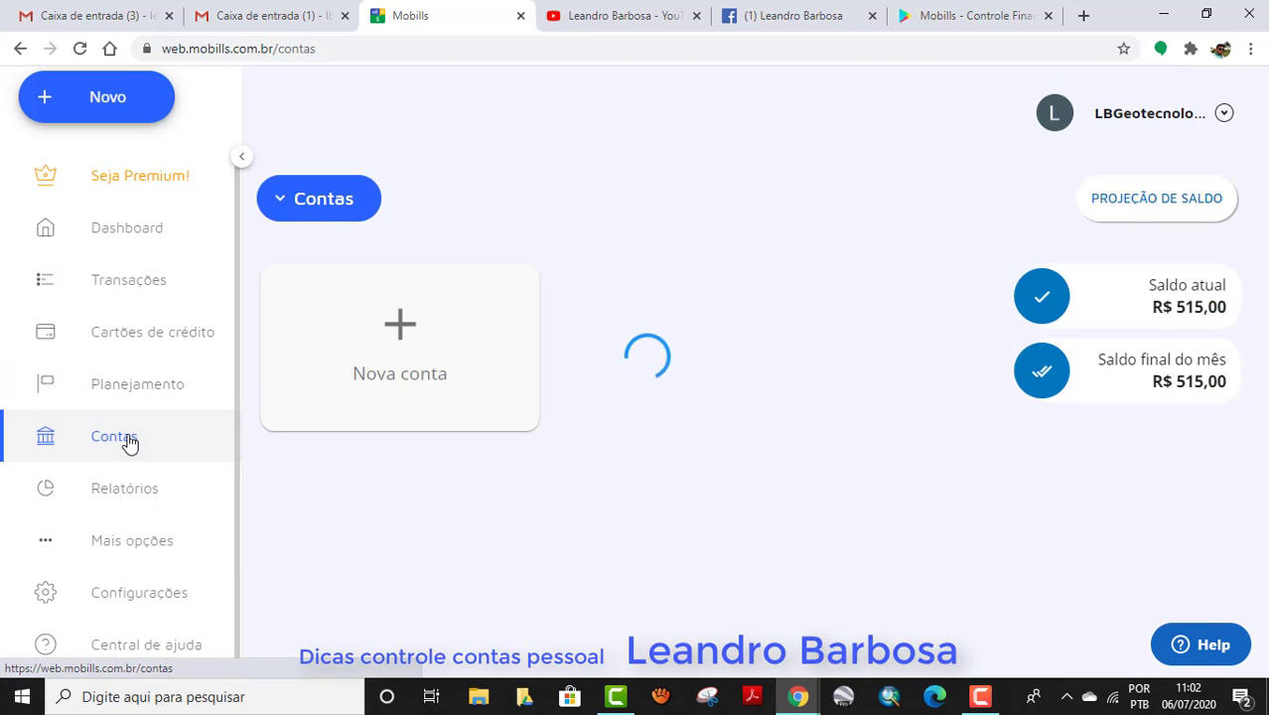
- Back on Reports, view the line-chart and bar-chart versions, dismissing the premium offers
{"action": "left_click", "coordinate": [135, 505]}
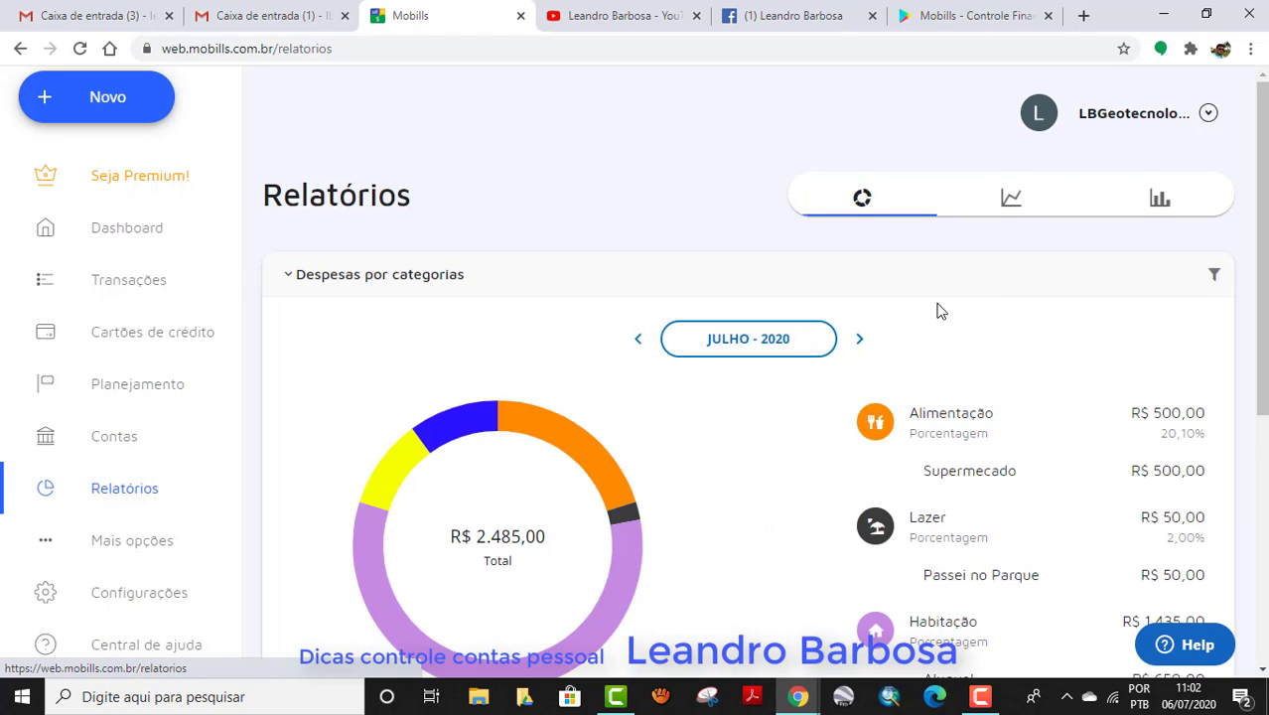
{"action": "left_click", "coordinate": [1013, 200]}
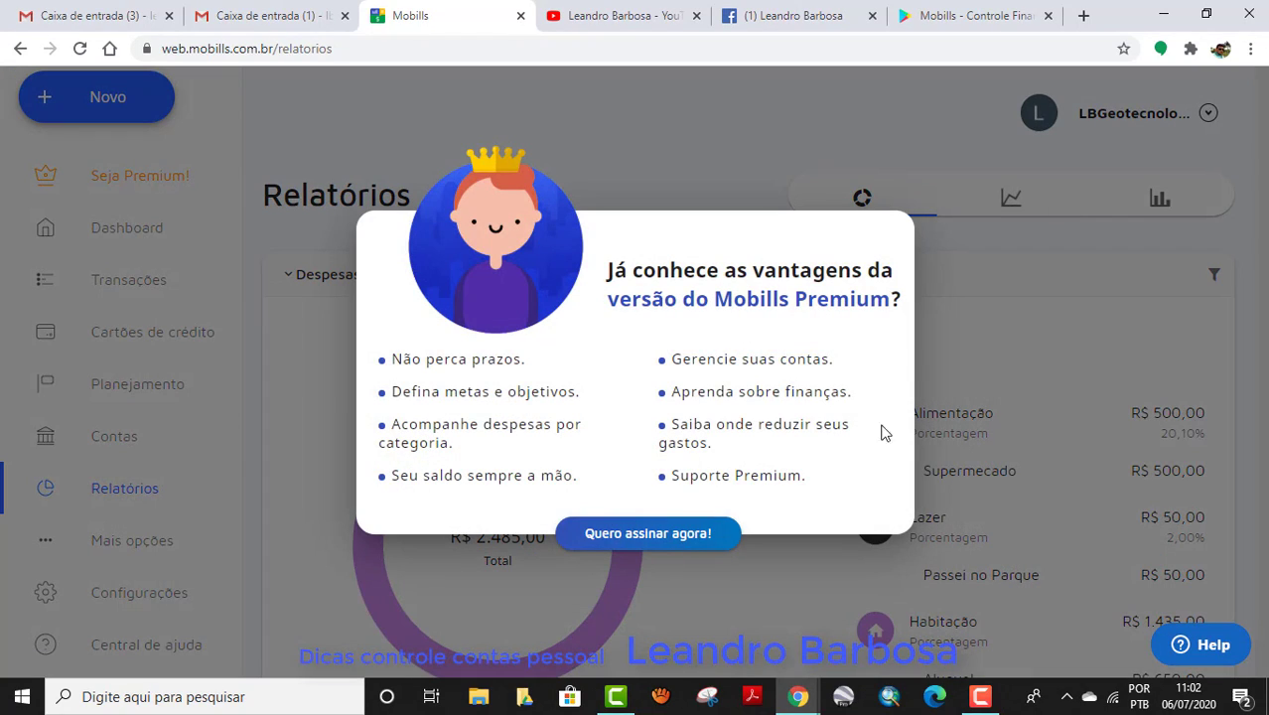
{"action": "left_click", "coordinate": [1123, 248]}
{"action": "left_click", "coordinate": [1160, 198]}
{"action": "left_click", "coordinate": [1071, 227]}
{"action": "scroll", "coordinate": [799, 372], "scroll_direction": "down", "scroll_amount": 5}
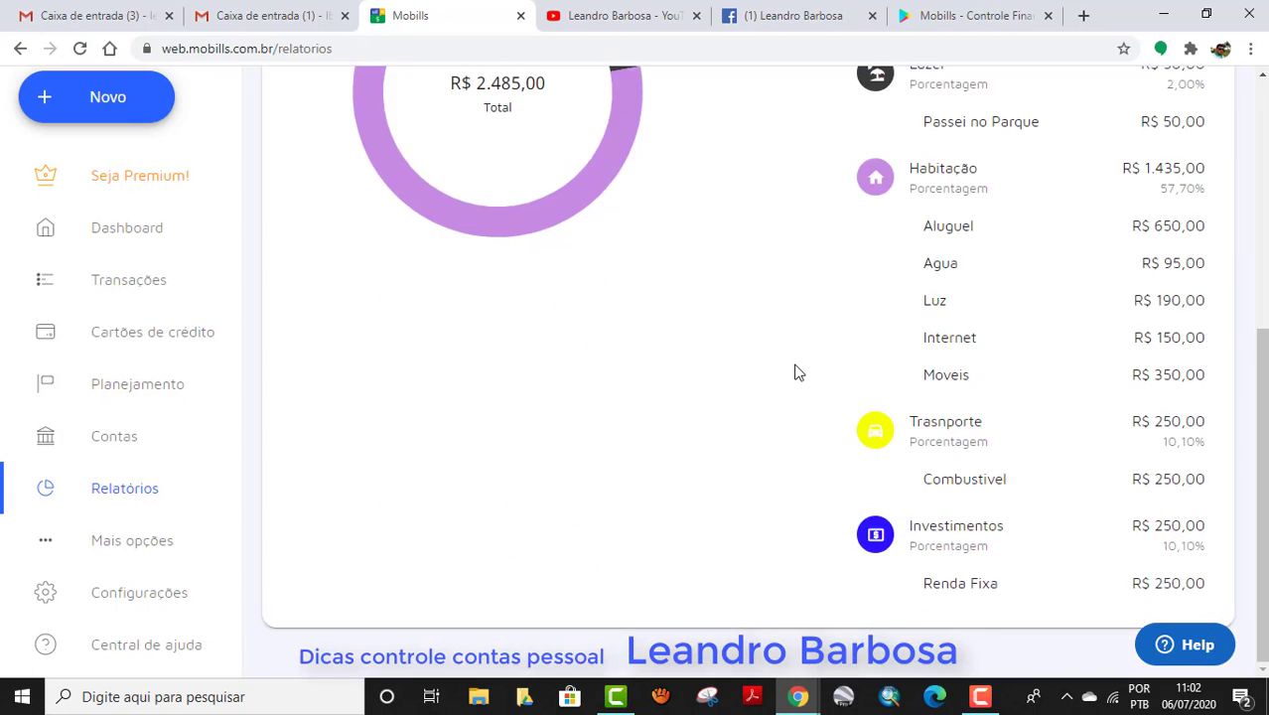
{"action": "scroll", "coordinate": [968, 290], "scroll_direction": "up", "scroll_amount": 5}
- Return to the dashboard, skip the welcome tour, and list all July expenses
{"action": "left_click", "coordinate": [1203, 113]}
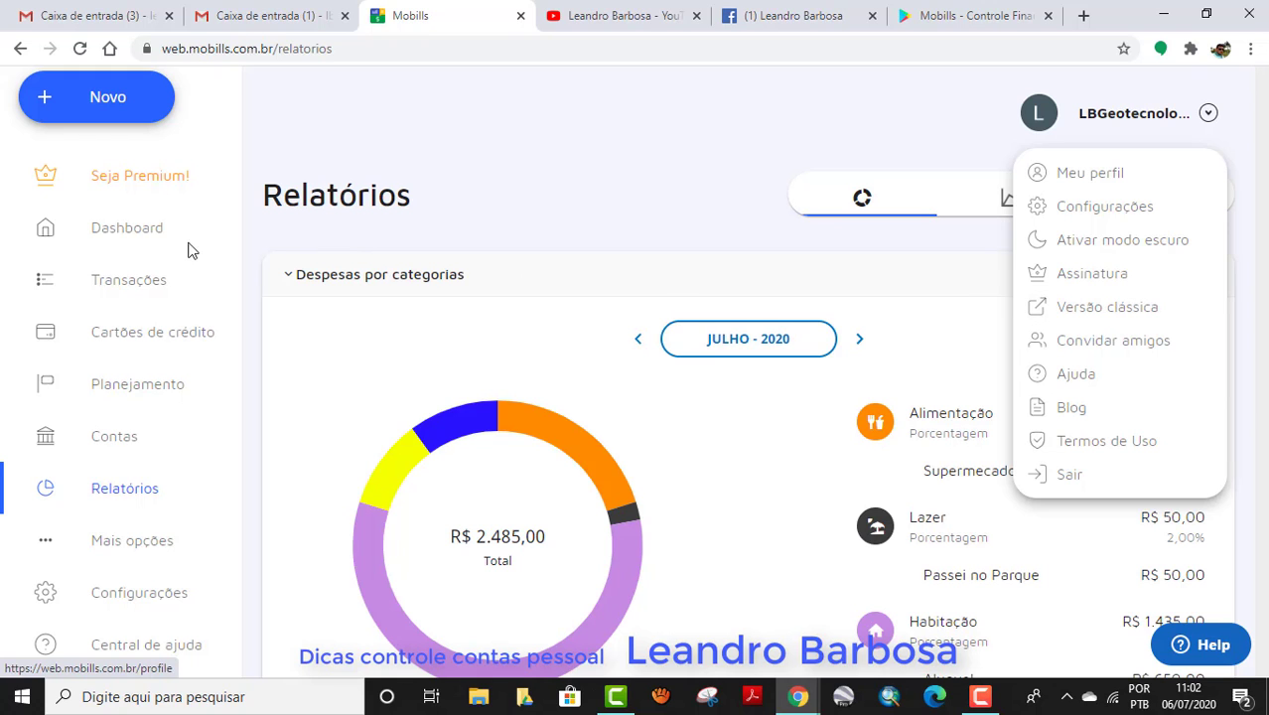
{"action": "left_click", "coordinate": [151, 232]}
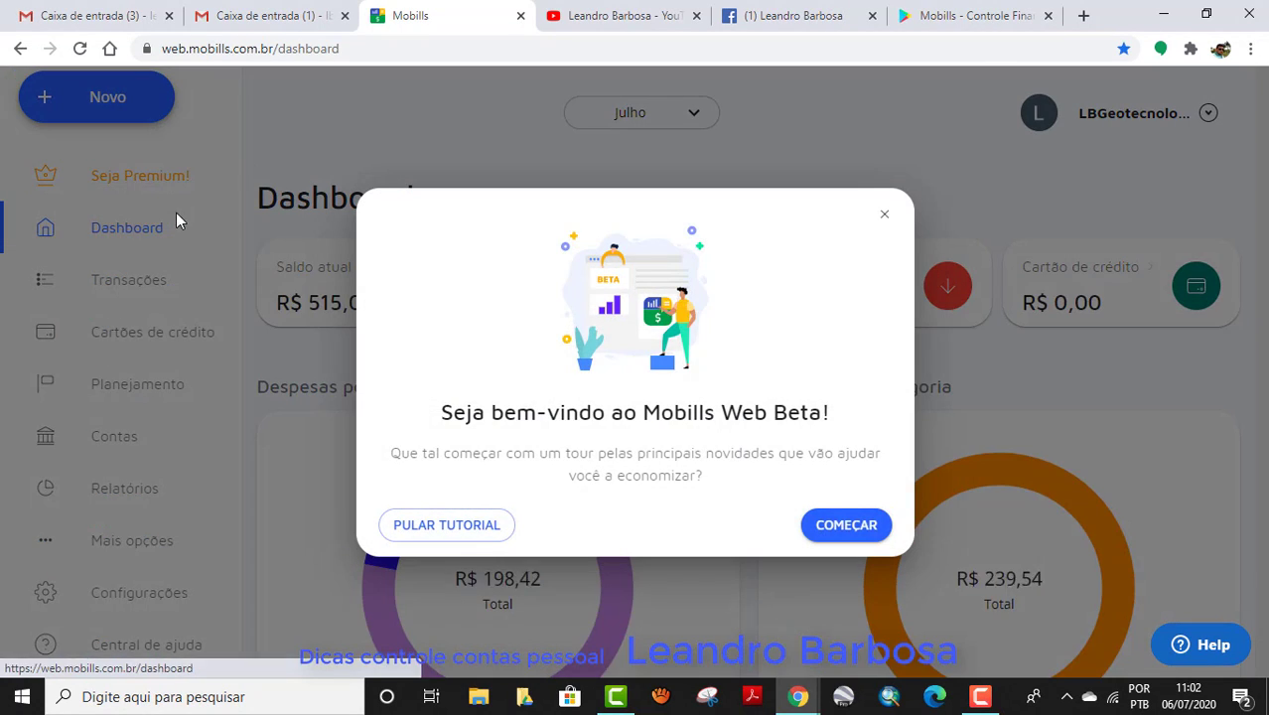
{"action": "key", "text": "Escape"}
{"action": "scroll", "coordinate": [600, 327], "scroll_direction": "down", "scroll_amount": 10}
{"action": "scroll", "coordinate": [599, 330], "scroll_direction": "up", "scroll_amount": 10}
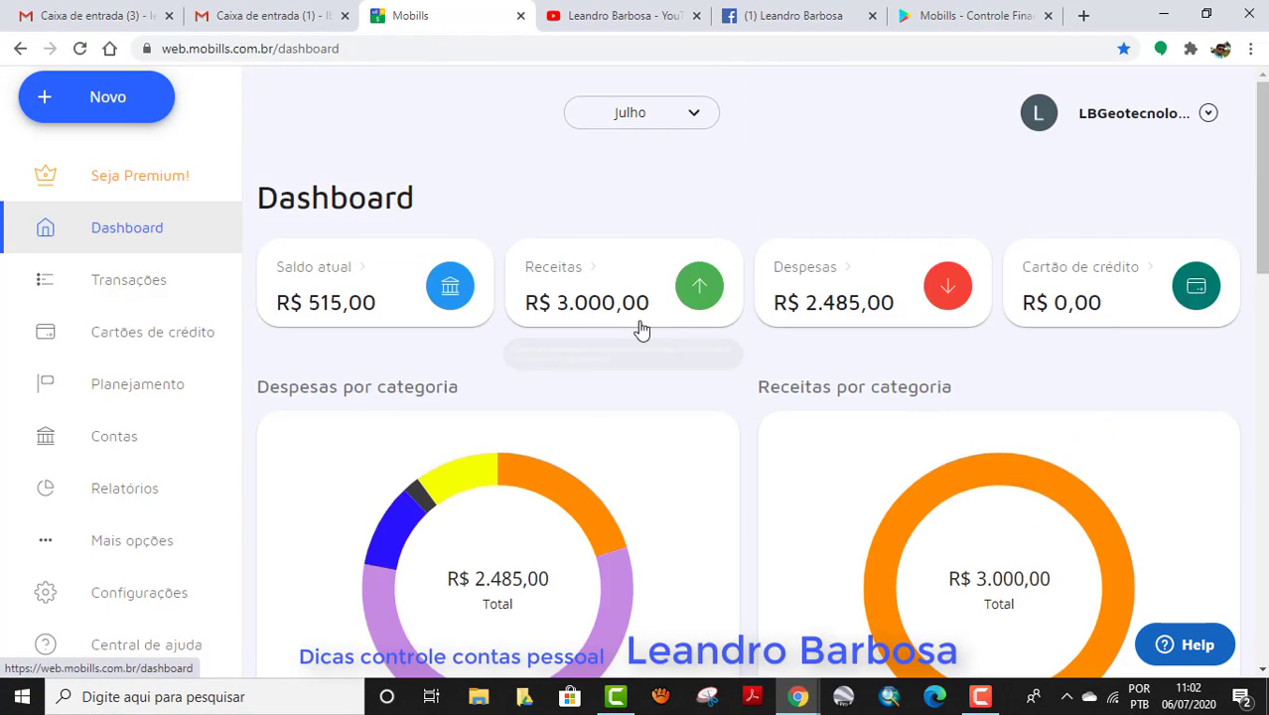
{"action": "left_click", "coordinate": [853, 312]}
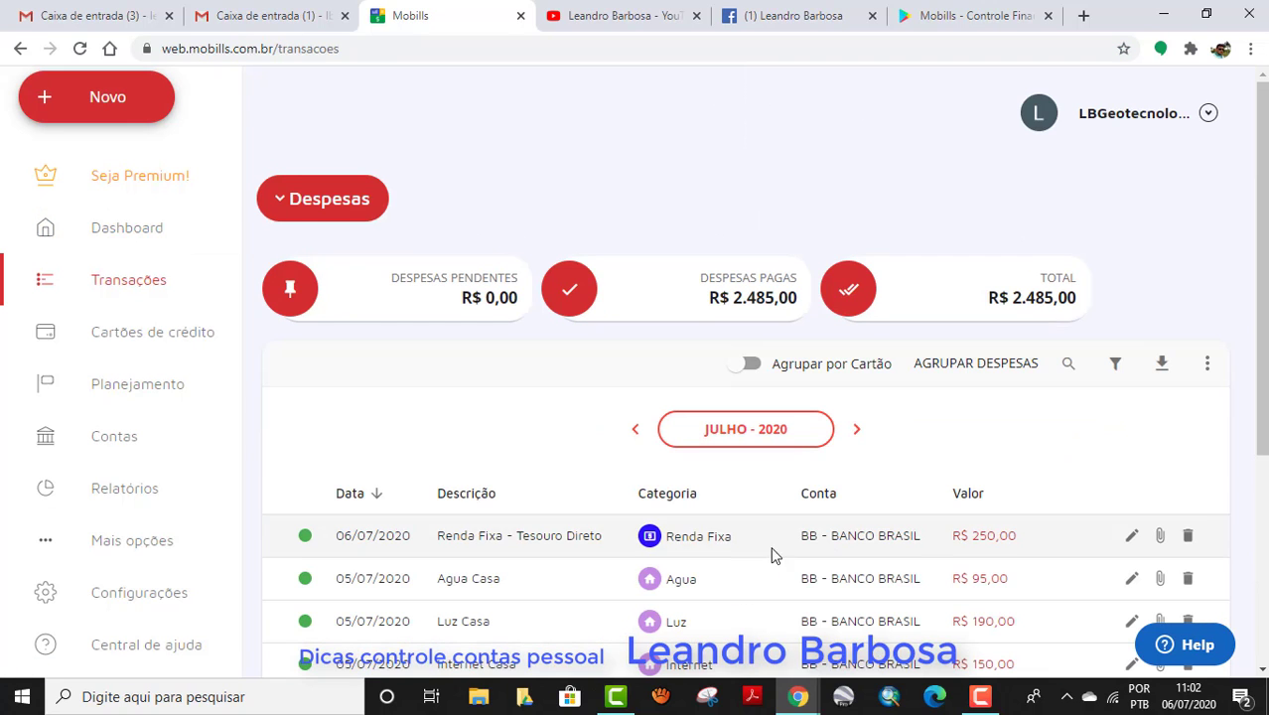
{"action": "scroll", "coordinate": [774, 556], "scroll_direction": "down", "scroll_amount": 3}
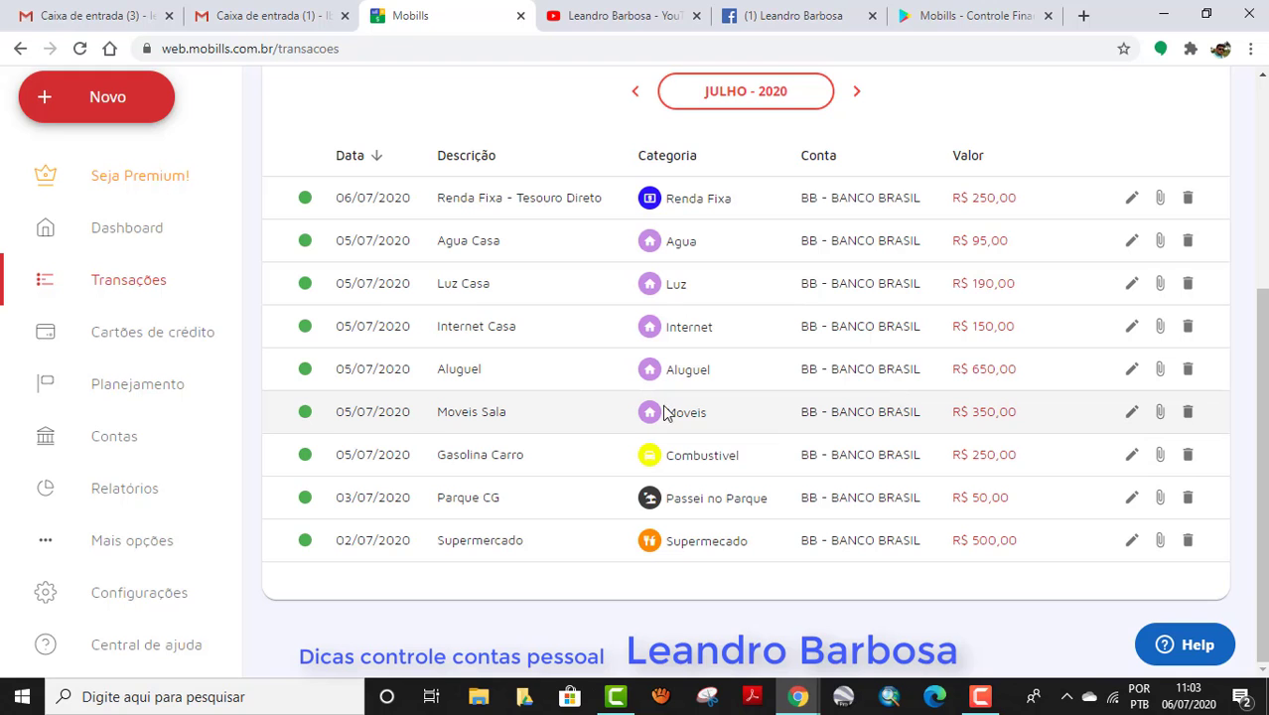
- Switch to the Mobills app's Google Play listing, which shows it as installed
{"action": "left_click", "coordinate": [155, 538]}
{"action": "left_click", "coordinate": [934, 12]}
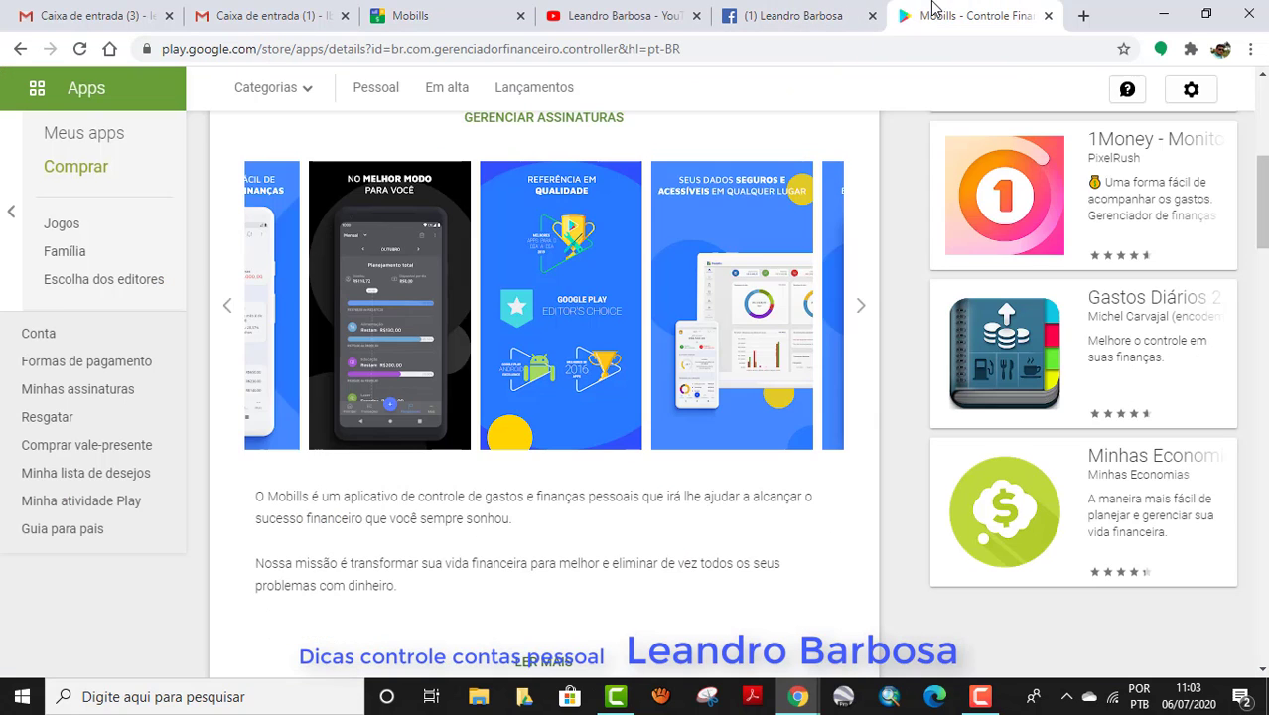
{"action": "scroll", "coordinate": [567, 347], "scroll_direction": "up", "scroll_amount": 5}
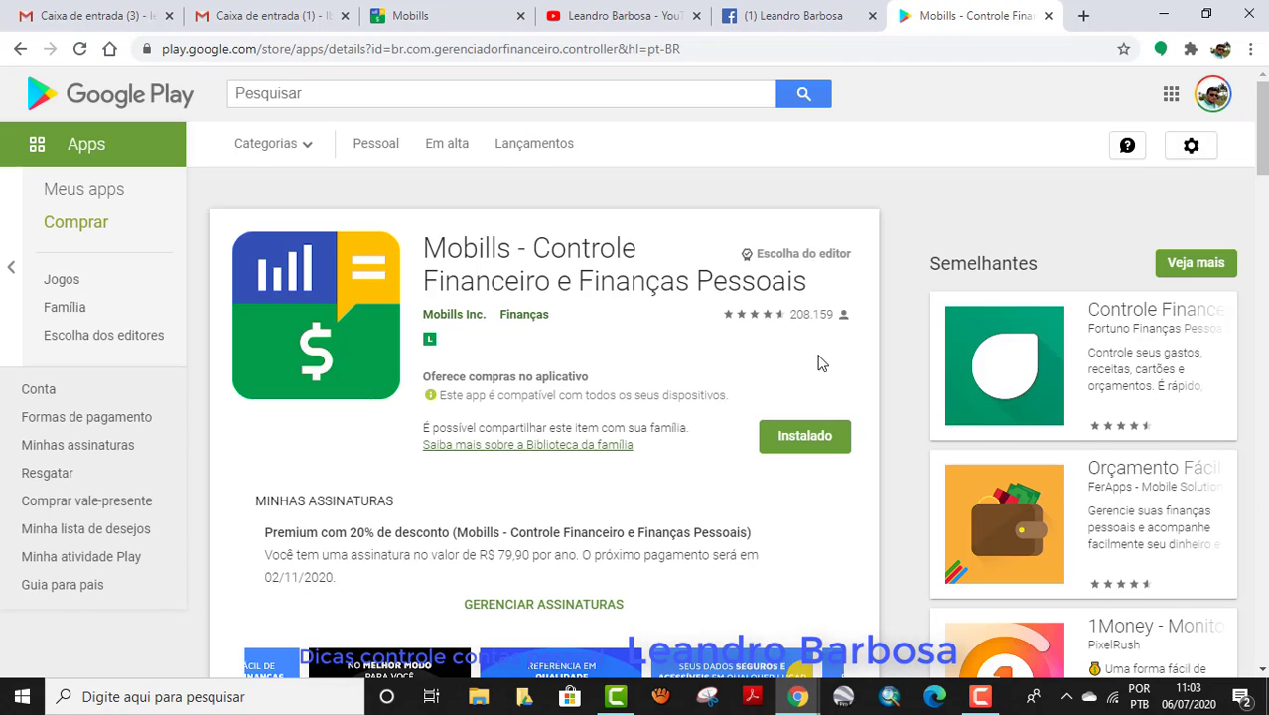
{"action": "scroll", "coordinate": [938, 209], "scroll_direction": "down", "scroll_amount": 5}
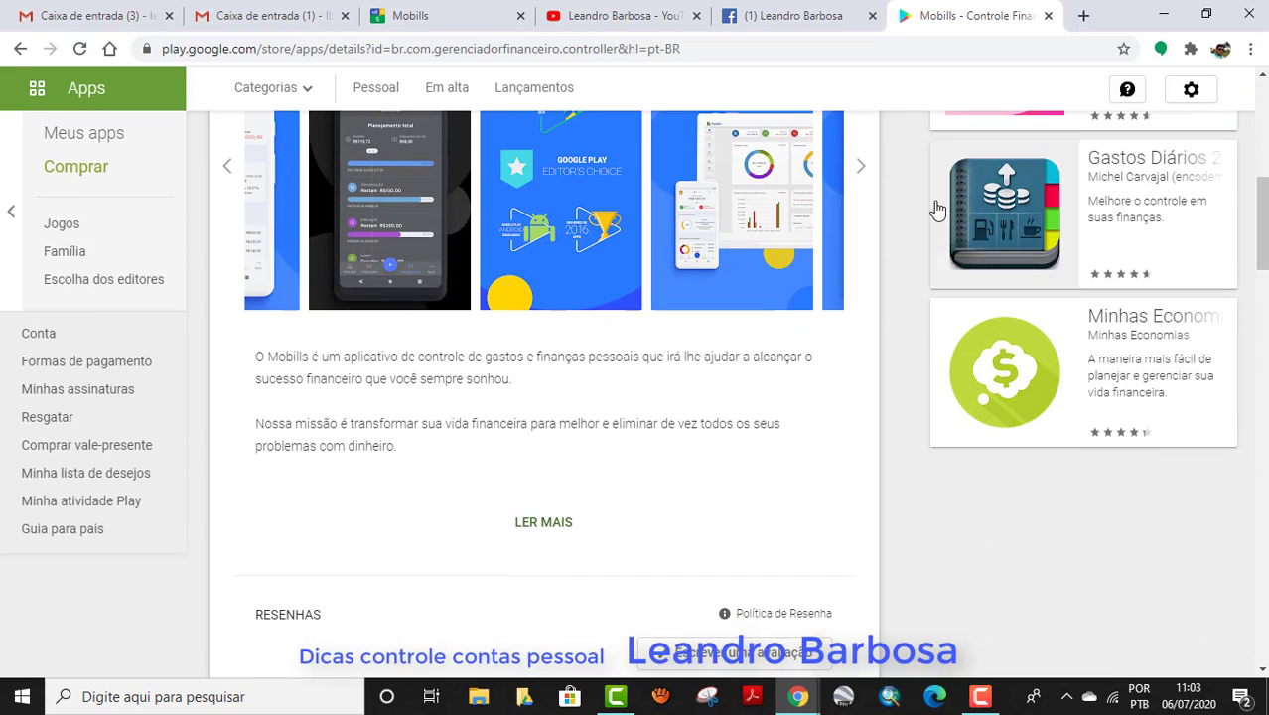